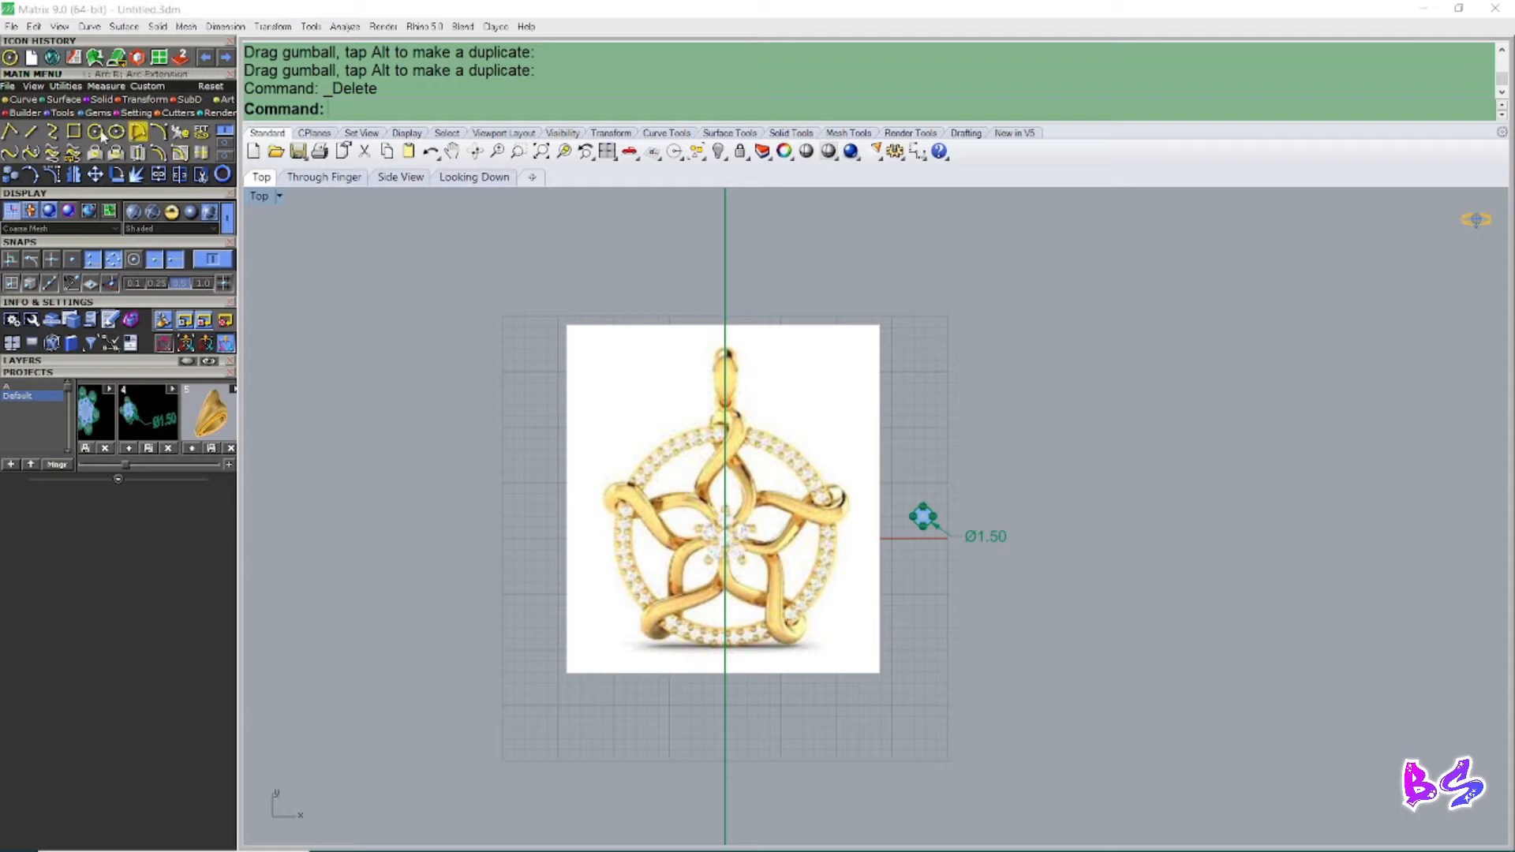
Step: Draw a circle centred on the origin, sized to the outer edge of the pendant's stone-set ring
{"action": "left_click", "coordinate": [94, 131]}
{"action": "left_click", "coordinate": [725, 538]}
{"action": "scroll", "coordinate": [758, 488], "scroll_direction": "up", "scroll_amount": 1}
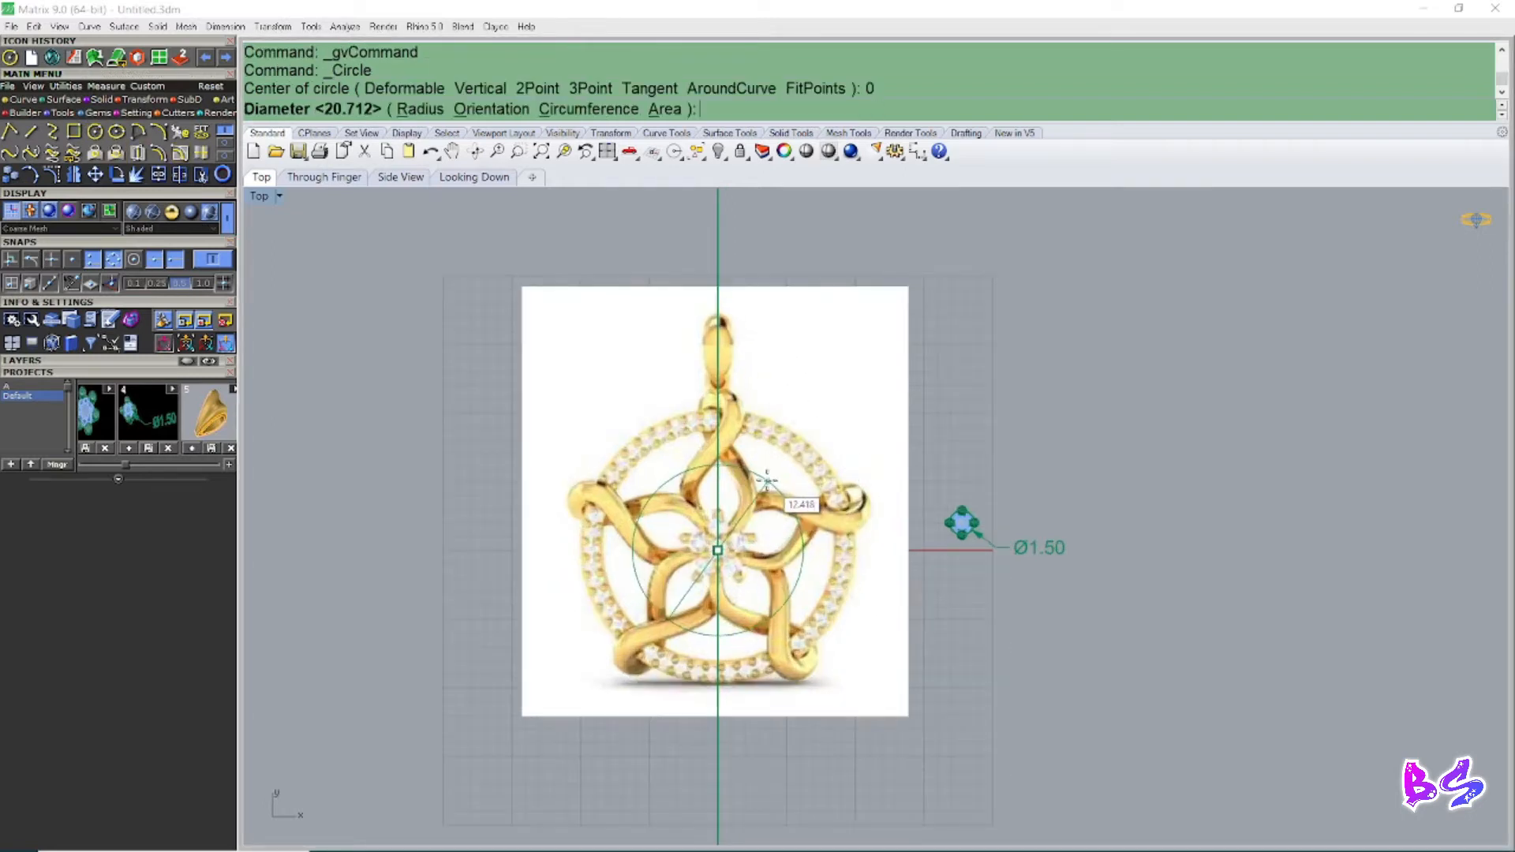
{"action": "left_click", "coordinate": [842, 474]}
Step: Nudge the reference image vertically to line up with the circle and fine-tune the circle's size to the ring's outer edge
{"action": "scroll", "coordinate": [632, 639], "scroll_direction": "up", "scroll_amount": 2}
{"action": "left_click", "coordinate": [772, 521]}
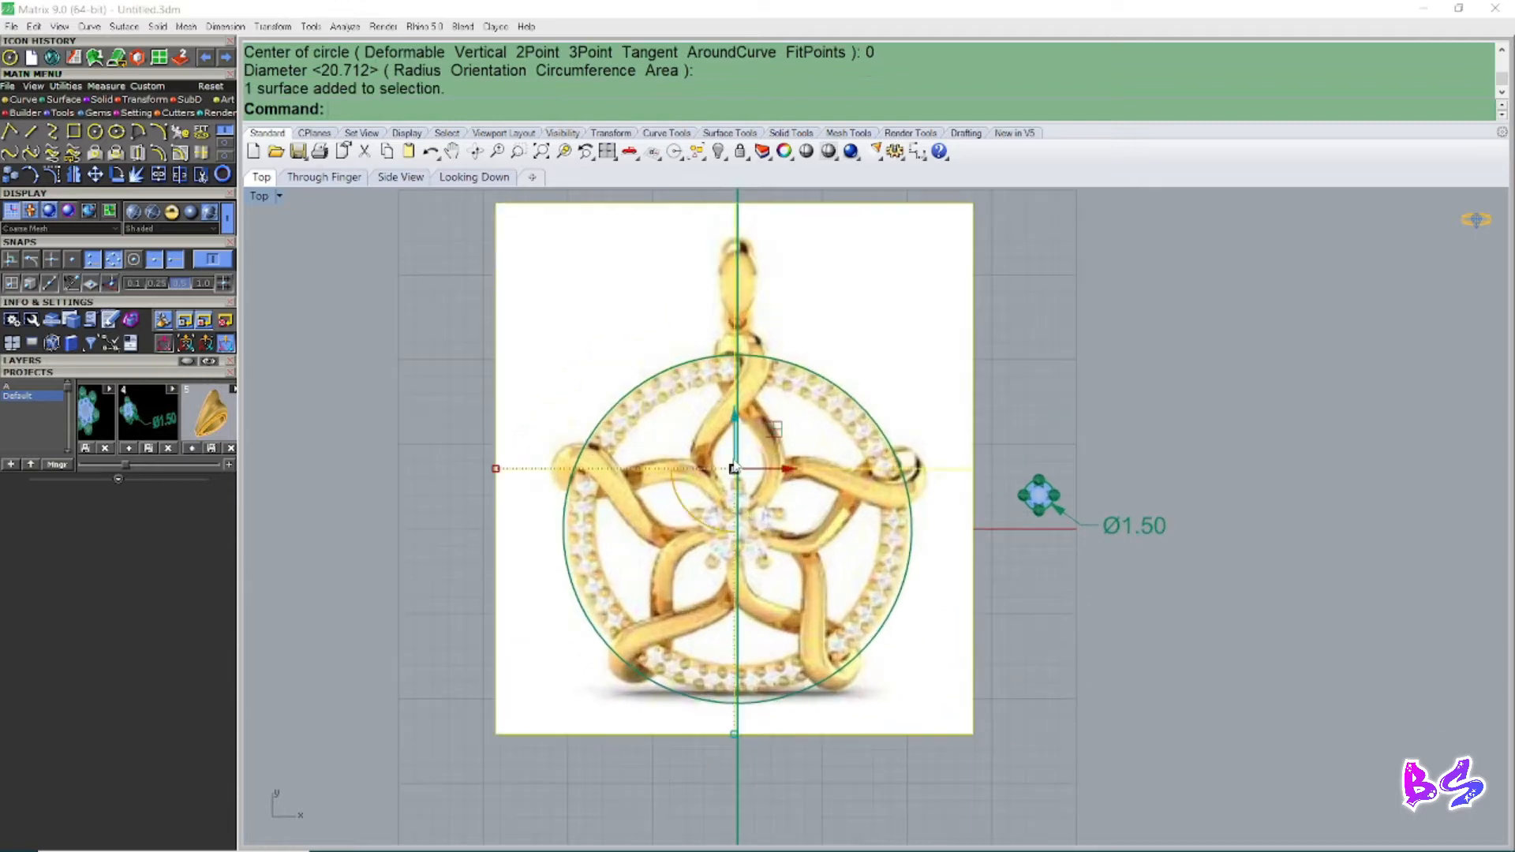
{"action": "left_click_drag", "start_coordinate": [738, 424], "coordinate": [739, 427]}
{"action": "scroll", "coordinate": [593, 393], "scroll_direction": "up", "scroll_amount": 2}
{"action": "left_click", "coordinate": [618, 419]}
{"action": "left_click", "coordinate": [657, 460]}
{"action": "left_click_drag", "start_coordinate": [564, 578], "coordinate": [566, 580]}
{"action": "scroll", "coordinate": [711, 442], "scroll_direction": "down", "scroll_amount": 3}
{"action": "scroll", "coordinate": [713, 448], "scroll_direction": "up", "scroll_amount": 2}
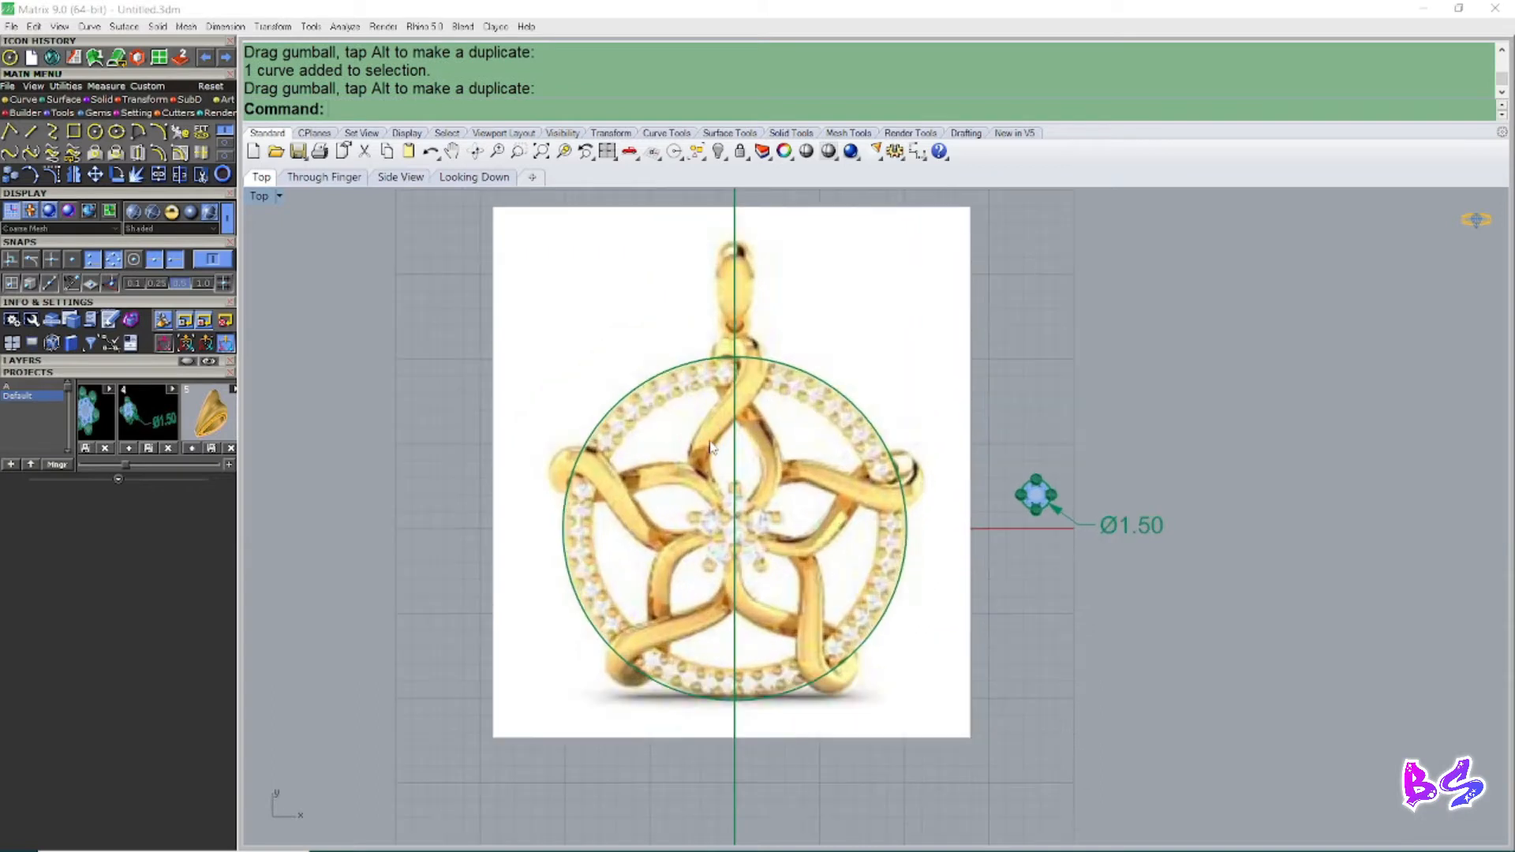
Step: Expand the layer list and offset the circle inward by 1.8 to outline the ring's inner edge
{"action": "left_click", "coordinate": [63, 362]}
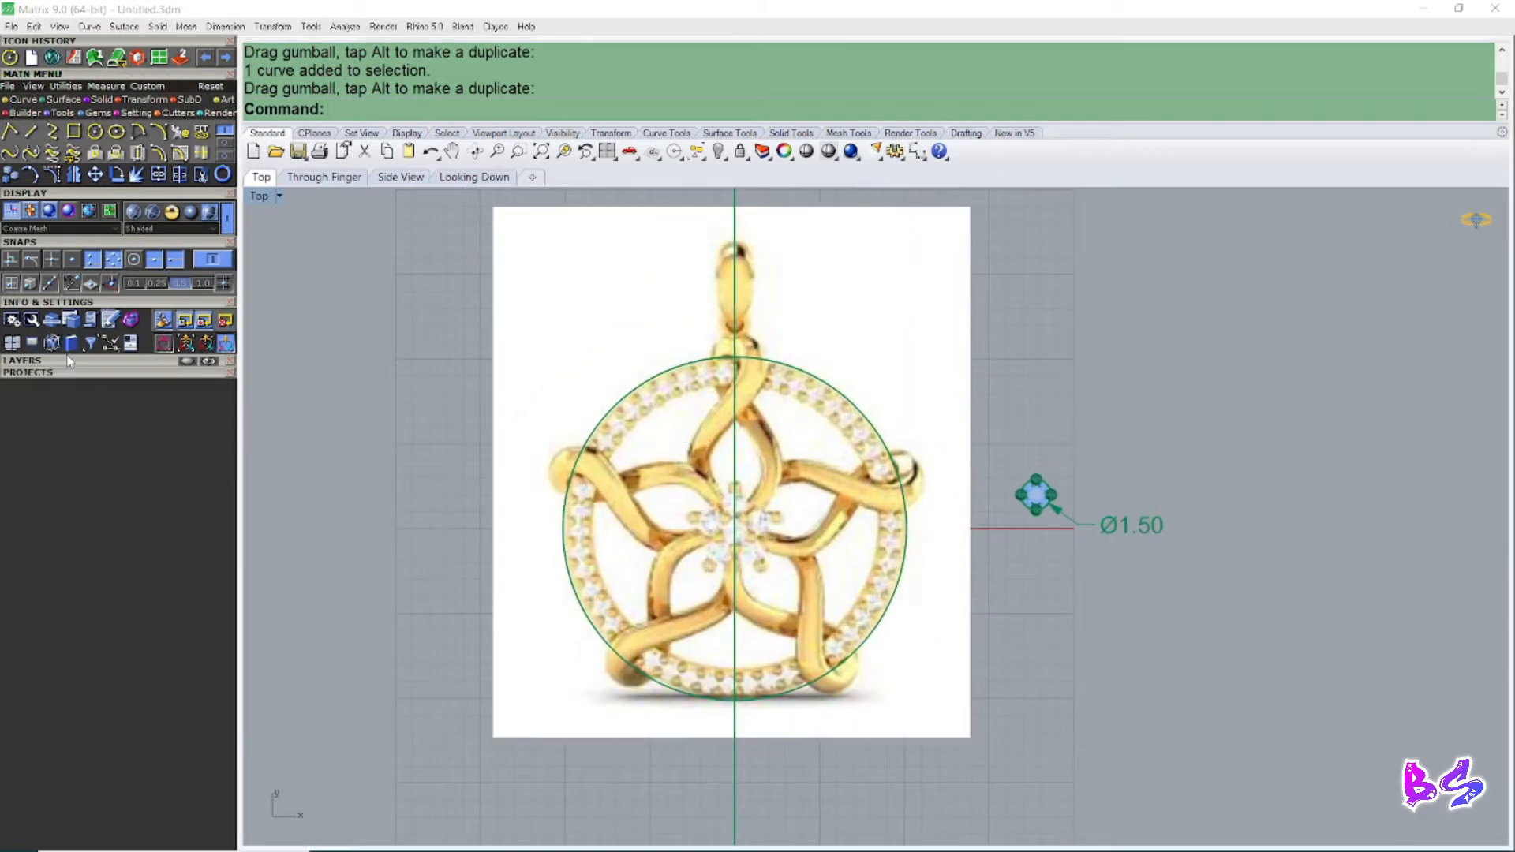
{"action": "left_click", "coordinate": [764, 368]}
{"action": "left_click", "coordinate": [793, 405]}
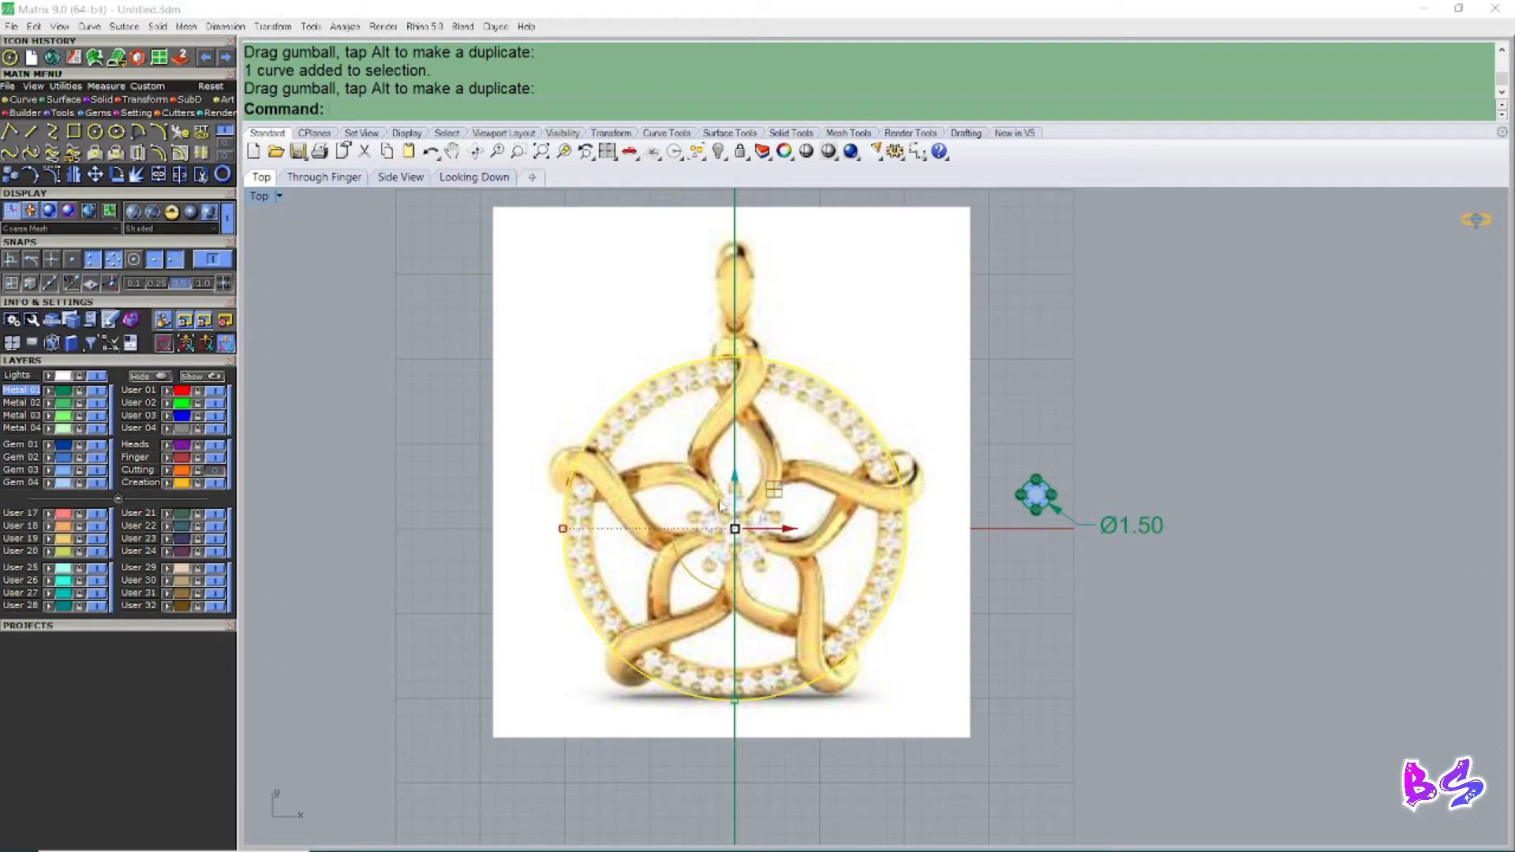
{"action": "type", "text": "o"}
{"action": "key", "text": "Return"}
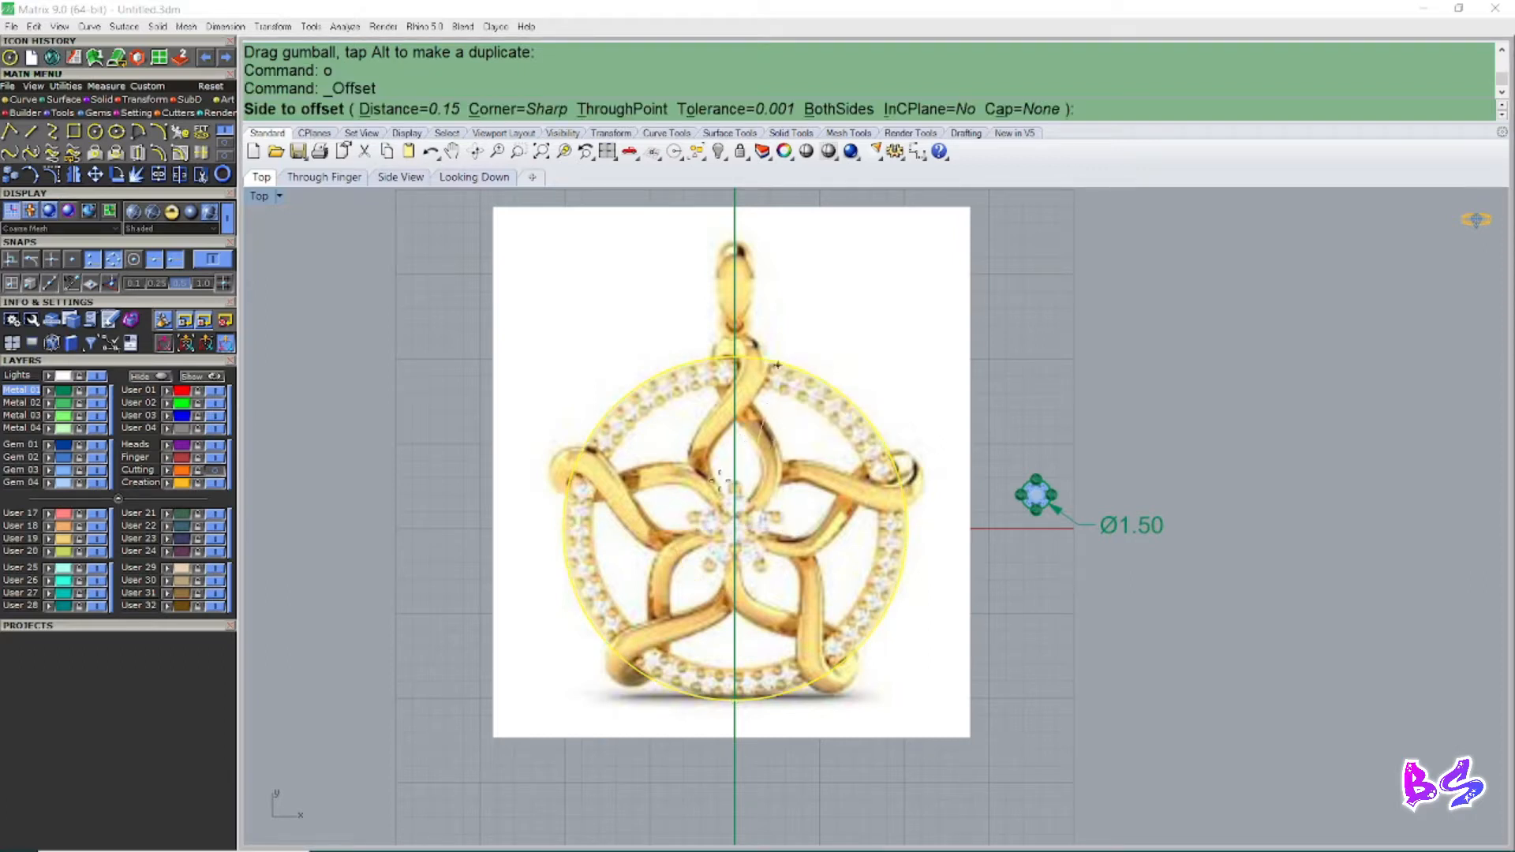
{"action": "scroll", "coordinate": [768, 468], "scroll_direction": "up", "scroll_amount": 1}
{"action": "type", "text": "1.8"}
{"action": "key", "text": "Return"}
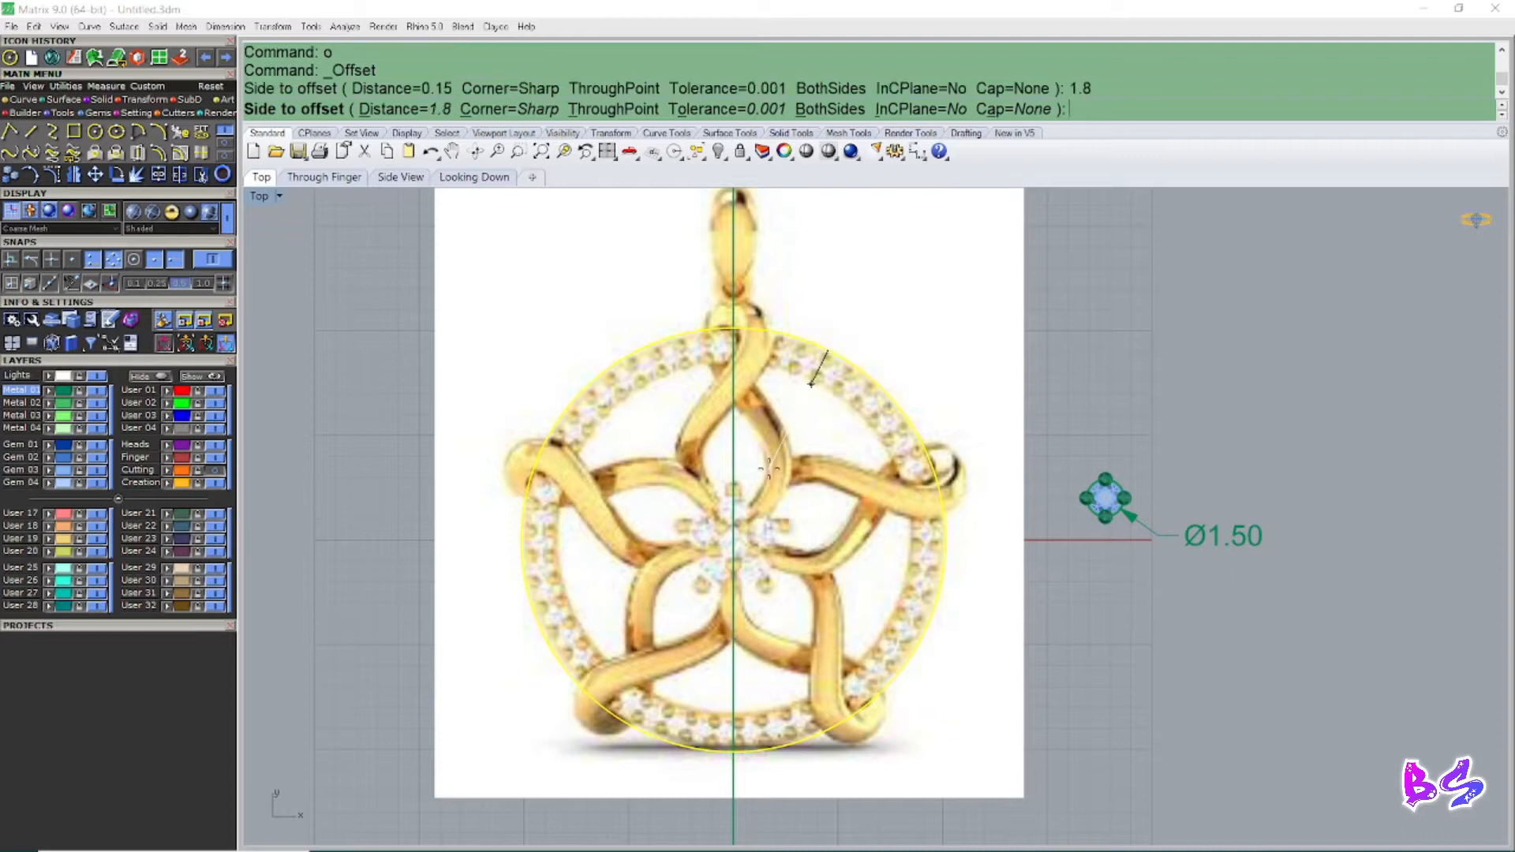
{"action": "left_click", "coordinate": [768, 463]}
{"action": "scroll", "coordinate": [768, 463], "scroll_direction": "down", "scroll_amount": 3}
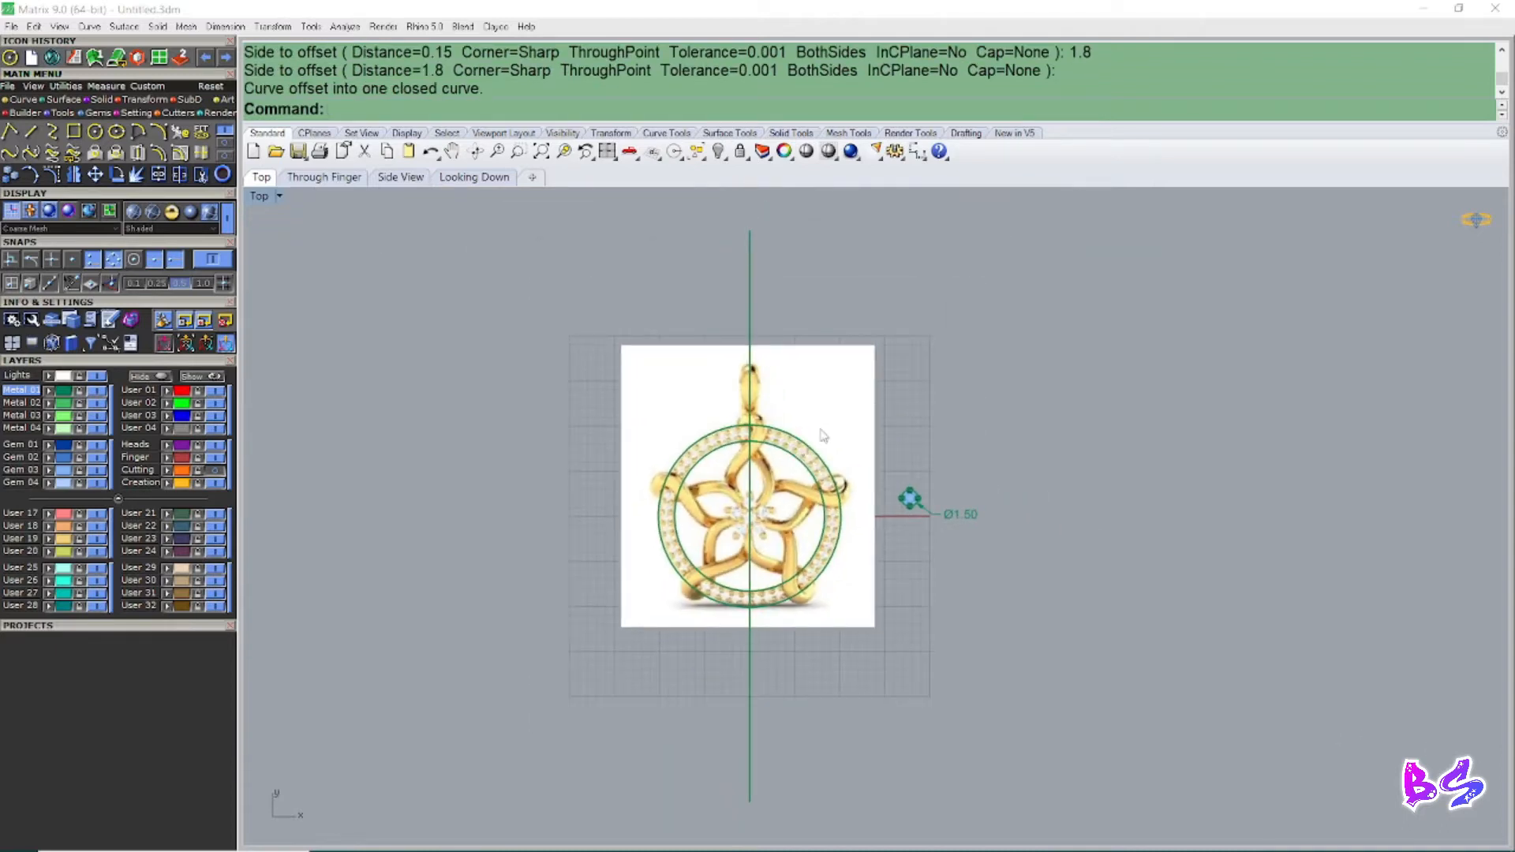
{"action": "scroll", "coordinate": [793, 468], "scroll_direction": "up", "scroll_amount": 3}
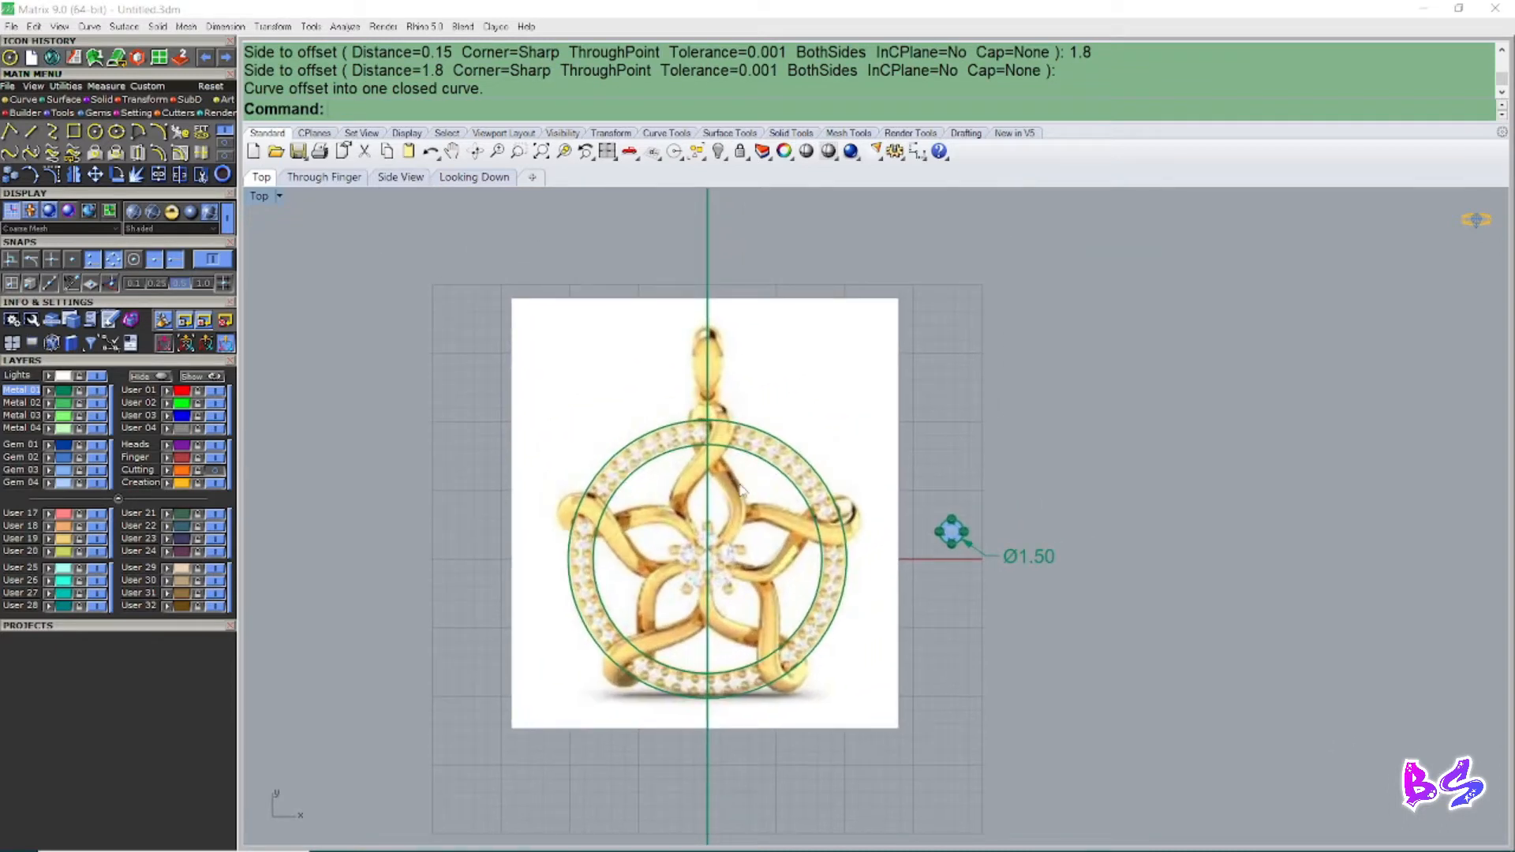
{"action": "scroll", "coordinate": [866, 544], "scroll_direction": "up", "scroll_amount": 2}
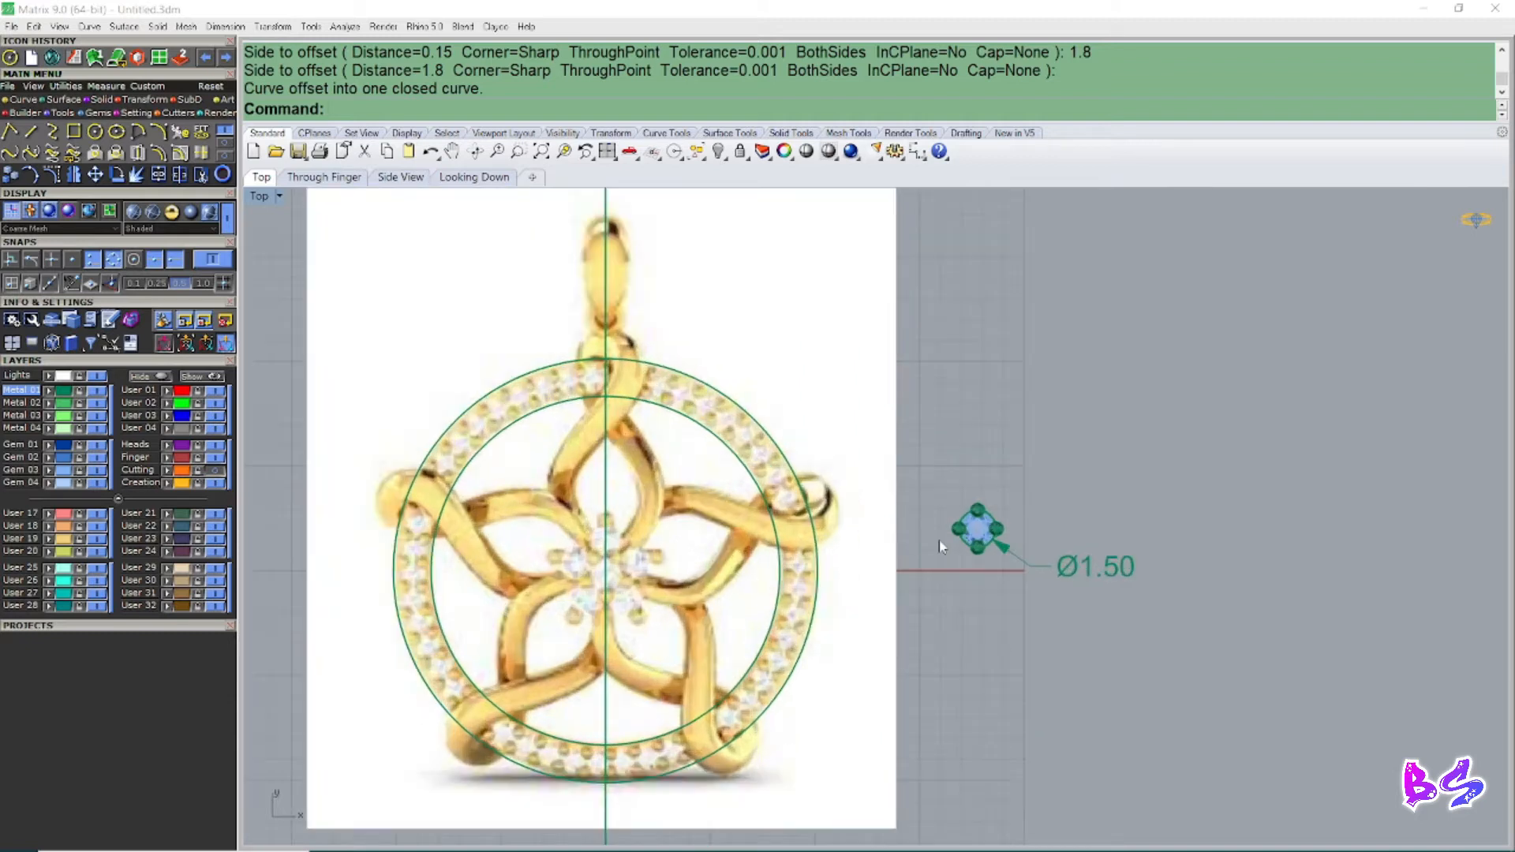
{"action": "scroll", "coordinate": [903, 446], "scroll_direction": "down", "scroll_amount": 3}
{"action": "scroll", "coordinate": [771, 439], "scroll_direction": "up", "scroll_amount": 1}
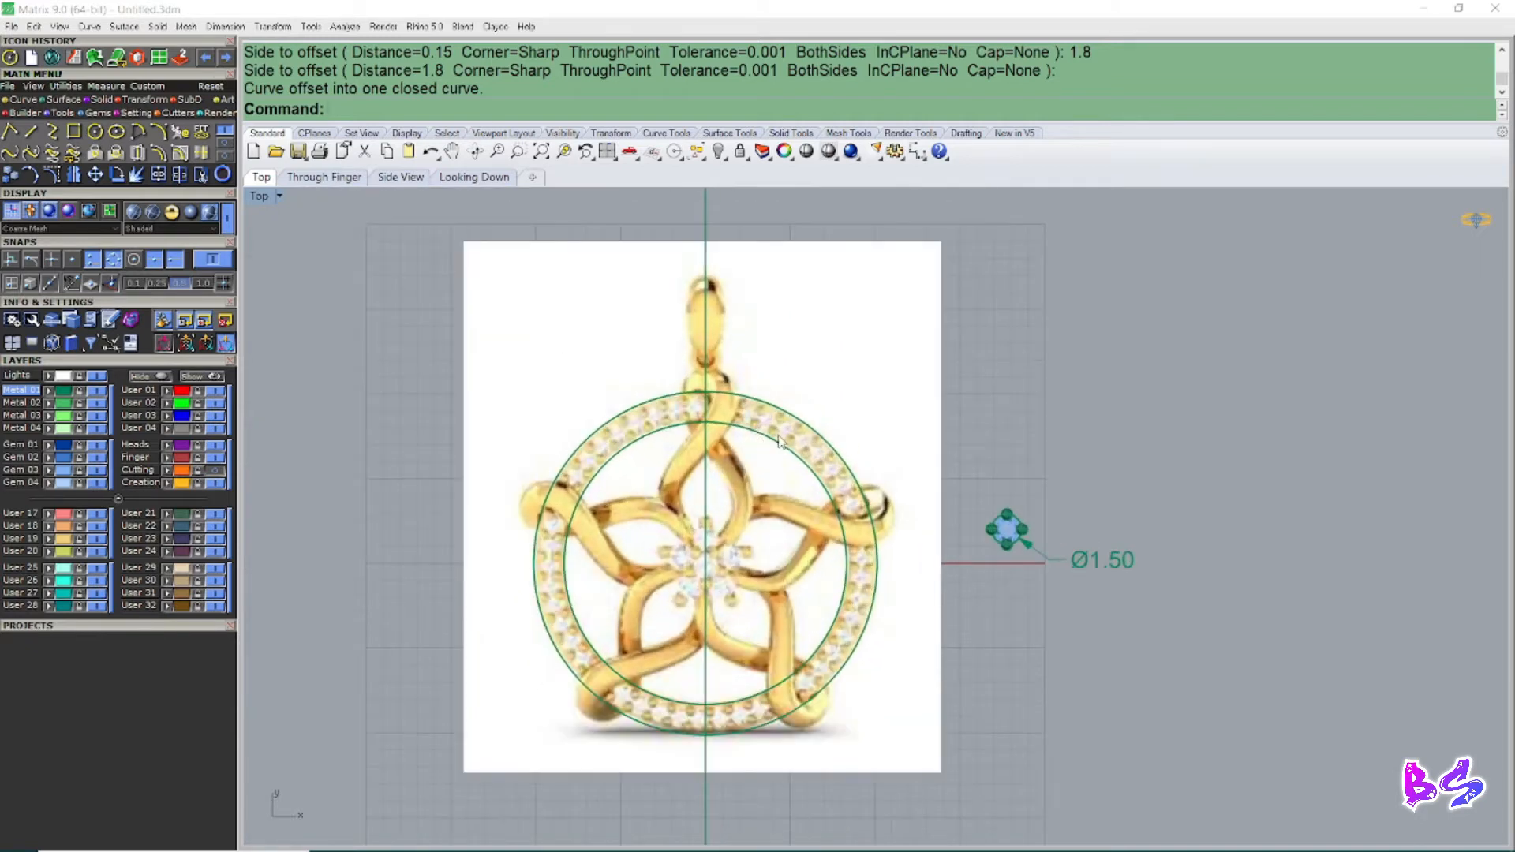
{"action": "left_click", "coordinate": [781, 442]}
{"action": "right_click", "coordinate": [792, 417]}
{"action": "left_click", "coordinate": [791, 417], "text": "shift"}
{"action": "right_click", "coordinate": [790, 420]}
{"action": "right_click_drag", "start_coordinate": [784, 436], "coordinate": [787, 458]}
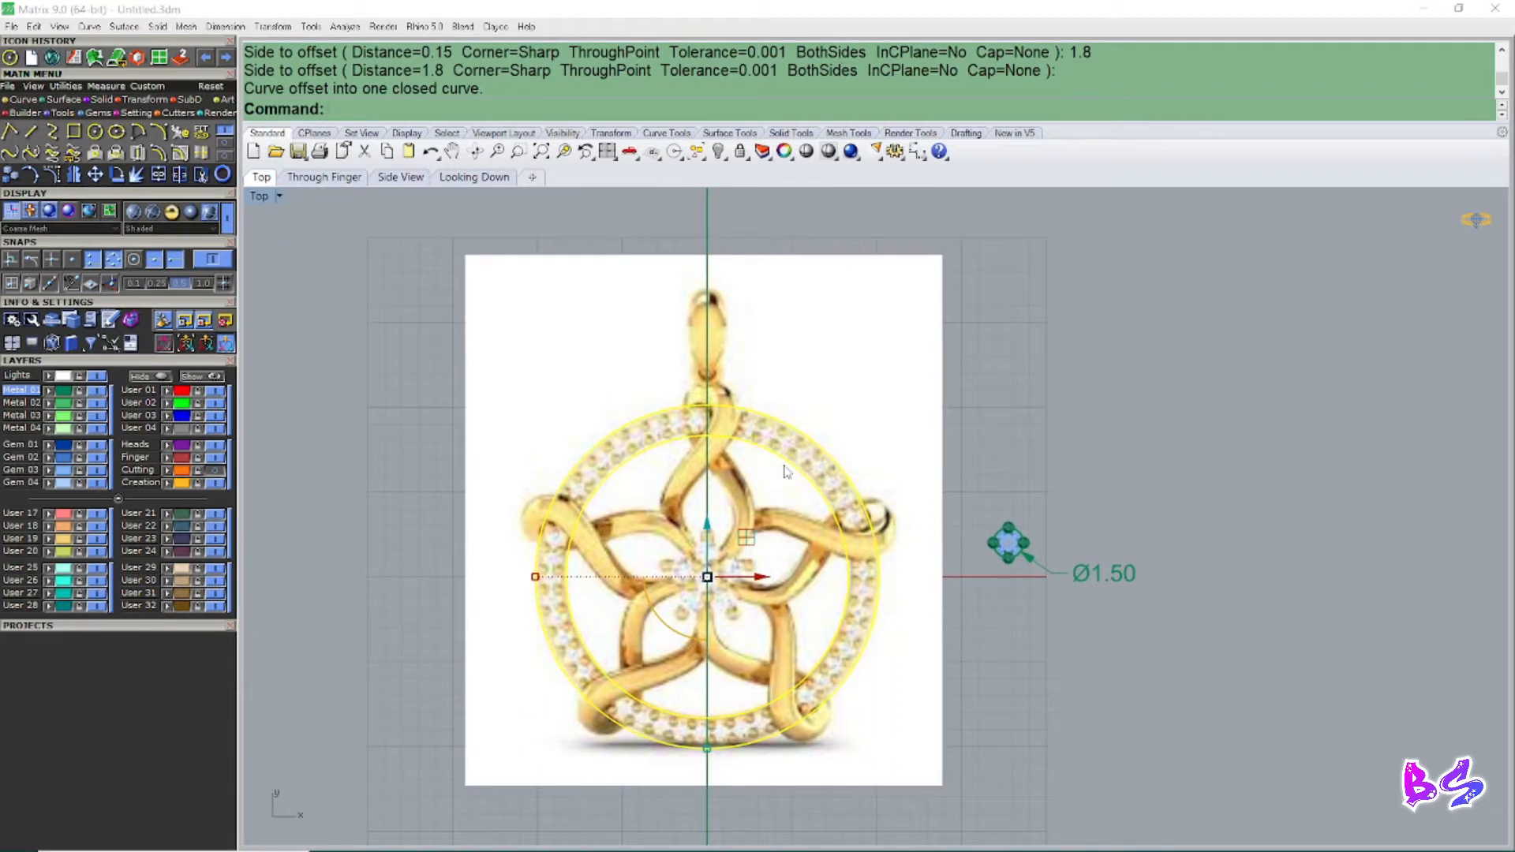
{"action": "type", "text": "g"}
{"action": "key", "text": "Return"}
{"action": "key", "text": "Escape"}
Step: Loft a flat surface between the outer and inner ring circles, keeping the default seam and loft options
{"action": "left_click", "coordinate": [787, 464]}
{"action": "right_click", "coordinate": [788, 463]}
{"action": "left_click", "coordinate": [806, 439], "text": "shift"}
{"action": "left_click", "coordinate": [851, 478]}
{"action": "type", "text": "Lof"}
{"action": "key", "text": "Return"}
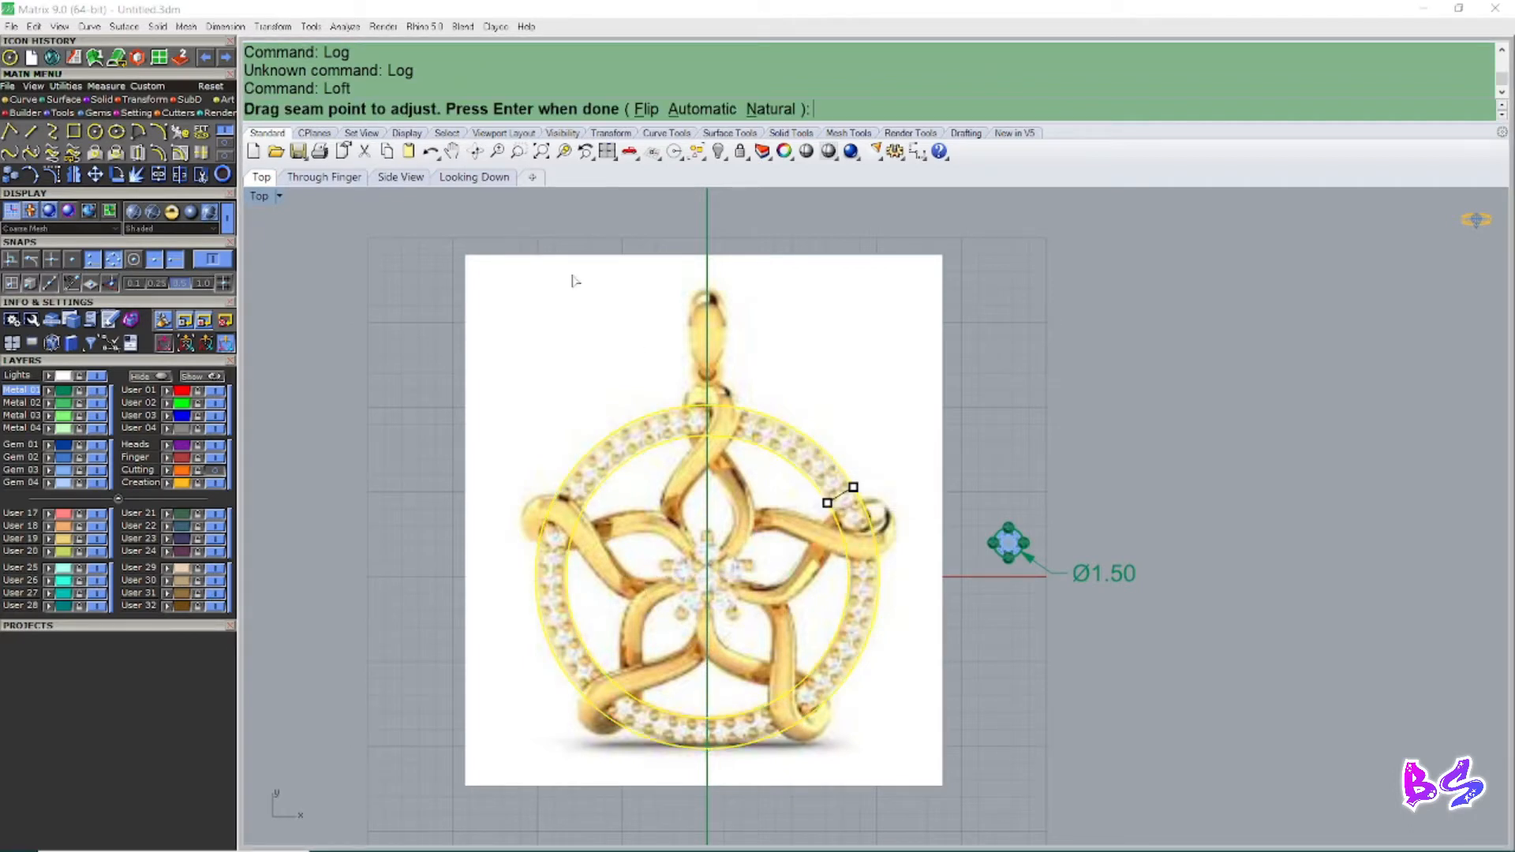
{"action": "key", "text": "Return"}
{"action": "key", "text": "Return"}
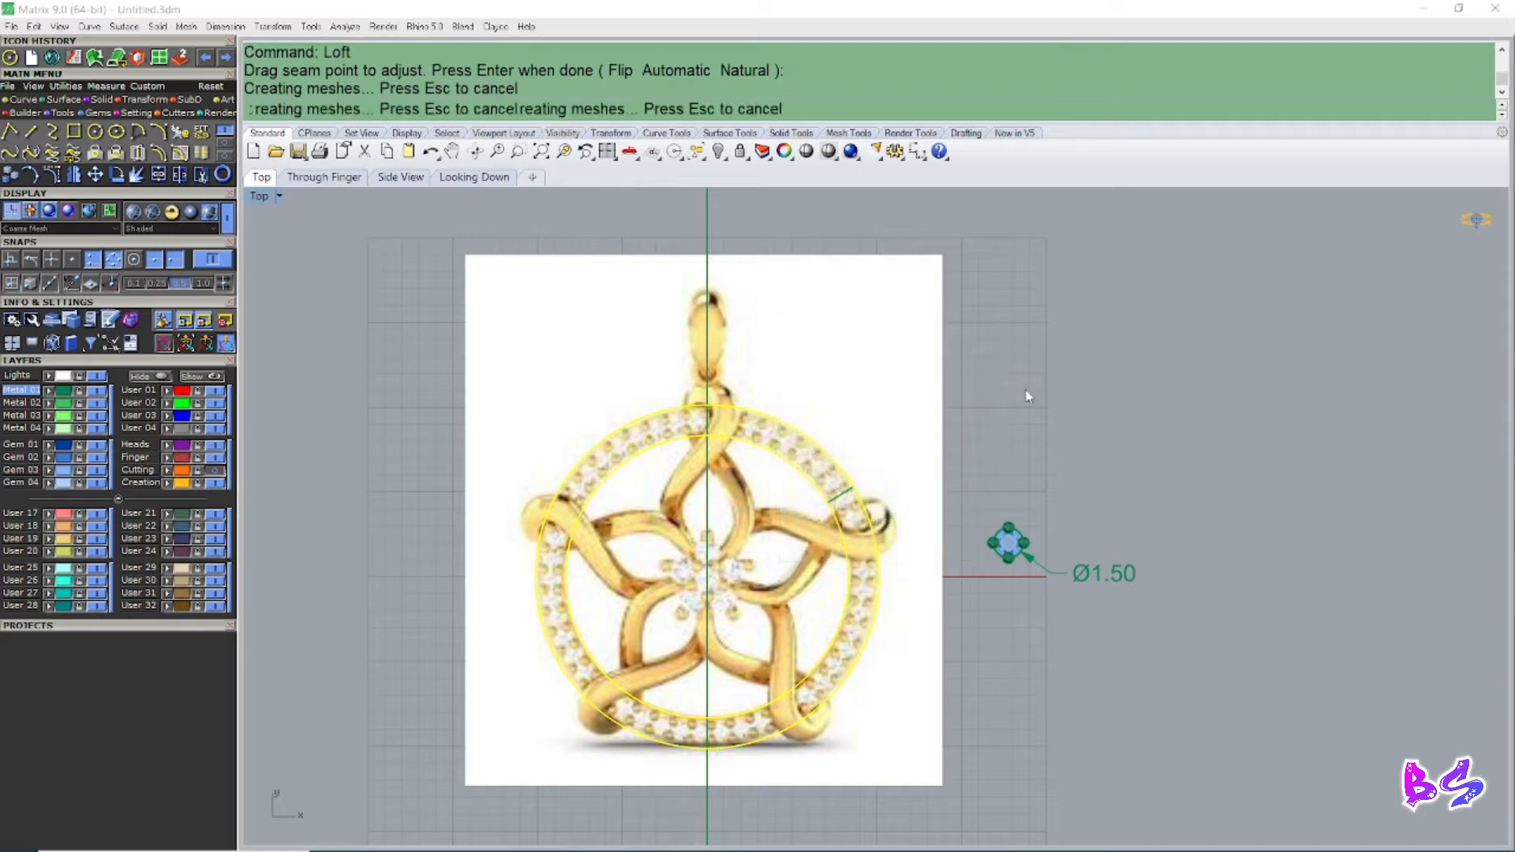
Step: Set shaded display and, in the perspective view, lower the reference image beneath the ring surface before returning to the top view
{"action": "key", "text": "ctrl+alt+s"}
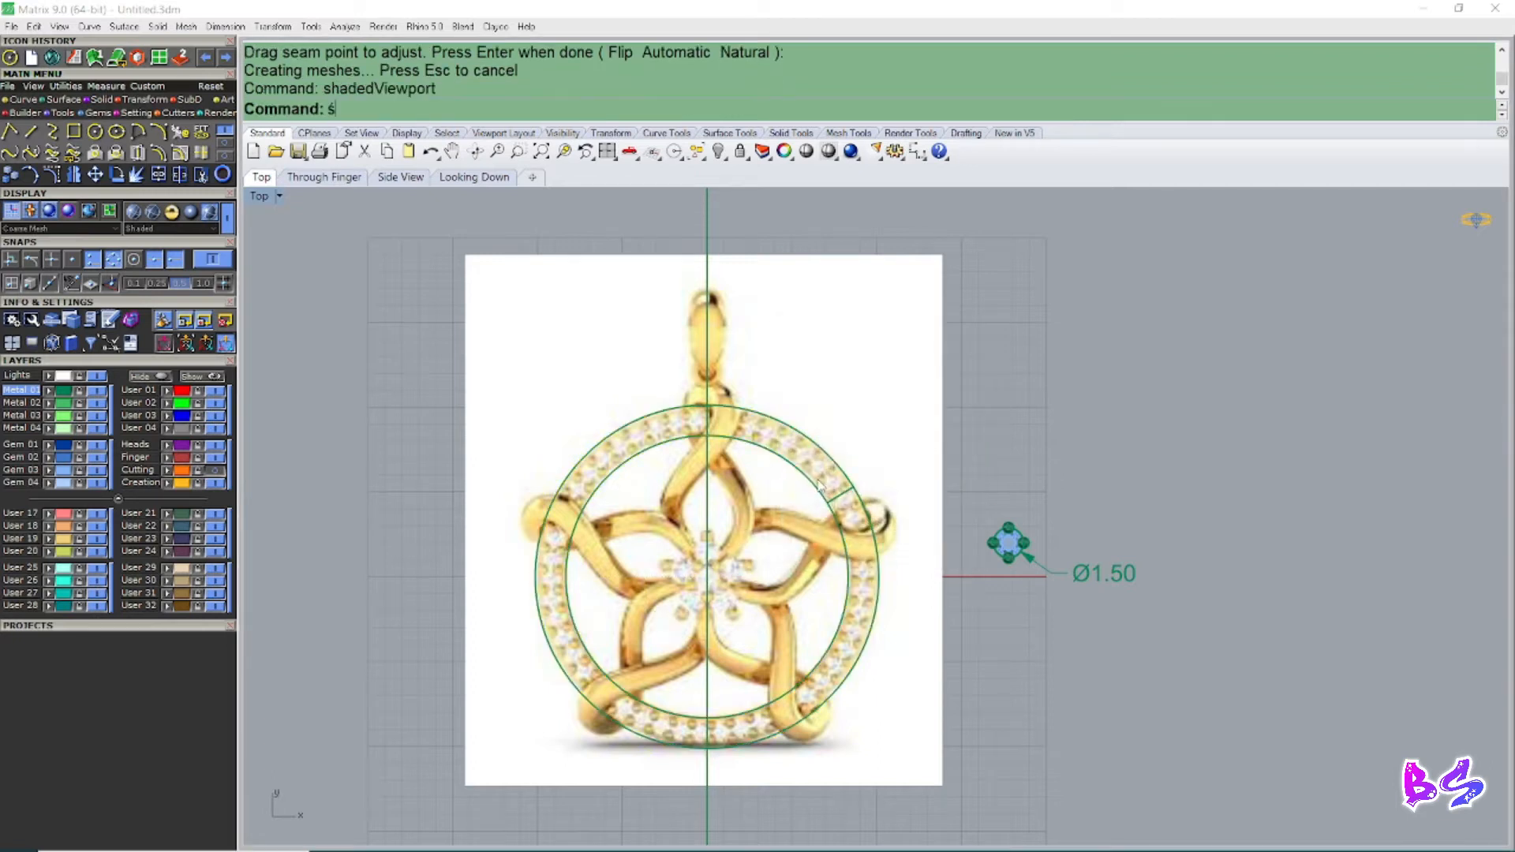
{"action": "scroll", "coordinate": [819, 484], "scroll_direction": "up", "scroll_amount": 1}
{"action": "key", "text": "BackSpace"}
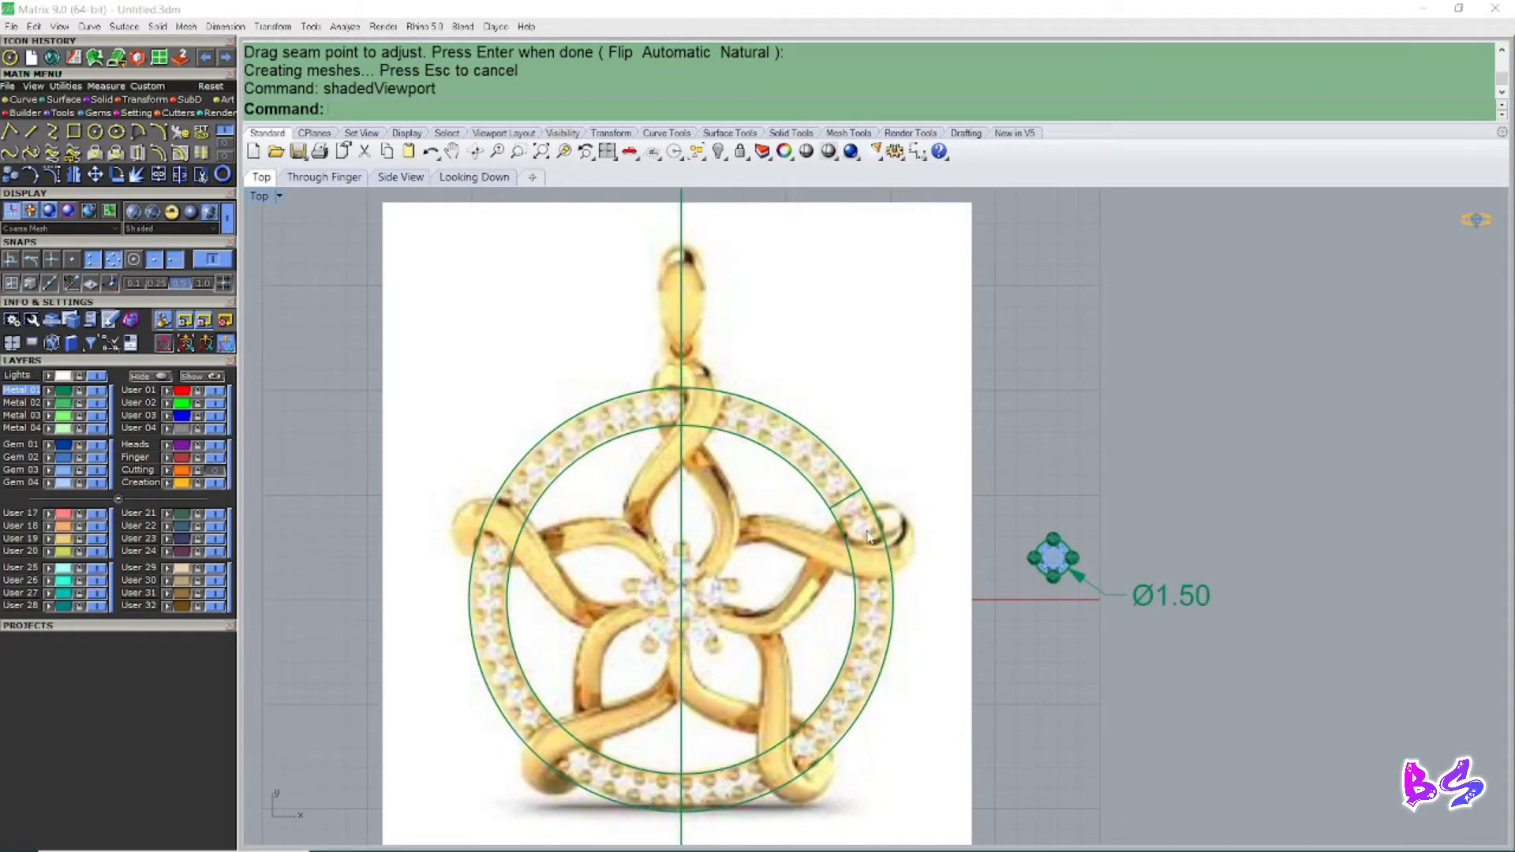
{"action": "scroll", "coordinate": [728, 407], "scroll_direction": "down", "scroll_amount": 6}
{"action": "key", "text": "F4"}
{"action": "left_click", "coordinate": [793, 567]}
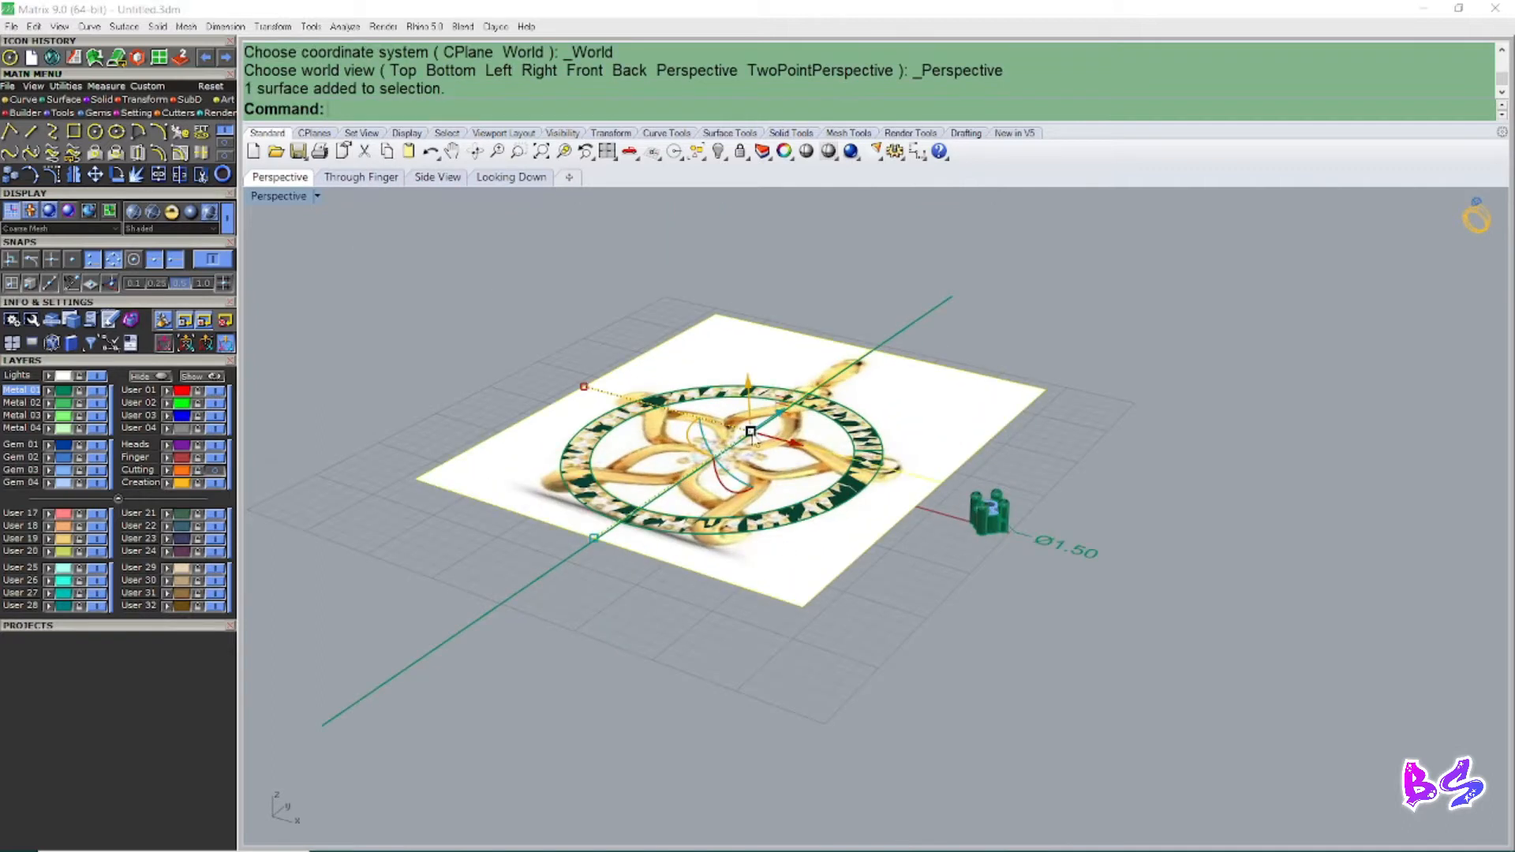
{"action": "left_click_drag", "start_coordinate": [746, 383], "coordinate": [747, 399]}
{"action": "key", "text": "F1"}
{"action": "key", "text": "Escape"}
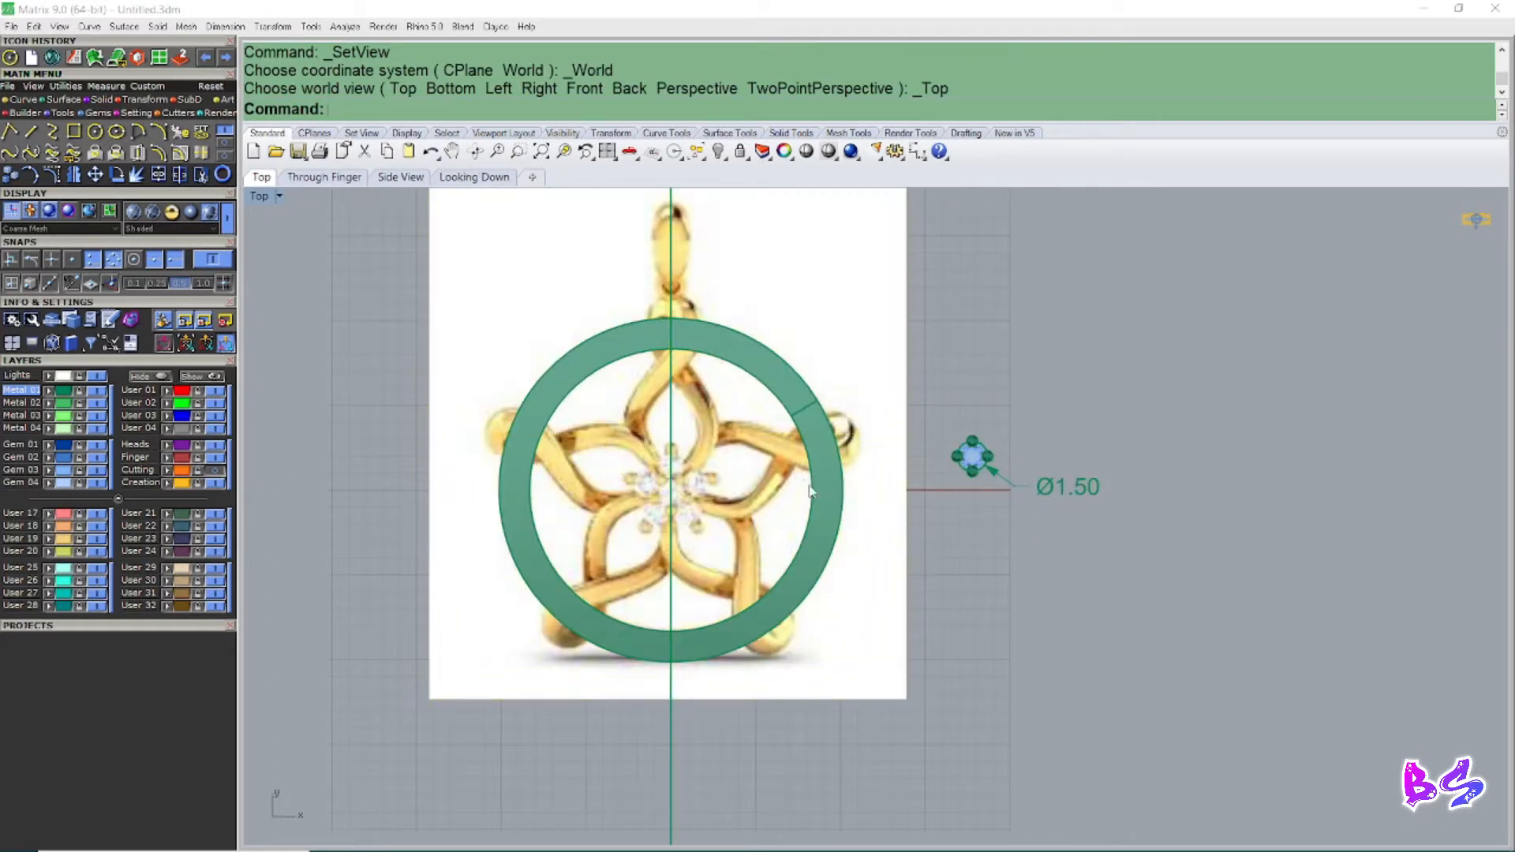
Step: Switch the viewport to ghosted display and lock the Lights layer that holds the reference image
{"action": "scroll", "coordinate": [807, 475], "scroll_direction": "down", "scroll_amount": 4}
{"action": "scroll", "coordinate": [740, 513], "scroll_direction": "up", "scroll_amount": 1}
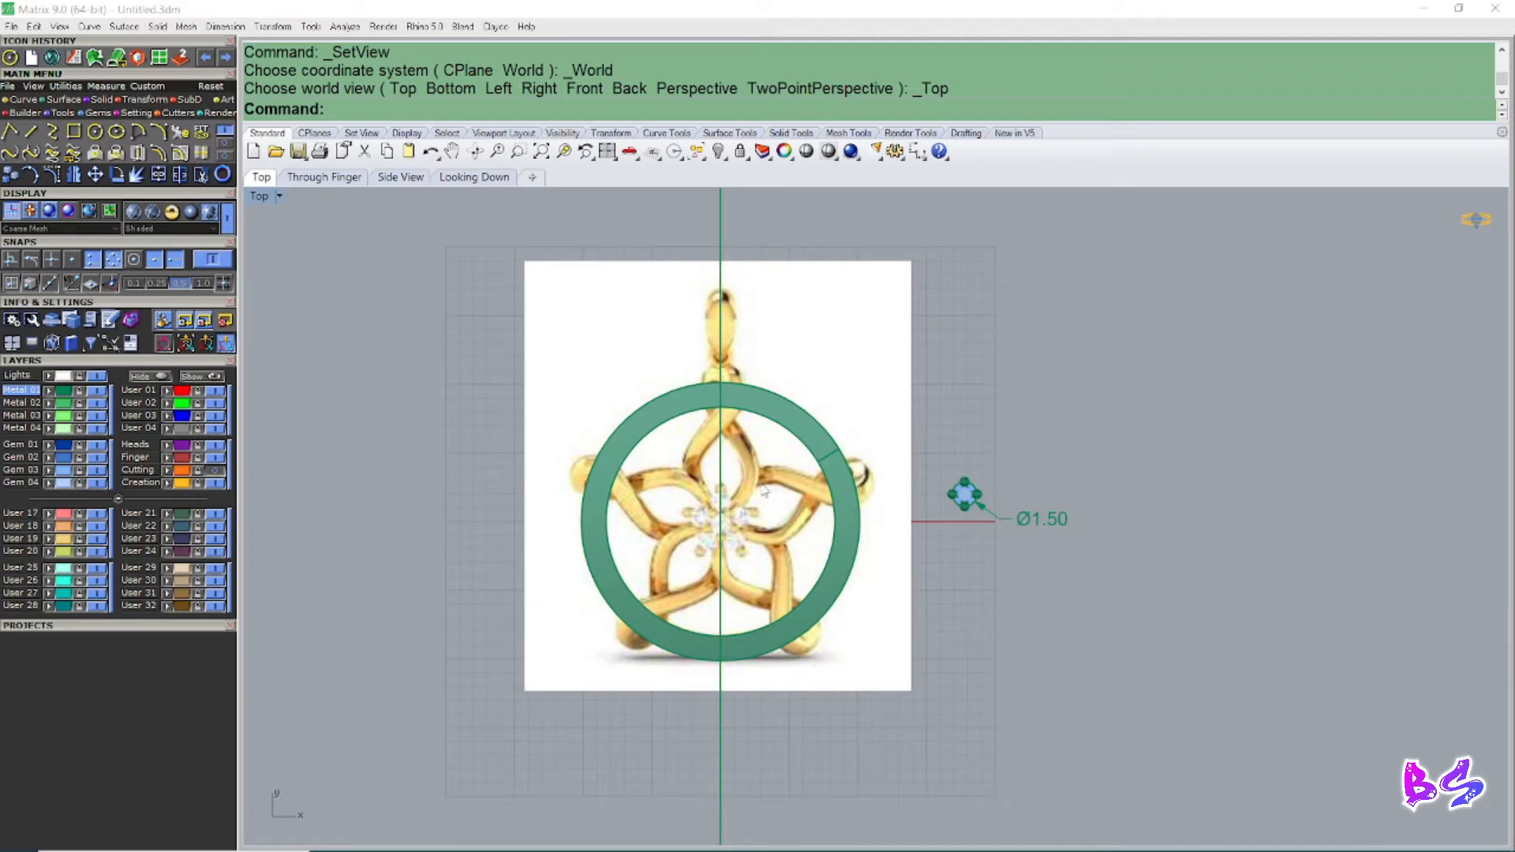
{"action": "key", "text": "ctrl+alt+g"}
{"action": "type", "text": "n"}
{"action": "scroll", "coordinate": [714, 392], "scroll_direction": "up", "scroll_amount": 1}
{"action": "left_click", "coordinate": [671, 345]}
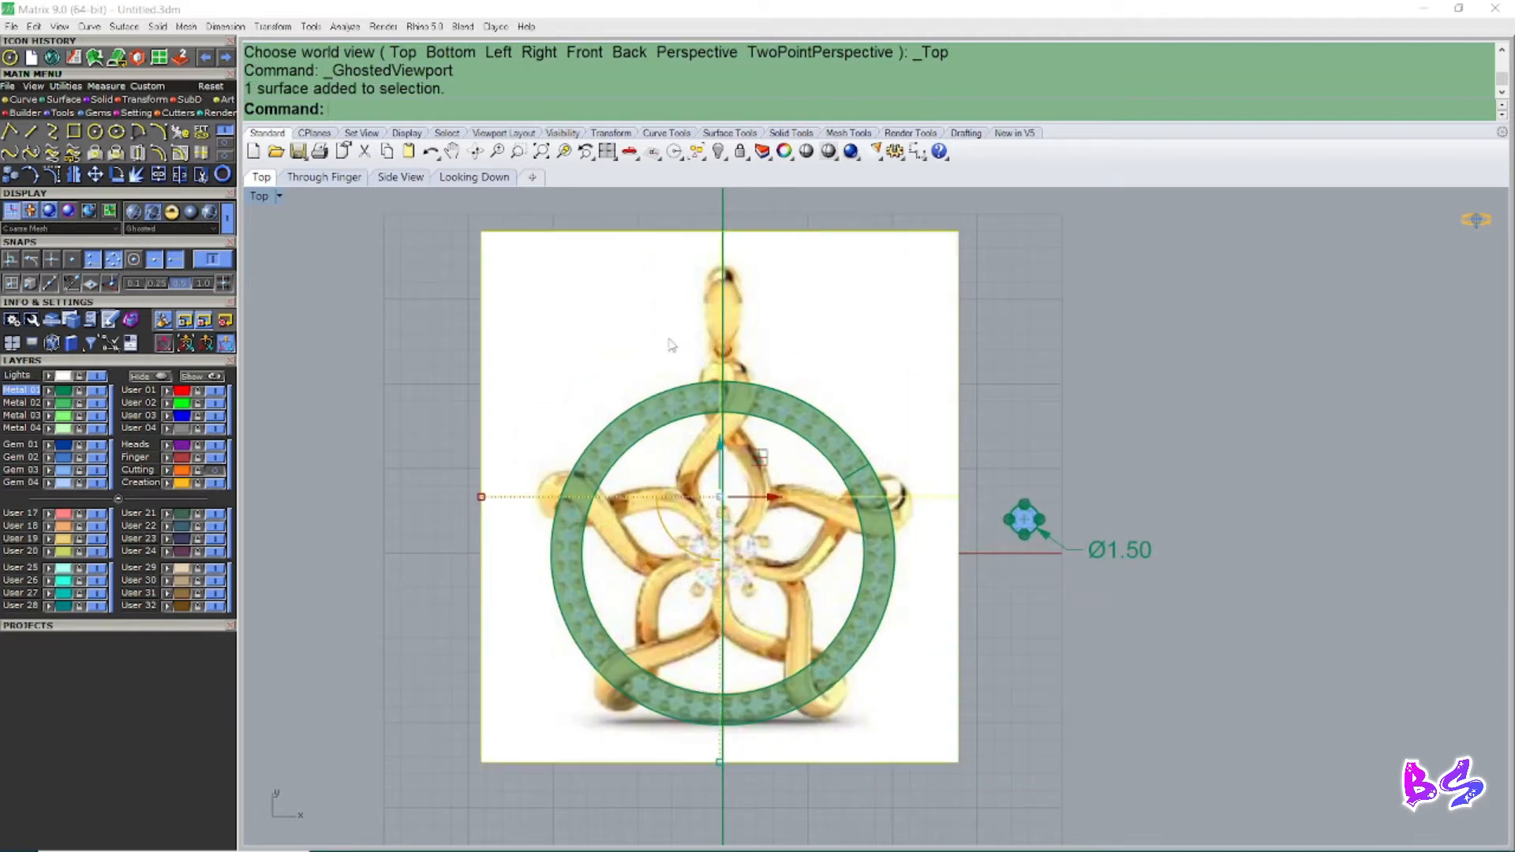
{"action": "left_click", "coordinate": [78, 377]}
{"action": "right_click_drag", "start_coordinate": [922, 447], "coordinate": [955, 433]}
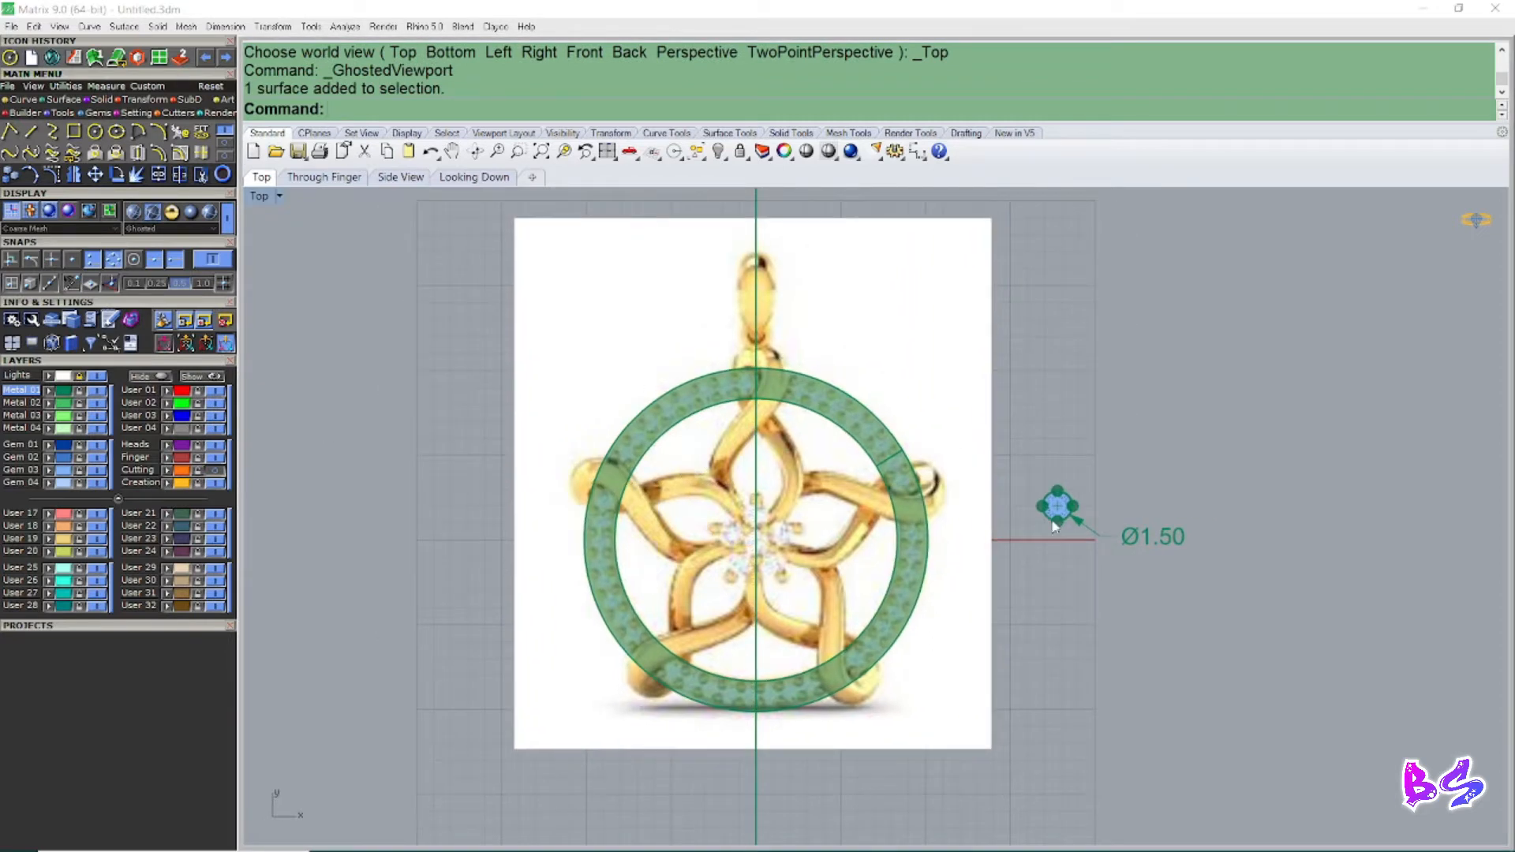
Step: Hide the lofted ring surface and return the viewport to shaded display
{"action": "scroll", "coordinate": [1054, 517], "scroll_direction": "up", "scroll_amount": 10}
{"action": "left_click", "coordinate": [1046, 493]}
{"action": "scroll", "coordinate": [1015, 456], "scroll_direction": "down", "scroll_amount": 6}
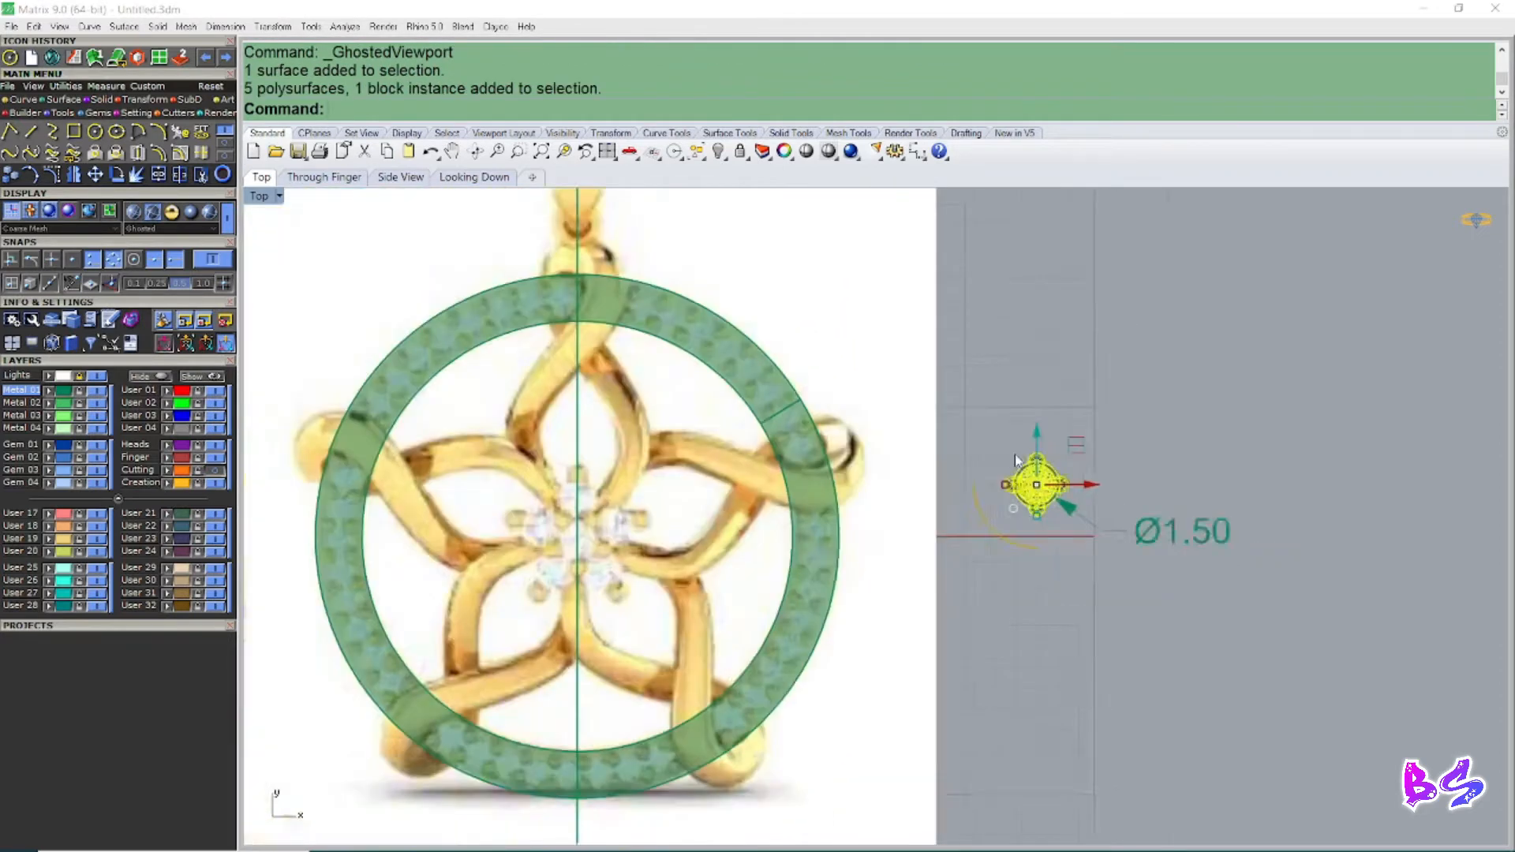
{"action": "scroll", "coordinate": [1015, 453], "scroll_direction": "down", "scroll_amount": 2}
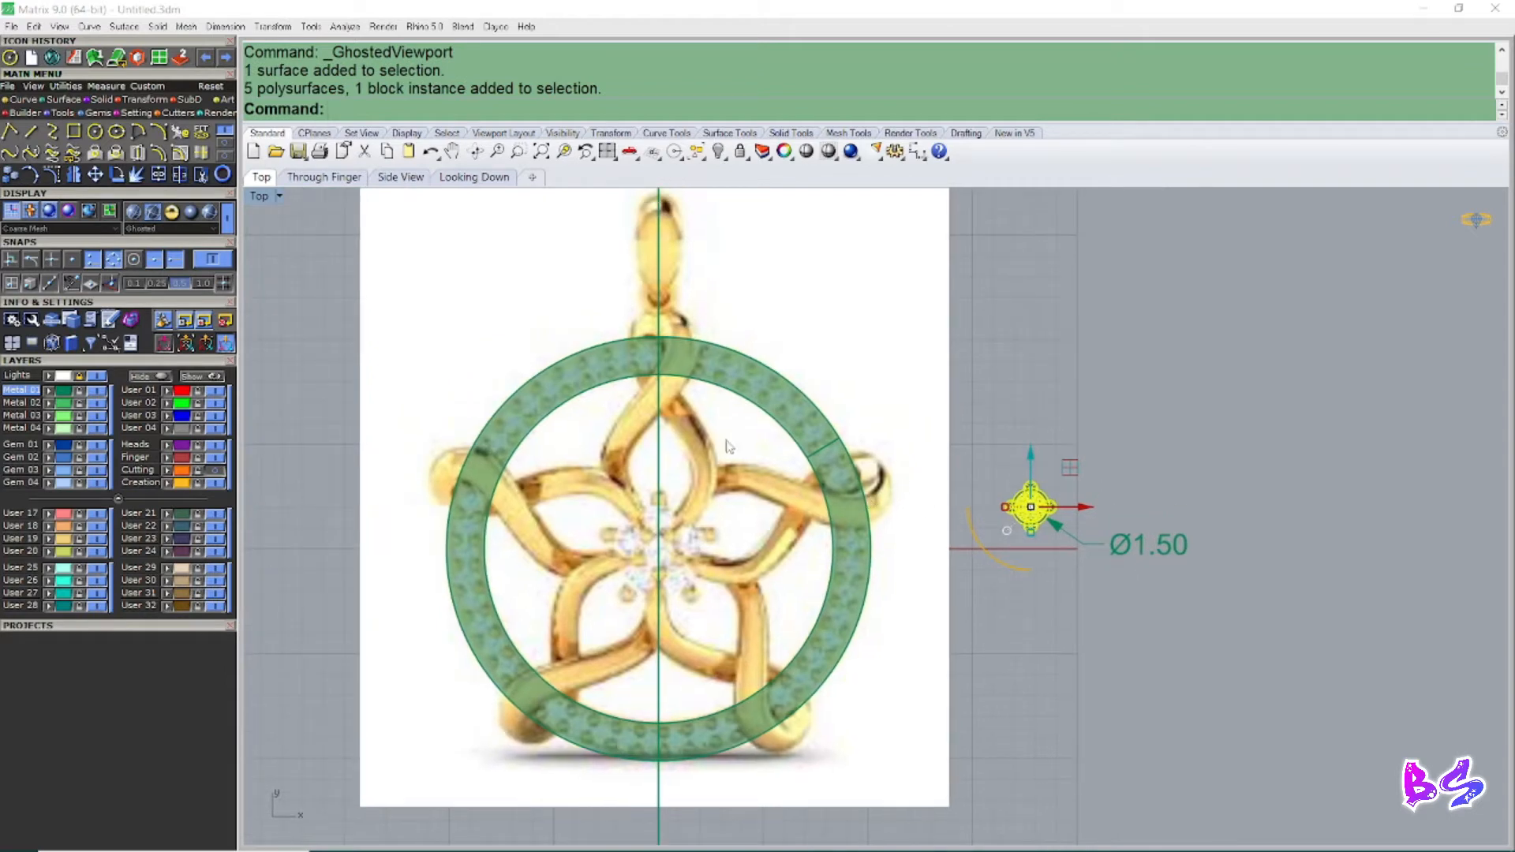
{"action": "left_click", "coordinate": [728, 400]}
{"action": "left_click", "coordinate": [729, 372]}
{"action": "scroll", "coordinate": [729, 367], "scroll_direction": "down", "scroll_amount": 2}
{"action": "type", "text": "h"}
{"action": "key", "text": "Return"}
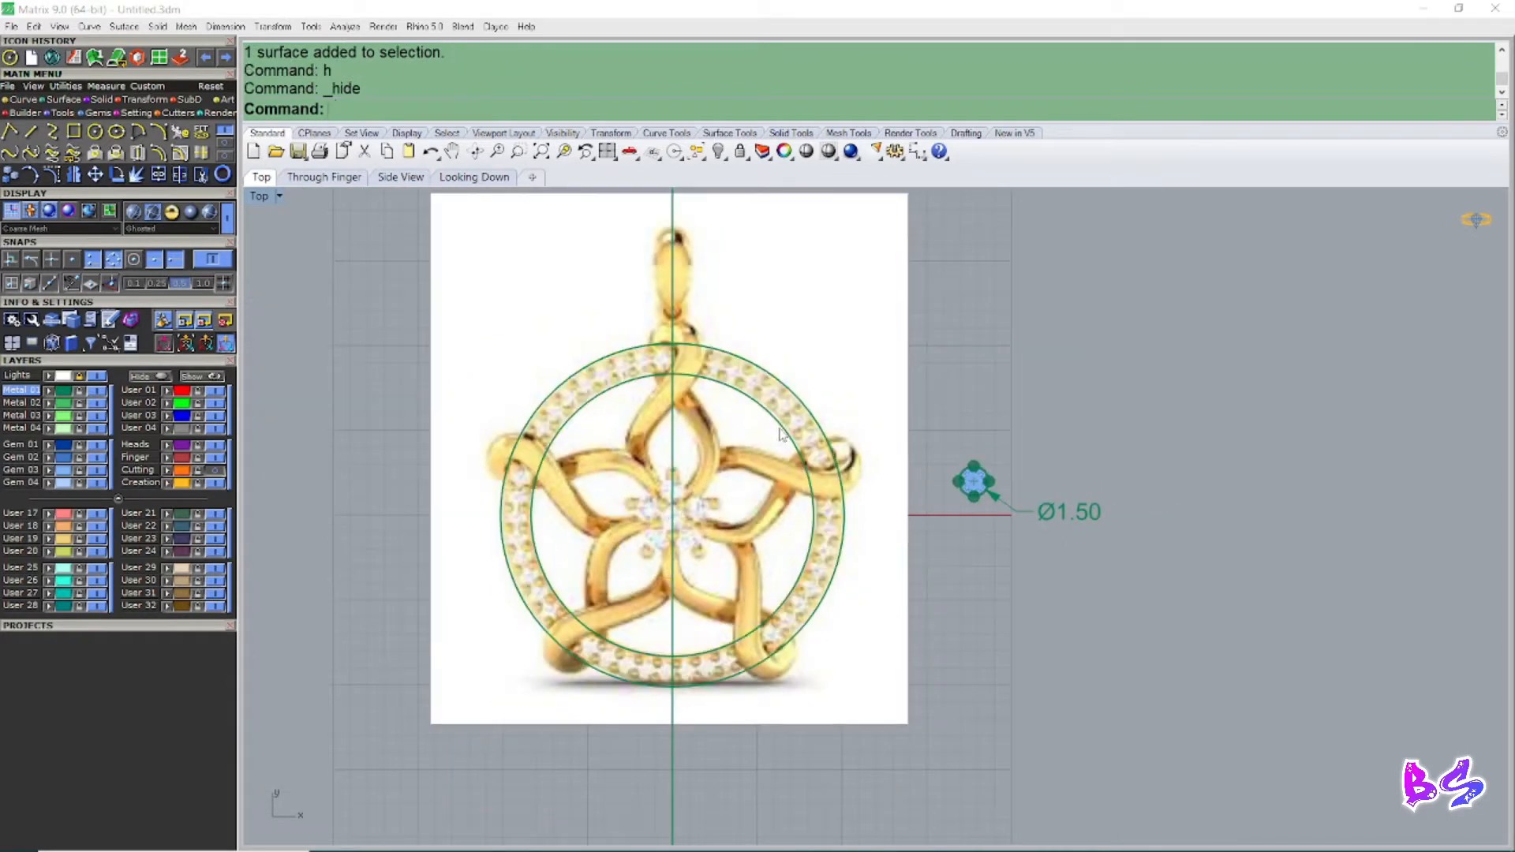
{"action": "key", "text": "ctrl+alt+s"}
{"action": "scroll", "coordinate": [1029, 555], "scroll_direction": "up", "scroll_amount": 2}
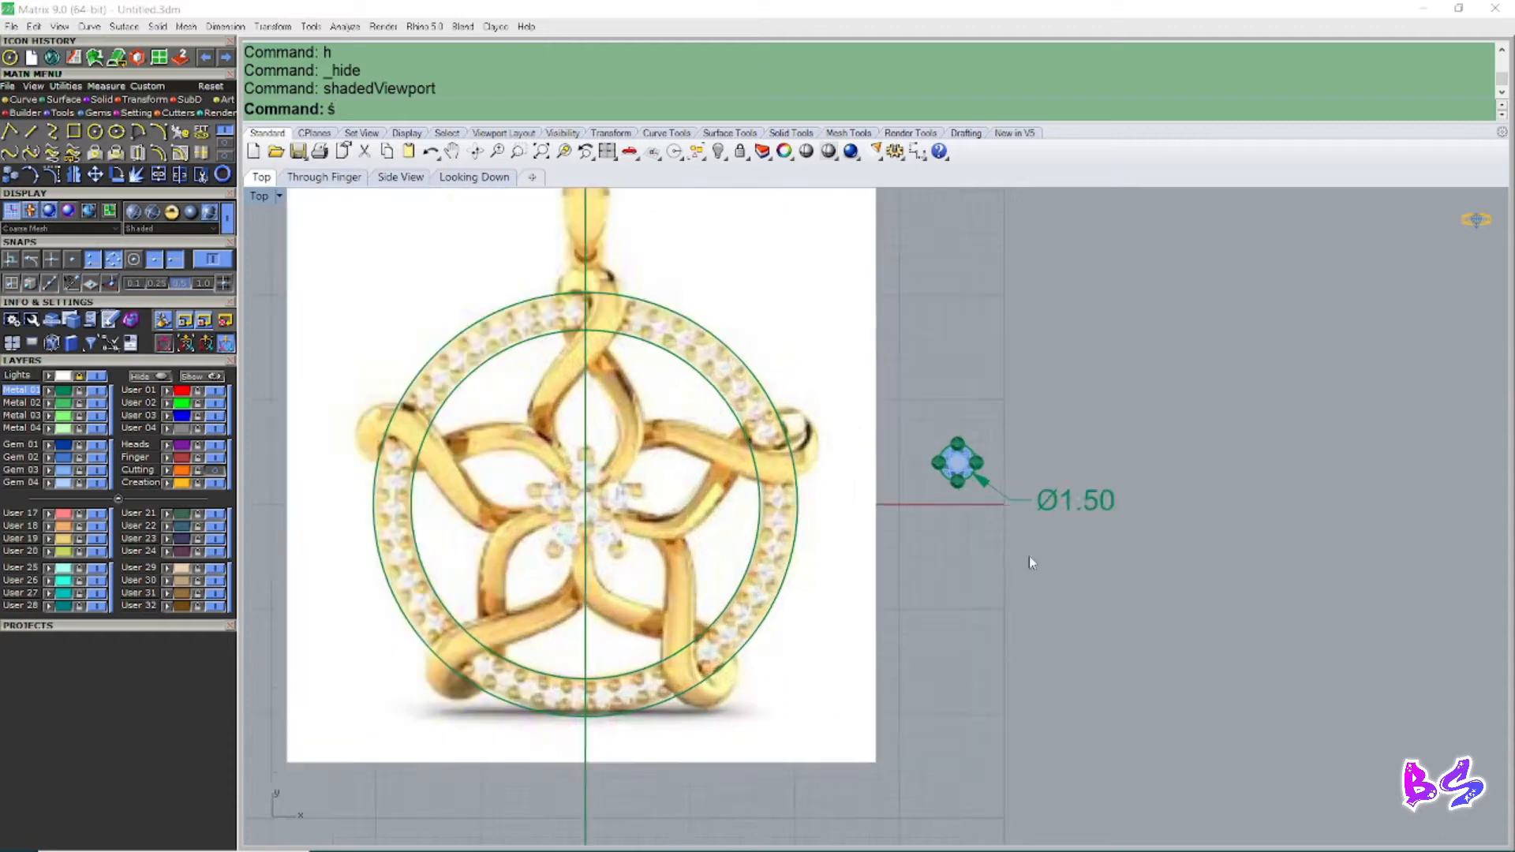
Step: Duplicate the Ø1.50 gem with its prongs and centre the copy on the origin
{"action": "left_click", "coordinate": [944, 440]}
{"action": "scroll", "coordinate": [979, 457], "scroll_direction": "down", "scroll_amount": 2}
{"action": "left_click_drag", "start_coordinate": [957, 430], "coordinate": [957, 395]}
{"action": "key", "text": "Return"}
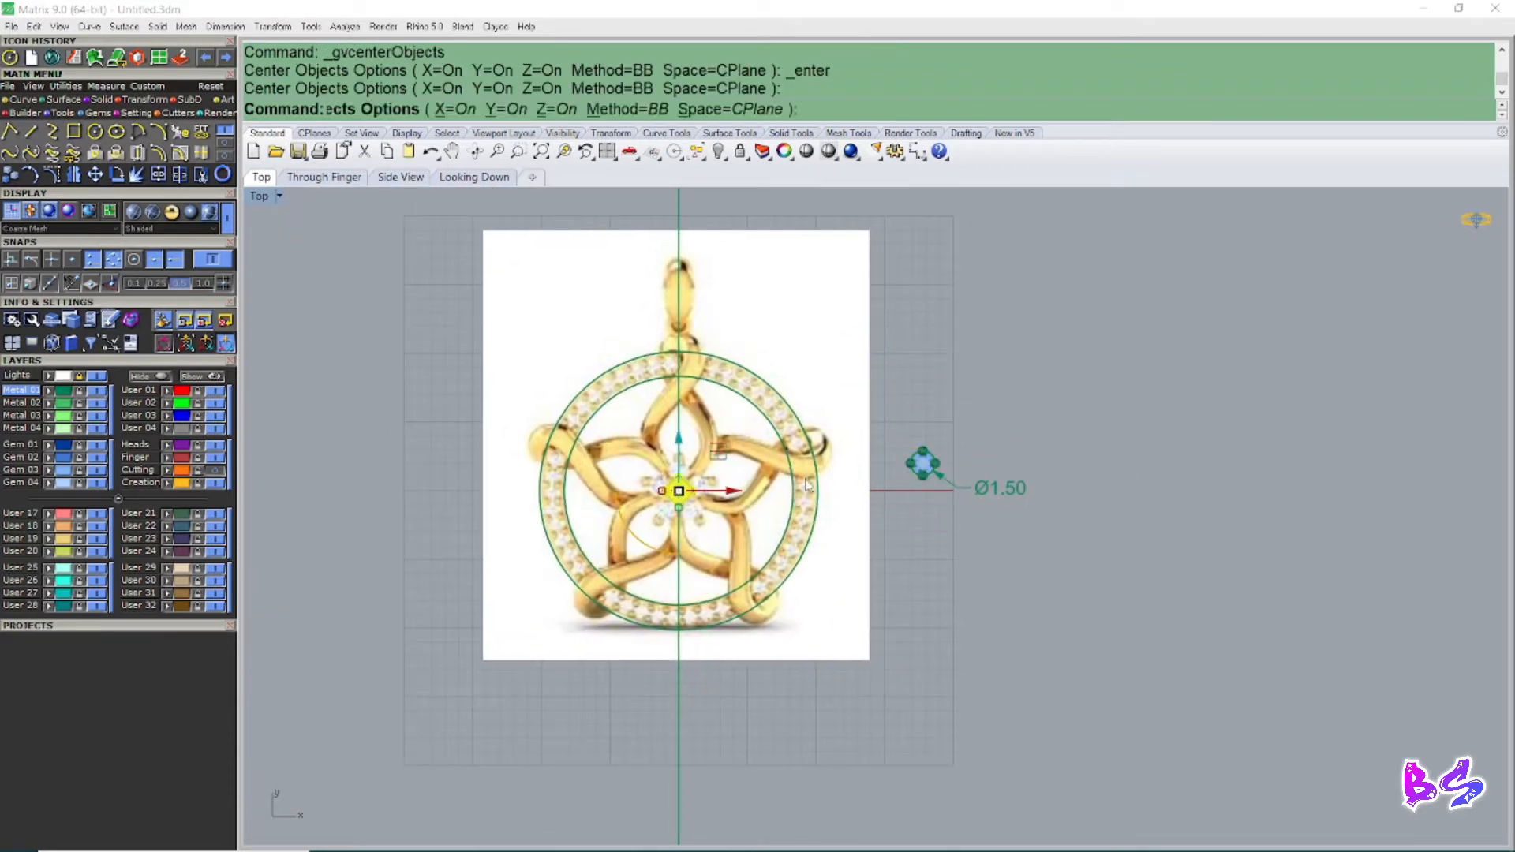
Step: Ungroup the centred gem from its prong setting
{"action": "scroll", "coordinate": [695, 476], "scroll_direction": "up", "scroll_amount": 6}
{"action": "left_click", "coordinate": [695, 476]}
{"action": "scroll", "coordinate": [759, 524], "scroll_direction": "down", "scroll_amount": 3}
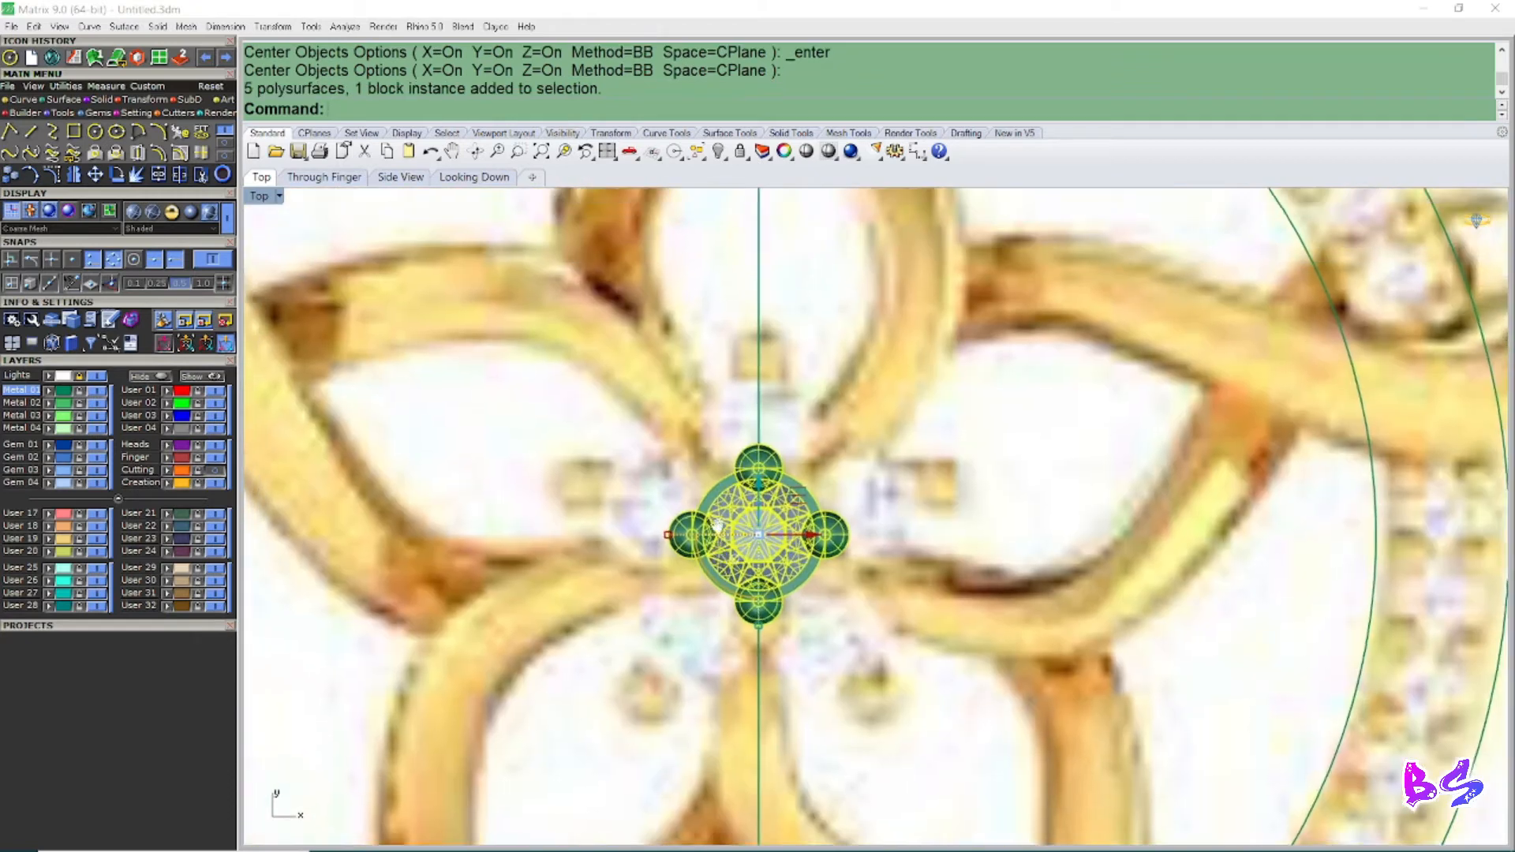
{"action": "type", "text": "u"}
{"action": "key", "text": "Return"}
{"action": "scroll", "coordinate": [763, 519], "scroll_direction": "down", "scroll_amount": 2}
{"action": "scroll", "coordinate": [763, 519], "scroll_direction": "up", "scroll_amount": 2}
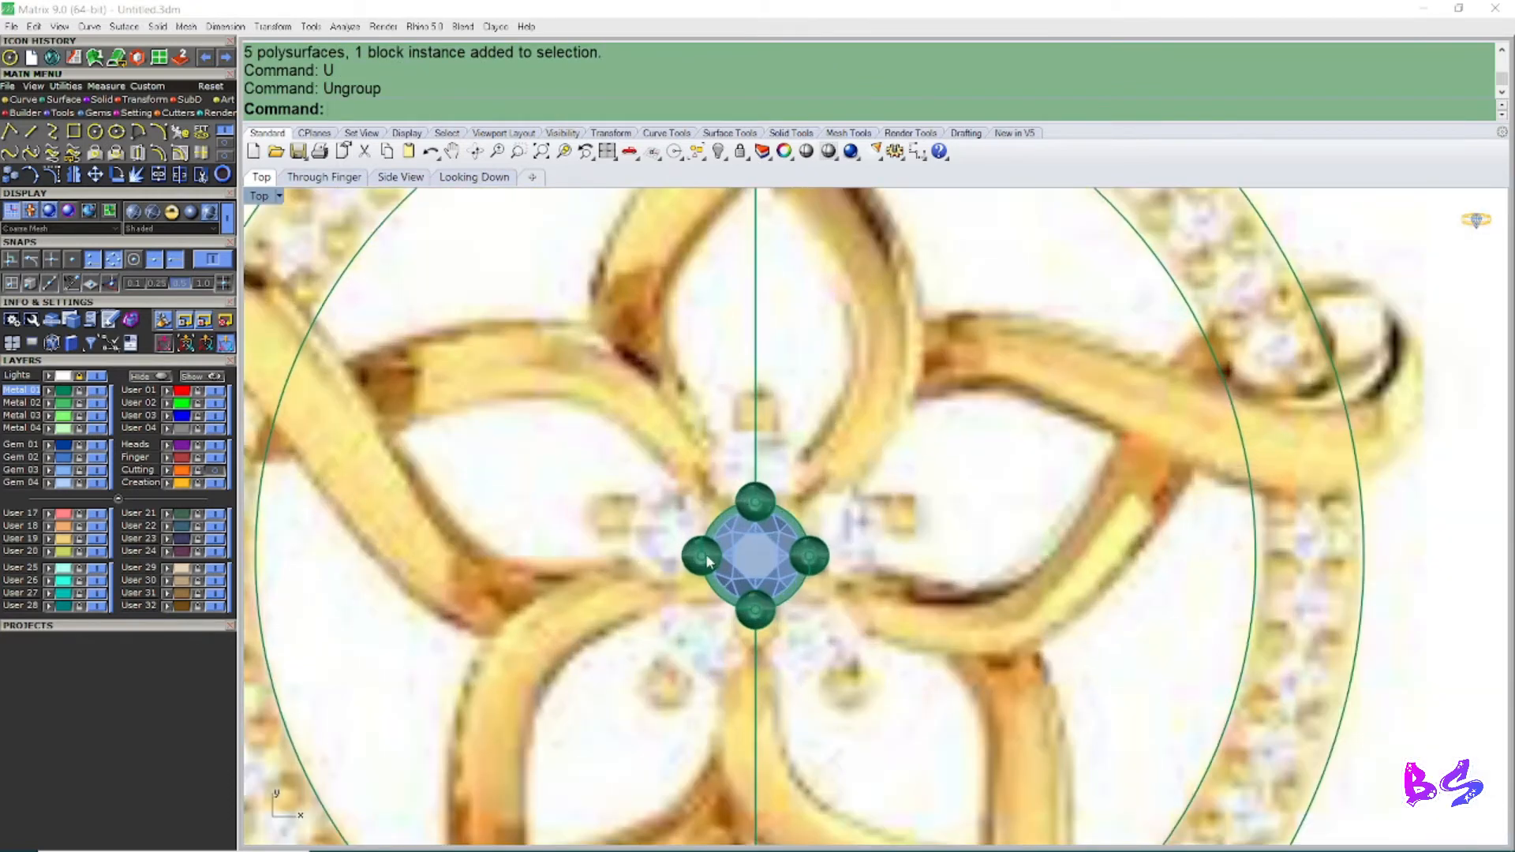
{"action": "scroll", "coordinate": [710, 560], "scroll_direction": "down", "scroll_amount": 2}
{"action": "scroll", "coordinate": [709, 556], "scroll_direction": "up", "scroll_amount": 2}
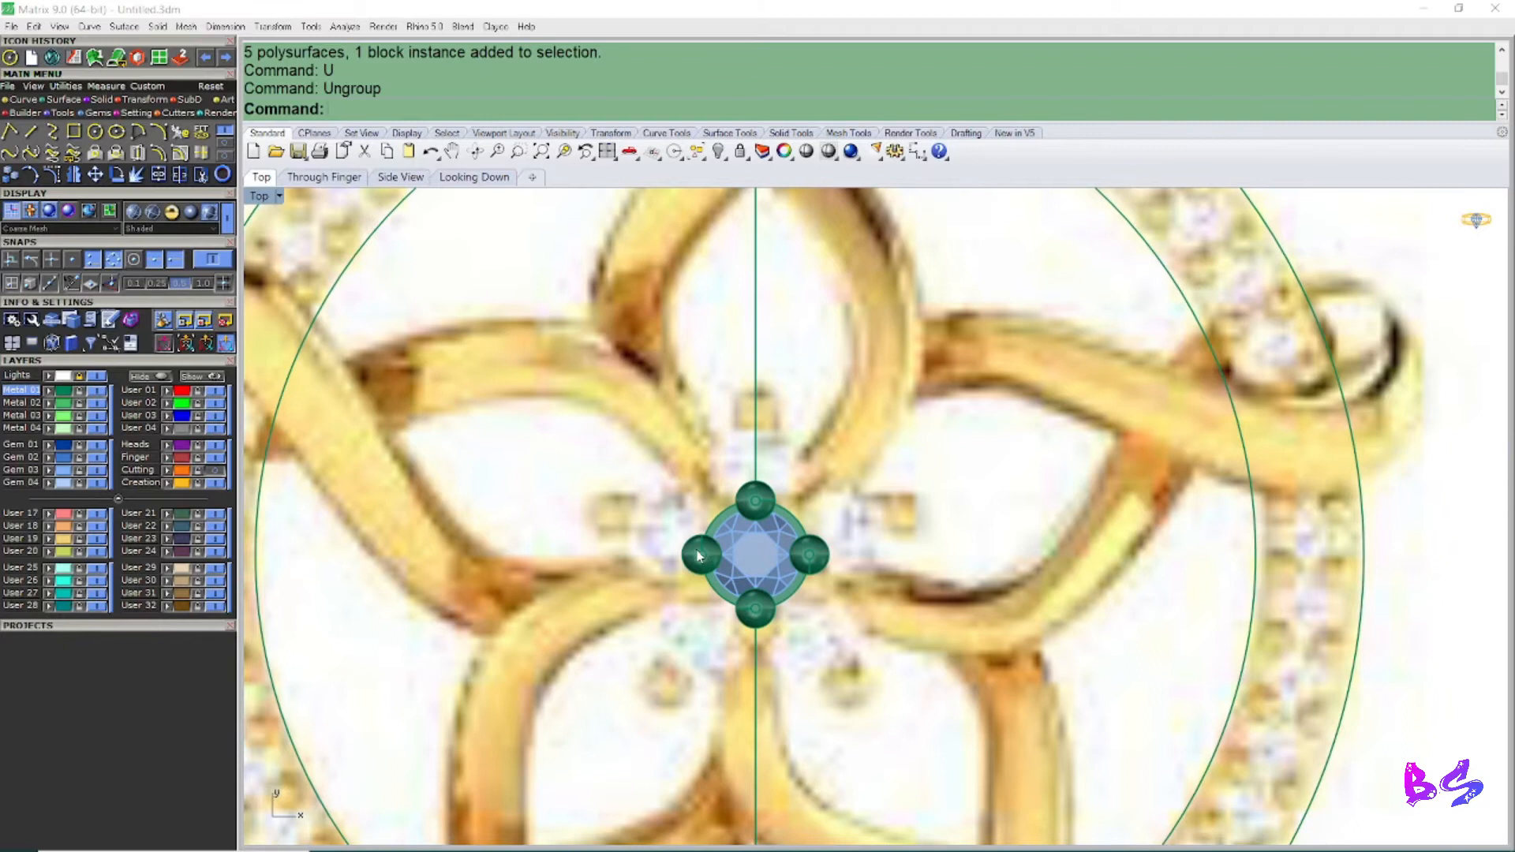
Step: Remove the left, upper and right prongs of the centre gem from their group and delete them
{"action": "left_click", "coordinate": [698, 556]}
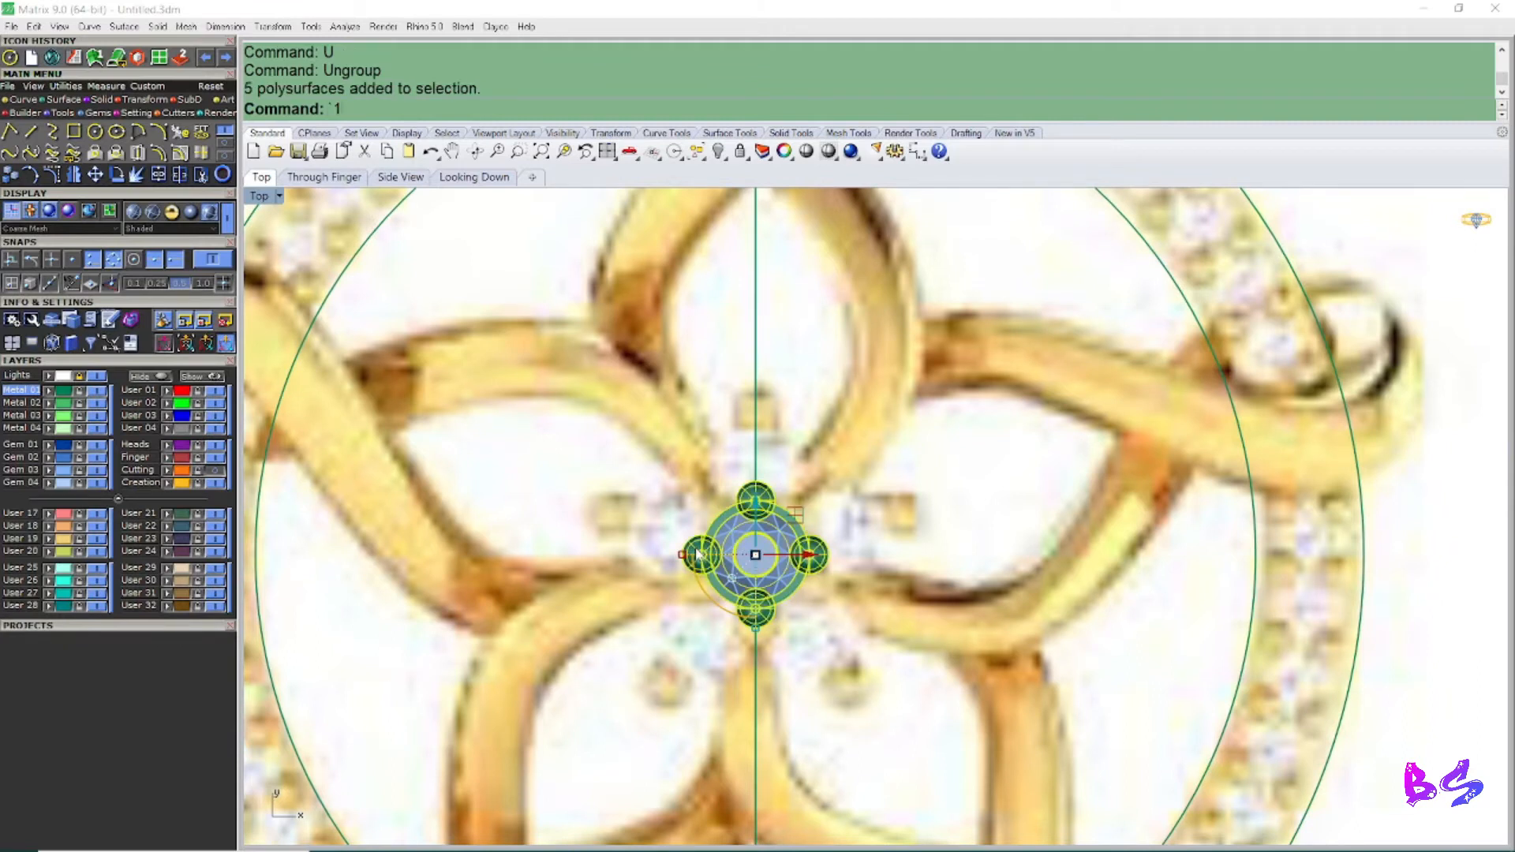
{"action": "key", "text": "Escape"}
{"action": "scroll", "coordinate": [698, 556], "scroll_direction": "down", "scroll_amount": 4}
{"action": "type", "text": "RG"}
{"action": "key", "text": "Return"}
{"action": "scroll", "coordinate": [696, 556], "scroll_direction": "up", "scroll_amount": 3}
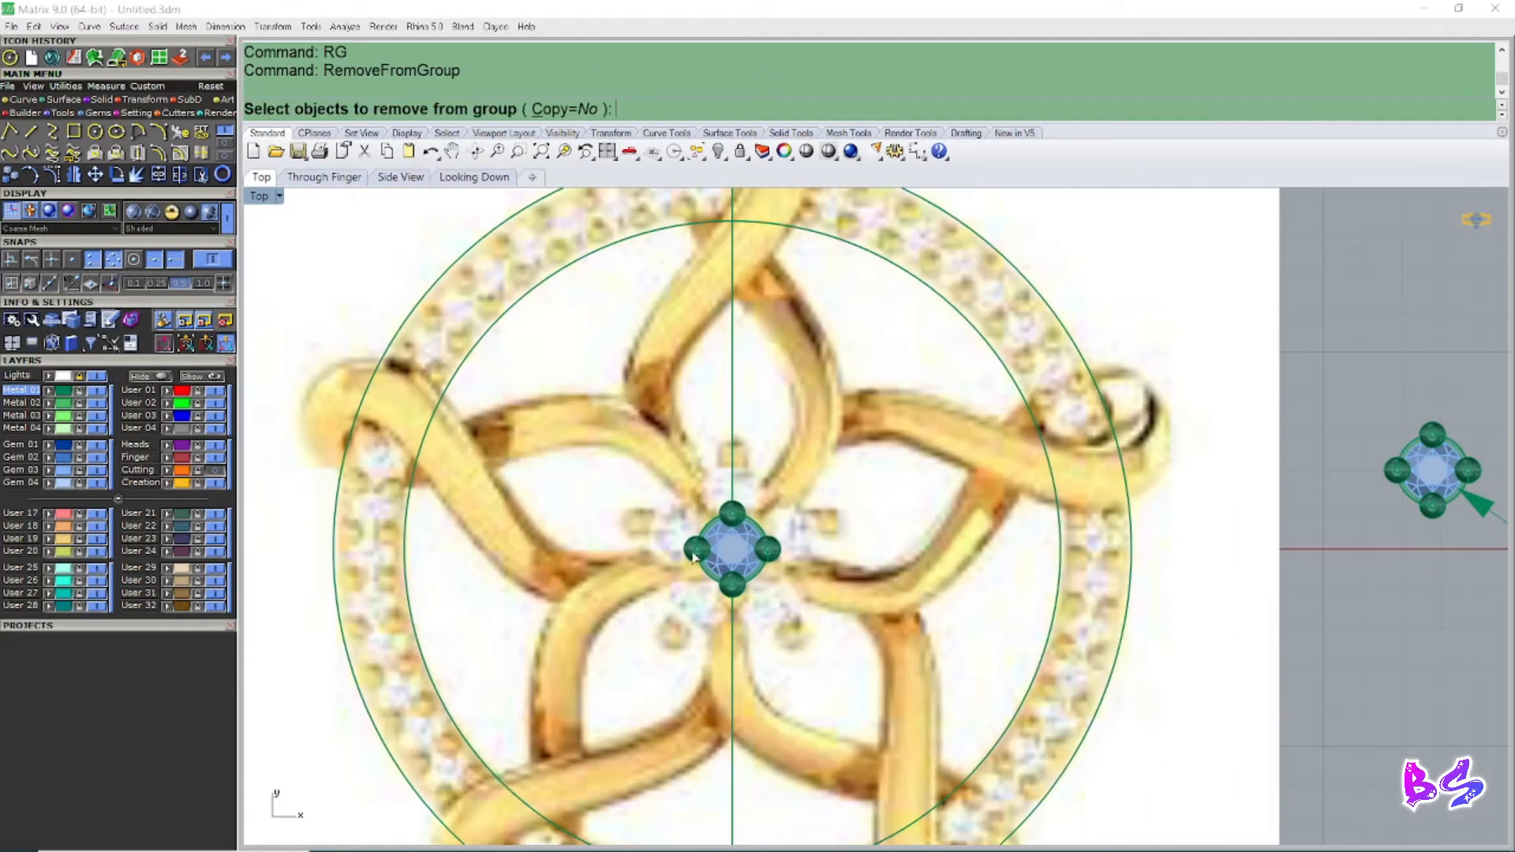
{"action": "scroll", "coordinate": [694, 557], "scroll_direction": "up", "scroll_amount": 3}
{"action": "left_click", "coordinate": [697, 556]}
{"action": "left_click", "coordinate": [754, 493]}
{"action": "left_click", "coordinate": [810, 554]}
{"action": "key", "text": "Return"}
{"action": "key", "text": "Delete"}
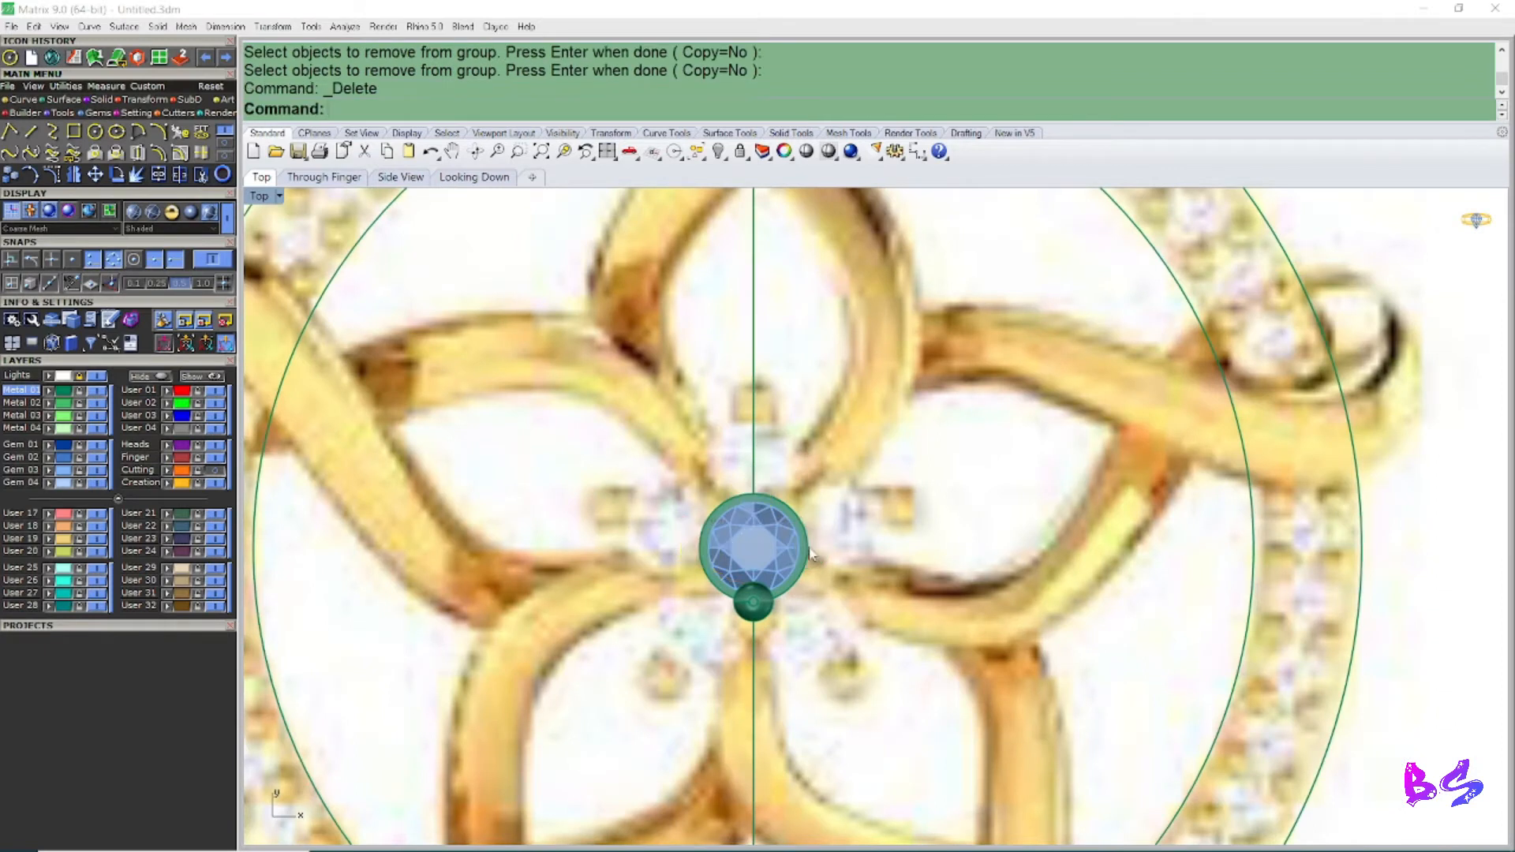
Step: Remove the centre gem's remaining prong from its group and delete the prong below the gem
{"action": "scroll", "coordinate": [811, 554], "scroll_direction": "down", "scroll_amount": 2}
{"action": "type", "text": "RG"}
{"action": "key", "text": "Return"}
{"action": "left_click", "coordinate": [779, 585]}
{"action": "key", "text": "Return"}
{"action": "key", "text": "Escape"}
{"action": "scroll", "coordinate": [771, 554], "scroll_direction": "up", "scroll_amount": 2}
{"action": "type", "text": "RG"}
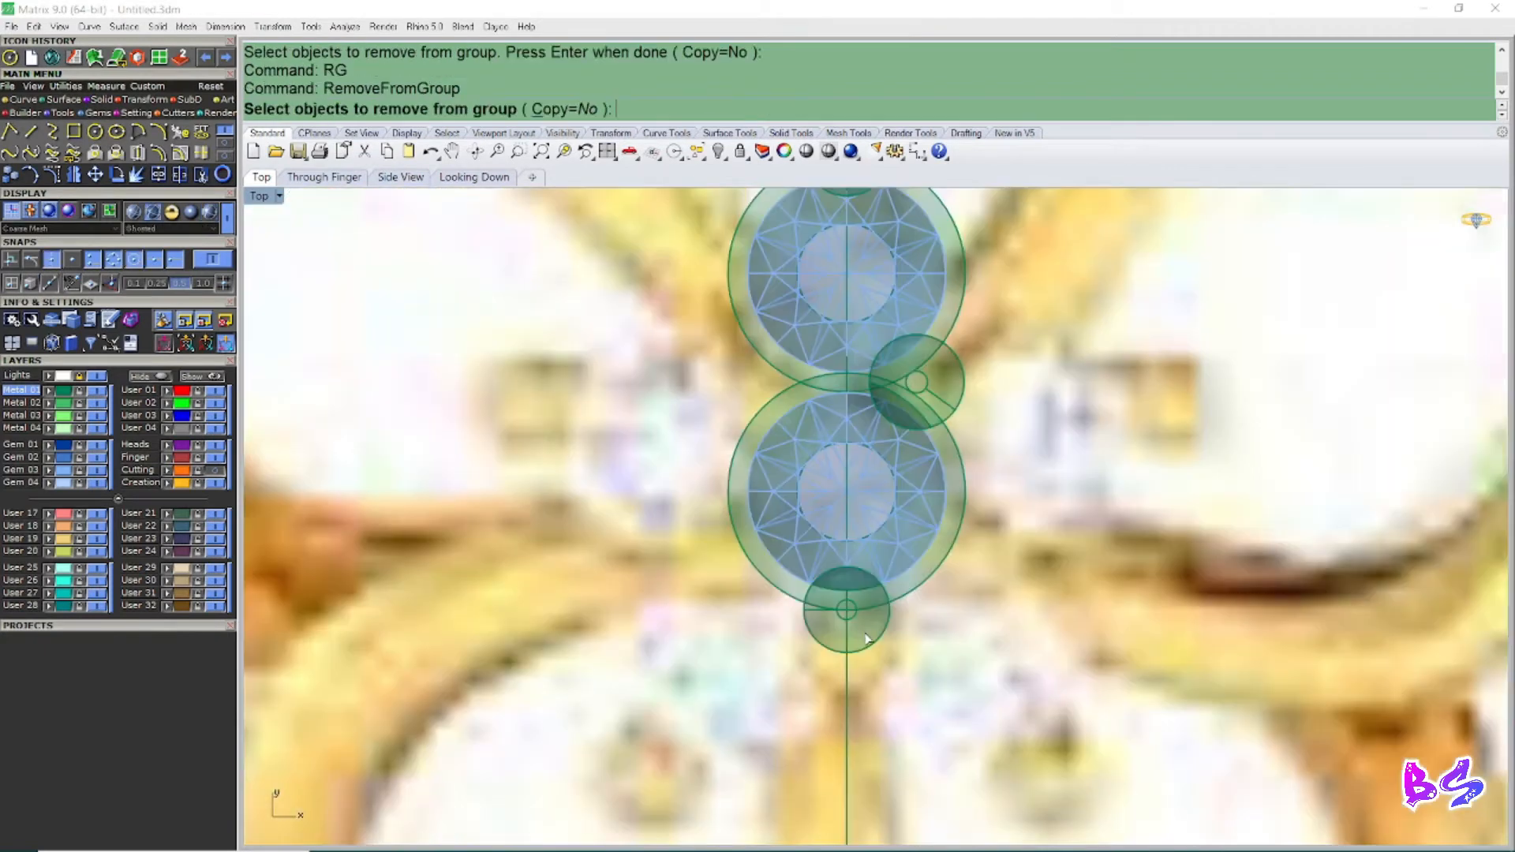
{"action": "left_click", "coordinate": [867, 638]}
{"action": "key", "text": "Return"}
{"action": "key", "text": "Delete"}
Step: Select the upper gem with its prong and switch the viewport back to shaded display
{"action": "right_click_drag", "start_coordinate": [870, 593], "coordinate": [834, 665]}
{"action": "left_click", "coordinate": [849, 366]}
{"action": "right_click_drag", "start_coordinate": [849, 367], "coordinate": [860, 448]}
{"action": "scroll", "coordinate": [859, 426], "scroll_direction": "down", "scroll_amount": 2}
{"action": "key", "text": "ctrl+alt+s"}
{"action": "scroll", "coordinate": [867, 439], "scroll_direction": "down", "scroll_amount": 6}
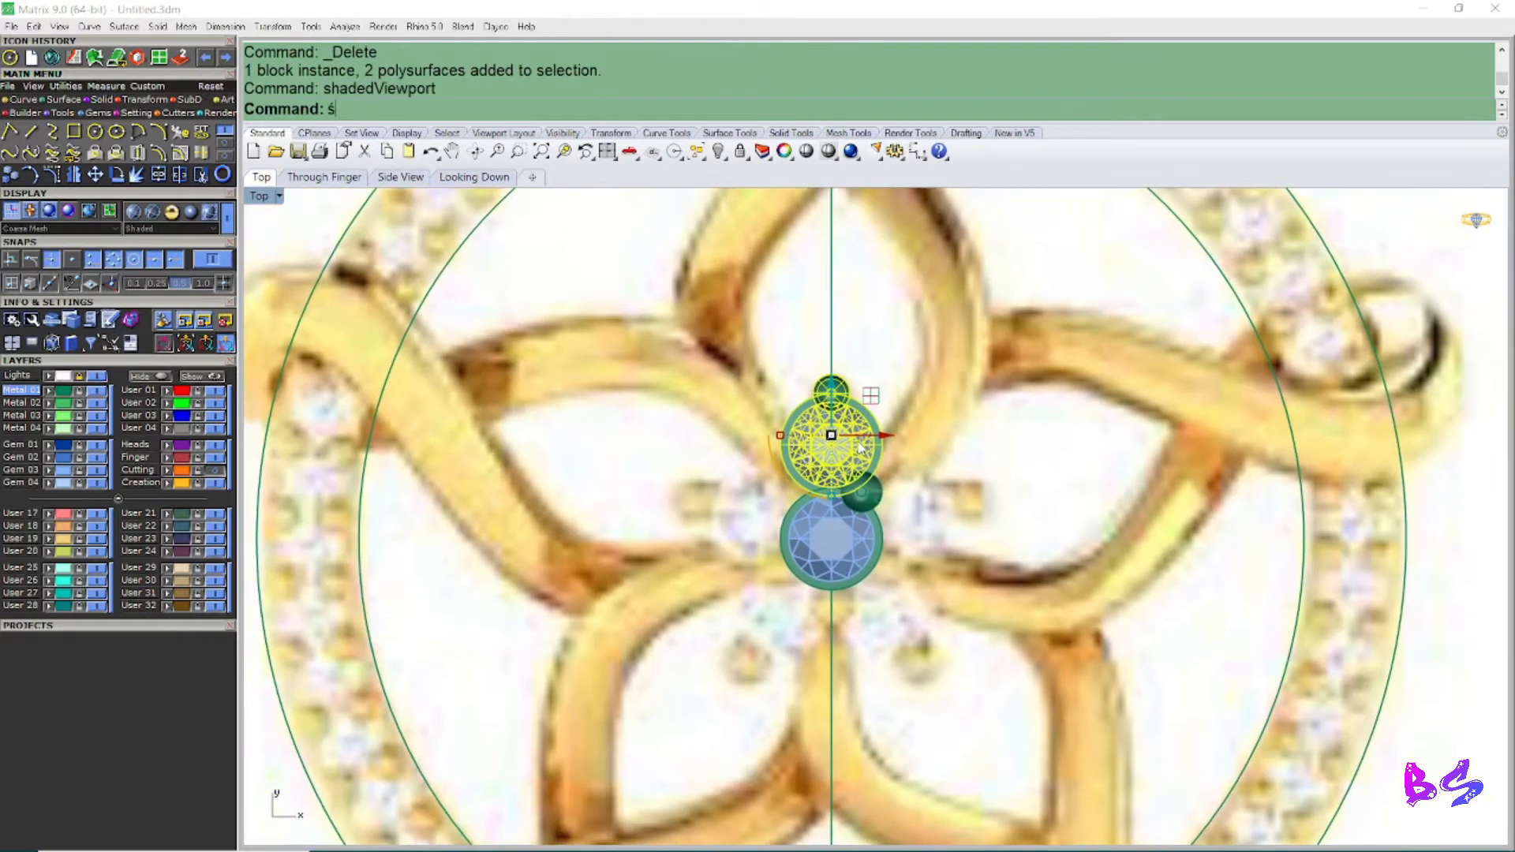
{"action": "type", "text": "a"}
{"action": "key", "text": "Return"}
{"action": "type", "text": "0"}
{"action": "key", "text": "Return"}
{"action": "key", "text": "Return"}
{"action": "key", "text": "Return"}
{"action": "key", "text": "Escape"}
Step: Polar-array the upper gem and its prong around the origin as 5 items over 360°
{"action": "left_click", "coordinate": [854, 452]}
{"action": "type", "text": "a"}
{"action": "key", "text": "Return"}
{"action": "type", "text": "0"}
{"action": "key", "text": "Return"}
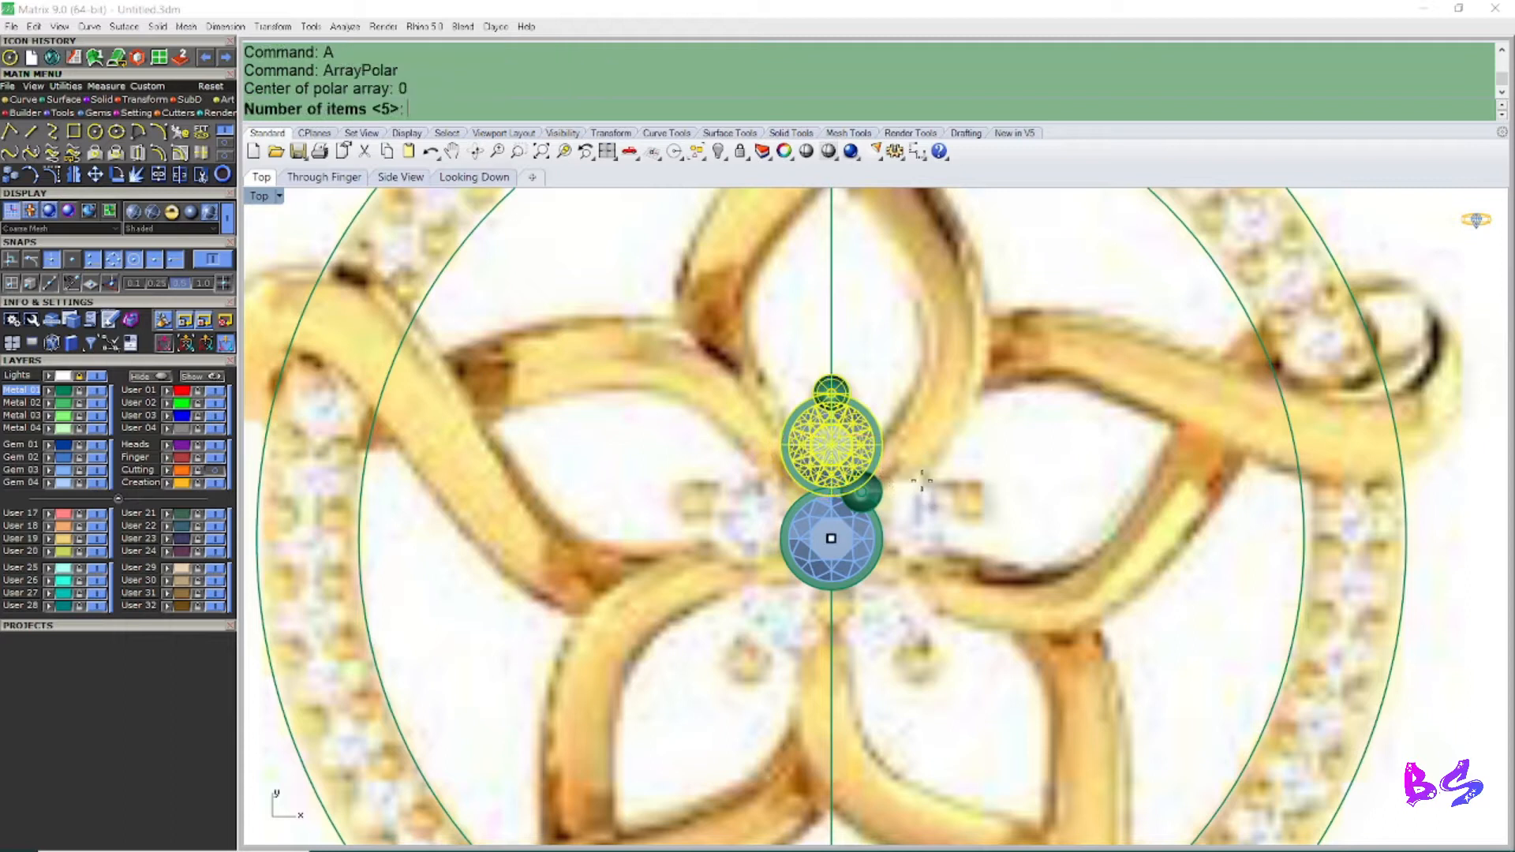
{"action": "key", "text": "Return"}
{"action": "key", "text": "Return"}
{"action": "key", "text": "Return"}
Step: Polar-array the prong between the centre and upper-right gems around the origin as 5 items over 360°
{"action": "scroll", "coordinate": [922, 480], "scroll_direction": "up", "scroll_amount": 4}
{"action": "left_click", "coordinate": [860, 491]}
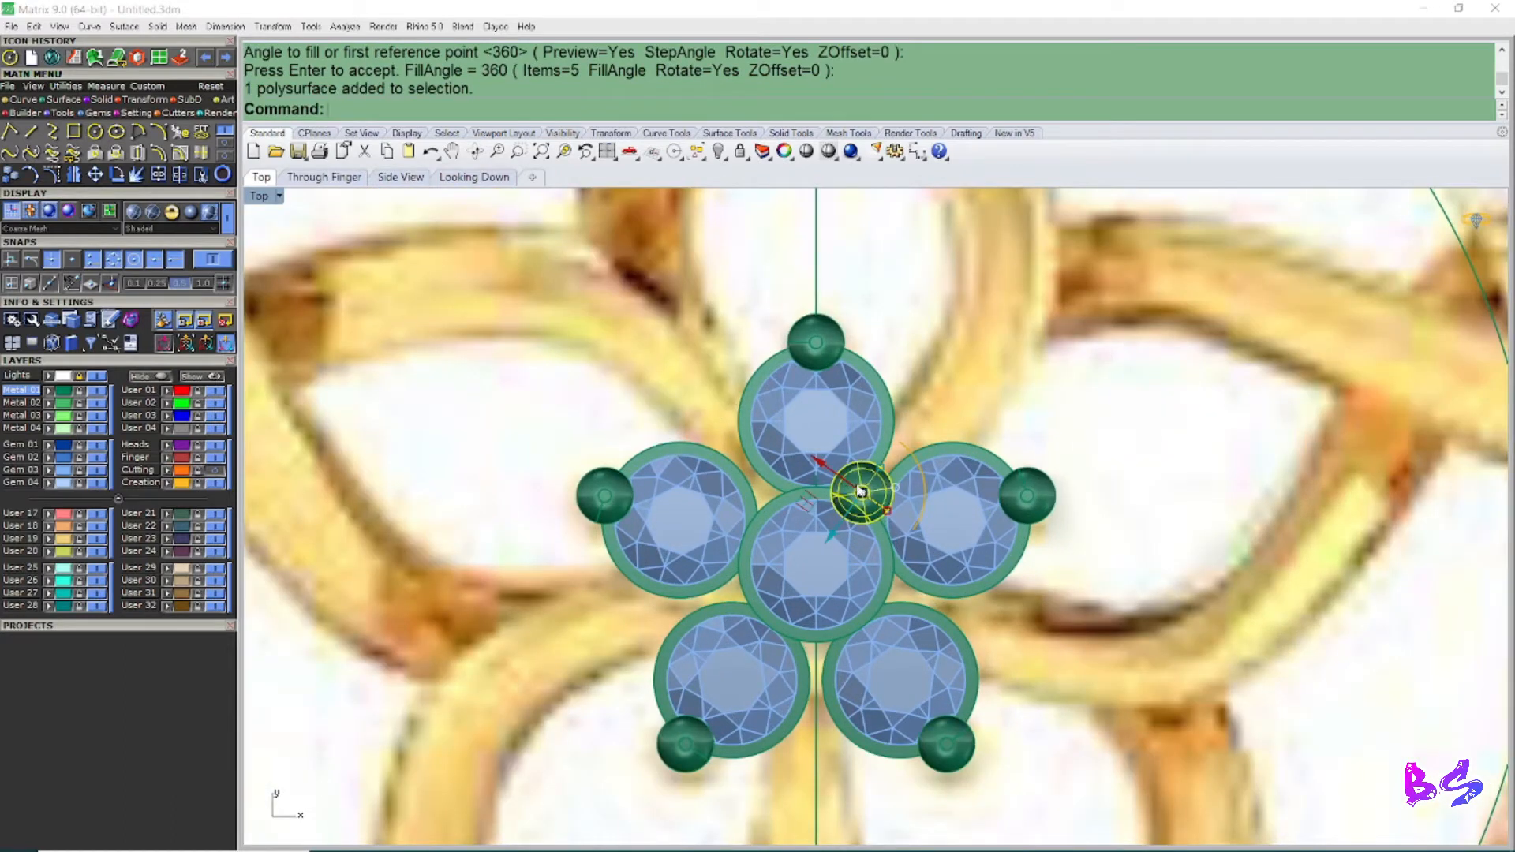
{"action": "type", "text": "a"}
{"action": "key", "text": "Return"}
{"action": "type", "text": "0"}
{"action": "key", "text": "Return"}
{"action": "key", "text": "Return"}
{"action": "key", "text": "Return"}
{"action": "key", "text": "Return"}
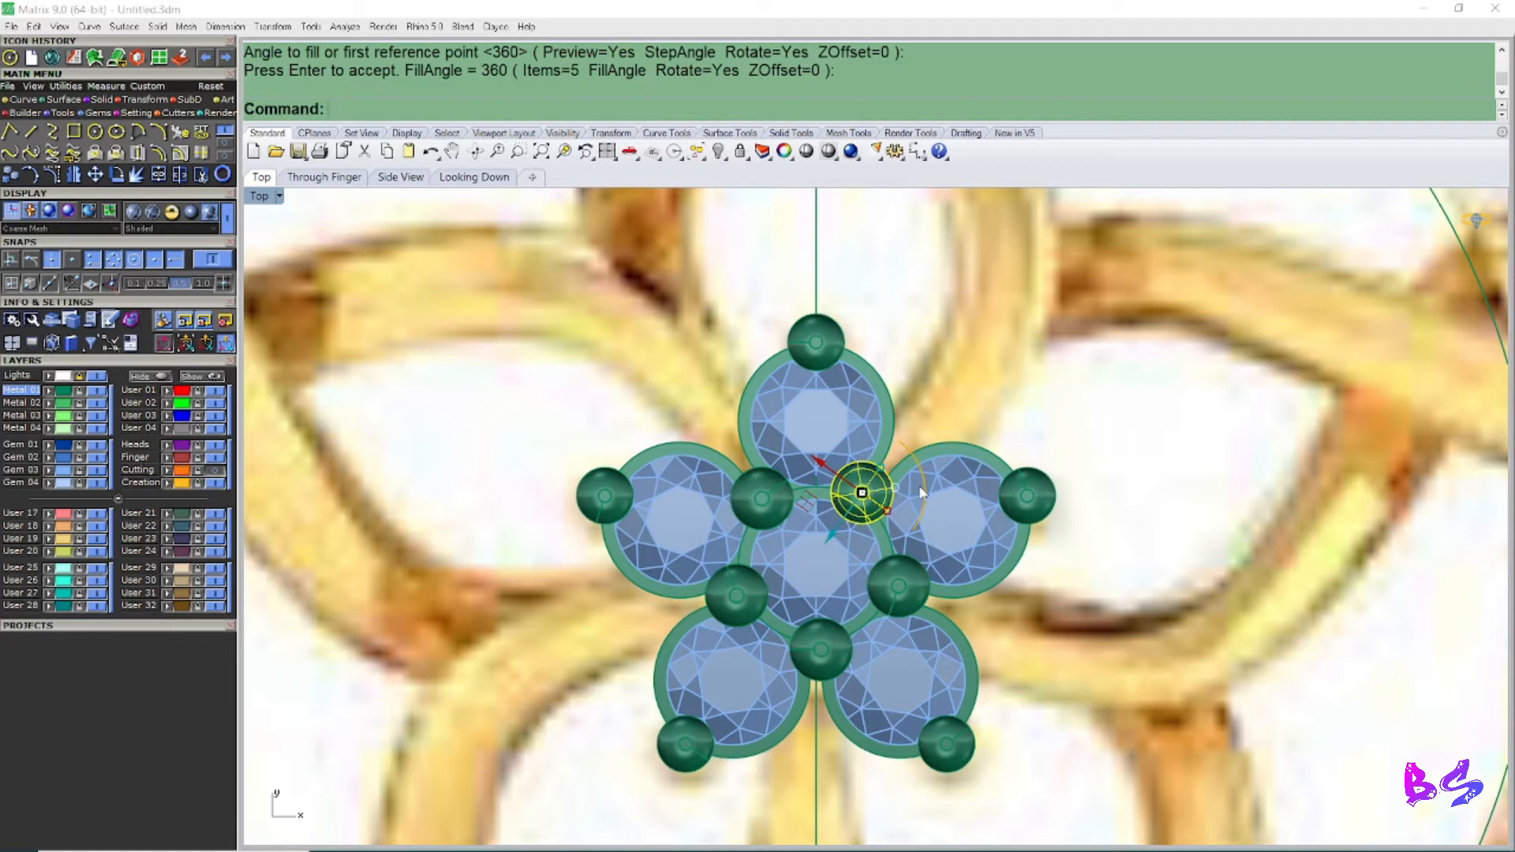
{"action": "key", "text": "Escape"}
Step: Nudge the original upper-right inner prong so it sits centred between the upper, right and centre gems
{"action": "scroll", "coordinate": [863, 489], "scroll_direction": "down", "scroll_amount": 4}
{"action": "right_click_drag", "start_coordinate": [860, 488], "coordinate": [806, 462]}
{"action": "scroll", "coordinate": [820, 522], "scroll_direction": "up", "scroll_amount": 2}
{"action": "scroll", "coordinate": [821, 496], "scroll_direction": "up", "scroll_amount": 6}
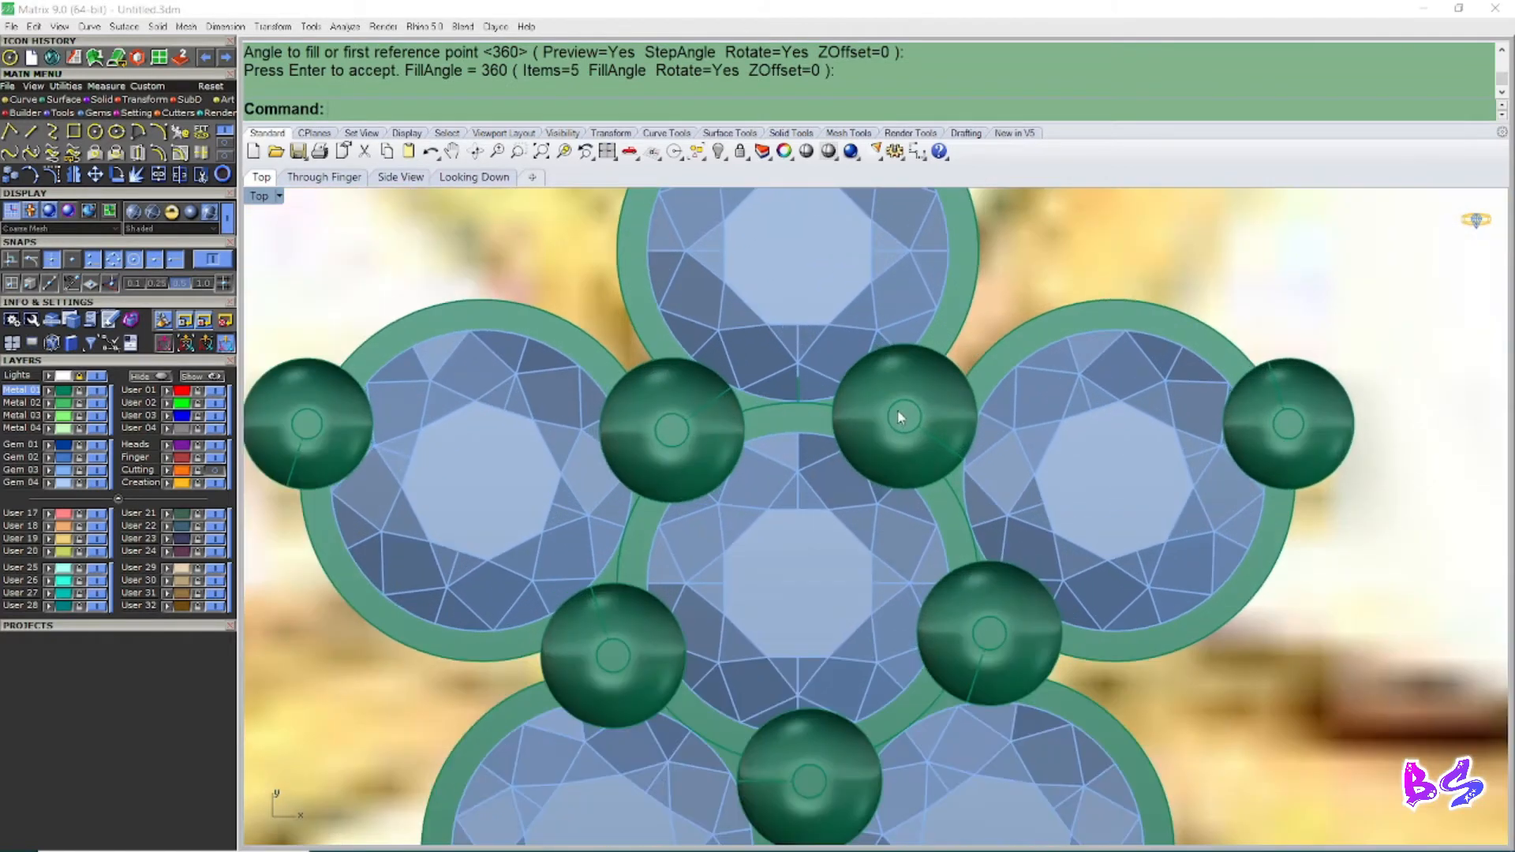
{"action": "left_click", "coordinate": [901, 417]}
{"action": "scroll", "coordinate": [901, 417], "scroll_direction": "up", "scroll_amount": 1}
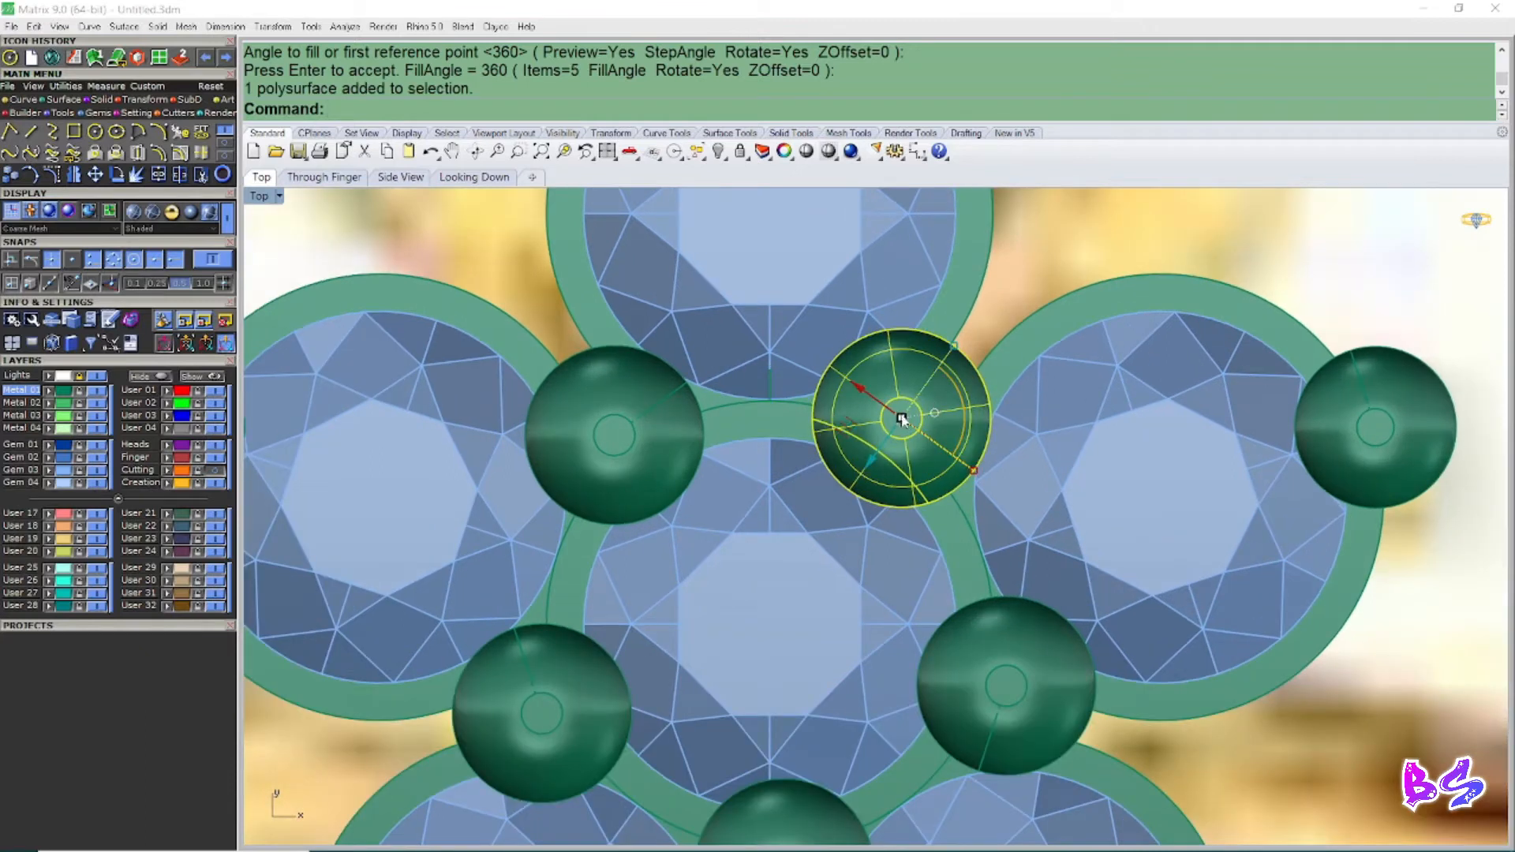
{"action": "left_click_drag", "start_coordinate": [856, 427], "coordinate": [863, 429]}
{"action": "scroll", "coordinate": [872, 436], "scroll_direction": "down", "scroll_amount": 5}
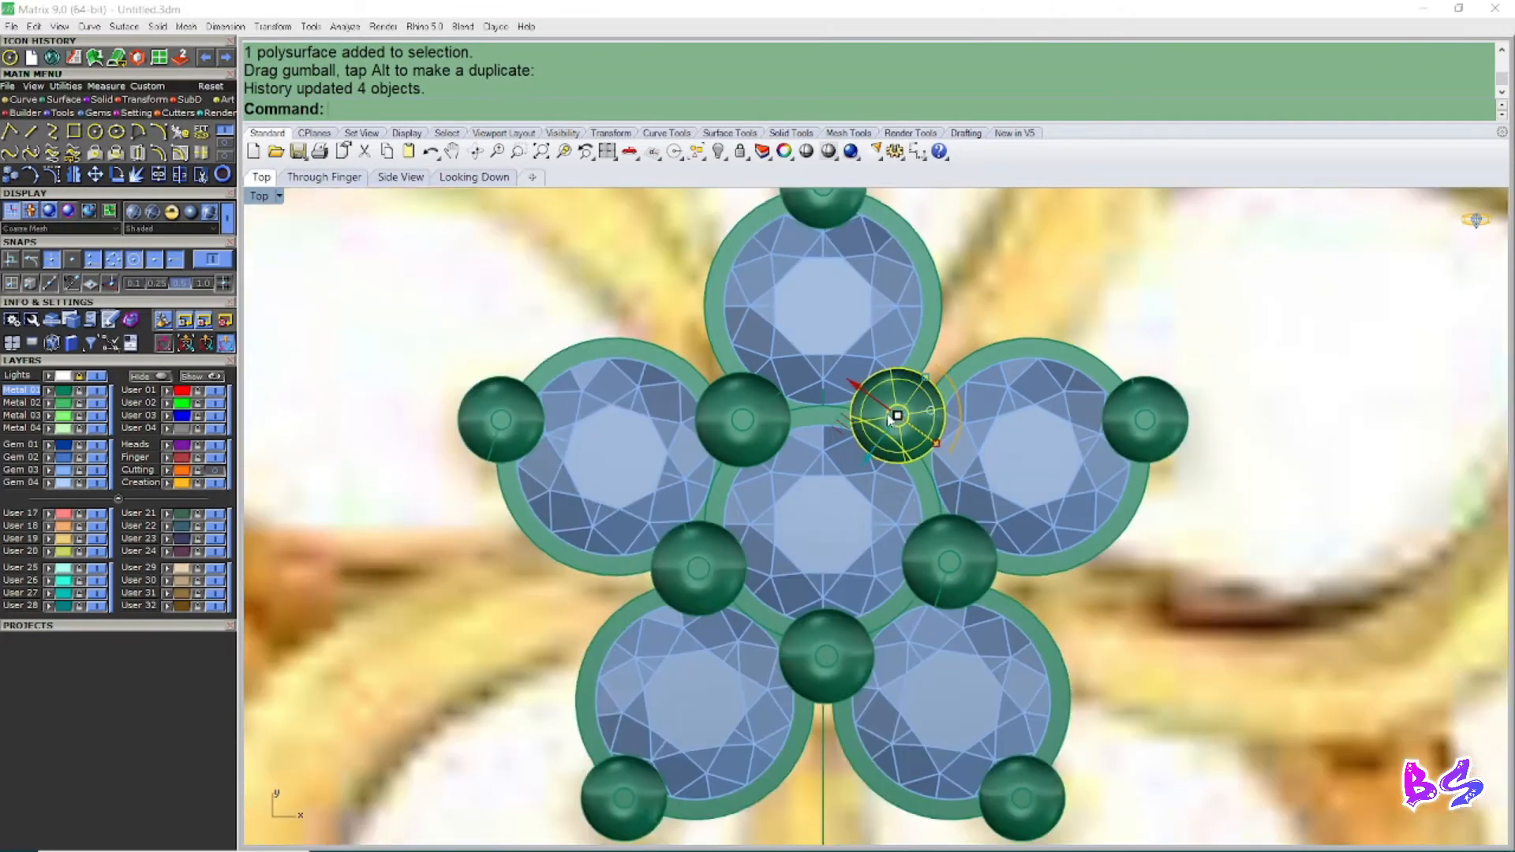
{"action": "right_click_drag", "start_coordinate": [872, 440], "coordinate": [878, 453]}
{"action": "scroll", "coordinate": [878, 456], "scroll_direction": "up", "scroll_amount": 1}
{"action": "left_click_drag", "start_coordinate": [861, 431], "coordinate": [867, 429]}
{"action": "key", "text": "Escape"}
{"action": "scroll", "coordinate": [895, 441], "scroll_direction": "down", "scroll_amount": 4}
{"action": "right_click_drag", "start_coordinate": [897, 442], "coordinate": [890, 454]}
{"action": "scroll", "coordinate": [892, 450], "scroll_direction": "up", "scroll_amount": 1}
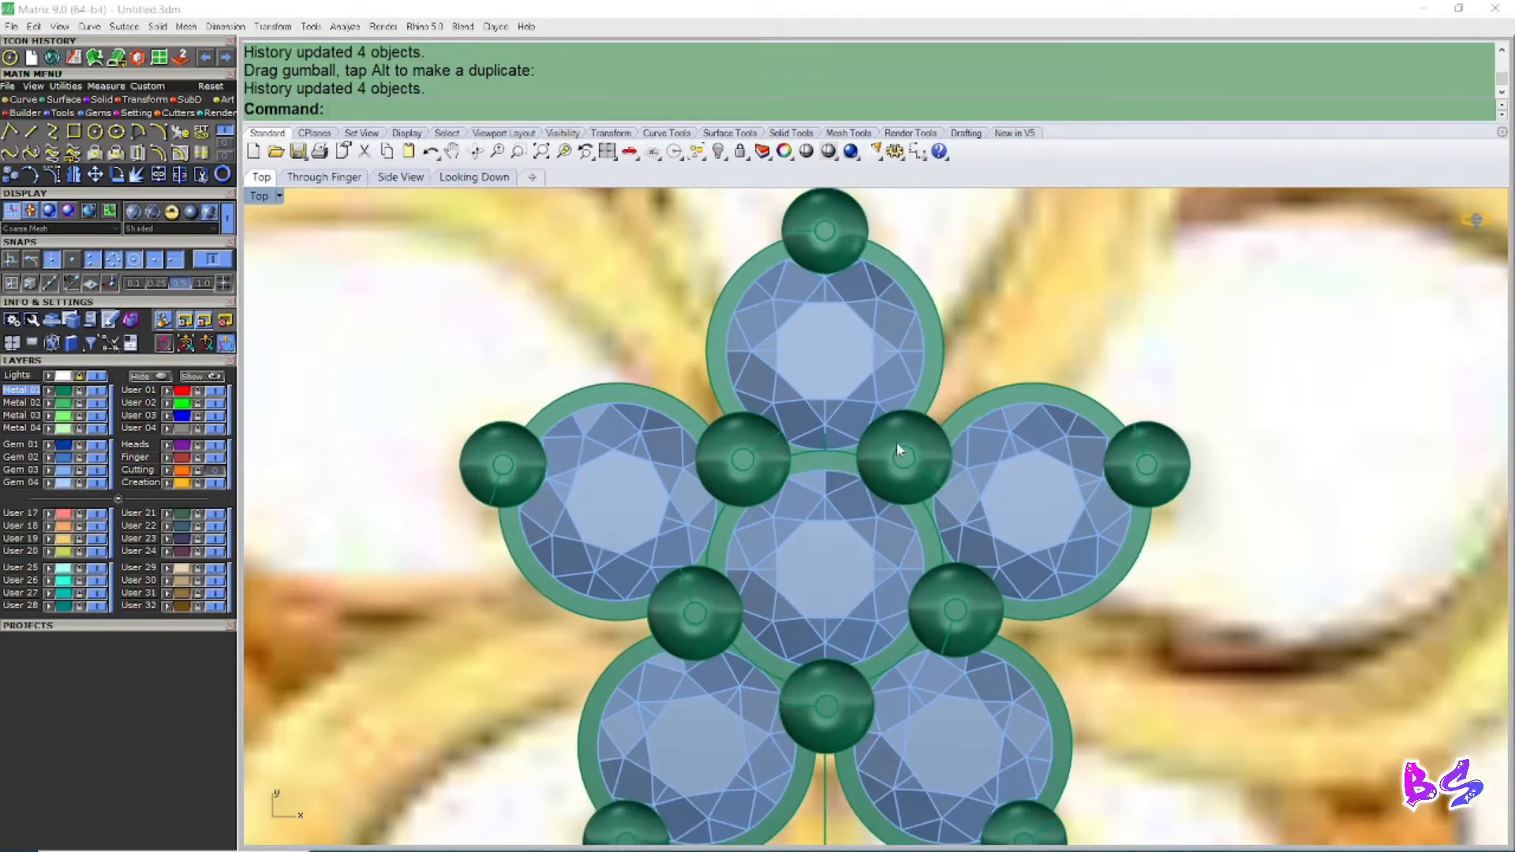
Step: Scale the upper-right inner prong up slightly and uniformly
{"action": "left_click", "coordinate": [897, 442]}
{"action": "scroll", "coordinate": [900, 454], "scroll_direction": "up", "scroll_amount": 2}
{"action": "left_click_drag", "start_coordinate": [967, 499], "coordinate": [973, 506], "text": "shift"}
{"action": "key", "text": "Escape"}
{"action": "scroll", "coordinate": [912, 443], "scroll_direction": "down", "scroll_amount": 4}
{"action": "right_click_drag", "start_coordinate": [911, 444], "coordinate": [913, 455]}
{"action": "scroll", "coordinate": [912, 456], "scroll_direction": "up", "scroll_amount": 2}
Step: Fine-tune the position of the enlarged upper-right inner prong between its neighbouring gems
{"action": "left_click", "coordinate": [913, 461]}
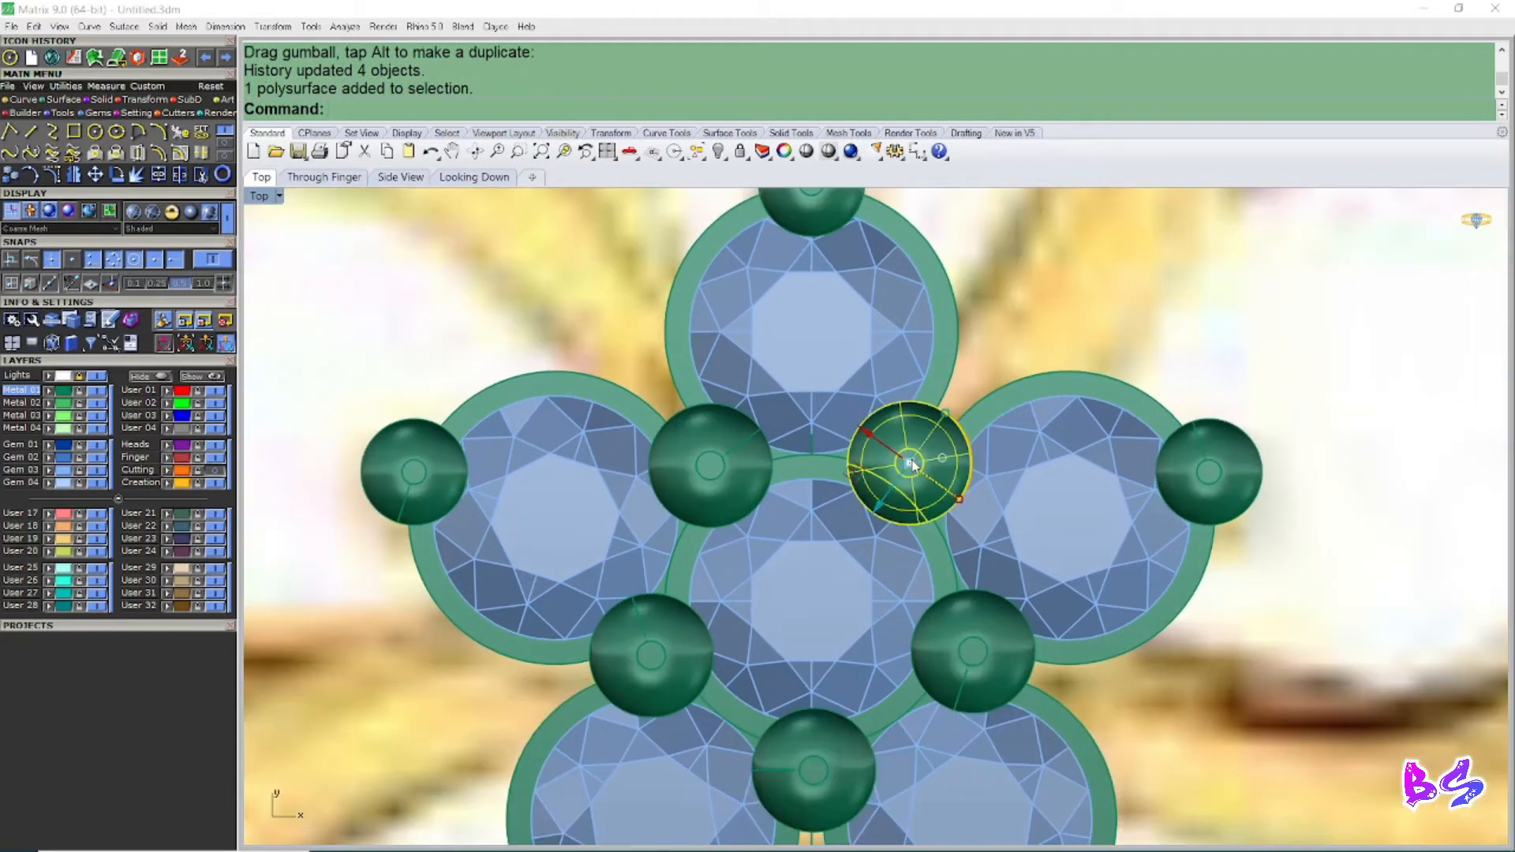
{"action": "scroll", "coordinate": [913, 466], "scroll_direction": "up", "scroll_amount": 2}
{"action": "left_click_drag", "start_coordinate": [860, 472], "coordinate": [859, 467]}
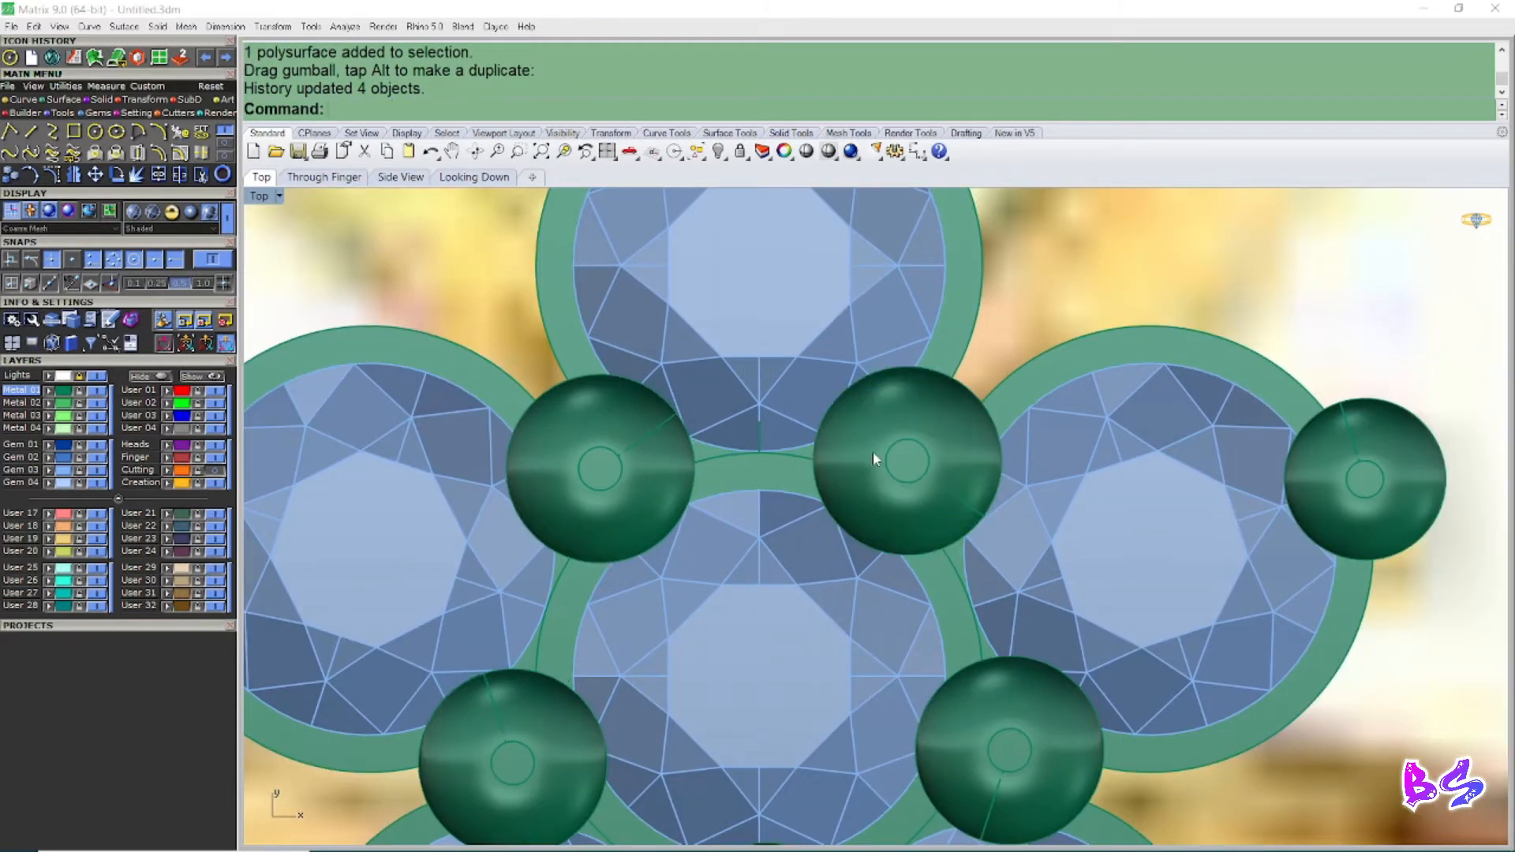
{"action": "key", "text": "Escape"}
{"action": "scroll", "coordinate": [873, 450], "scroll_direction": "down", "scroll_amount": 6}
{"action": "right_click_drag", "start_coordinate": [893, 451], "coordinate": [898, 420]}
{"action": "scroll", "coordinate": [892, 477], "scroll_direction": "down", "scroll_amount": 4}
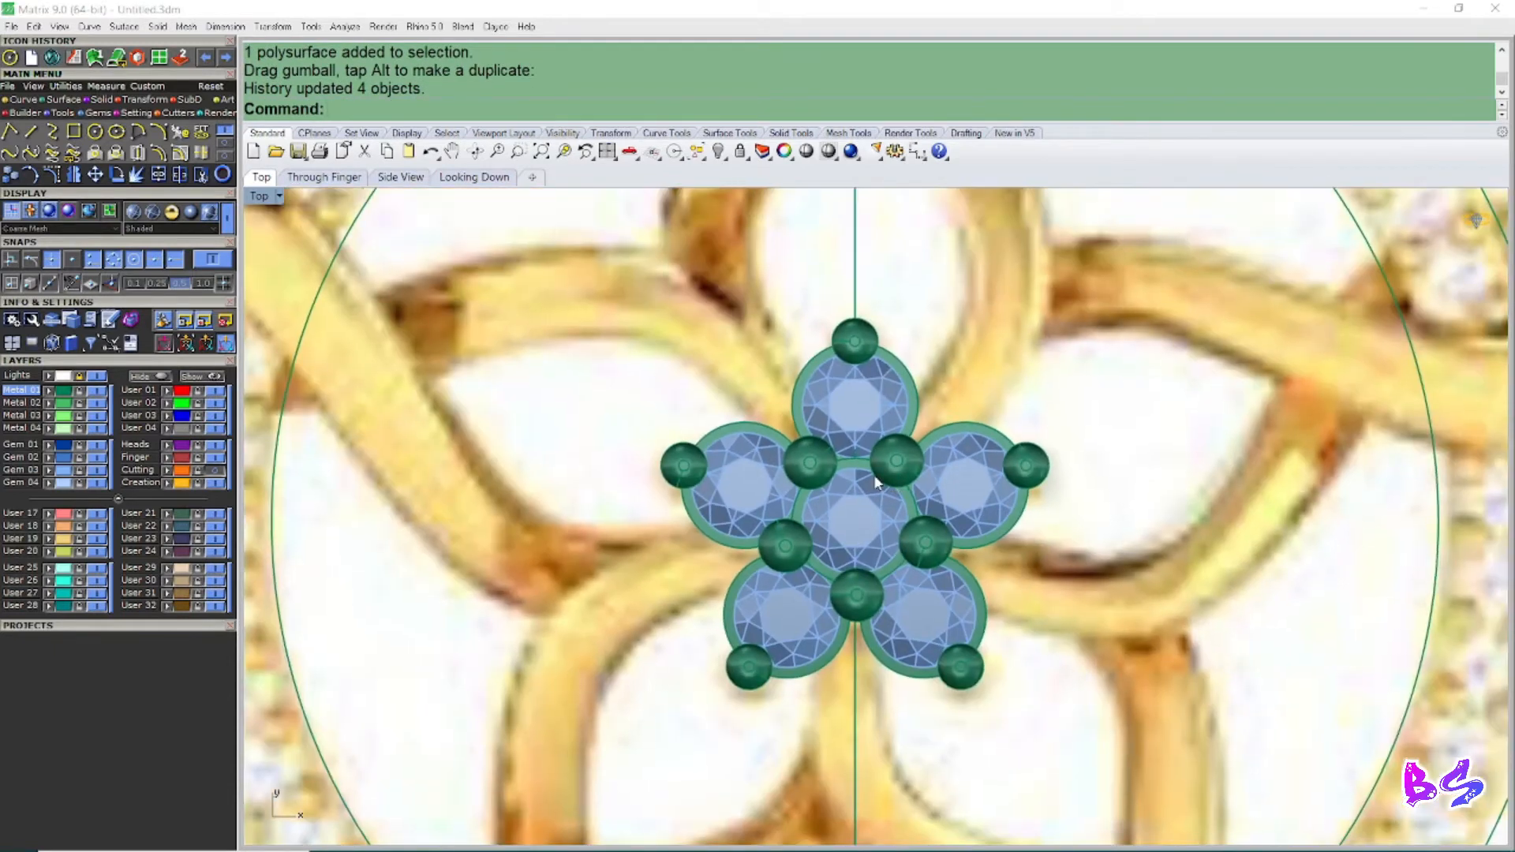
Step: Group all six gems of the central flower cluster with their settings and prongs
{"action": "key", "text": "ctrl+F4"}
{"action": "right_click_drag", "start_coordinate": [885, 437], "coordinate": [890, 477]}
{"action": "key", "text": "ctrl+F2"}
{"action": "left_click_drag", "start_coordinate": [694, 620], "coordinate": [1010, 392]}
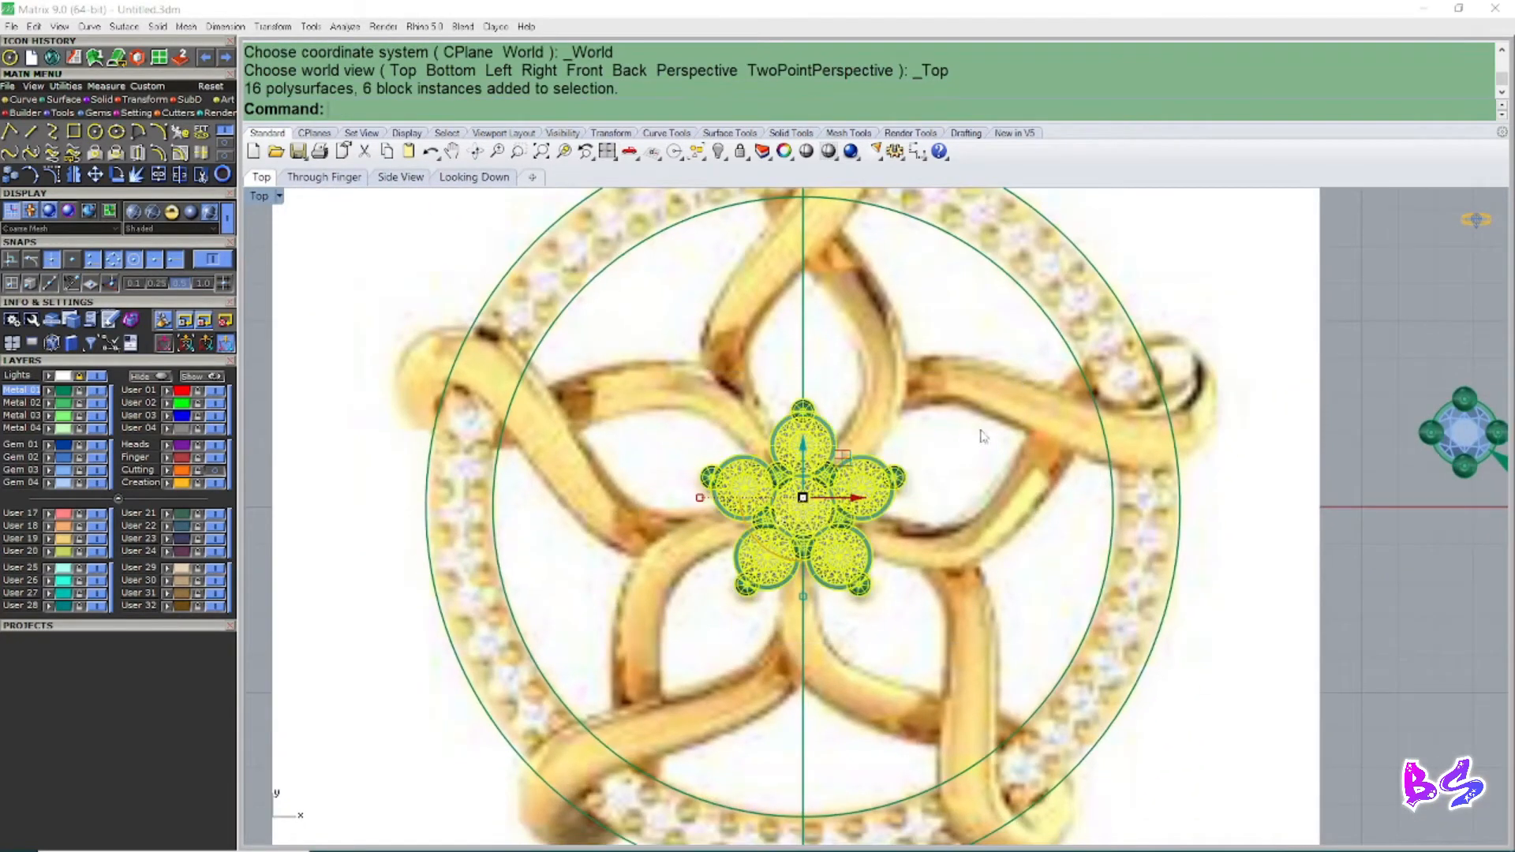
{"action": "type", "text": "g"}
{"action": "key", "text": "Return"}
{"action": "key", "text": "Escape"}
{"action": "scroll", "coordinate": [912, 474], "scroll_direction": "down", "scroll_amount": 3}
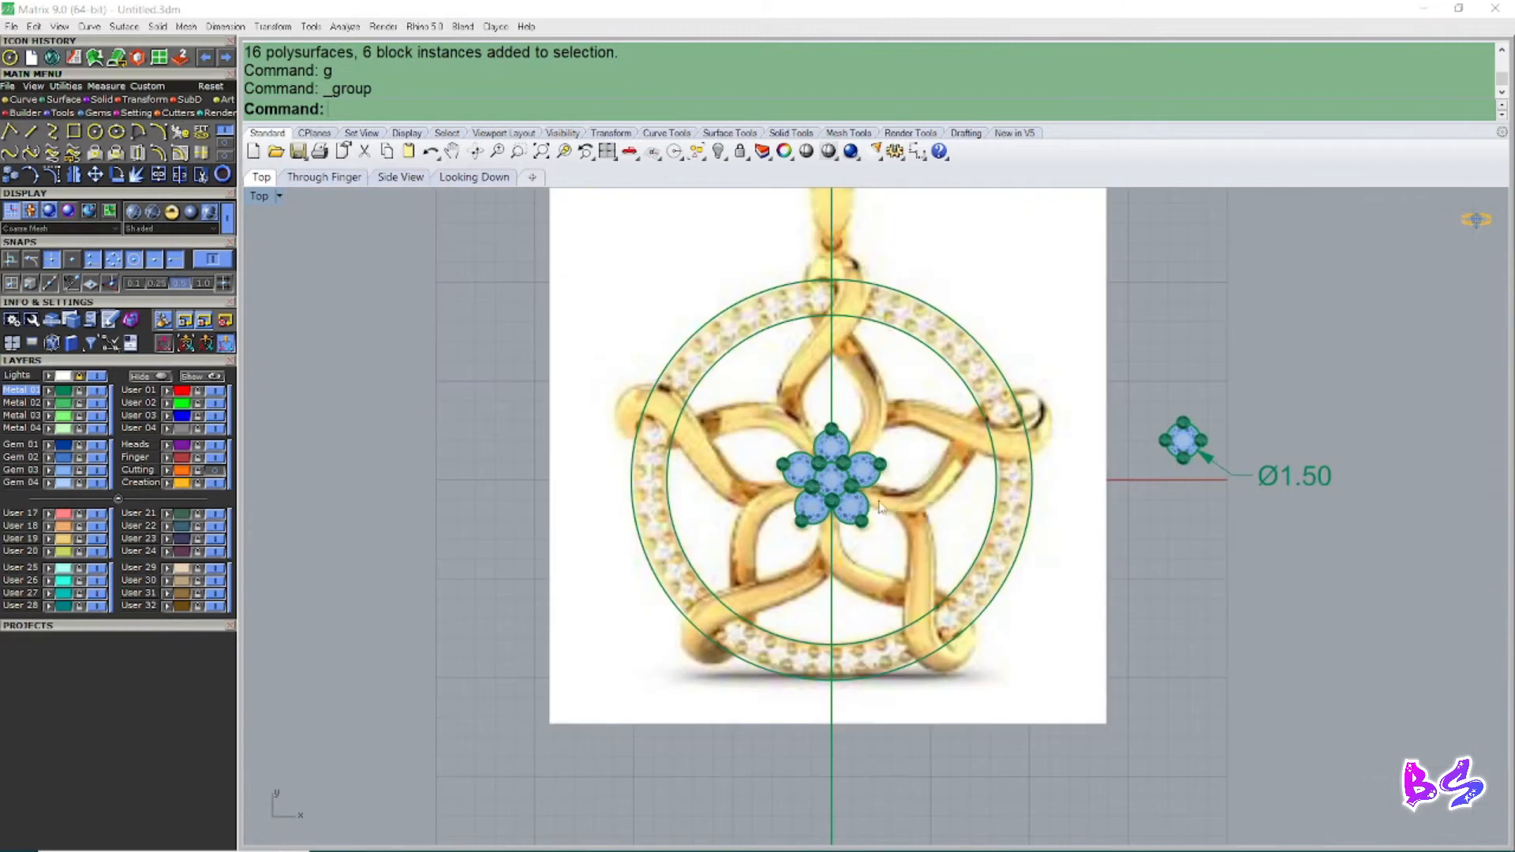
{"action": "scroll", "coordinate": [892, 505], "scroll_direction": "up", "scroll_amount": 3}
{"action": "left_click", "coordinate": [833, 494]}
{"action": "key", "text": "Escape"}
{"action": "scroll", "coordinate": [884, 466], "scroll_direction": "down", "scroll_amount": 2}
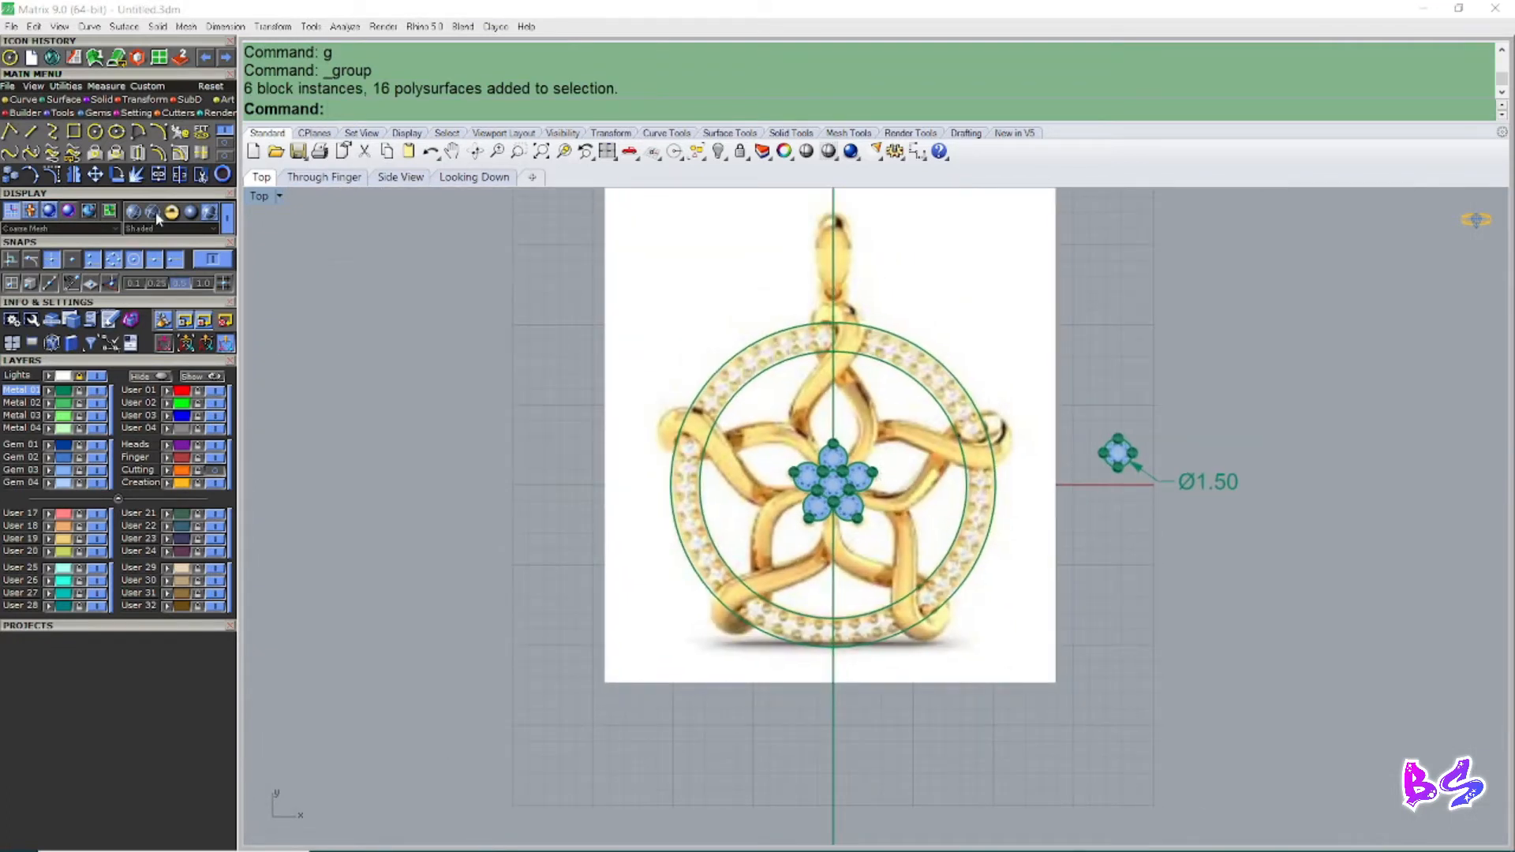
Step: With object snaps off, start an interpolated curve at the centre gem and trace up the right side of the top petal
{"action": "left_click", "coordinate": [51, 132]}
{"action": "scroll", "coordinate": [823, 473], "scroll_direction": "up", "scroll_amount": 5}
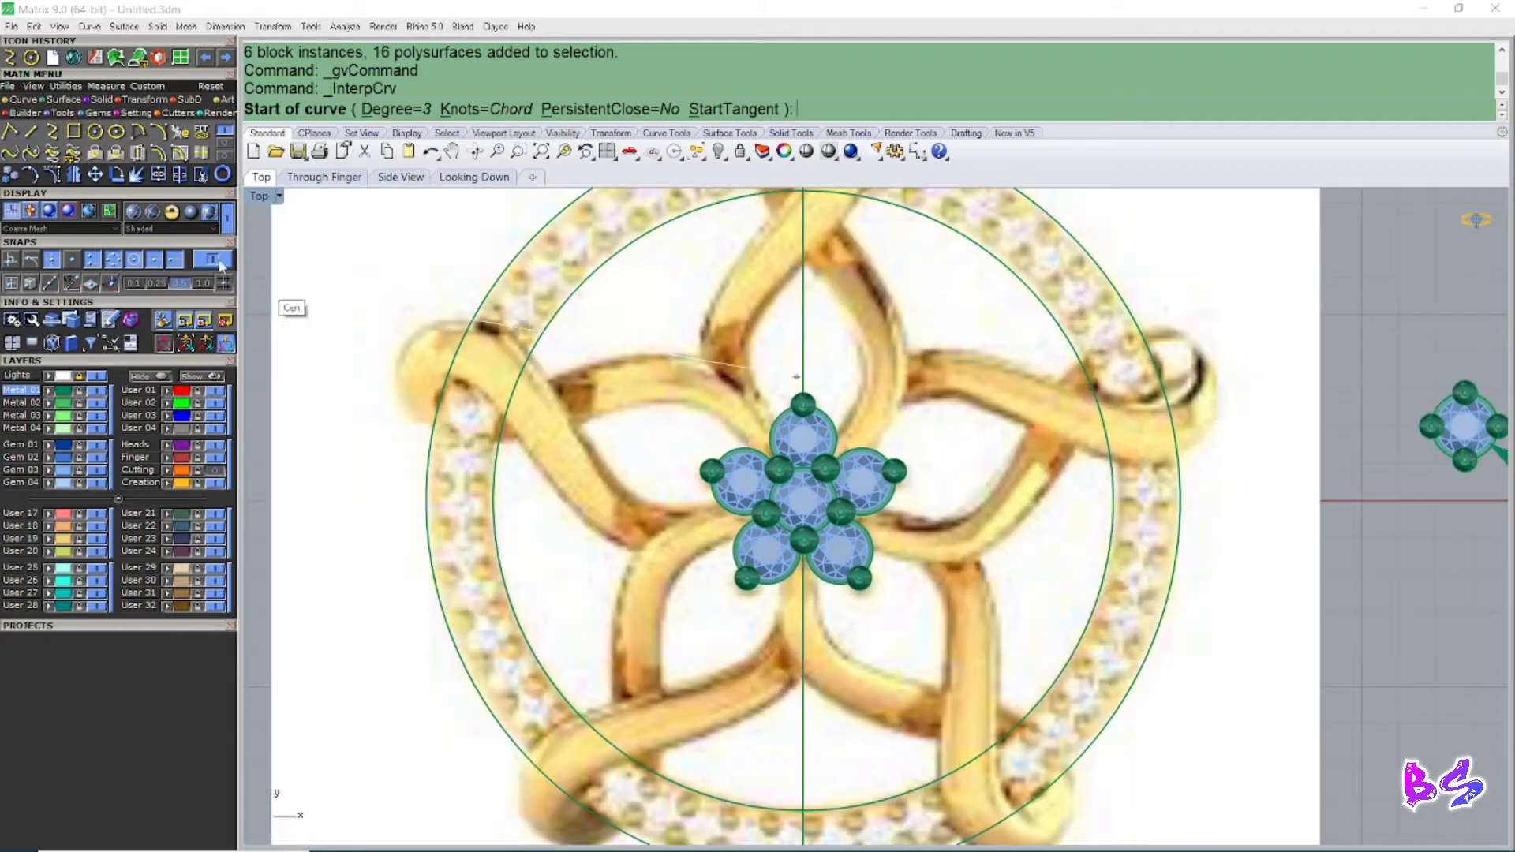
{"action": "left_click", "coordinate": [212, 260]}
{"action": "left_click", "coordinate": [807, 510]}
{"action": "left_click", "coordinate": [876, 423]}
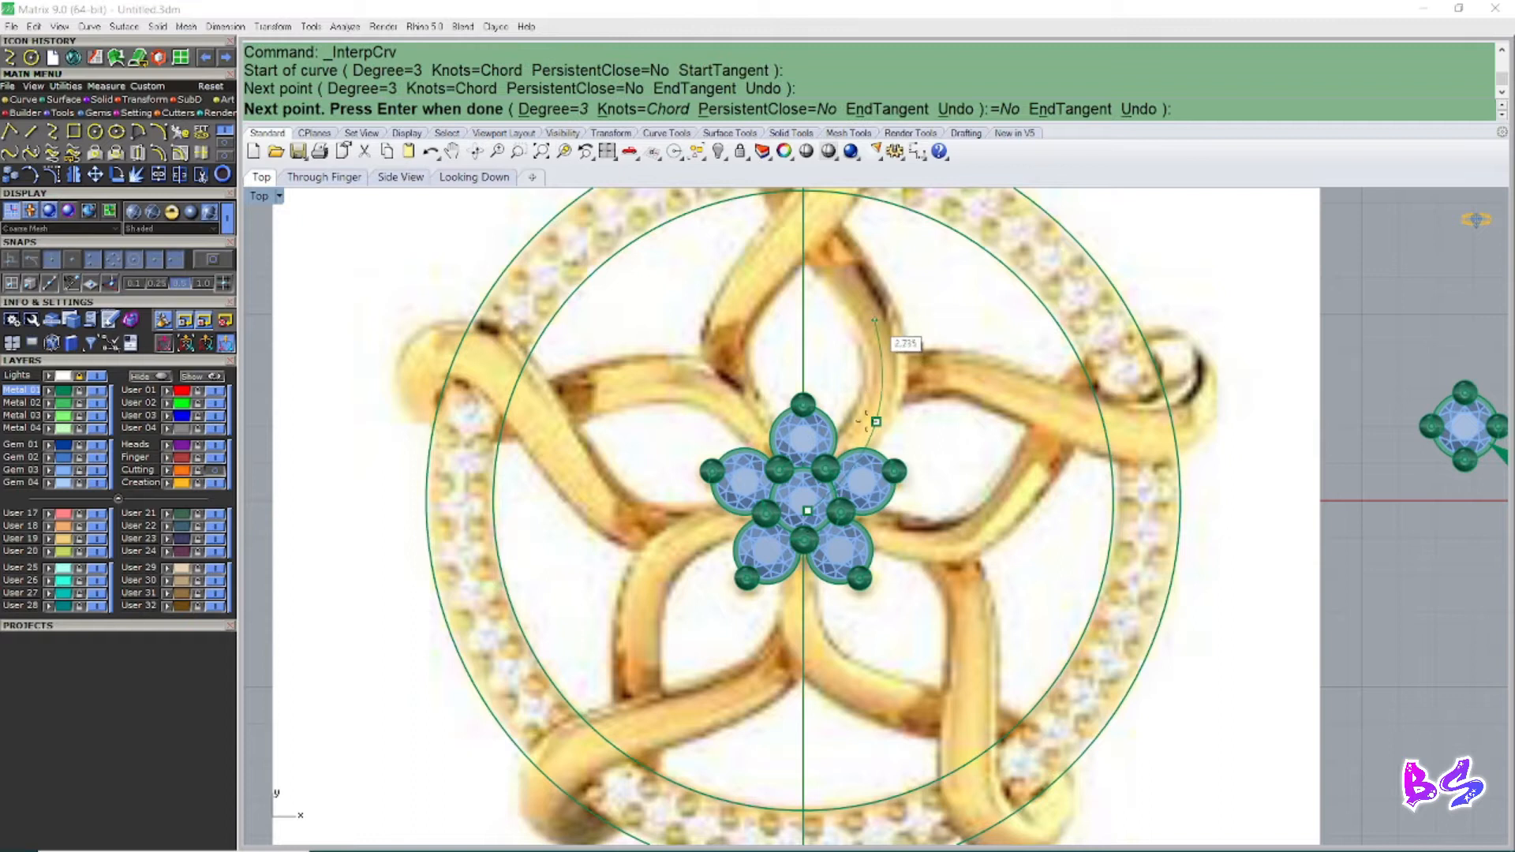
{"action": "scroll", "coordinate": [868, 355], "scroll_direction": "up", "scroll_amount": 2}
{"action": "left_click", "coordinate": [848, 383]}
{"action": "right_click_drag", "start_coordinate": [785, 318], "coordinate": [788, 446]}
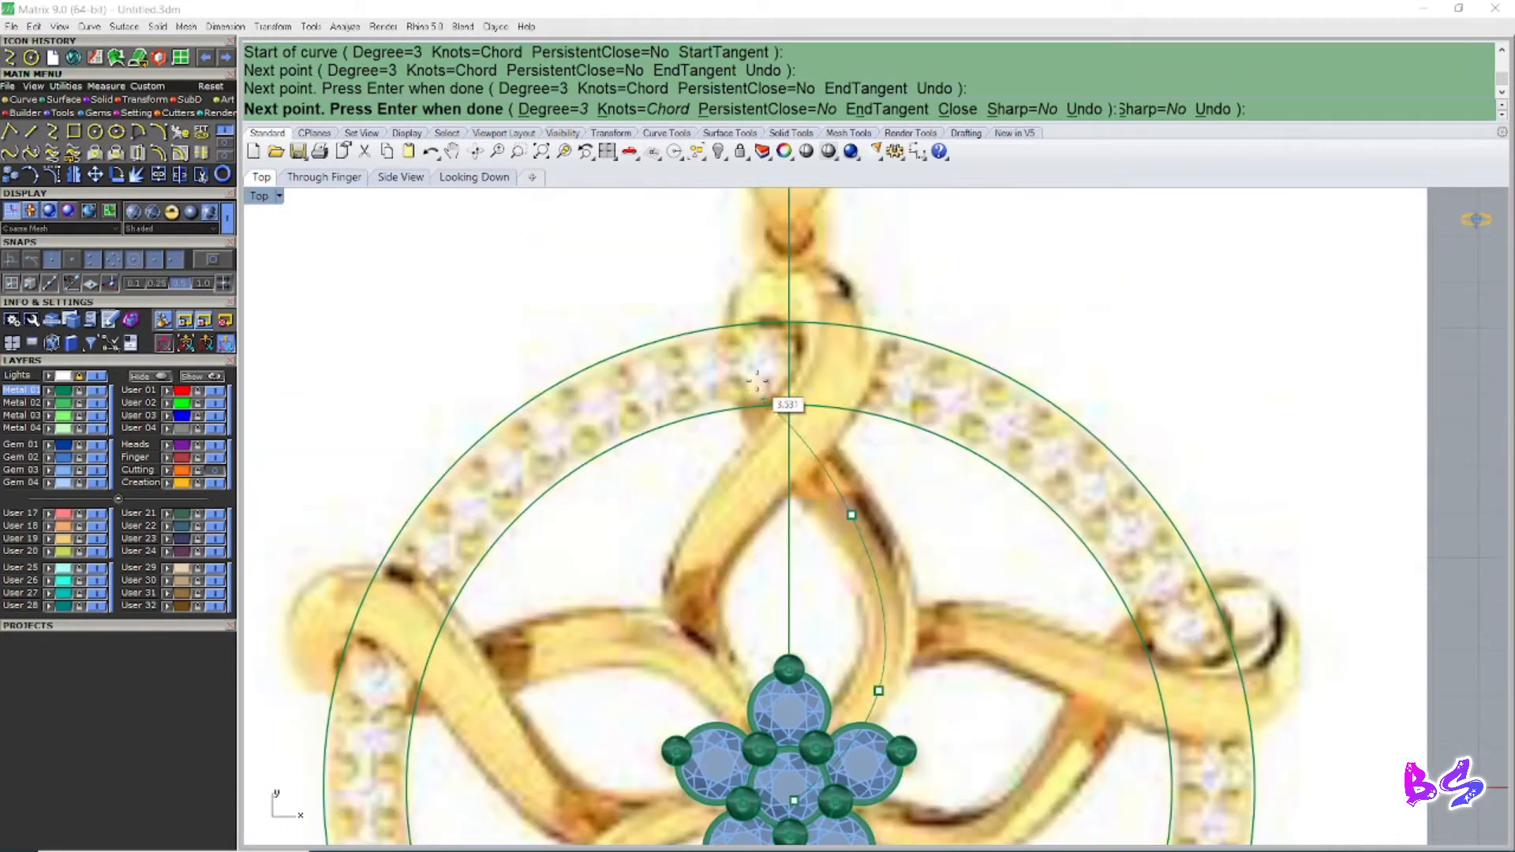
Step: Continue the curve around the loop above the outer ring and down the petal's left side, ending it at the cluster
{"action": "left_click", "coordinate": [766, 425]}
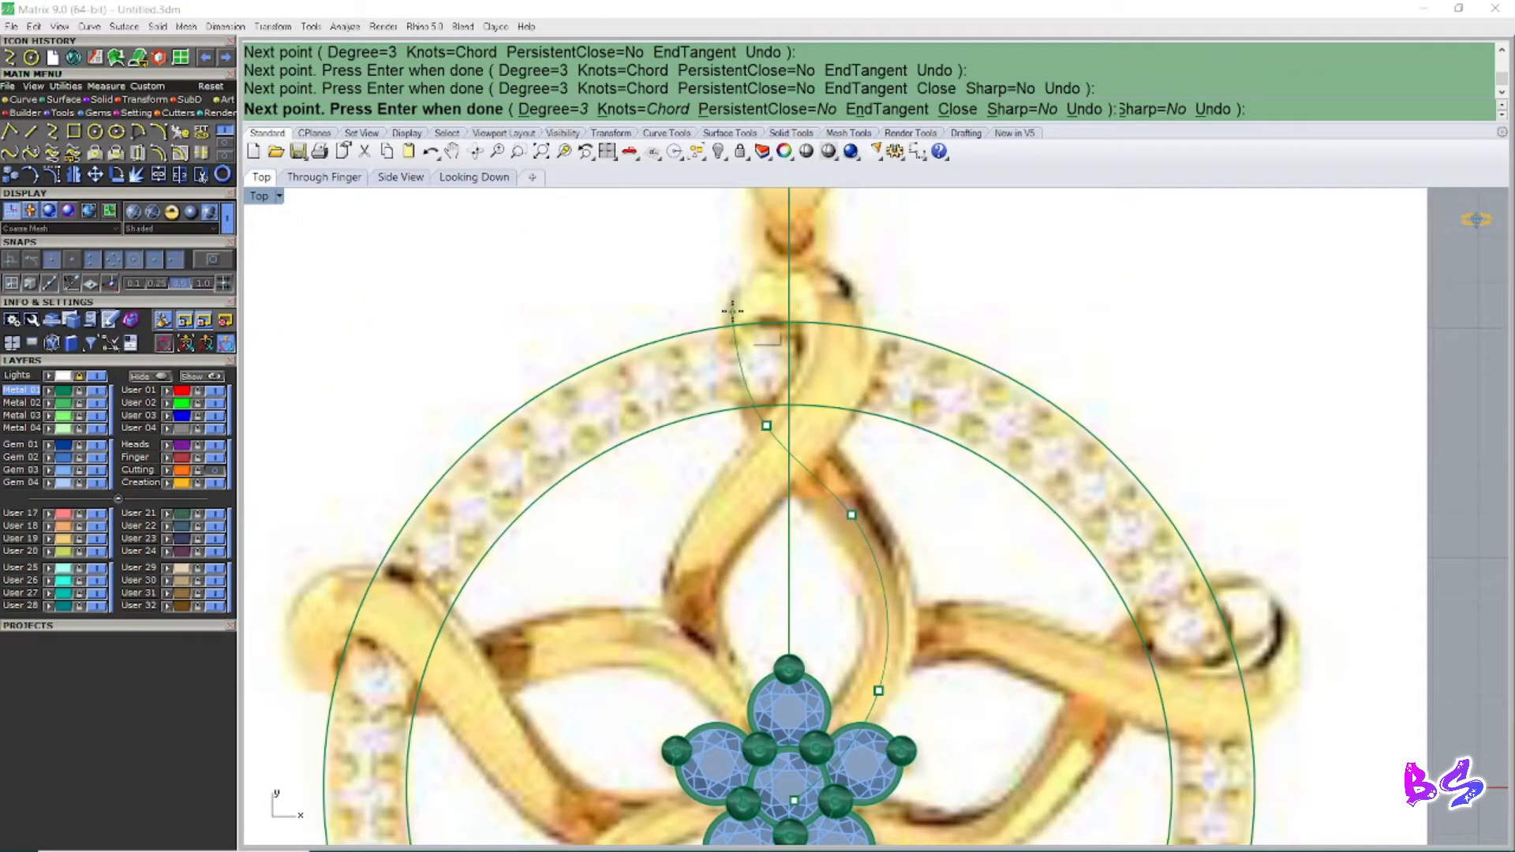
{"action": "left_click", "coordinate": [733, 313]}
{"action": "scroll", "coordinate": [774, 276], "scroll_direction": "up", "scroll_amount": 1}
{"action": "left_click", "coordinate": [784, 274]}
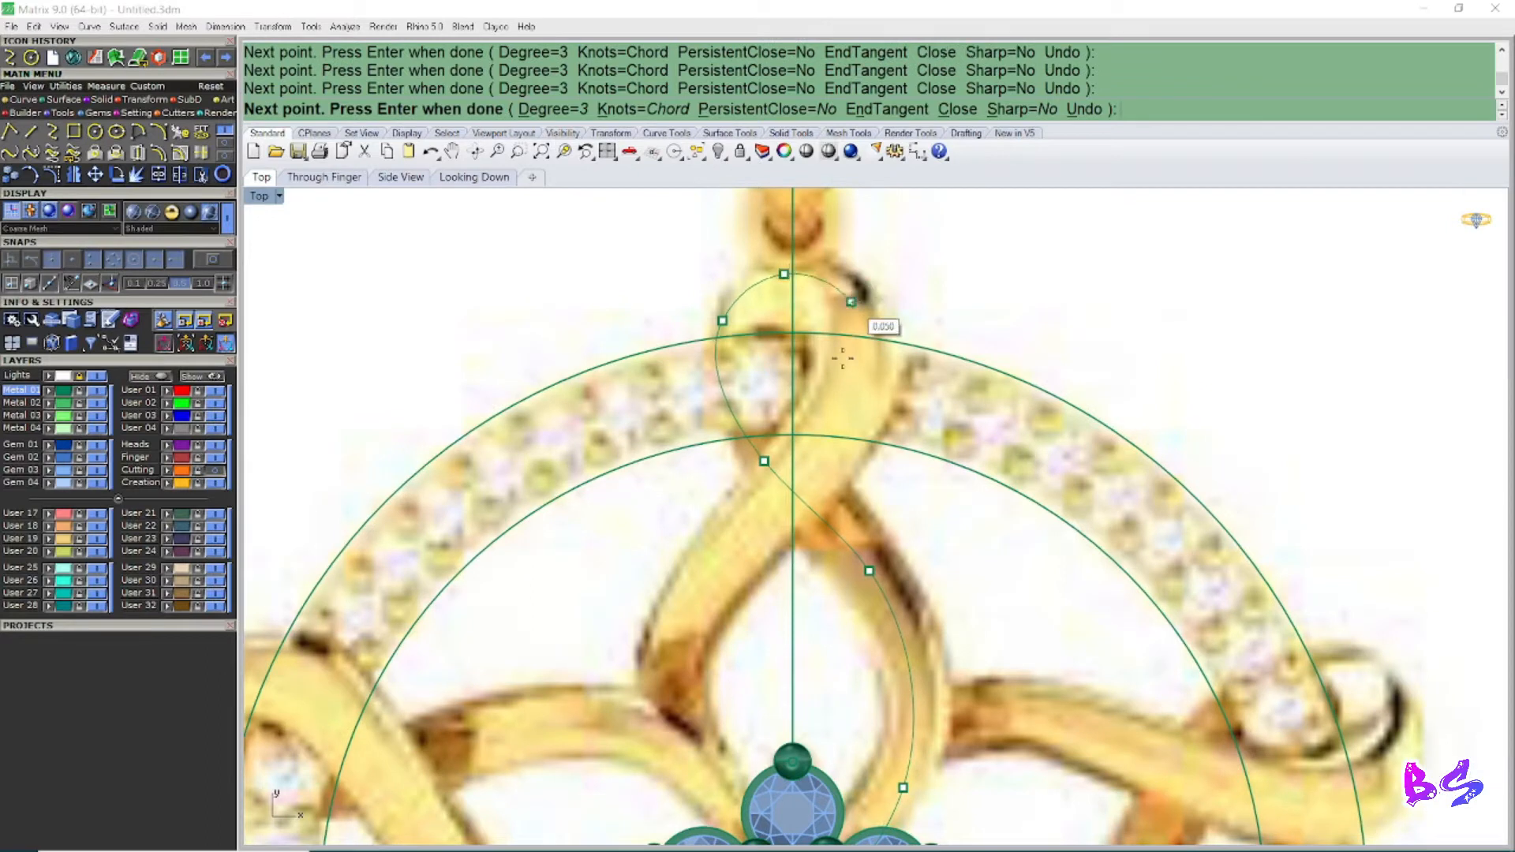
{"action": "left_click", "coordinate": [832, 435]}
{"action": "left_click", "coordinate": [678, 652]}
{"action": "right_click_drag", "start_coordinate": [750, 368], "coordinate": [771, 335]}
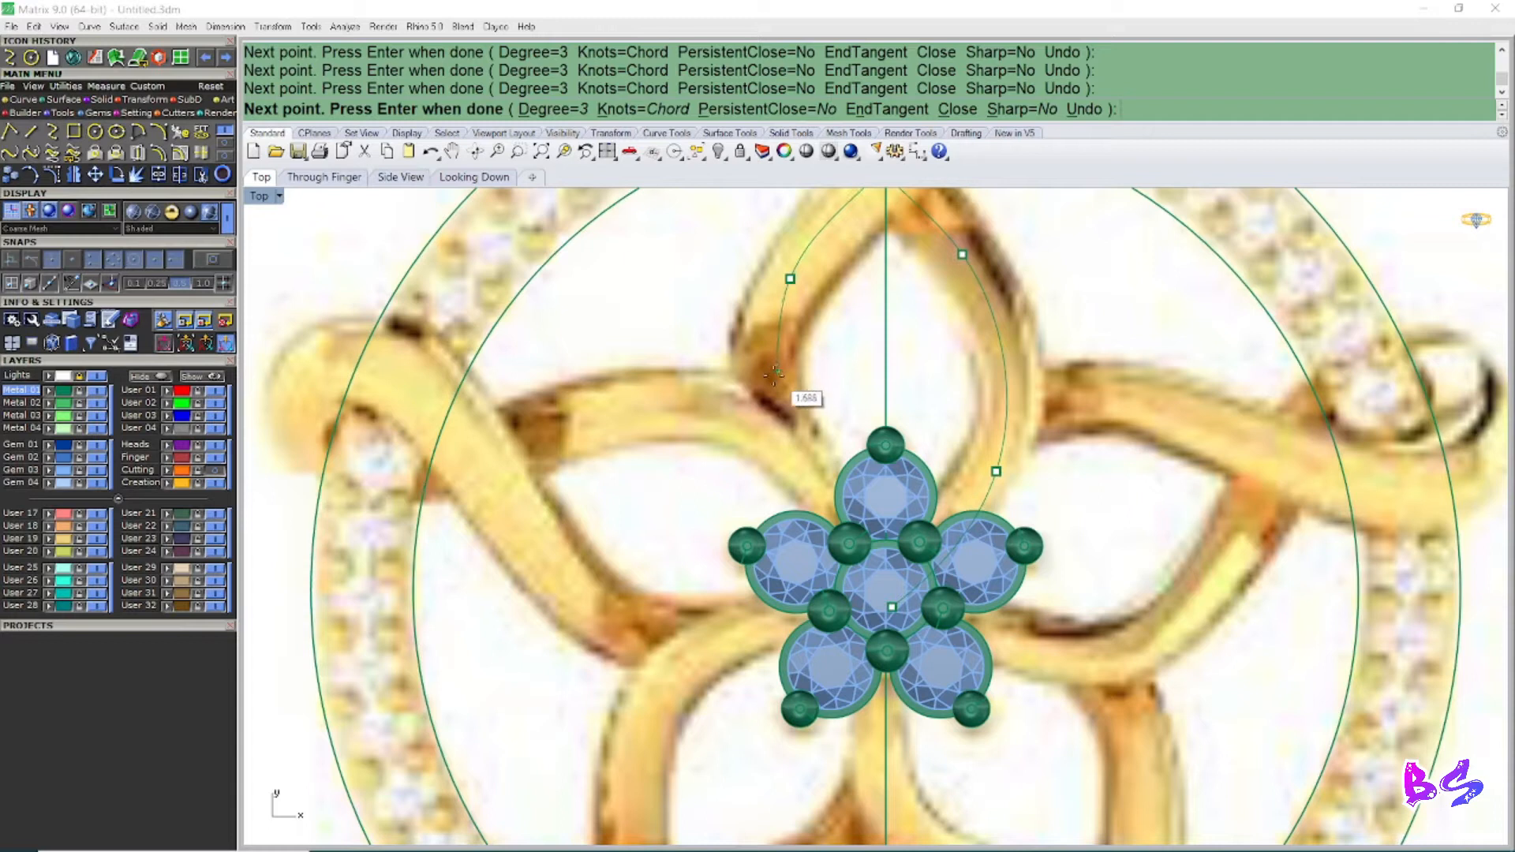
{"action": "left_click", "coordinate": [869, 570]}
{"action": "right_click", "coordinate": [869, 570]}
{"action": "scroll", "coordinate": [750, 586], "scroll_direction": "down", "scroll_amount": 8}
Step: Lock every object except the newly drawn petal curve
{"action": "left_click", "coordinate": [760, 507]}
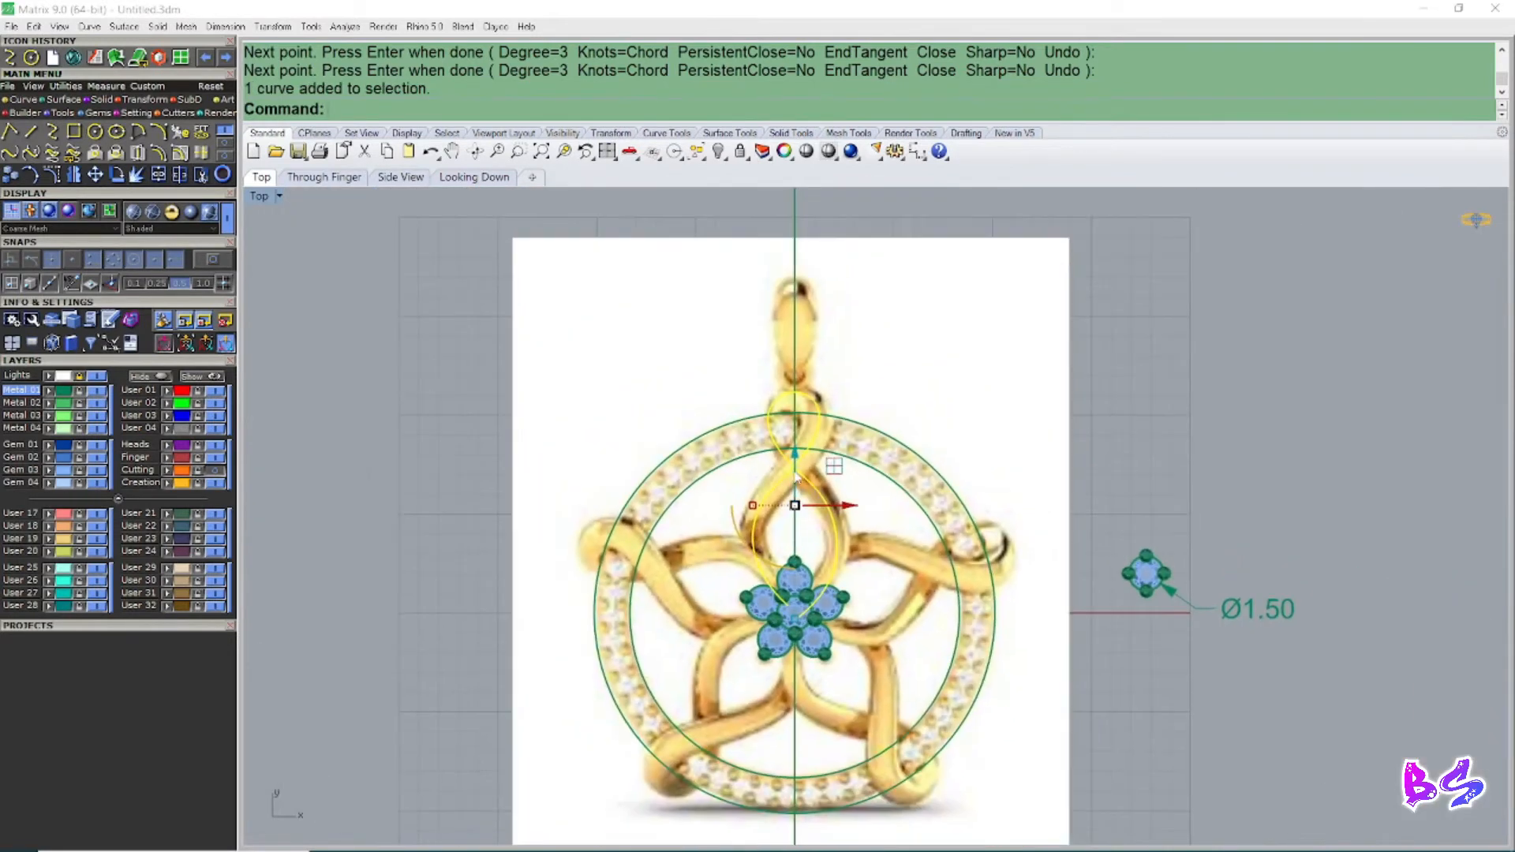
{"action": "key", "text": "ctrl+i"}
{"action": "key", "text": "ctrl+l"}
{"action": "scroll", "coordinate": [823, 392], "scroll_direction": "up", "scroll_amount": 2}
Step: Assign the petal curve to the red User 01 layer
{"action": "left_click", "coordinate": [823, 392]}
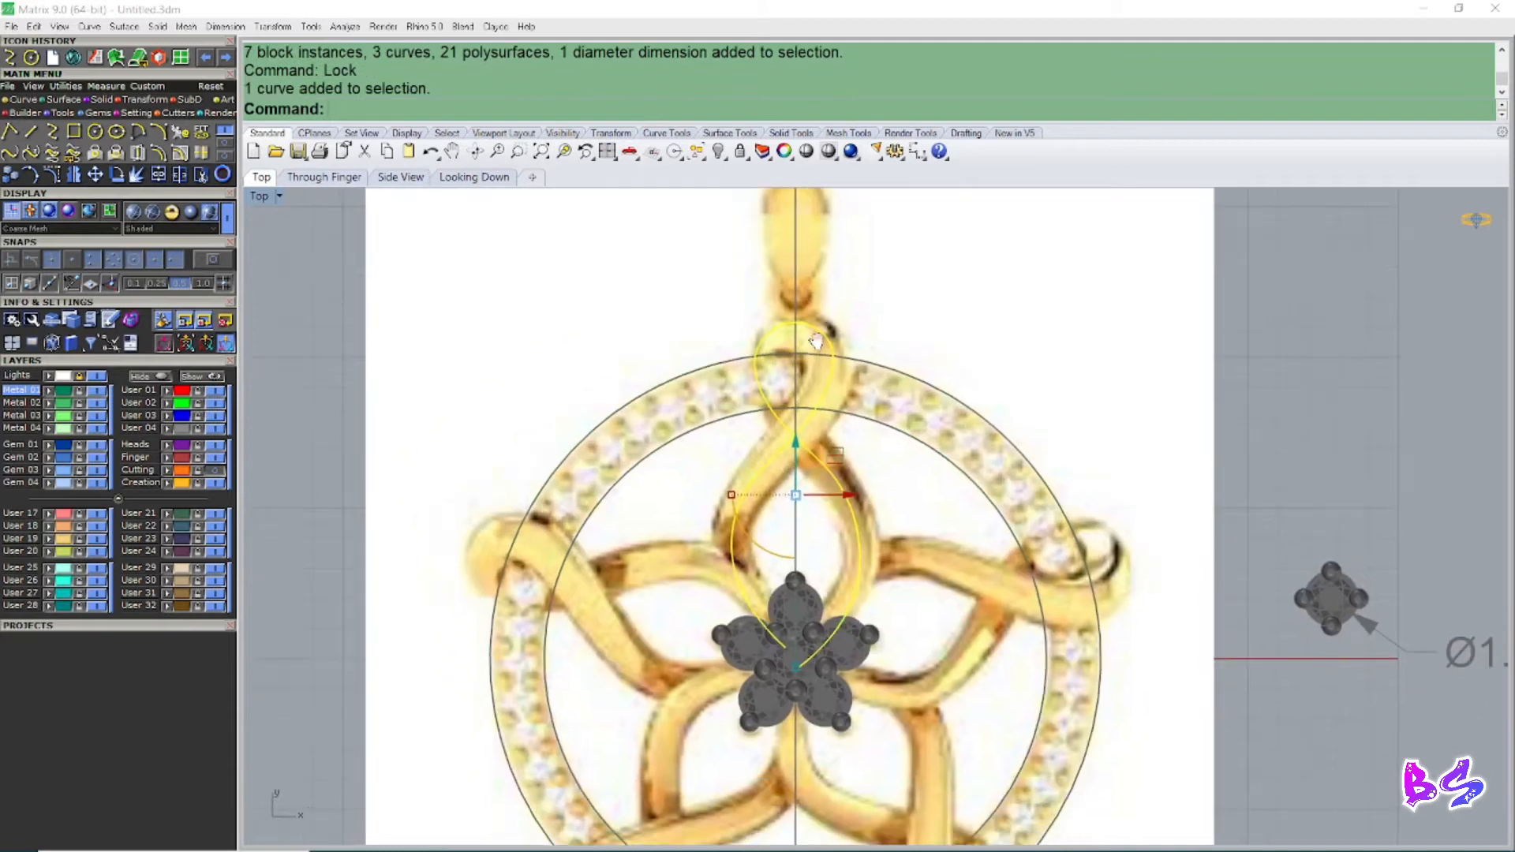
{"action": "scroll", "coordinate": [823, 392], "scroll_direction": "down", "scroll_amount": 3}
{"action": "scroll", "coordinate": [789, 410], "scroll_direction": "up", "scroll_amount": 2}
{"action": "key", "text": "F10"}
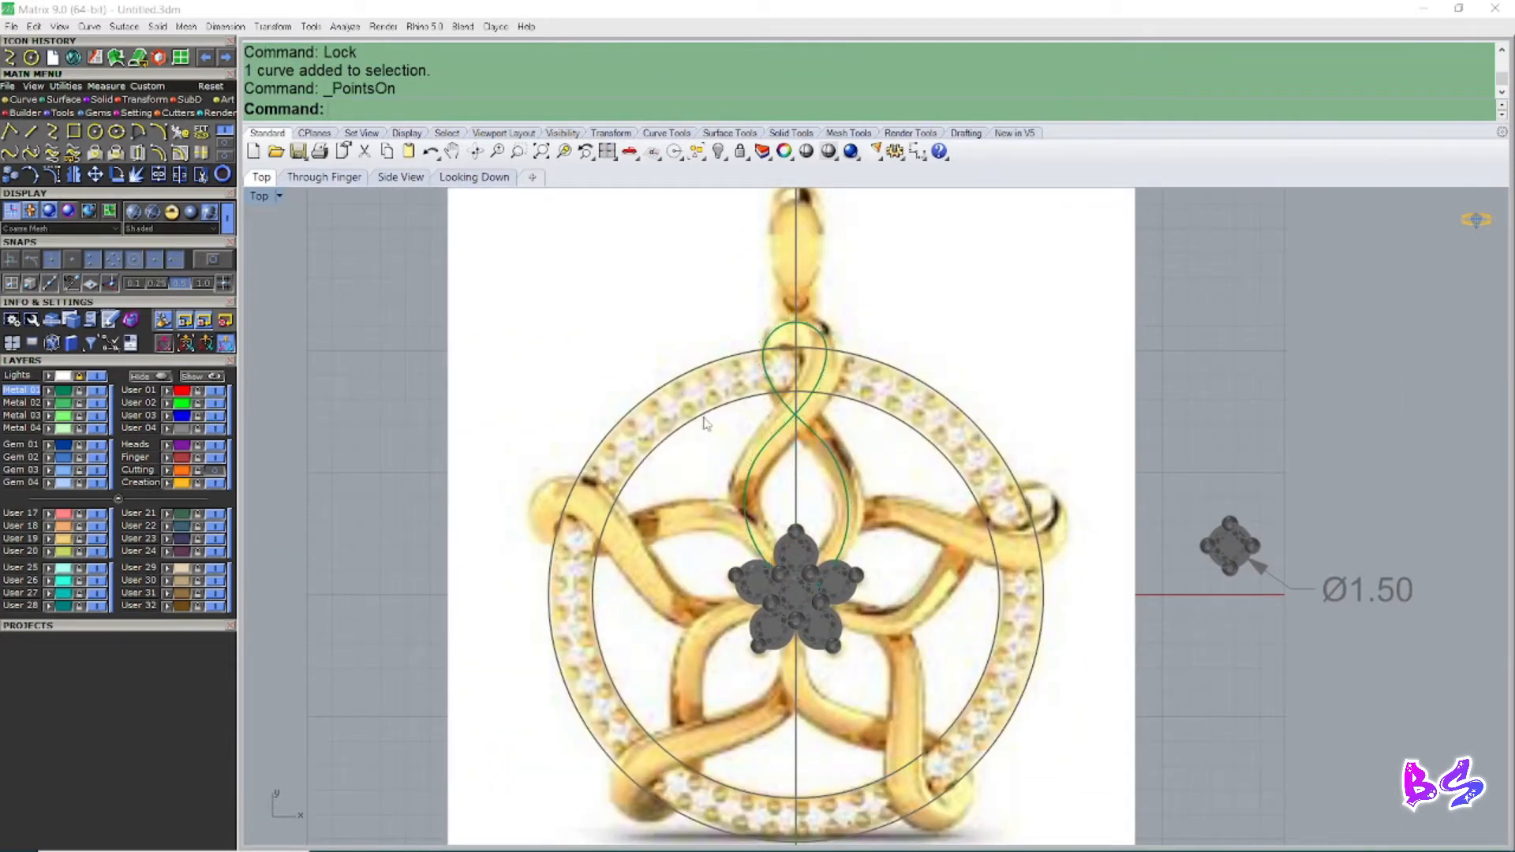
{"action": "left_click_drag", "start_coordinate": [721, 373], "coordinate": [730, 367]}
{"action": "left_click", "coordinate": [169, 391]}
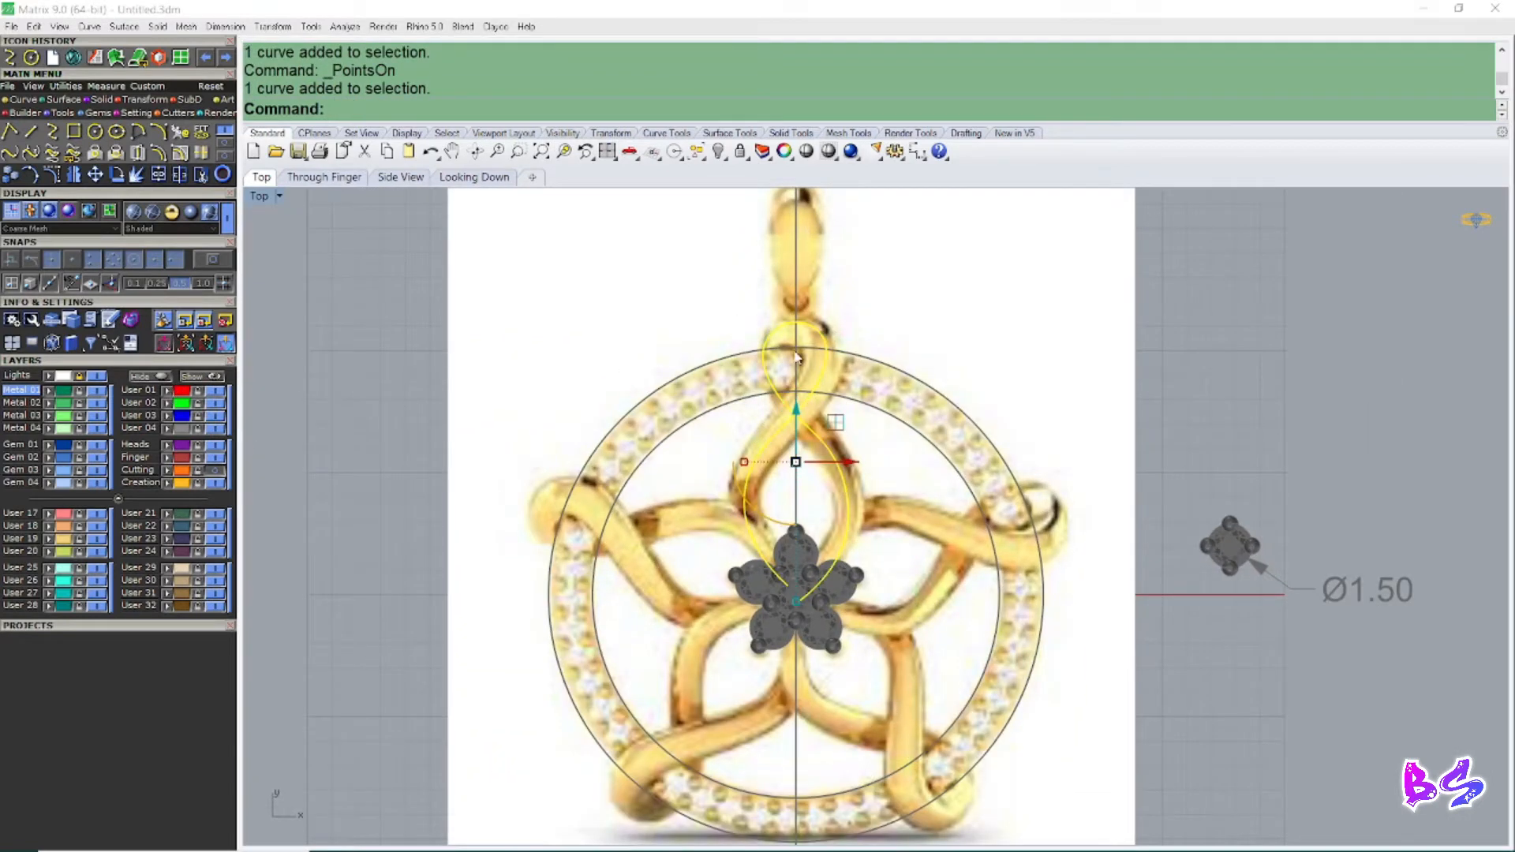
Step: Show the petal curve's control points and reshape its loop and upper petal sides to follow the reference wire
{"action": "scroll", "coordinate": [827, 338], "scroll_direction": "up", "scroll_amount": 4}
{"action": "left_click", "coordinate": [869, 311]}
{"action": "left_click", "coordinate": [828, 352]}
{"action": "scroll", "coordinate": [788, 387], "scroll_direction": "down", "scroll_amount": 6}
{"action": "key", "text": "F10"}
{"action": "scroll", "coordinate": [788, 348], "scroll_direction": "up", "scroll_amount": 8}
{"action": "mouse_move", "coordinate": [710, 362]}
{"action": "left_mouse_down"}
{"action": "mouse_move", "coordinate": [649, 433]}
{"action": "mouse_move", "coordinate": [698, 372]}
{"action": "left_mouse_up"}
{"action": "scroll", "coordinate": [758, 350], "scroll_direction": "up", "scroll_amount": 3}
{"action": "left_click", "coordinate": [771, 322]}
{"action": "left_click_drag", "start_coordinate": [771, 323], "coordinate": [757, 320]}
{"action": "left_click", "coordinate": [904, 381]}
{"action": "left_click_drag", "start_coordinate": [1006, 459], "coordinate": [1041, 461]}
{"action": "scroll", "coordinate": [908, 442], "scroll_direction": "down", "scroll_amount": 8}
{"action": "scroll", "coordinate": [801, 525], "scroll_direction": "up", "scroll_amount": 3}
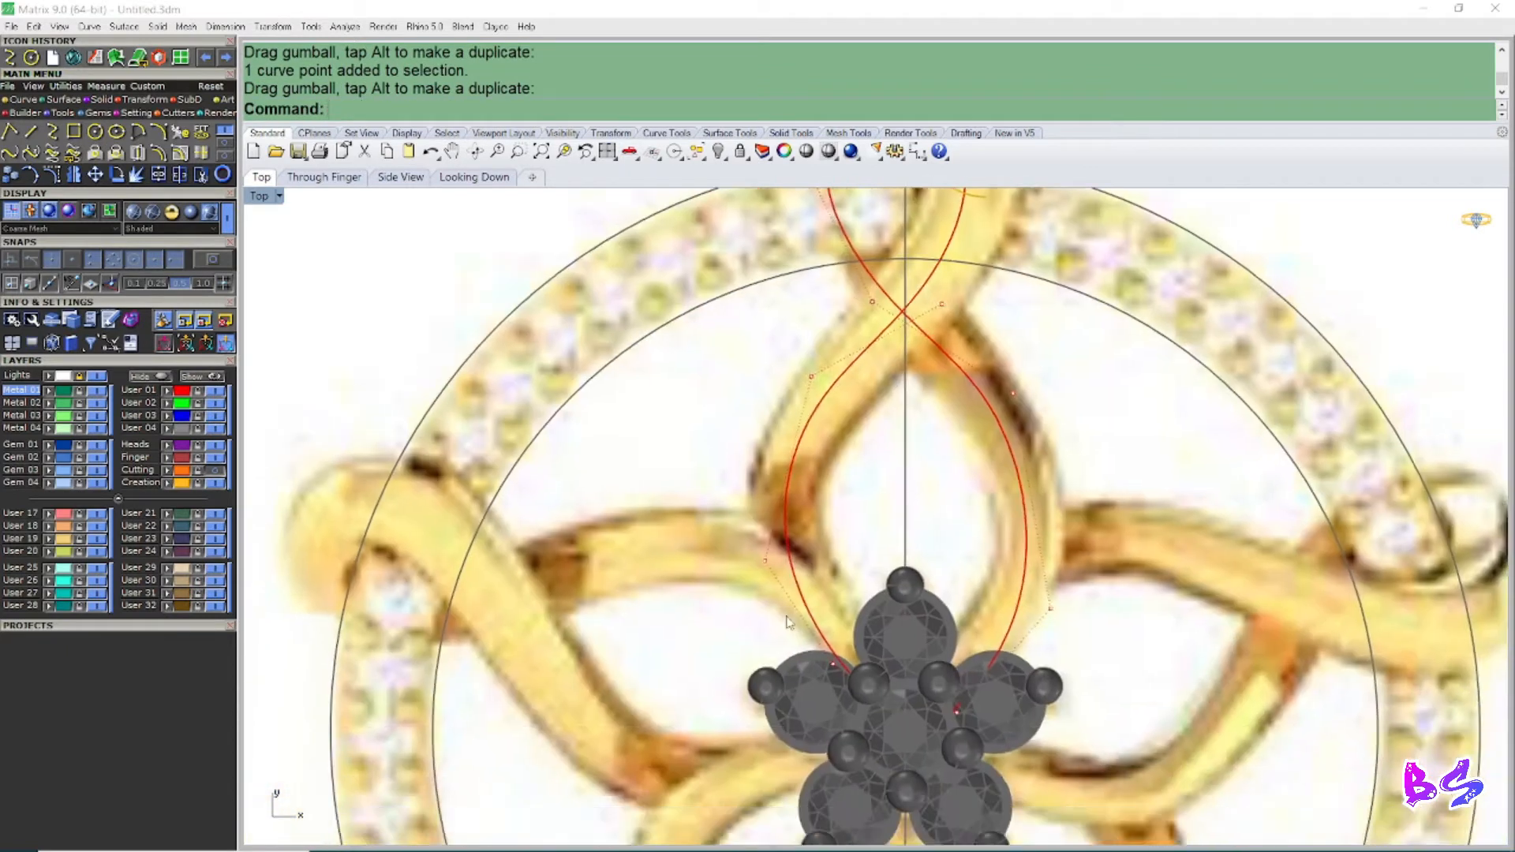
Step: Reposition the control points of the curve's lower left side and end to match the petal running into the cluster
{"action": "left_click", "coordinate": [833, 664]}
{"action": "scroll", "coordinate": [850, 678], "scroll_direction": "up", "scroll_amount": 3}
{"action": "left_click", "coordinate": [881, 700]}
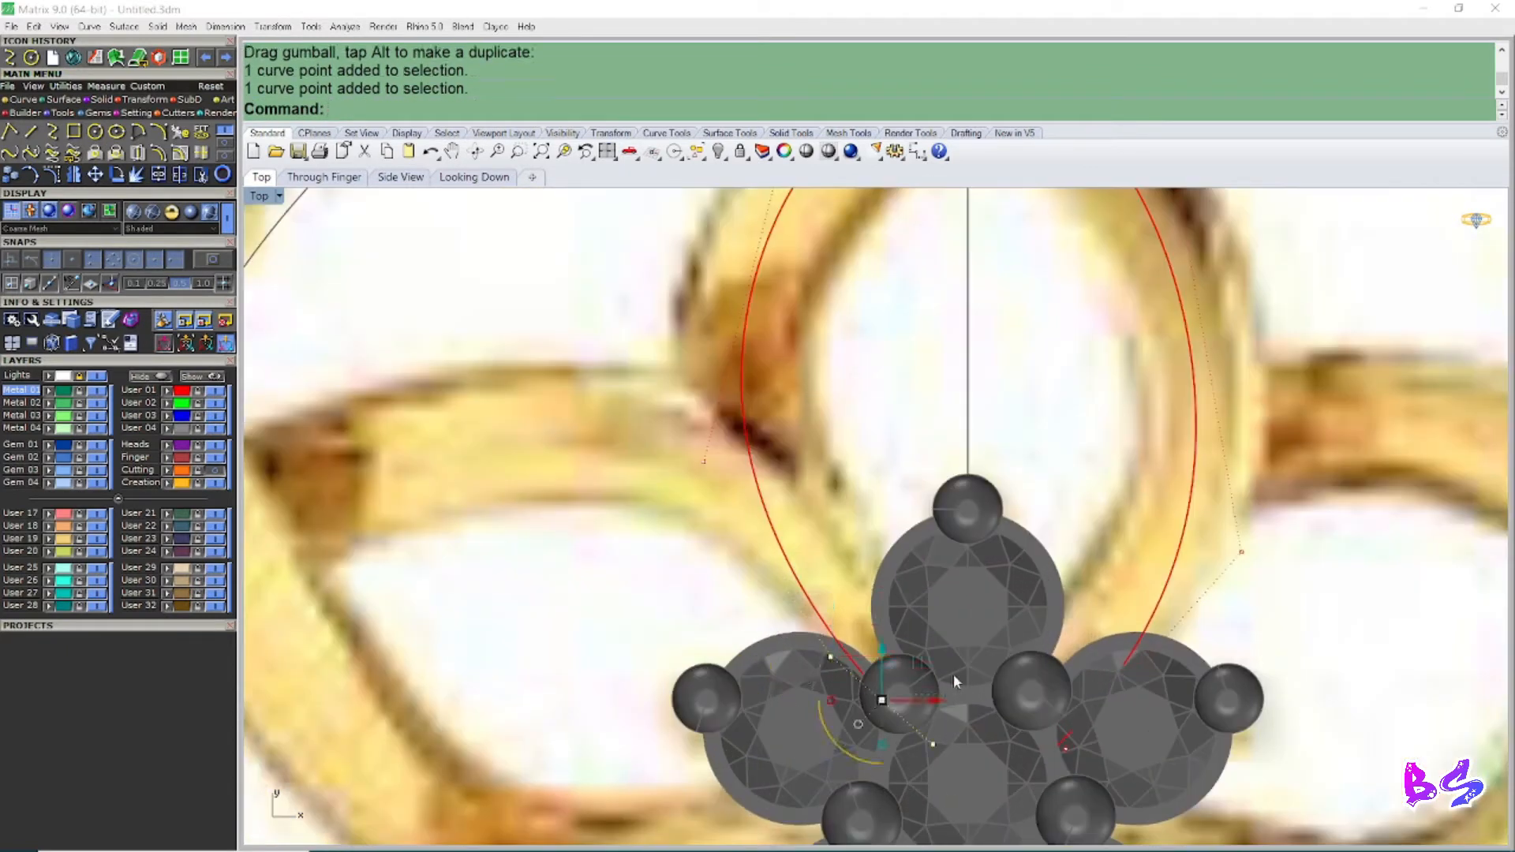
{"action": "left_click_drag", "start_coordinate": [922, 660], "coordinate": [911, 628]}
{"action": "scroll", "coordinate": [940, 644], "scroll_direction": "down", "scroll_amount": 5}
{"action": "scroll", "coordinate": [874, 630], "scroll_direction": "up", "scroll_amount": 4}
{"action": "scroll", "coordinate": [912, 628], "scroll_direction": "down", "scroll_amount": 5}
{"action": "scroll", "coordinate": [908, 576], "scroll_direction": "up", "scroll_amount": 5}
{"action": "left_click", "coordinate": [713, 599]}
{"action": "left_click_drag", "start_coordinate": [751, 557], "coordinate": [754, 543]}
{"action": "scroll", "coordinate": [756, 544], "scroll_direction": "down", "scroll_amount": 6}
{"action": "right_click_drag", "start_coordinate": [911, 694], "coordinate": [905, 626]}
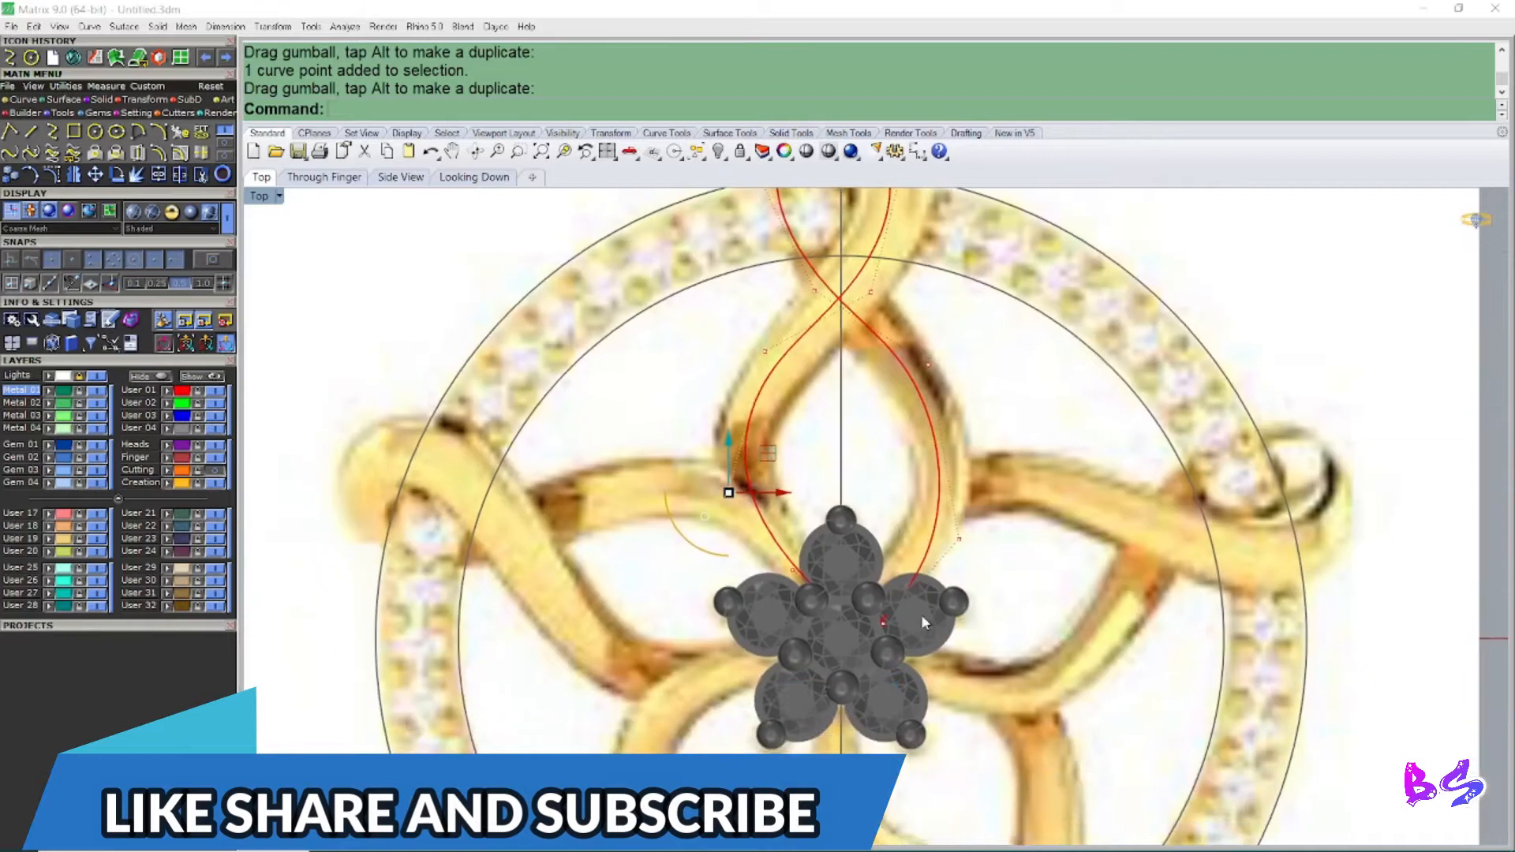
Step: Adjust the control points at the curve's lower right end where it enters the gem cluster
{"action": "scroll", "coordinate": [906, 625], "scroll_direction": "up", "scroll_amount": 4}
{"action": "left_click_drag", "start_coordinate": [928, 598], "coordinate": [842, 641]}
{"action": "scroll", "coordinate": [891, 603], "scroll_direction": "up", "scroll_amount": 4}
{"action": "left_click_drag", "start_coordinate": [892, 597], "coordinate": [883, 582]}
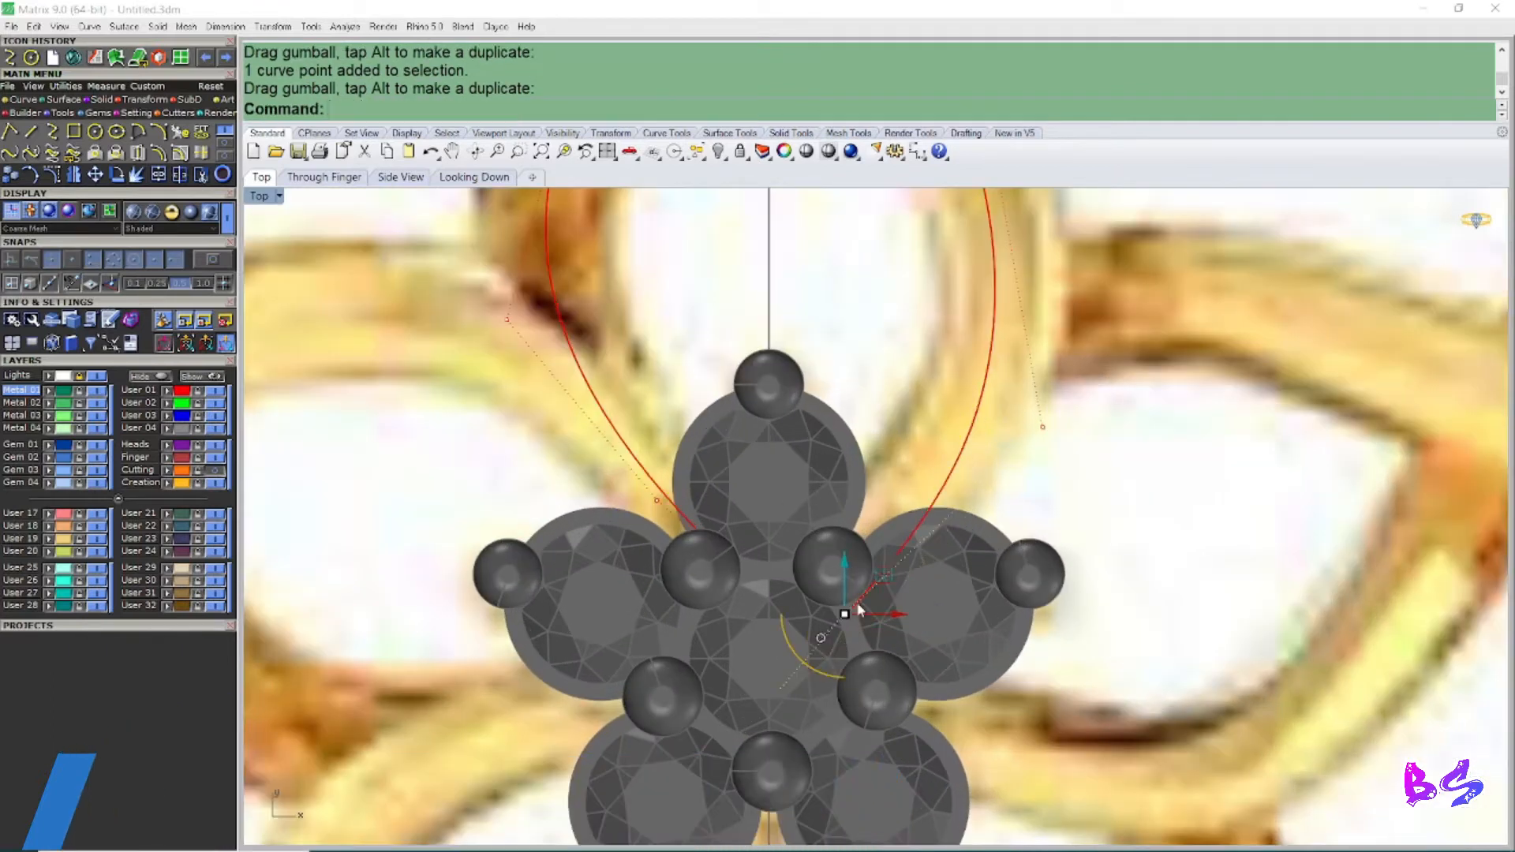
{"action": "scroll", "coordinate": [855, 616], "scroll_direction": "down", "scroll_amount": 4}
{"action": "left_click_drag", "start_coordinate": [742, 697], "coordinate": [738, 700]}
{"action": "scroll", "coordinate": [822, 655], "scroll_direction": "up", "scroll_amount": 2}
{"action": "left_click_drag", "start_coordinate": [837, 637], "coordinate": [809, 623]}
{"action": "scroll", "coordinate": [914, 554], "scroll_direction": "up", "scroll_amount": 4}
{"action": "left_click_drag", "start_coordinate": [920, 540], "coordinate": [868, 595]}
{"action": "scroll", "coordinate": [882, 574], "scroll_direction": "down", "scroll_amount": 5}
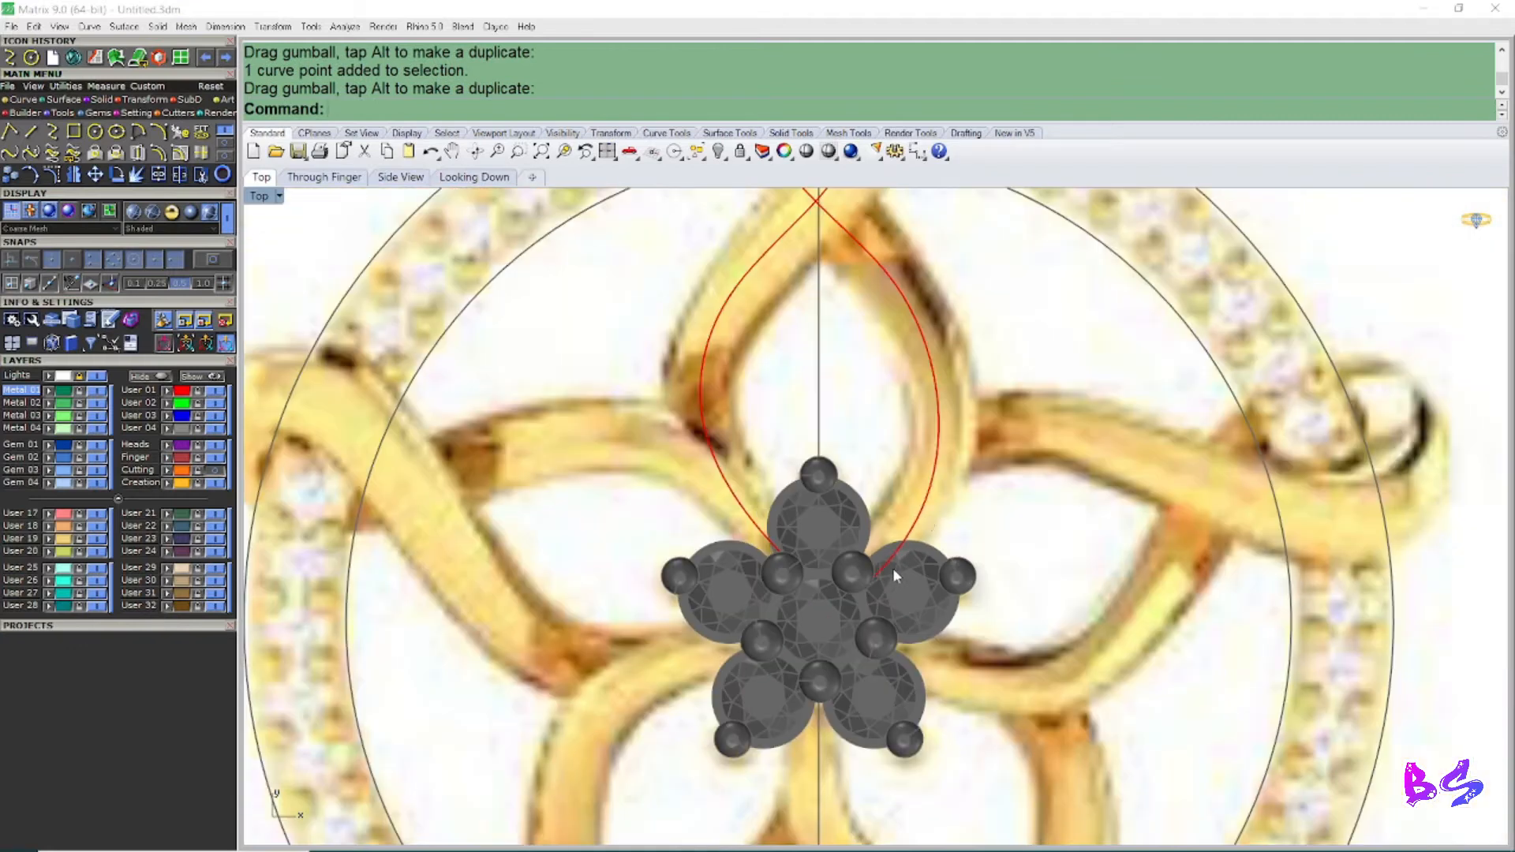
Step: Show the curve's control points again and refine its right side to follow the reference petal
{"action": "left_click", "coordinate": [867, 579]}
{"action": "key", "text": "F10"}
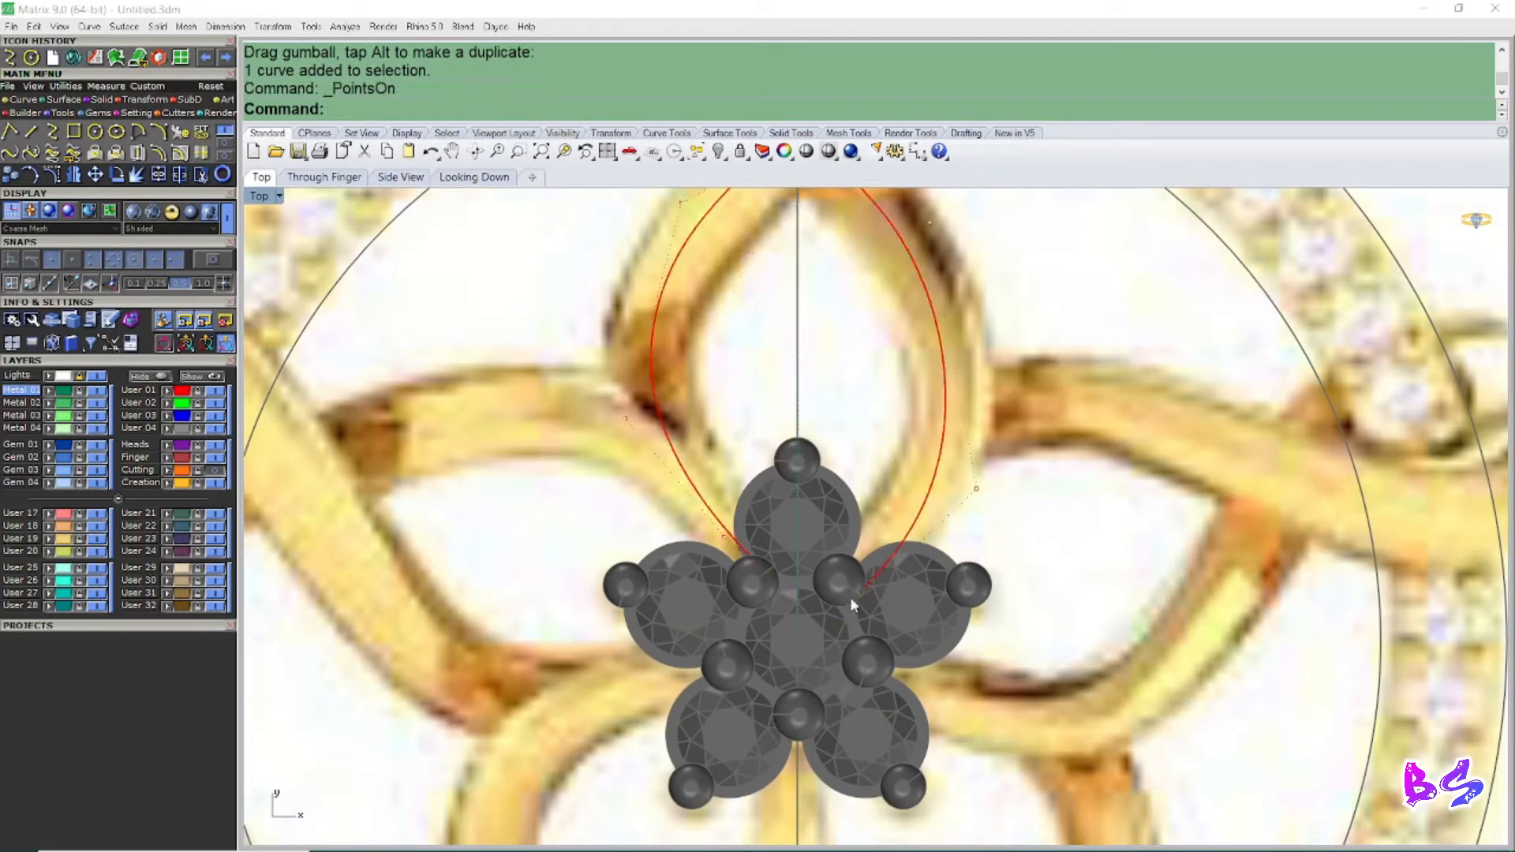
{"action": "left_click_drag", "start_coordinate": [904, 578], "coordinate": [844, 634]}
{"action": "left_click_drag", "start_coordinate": [885, 563], "coordinate": [877, 544]}
{"action": "right_click_drag", "start_coordinate": [902, 549], "coordinate": [895, 616]}
{"action": "left_click_drag", "start_coordinate": [1014, 511], "coordinate": [932, 587]}
{"action": "left_click_drag", "start_coordinate": [1003, 519], "coordinate": [1000, 507]}
{"action": "right_click_drag", "start_coordinate": [926, 502], "coordinate": [880, 640]}
{"action": "mouse_move", "coordinate": [927, 400]}
{"action": "left_mouse_down"}
{"action": "mouse_move", "coordinate": [867, 450]}
{"action": "mouse_move", "coordinate": [929, 408]}
{"action": "left_mouse_up"}
Step: Rebuild the petal curve with 22 points at degree 3, deleting the input, and display its control points
{"action": "scroll", "coordinate": [914, 430], "scroll_direction": "down", "scroll_amount": 4}
{"action": "right_click_drag", "start_coordinate": [908, 434], "coordinate": [899, 540]}
{"action": "right_click_drag", "start_coordinate": [843, 460], "coordinate": [840, 488]}
{"action": "scroll", "coordinate": [804, 509], "scroll_direction": "up", "scroll_amount": 4}
{"action": "right_click_drag", "start_coordinate": [817, 418], "coordinate": [831, 543]}
{"action": "scroll", "coordinate": [872, 387], "scroll_direction": "up", "scroll_amount": 2}
{"action": "left_click_drag", "start_coordinate": [944, 363], "coordinate": [872, 425]}
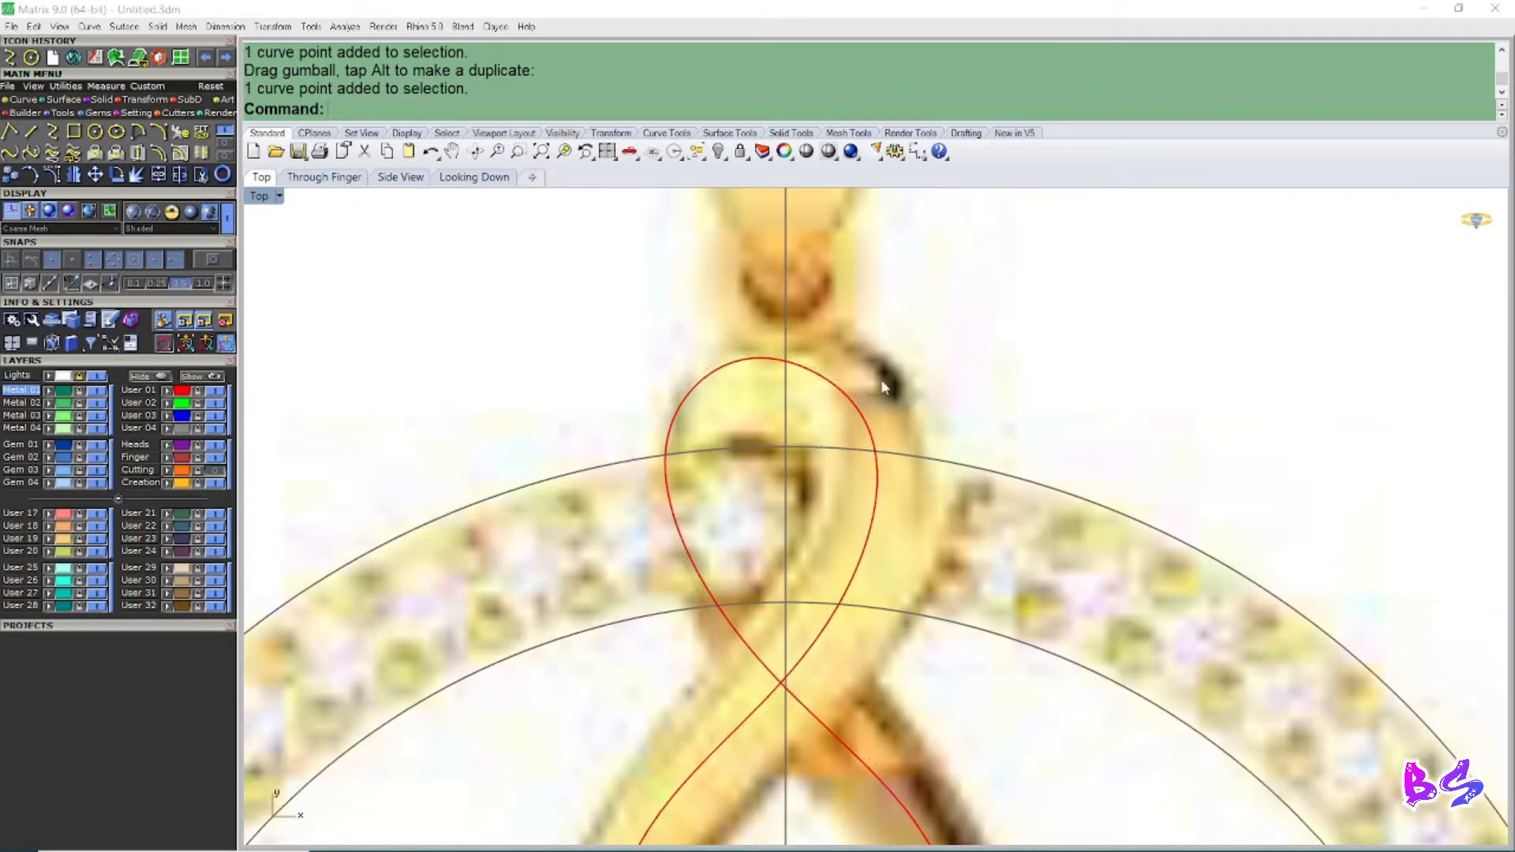
{"action": "scroll", "coordinate": [881, 379], "scroll_direction": "down", "scroll_amount": 6}
{"action": "type", "text": "R"}
{"action": "key", "text": "Return"}
{"action": "left_click", "coordinate": [1250, 376]}
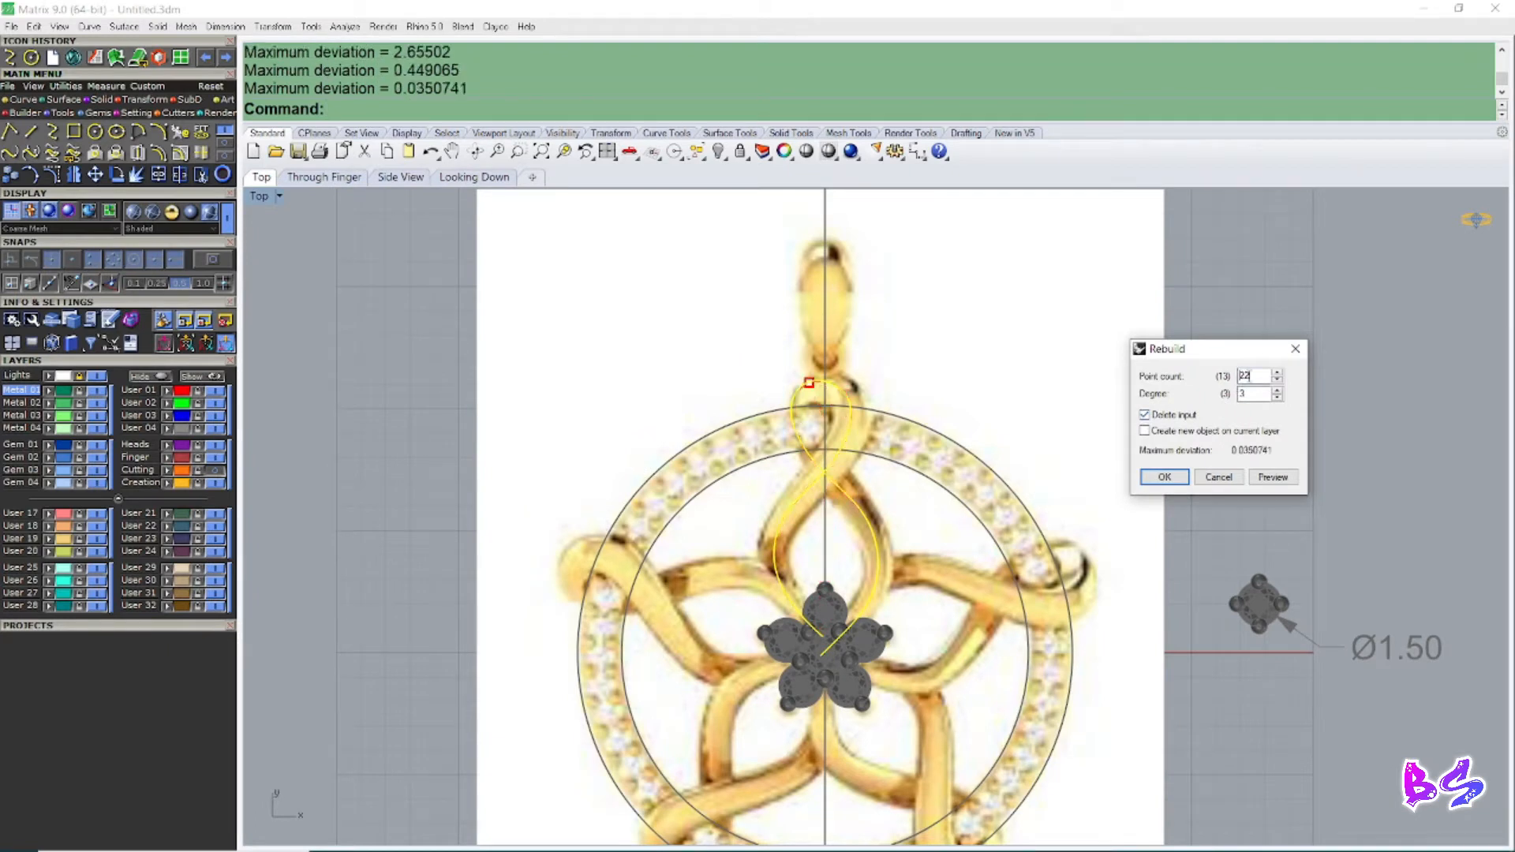
{"action": "left_click", "coordinate": [1178, 477]}
{"action": "key", "text": "F10"}
{"action": "scroll", "coordinate": [758, 435], "scroll_direction": "up", "scroll_amount": 4}
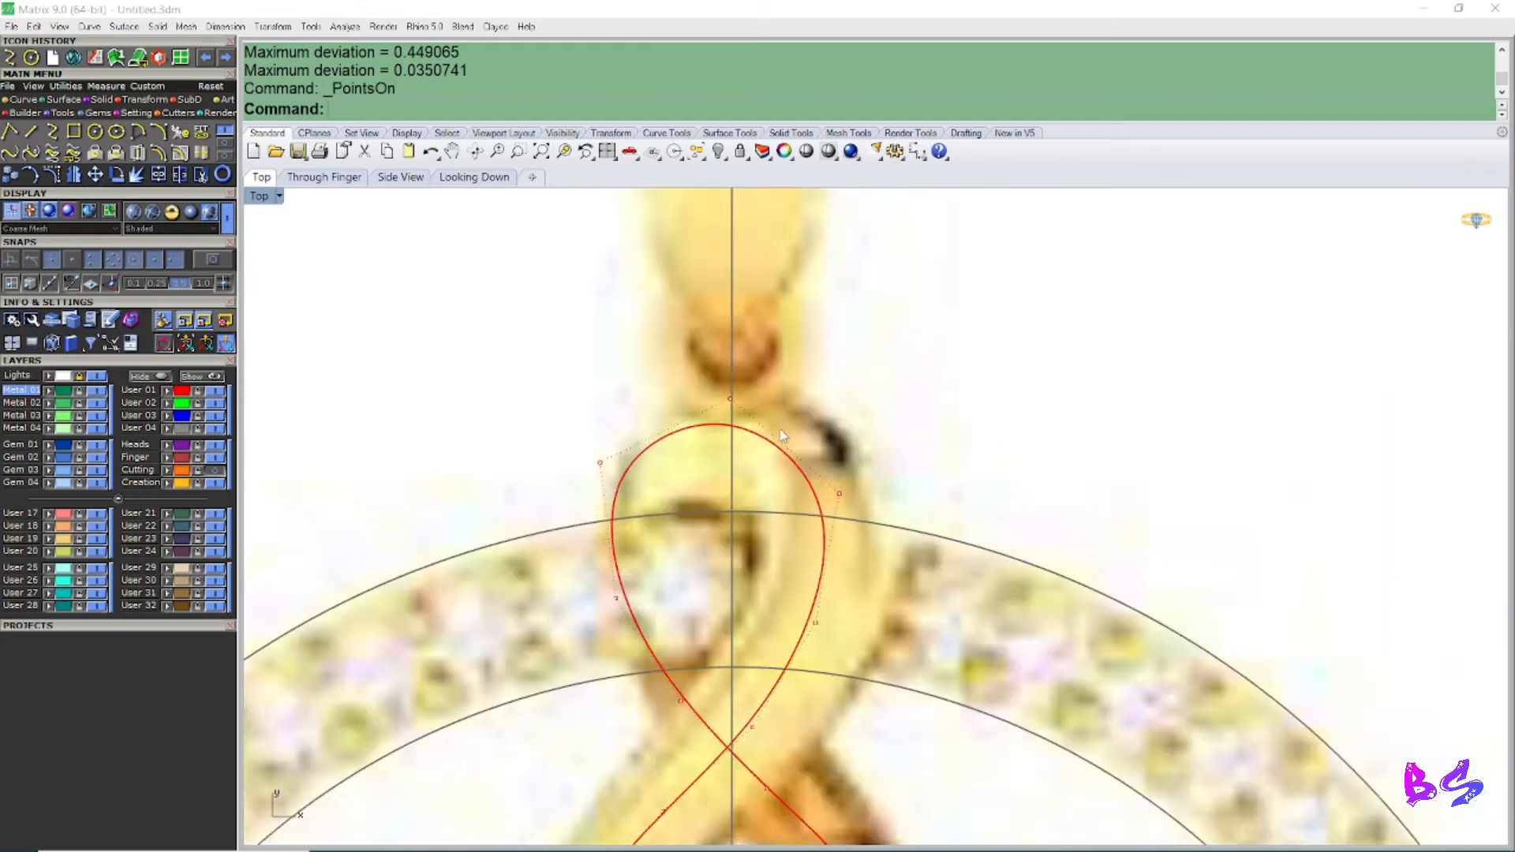
Step: Reposition the control points on the right and upper left of the petal's top loop to follow the reference
{"action": "left_click", "coordinate": [844, 505]}
{"action": "left_click_drag", "start_coordinate": [890, 471], "coordinate": [900, 455]}
{"action": "scroll", "coordinate": [918, 399], "scroll_direction": "down", "scroll_amount": 7}
{"action": "scroll", "coordinate": [869, 491], "scroll_direction": "up", "scroll_amount": 4}
{"action": "left_click_drag", "start_coordinate": [950, 498], "coordinate": [920, 483]}
{"action": "scroll", "coordinate": [920, 483], "scroll_direction": "down", "scroll_amount": 5}
{"action": "scroll", "coordinate": [868, 394], "scroll_direction": "up", "scroll_amount": 4}
{"action": "scroll", "coordinate": [837, 356], "scroll_direction": "down", "scroll_amount": 1}
{"action": "scroll", "coordinate": [873, 354], "scroll_direction": "up", "scroll_amount": 5}
{"action": "left_click_drag", "start_coordinate": [795, 363], "coordinate": [727, 463]}
{"action": "mouse_move", "coordinate": [775, 415]}
{"action": "left_mouse_down"}
{"action": "mouse_move", "coordinate": [728, 463]}
{"action": "mouse_move", "coordinate": [788, 419]}
{"action": "left_mouse_up"}
{"action": "scroll", "coordinate": [887, 434], "scroll_direction": "down", "scroll_amount": 4}
{"action": "scroll", "coordinate": [894, 409], "scroll_direction": "up", "scroll_amount": 6}
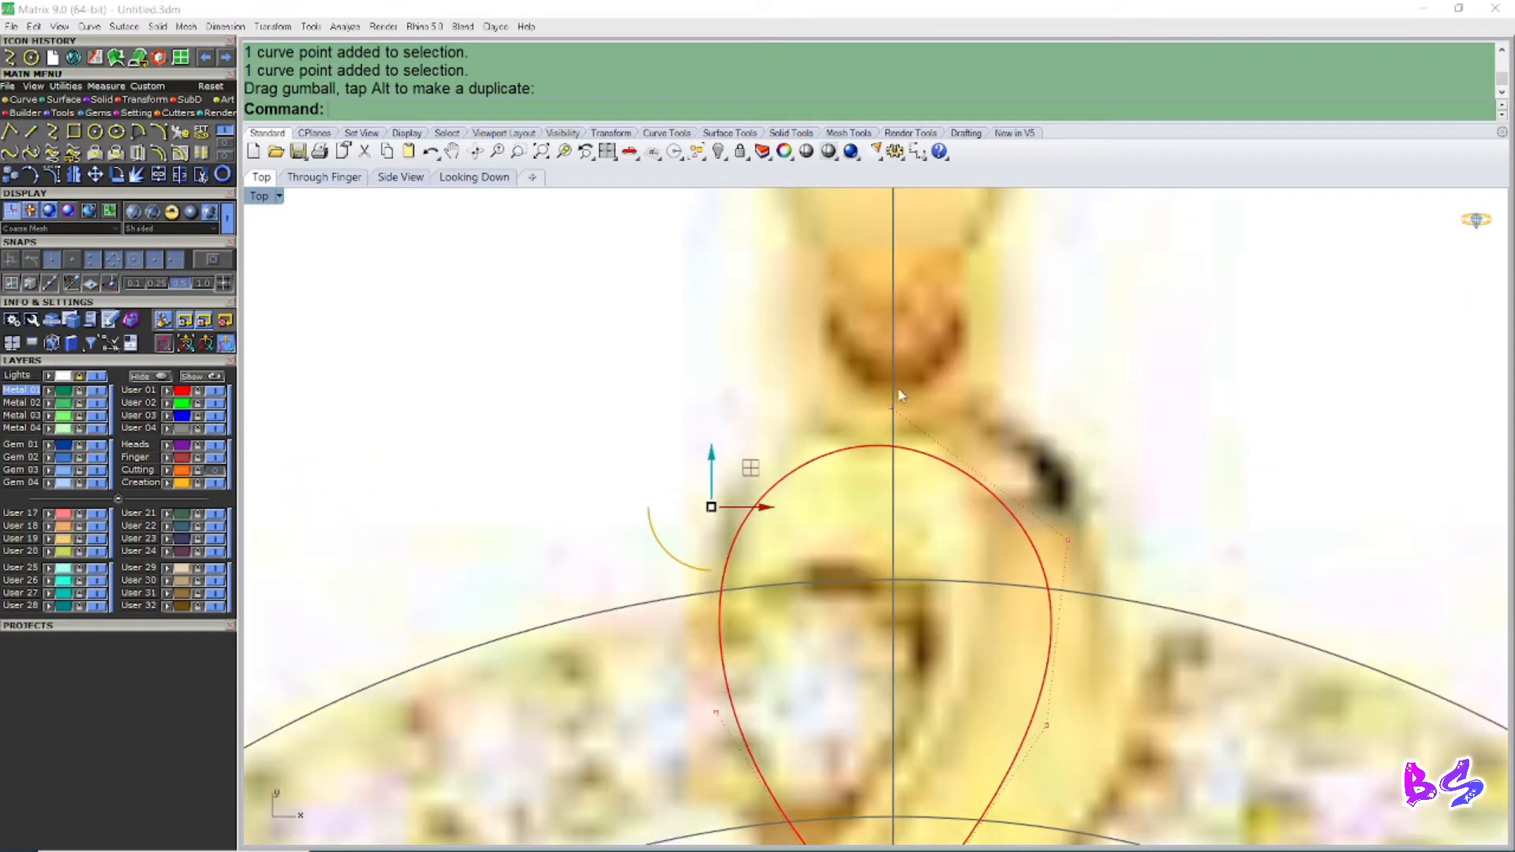
Step: Move the top loop's topmost and upper left control points to round its crown over the reference
{"action": "left_click", "coordinate": [894, 409]}
{"action": "left_click_drag", "start_coordinate": [933, 370], "coordinate": [952, 398]}
{"action": "scroll", "coordinate": [933, 401], "scroll_direction": "down", "scroll_amount": 6}
{"action": "right_click_drag", "start_coordinate": [918, 439], "coordinate": [914, 409]}
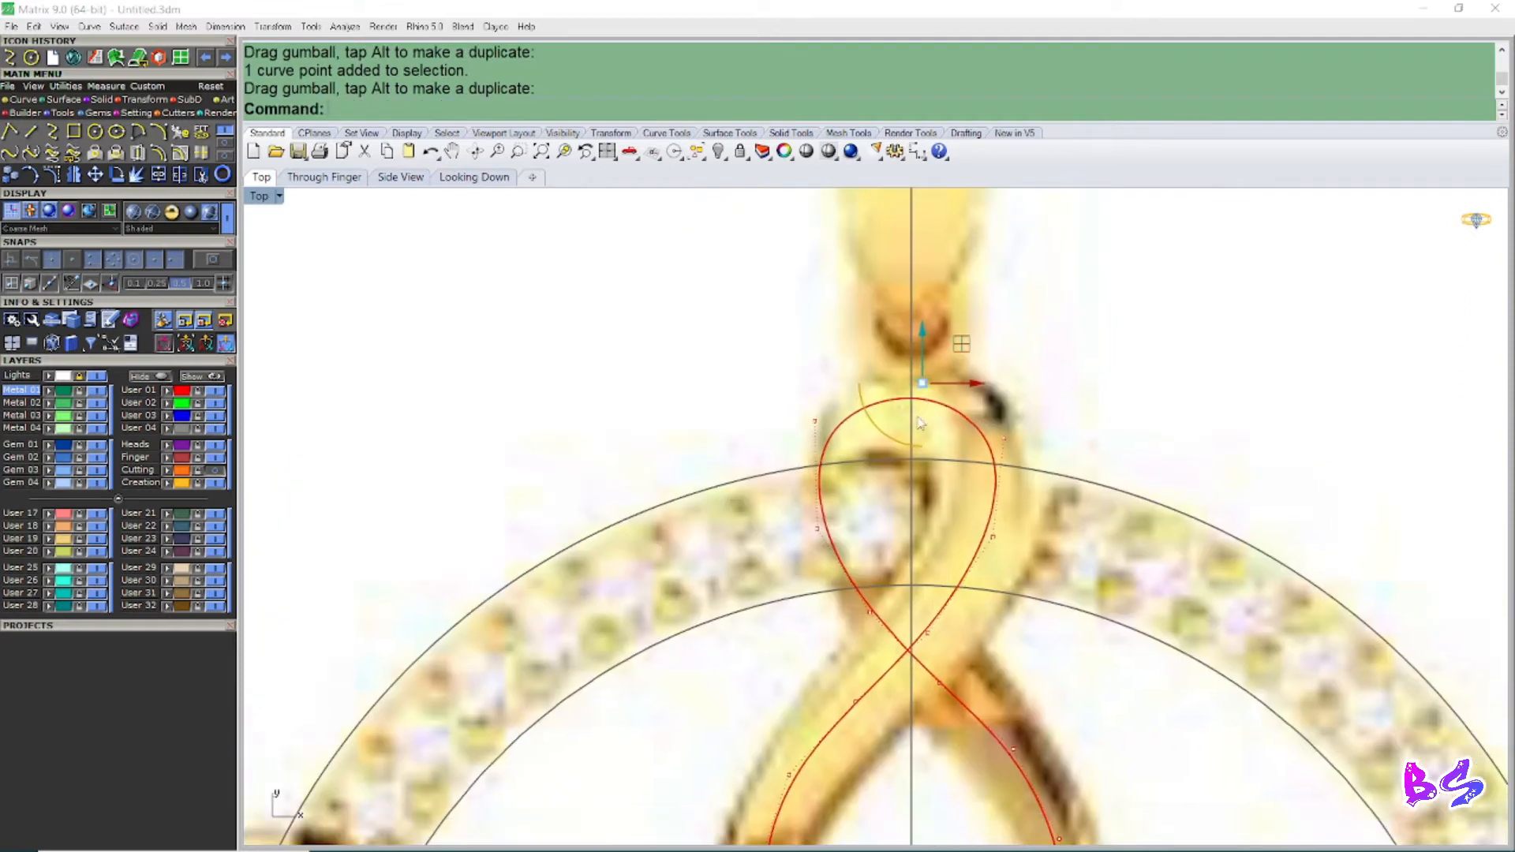
{"action": "scroll", "coordinate": [822, 403], "scroll_direction": "up", "scroll_amount": 2}
{"action": "left_click", "coordinate": [827, 409]}
{"action": "left_click_drag", "start_coordinate": [826, 409], "coordinate": [869, 382]}
{"action": "scroll", "coordinate": [867, 394], "scroll_direction": "down", "scroll_amount": 4}
{"action": "scroll", "coordinate": [908, 343], "scroll_direction": "up", "scroll_amount": 3}
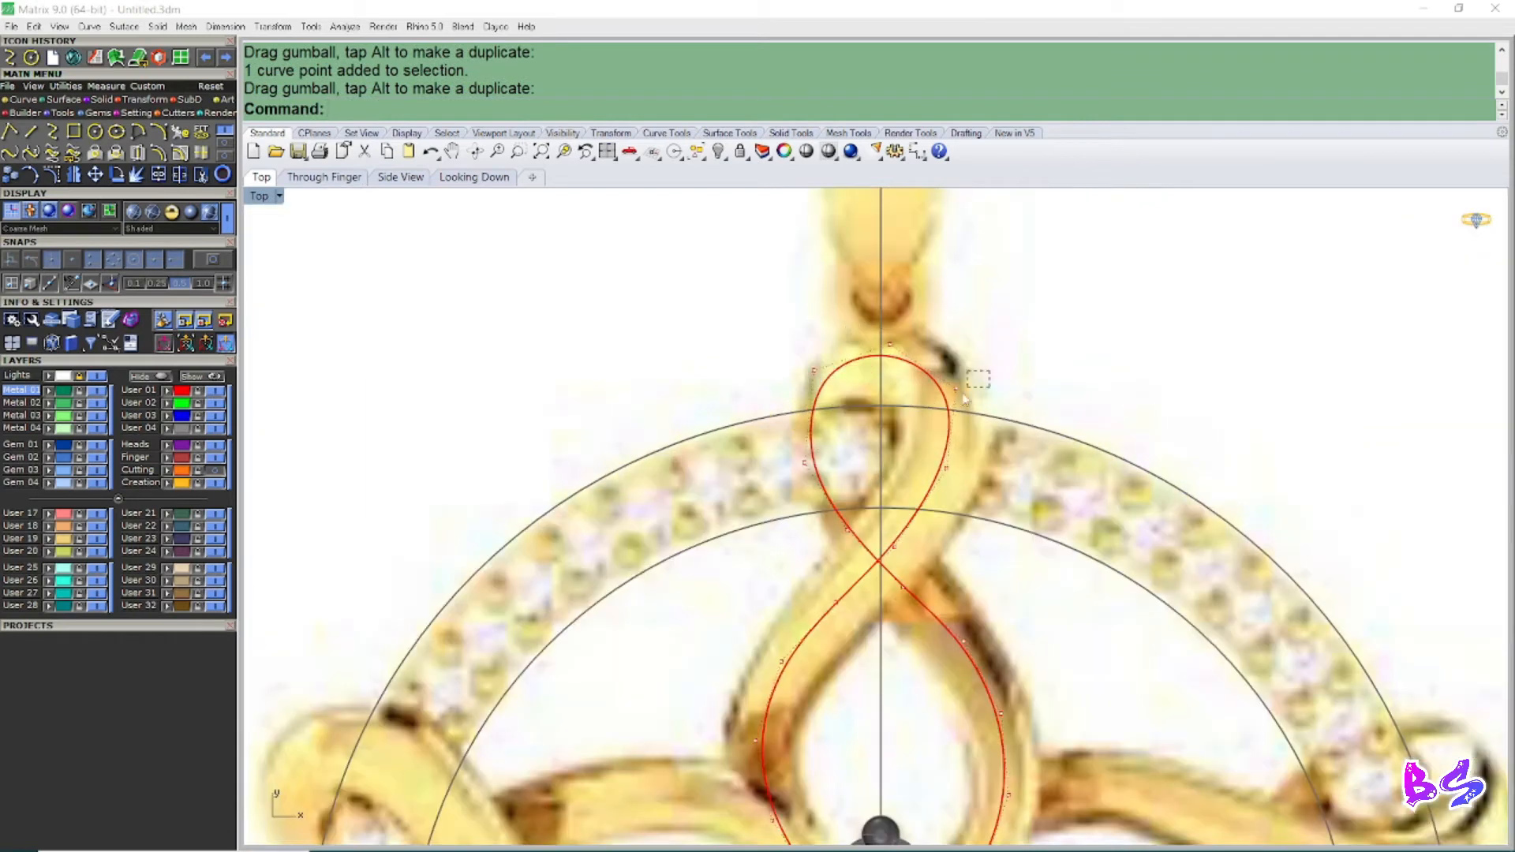
Step: Reposition the top loop's upper right control point so its right side follows the reference wire
{"action": "left_click", "coordinate": [963, 387]}
{"action": "left_click_drag", "start_coordinate": [989, 355], "coordinate": [983, 339]}
{"action": "scroll", "coordinate": [975, 339], "scroll_direction": "down", "scroll_amount": 3}
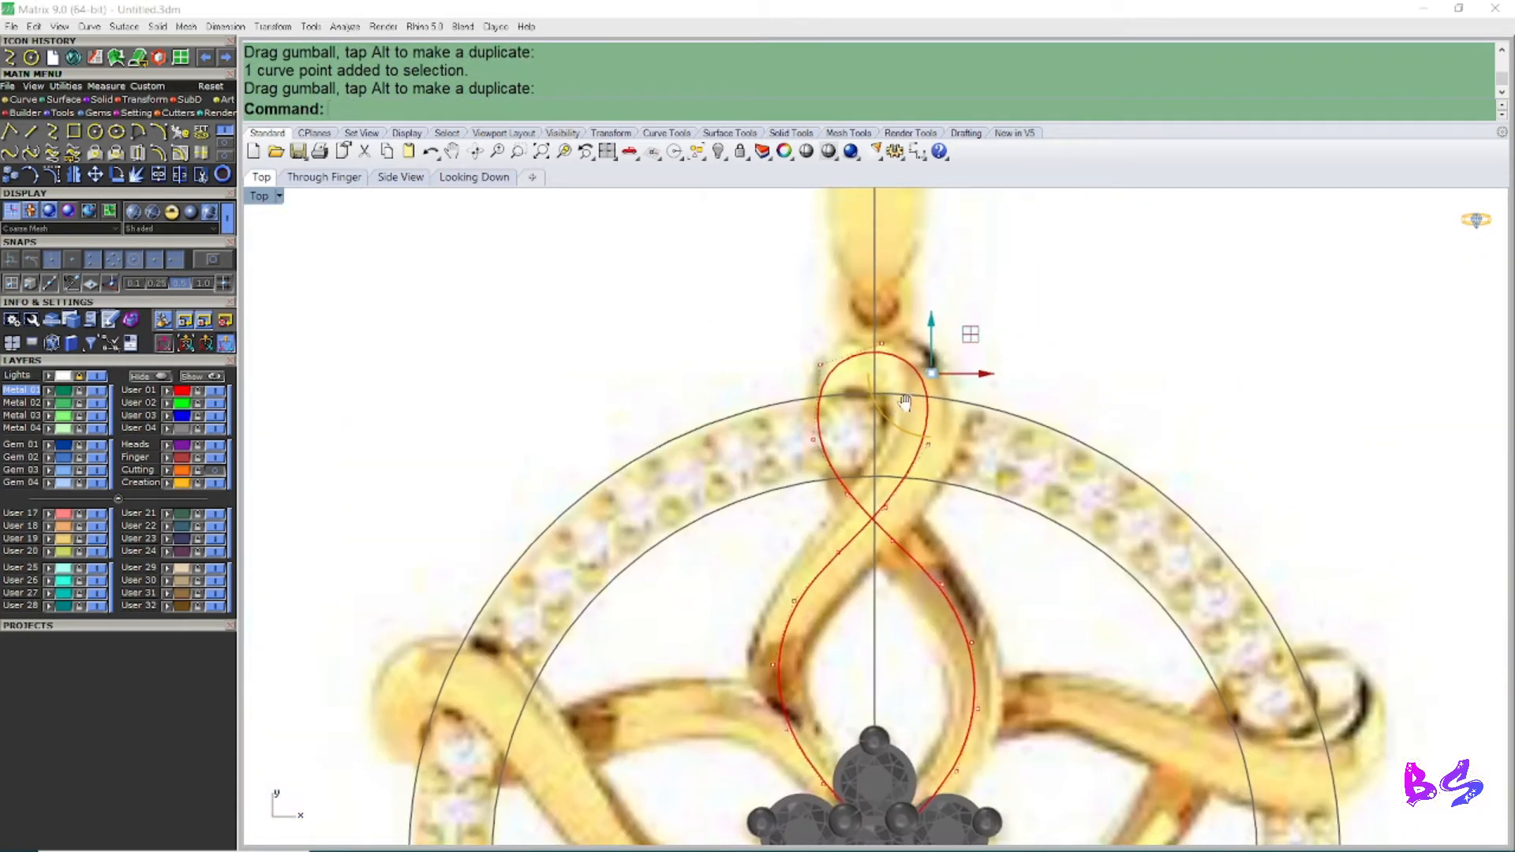
{"action": "scroll", "coordinate": [846, 347], "scroll_direction": "up", "scroll_amount": 3}
{"action": "scroll", "coordinate": [915, 341], "scroll_direction": "down", "scroll_amount": 3}
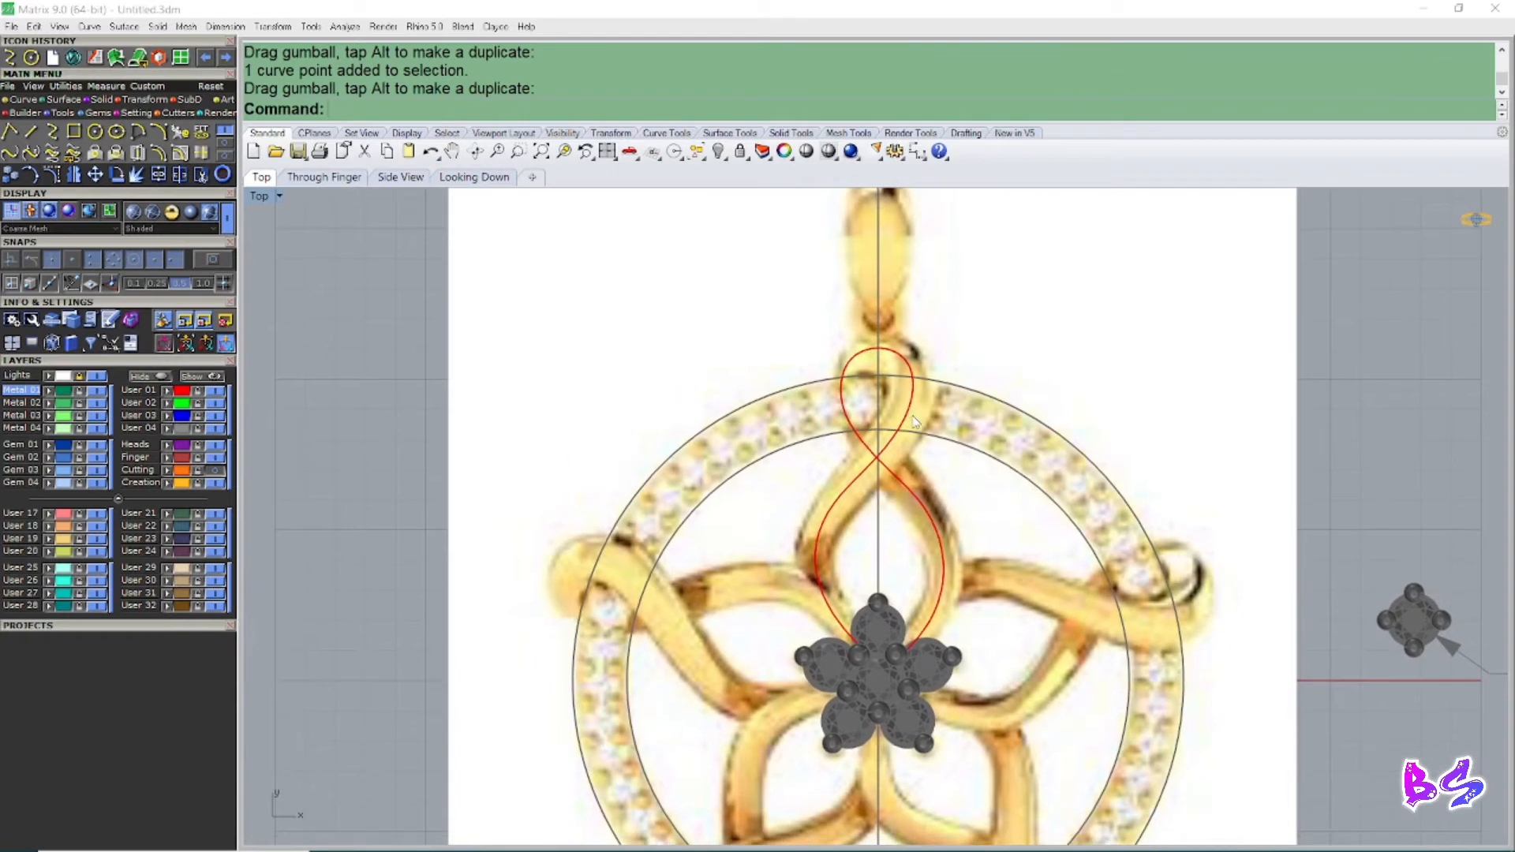
Step: Smooth the petal curve with Fair at a tolerance of 0.01
{"action": "left_click", "coordinate": [920, 474]}
{"action": "type", "text": "Fair"}
{"action": "key", "text": "Return"}
{"action": "right_click_drag", "start_coordinate": [973, 414], "coordinate": [967, 379]}
{"action": "type", "text": ".01"}
{"action": "key", "text": "Return"}
{"action": "key", "text": "Return"}
{"action": "key", "text": "Return"}
{"action": "scroll", "coordinate": [908, 477], "scroll_direction": "down", "scroll_amount": 2}
{"action": "scroll", "coordinate": [908, 478], "scroll_direction": "up", "scroll_amount": 4}
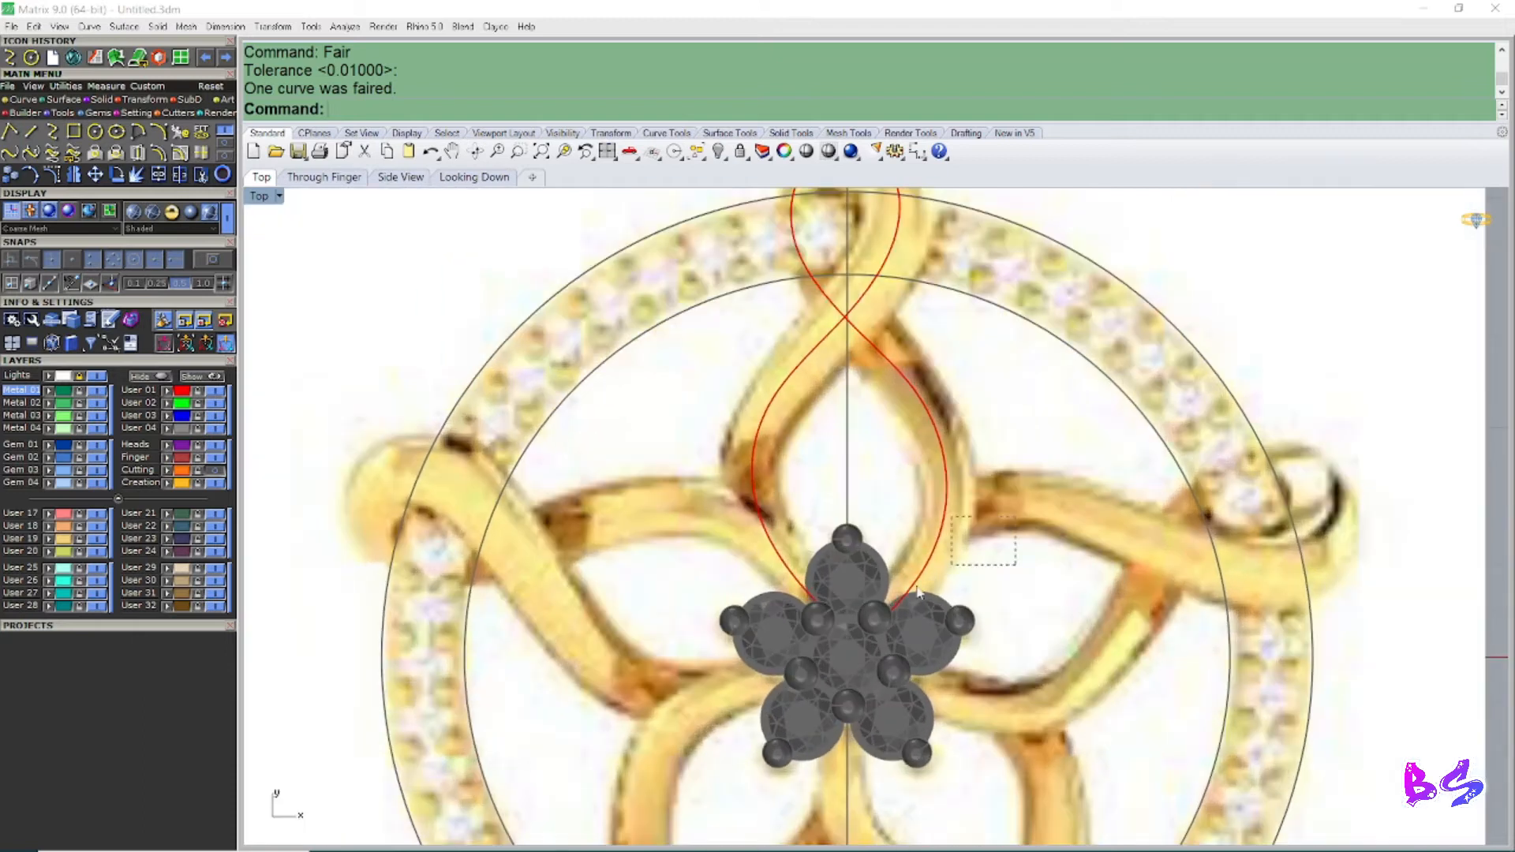
Step: Split the petal curve at a point on its lower right end inside the gem cluster and delete the overhanging piece
{"action": "left_click", "coordinate": [882, 584]}
{"action": "type", "text": "S"}
{"action": "key", "text": "Return"}
{"action": "type", "text": "p"}
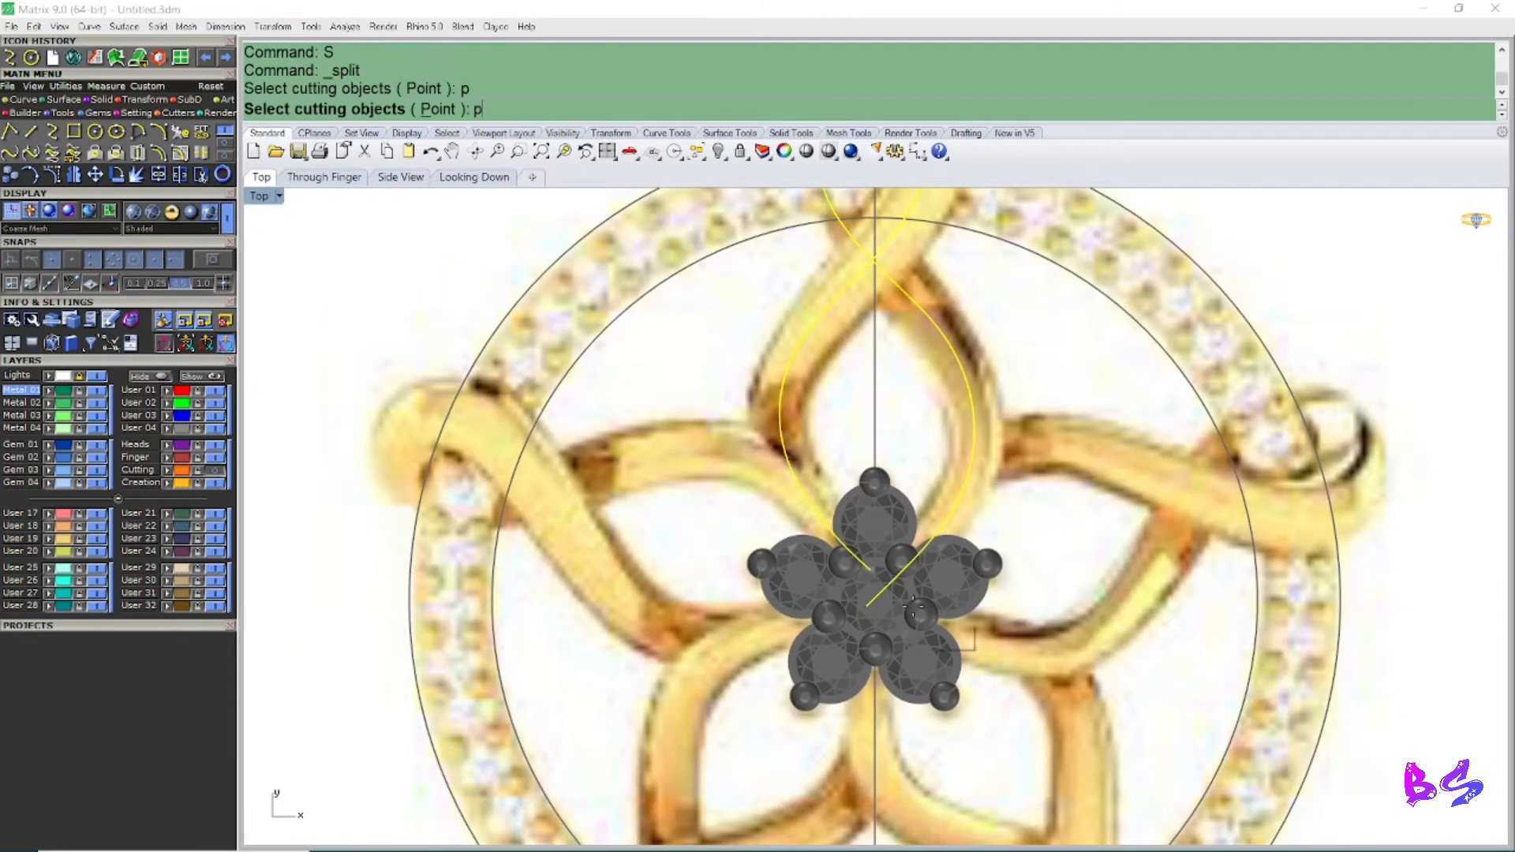
{"action": "key", "text": "Return"}
{"action": "scroll", "coordinate": [920, 604], "scroll_direction": "up", "scroll_amount": 2}
{"action": "left_click", "coordinate": [900, 566]}
{"action": "key", "text": "Return"}
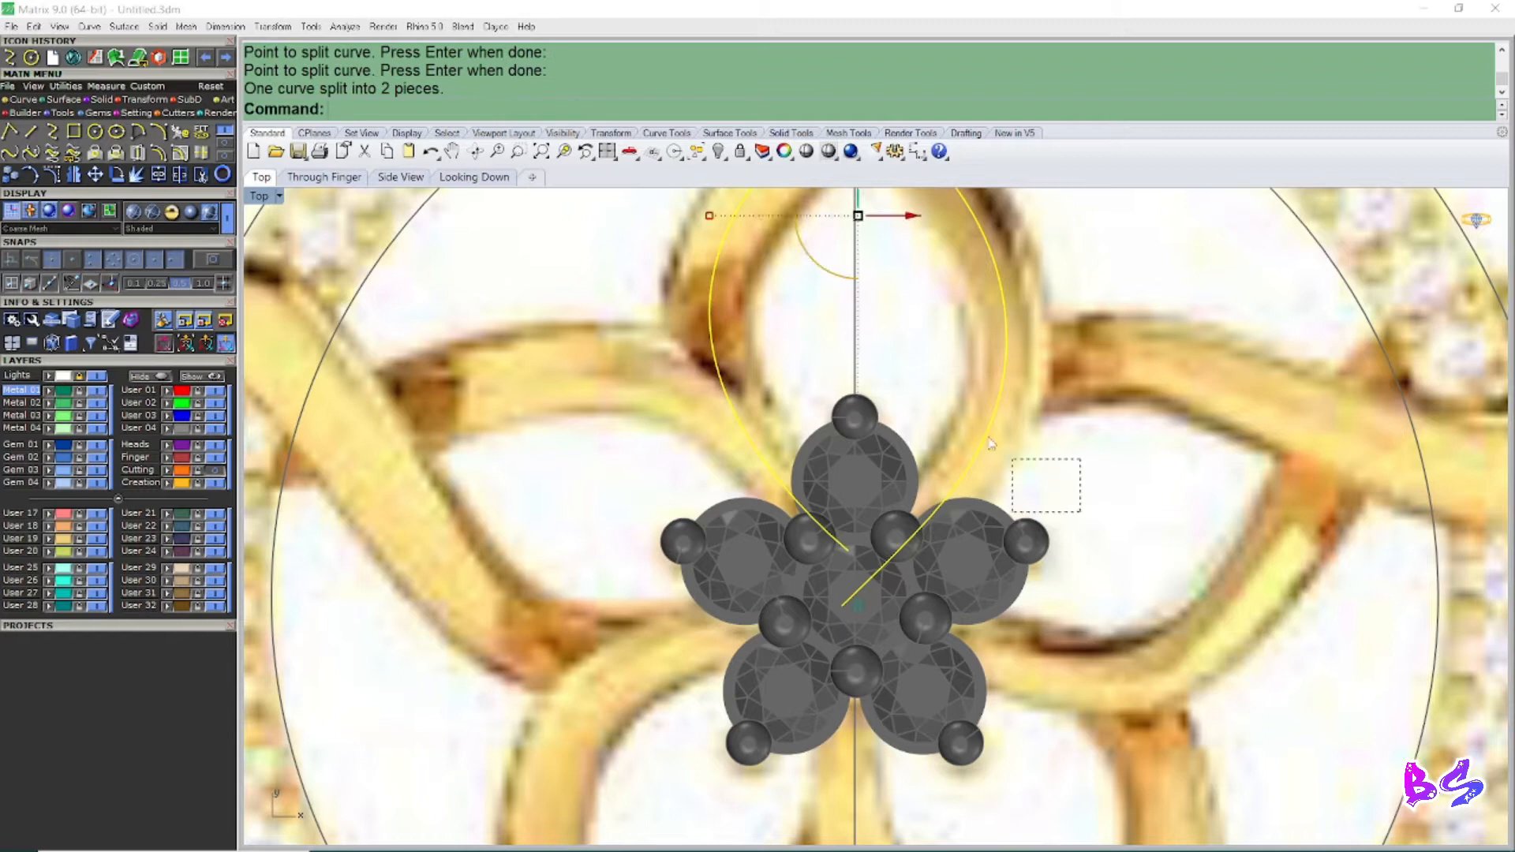
{"action": "left_click", "coordinate": [971, 434], "text": "ctrl"}
{"action": "scroll", "coordinate": [954, 433], "scroll_direction": "down", "scroll_amount": 3}
{"action": "key", "text": "End"}
{"action": "key", "text": "Delete"}
Step: Split the petal curve at a point on its lower left end inside the cluster and delete the leftover piece
{"action": "scroll", "coordinate": [897, 439], "scroll_direction": "up", "scroll_amount": 2}
{"action": "left_click", "coordinate": [922, 506]}
{"action": "key", "text": "End"}
{"action": "scroll", "coordinate": [924, 502], "scroll_direction": "up", "scroll_amount": 3}
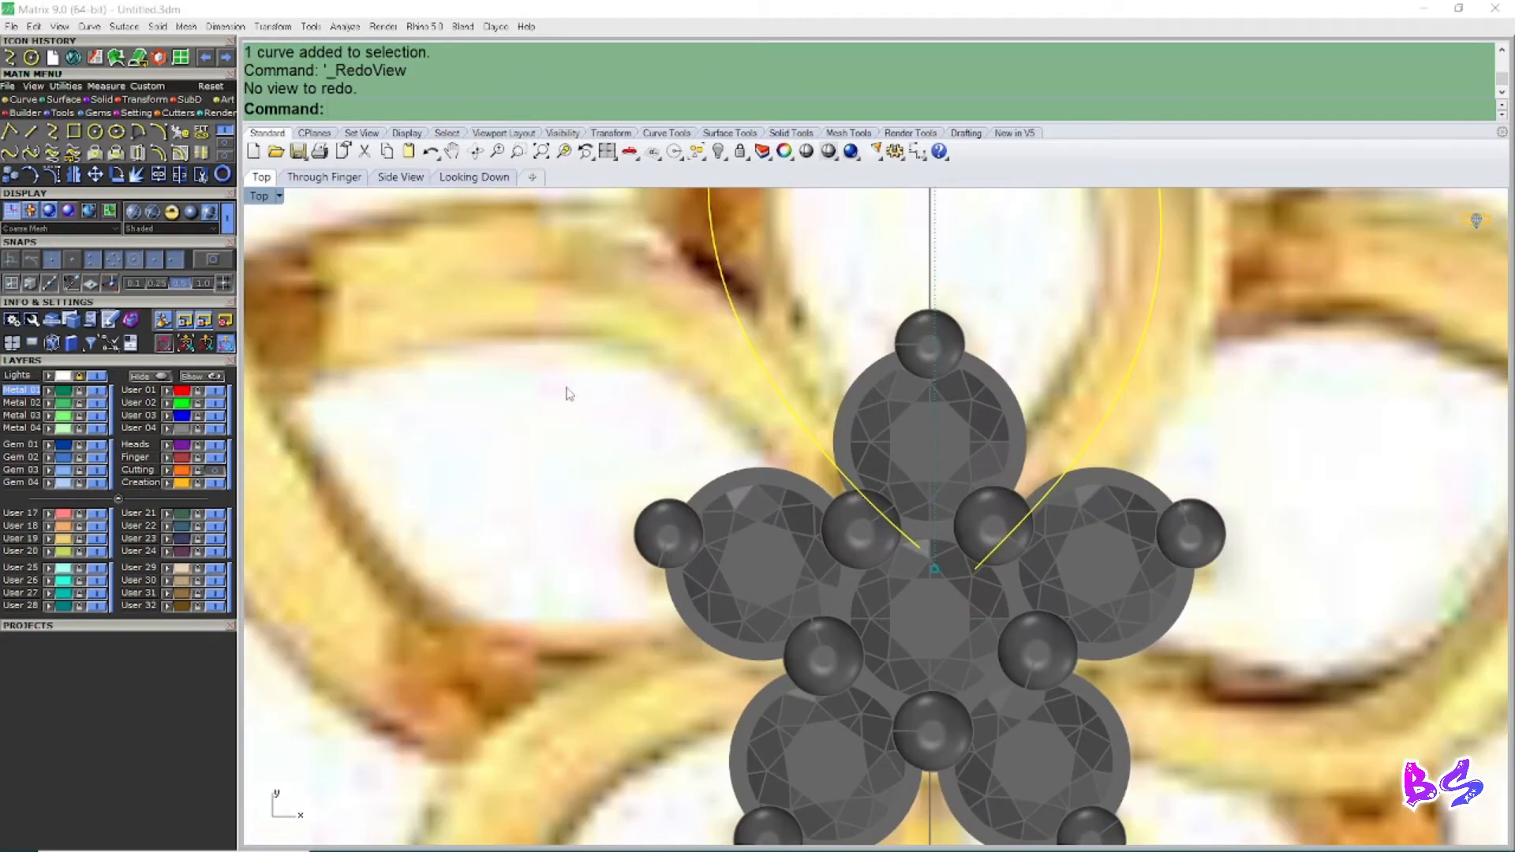
{"action": "type", "text": "S"}
{"action": "key", "text": "Return"}
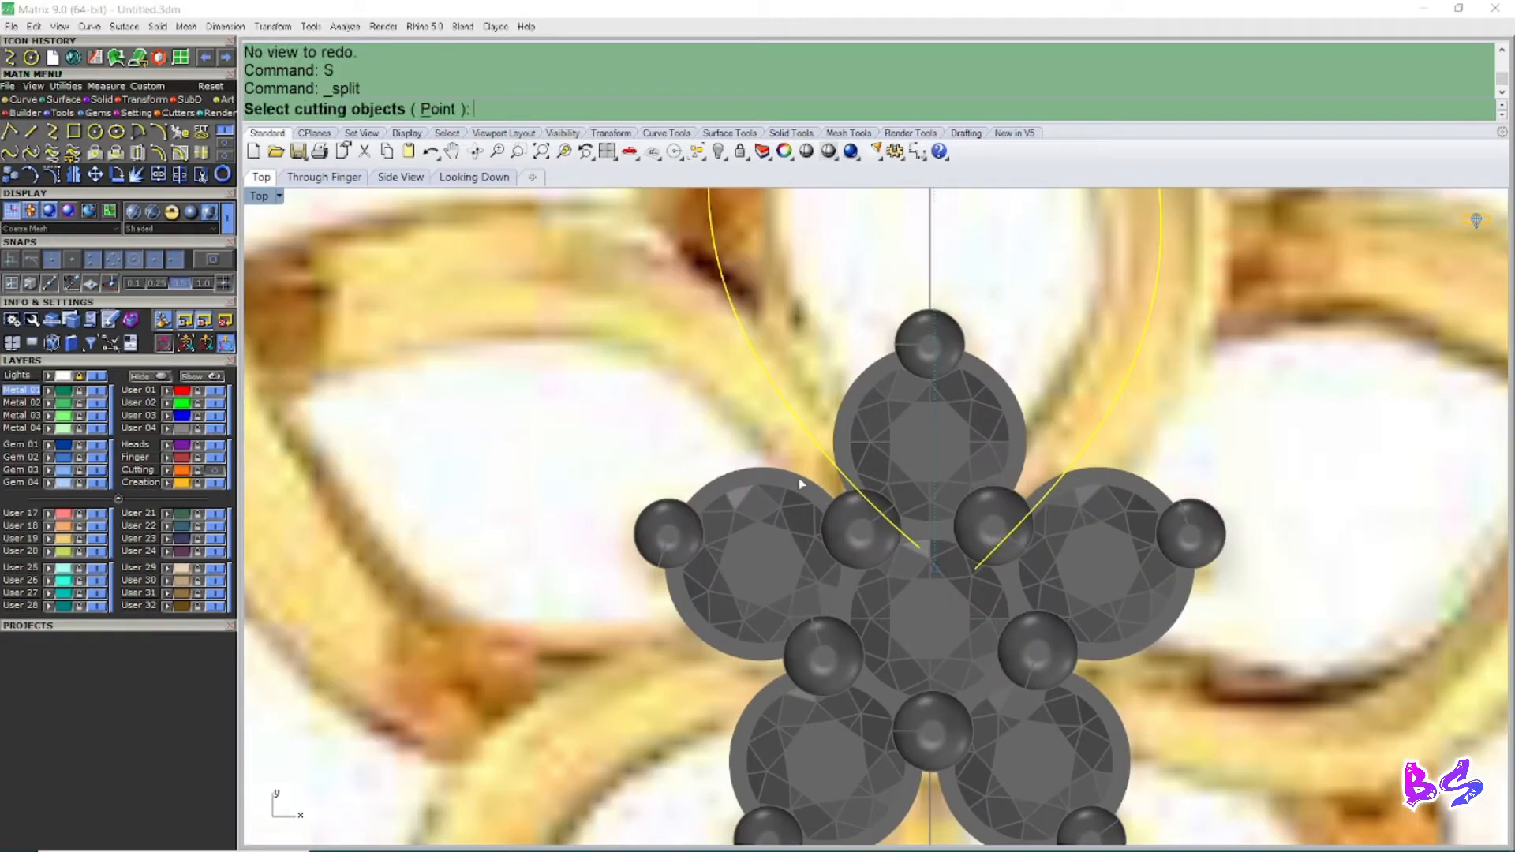
{"action": "scroll", "coordinate": [891, 505], "scroll_direction": "up", "scroll_amount": 1}
{"action": "left_click", "coordinate": [440, 109]}
{"action": "left_click", "coordinate": [923, 531]}
{"action": "key", "text": "Return"}
{"action": "scroll", "coordinate": [694, 469], "scroll_direction": "down", "scroll_amount": 6}
{"action": "key", "text": "Delete"}
{"action": "scroll", "coordinate": [694, 469], "scroll_direction": "down", "scroll_amount": 3}
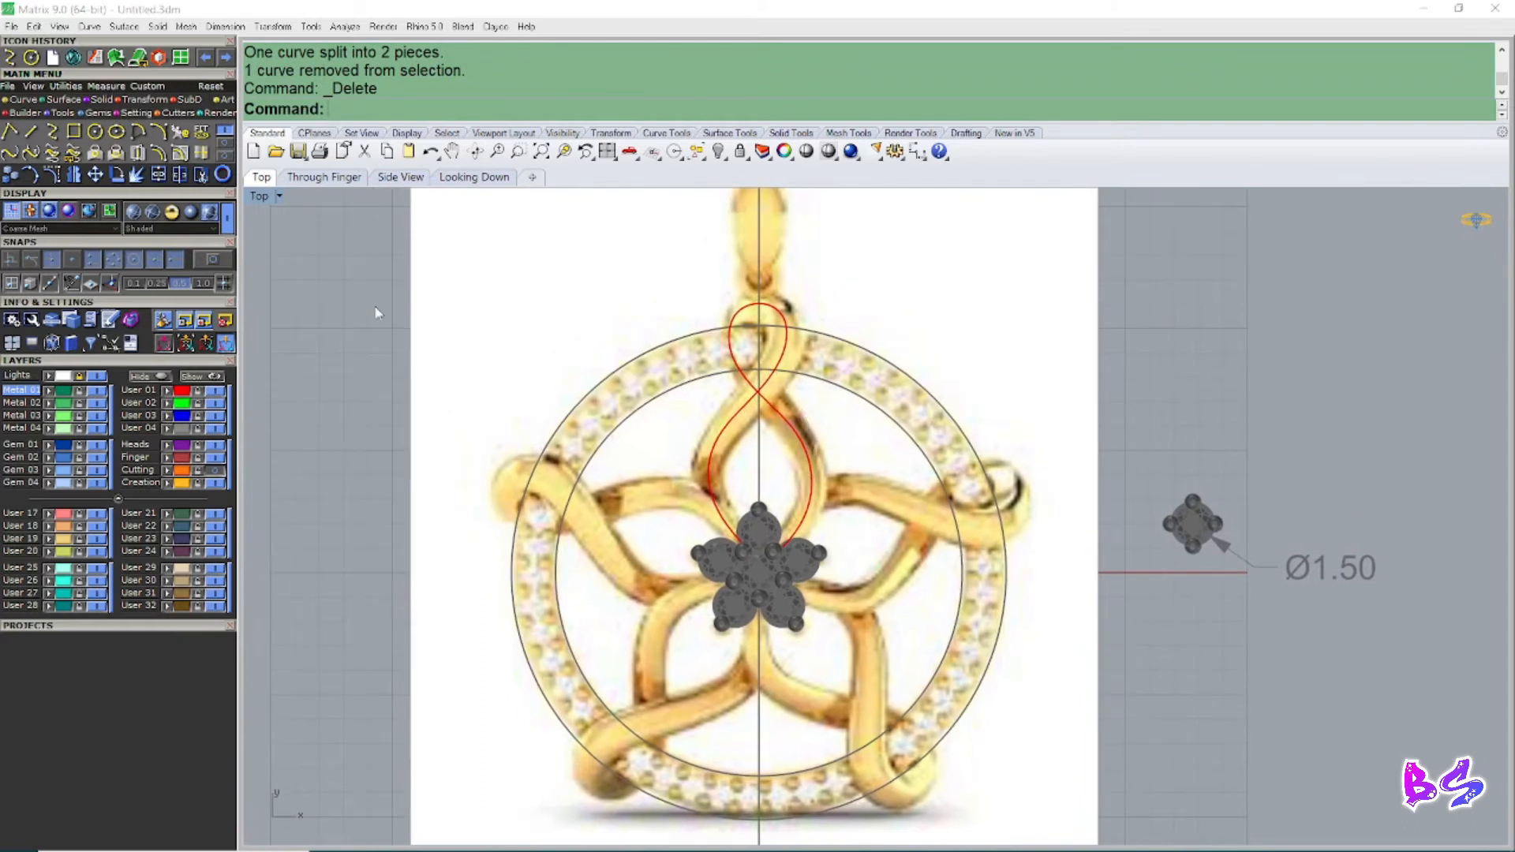
Step: Examine the petal curve and gem cluster in perspective without the reference image, and again from above with it
{"action": "left_click", "coordinate": [98, 375]}
{"action": "right_click_drag", "start_coordinate": [650, 363], "coordinate": [727, 362]}
{"action": "key", "text": "F4"}
{"action": "right_click_drag", "start_coordinate": [856, 430], "coordinate": [771, 453]}
{"action": "scroll", "coordinate": [970, 490], "scroll_direction": "up", "scroll_amount": 5}
{"action": "right_click_drag", "start_coordinate": [979, 474], "coordinate": [1031, 518]}
{"action": "key", "text": "F1"}
{"action": "right_click_drag", "start_coordinate": [959, 398], "coordinate": [927, 491]}
{"action": "left_click", "coordinate": [99, 377]}
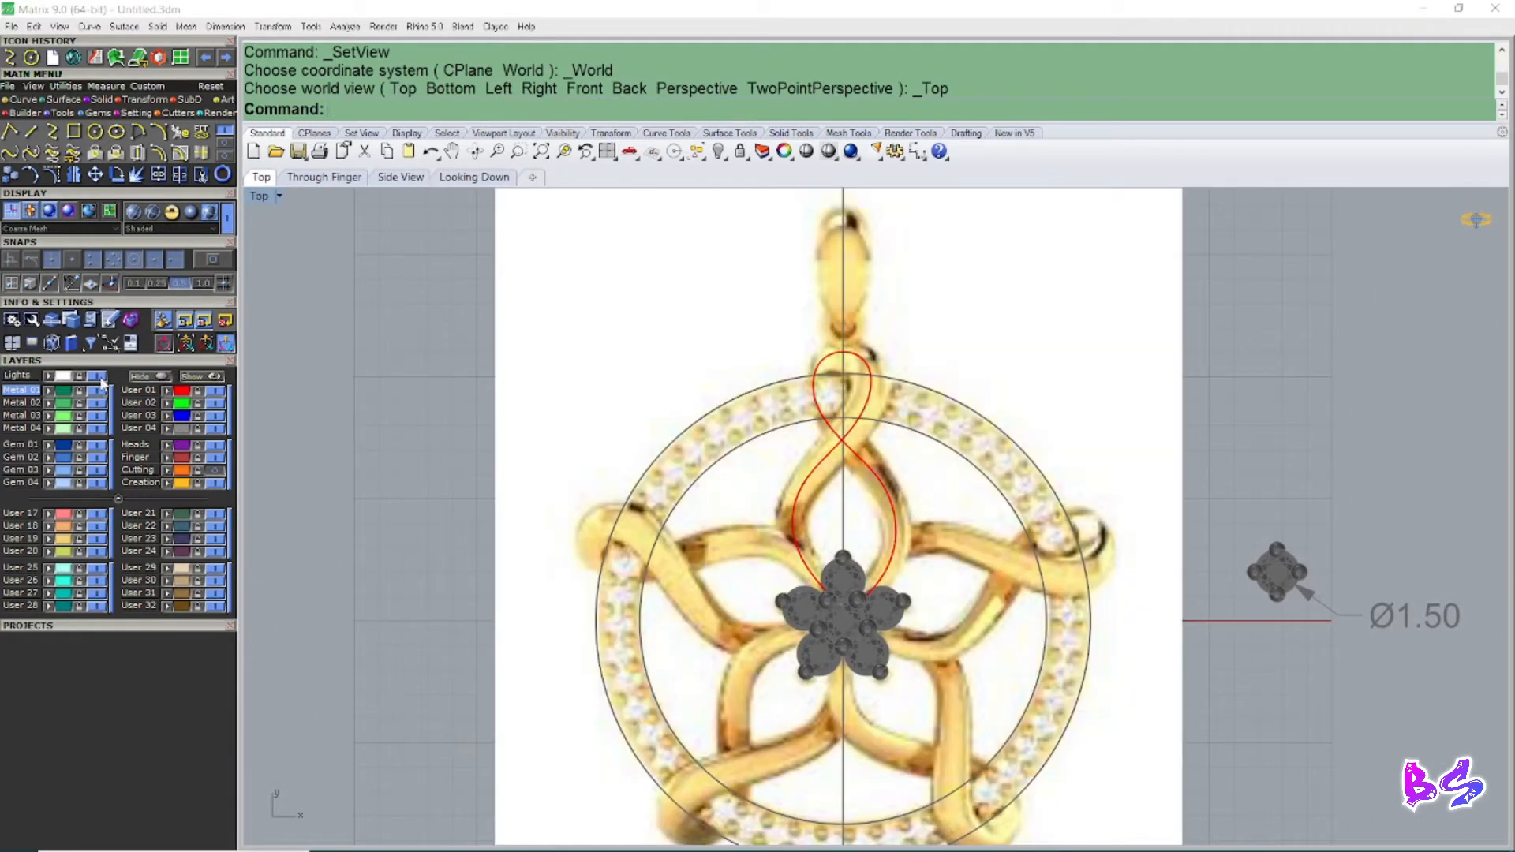
Step: Turn off the Lights layer holding the reference, unlock all objects and hide everything except the petal curve
{"action": "left_click", "coordinate": [101, 381]}
{"action": "key", "text": "F4"}
{"action": "scroll", "coordinate": [912, 608], "scroll_direction": "up", "scroll_amount": 3}
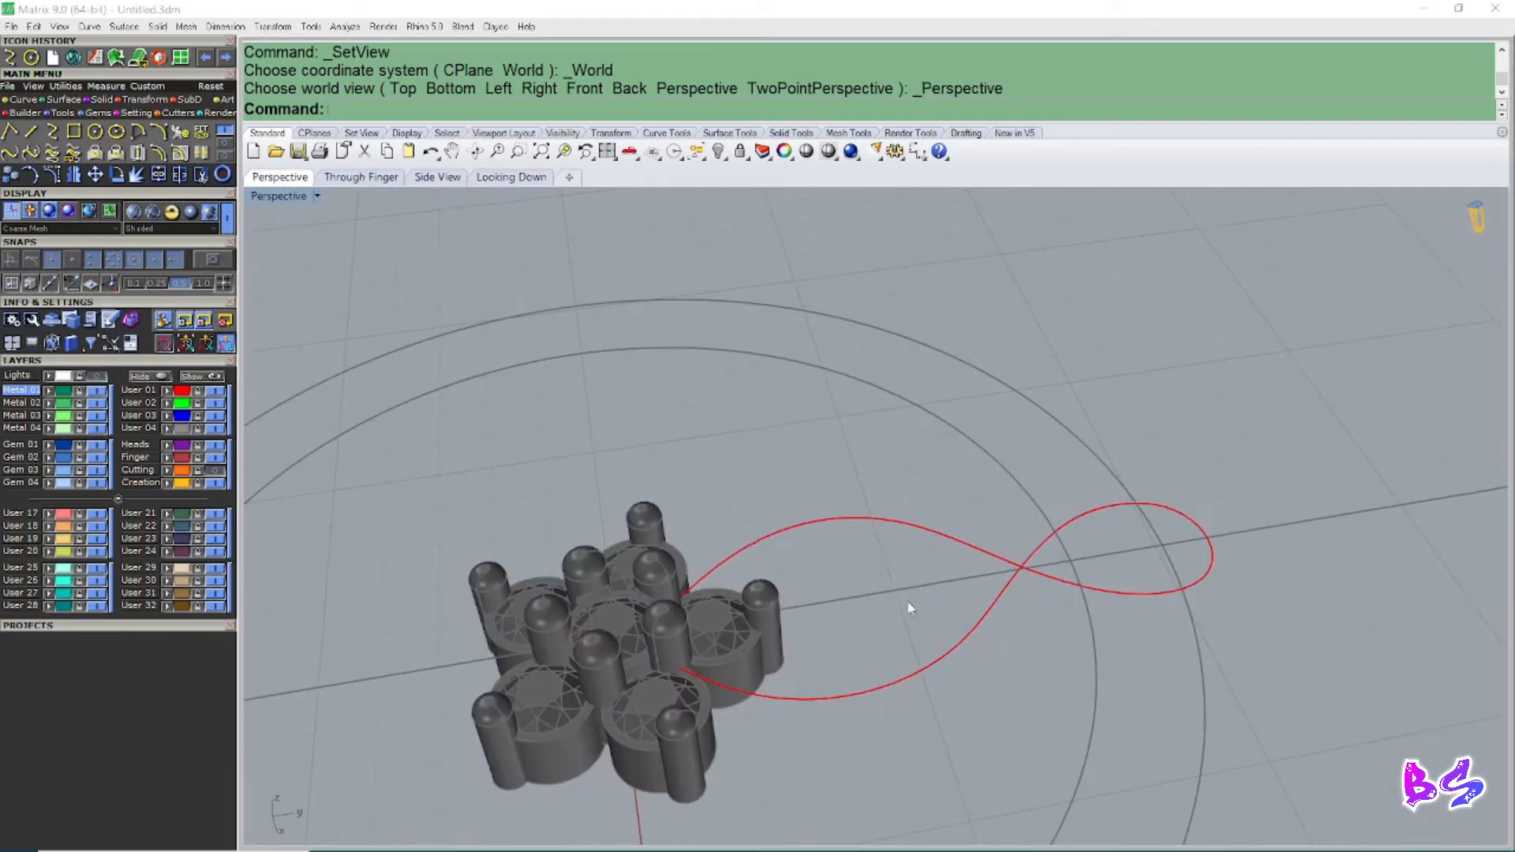
{"action": "scroll", "coordinate": [875, 563], "scroll_direction": "down", "scroll_amount": 3}
{"action": "scroll", "coordinate": [836, 476], "scroll_direction": "down", "scroll_amount": 4}
{"action": "right_click_drag", "start_coordinate": [836, 477], "coordinate": [849, 508]}
{"action": "scroll", "coordinate": [870, 560], "scroll_direction": "up", "scroll_amount": 4}
{"action": "left_click", "coordinate": [863, 484]}
{"action": "type", "text": "UL"}
{"action": "key", "text": "Return"}
{"action": "type", "text": "IN"}
{"action": "key", "text": "Return"}
{"action": "key", "text": "ctrl+h"}
Step: Measure the petal wire's width beside the gem cluster on the reference picture using an aligned dimension
{"action": "right_click_drag", "start_coordinate": [808, 555], "coordinate": [910, 551]}
{"action": "scroll", "coordinate": [873, 570], "scroll_direction": "up", "scroll_amount": 5}
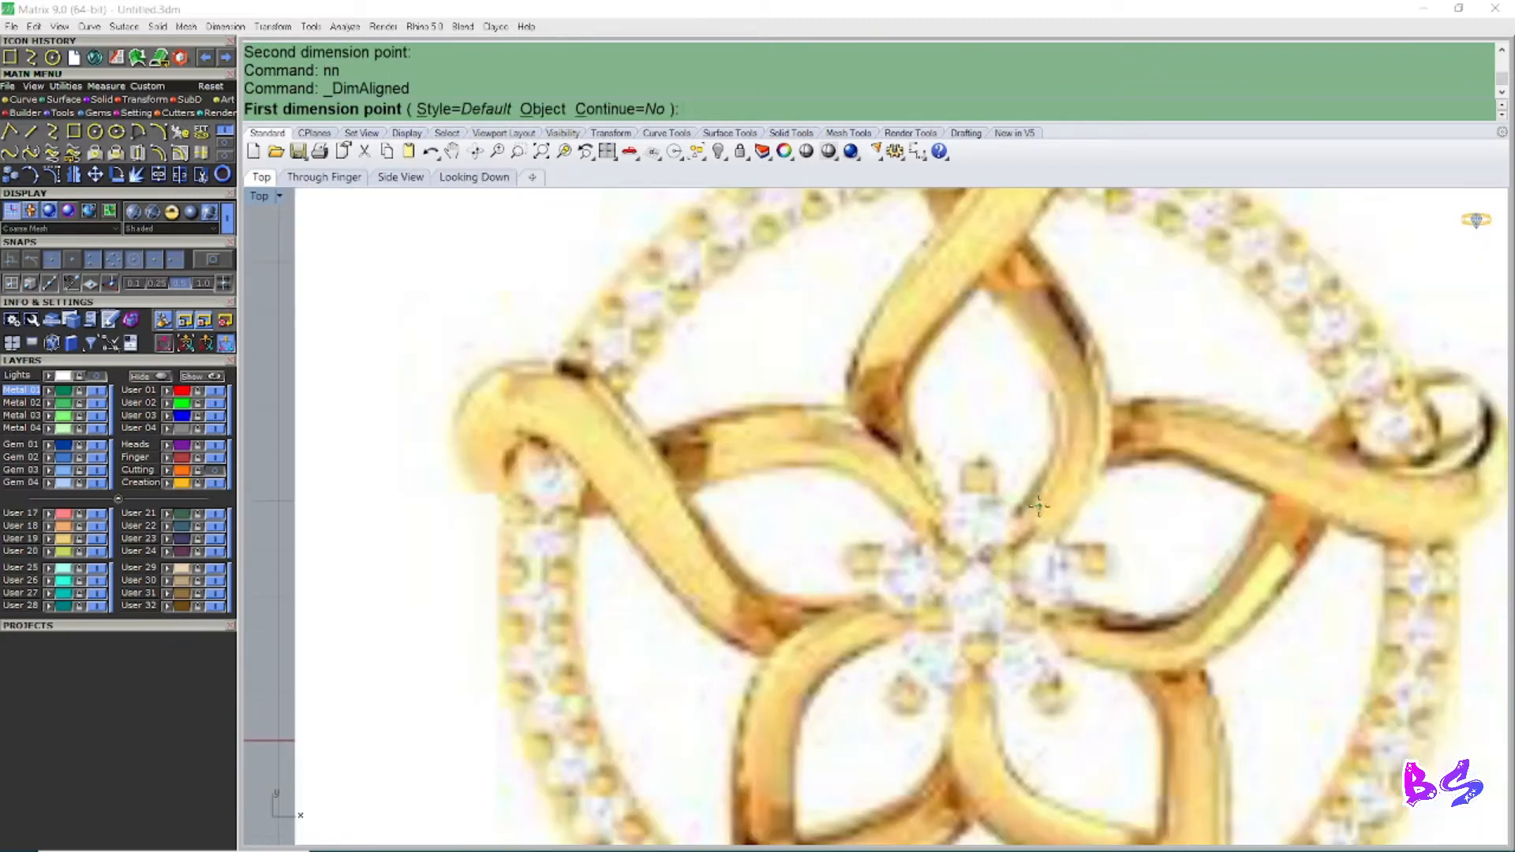
{"action": "left_click", "coordinate": [1028, 495]}
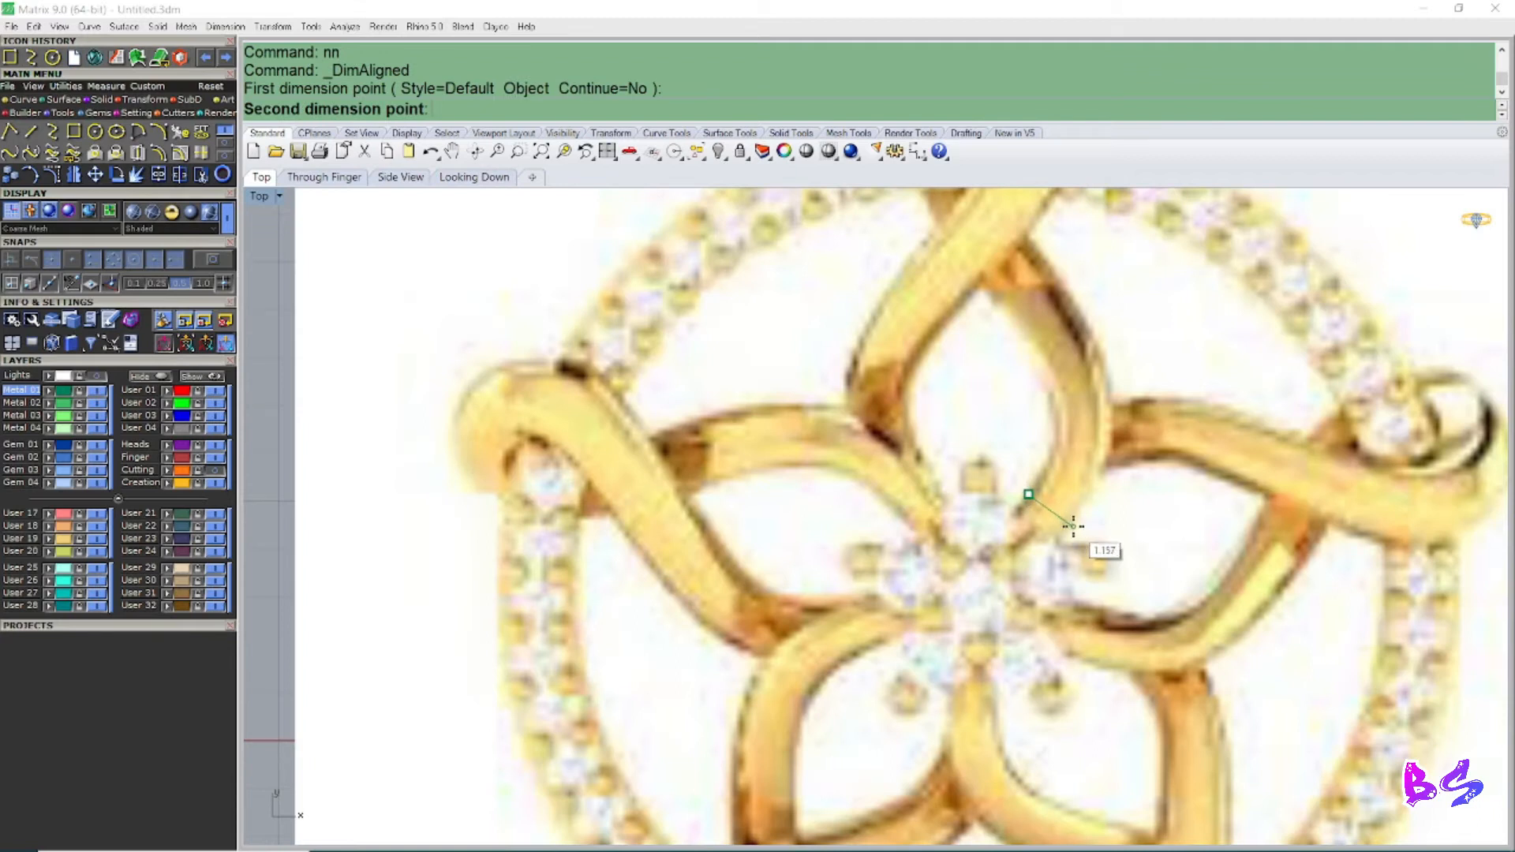
{"action": "key", "text": "Escape"}
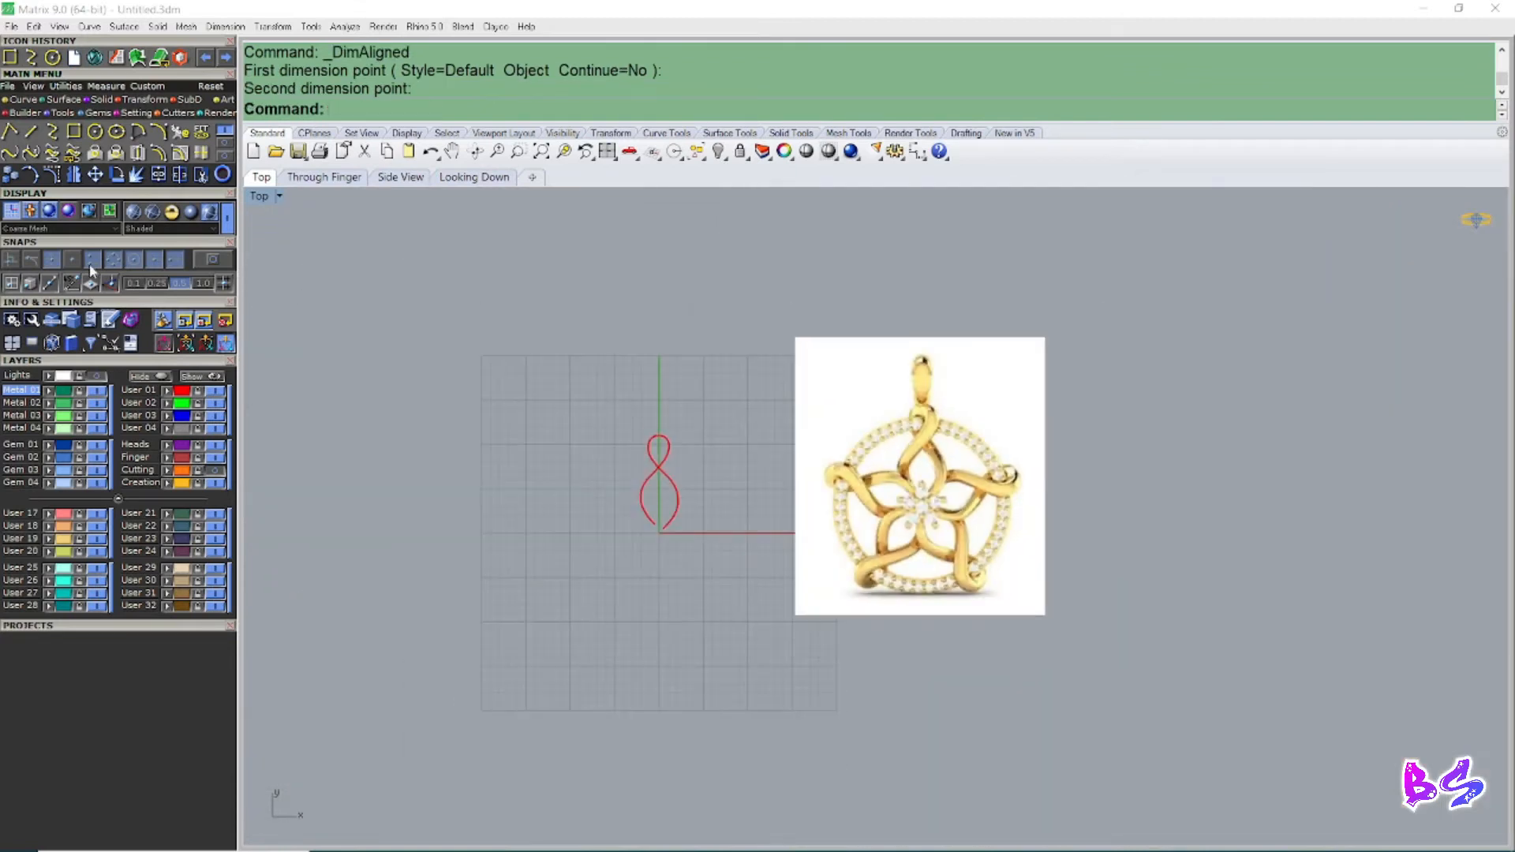
Step: Draw a 1.2 by 1.2 square from its centre, just below the petal curve's open ends in the top view
{"action": "right_click_drag", "start_coordinate": [499, 484], "coordinate": [535, 484]}
{"action": "type", "text": "c"}
{"action": "key", "text": "Return"}
{"action": "scroll", "coordinate": [613, 525], "scroll_direction": "up", "scroll_amount": 6}
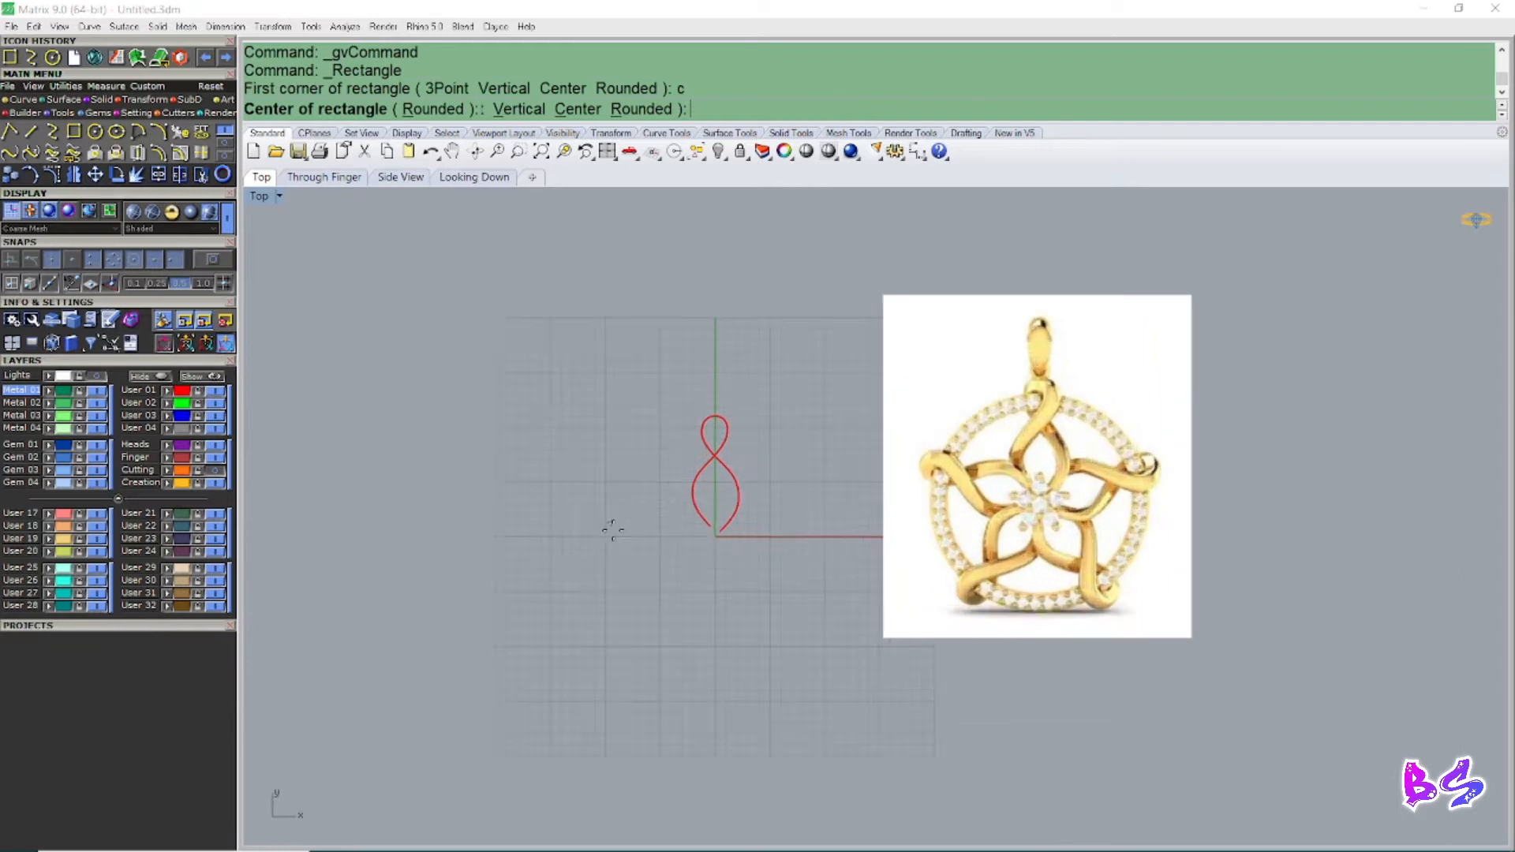
{"action": "left_click", "coordinate": [749, 612]}
{"action": "scroll", "coordinate": [772, 606], "scroll_direction": "up", "scroll_amount": 2}
{"action": "type", "text": "1"}
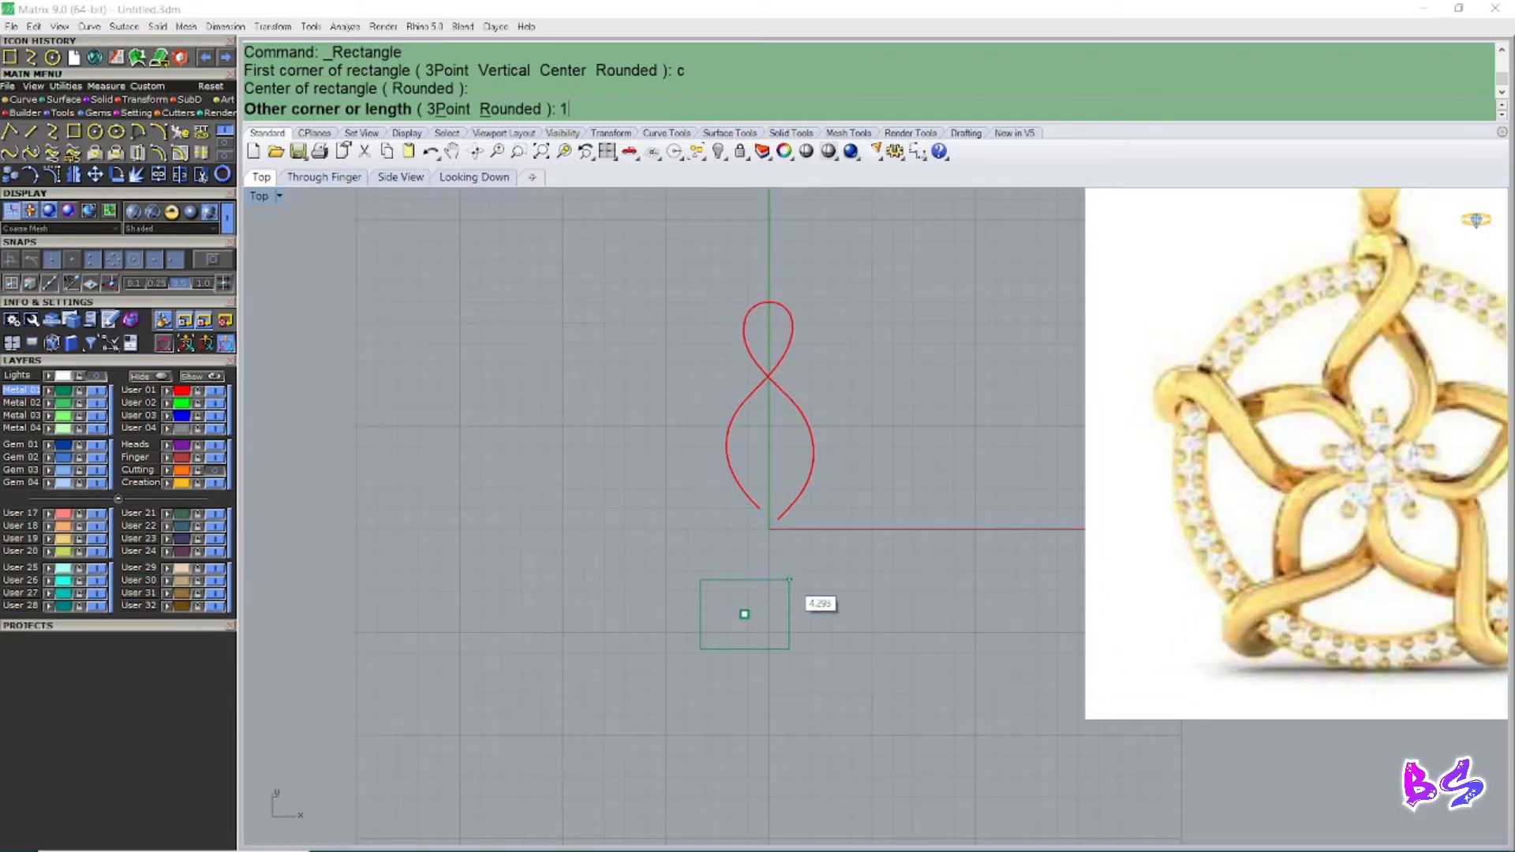
{"action": "type", "text": ".2"}
{"action": "key", "text": "Return"}
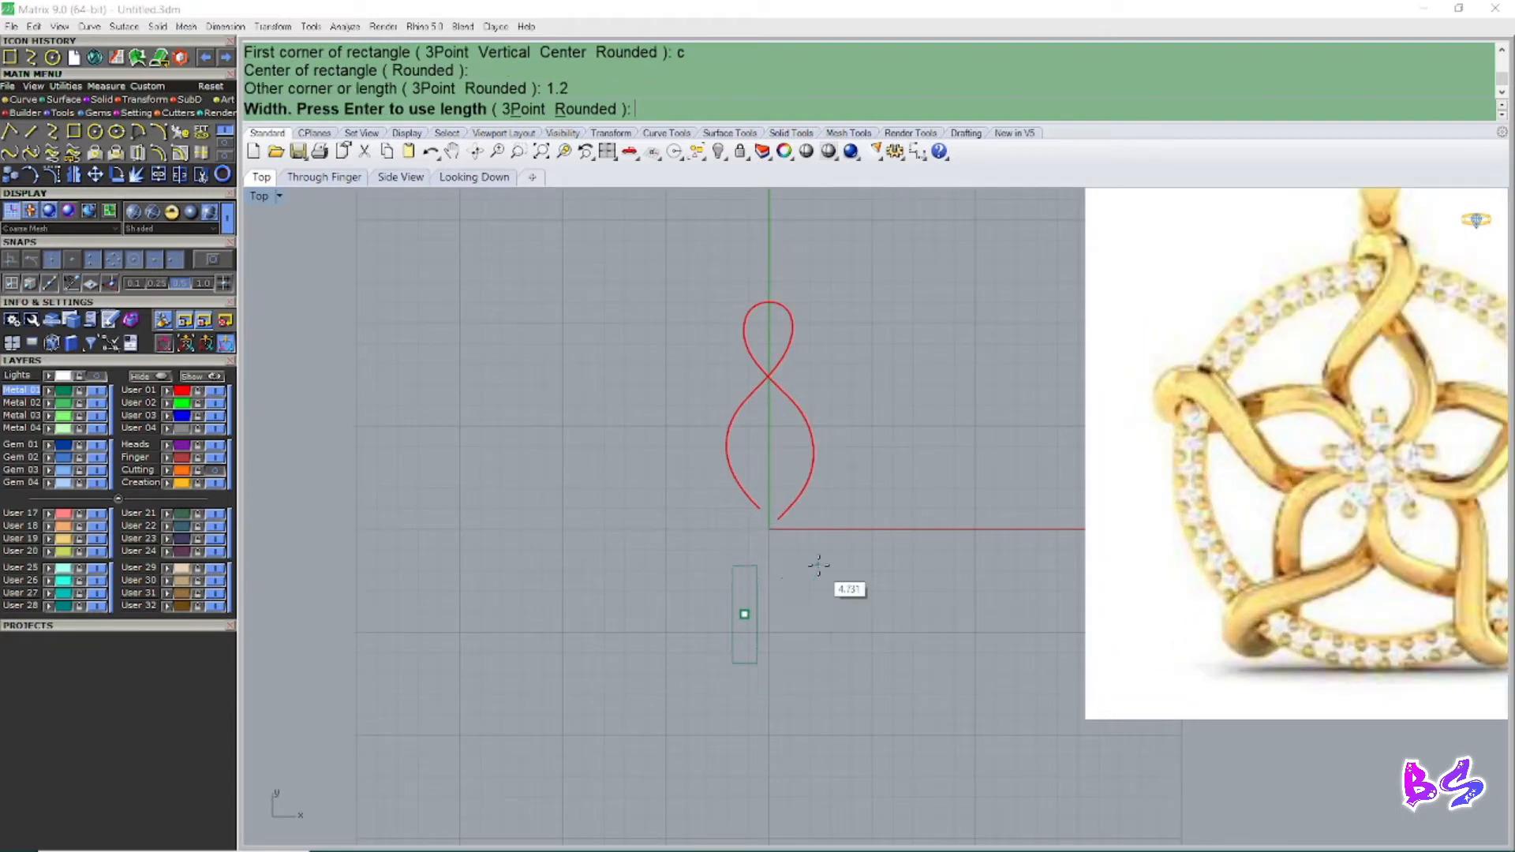
{"action": "key", "text": "Return"}
{"action": "scroll", "coordinate": [771, 596], "scroll_direction": "down", "scroll_amount": 2}
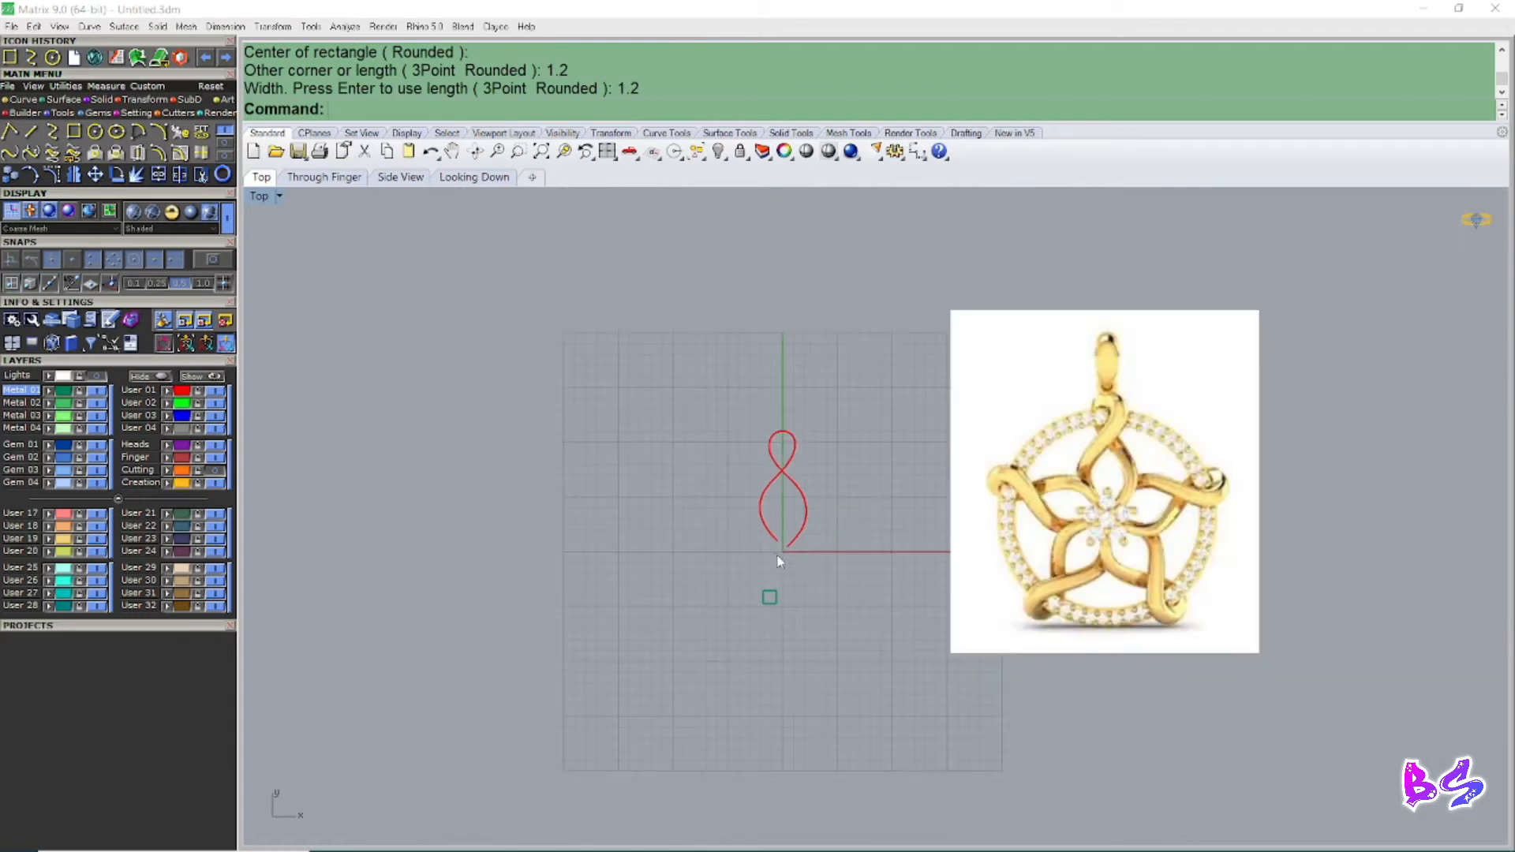
Step: Try to fillet the square's upper left corner with a radius of 0.5
{"action": "scroll", "coordinate": [774, 603], "scroll_direction": "up", "scroll_amount": 5}
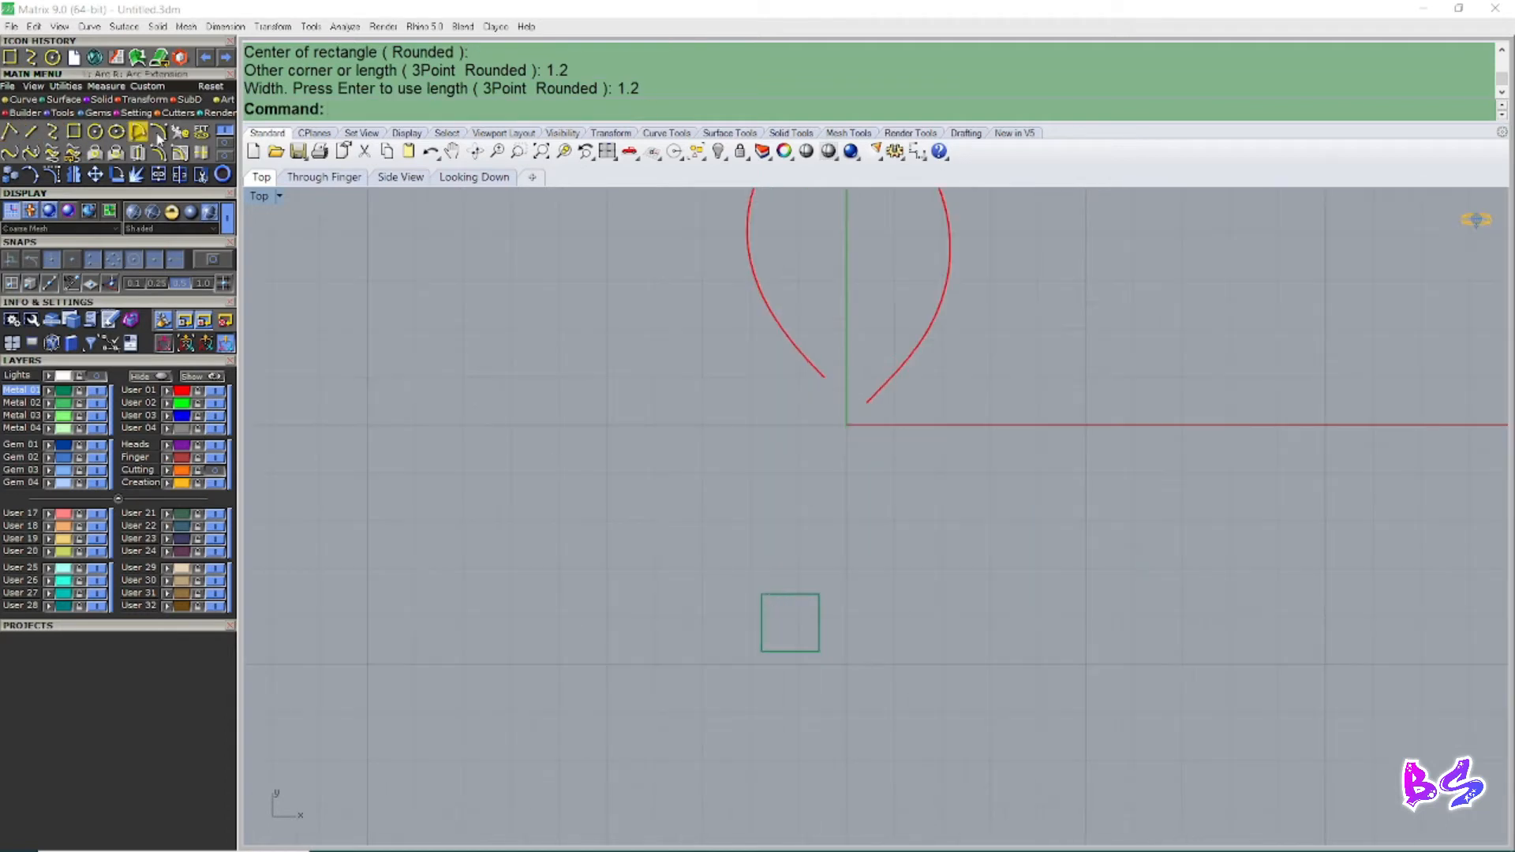
{"action": "left_click", "coordinate": [224, 146]}
{"action": "left_click", "coordinate": [10, 131]}
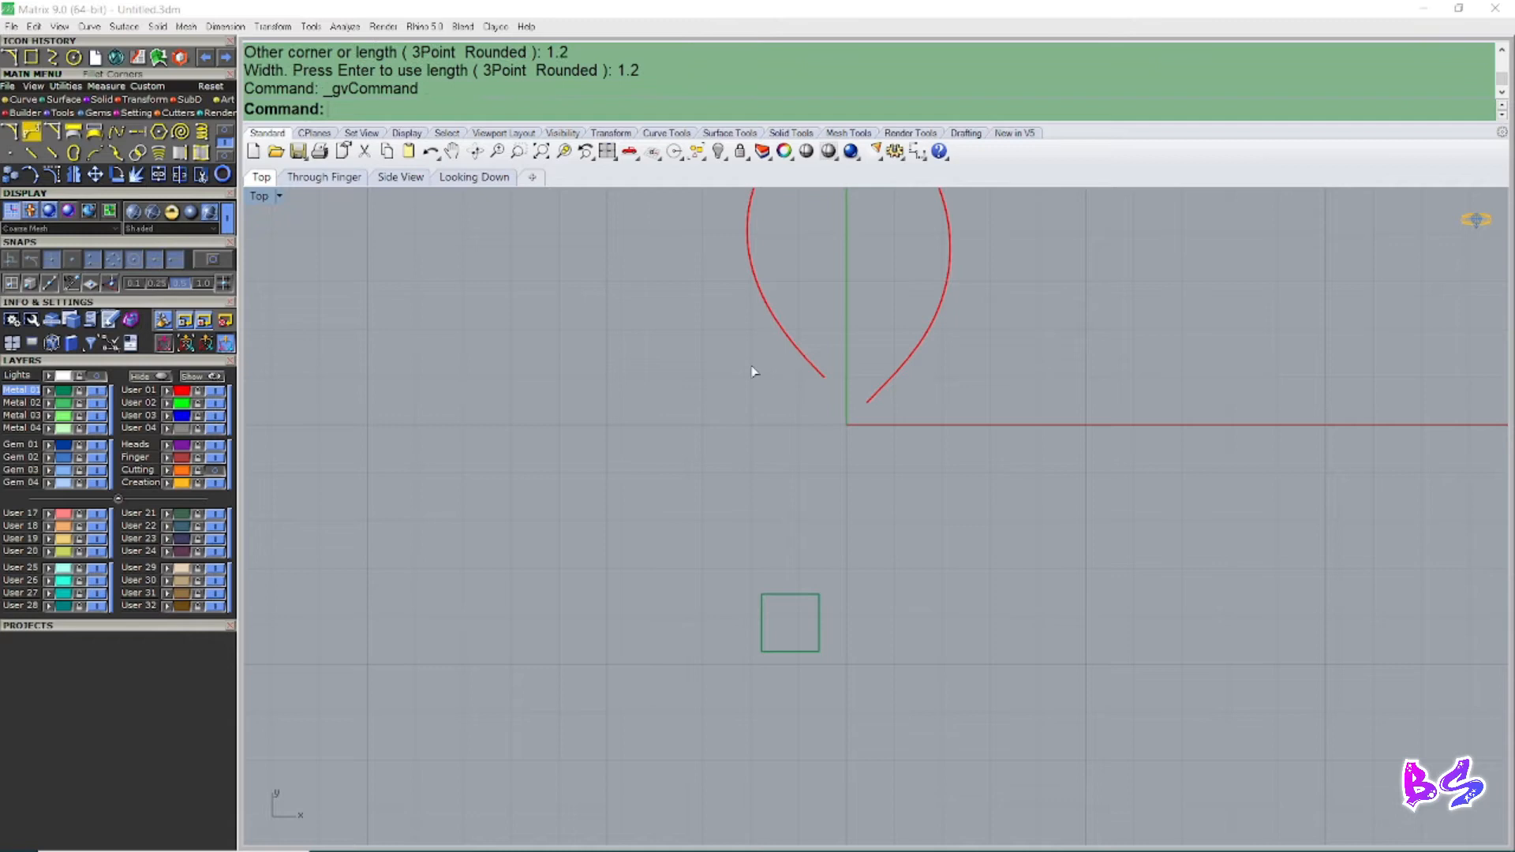
{"action": "scroll", "coordinate": [795, 419], "scroll_direction": "down", "scroll_amount": 1}
{"action": "scroll", "coordinate": [750, 467], "scroll_direction": "up", "scroll_amount": 2}
{"action": "left_click", "coordinate": [754, 477]}
{"action": "left_click", "coordinate": [764, 473]}
{"action": "key", "text": "ctrl+z"}
Step: Fillet the square's two upper corners with a radius of 0.2
{"action": "right_click", "coordinate": [759, 484]}
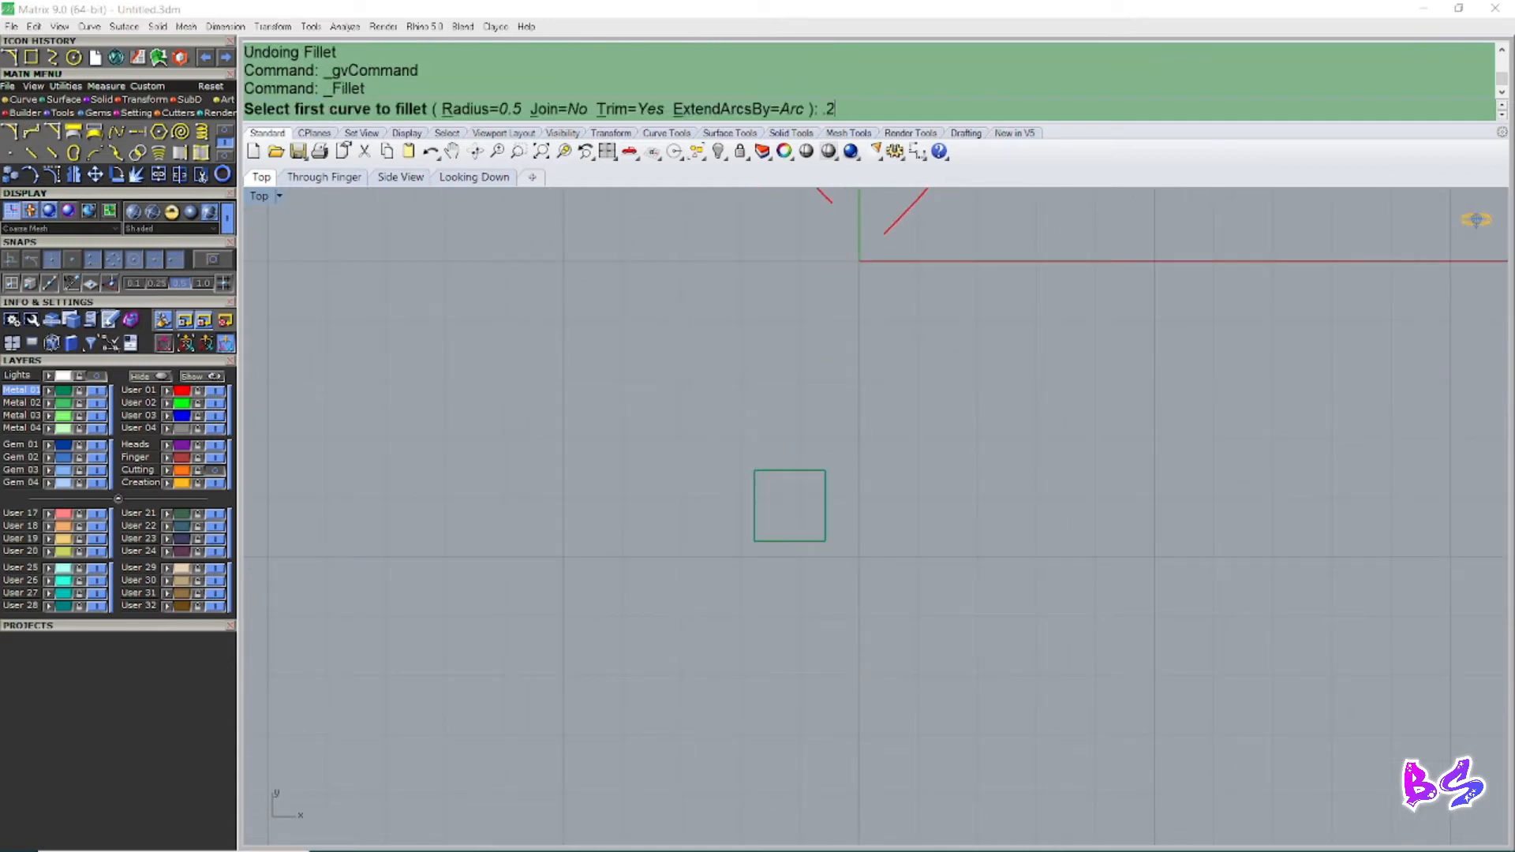
{"action": "type", "text": ".2"}
{"action": "key", "text": "Return"}
{"action": "scroll", "coordinate": [801, 545], "scroll_direction": "up", "scroll_amount": 2}
{"action": "left_click", "coordinate": [721, 377]}
{"action": "left_click", "coordinate": [697, 397]}
{"action": "right_click", "coordinate": [845, 376]}
{"action": "left_click", "coordinate": [861, 392]}
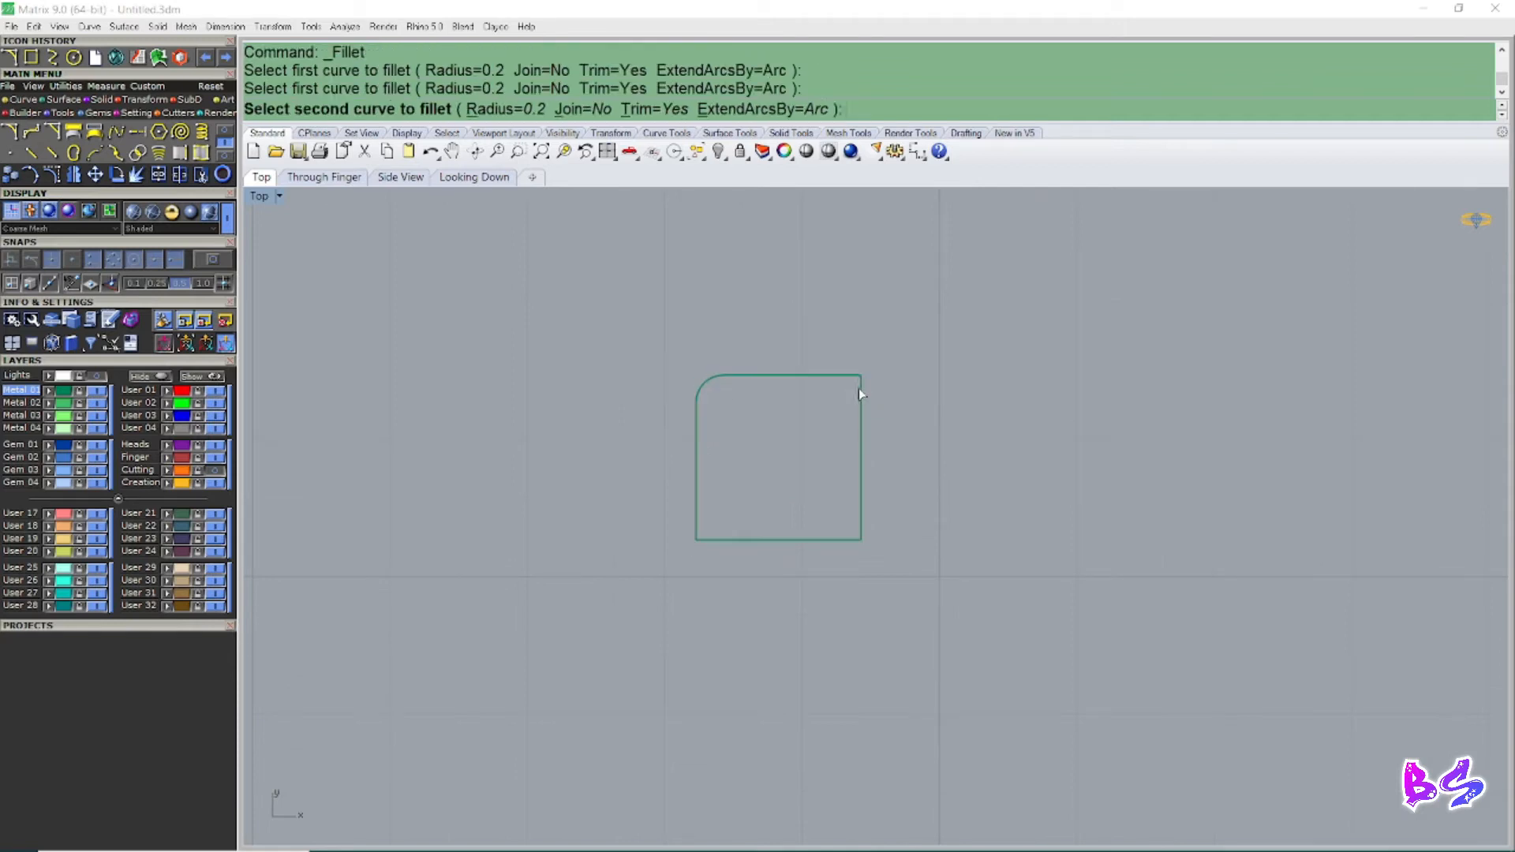
{"action": "left_click", "coordinate": [843, 375]}
Step: Fillet the square's two lower corners with the same 0.2 radius
{"action": "right_click", "coordinate": [697, 537]}
{"action": "left_click", "coordinate": [694, 517]}
{"action": "left_click", "coordinate": [706, 541]}
{"action": "right_click", "coordinate": [852, 531]}
{"action": "left_click", "coordinate": [861, 525]}
{"action": "scroll", "coordinate": [832, 501], "scroll_direction": "down", "scroll_amount": 3}
{"action": "scroll", "coordinate": [835, 509], "scroll_direction": "up", "scroll_amount": 2}
{"action": "left_click", "coordinate": [834, 517]}
{"action": "left_click", "coordinate": [826, 518]}
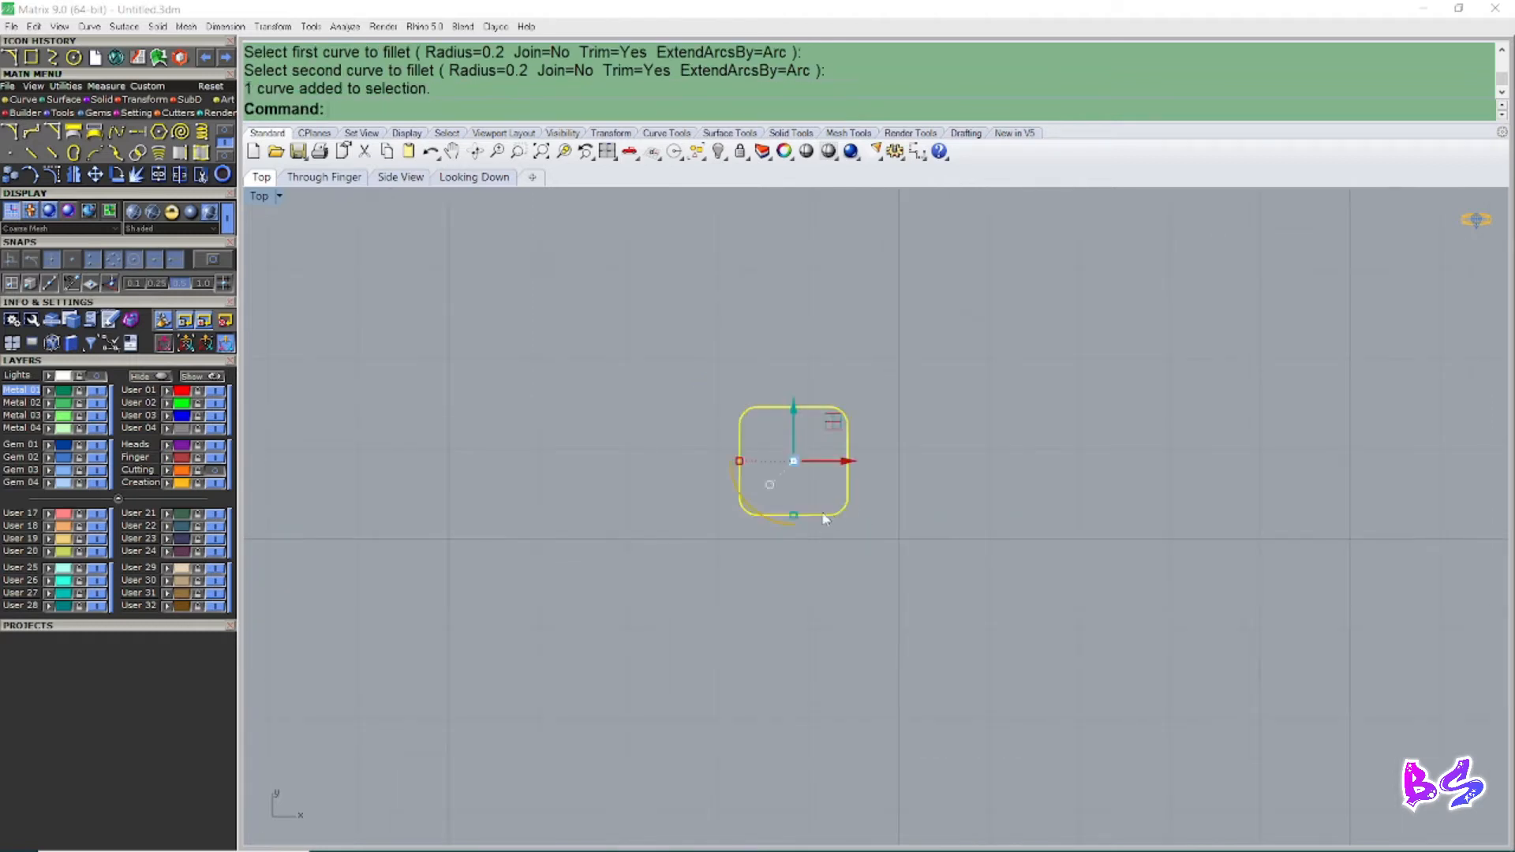
Step: Select the rounded square and switch to a perspective view showing it with the petal curve
{"action": "left_click", "coordinate": [775, 489]}
{"action": "scroll", "coordinate": [770, 489], "scroll_direction": "down", "scroll_amount": 10}
{"action": "right_click_drag", "start_coordinate": [875, 393], "coordinate": [851, 466]}
{"action": "left_click", "coordinate": [738, 547]}
{"action": "right_click_drag", "start_coordinate": [736, 544], "coordinate": [814, 626]}
{"action": "key", "text": "F4"}
{"action": "scroll", "coordinate": [817, 552], "scroll_direction": "up", "scroll_amount": 4}
{"action": "right_click_drag", "start_coordinate": [813, 544], "coordinate": [832, 565]}
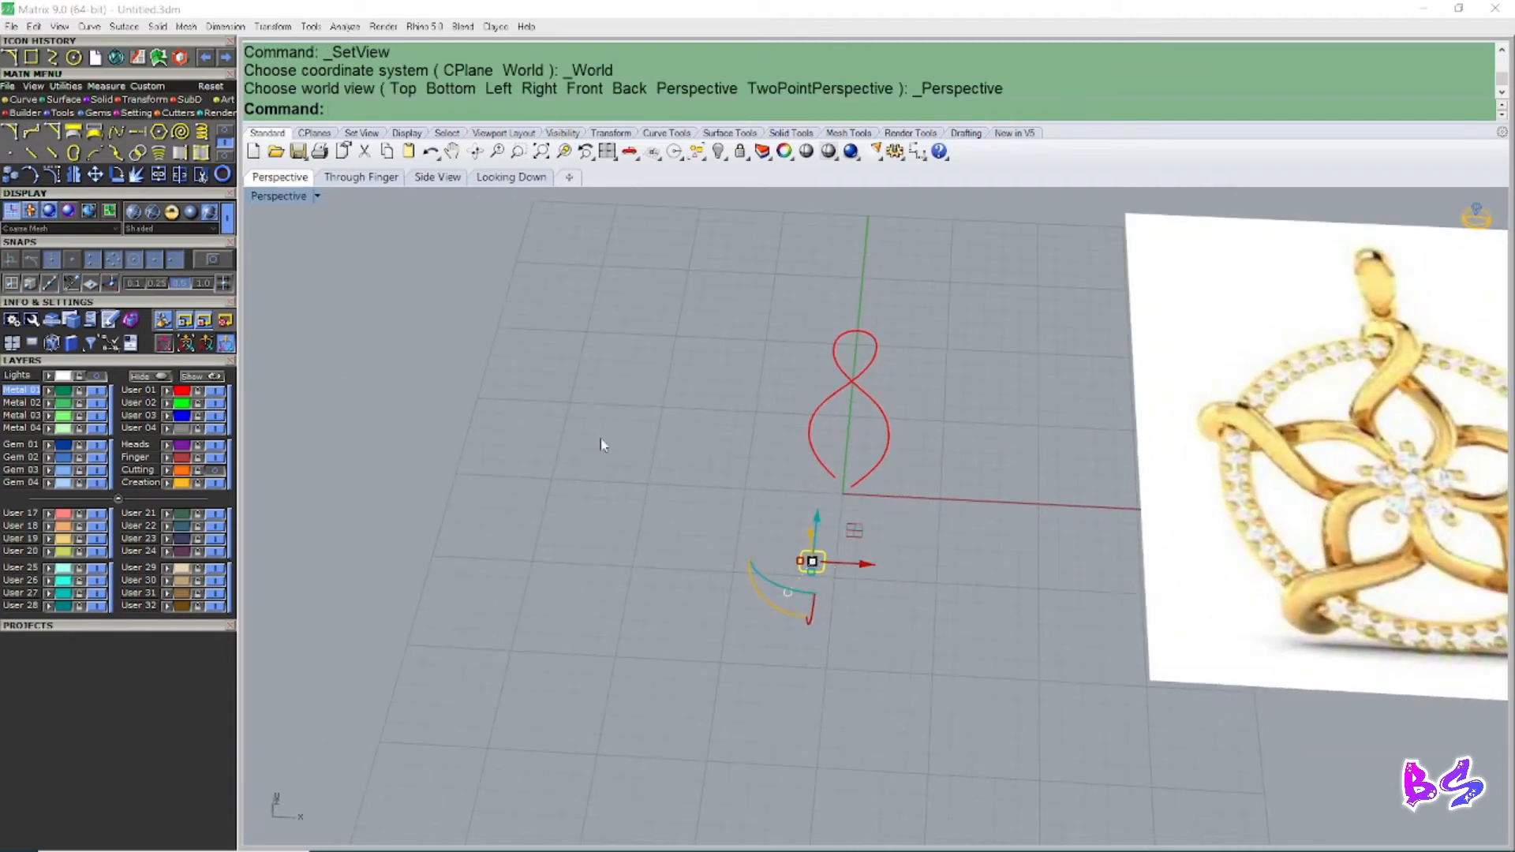
{"action": "right_click_drag", "start_coordinate": [601, 445], "coordinate": [612, 480]}
{"action": "left_click", "coordinate": [287, 30]}
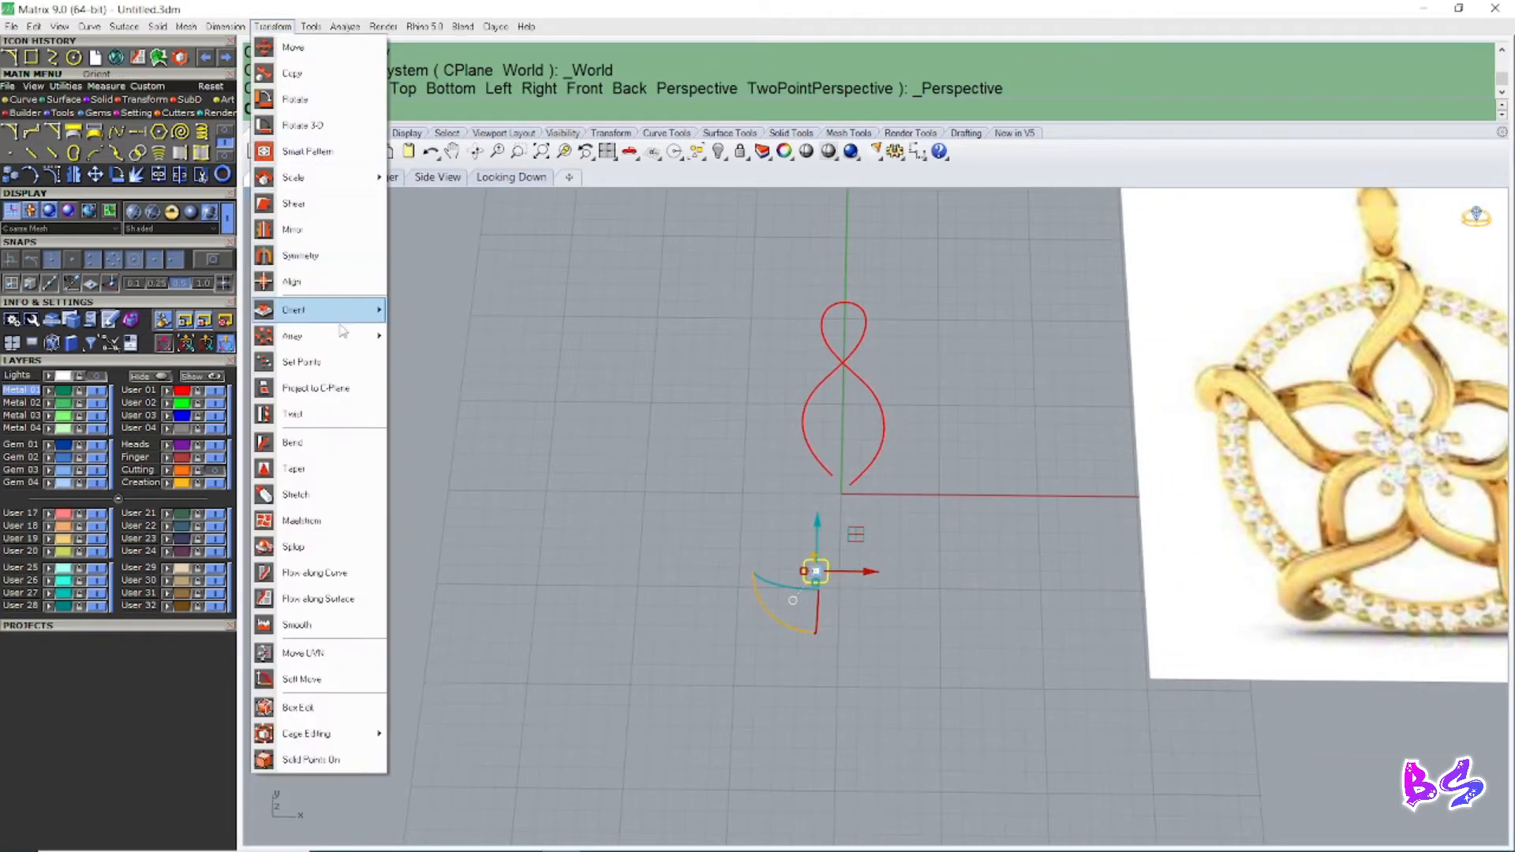
{"action": "mouse_move", "coordinate": [339, 311]}
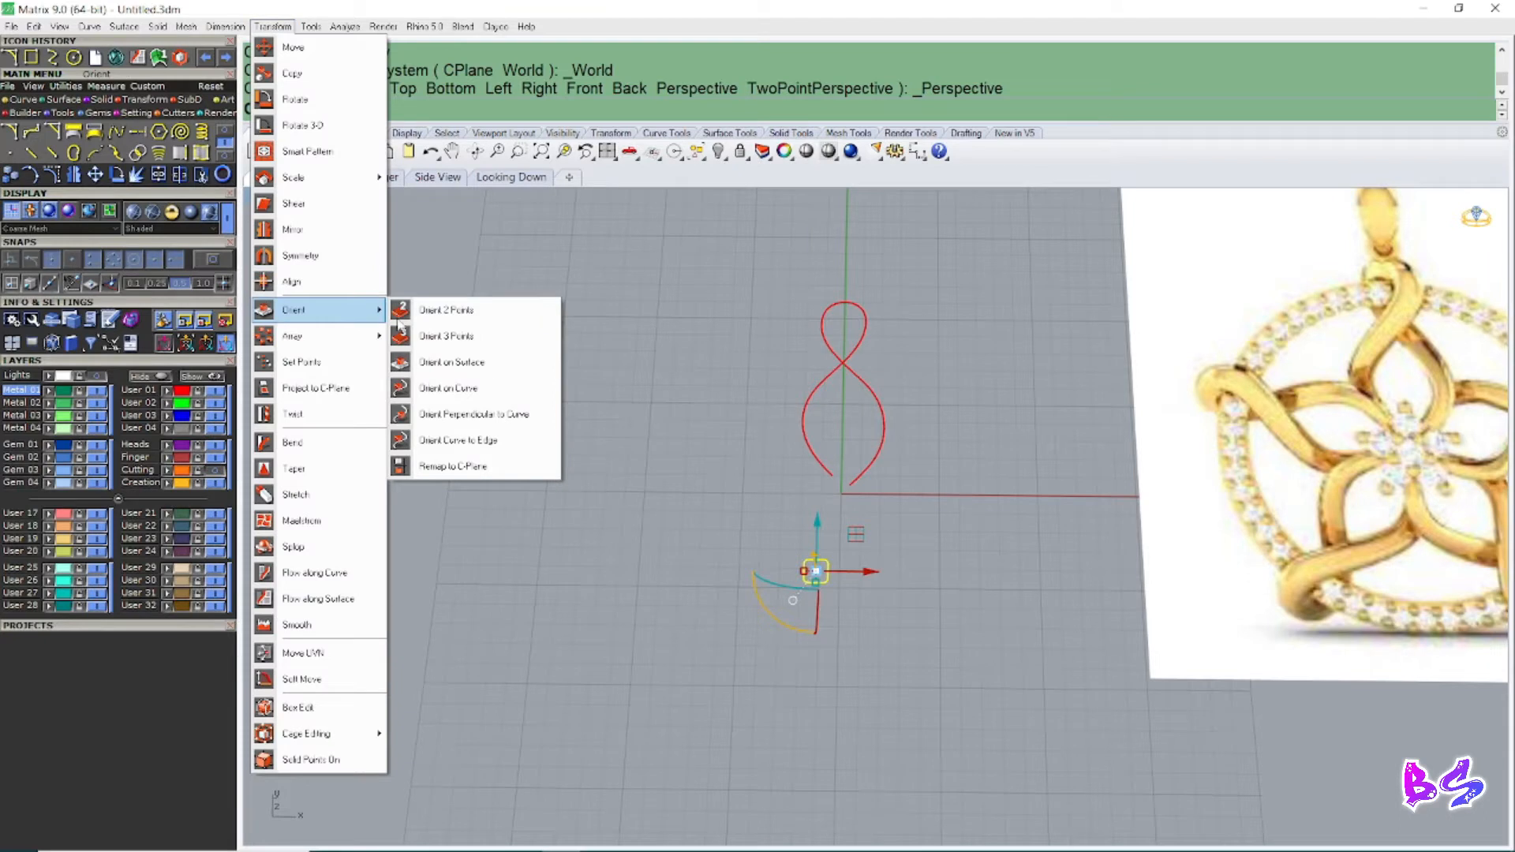
{"action": "left_click", "coordinate": [488, 392]}
{"action": "scroll", "coordinate": [813, 570], "scroll_direction": "up", "scroll_amount": 3}
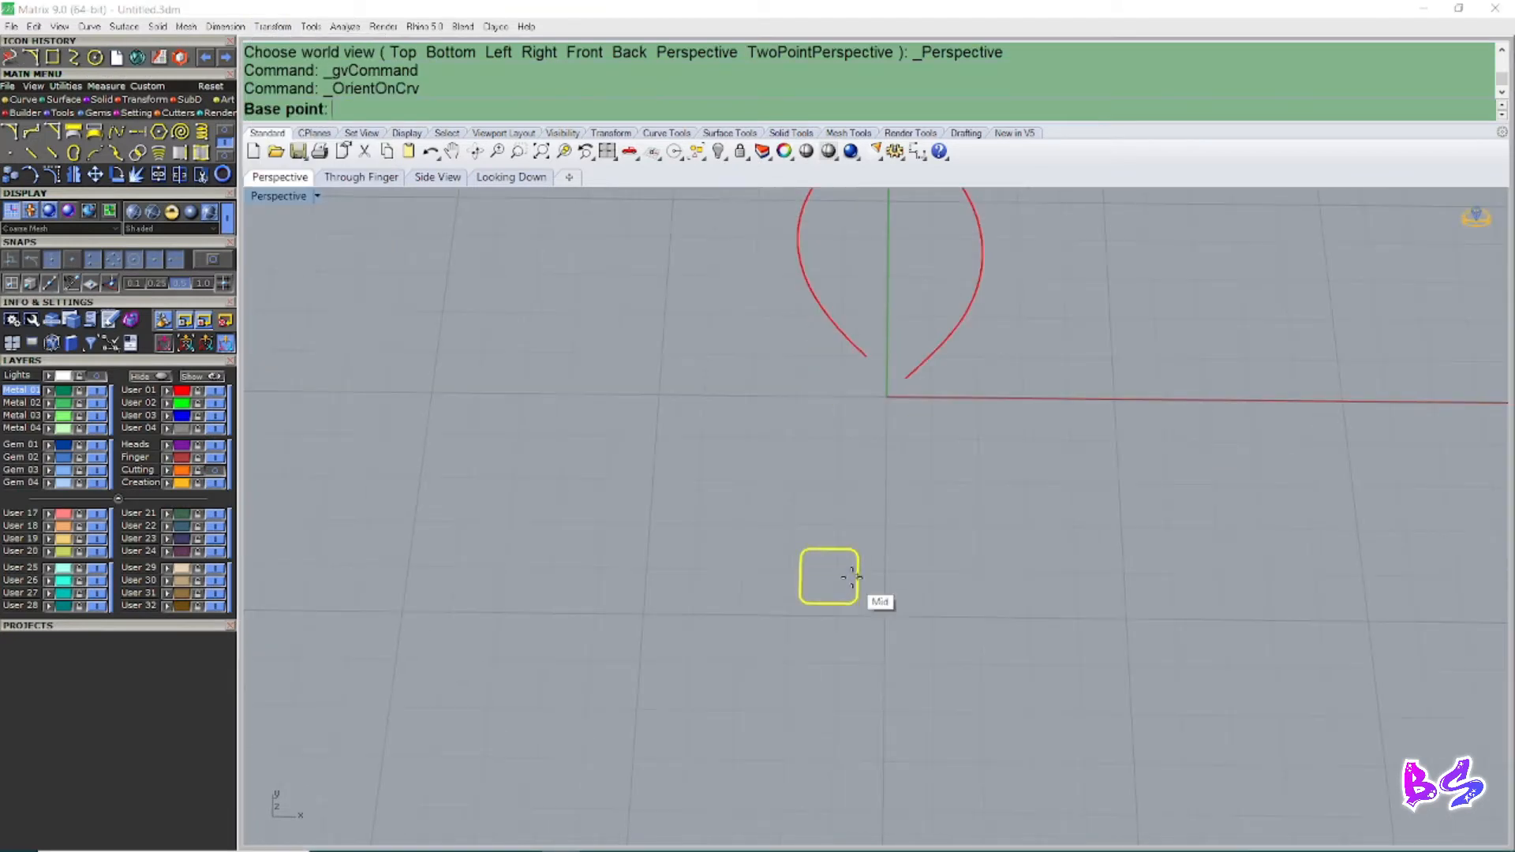
{"action": "key", "text": "Escape"}
Step: Add an area centroid point to the rounded square and group the point with the square
{"action": "left_click", "coordinate": [851, 566]}
{"action": "type", "text": "CC"}
{"action": "key", "text": "Return"}
{"action": "left_click_drag", "start_coordinate": [937, 539], "coordinate": [727, 611]}
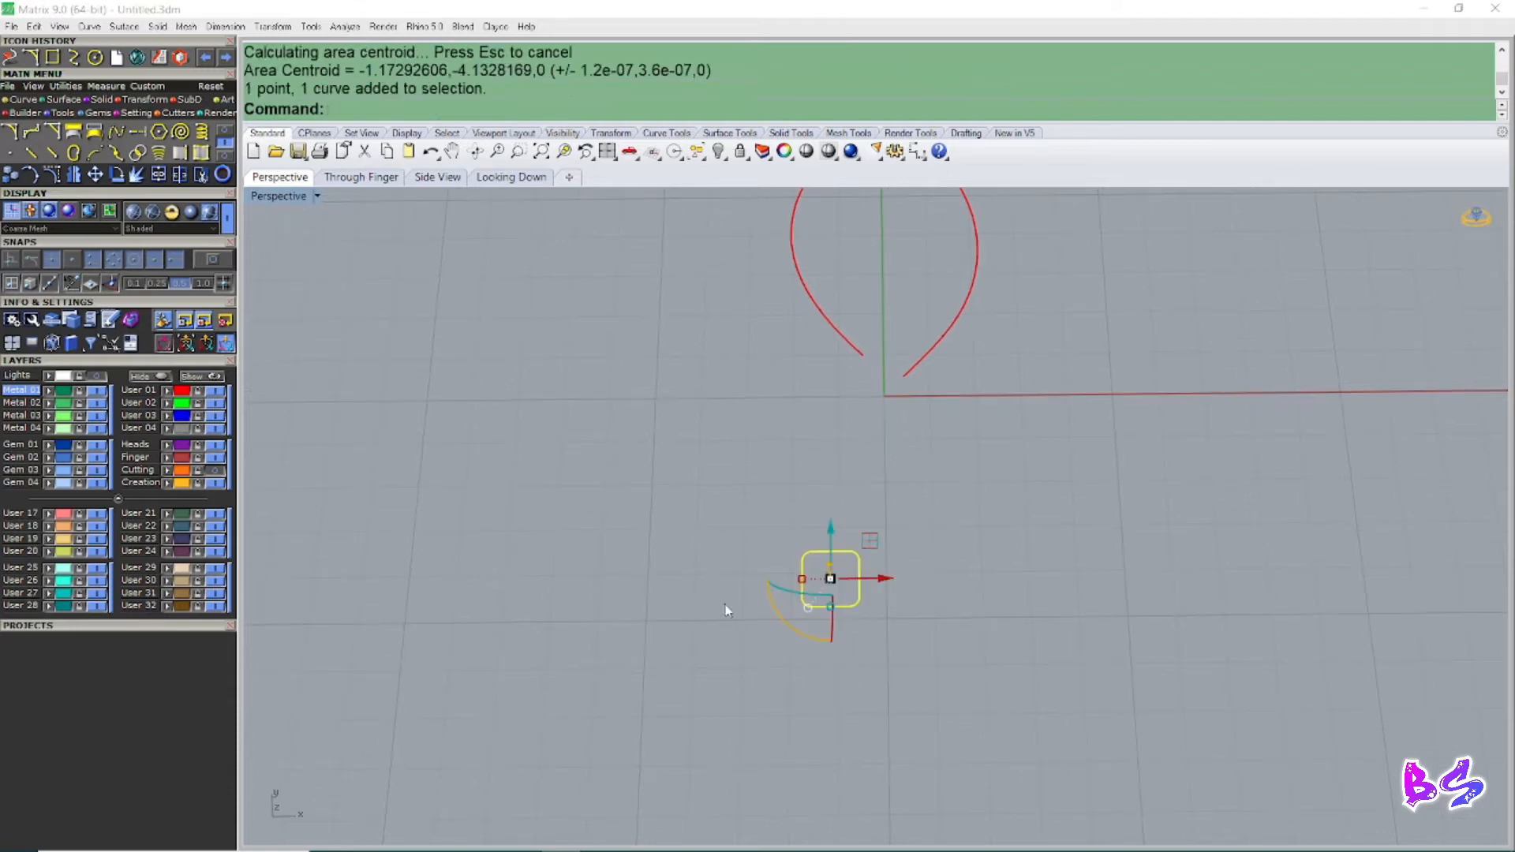
{"action": "type", "text": "g"}
{"action": "key", "text": "Return"}
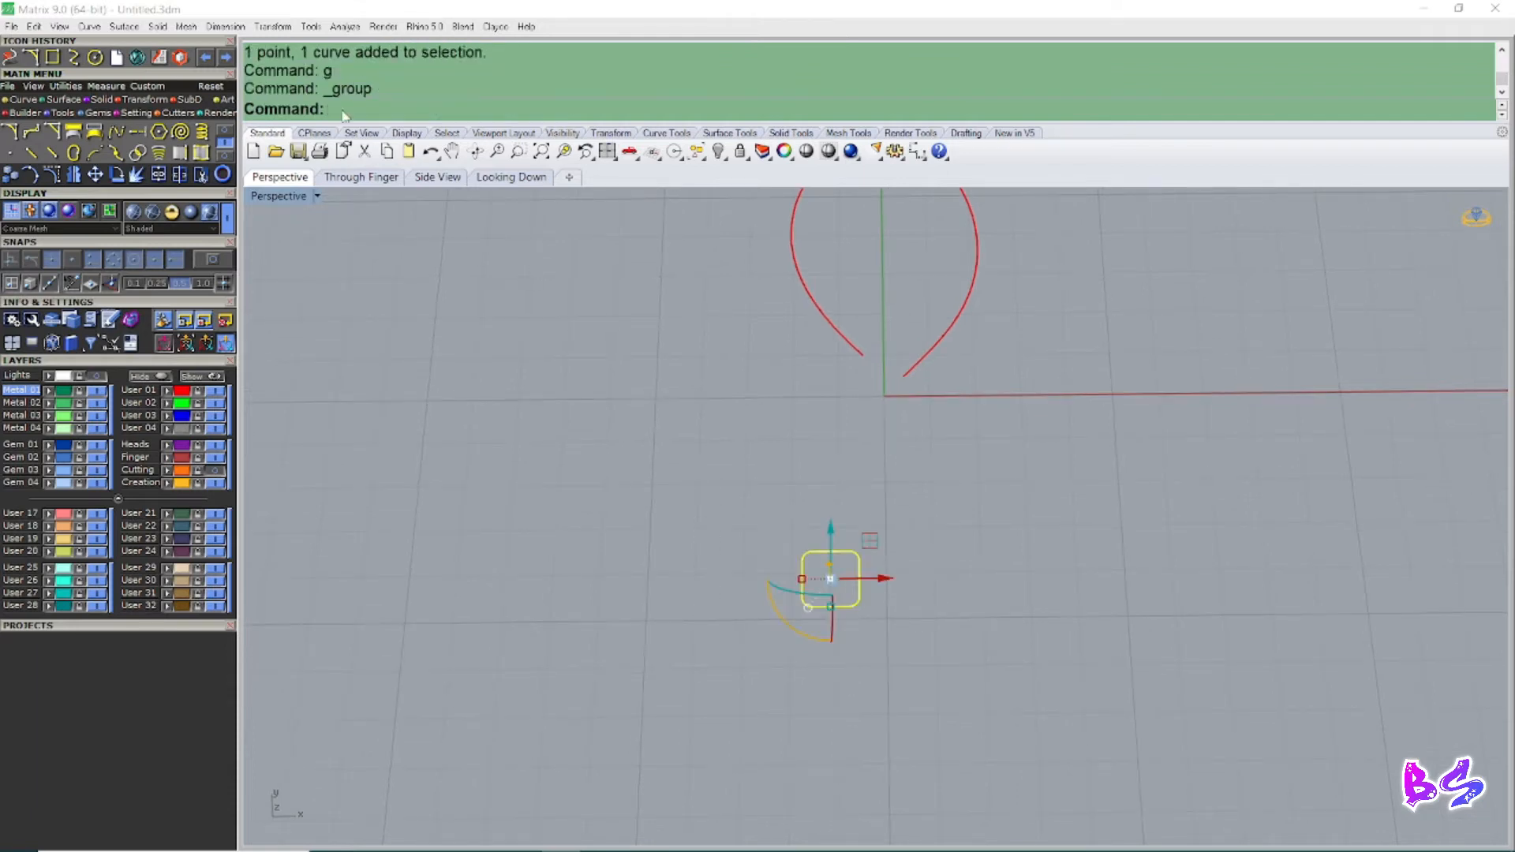
Step: Orient the grouped rounded square onto the lower right end of the petal curve, using its centroid as the base point
{"action": "left_click", "coordinate": [280, 28]}
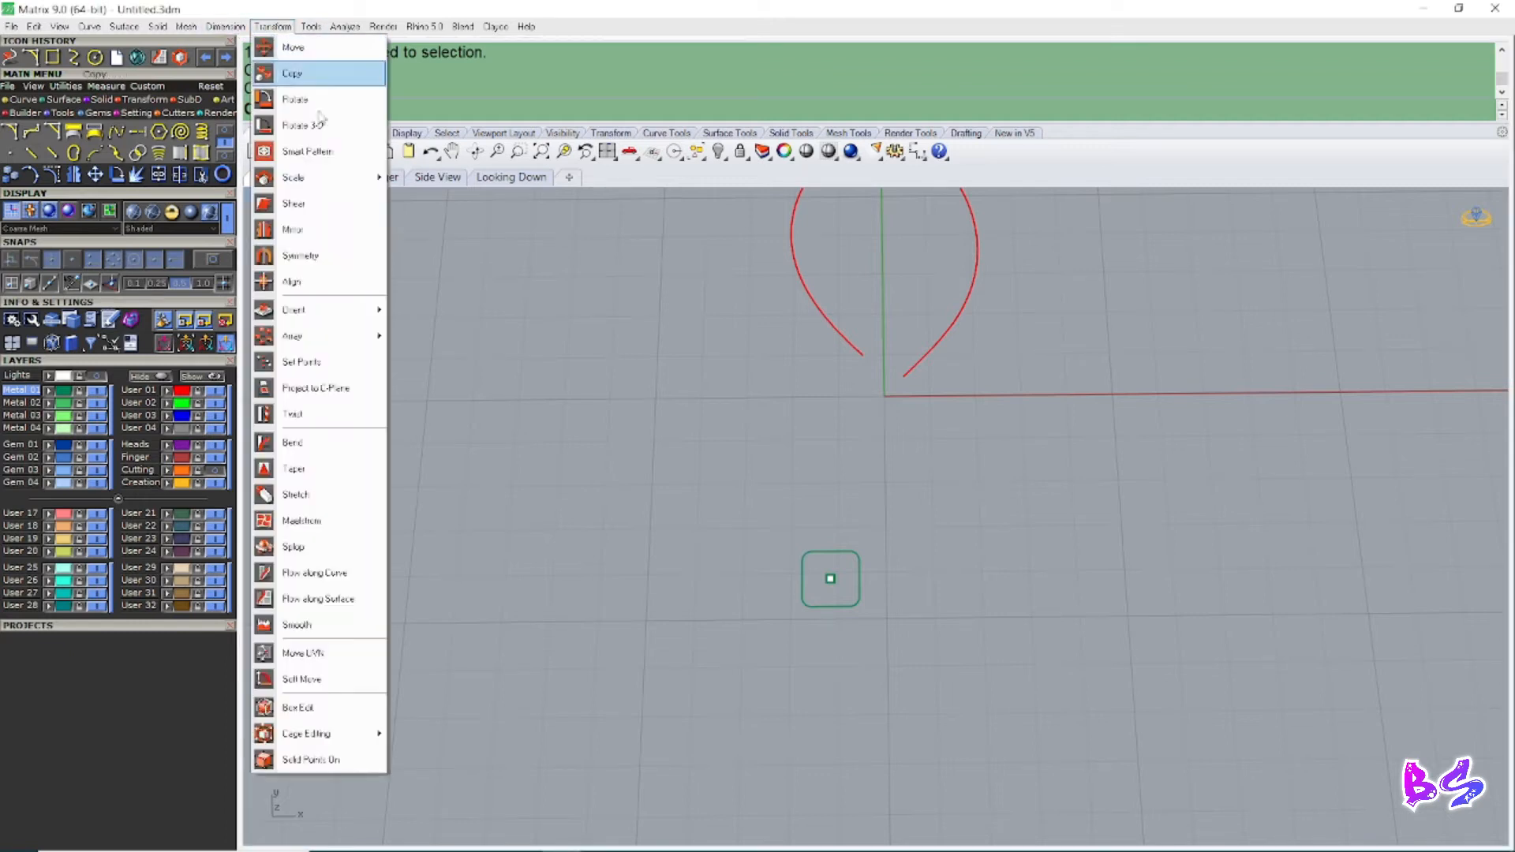
{"action": "mouse_move", "coordinate": [316, 309]}
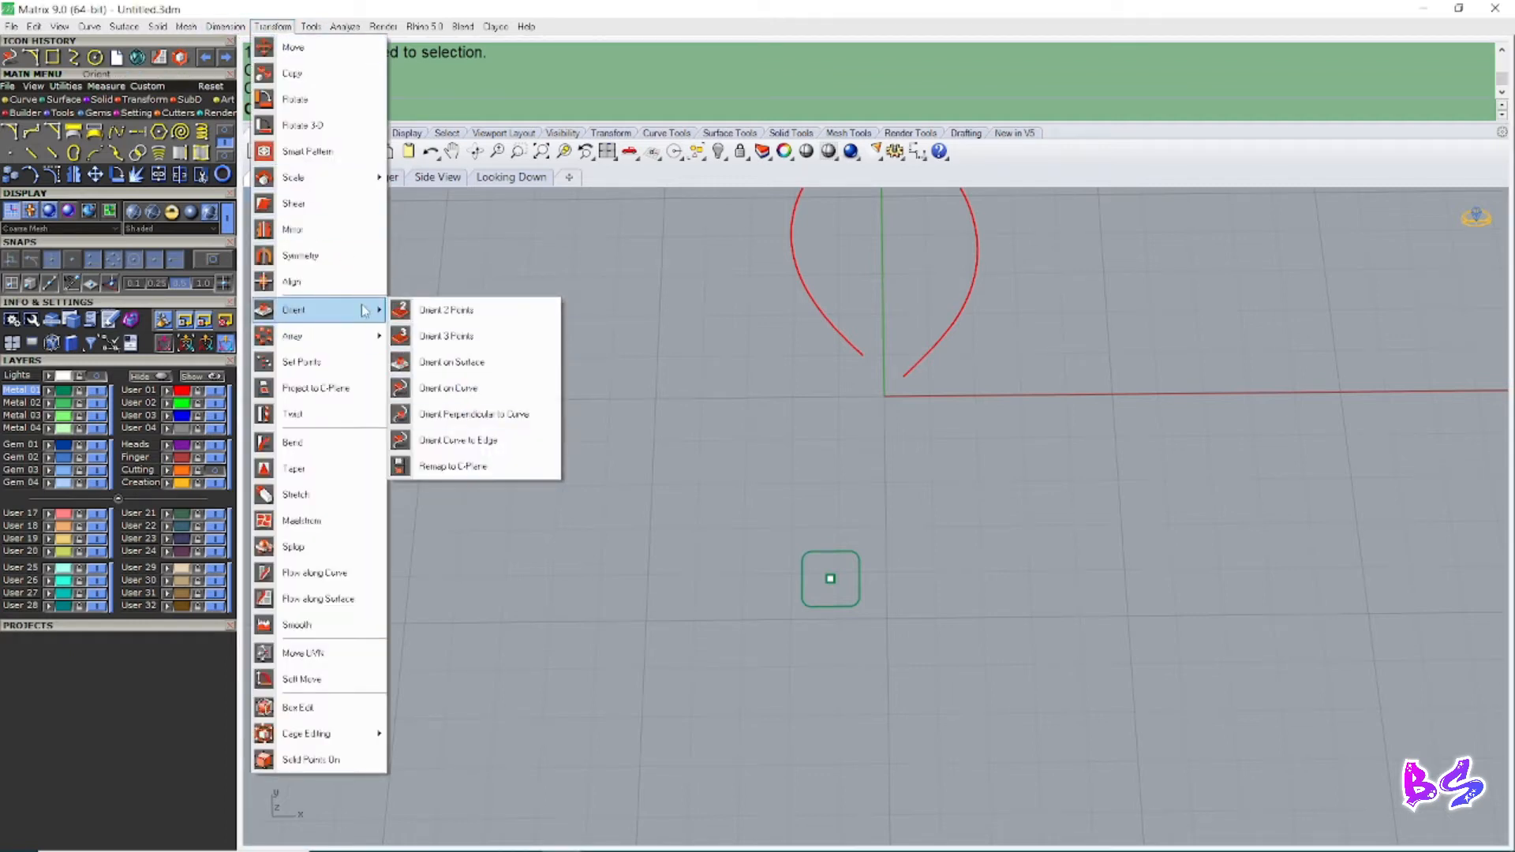
{"action": "left_click", "coordinate": [478, 390]}
{"action": "left_click", "coordinate": [821, 560]}
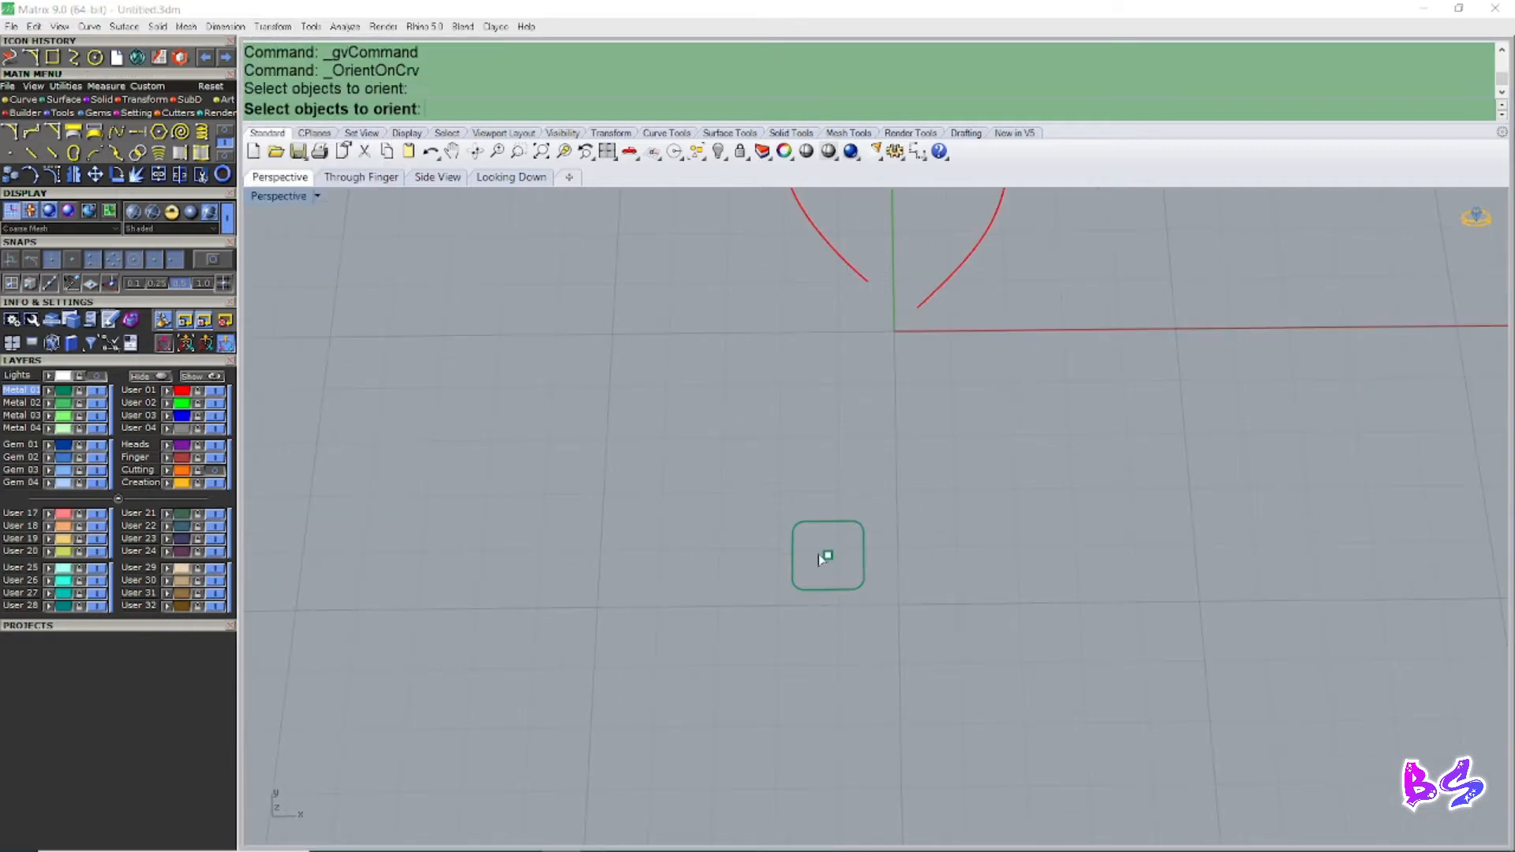
{"action": "left_click_drag", "start_coordinate": [702, 624], "coordinate": [750, 607]}
{"action": "key", "text": "Return"}
{"action": "scroll", "coordinate": [837, 562], "scroll_direction": "up", "scroll_amount": 2}
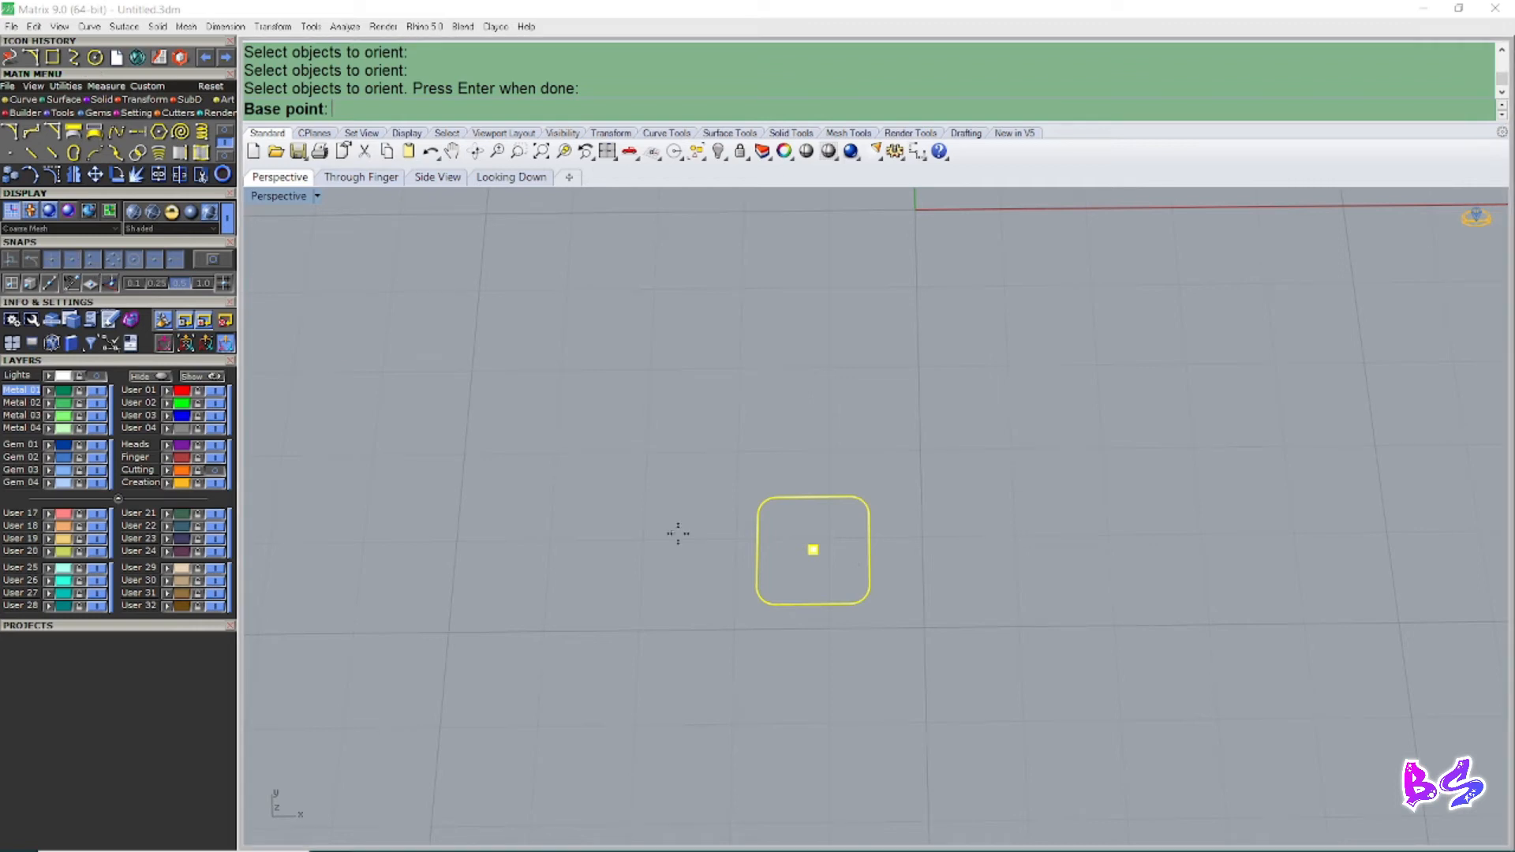
{"action": "left_click", "coordinate": [813, 549]}
{"action": "scroll", "coordinate": [626, 582], "scroll_direction": "down", "scroll_amount": 5}
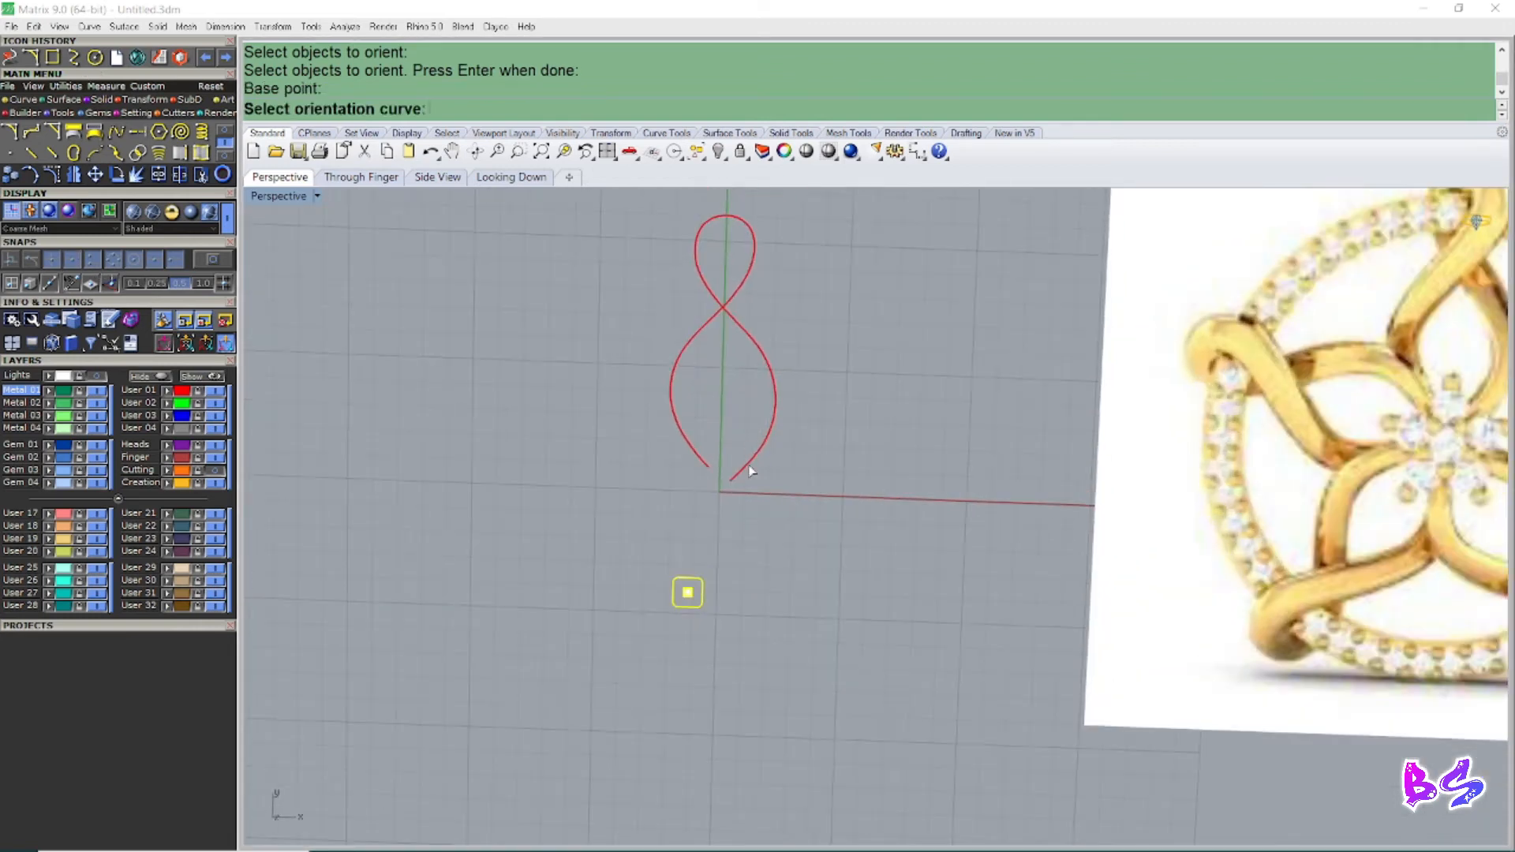
{"action": "left_click", "coordinate": [747, 468]}
{"action": "scroll", "coordinate": [738, 469], "scroll_direction": "up", "scroll_amount": 5}
{"action": "right_click_drag", "start_coordinate": [737, 490], "coordinate": [760, 389]}
{"action": "right_click_drag", "start_coordinate": [750, 442], "coordinate": [715, 494]}
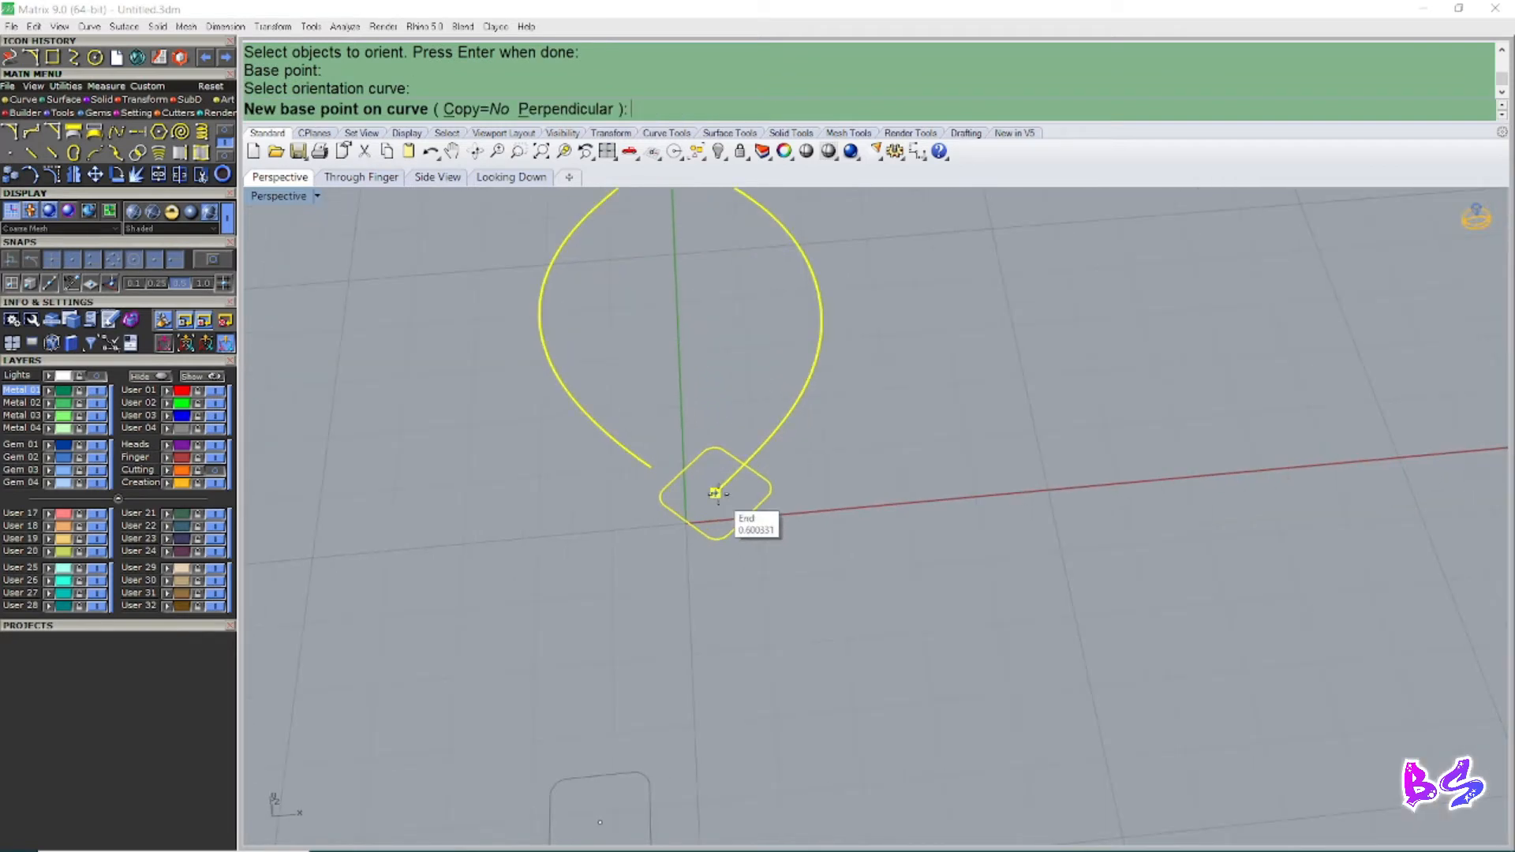
{"action": "left_click", "coordinate": [715, 493]}
{"action": "scroll", "coordinate": [702, 481], "scroll_direction": "down", "scroll_amount": 3}
{"action": "scroll", "coordinate": [714, 505], "scroll_direction": "up", "scroll_amount": 3}
Step: Rotate the oriented square in 3D about an axis from its centroid to its edge so it stands upright across the curve end
{"action": "left_click", "coordinate": [754, 534]}
{"action": "right_click_drag", "start_coordinate": [753, 533], "coordinate": [742, 480]}
{"action": "scroll", "coordinate": [742, 466], "scroll_direction": "up", "scroll_amount": 4}
{"action": "left_click", "coordinate": [712, 560]}
{"action": "left_click_drag", "start_coordinate": [716, 604], "coordinate": [712, 609]}
{"action": "mouse_move", "coordinate": [726, 509]}
{"action": "right_mouse_down"}
{"action": "mouse_move", "coordinate": [731, 538]}
{"action": "mouse_move", "coordinate": [725, 496]}
{"action": "right_mouse_up"}
{"action": "type", "text": "3"}
{"action": "key", "text": "Return"}
{"action": "left_click", "coordinate": [726, 477]}
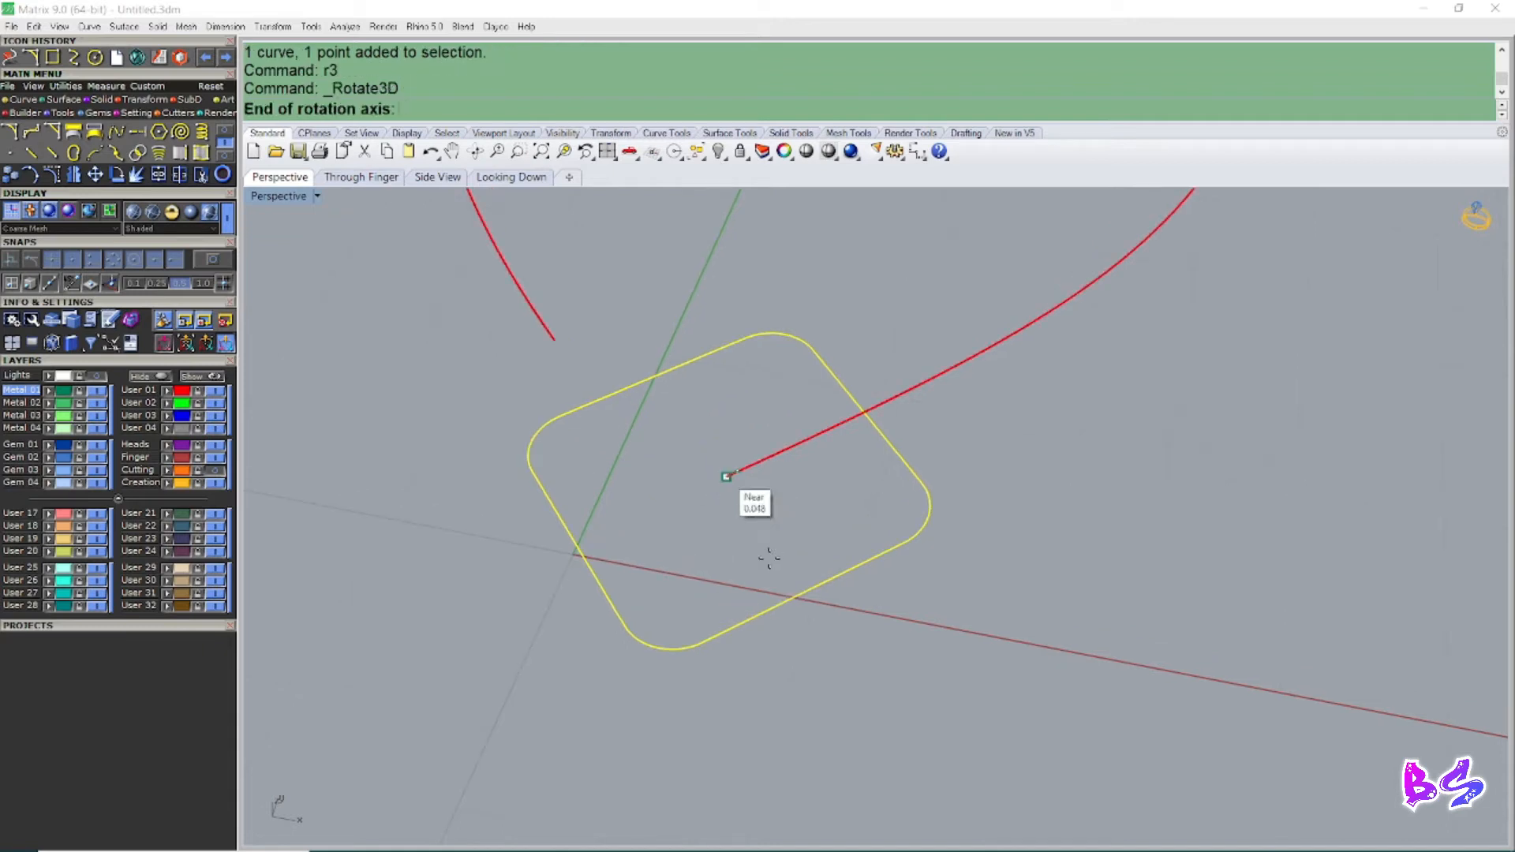
{"action": "left_click", "coordinate": [806, 590]}
{"action": "right_click_drag", "start_coordinate": [805, 588], "coordinate": [845, 446]}
{"action": "left_click", "coordinate": [827, 439]}
{"action": "left_click", "coordinate": [692, 652]}
{"action": "mouse_move", "coordinate": [764, 550]}
{"action": "right_mouse_down"}
{"action": "mouse_move", "coordinate": [877, 539]}
{"action": "mouse_move", "coordinate": [829, 595]}
{"action": "mouse_move", "coordinate": [736, 556]}
{"action": "mouse_move", "coordinate": [750, 563]}
{"action": "mouse_move", "coordinate": [742, 544]}
{"action": "right_mouse_up"}
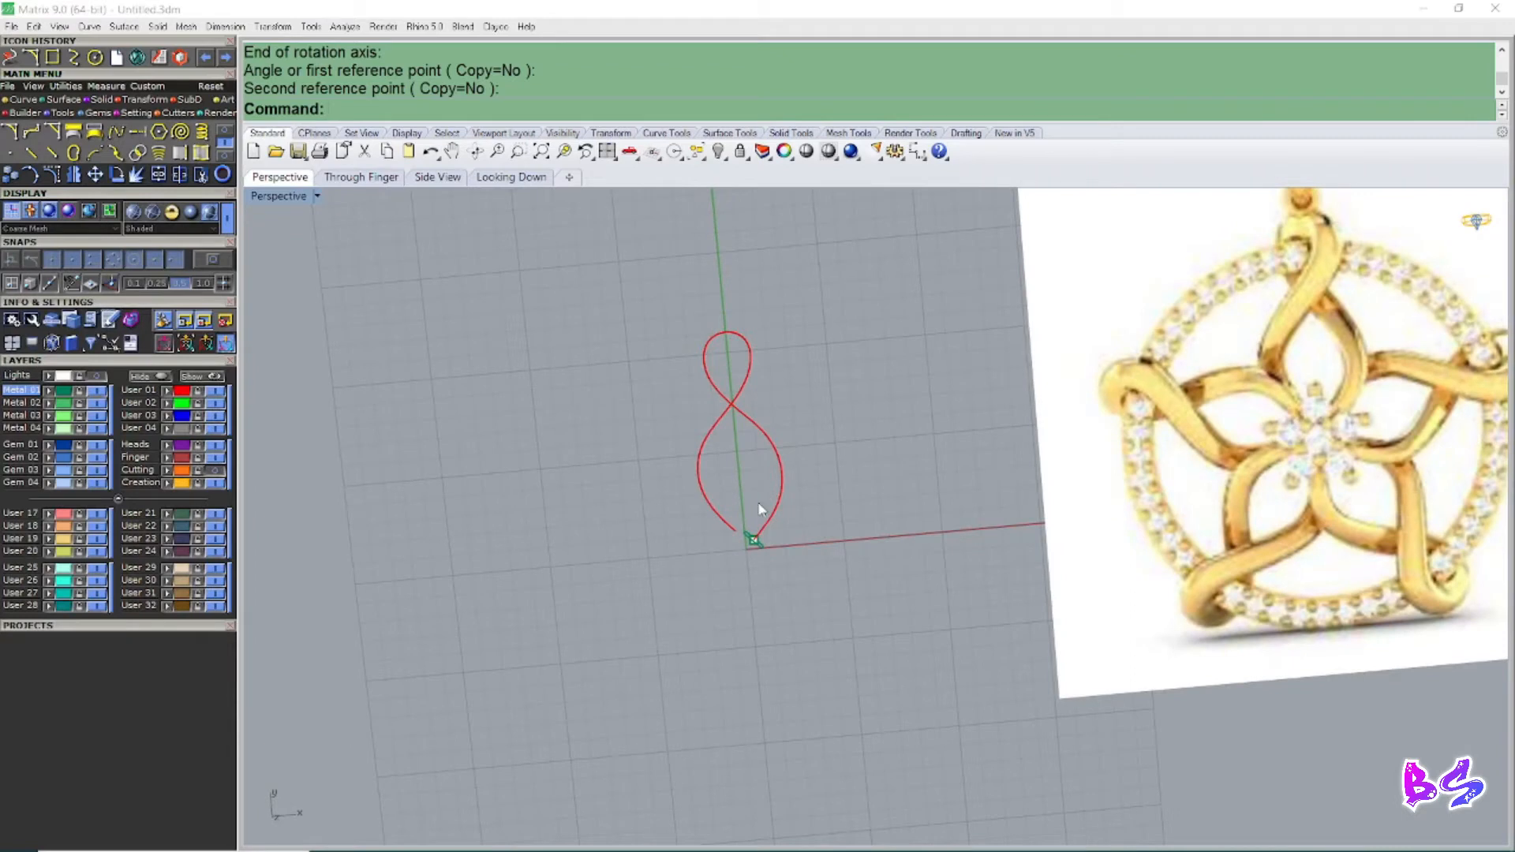
{"action": "right_click_drag", "start_coordinate": [745, 546], "coordinate": [780, 524]}
Step: Copy the upright rounded square from its centroid to the petal curve's other lower end
{"action": "scroll", "coordinate": [752, 572], "scroll_direction": "up", "scroll_amount": 12}
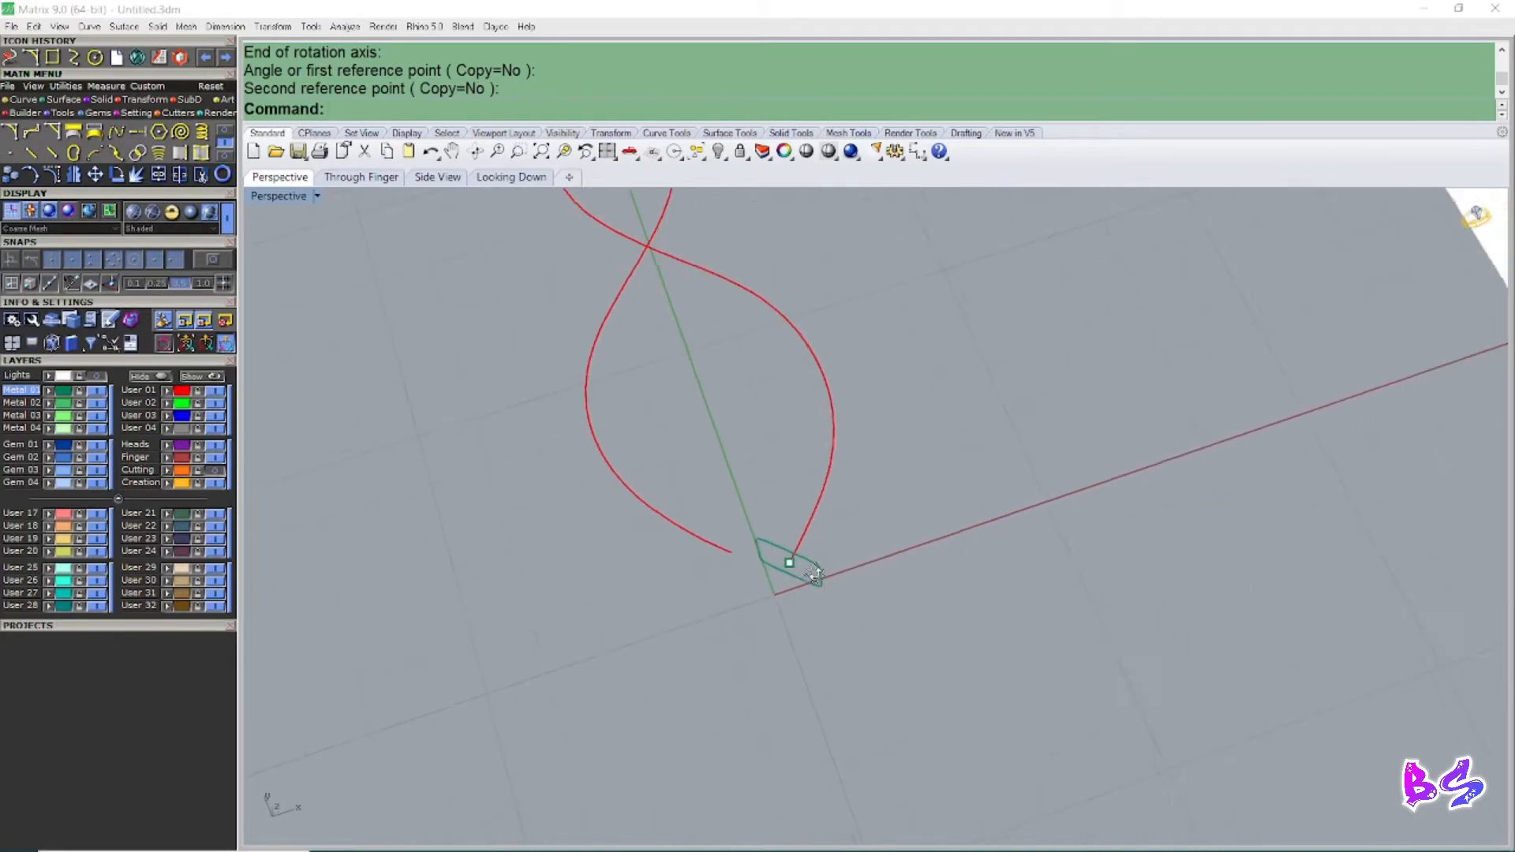
{"action": "left_click", "coordinate": [834, 542]}
{"action": "right_click_drag", "start_coordinate": [807, 579], "coordinate": [788, 548]}
{"action": "type", "text": "c"}
{"action": "key", "text": "Return"}
{"action": "left_click", "coordinate": [788, 545]}
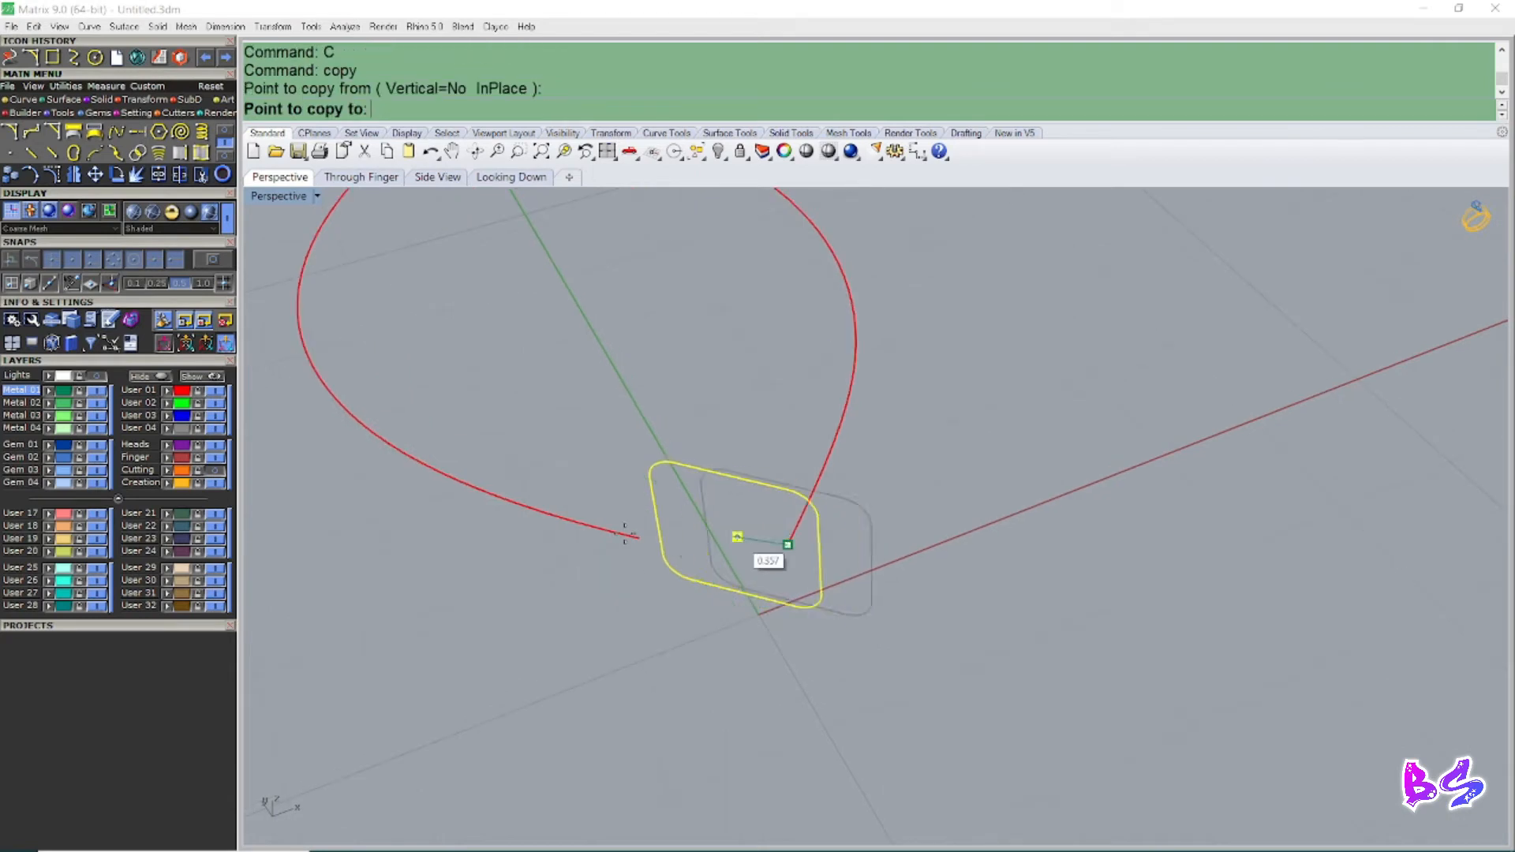
{"action": "left_click", "coordinate": [640, 538]}
{"action": "scroll", "coordinate": [746, 491], "scroll_direction": "down", "scroll_amount": 4}
{"action": "right_click", "coordinate": [704, 526]}
Step: Select the copied rounded square at the petal curve's left end
{"action": "right_click_drag", "start_coordinate": [703, 527], "coordinate": [627, 584]}
{"action": "scroll", "coordinate": [687, 538], "scroll_direction": "up", "scroll_amount": 4}
{"action": "left_click", "coordinate": [661, 512]}
{"action": "scroll", "coordinate": [622, 591], "scroll_direction": "up", "scroll_amount": 2}
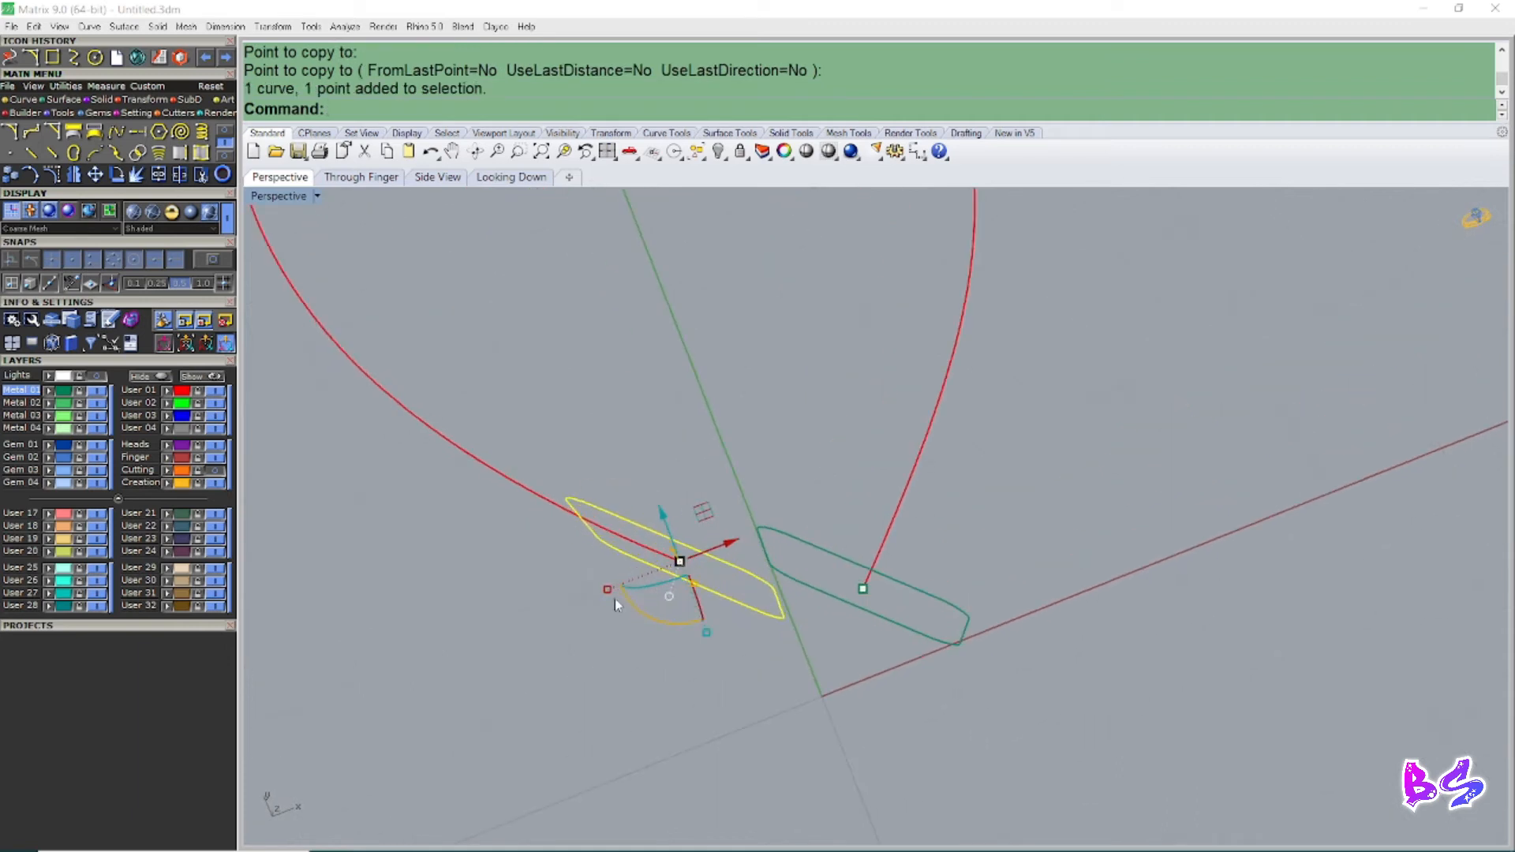
{"action": "type", "text": "3"}
{"action": "key", "text": "Return"}
{"action": "scroll", "coordinate": [681, 561], "scroll_direction": "up", "scroll_amount": 2}
{"action": "left_click", "coordinate": [679, 562]}
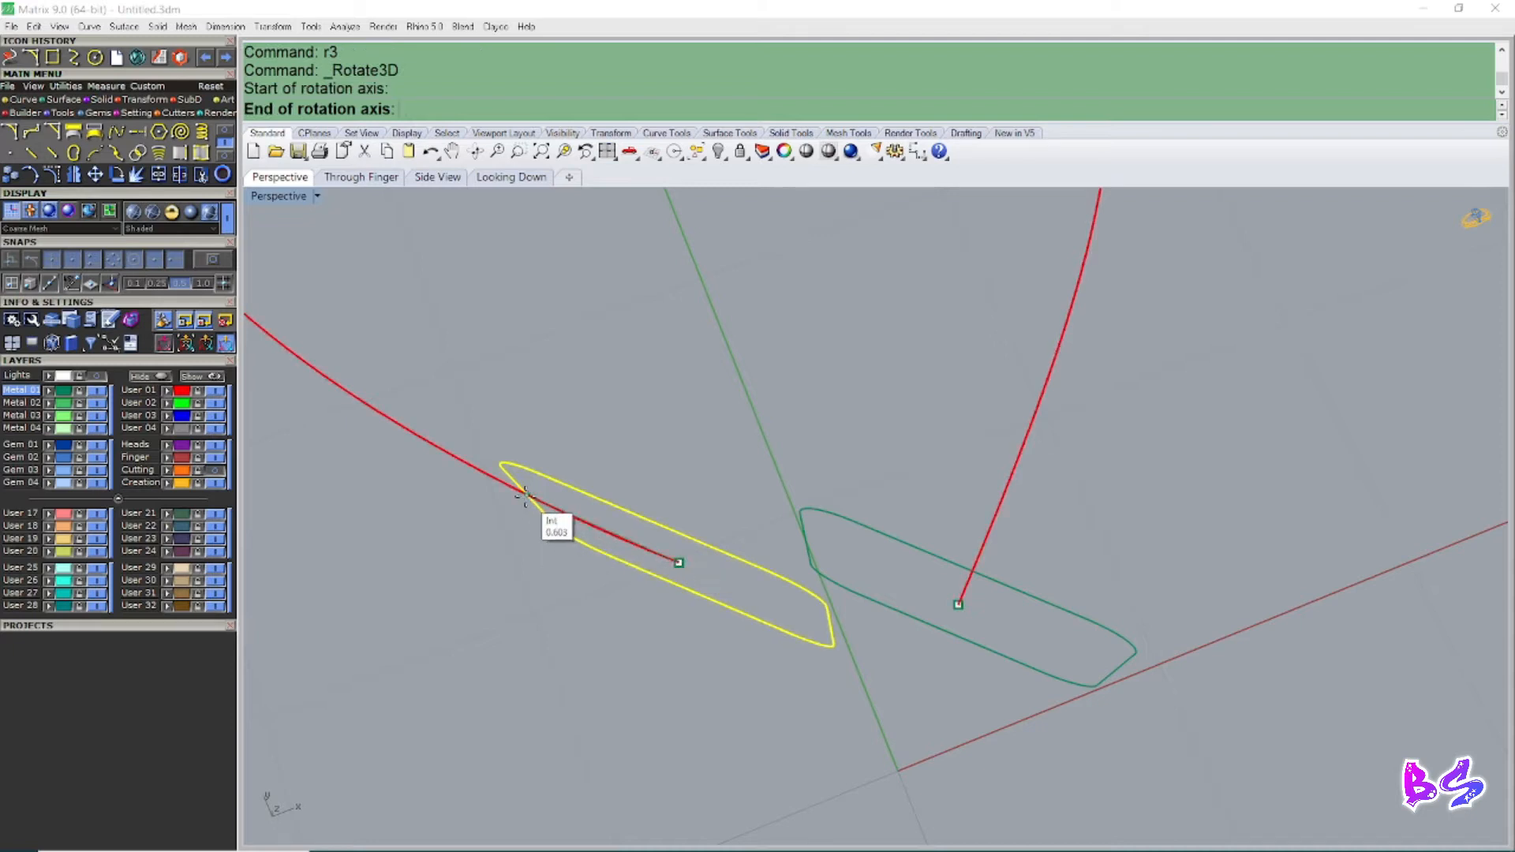
{"action": "right_click_drag", "start_coordinate": [555, 447], "coordinate": [618, 397]}
{"action": "scroll", "coordinate": [832, 606], "scroll_direction": "up", "scroll_amount": 4}
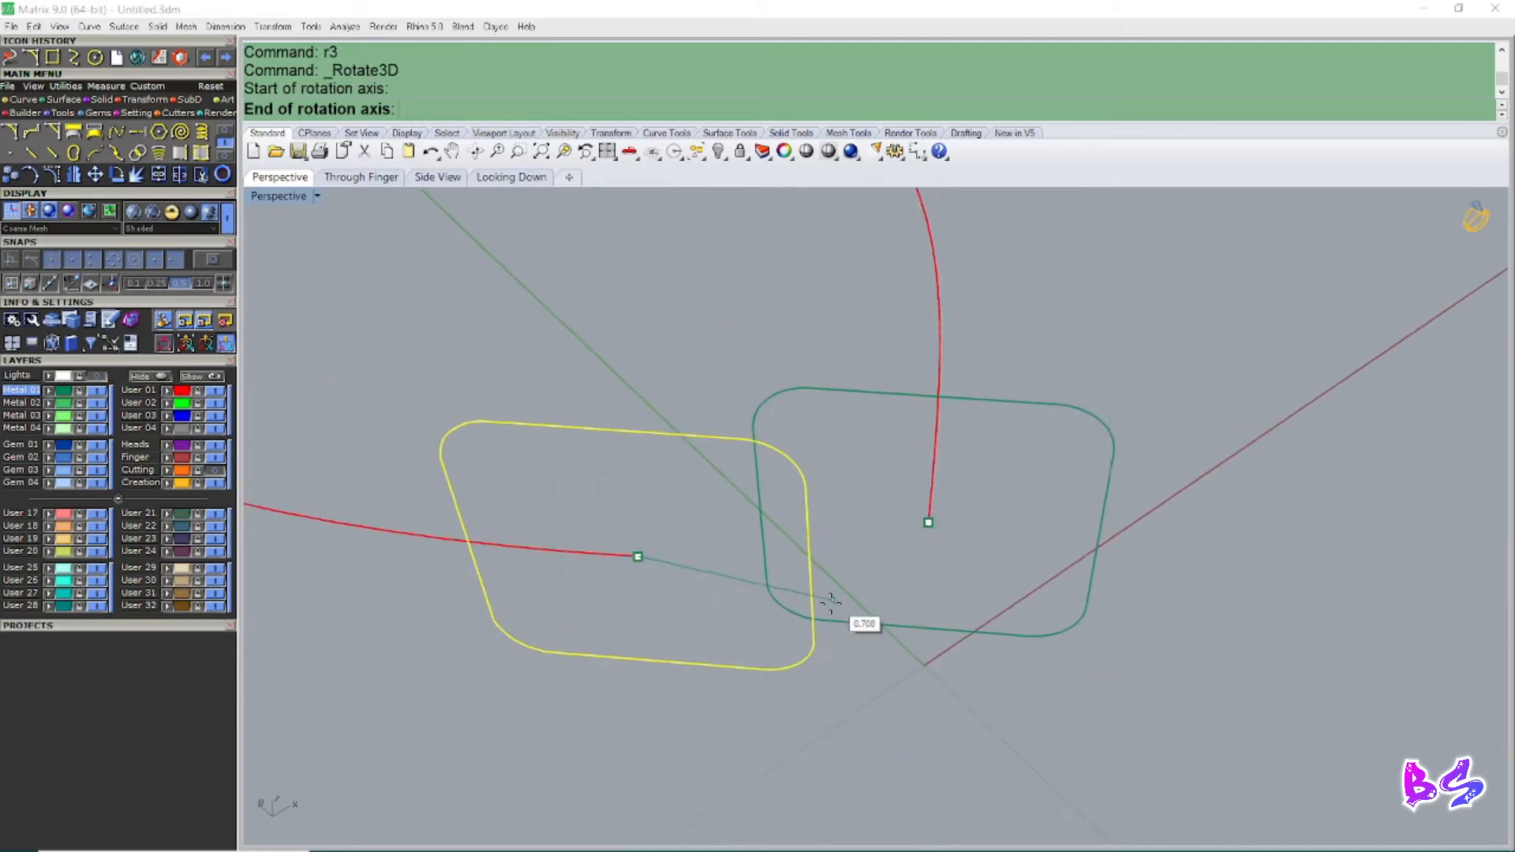
{"action": "left_click", "coordinate": [805, 562]}
{"action": "scroll", "coordinate": [757, 562], "scroll_direction": "down", "scroll_amount": 5}
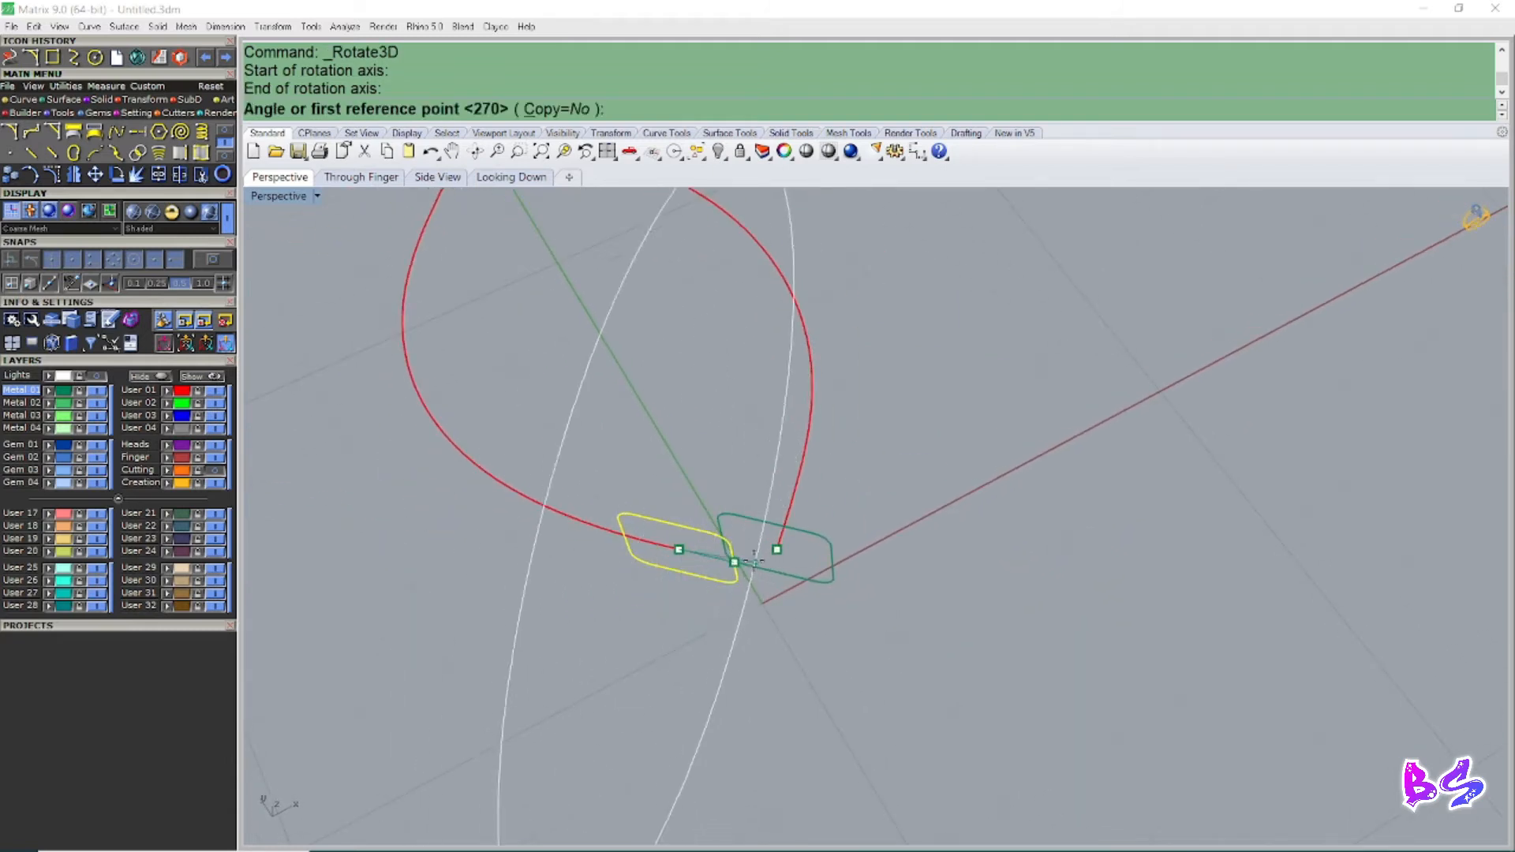
{"action": "key", "text": "Escape"}
Step: Rotate the copied square in 3D about the axis from its centroid to its lower edge's midpoint, turning it across the left curve end
{"action": "scroll", "coordinate": [679, 550], "scroll_direction": "up", "scroll_amount": 3}
{"action": "type", "text": "r3"}
{"action": "key", "text": "Return"}
{"action": "scroll", "coordinate": [676, 547], "scroll_direction": "up", "scroll_amount": 2}
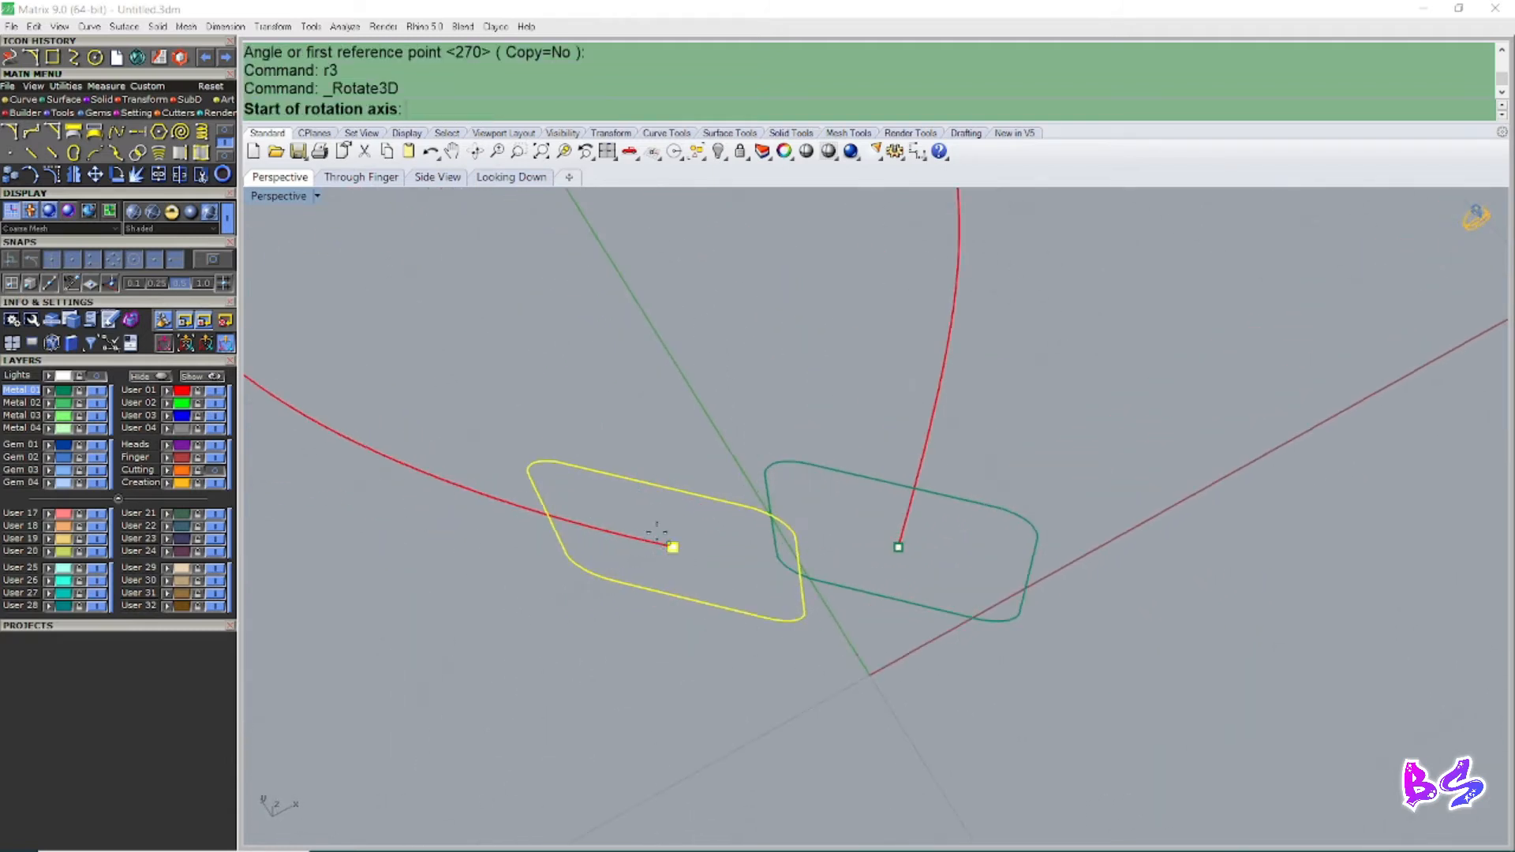
{"action": "left_click", "coordinate": [673, 547]}
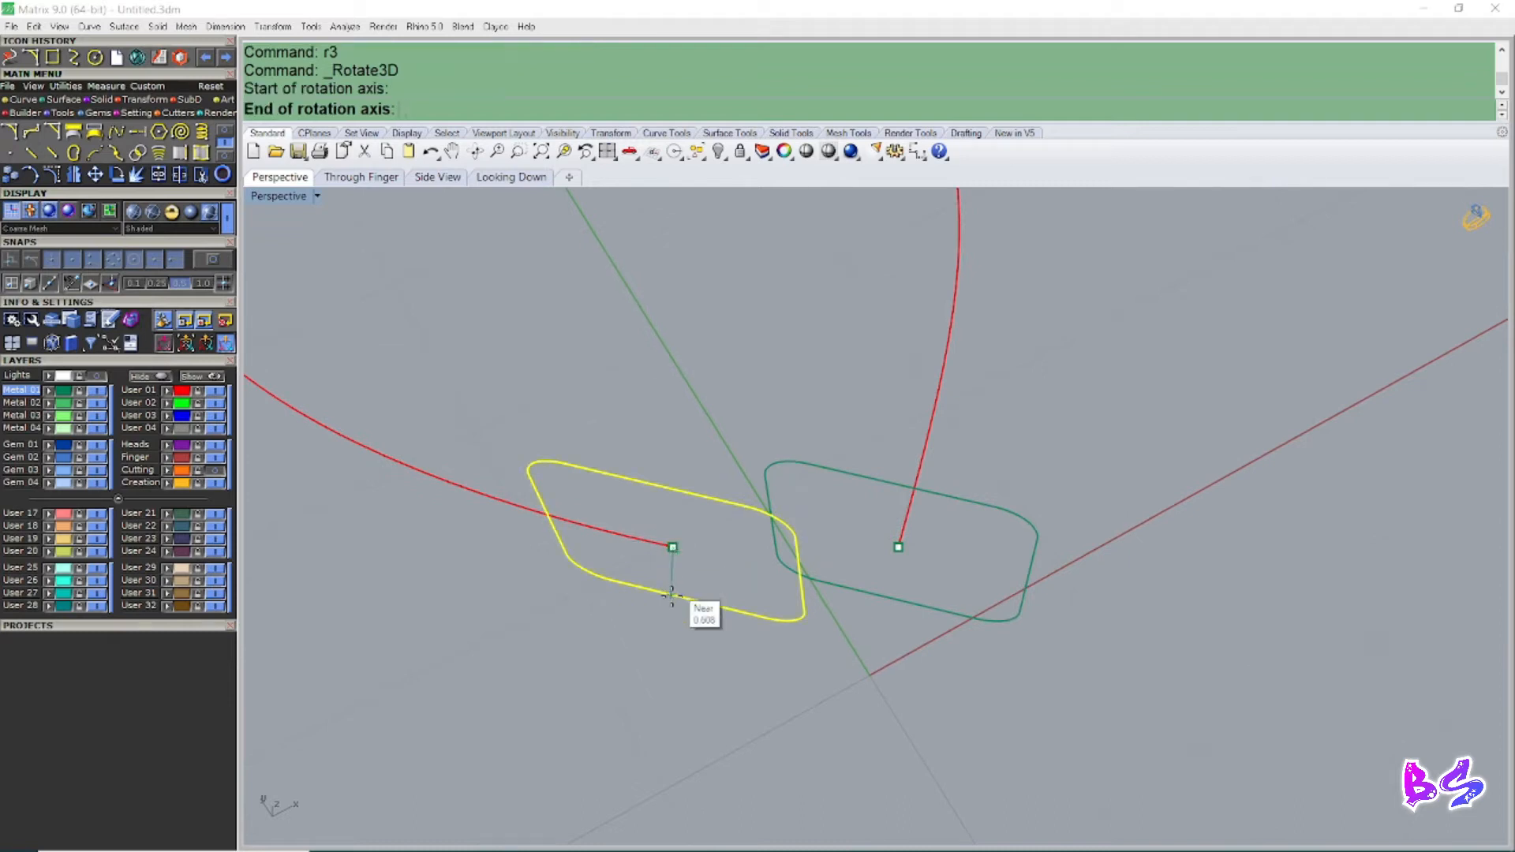
{"action": "left_click", "coordinate": [686, 599]}
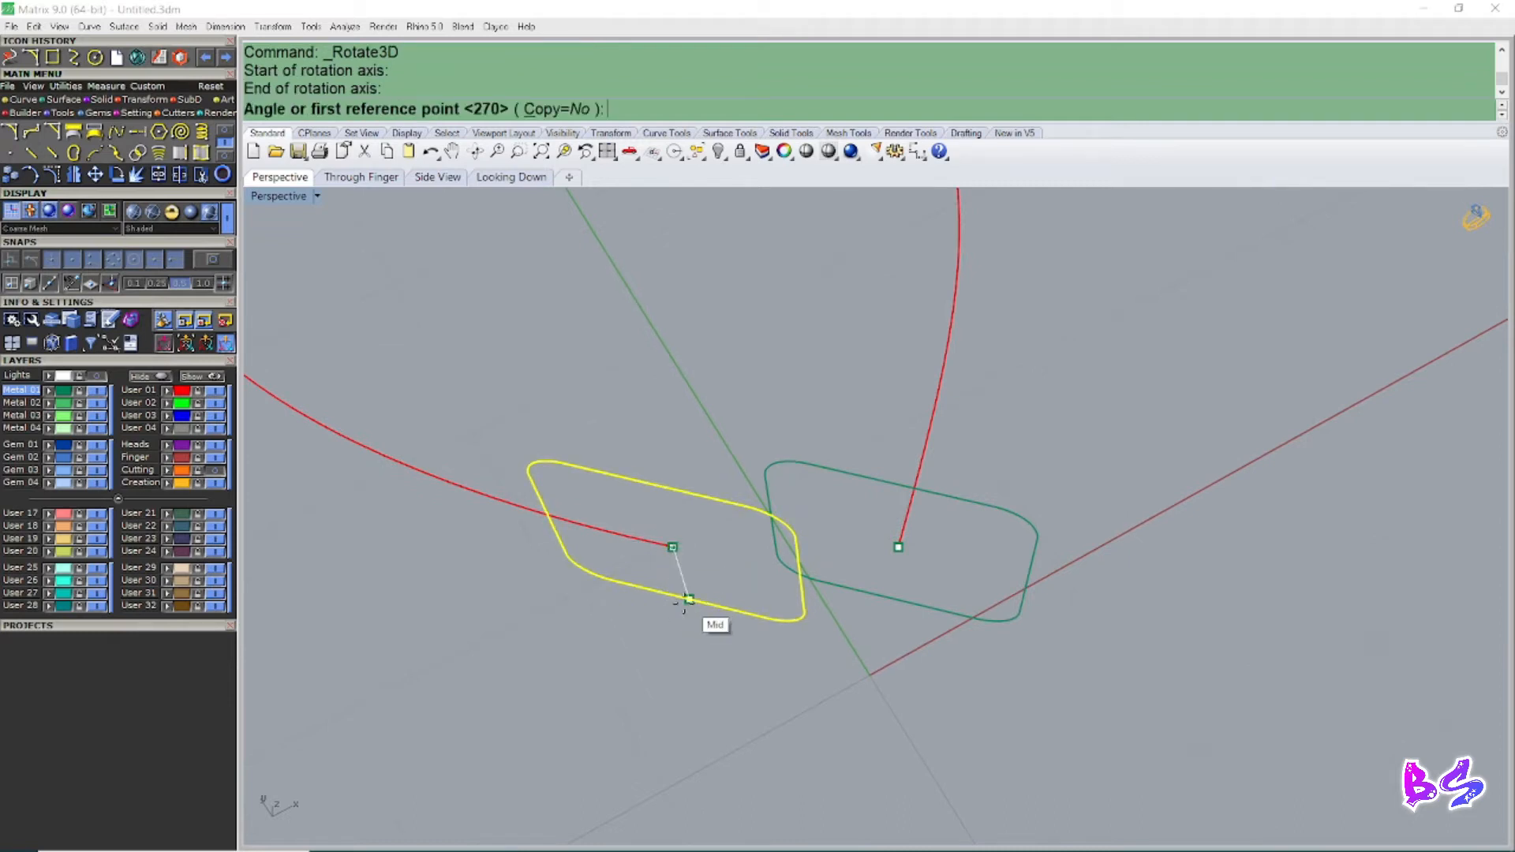
{"action": "right_click_drag", "start_coordinate": [760, 578], "coordinate": [805, 561]}
{"action": "left_click", "coordinate": [797, 575]}
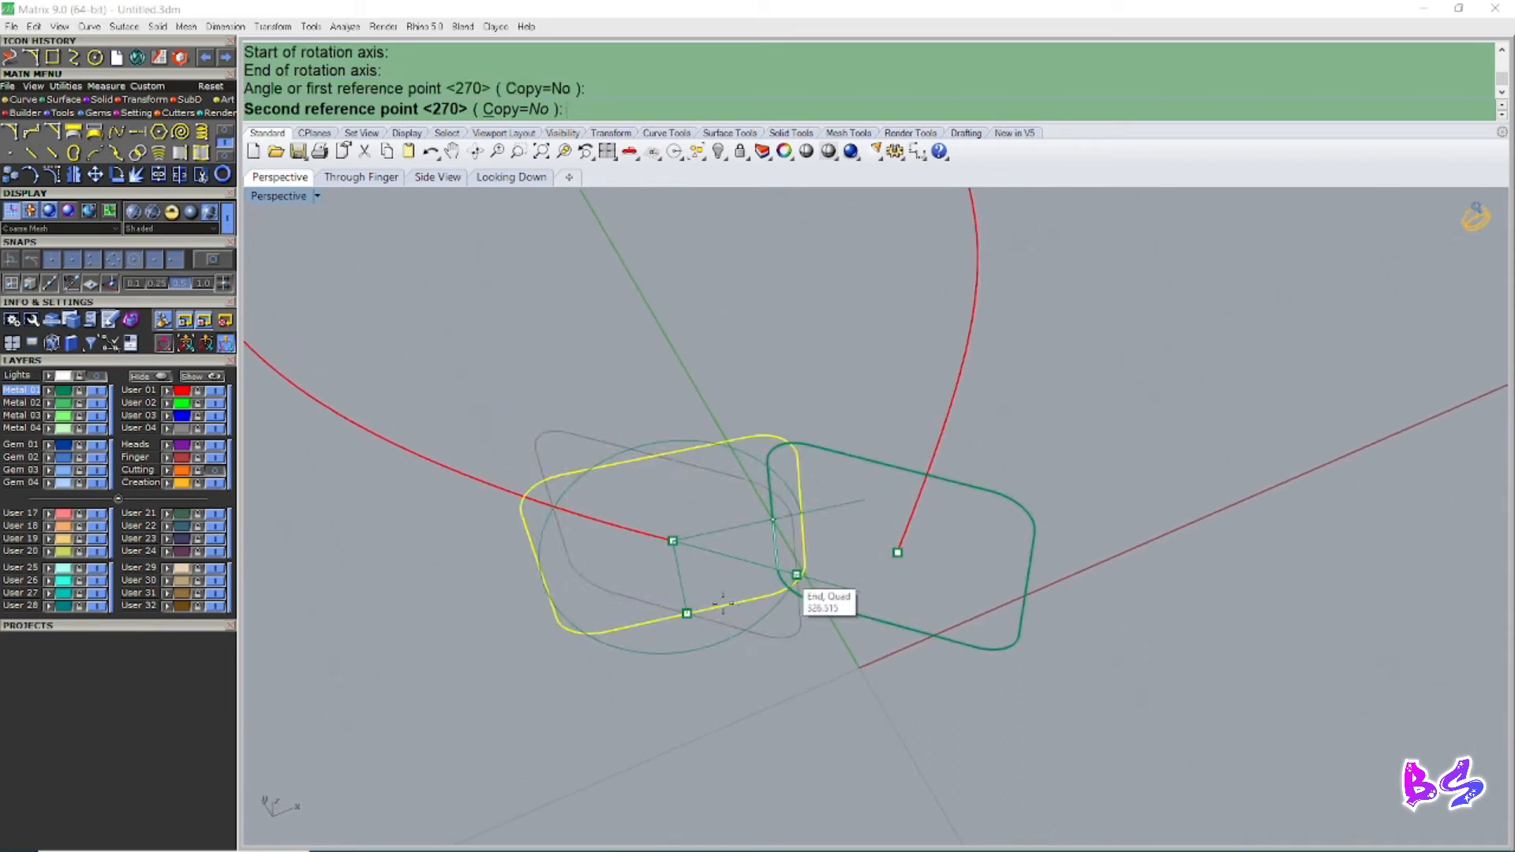
{"action": "left_click", "coordinate": [628, 653]}
{"action": "scroll", "coordinate": [742, 572], "scroll_direction": "down", "scroll_amount": 10}
{"action": "mouse_move", "coordinate": [770, 531]}
{"action": "right_mouse_down"}
{"action": "mouse_move", "coordinate": [791, 566]}
{"action": "mouse_move", "coordinate": [771, 544]}
{"action": "mouse_move", "coordinate": [780, 513]}
{"action": "right_mouse_up"}
{"action": "scroll", "coordinate": [772, 536], "scroll_direction": "down", "scroll_amount": 6}
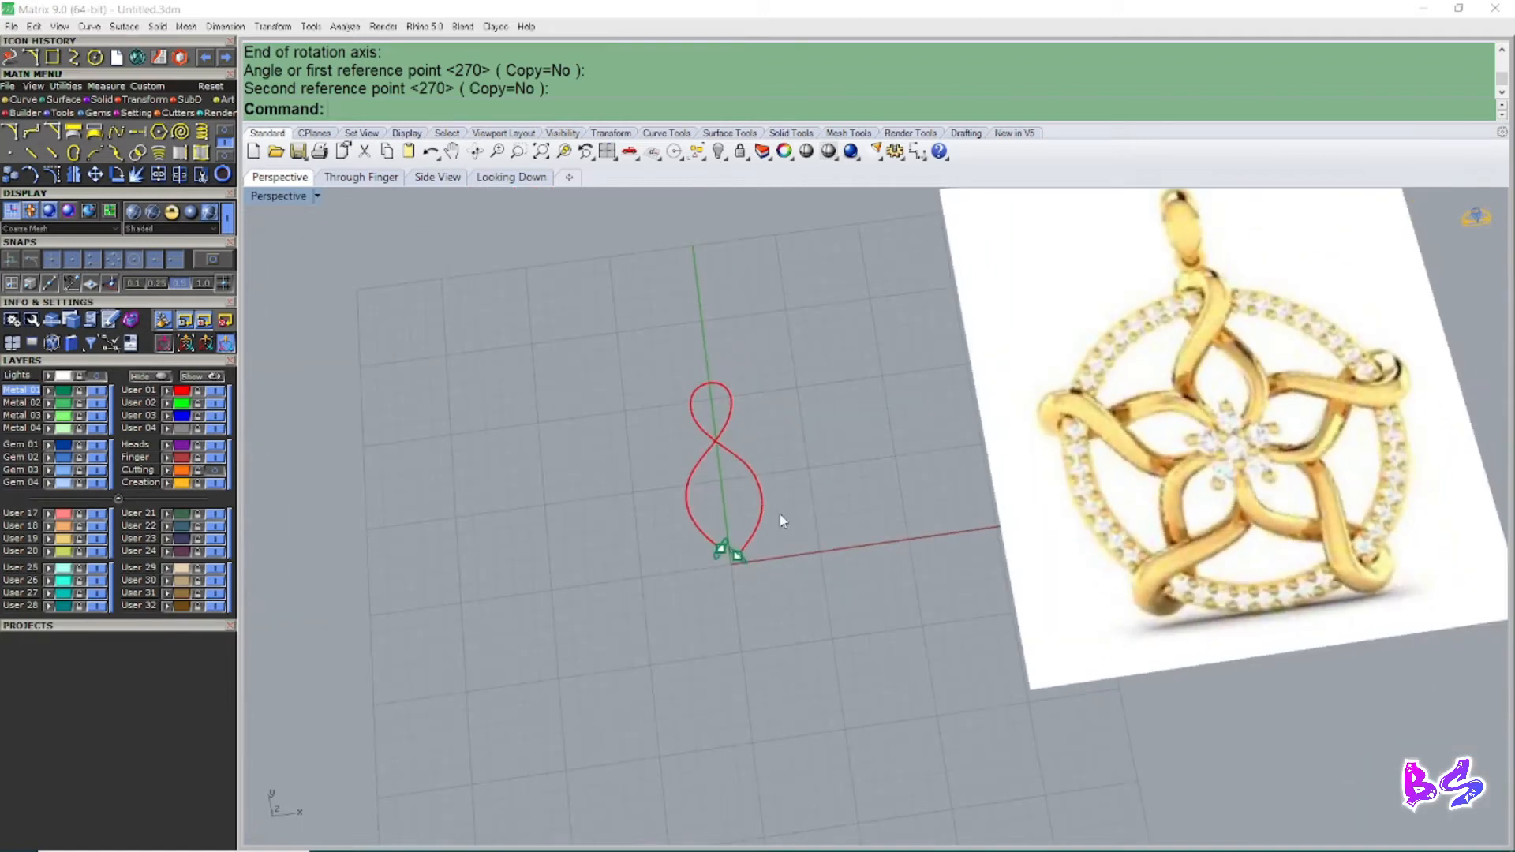
Step: Start orienting a copy of the left profile perpendicular to the petal curve, with its centroid as the base point
{"action": "scroll", "coordinate": [714, 554], "scroll_direction": "up", "scroll_amount": 3}
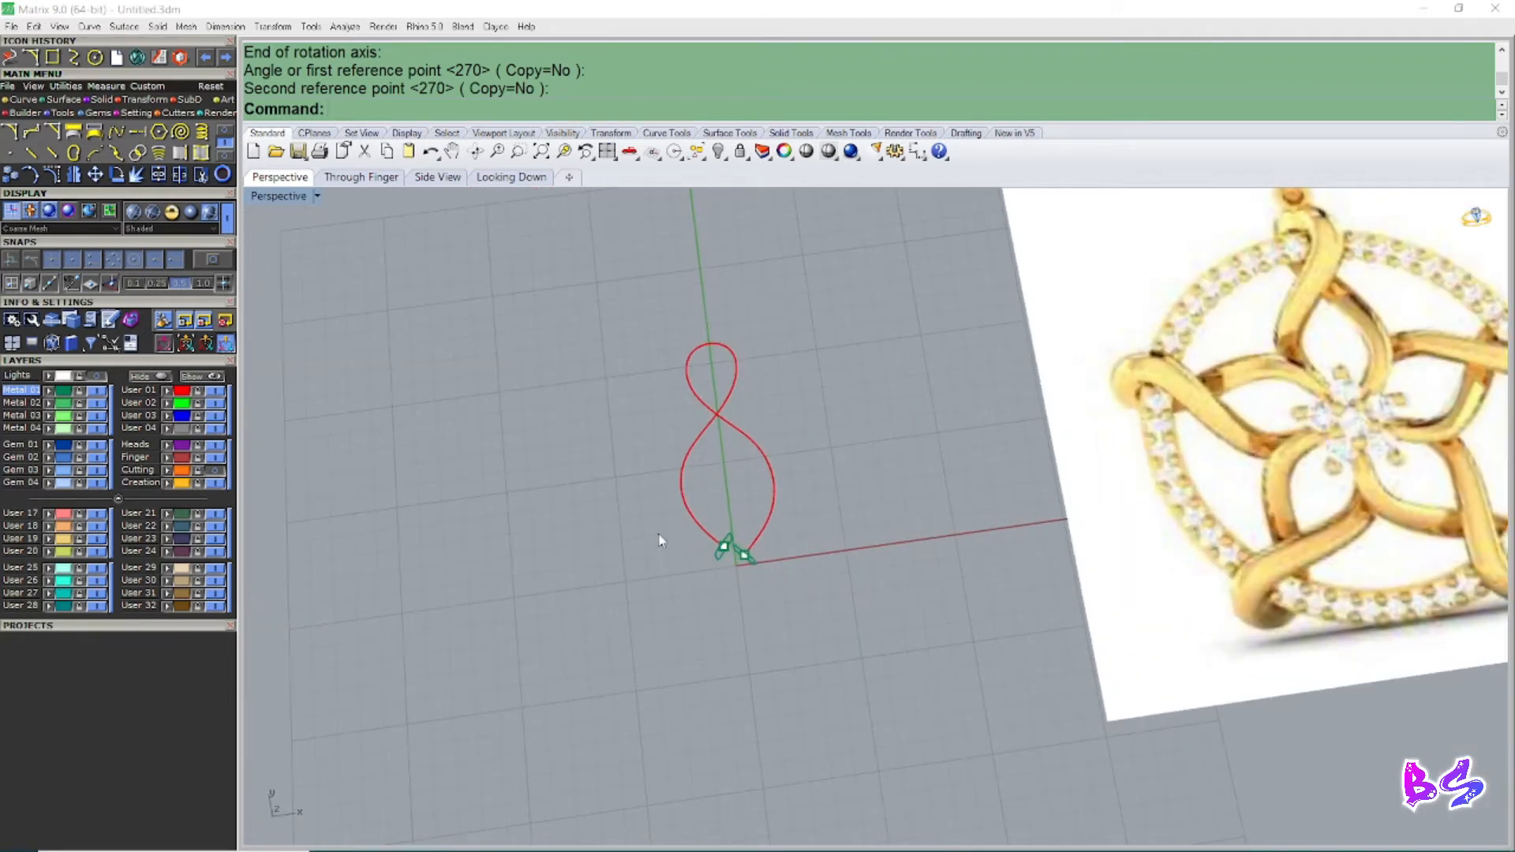
{"action": "right_click_drag", "start_coordinate": [607, 525], "coordinate": [680, 589]}
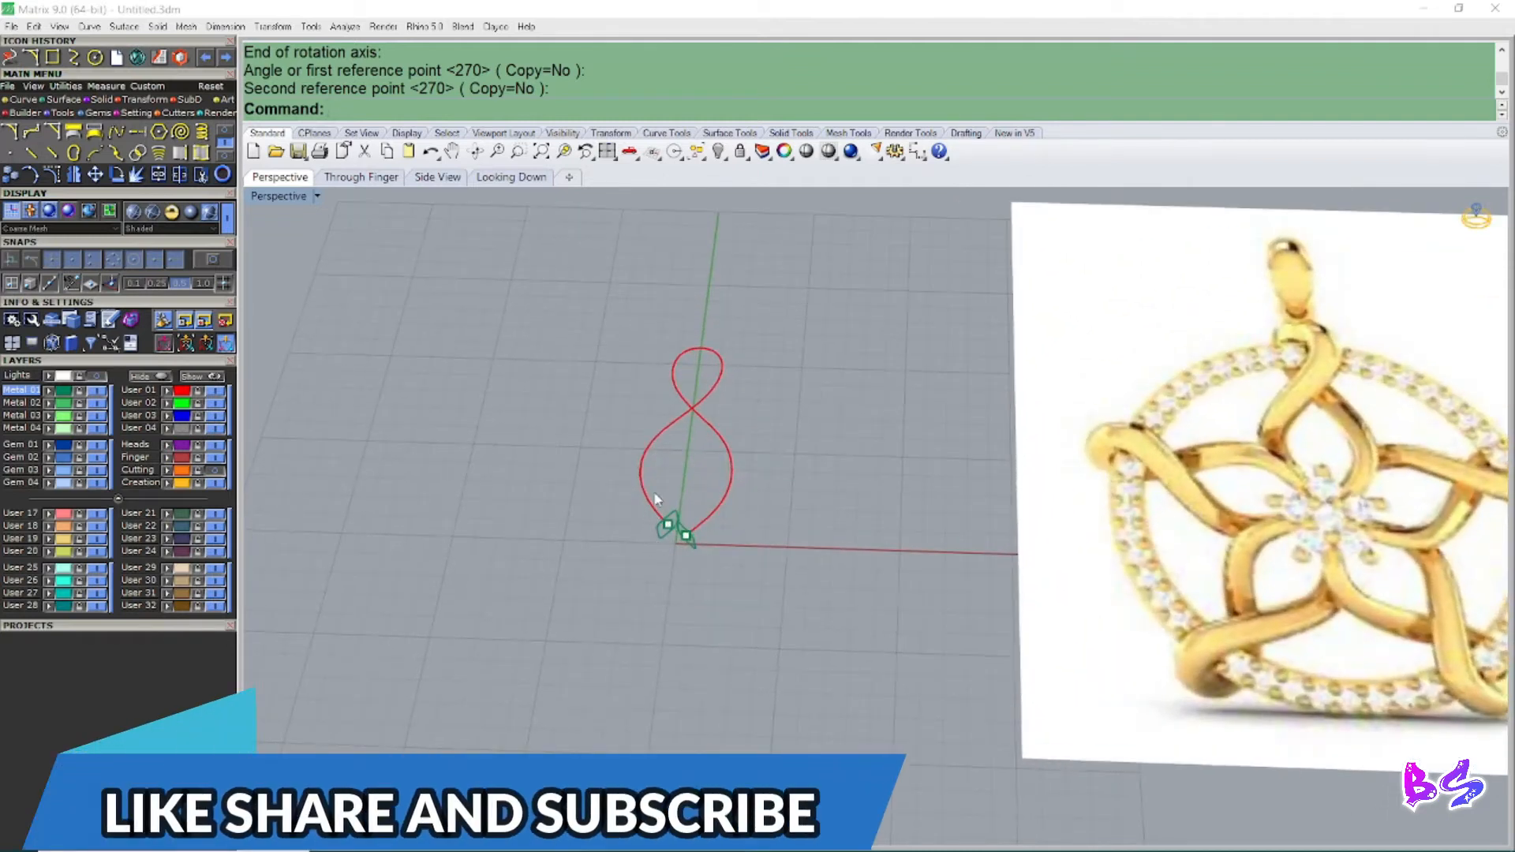
{"action": "right_click_drag", "start_coordinate": [684, 443], "coordinate": [702, 491]}
{"action": "scroll", "coordinate": [671, 534], "scroll_direction": "up", "scroll_amount": 7}
{"action": "left_click", "coordinate": [671, 519]}
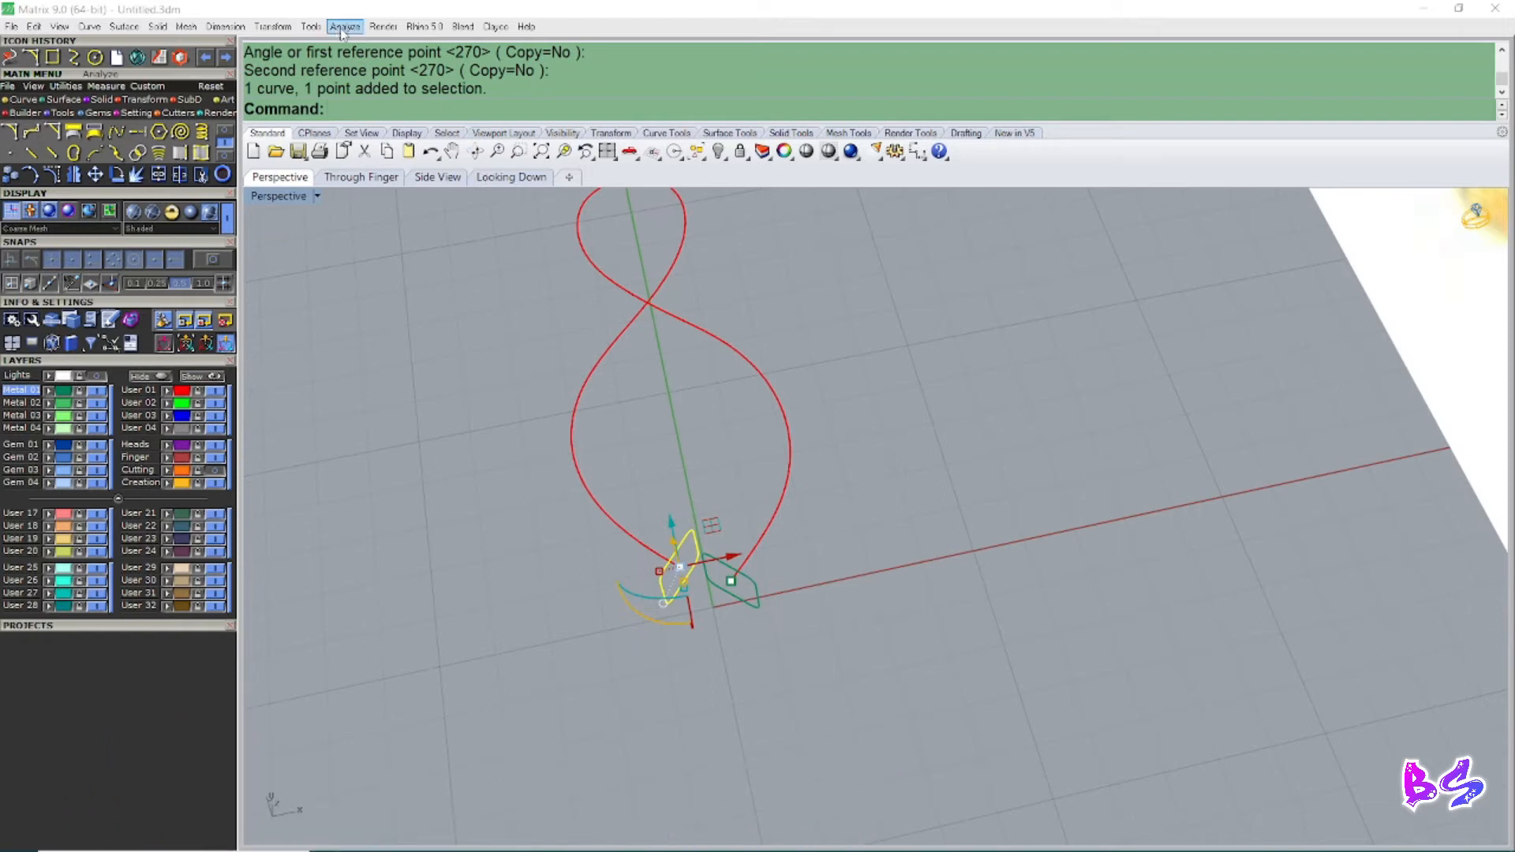
{"action": "left_click", "coordinate": [290, 30]}
{"action": "mouse_move", "coordinate": [344, 312]}
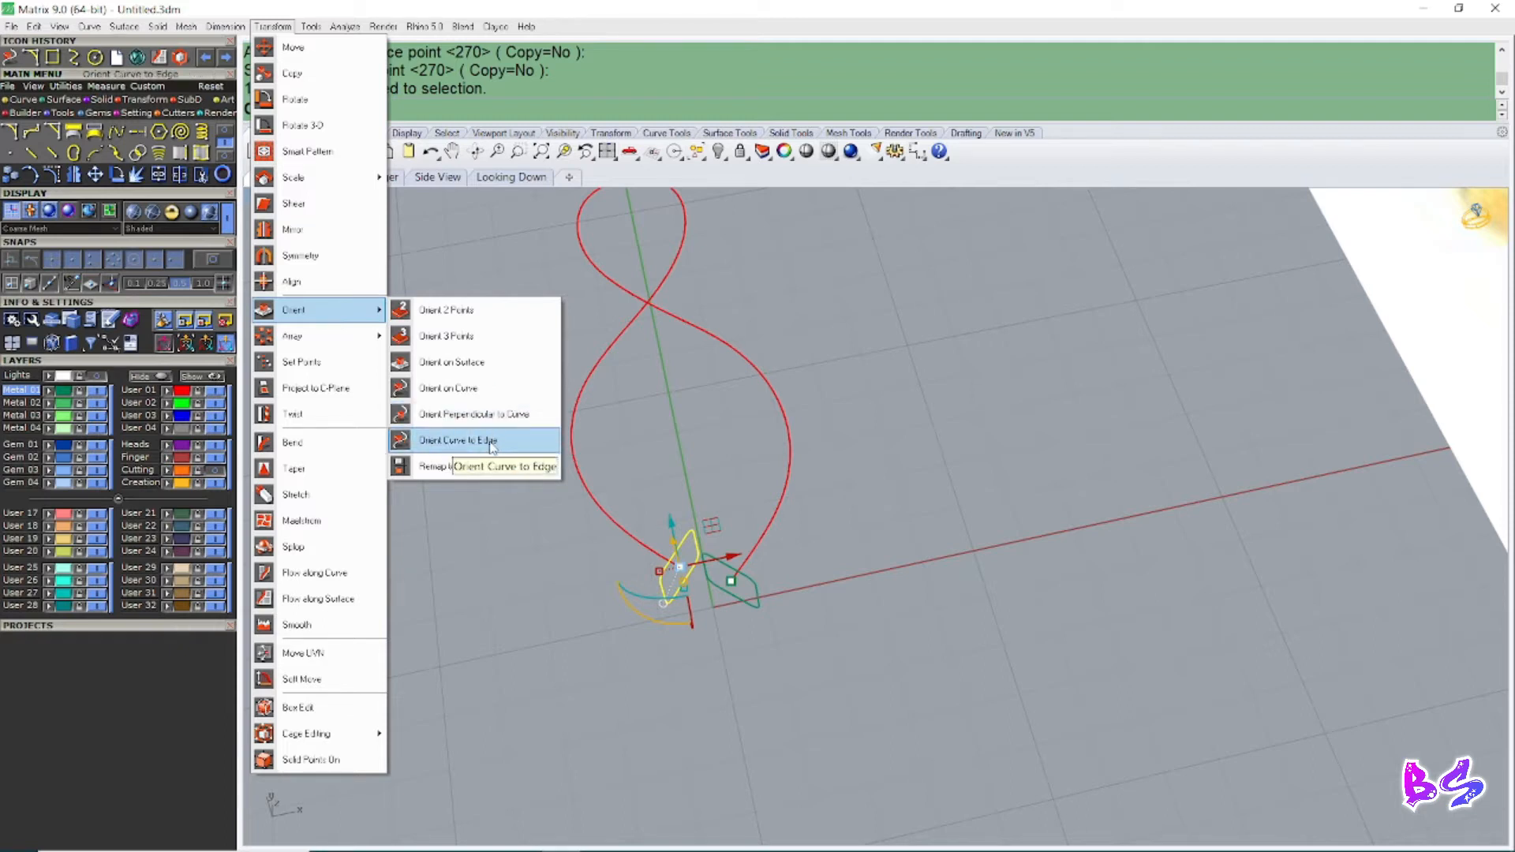
{"action": "left_click", "coordinate": [489, 416]}
{"action": "scroll", "coordinate": [691, 551], "scroll_direction": "up", "scroll_amount": 3}
{"action": "scroll", "coordinate": [691, 551], "scroll_direction": "up", "scroll_amount": 2}
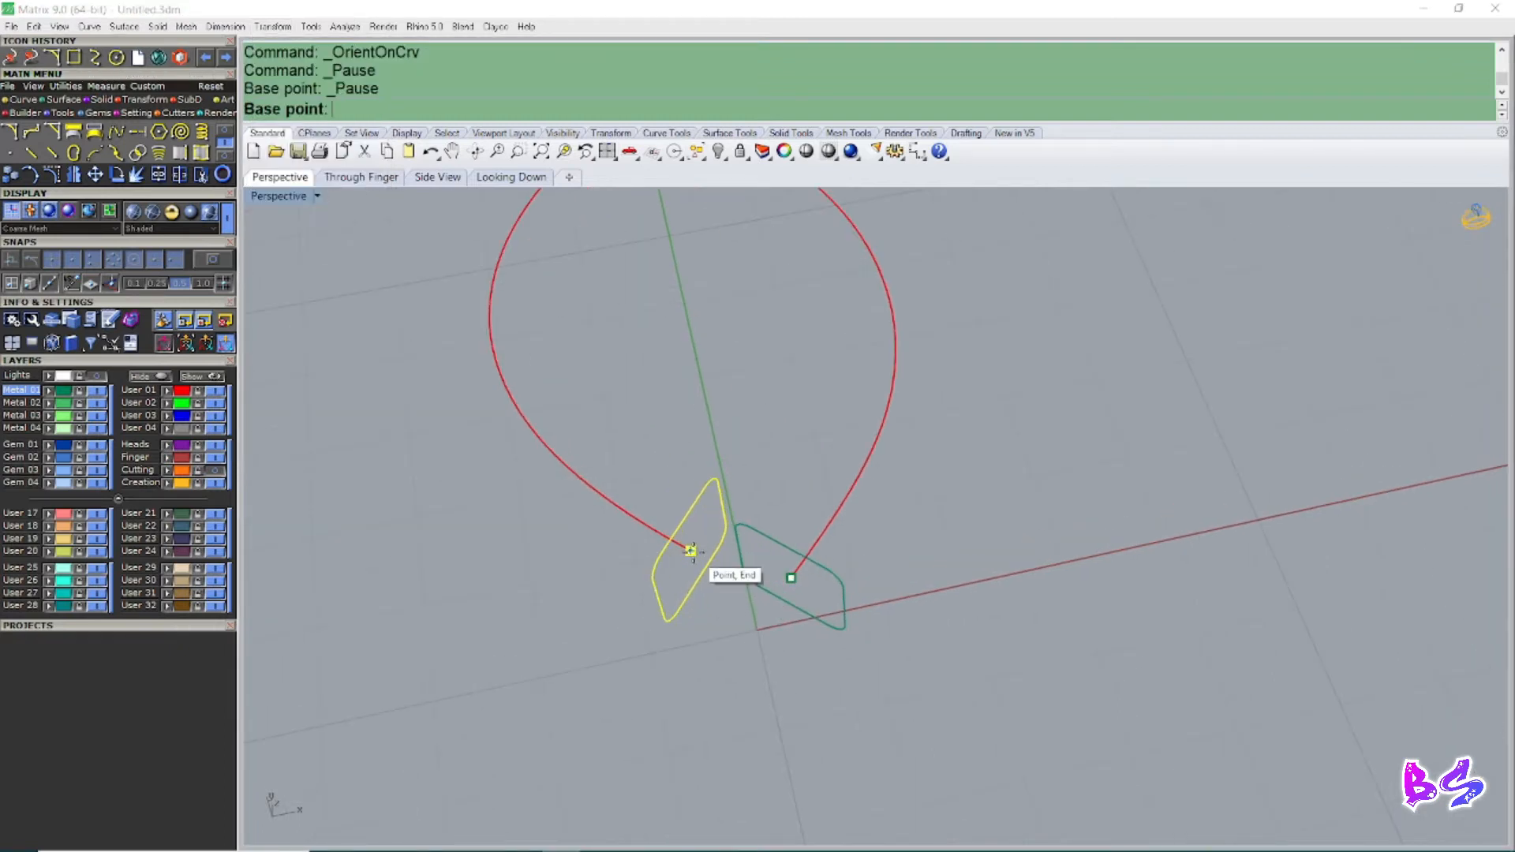
{"action": "left_click", "coordinate": [577, 467]}
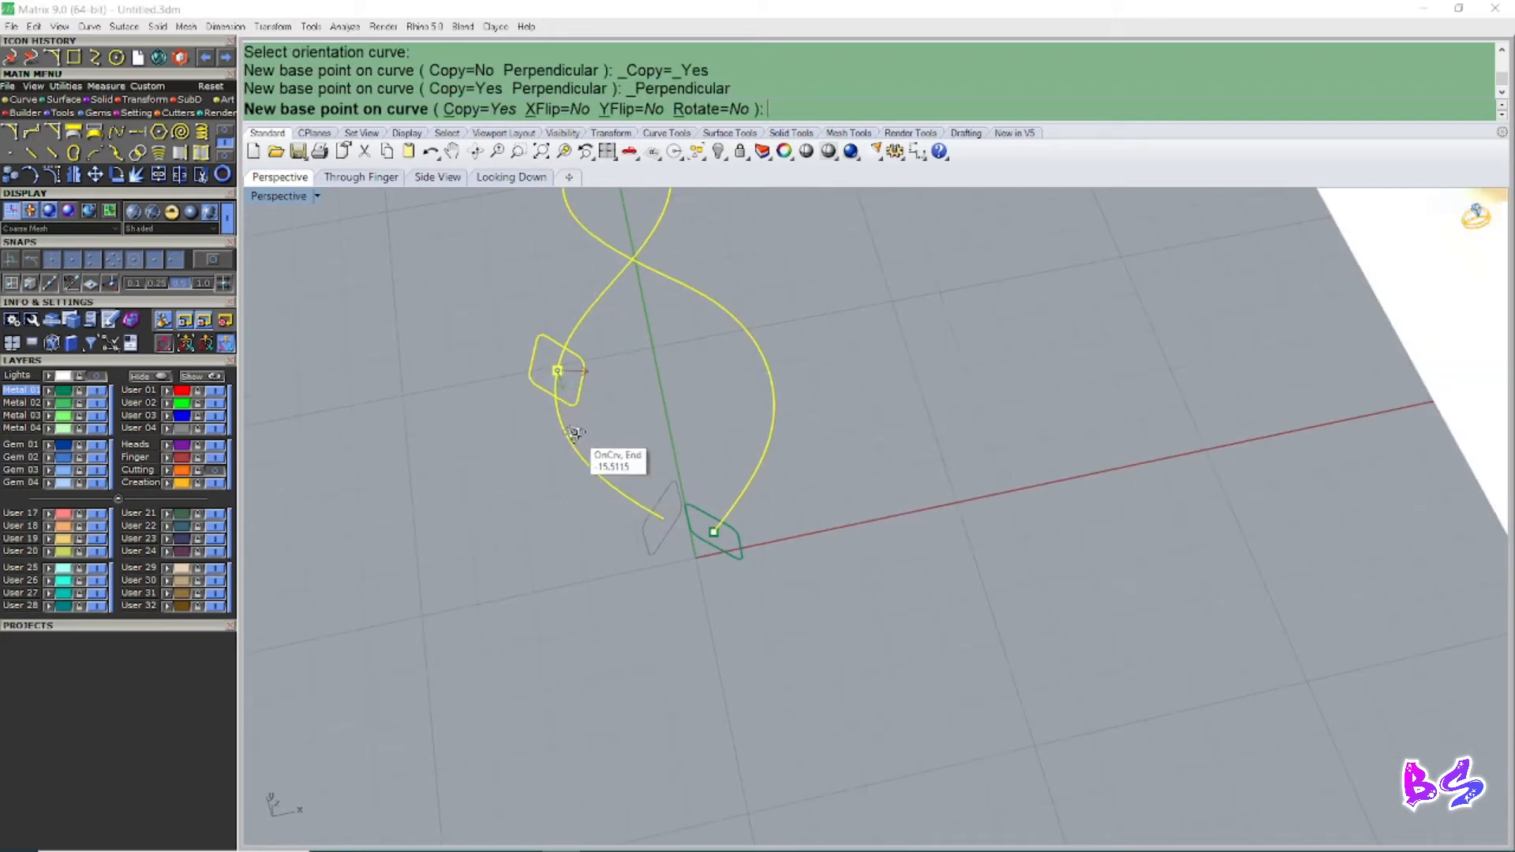
Step: Place the perpendicular profile copy on the right side of the petal's upper loop, just above the crossing, using a top view
{"action": "right_click_drag", "start_coordinate": [574, 433], "coordinate": [613, 440]}
{"action": "scroll", "coordinate": [615, 438], "scroll_direction": "down", "scroll_amount": 6}
{"action": "scroll", "coordinate": [608, 307], "scroll_direction": "up", "scroll_amount": 3}
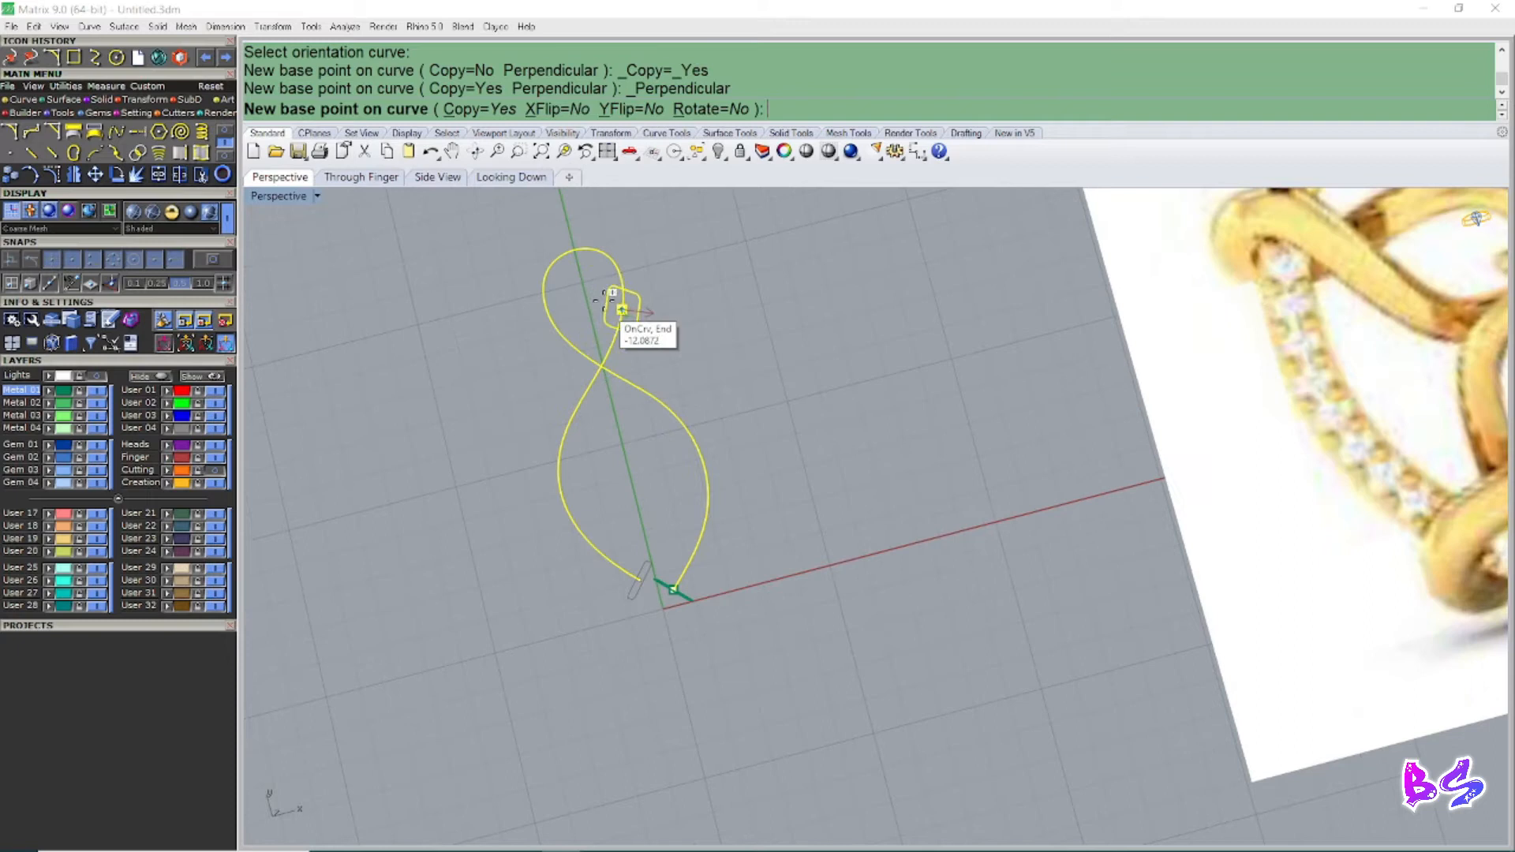
{"action": "scroll", "coordinate": [601, 254], "scroll_direction": "down", "scroll_amount": 6}
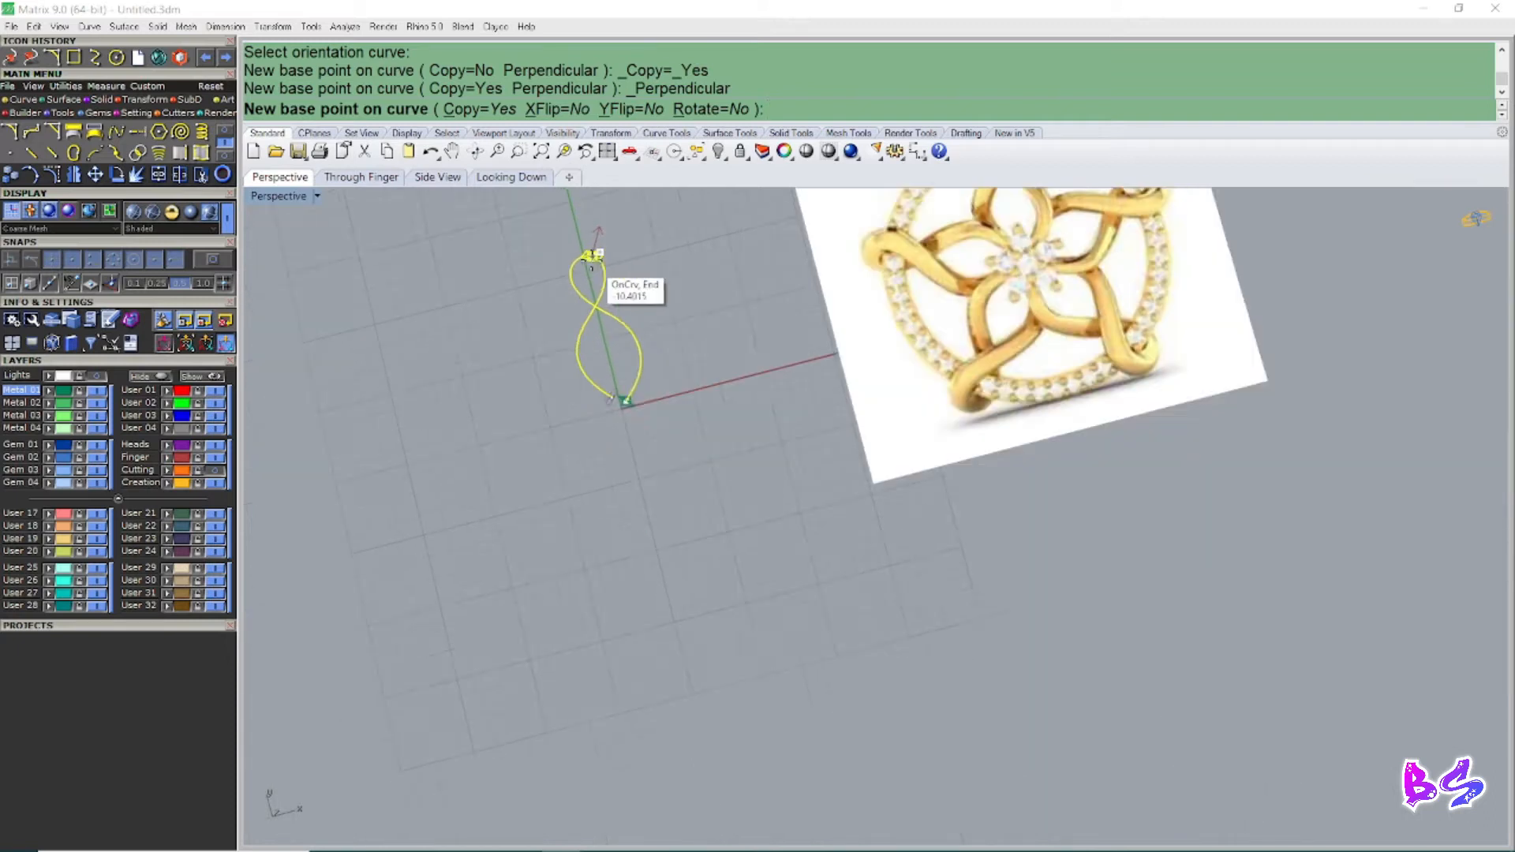
{"action": "right_click_drag", "start_coordinate": [615, 403], "coordinate": [623, 450]}
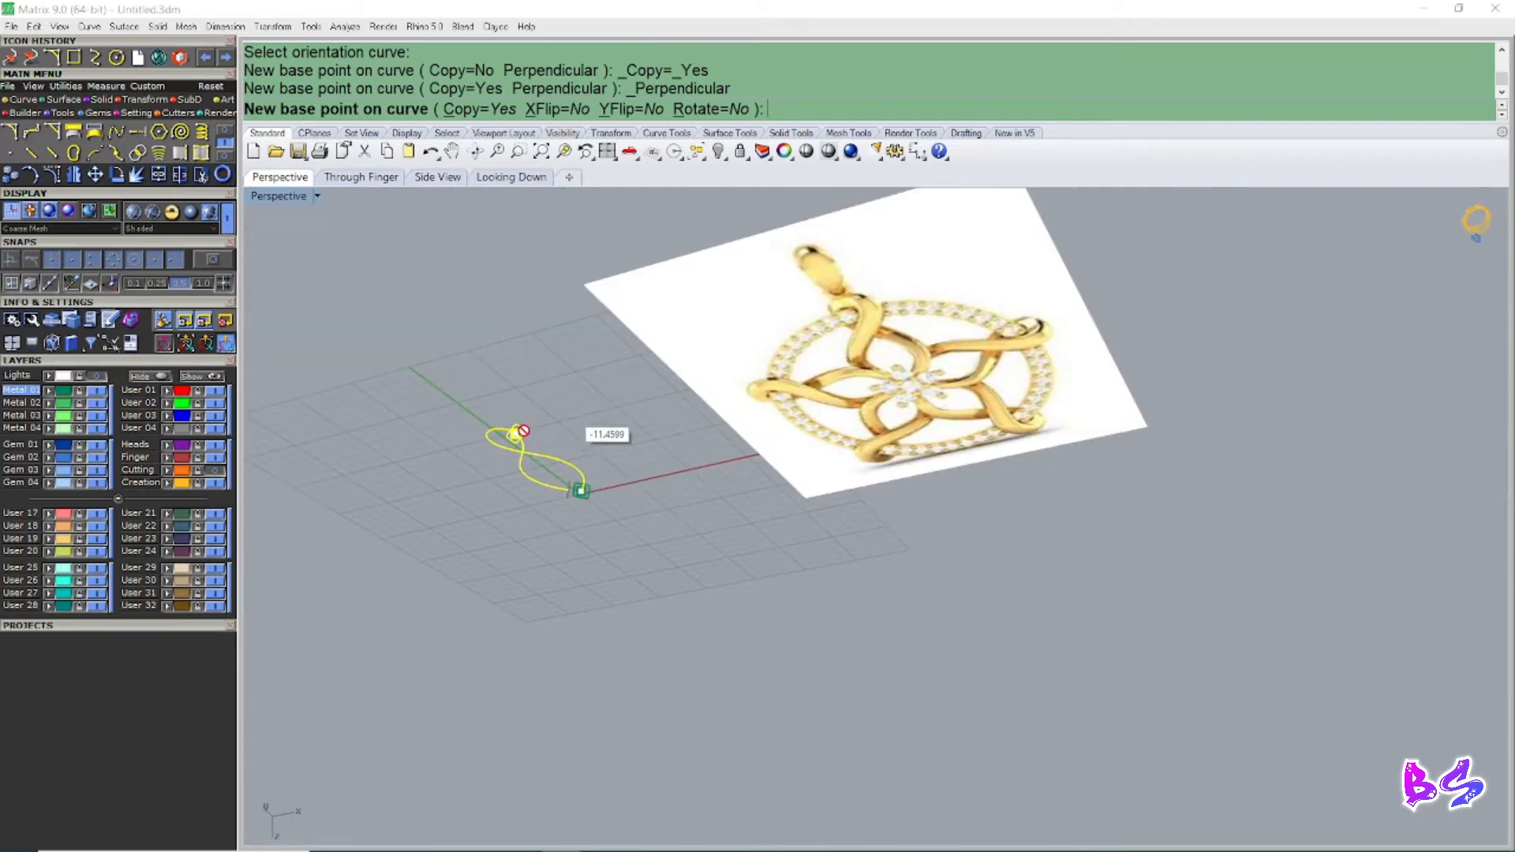
{"action": "scroll", "coordinate": [519, 432], "scroll_direction": "up", "scroll_amount": 2}
{"action": "key", "text": "ctrl+F1"}
{"action": "scroll", "coordinate": [665, 466], "scroll_direction": "down", "scroll_amount": 4}
{"action": "scroll", "coordinate": [704, 239], "scroll_direction": "up", "scroll_amount": 4}
{"action": "scroll", "coordinate": [702, 239], "scroll_direction": "up", "scroll_amount": 2}
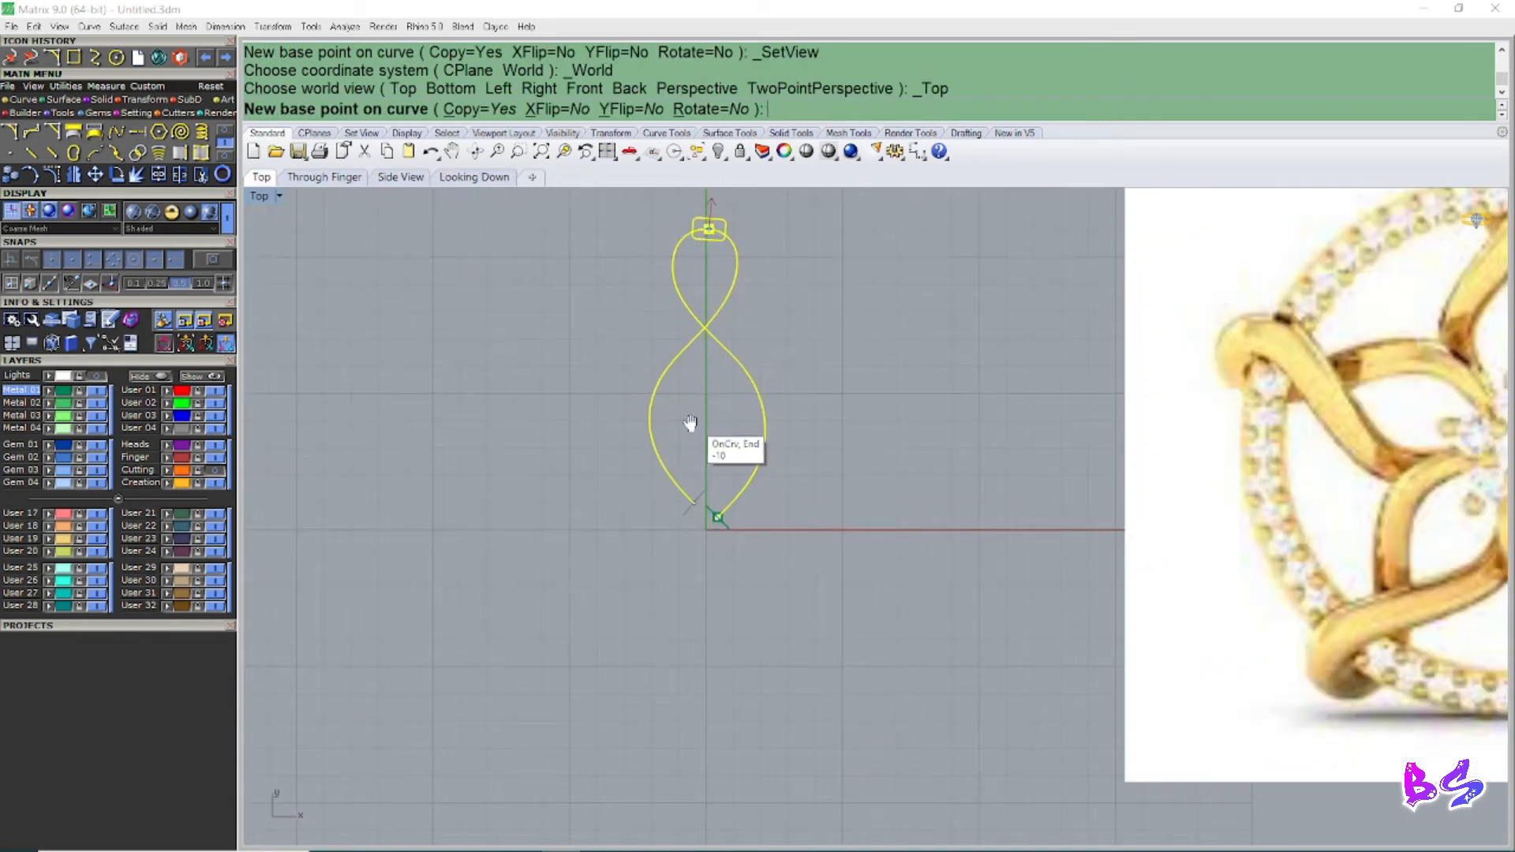
{"action": "scroll", "coordinate": [692, 414], "scroll_direction": "down", "scroll_amount": 2}
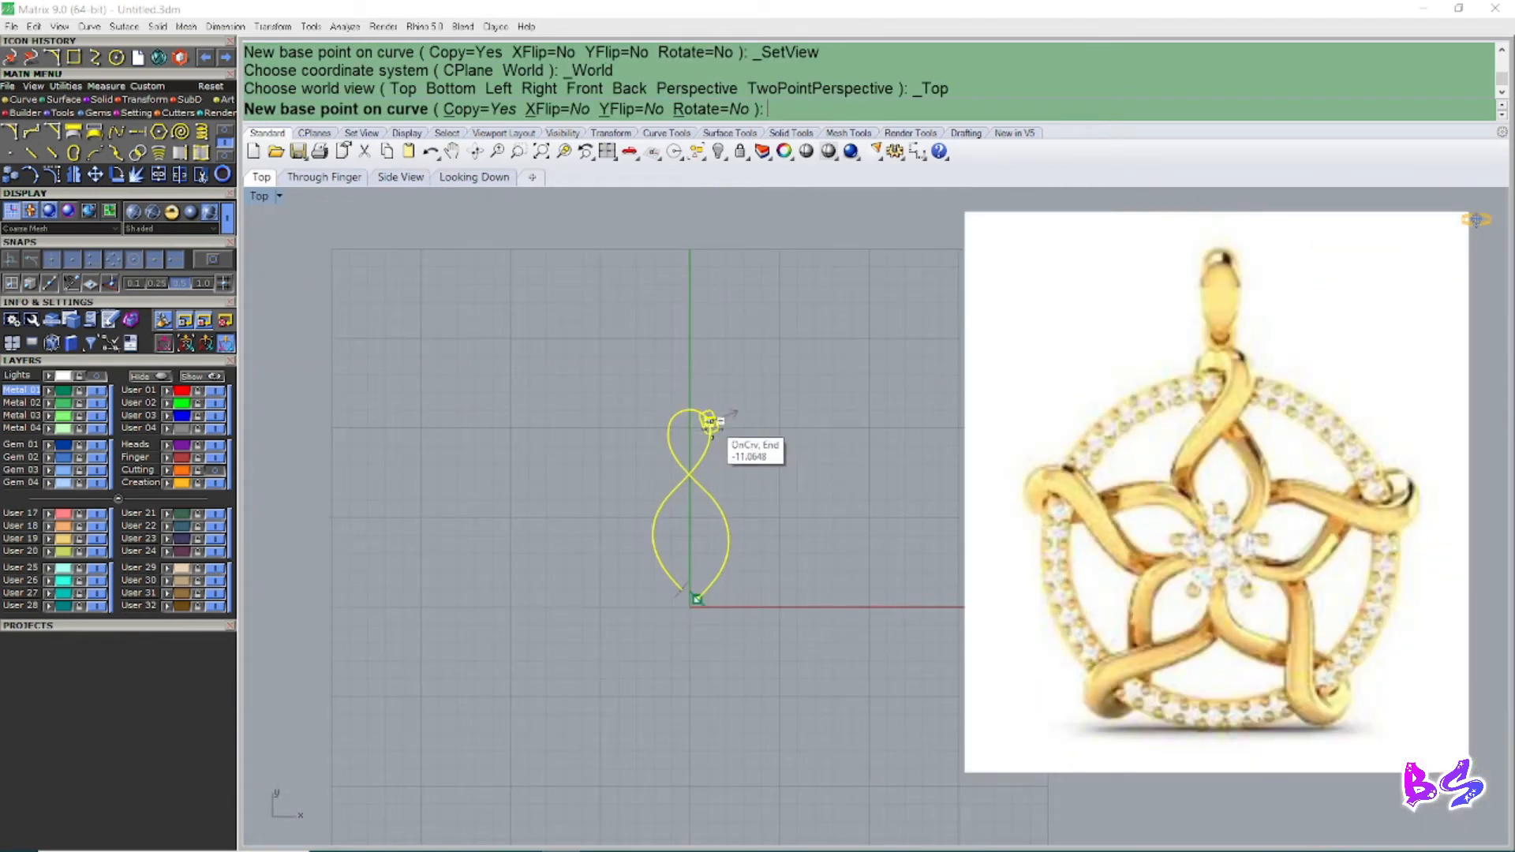
{"action": "scroll", "coordinate": [702, 456], "scroll_direction": "up", "scroll_amount": 1}
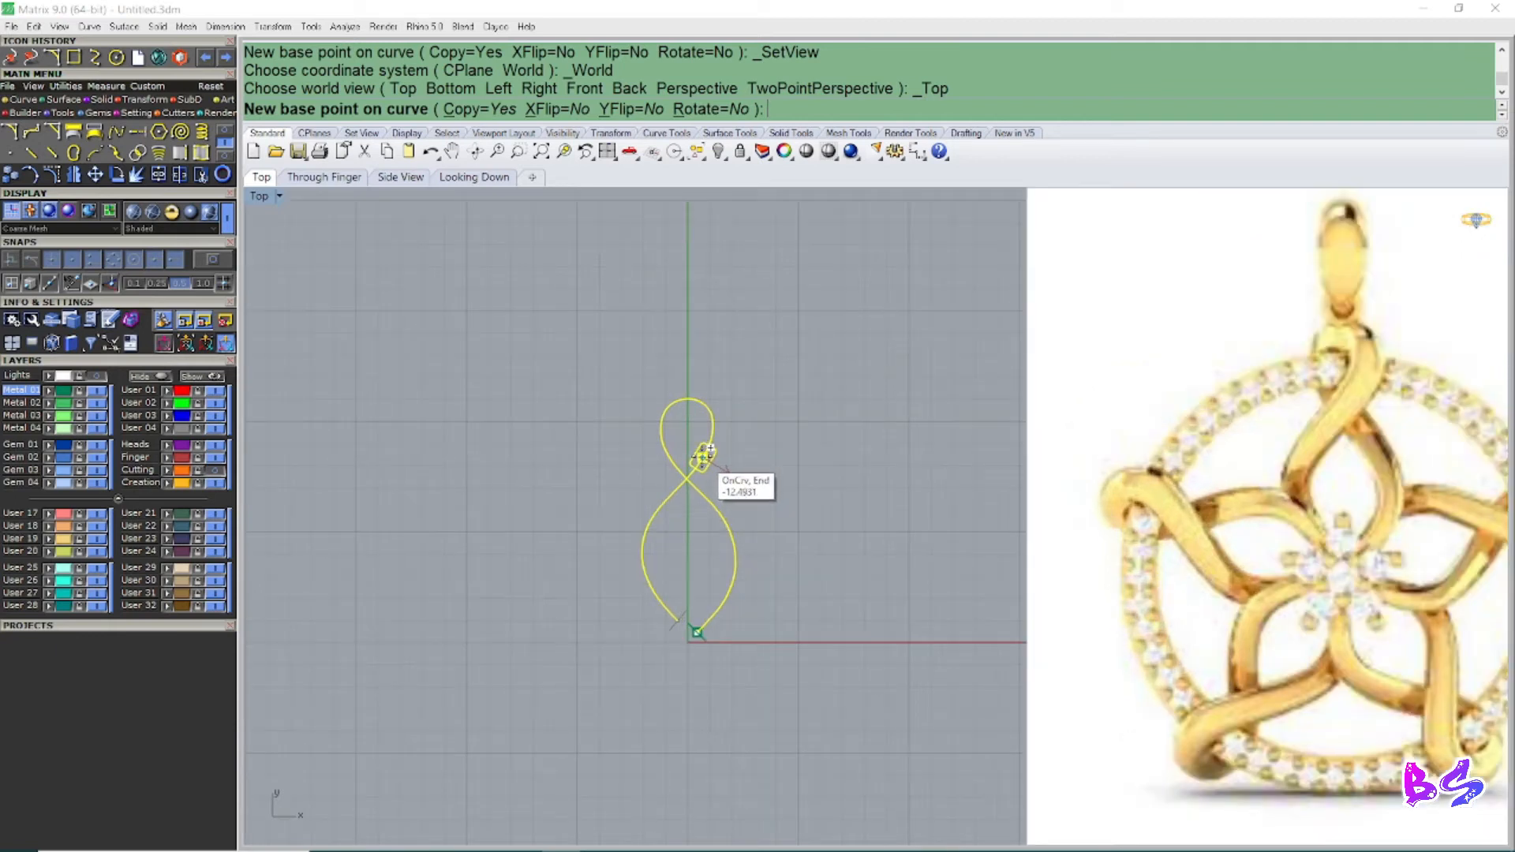
{"action": "scroll", "coordinate": [703, 456], "scroll_direction": "up", "scroll_amount": 1}
{"action": "left_click", "coordinate": [704, 455]}
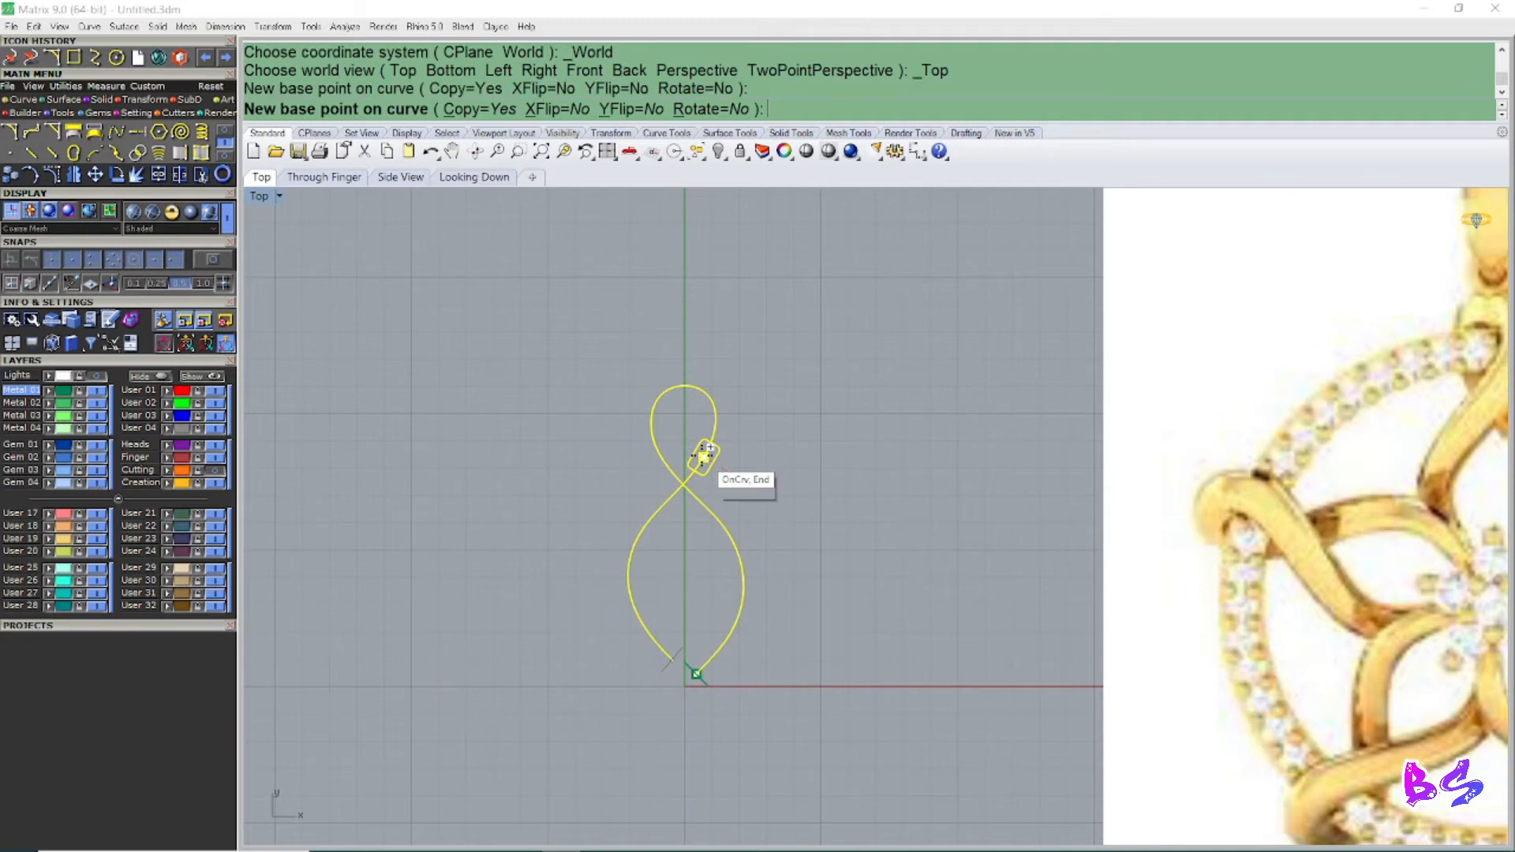
{"action": "scroll", "coordinate": [704, 455], "scroll_direction": "up", "scroll_amount": 3}
{"action": "key", "text": "Return"}
Step: Examine in perspective how the new profile sits on the petal's upper loop
{"action": "key", "text": "ctrl+F4"}
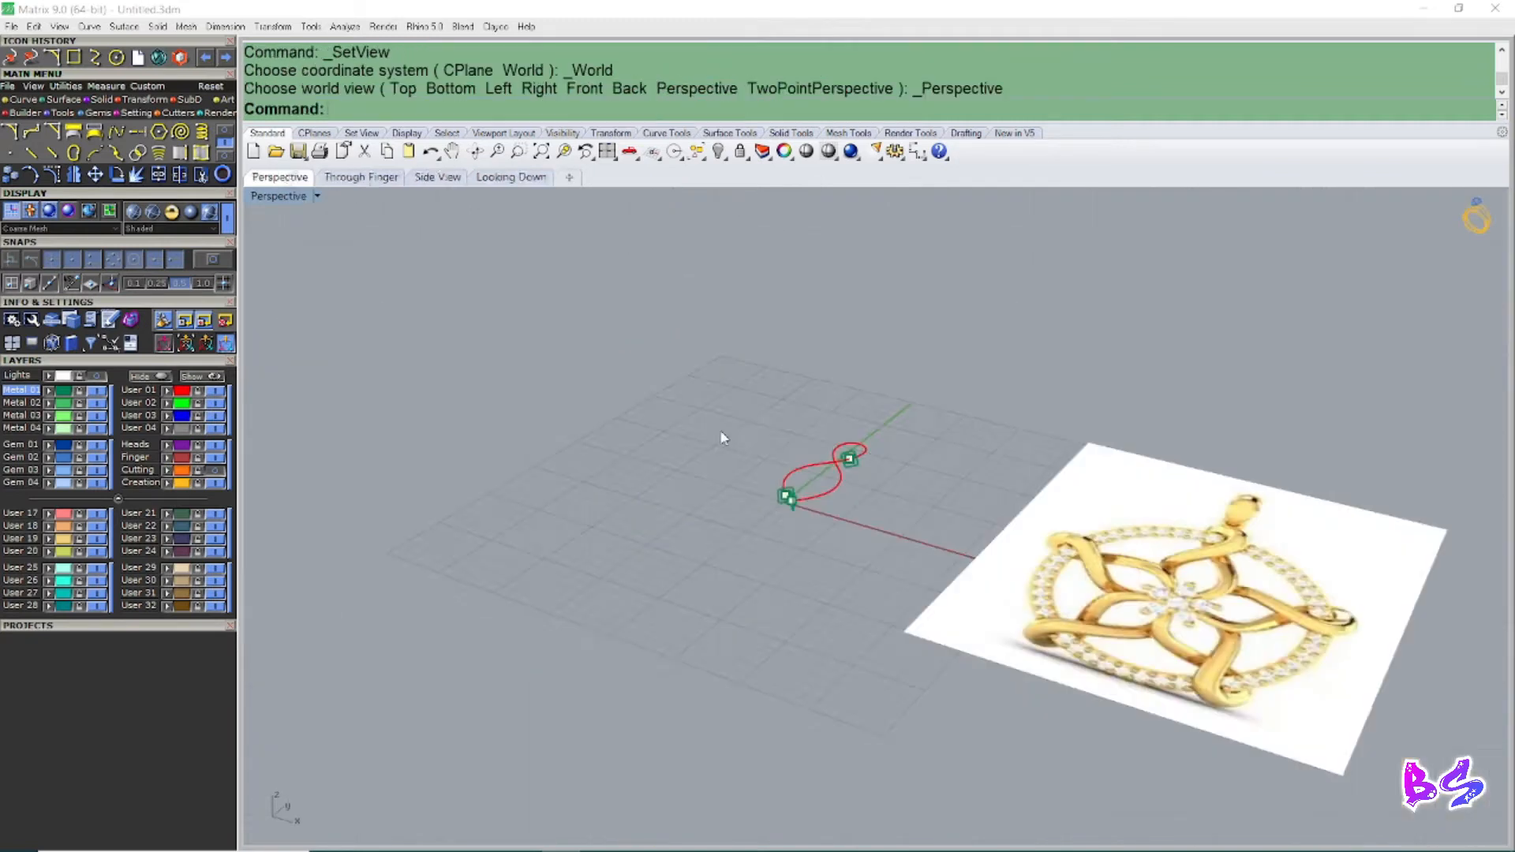
{"action": "right_click_drag", "start_coordinate": [719, 429], "coordinate": [738, 472]}
{"action": "scroll", "coordinate": [846, 472], "scroll_direction": "up", "scroll_amount": 5}
{"action": "right_click_drag", "start_coordinate": [832, 457], "coordinate": [815, 609]}
{"action": "scroll", "coordinate": [823, 422], "scroll_direction": "up", "scroll_amount": 6}
{"action": "left_click", "coordinate": [813, 540]}
{"action": "scroll", "coordinate": [821, 609], "scroll_direction": "up", "scroll_amount": 2}
{"action": "scroll", "coordinate": [812, 609], "scroll_direction": "up", "scroll_amount": 2}
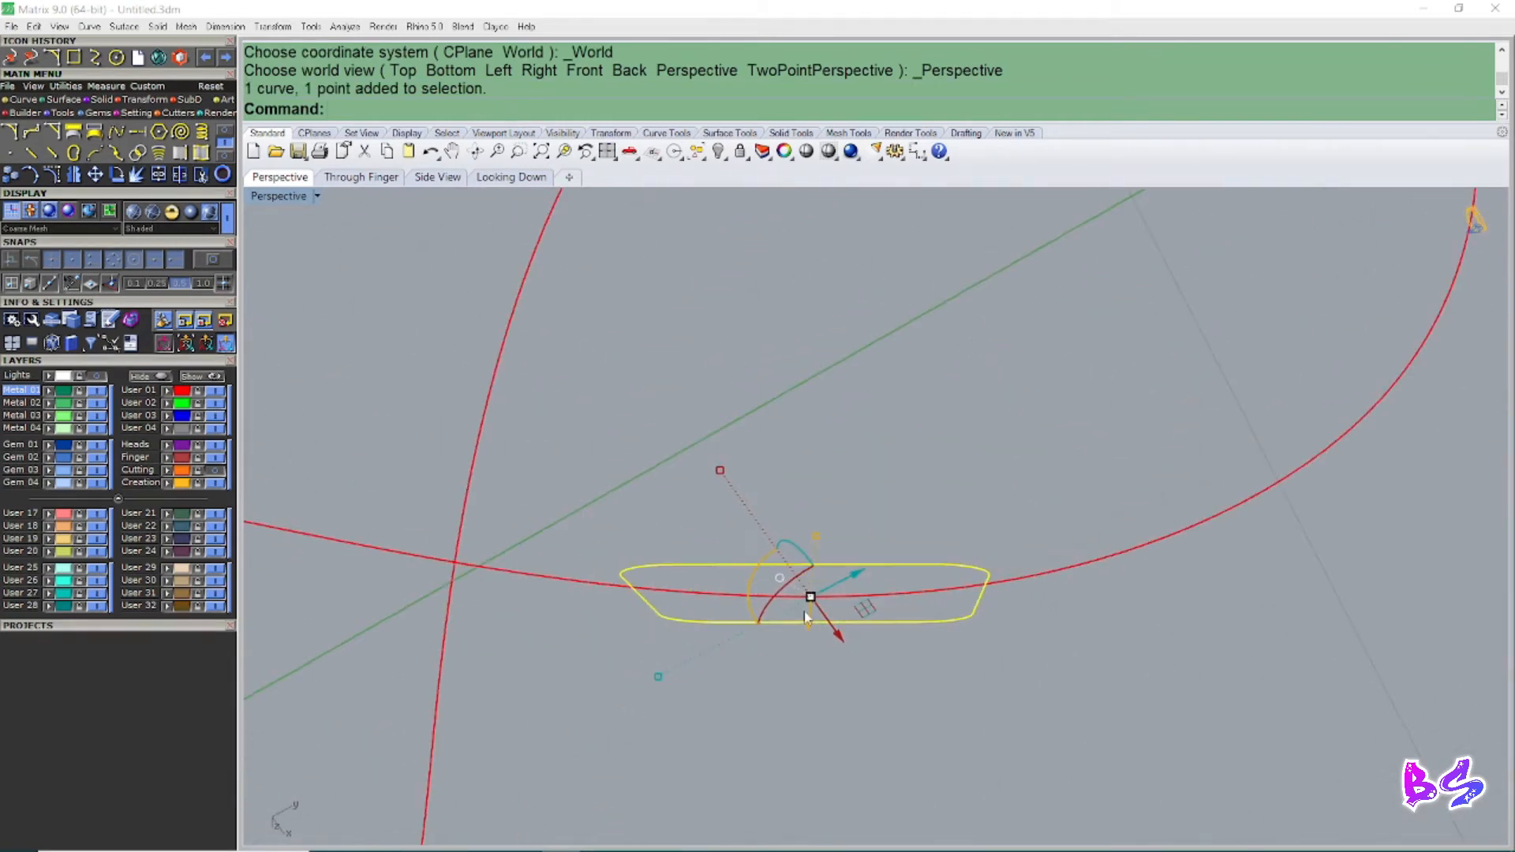
{"action": "key", "text": "ctrl+F1"}
{"action": "scroll", "coordinate": [817, 550], "scroll_direction": "up", "scroll_amount": 2}
{"action": "key", "text": "ctrl+F4"}
{"action": "right_click_drag", "start_coordinate": [837, 519], "coordinate": [769, 495]}
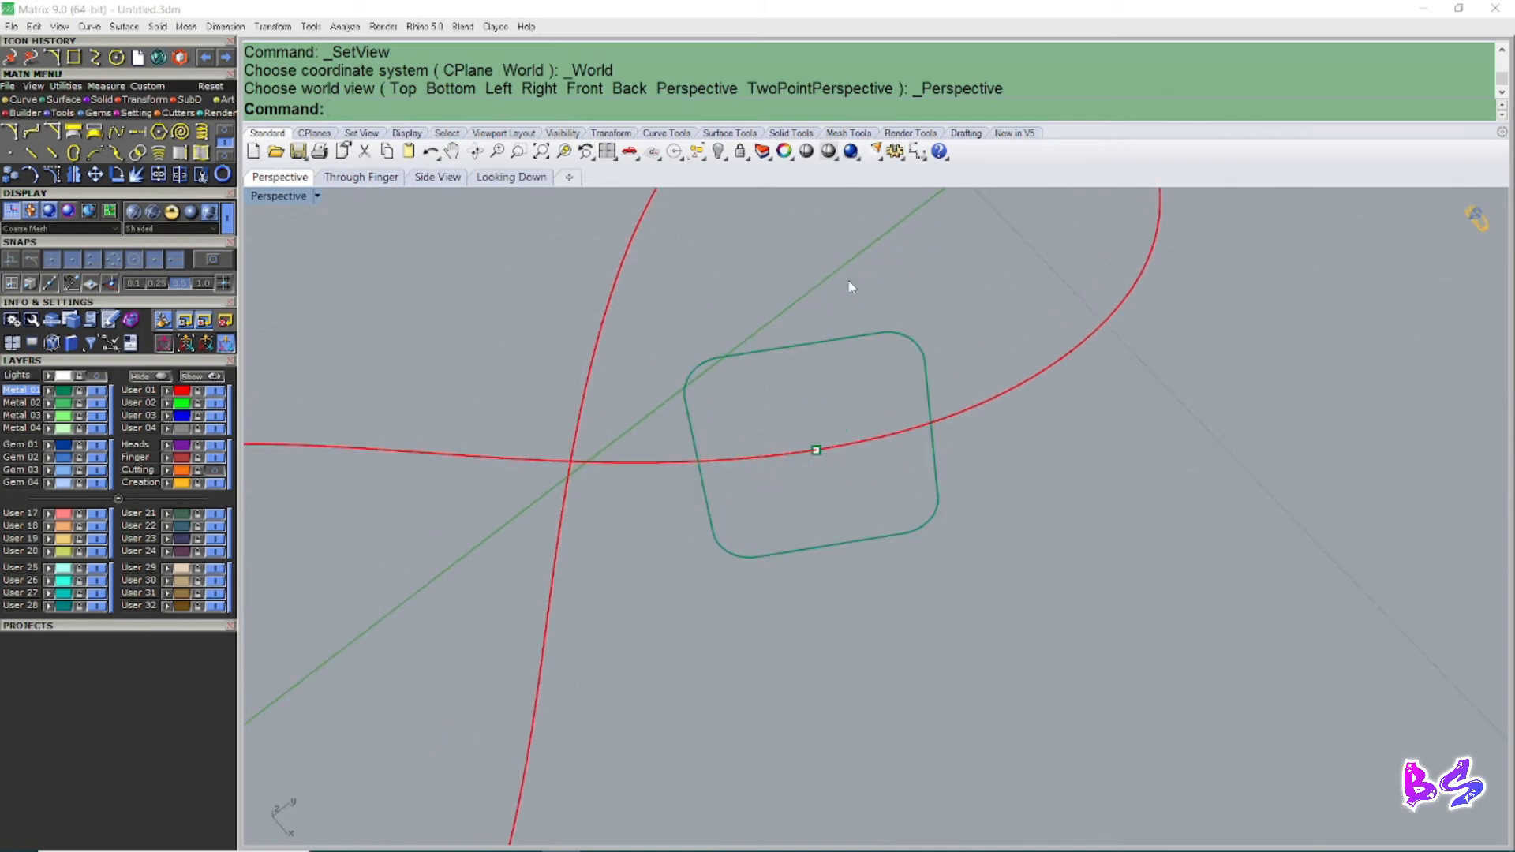
Step: Rotate the upper-loop profile together with its centroid point so it stands squarely across the petal curve
{"action": "left_click", "coordinate": [850, 338]}
{"action": "right_click_drag", "start_coordinate": [844, 363], "coordinate": [813, 553]}
{"action": "scroll", "coordinate": [801, 577], "scroll_direction": "up", "scroll_amount": 4}
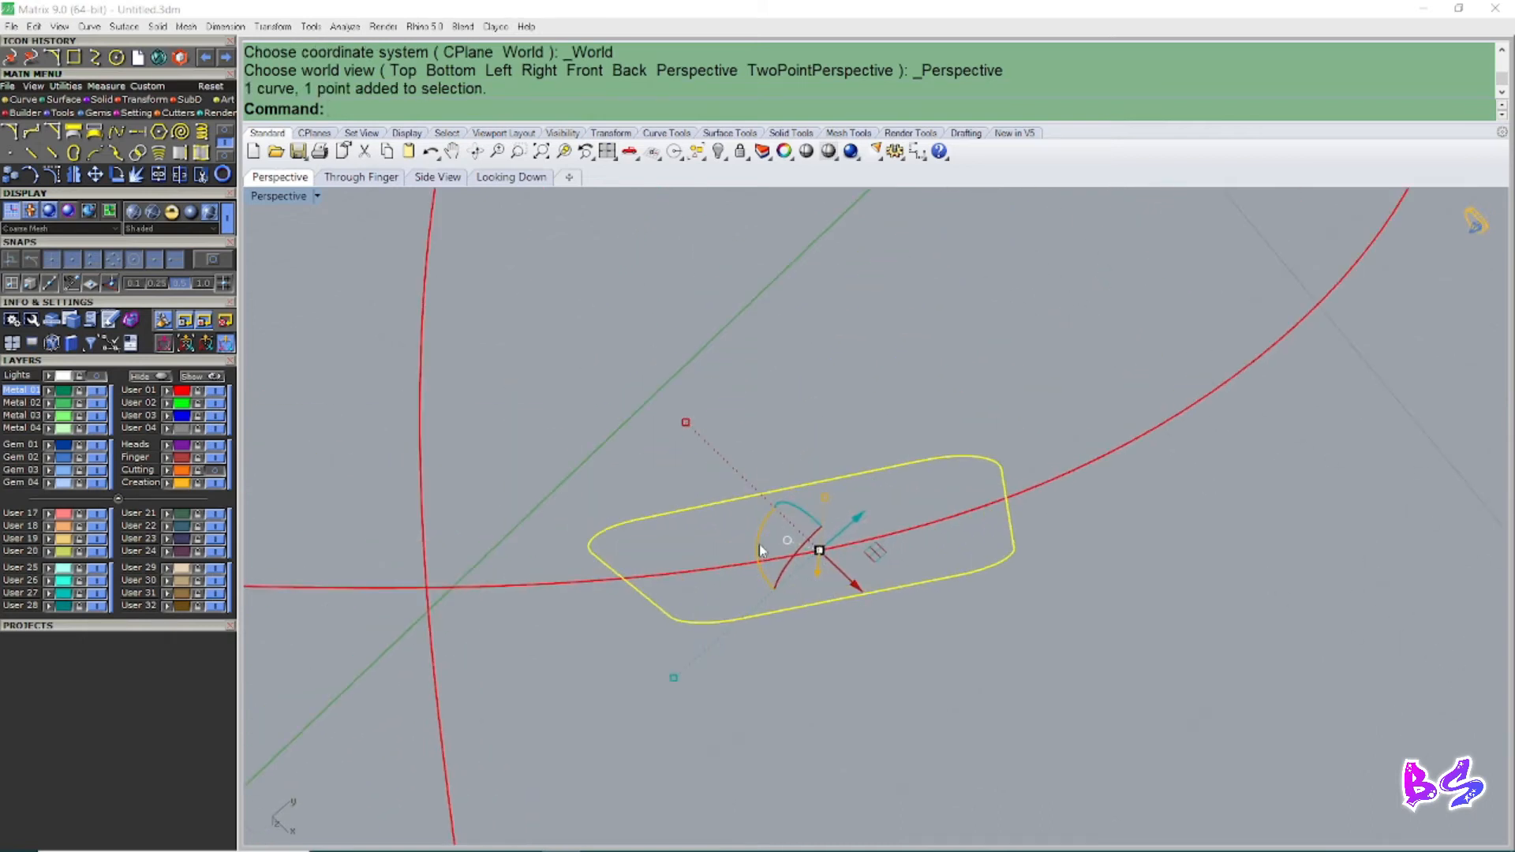
{"action": "left_click_drag", "start_coordinate": [757, 545], "coordinate": [821, 465]}
{"action": "key", "text": "Escape"}
{"action": "right_click_drag", "start_coordinate": [822, 466], "coordinate": [778, 376]}
{"action": "scroll", "coordinate": [838, 563], "scroll_direction": "up", "scroll_amount": 2}
{"action": "left_click", "coordinate": [838, 564]}
{"action": "right_click_drag", "start_coordinate": [837, 561], "coordinate": [835, 456]}
{"action": "left_click_drag", "start_coordinate": [784, 548], "coordinate": [813, 565]}
{"action": "key", "text": "Escape"}
Step: Fine-tune the upper-loop profile's orientation with small adjustments until it is perpendicular to the curve
{"action": "right_click_drag", "start_coordinate": [813, 565], "coordinate": [862, 426]}
{"action": "left_click", "coordinate": [865, 506]}
{"action": "right_click_drag", "start_coordinate": [866, 506], "coordinate": [896, 500]}
{"action": "left_click_drag", "start_coordinate": [844, 565], "coordinate": [855, 577]}
{"action": "key", "text": "Escape"}
{"action": "right_click_drag", "start_coordinate": [886, 536], "coordinate": [798, 462]}
{"action": "scroll", "coordinate": [795, 461], "scroll_direction": "down", "scroll_amount": 6}
{"action": "scroll", "coordinate": [753, 427], "scroll_direction": "down", "scroll_amount": 5}
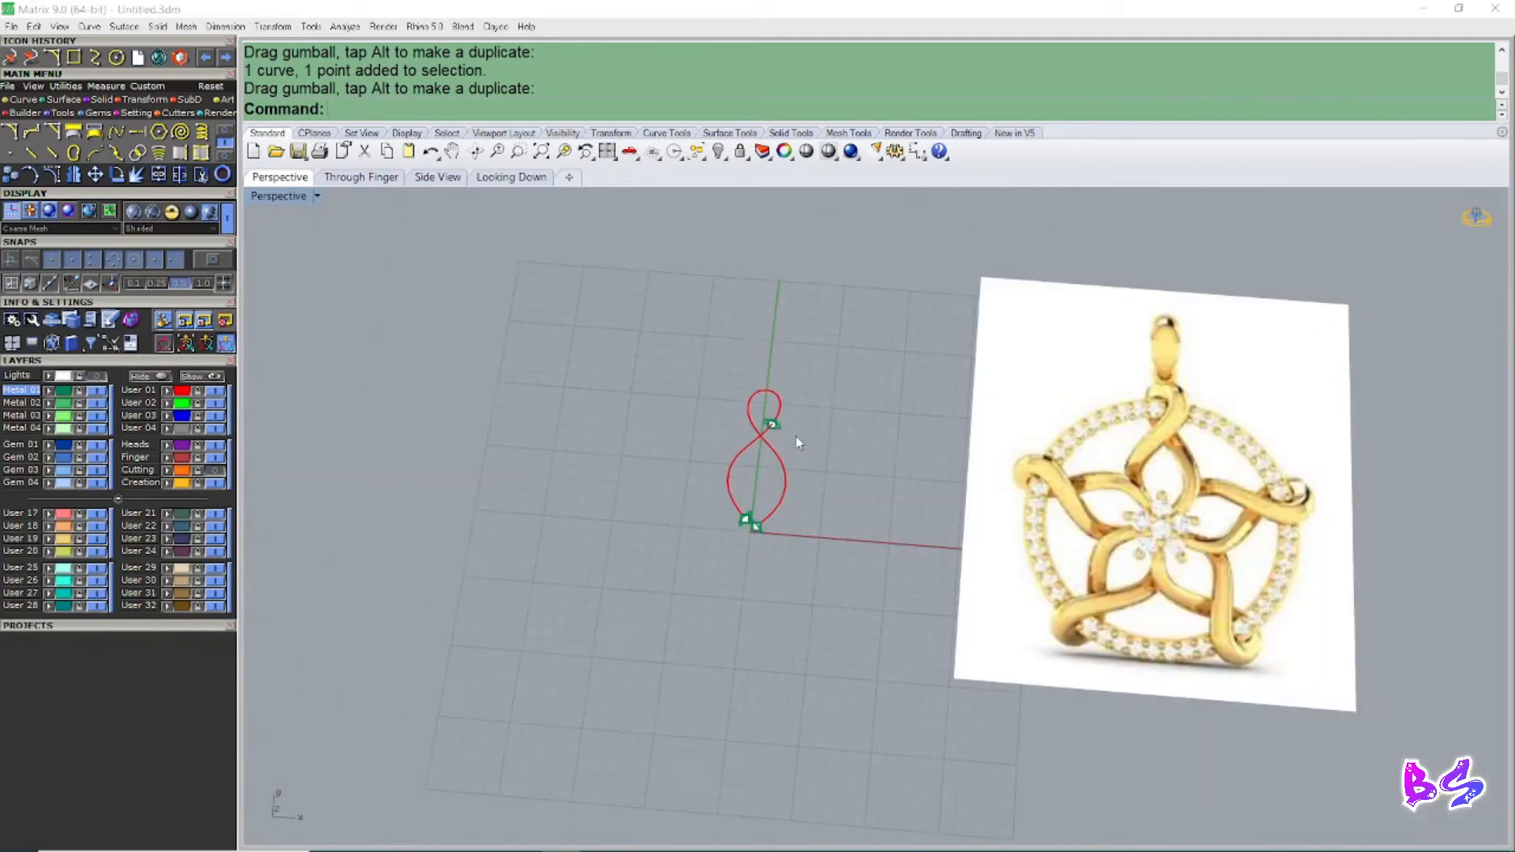
{"action": "scroll", "coordinate": [797, 442], "scroll_direction": "up", "scroll_amount": 10}
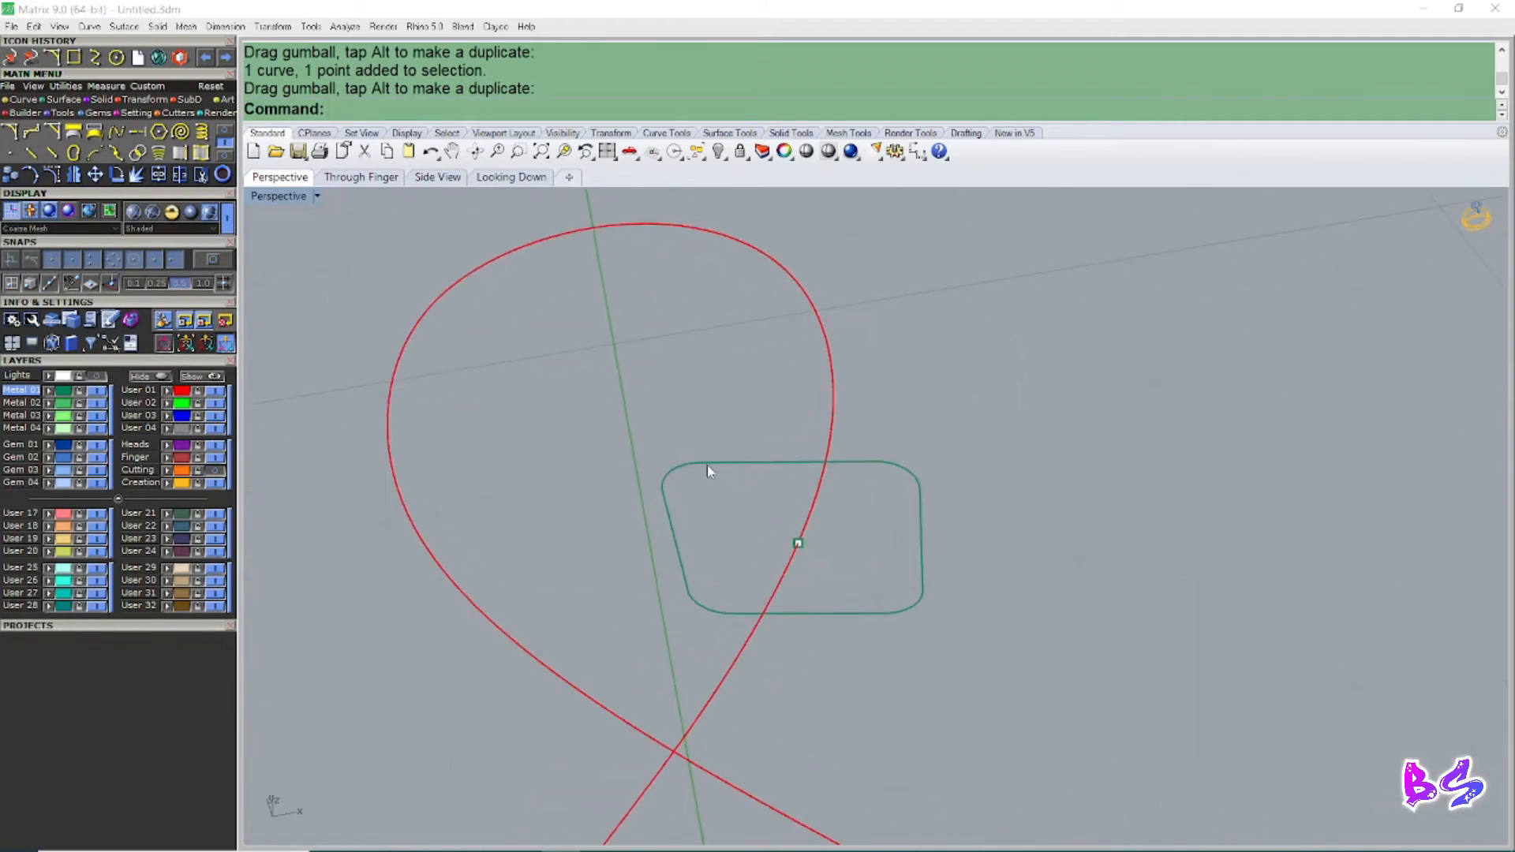
{"action": "left_click", "coordinate": [708, 465]}
{"action": "right_click_drag", "start_coordinate": [721, 426], "coordinate": [795, 645]}
{"action": "left_click_drag", "start_coordinate": [769, 615], "coordinate": [756, 606]}
Step: Select all point objects and delete the three centroid points from the profiles
{"action": "left_click", "coordinate": [792, 463]}
{"action": "scroll", "coordinate": [807, 517], "scroll_direction": "down", "scroll_amount": 5}
{"action": "right_click_drag", "start_coordinate": [793, 462], "coordinate": [850, 562]}
{"action": "scroll", "coordinate": [808, 513], "scroll_direction": "down", "scroll_amount": 10}
{"action": "key", "text": "ctrl+F1"}
{"action": "scroll", "coordinate": [836, 534], "scroll_direction": "up", "scroll_amount": 4}
{"action": "scroll", "coordinate": [751, 527], "scroll_direction": "down", "scroll_amount": 2}
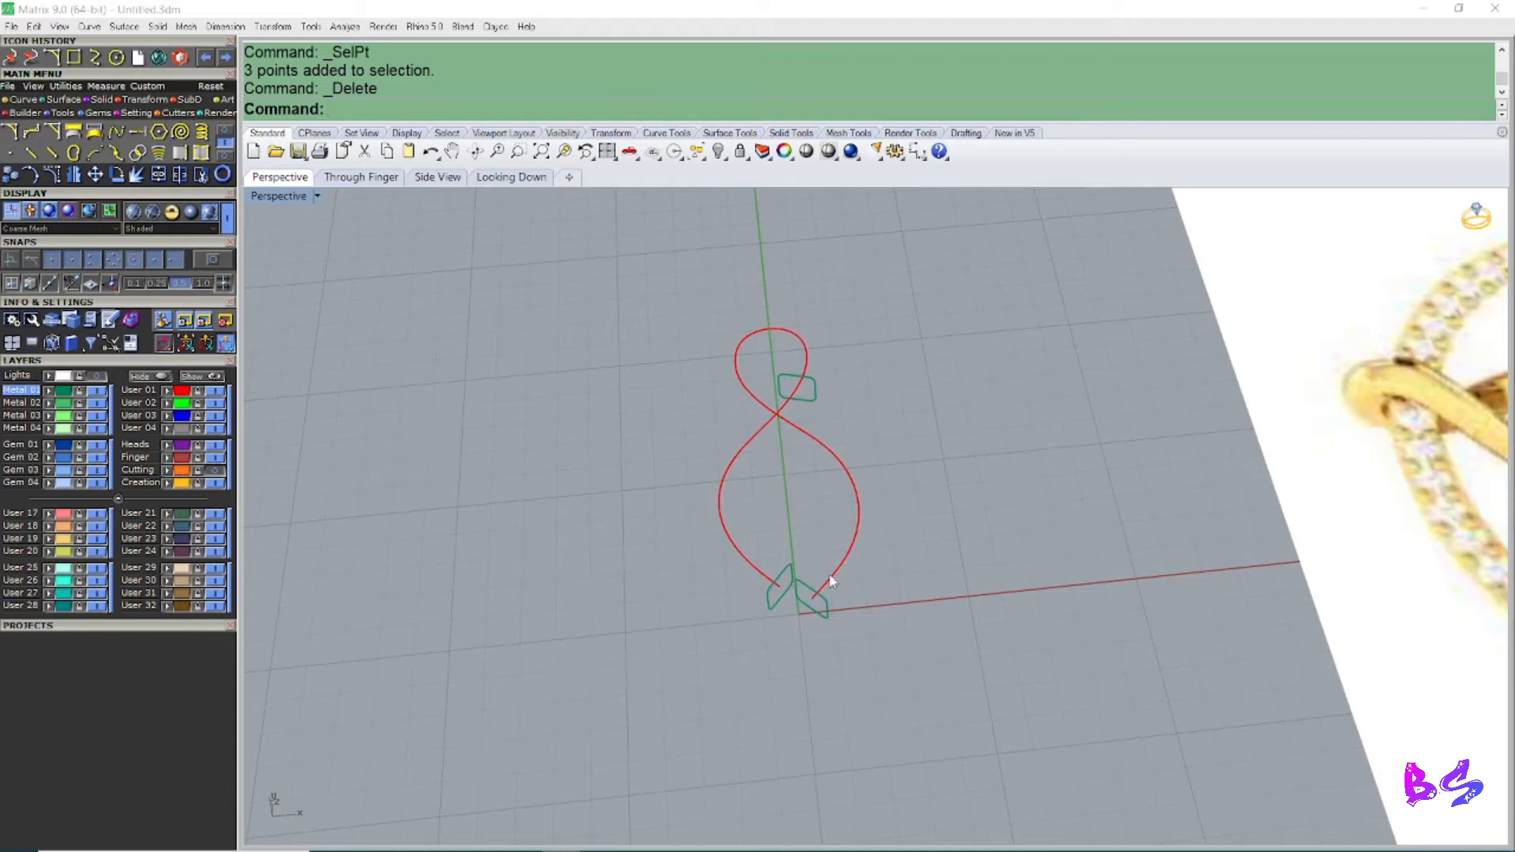
Step: Sweep the three rounded-square profiles along the petal curve with a freeform, unsimplified one-rail sweep
{"action": "left_click", "coordinate": [825, 582]}
{"action": "type", "text": "S1"}
{"action": "key", "text": "Return"}
{"action": "scroll", "coordinate": [818, 608], "scroll_direction": "up", "scroll_amount": 2}
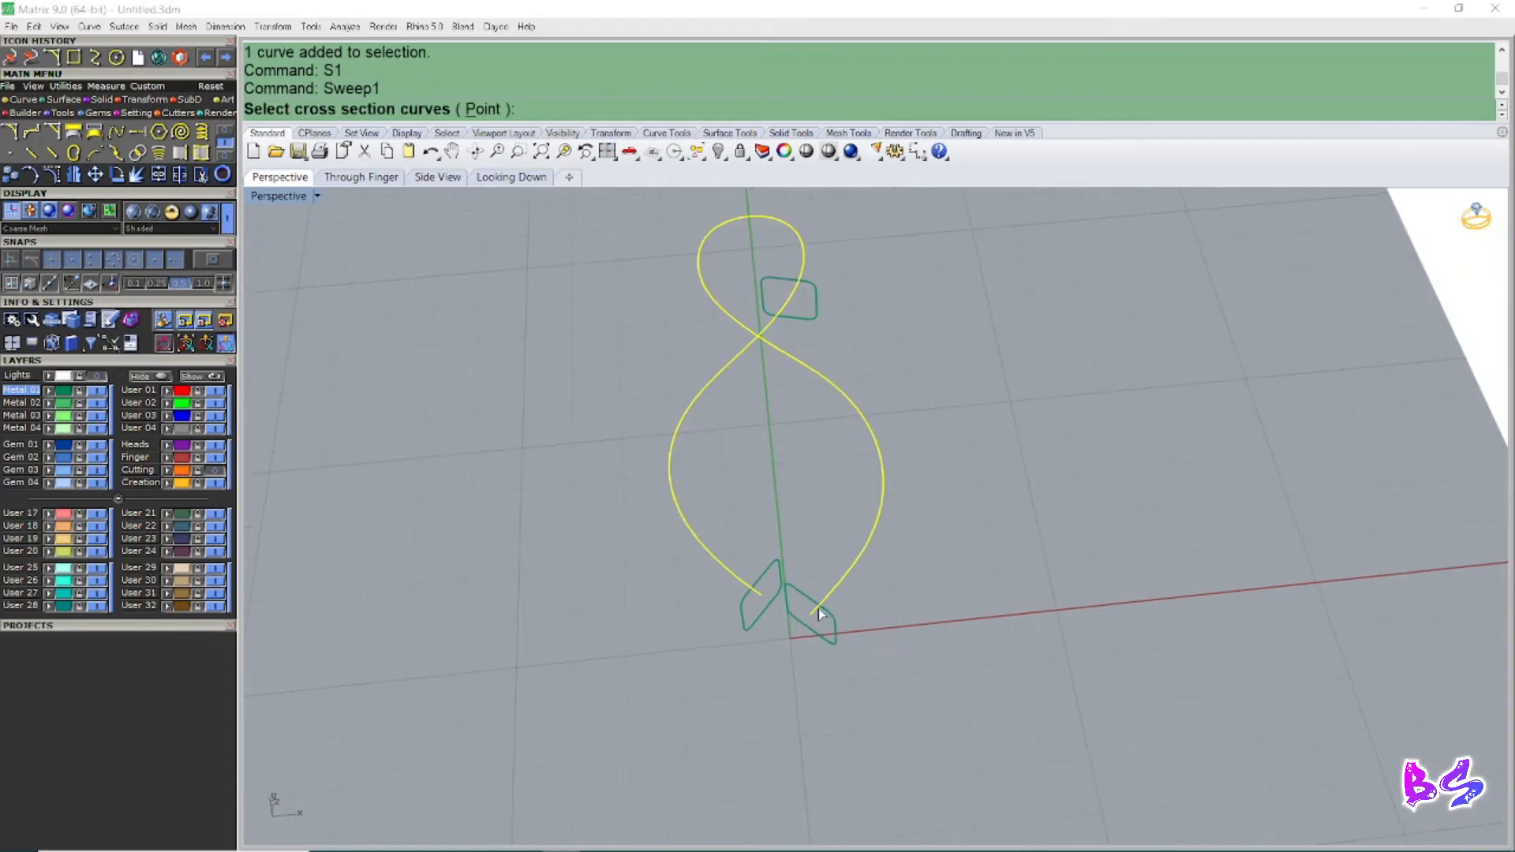
{"action": "left_click", "coordinate": [794, 286]}
{"action": "left_click", "coordinate": [758, 575]}
{"action": "key", "text": "Return"}
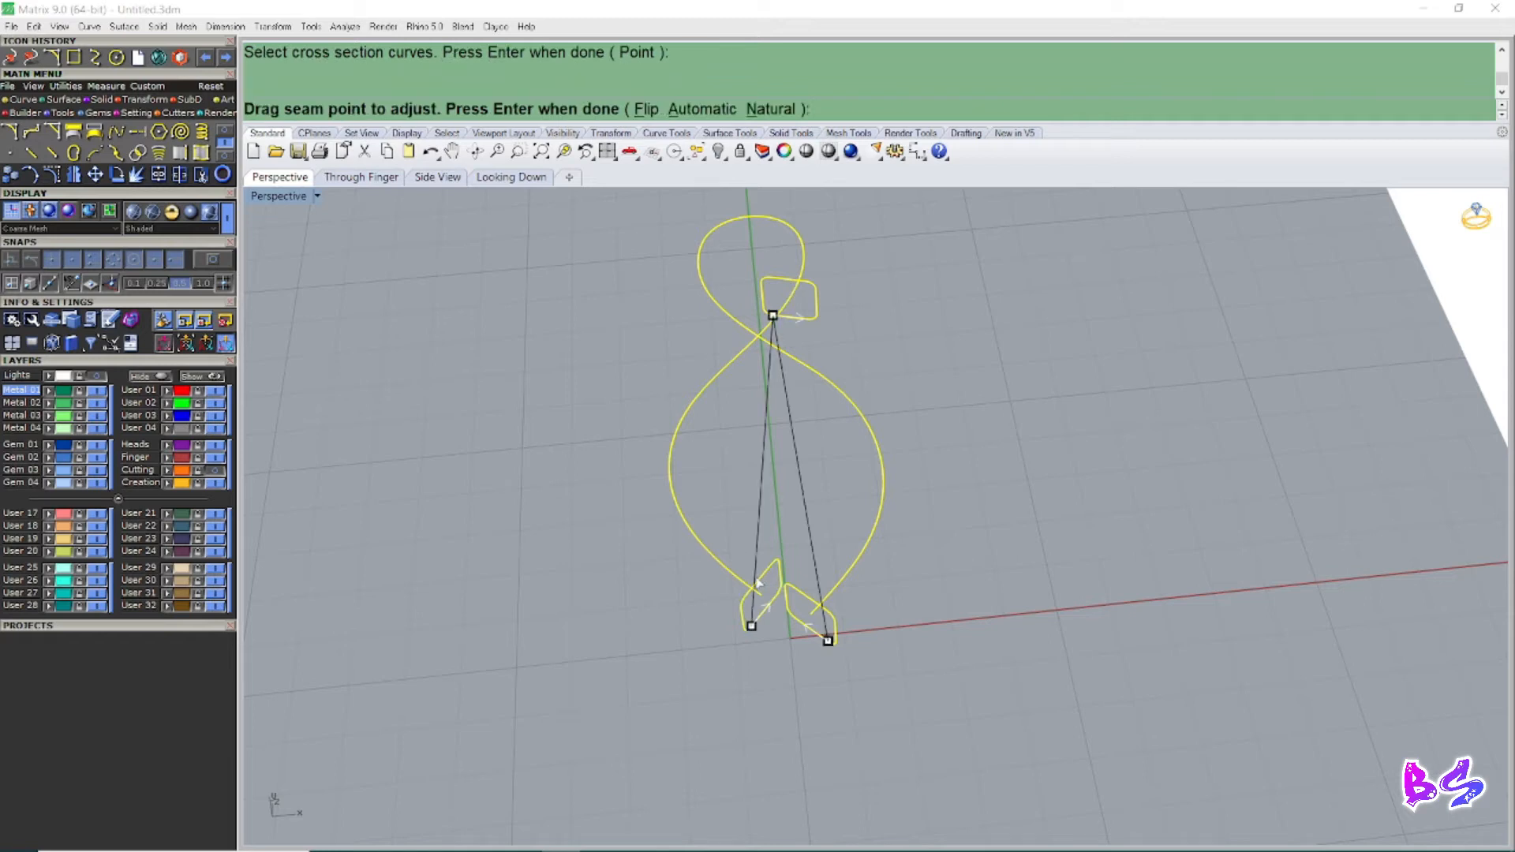
{"action": "key", "text": "Return"}
{"action": "scroll", "coordinate": [847, 540], "scroll_direction": "down", "scroll_amount": 2}
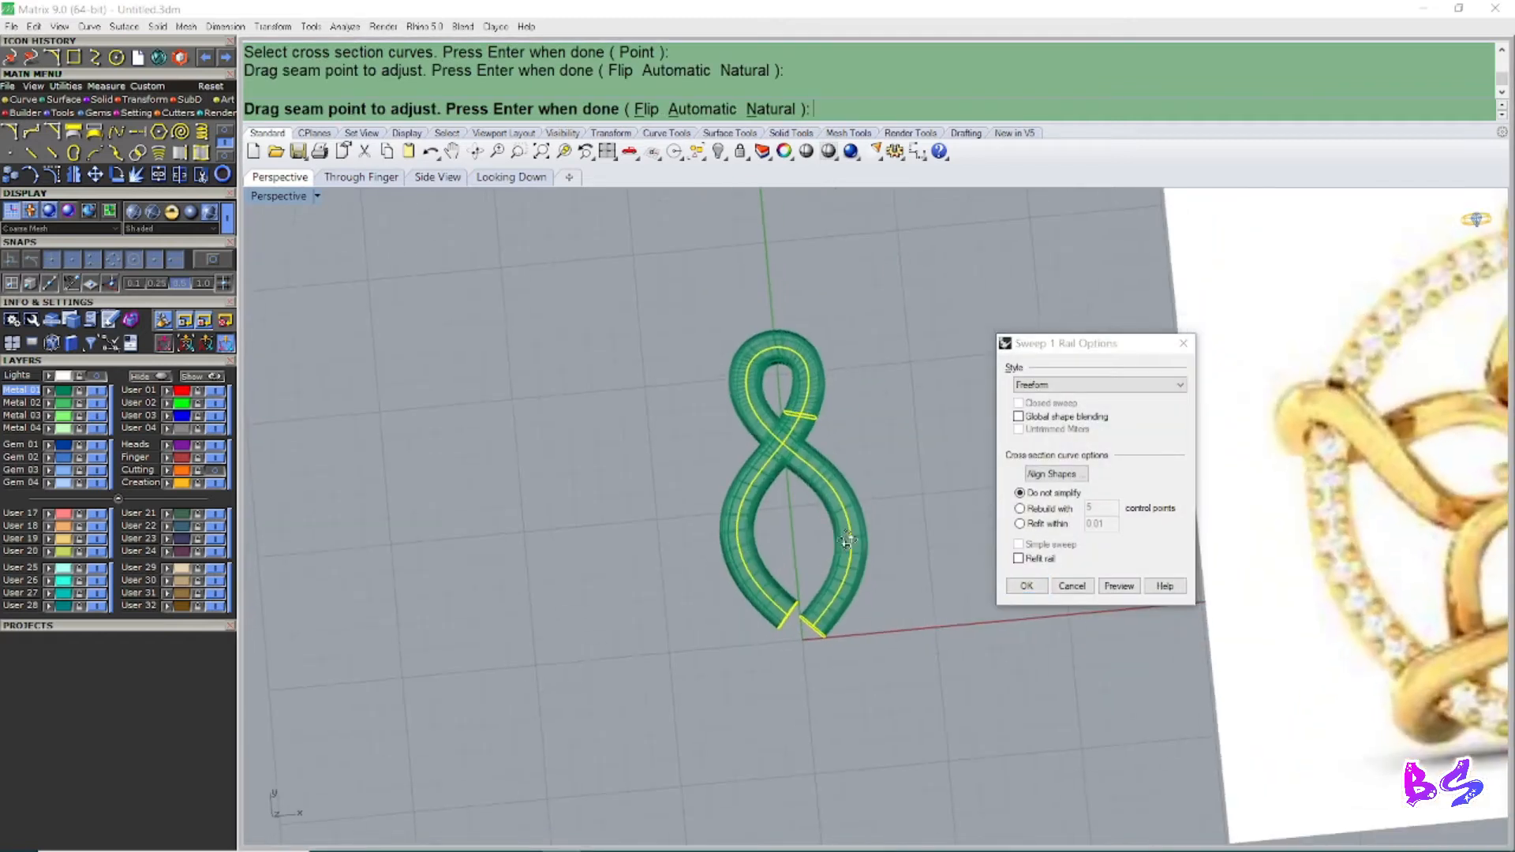
{"action": "scroll", "coordinate": [847, 540], "scroll_direction": "down", "scroll_amount": 3}
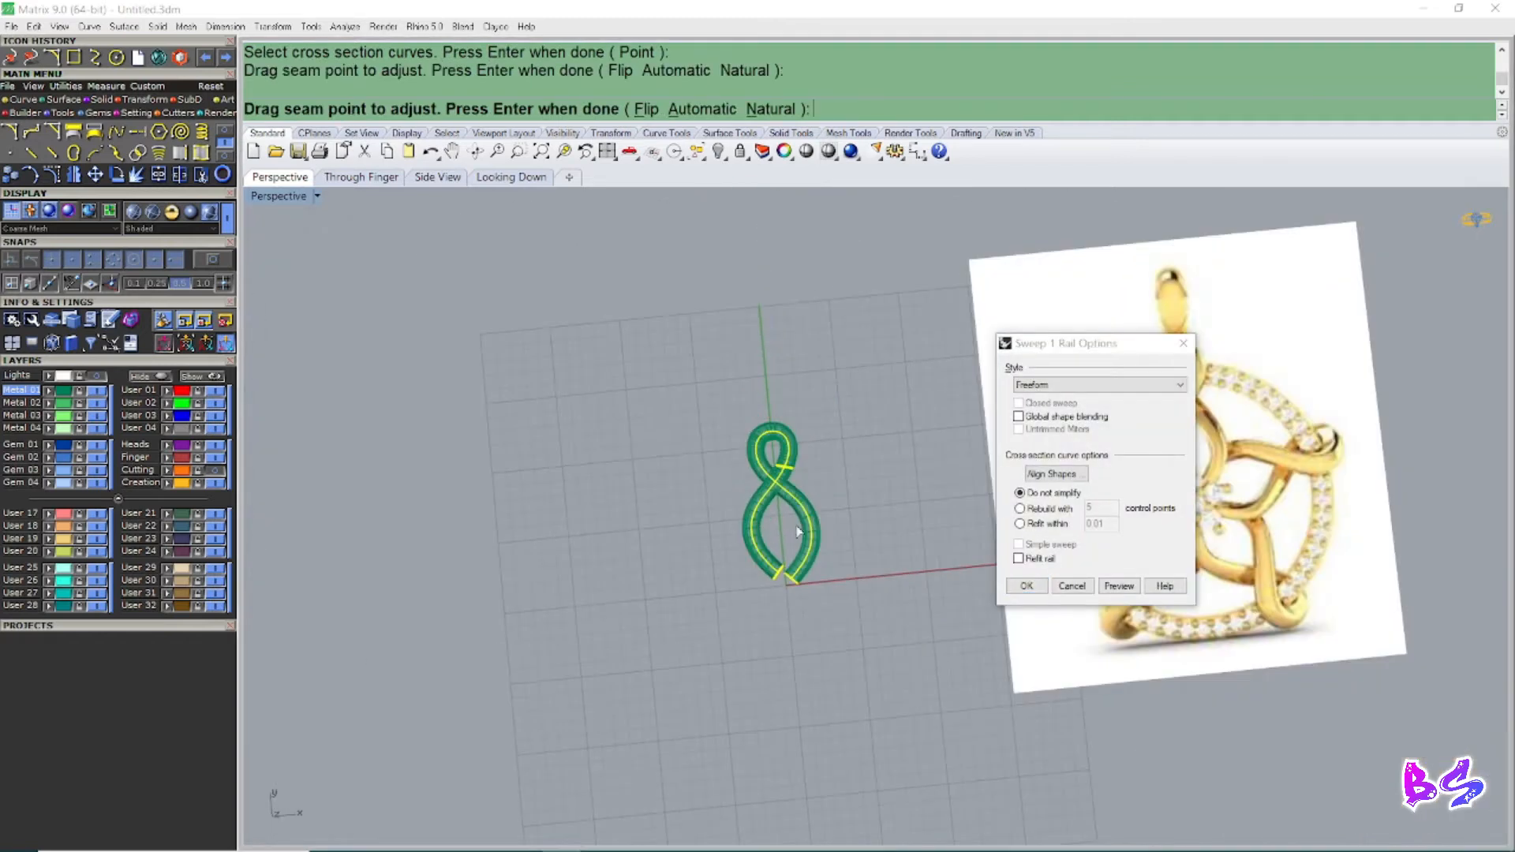
{"action": "left_click", "coordinate": [1026, 585]}
{"action": "scroll", "coordinate": [778, 512], "scroll_direction": "up", "scroll_amount": 5}
Step: Put the three profile curves, without the petal curve, on the red User 01 layer
{"action": "key", "text": "Escape"}
{"action": "right_click_drag", "start_coordinate": [783, 454], "coordinate": [781, 429]}
{"action": "type", "text": "S"}
{"action": "key", "text": "Return"}
{"action": "key", "text": "Escape"}
{"action": "type", "text": "SC"}
{"action": "key", "text": "Return"}
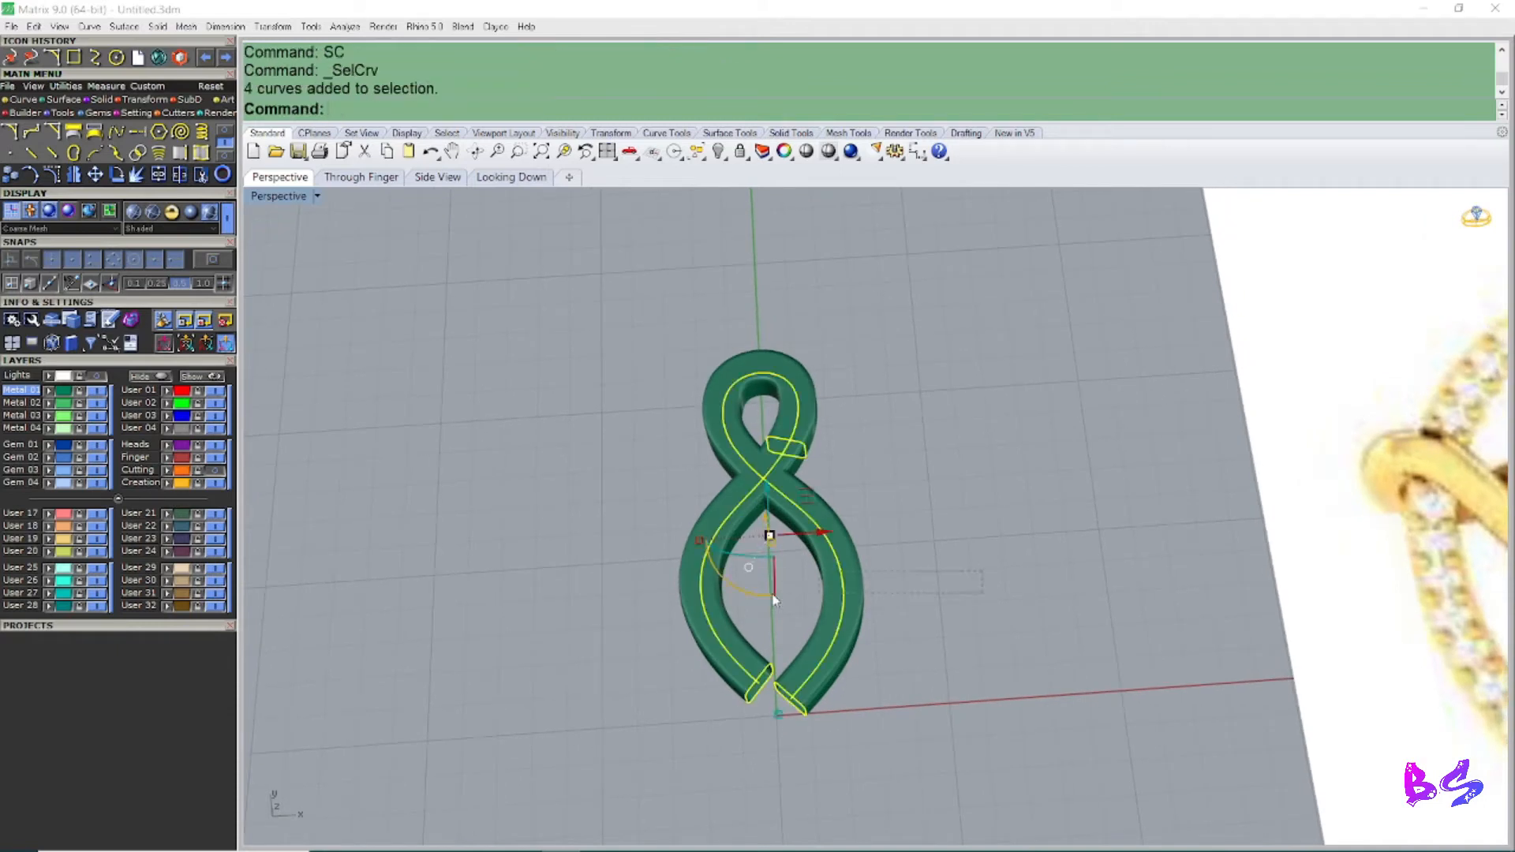
{"action": "left_click", "coordinate": [701, 582], "text": "ctrl"}
{"action": "key", "text": "Escape"}
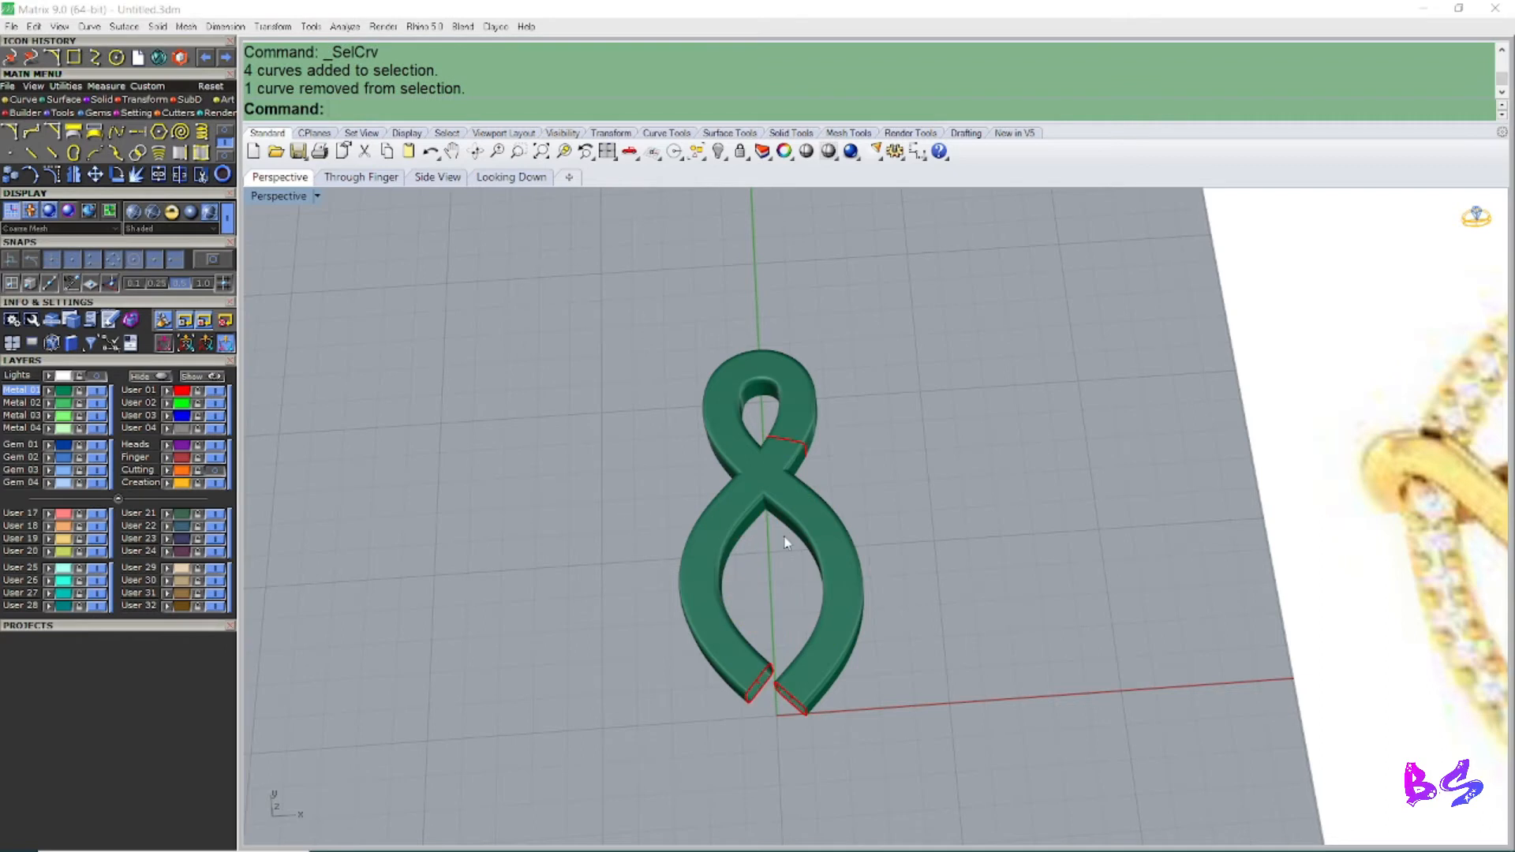
{"action": "scroll", "coordinate": [789, 527], "scroll_direction": "down", "scroll_amount": 5}
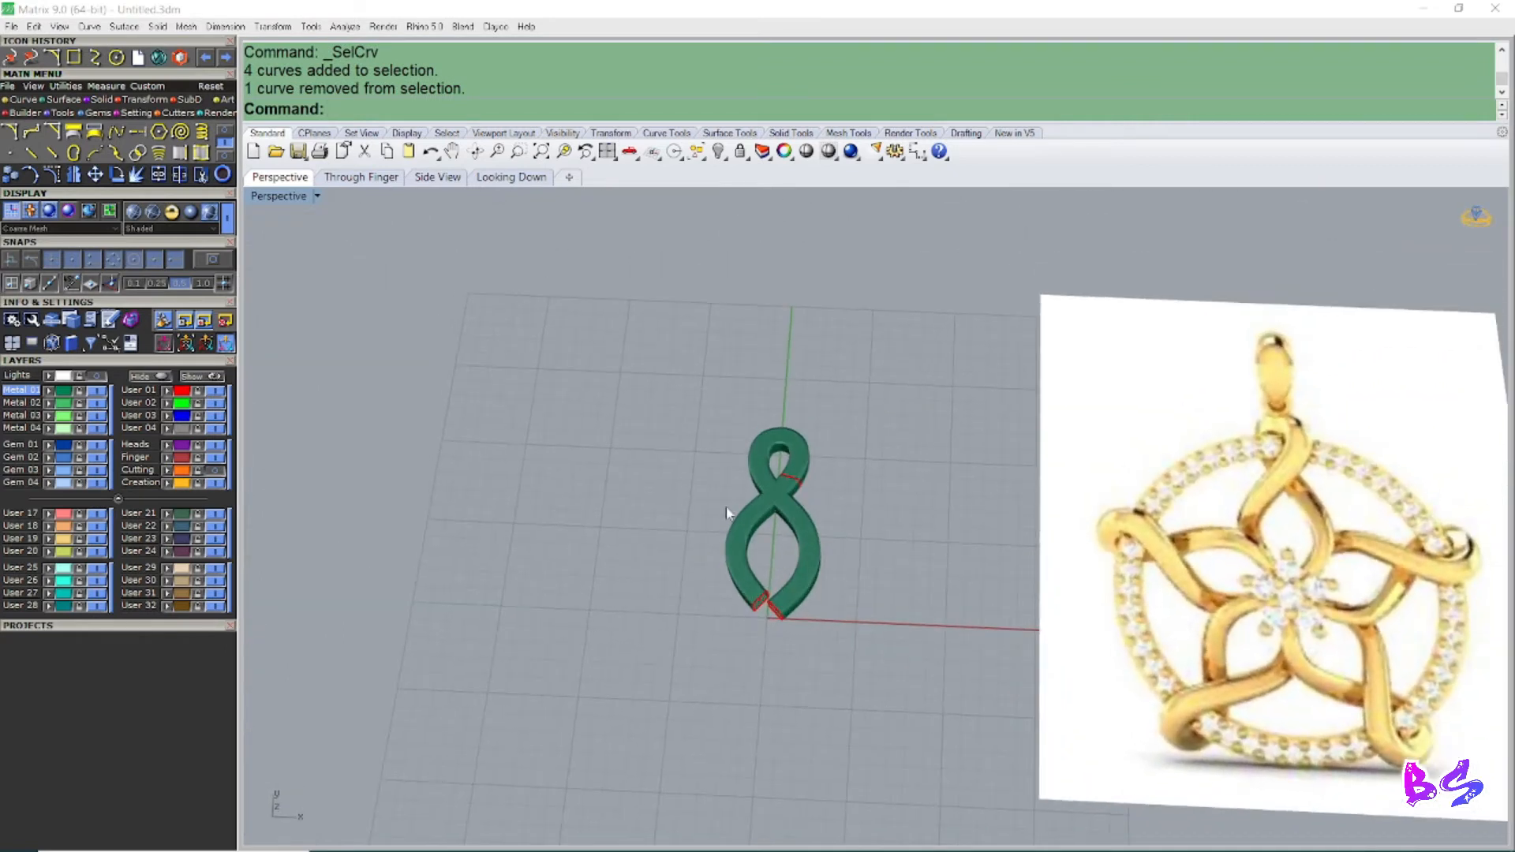
{"action": "right_click_drag", "start_coordinate": [744, 548], "coordinate": [751, 586]}
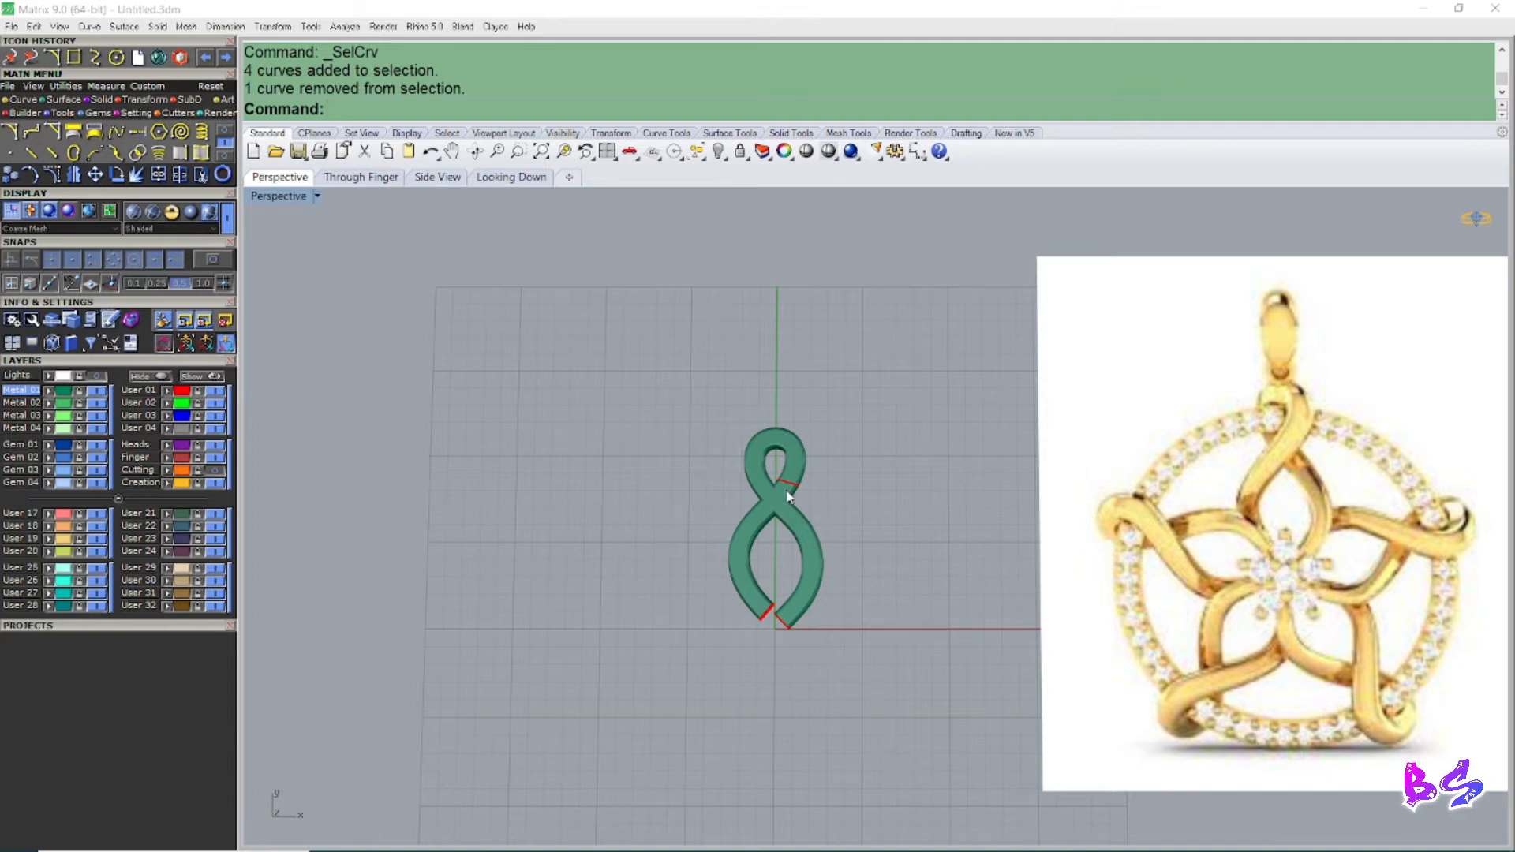
Step: Try shifting the upper-loop profile vertically to reshape the swept petal near its crossing
{"action": "scroll", "coordinate": [786, 491], "scroll_direction": "up", "scroll_amount": 6}
{"action": "right_click_drag", "start_coordinate": [784, 485], "coordinate": [655, 313]}
{"action": "scroll", "coordinate": [822, 438], "scroll_direction": "down", "scroll_amount": 6}
{"action": "scroll", "coordinate": [822, 440], "scroll_direction": "up", "scroll_amount": 7}
{"action": "right_click_drag", "start_coordinate": [822, 440], "coordinate": [835, 503]}
{"action": "scroll", "coordinate": [897, 404], "scroll_direction": "up", "scroll_amount": 3}
{"action": "left_click", "coordinate": [898, 406]}
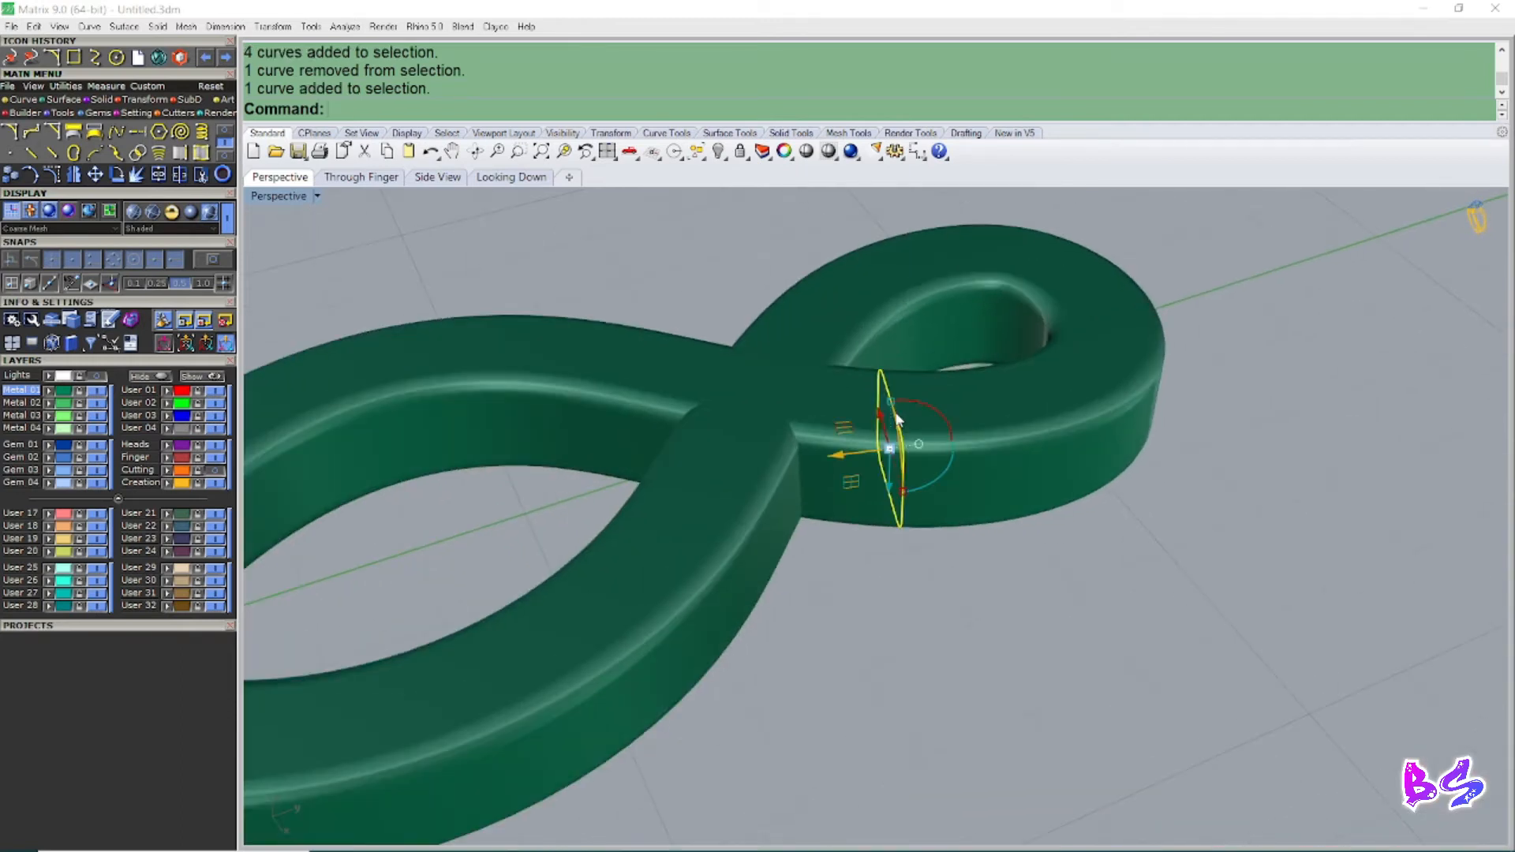
{"action": "scroll", "coordinate": [896, 474], "scroll_direction": "down", "scroll_amount": 5}
{"action": "scroll", "coordinate": [897, 496], "scroll_direction": "up", "scroll_amount": 2}
{"action": "left_click_drag", "start_coordinate": [916, 483], "coordinate": [913, 464]}
{"action": "scroll", "coordinate": [897, 499], "scroll_direction": "down", "scroll_amount": 4}
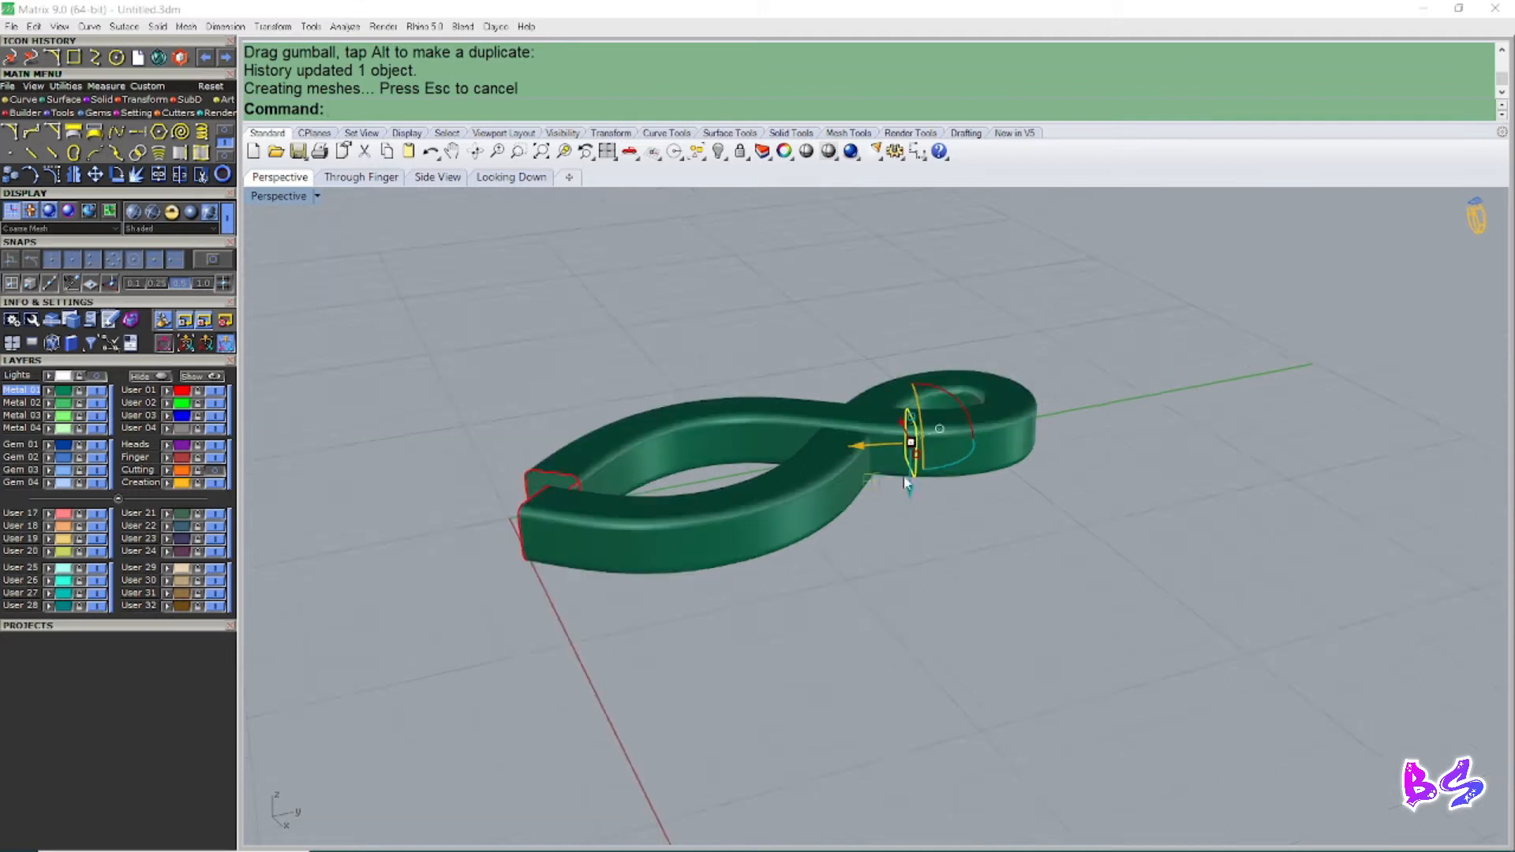
{"action": "right_click_drag", "start_coordinate": [901, 494], "coordinate": [928, 522]}
{"action": "right_click_drag", "start_coordinate": [715, 409], "coordinate": [808, 495]}
{"action": "key", "text": "ctrl+z"}
Step: Try a slight second adjustment of the upper-loop profile to change the swept petal
{"action": "scroll", "coordinate": [826, 489], "scroll_direction": "down", "scroll_amount": 6}
{"action": "scroll", "coordinate": [808, 495], "scroll_direction": "up", "scroll_amount": 4}
{"action": "right_click_drag", "start_coordinate": [852, 553], "coordinate": [836, 512]}
{"action": "scroll", "coordinate": [837, 511], "scroll_direction": "up", "scroll_amount": 4}
{"action": "left_click_drag", "start_coordinate": [859, 513], "coordinate": [864, 509]}
{"action": "scroll", "coordinate": [835, 494], "scroll_direction": "down", "scroll_amount": 4}
{"action": "key", "text": "ctrl+z"}
{"action": "scroll", "coordinate": [778, 502], "scroll_direction": "down", "scroll_amount": 5}
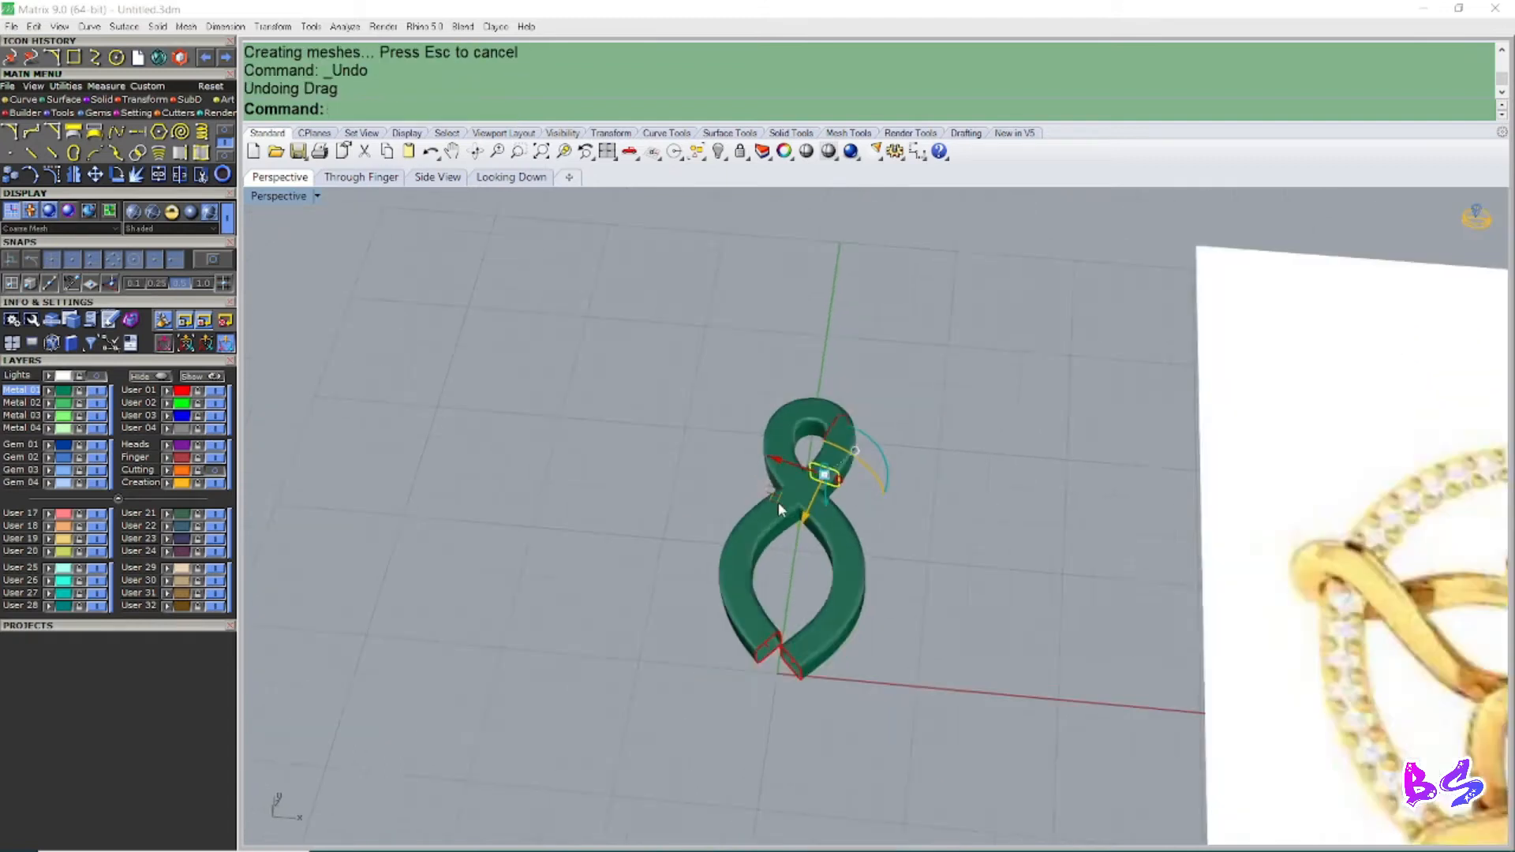
Step: Switch to ghosted display and turn on the petal curve's control points
{"action": "right_click_drag", "start_coordinate": [778, 503], "coordinate": [794, 581]}
{"action": "left_click", "coordinate": [794, 581]}
{"action": "scroll", "coordinate": [753, 547], "scroll_direction": "up", "scroll_amount": 4}
{"action": "key", "text": "ctrl+alt+g"}
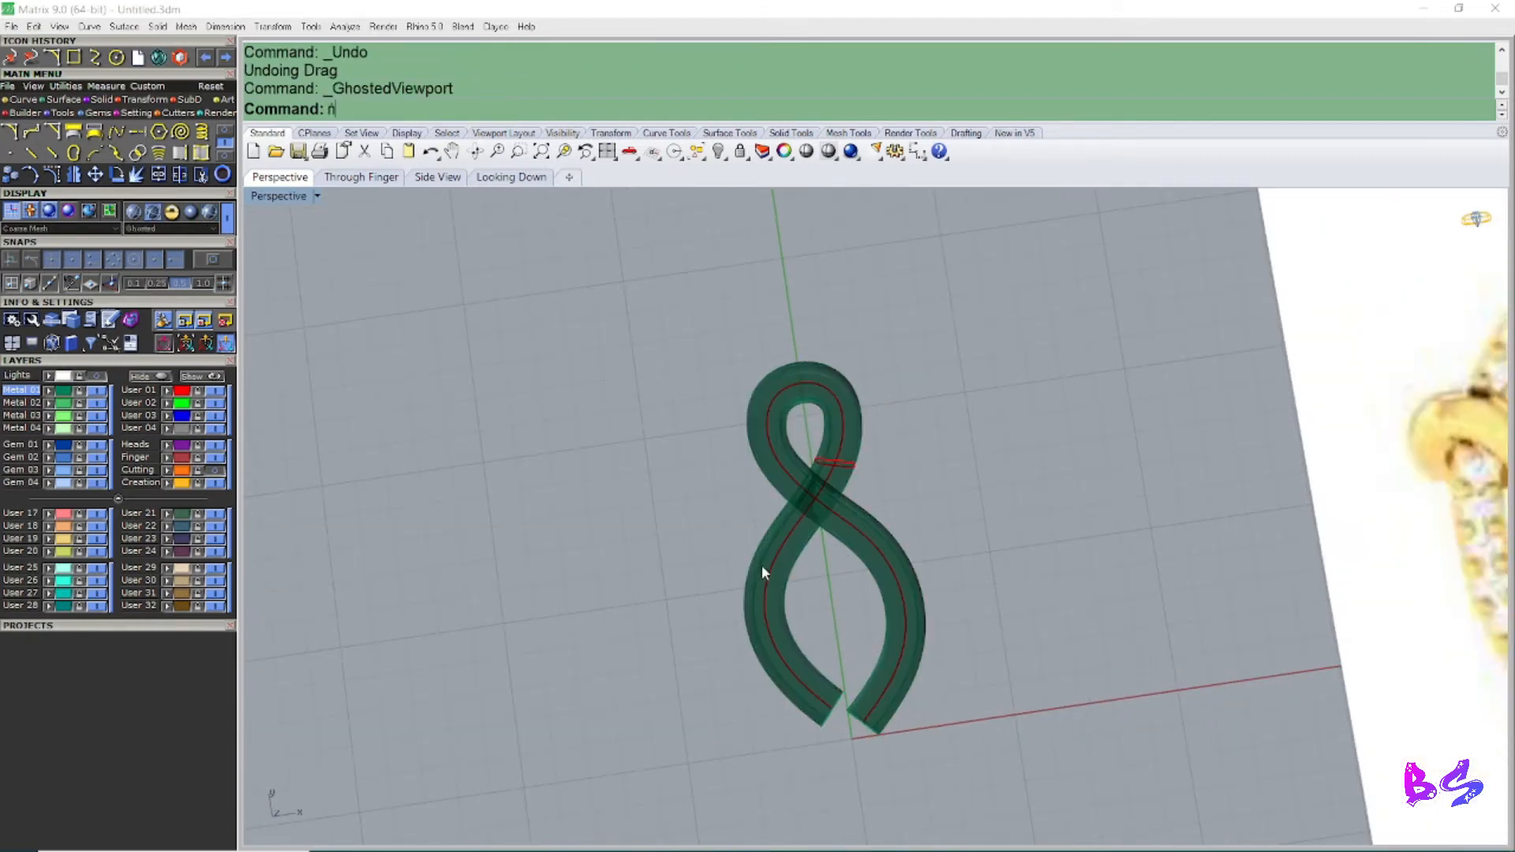
{"action": "scroll", "coordinate": [798, 509], "scroll_direction": "up", "scroll_amount": 3}
{"action": "left_click", "coordinate": [769, 498]}
{"action": "type", "text": "n"}
{"action": "key", "text": "Return"}
Step: Raise three neighbouring control points on the petal curve's left strand below the crossing so it arches upward
{"action": "right_click_drag", "start_coordinate": [777, 466], "coordinate": [853, 446]}
{"action": "left_click", "coordinate": [817, 464]}
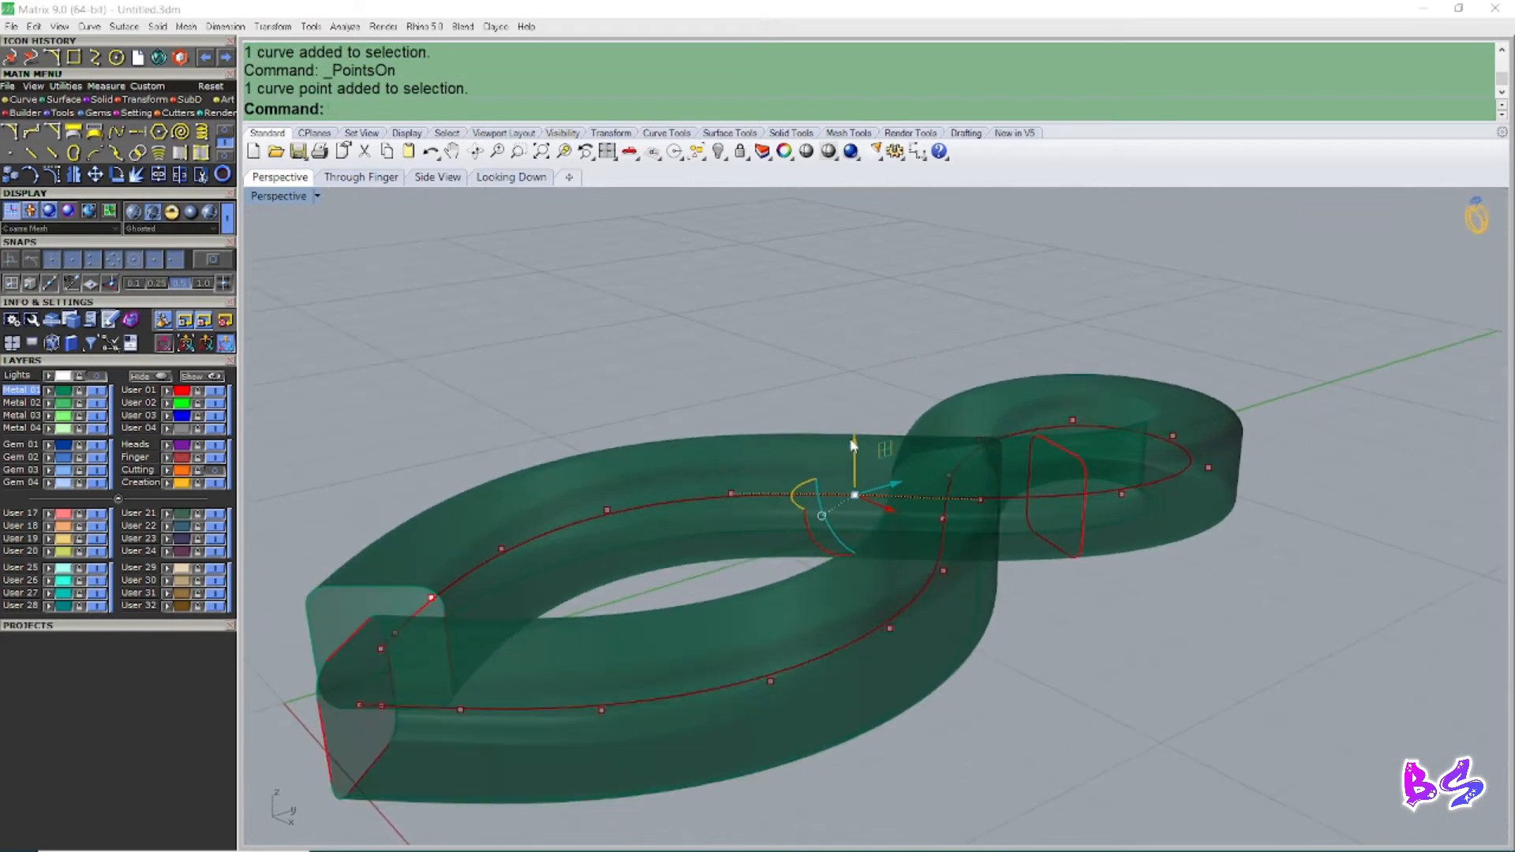
{"action": "left_click_drag", "start_coordinate": [855, 450], "coordinate": [855, 424]}
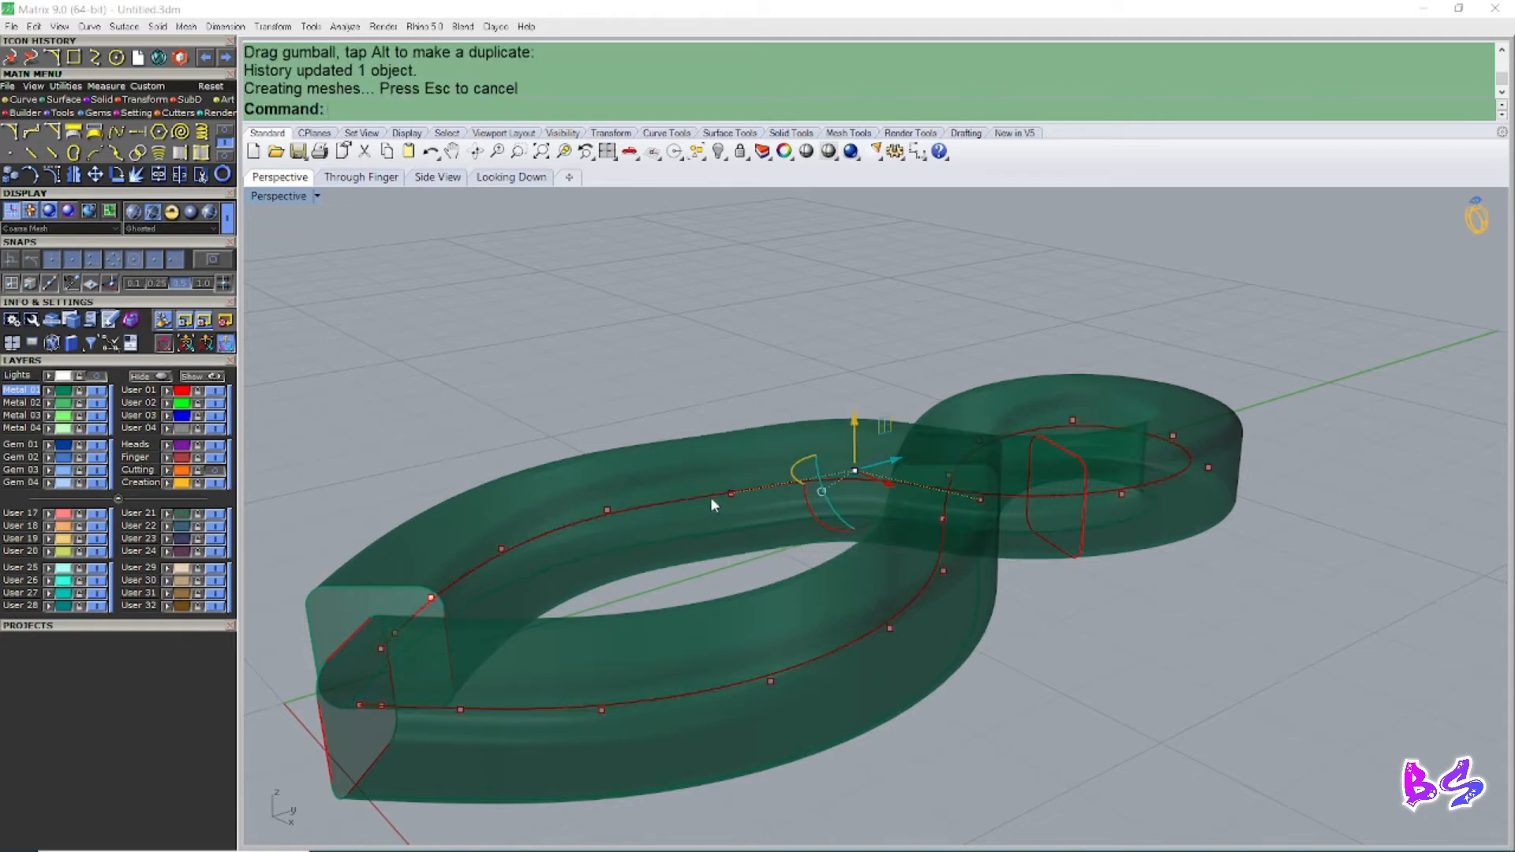
{"action": "scroll", "coordinate": [714, 494], "scroll_direction": "up", "scroll_amount": 2}
{"action": "left_click", "coordinate": [734, 492]}
{"action": "left_click_drag", "start_coordinate": [737, 433], "coordinate": [737, 400]}
{"action": "left_click", "coordinate": [584, 511]}
{"action": "left_click_drag", "start_coordinate": [585, 471], "coordinate": [583, 452]}
{"action": "scroll", "coordinate": [644, 525], "scroll_direction": "down", "scroll_amount": 4}
{"action": "scroll", "coordinate": [644, 525], "scroll_direction": "down", "scroll_amount": 4}
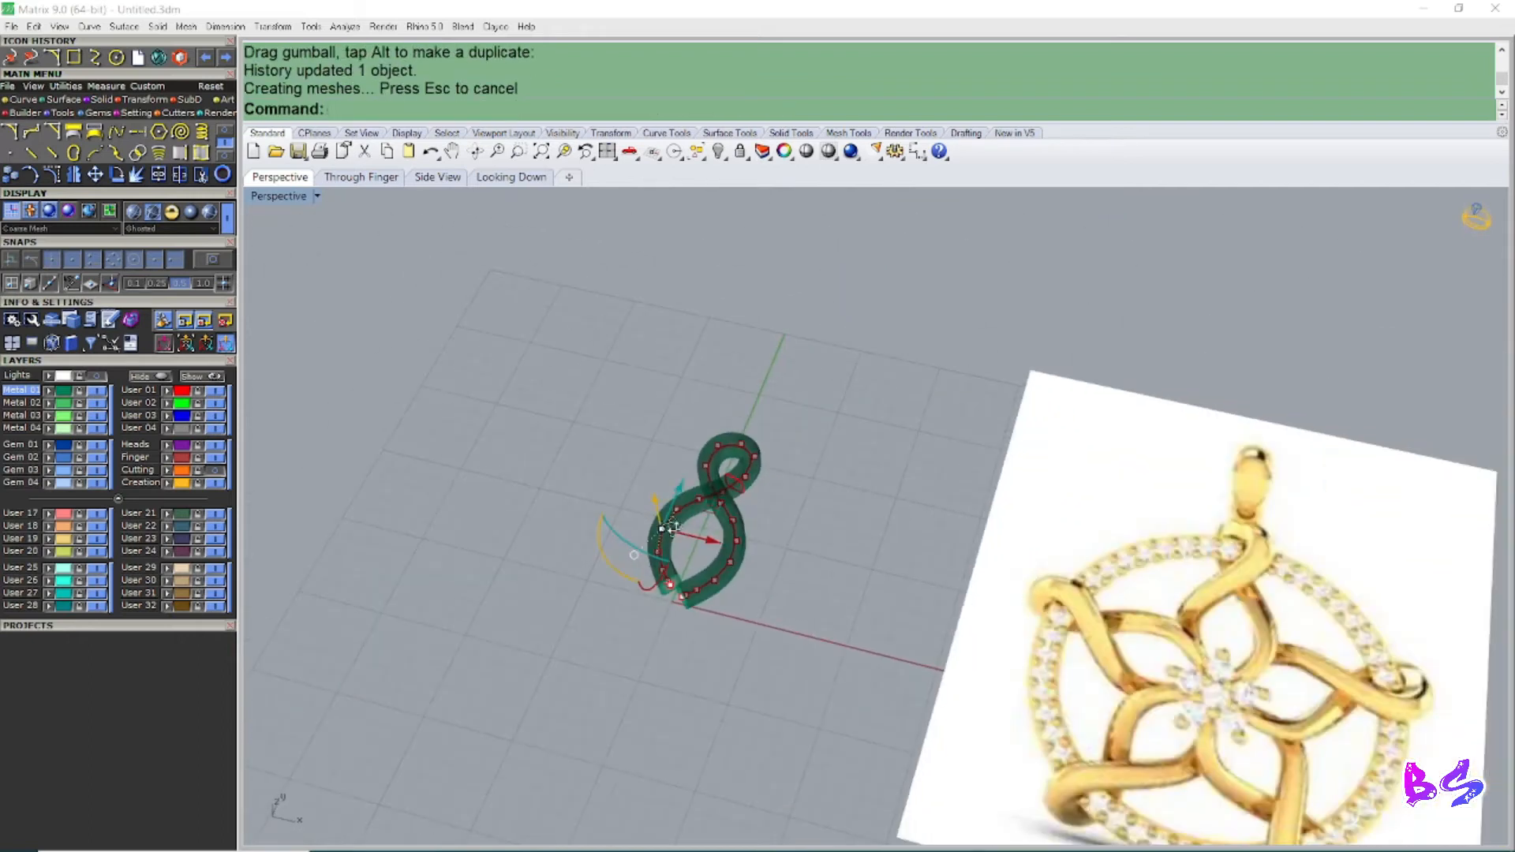
{"action": "scroll", "coordinate": [692, 477], "scroll_direction": "up", "scroll_amount": 2}
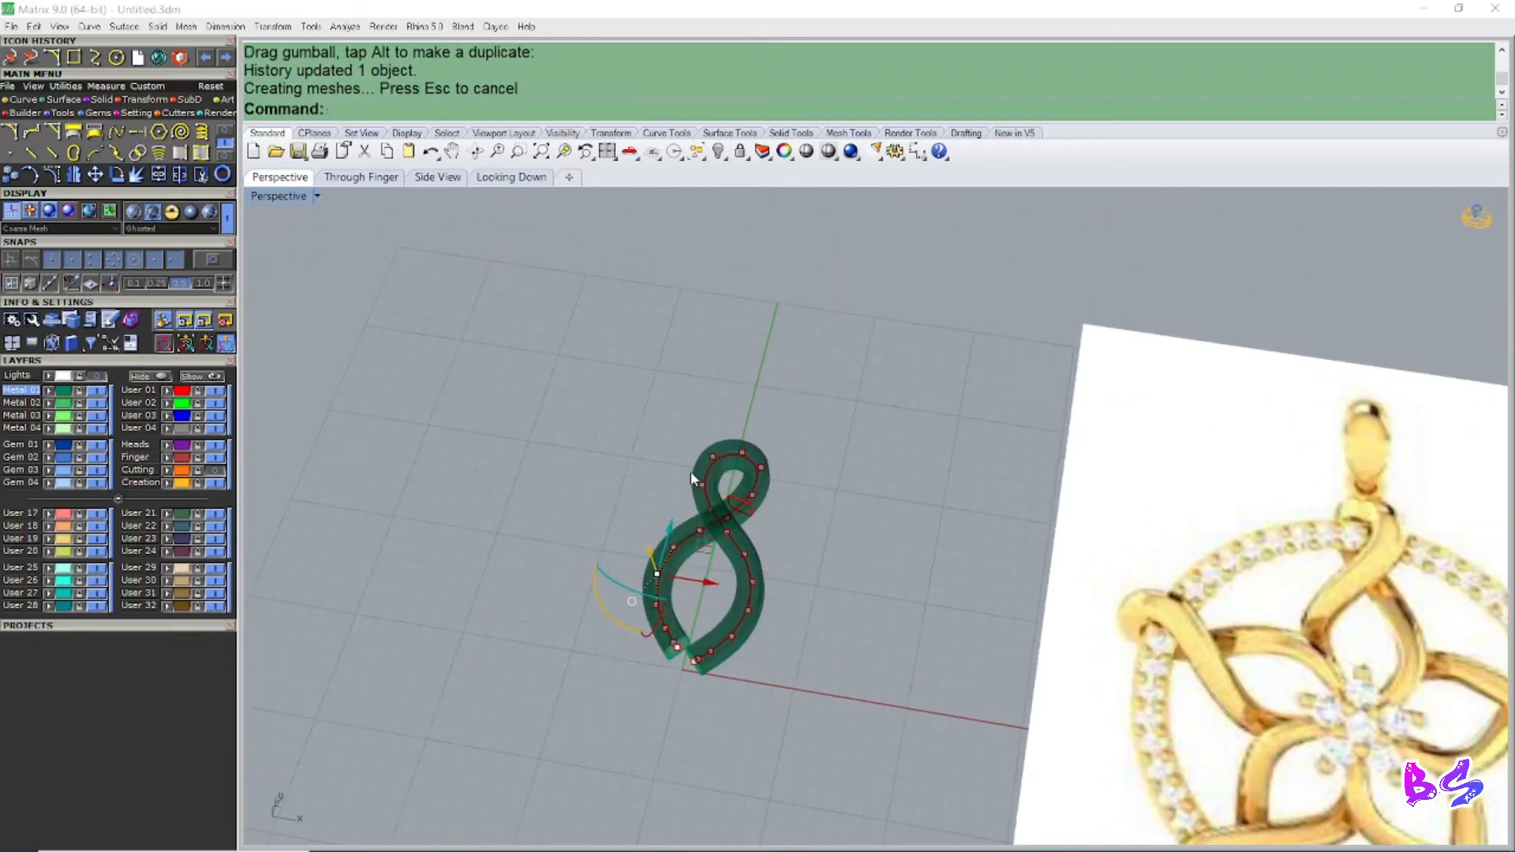
{"action": "right_click_drag", "start_coordinate": [709, 491], "coordinate": [777, 550]}
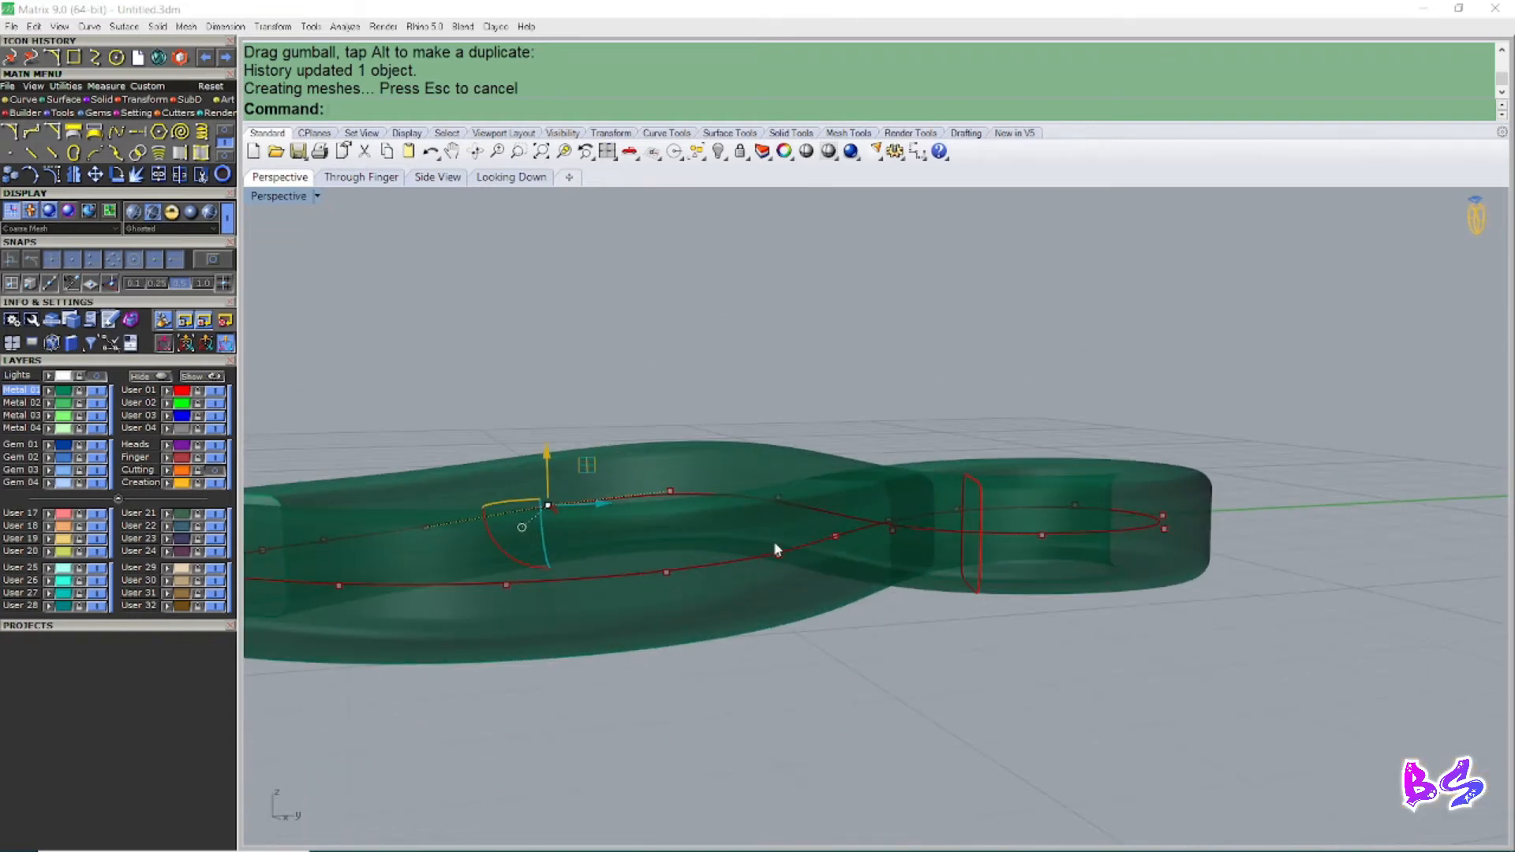
Step: Lower the neighbouring control points on the petal curve's right strand below the crossing so it passes underneath
{"action": "left_click", "coordinate": [778, 554]}
{"action": "left_click_drag", "start_coordinate": [779, 554], "coordinate": [838, 543]}
{"action": "left_click_drag", "start_coordinate": [839, 487], "coordinate": [839, 517]}
{"action": "left_click", "coordinate": [665, 575]}
{"action": "left_click_drag", "start_coordinate": [665, 526], "coordinate": [666, 540]}
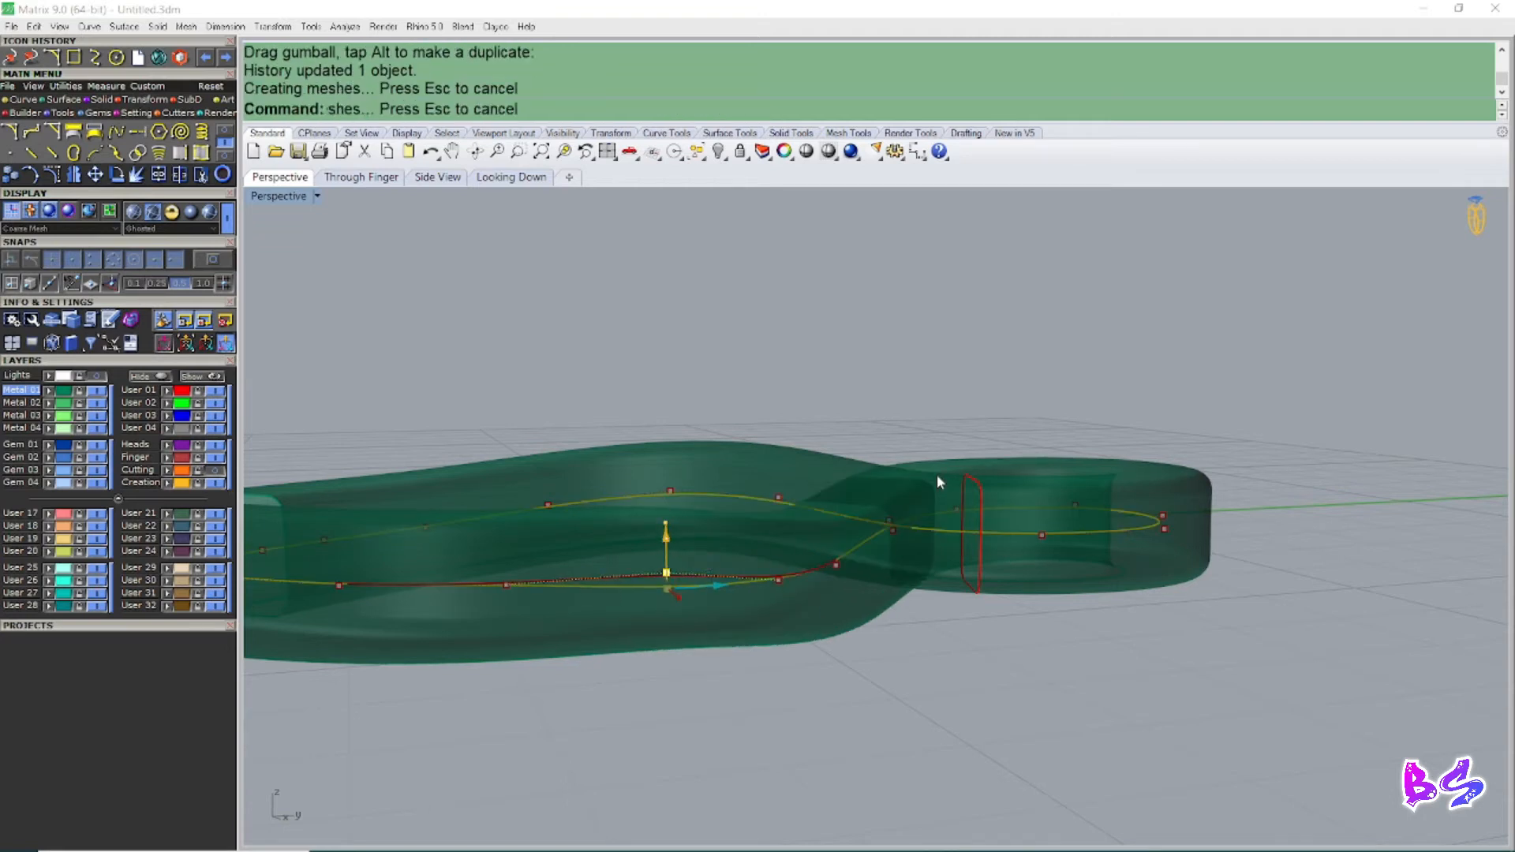
{"action": "right_click_drag", "start_coordinate": [936, 476], "coordinate": [939, 544]}
{"action": "scroll", "coordinate": [887, 486], "scroll_direction": "up", "scroll_amount": 2}
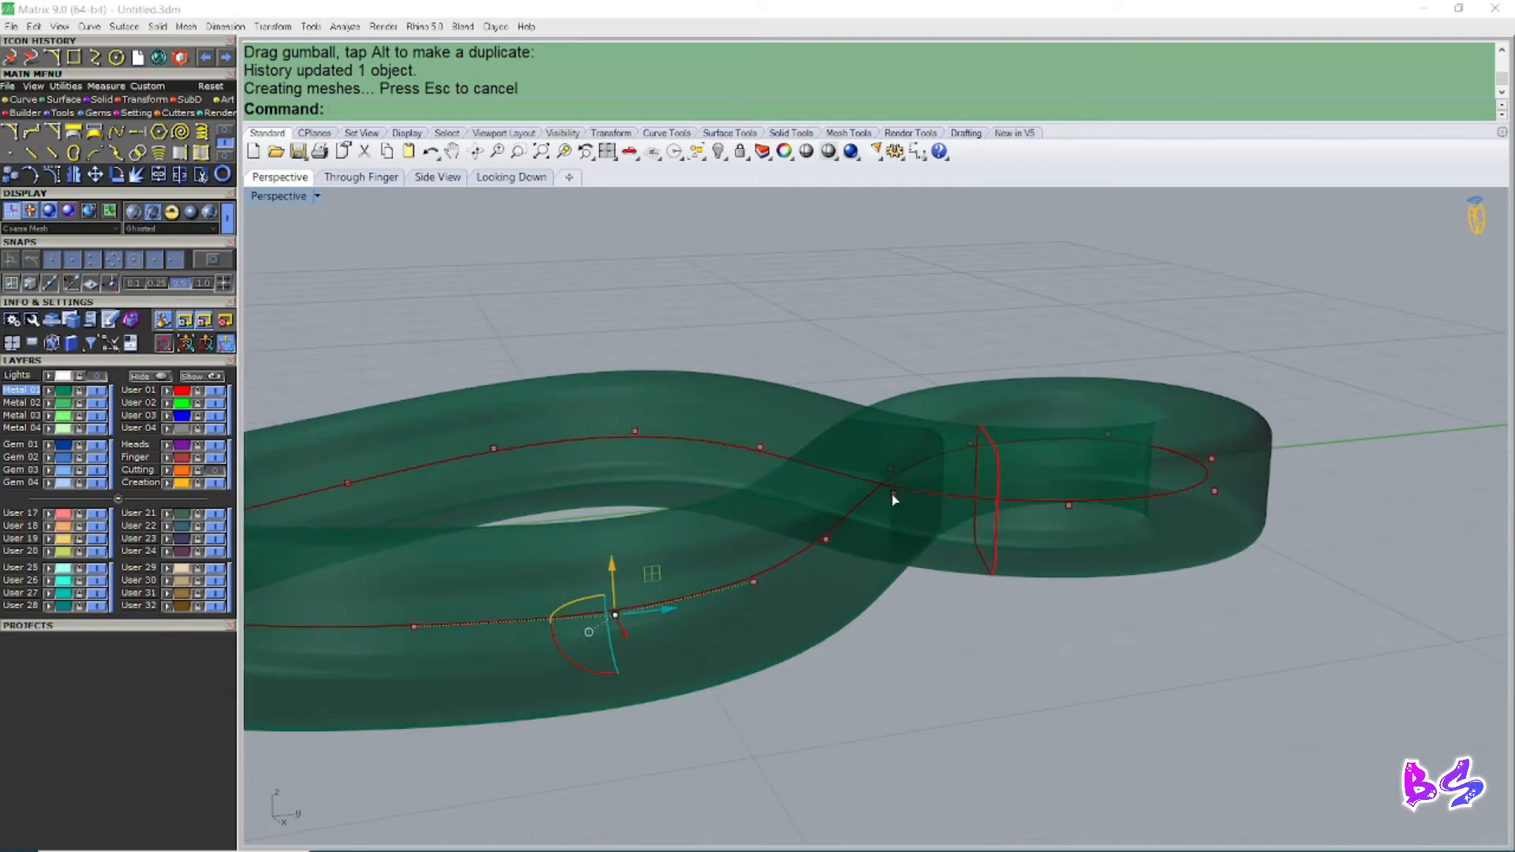
Step: Raise the control points at the crossing and along the left strand a little more to smooth the overpass
{"action": "left_click", "coordinate": [892, 494]}
{"action": "left_click_drag", "start_coordinate": [897, 452], "coordinate": [897, 437]}
{"action": "left_click", "coordinate": [760, 448]}
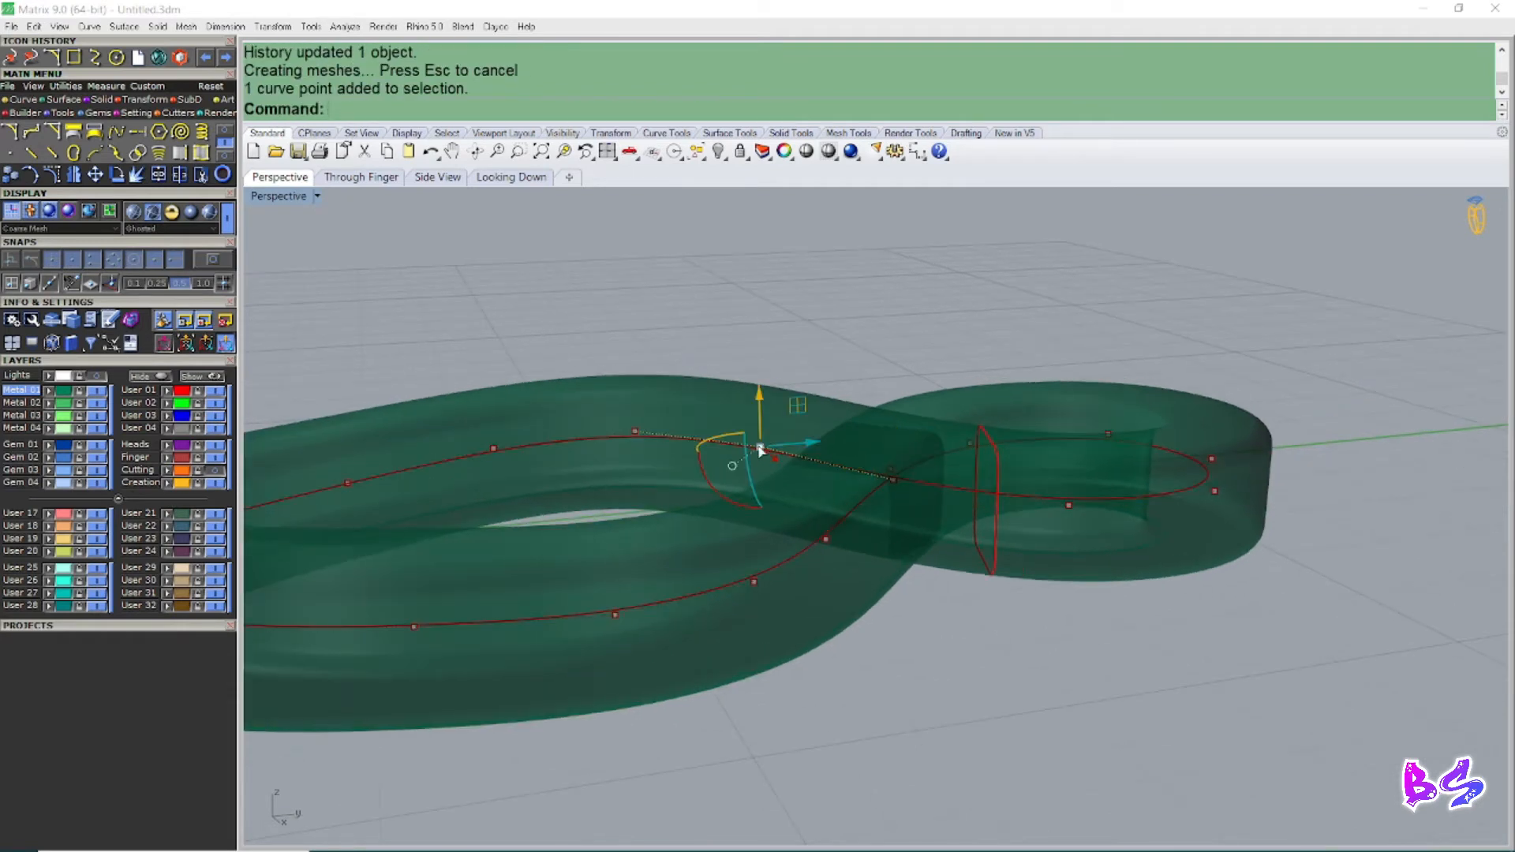
{"action": "left_click_drag", "start_coordinate": [762, 406], "coordinate": [762, 391]}
{"action": "left_click", "coordinate": [635, 431]}
{"action": "left_click_drag", "start_coordinate": [636, 393], "coordinate": [556, 378]}
{"action": "left_click", "coordinate": [564, 438]}
{"action": "right_click_drag", "start_coordinate": [868, 439], "coordinate": [926, 492]}
{"action": "scroll", "coordinate": [834, 496], "scroll_direction": "down", "scroll_amount": 7}
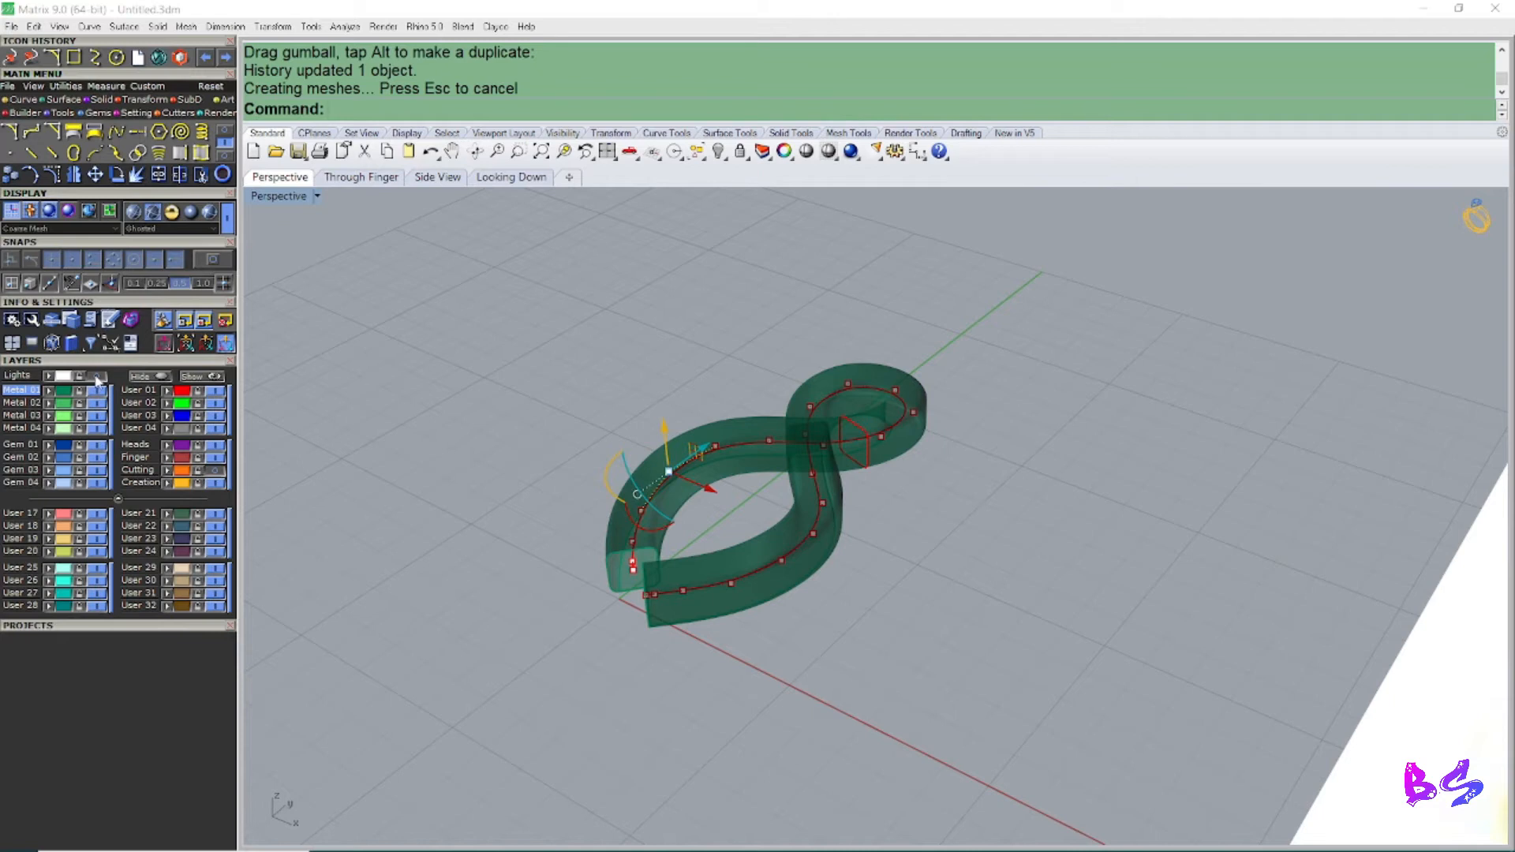
Step: Show all hidden pendant parts and return to shaded display
{"action": "type", "text": "w"}
{"action": "key", "text": "Return"}
{"action": "right_click_drag", "start_coordinate": [1010, 562], "coordinate": [1045, 578]}
{"action": "key", "text": "Escape"}
{"action": "key", "text": "Escape"}
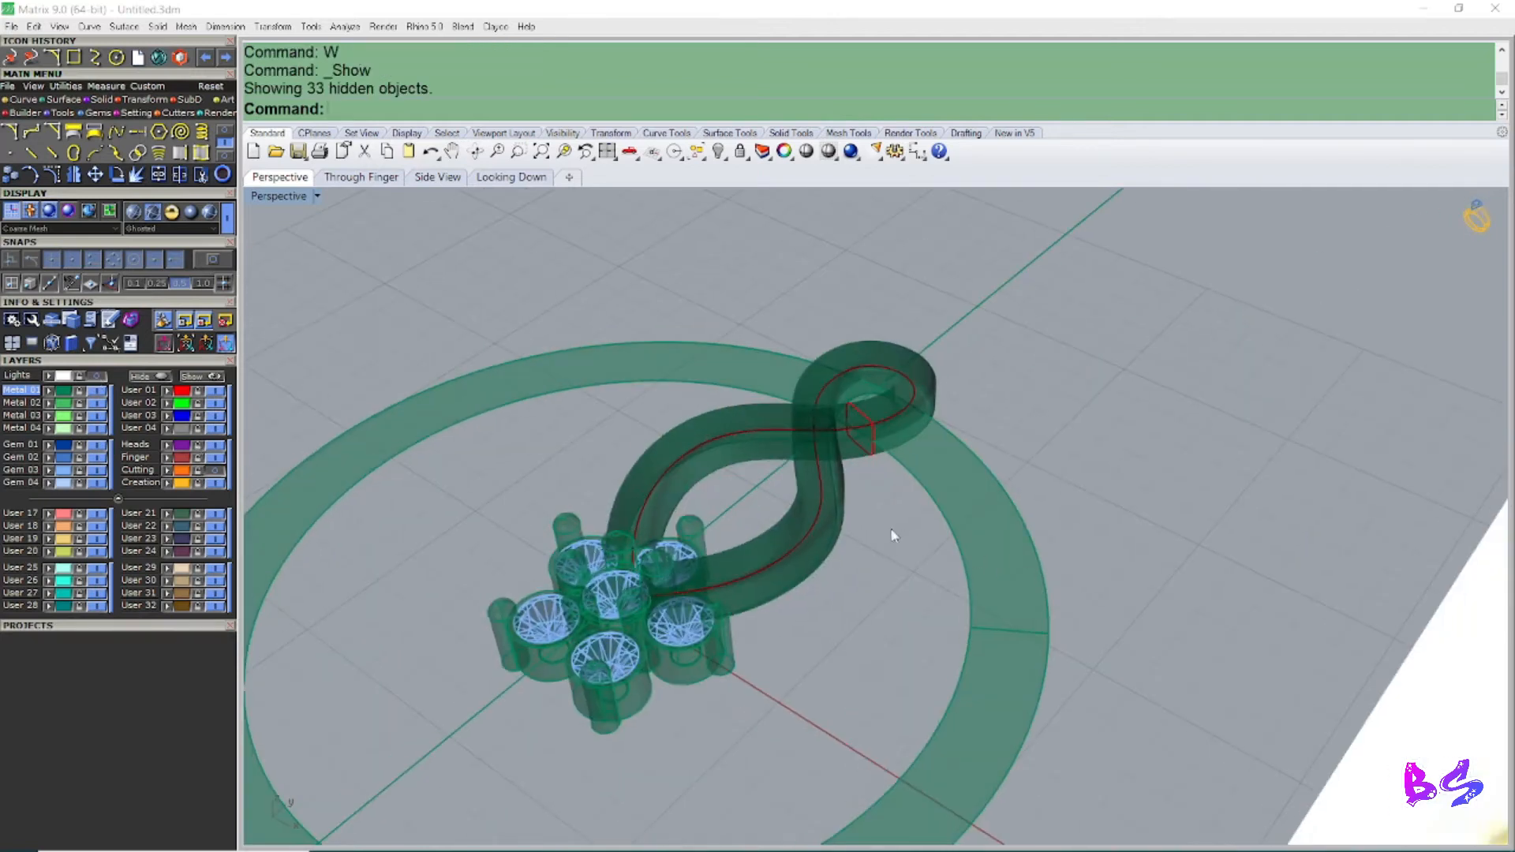
{"action": "key", "text": "ctrl+alt+s"}
{"action": "scroll", "coordinate": [832, 505], "scroll_direction": "down", "scroll_amount": 5}
Step: Try to extrude the flat outer ring surface to a freehand distance
{"action": "type", "text": "s"}
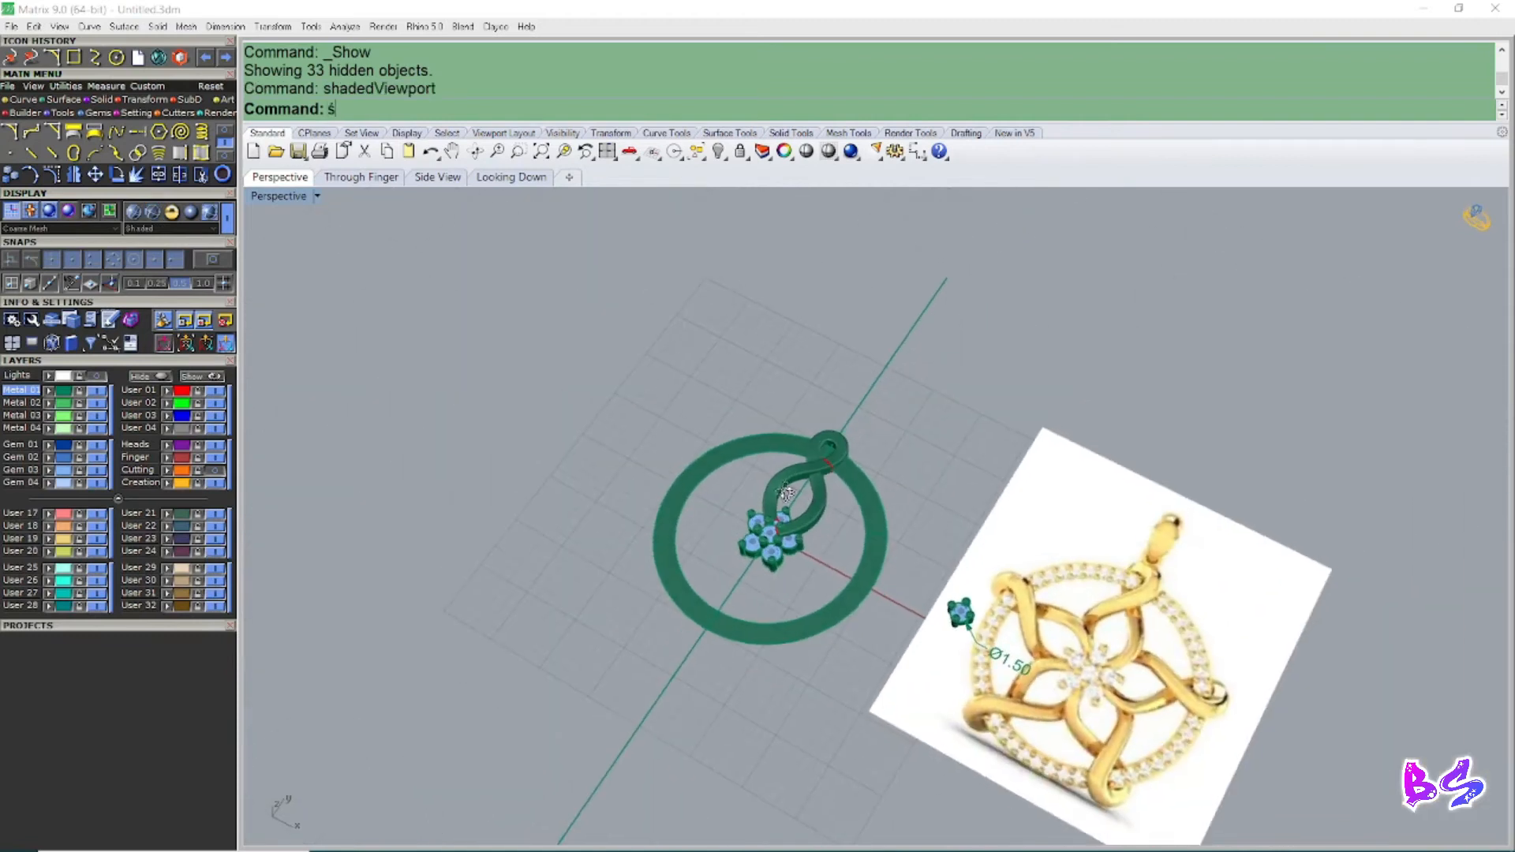
{"action": "scroll", "coordinate": [840, 502], "scroll_direction": "up", "scroll_amount": 2}
{"action": "mouse_move", "coordinate": [839, 517]}
{"action": "right_mouse_down"}
{"action": "mouse_move", "coordinate": [849, 478]}
{"action": "mouse_move", "coordinate": [851, 518]}
{"action": "right_mouse_up"}
{"action": "left_click", "coordinate": [898, 523]}
{"action": "left_click", "coordinate": [883, 529]}
{"action": "type", "text": "es"}
{"action": "key", "text": "Return"}
{"action": "scroll", "coordinate": [837, 622], "scroll_direction": "up", "scroll_amount": 4}
{"action": "left_click", "coordinate": [828, 596]}
{"action": "left_click", "coordinate": [819, 576]}
{"action": "right_click_drag", "start_coordinate": [820, 577], "coordinate": [825, 530]}
{"action": "type", "text": "X"}
{"action": "key", "text": "Return"}
Step: Extrude the flat outer ring surface by -1.2 as a solid and delete the original surface
{"action": "left_click", "coordinate": [853, 539]}
{"action": "type", "text": "ES"}
{"action": "key", "text": "Return"}
{"action": "type", "text": "-1.2"}
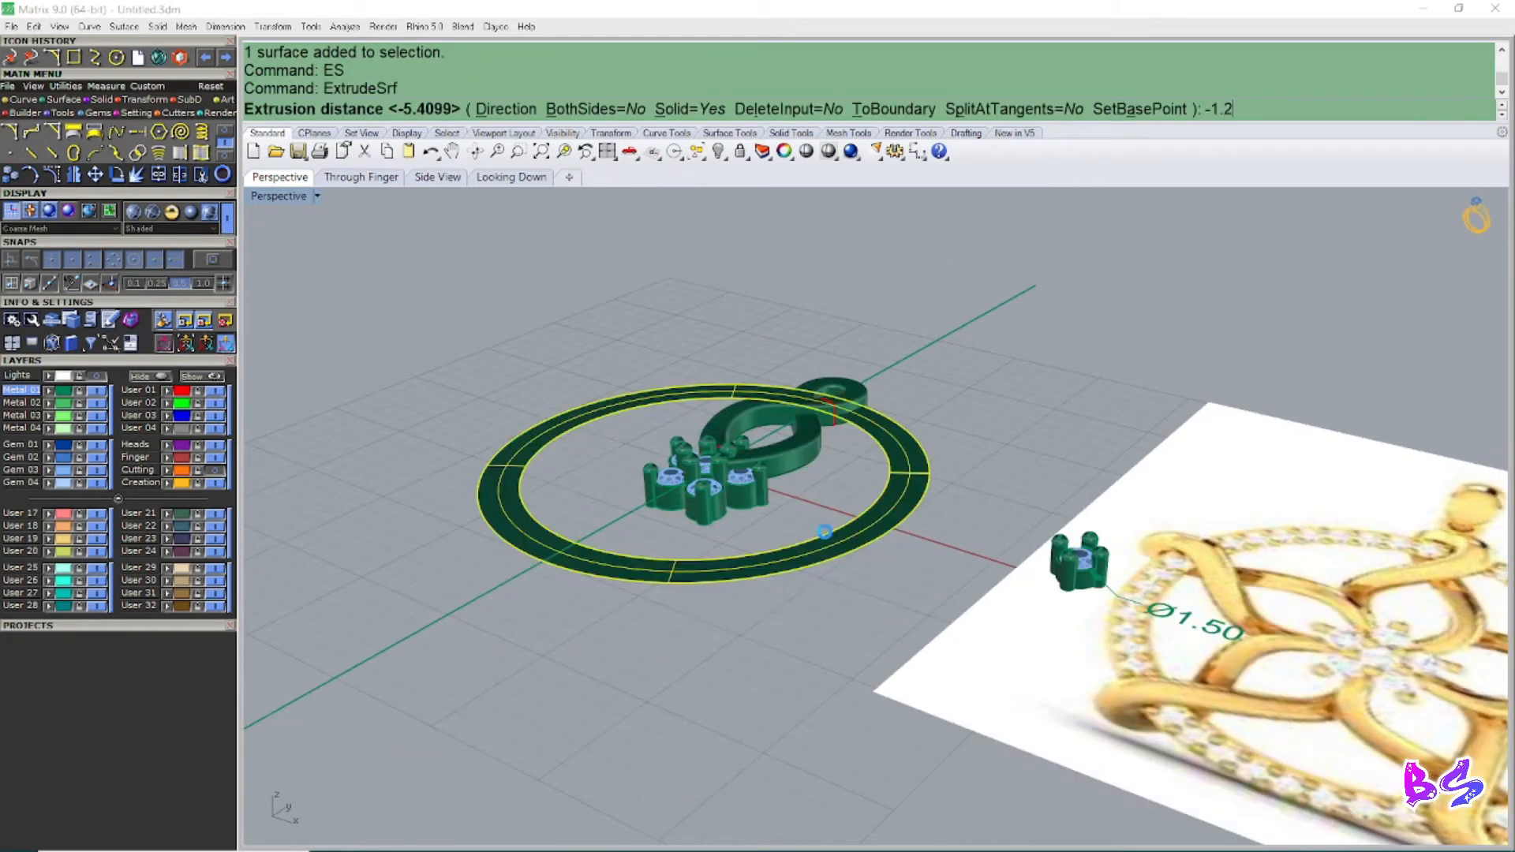
{"action": "key", "text": "Return"}
{"action": "key", "text": "Delete"}
{"action": "right_click_drag", "start_coordinate": [824, 531], "coordinate": [817, 433]}
{"action": "key", "text": "ctrl+alt+s"}
{"action": "scroll", "coordinate": [798, 504], "scroll_direction": "down", "scroll_amount": 4}
{"action": "right_click_drag", "start_coordinate": [803, 528], "coordinate": [734, 462]}
Step: Measure the length of the extruded ring's vertical edge
{"action": "scroll", "coordinate": [855, 509], "scroll_direction": "up", "scroll_amount": 5}
{"action": "key", "text": "Escape"}
{"action": "scroll", "coordinate": [870, 486], "scroll_direction": "up", "scroll_amount": 4}
{"action": "mouse_move", "coordinate": [869, 486]}
{"action": "right_mouse_down"}
{"action": "mouse_move", "coordinate": [826, 518]}
{"action": "mouse_move", "coordinate": [821, 450]}
{"action": "mouse_move", "coordinate": [799, 481]}
{"action": "mouse_move", "coordinate": [833, 434]}
{"action": "mouse_move", "coordinate": [780, 471]}
{"action": "mouse_move", "coordinate": [812, 427]}
{"action": "mouse_move", "coordinate": [764, 387]}
{"action": "mouse_move", "coordinate": [968, 474]}
{"action": "mouse_move", "coordinate": [862, 495]}
{"action": "mouse_move", "coordinate": [808, 487]}
{"action": "mouse_move", "coordinate": [815, 541]}
{"action": "mouse_move", "coordinate": [898, 629]}
{"action": "right_mouse_up"}
{"action": "type", "text": "LE"}
{"action": "key", "text": "Return"}
{"action": "scroll", "coordinate": [826, 506], "scroll_direction": "up", "scroll_amount": 4}
{"action": "left_click", "coordinate": [838, 487]}
{"action": "key", "text": "Return"}
Step: Switch to ghosted display and move the extruded outer ring to the Metal 04 layer
{"action": "scroll", "coordinate": [839, 486], "scroll_direction": "down", "scroll_amount": 5}
{"action": "scroll", "coordinate": [822, 464], "scroll_direction": "down", "scroll_amount": 5}
{"action": "scroll", "coordinate": [790, 429], "scroll_direction": "up", "scroll_amount": 3}
{"action": "key", "text": "ctrl+alt+g"}
{"action": "scroll", "coordinate": [797, 451], "scroll_direction": "up", "scroll_amount": 5}
{"action": "left_click", "coordinate": [838, 673]}
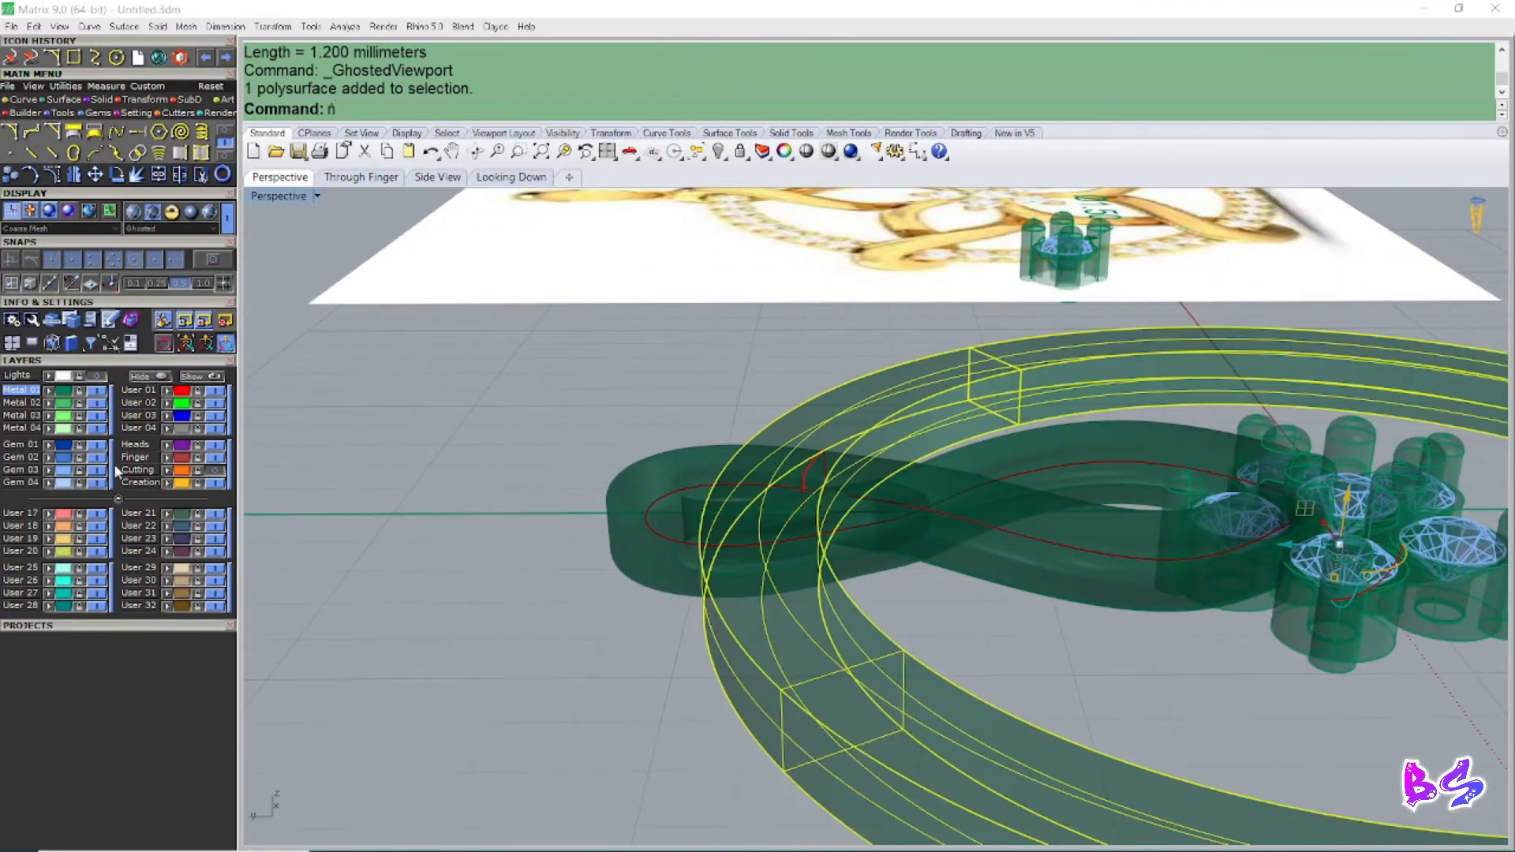
{"action": "left_click", "coordinate": [48, 429]}
{"action": "key", "text": "Escape"}
Step: Lock everything except the petal's red centre curve and turn on that curve's control points
{"action": "scroll", "coordinate": [679, 522], "scroll_direction": "down", "scroll_amount": 6}
{"action": "right_click_drag", "start_coordinate": [679, 523], "coordinate": [872, 491]}
{"action": "scroll", "coordinate": [725, 546], "scroll_direction": "up", "scroll_amount": 4}
{"action": "scroll", "coordinate": [905, 460], "scroll_direction": "up", "scroll_amount": 2}
{"action": "left_click", "coordinate": [963, 444]}
{"action": "scroll", "coordinate": [963, 444], "scroll_direction": "down", "scroll_amount": 3}
{"action": "type", "text": "LL"}
{"action": "key", "text": "Return"}
{"action": "scroll", "coordinate": [861, 524], "scroll_direction": "up", "scroll_amount": 3}
{"action": "left_click", "coordinate": [807, 541]}
{"action": "key", "text": "F10"}
{"action": "scroll", "coordinate": [826, 500], "scroll_direction": "up", "scroll_amount": 3}
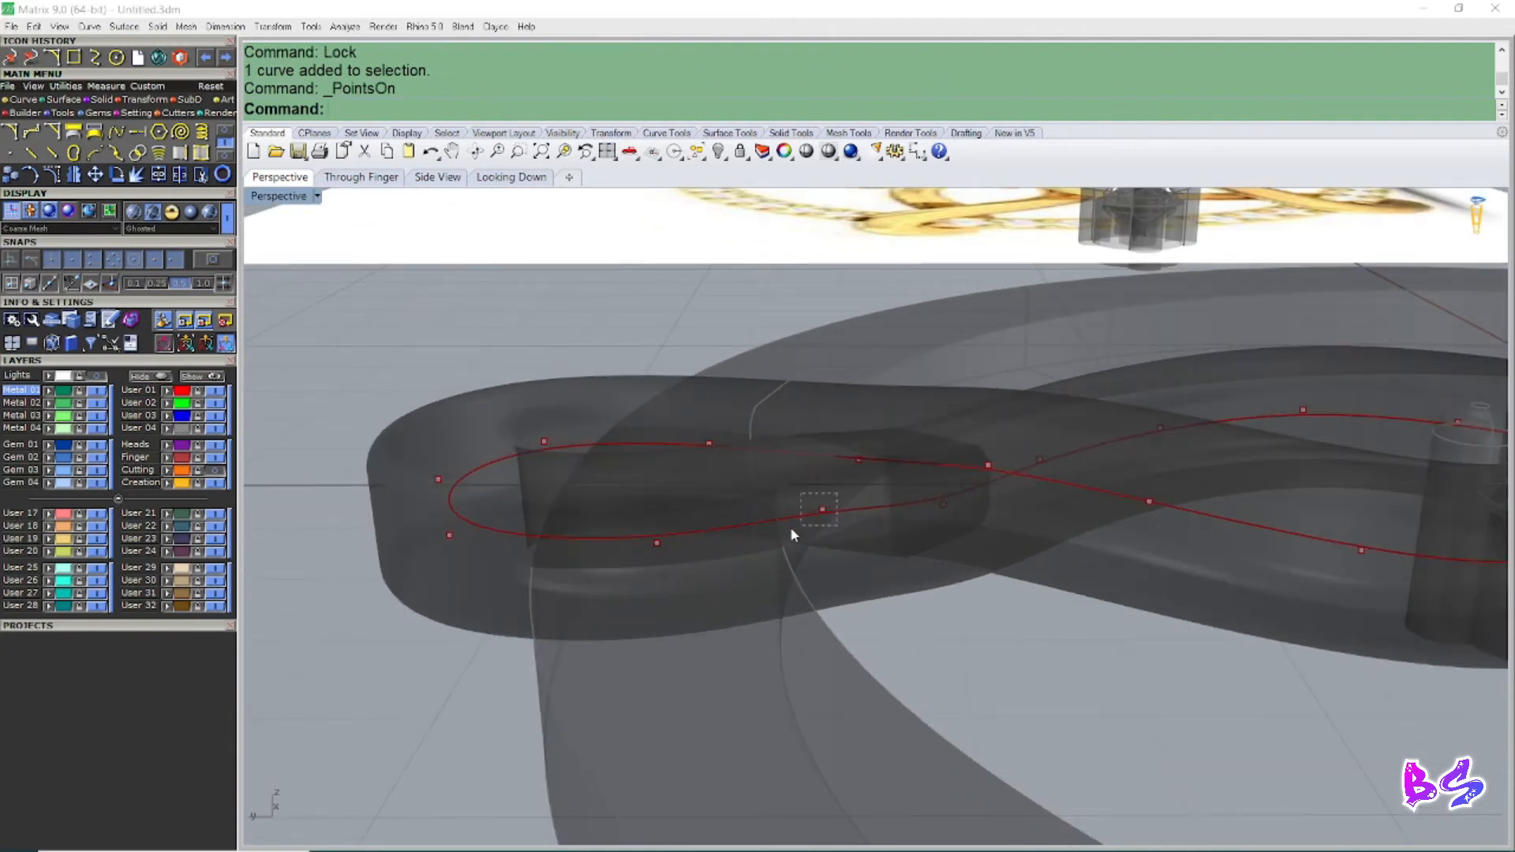
Step: Lower the centre curve's control points one by one along the petal strand that passes beneath the ring
{"action": "left_click_drag", "start_coordinate": [837, 493], "coordinate": [792, 531]}
{"action": "right_click_drag", "start_coordinate": [792, 532], "coordinate": [825, 450]}
{"action": "left_click_drag", "start_coordinate": [816, 476], "coordinate": [817, 533]}
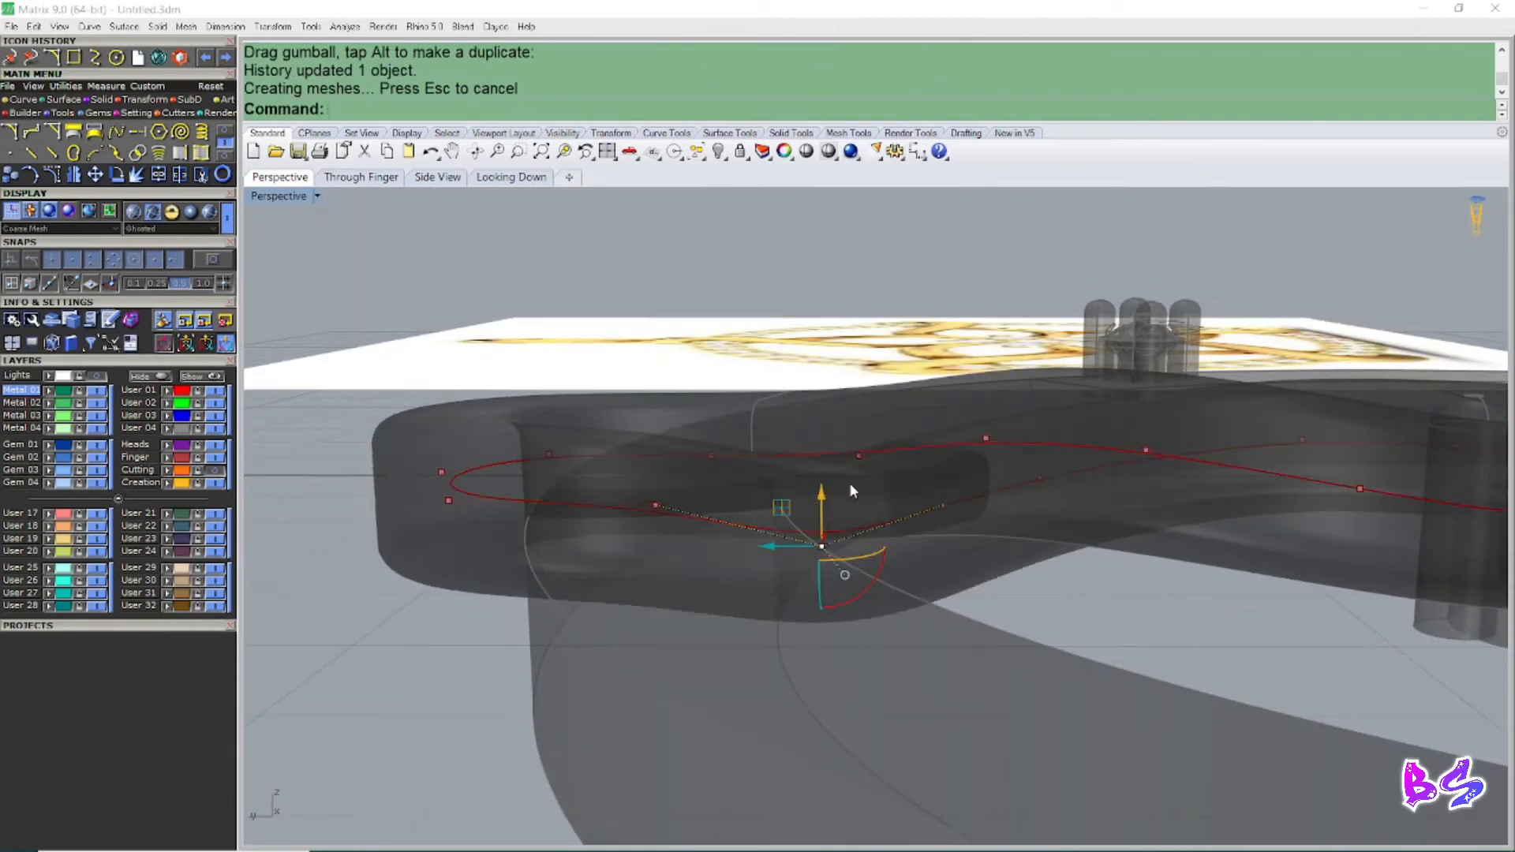
{"action": "left_click", "coordinate": [944, 499]}
{"action": "left_click_drag", "start_coordinate": [945, 488], "coordinate": [946, 526]}
{"action": "scroll", "coordinate": [1039, 480], "scroll_direction": "up", "scroll_amount": 2}
{"action": "left_click_drag", "start_coordinate": [1069, 460], "coordinate": [1040, 477]}
{"action": "right_click_drag", "start_coordinate": [1040, 477], "coordinate": [629, 565]}
{"action": "left_click_drag", "start_coordinate": [747, 473], "coordinate": [747, 529]}
Step: Raise the control point at the sagging bend of the petal's lower strand slightly to smooth it
{"action": "right_click_drag", "start_coordinate": [778, 550], "coordinate": [821, 527]}
{"action": "left_click", "coordinate": [820, 547]}
{"action": "left_click_drag", "start_coordinate": [821, 547], "coordinate": [1094, 519]}
{"action": "mouse_move", "coordinate": [852, 535]}
{"action": "right_mouse_down"}
{"action": "mouse_move", "coordinate": [816, 529]}
{"action": "mouse_move", "coordinate": [793, 585]}
{"action": "mouse_move", "coordinate": [819, 454]}
{"action": "mouse_move", "coordinate": [929, 495]}
{"action": "mouse_move", "coordinate": [944, 481]}
{"action": "mouse_move", "coordinate": [934, 494]}
{"action": "mouse_move", "coordinate": [958, 508]}
{"action": "mouse_move", "coordinate": [835, 538]}
{"action": "right_mouse_up"}
{"action": "scroll", "coordinate": [824, 531], "scroll_direction": "up", "scroll_amount": 2}
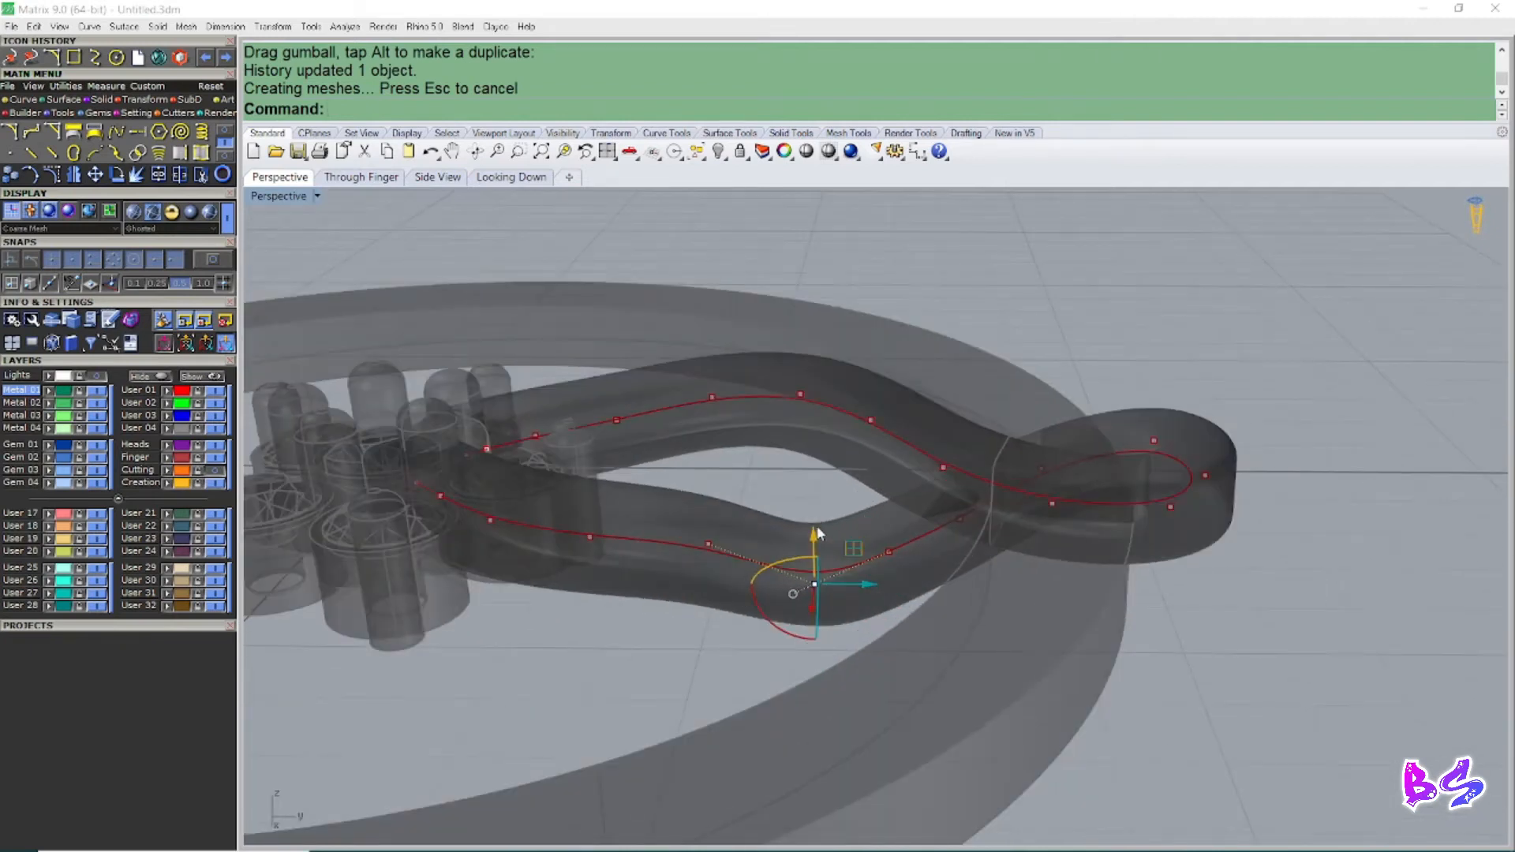
{"action": "left_click_drag", "start_coordinate": [813, 526], "coordinate": [816, 501]}
{"action": "right_click_drag", "start_coordinate": [848, 536], "coordinate": [812, 741]}
{"action": "scroll", "coordinate": [821, 517], "scroll_direction": "up", "scroll_amount": 3}
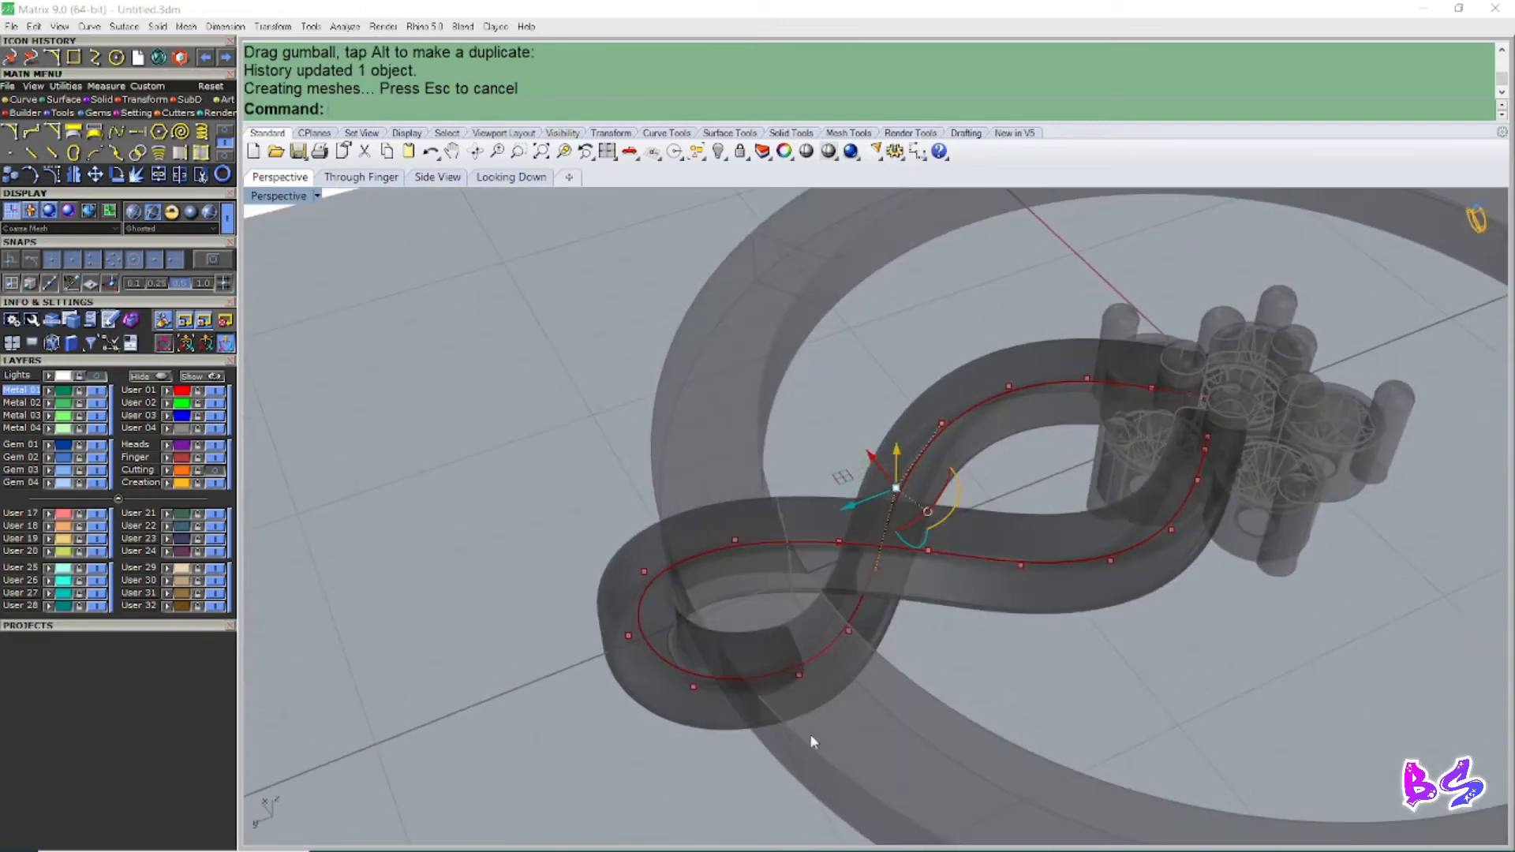
Step: Lower the three centre curve control points on the side of the outer loop that goes under the ring
{"action": "left_click_drag", "start_coordinate": [682, 614], "coordinate": [682, 614]}
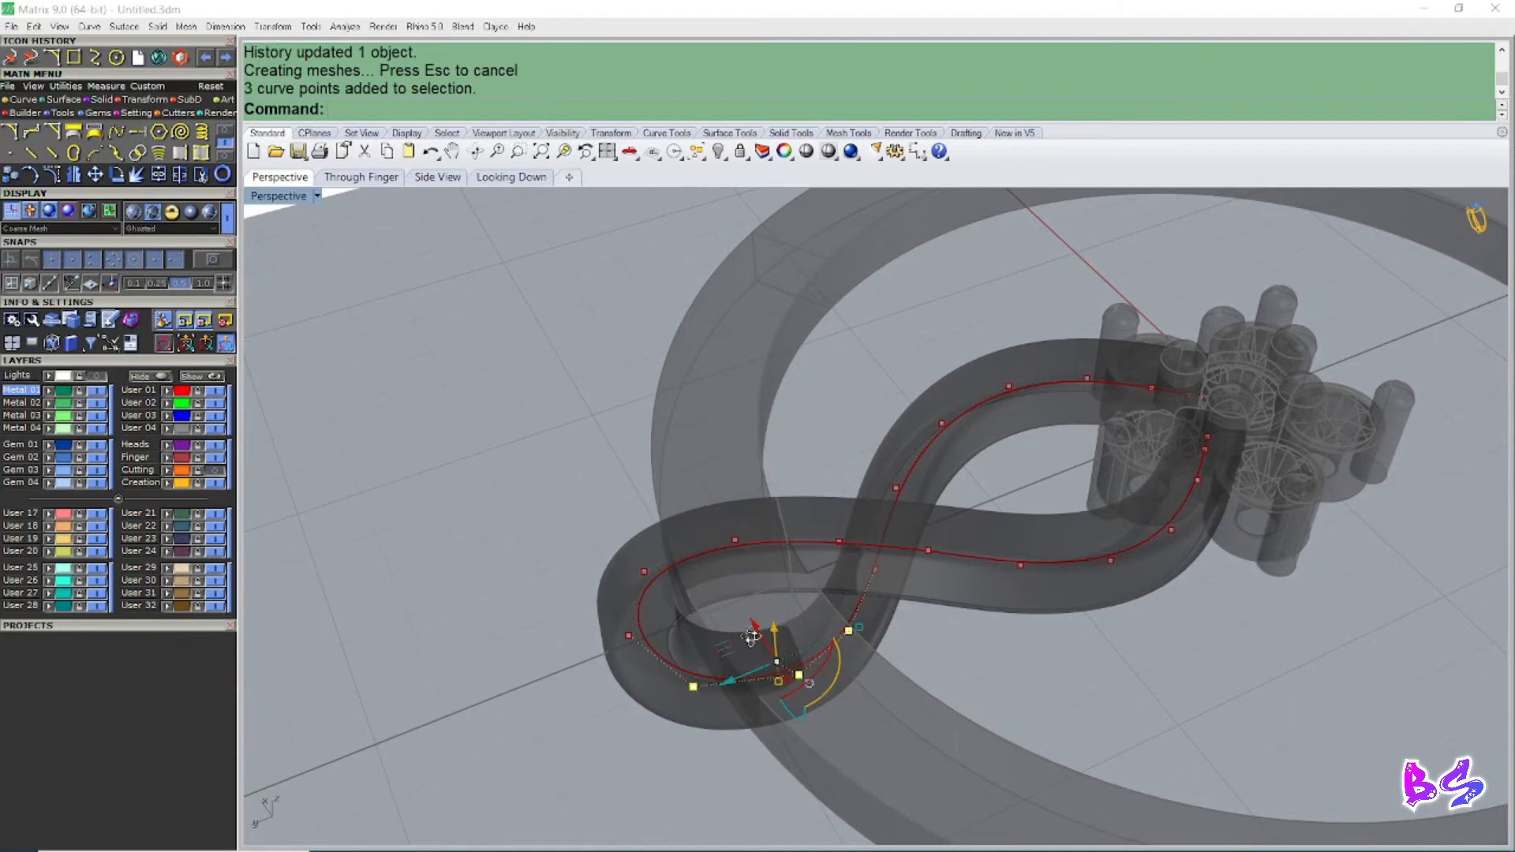
{"action": "right_click_drag", "start_coordinate": [682, 614], "coordinate": [766, 562]}
{"action": "left_click_drag", "start_coordinate": [762, 569], "coordinate": [762, 612]}
{"action": "right_click_drag", "start_coordinate": [767, 614], "coordinate": [1192, 600]}
Step: Compare the reshaped petal with the reference image and check the loop's bend from the side
{"action": "scroll", "coordinate": [923, 650], "scroll_direction": "down", "scroll_amount": 7}
{"action": "scroll", "coordinate": [1139, 575], "scroll_direction": "down", "scroll_amount": 7}
{"action": "scroll", "coordinate": [1105, 616], "scroll_direction": "down", "scroll_amount": 5}
{"action": "scroll", "coordinate": [1097, 591], "scroll_direction": "up", "scroll_amount": 4}
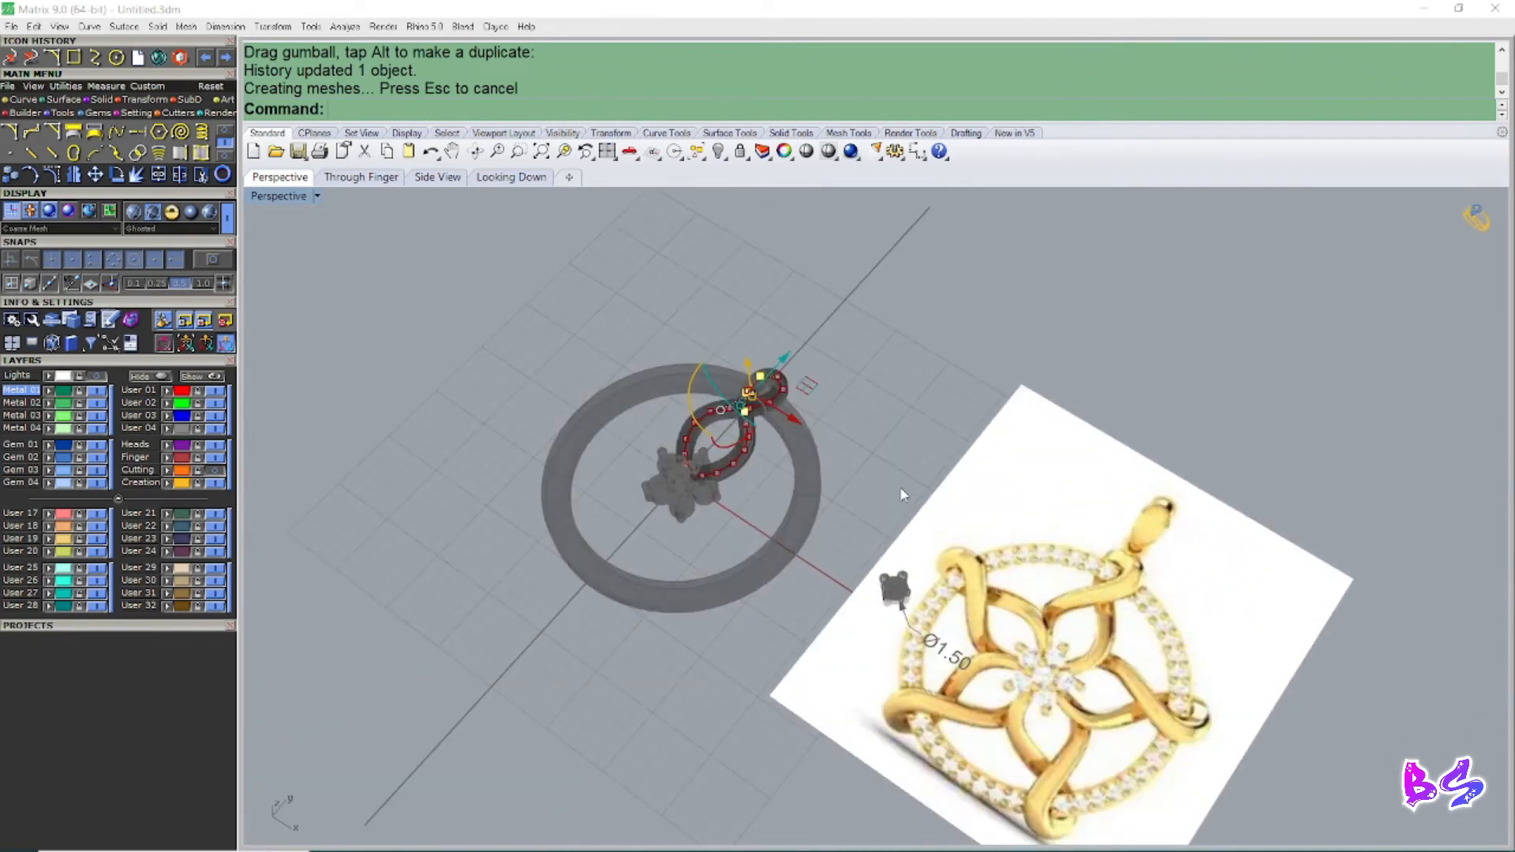
{"action": "scroll", "coordinate": [794, 442], "scroll_direction": "up", "scroll_amount": 7}
{"action": "right_click_drag", "start_coordinate": [655, 367], "coordinate": [742, 403]}
{"action": "scroll", "coordinate": [575, 429], "scroll_direction": "down", "scroll_amount": 4}
{"action": "scroll", "coordinate": [575, 430], "scroll_direction": "up", "scroll_amount": 6}
{"action": "right_click_drag", "start_coordinate": [575, 429], "coordinate": [746, 328]}
{"action": "scroll", "coordinate": [746, 474], "scroll_direction": "up", "scroll_amount": 3}
{"action": "scroll", "coordinate": [769, 616], "scroll_direction": "down", "scroll_amount": 3}
{"action": "right_click_drag", "start_coordinate": [769, 659], "coordinate": [835, 671]}
{"action": "scroll", "coordinate": [778, 628], "scroll_direction": "up", "scroll_amount": 4}
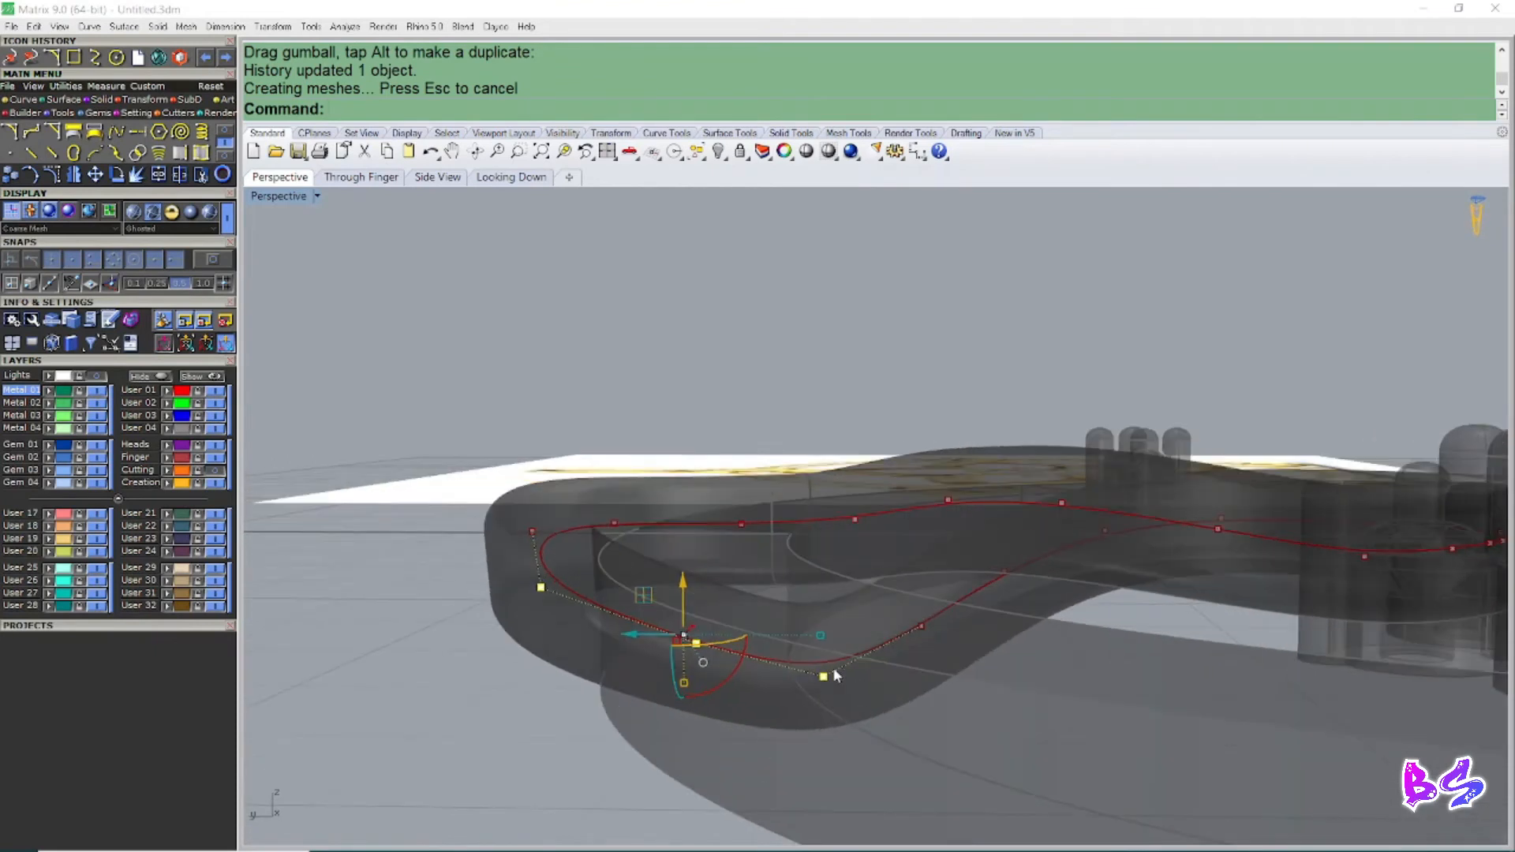
Step: Drop one of the three loop points from the selection, lower the other two slightly, and raise the dropped point
{"action": "left_click", "coordinate": [824, 677], "text": "ctrl"}
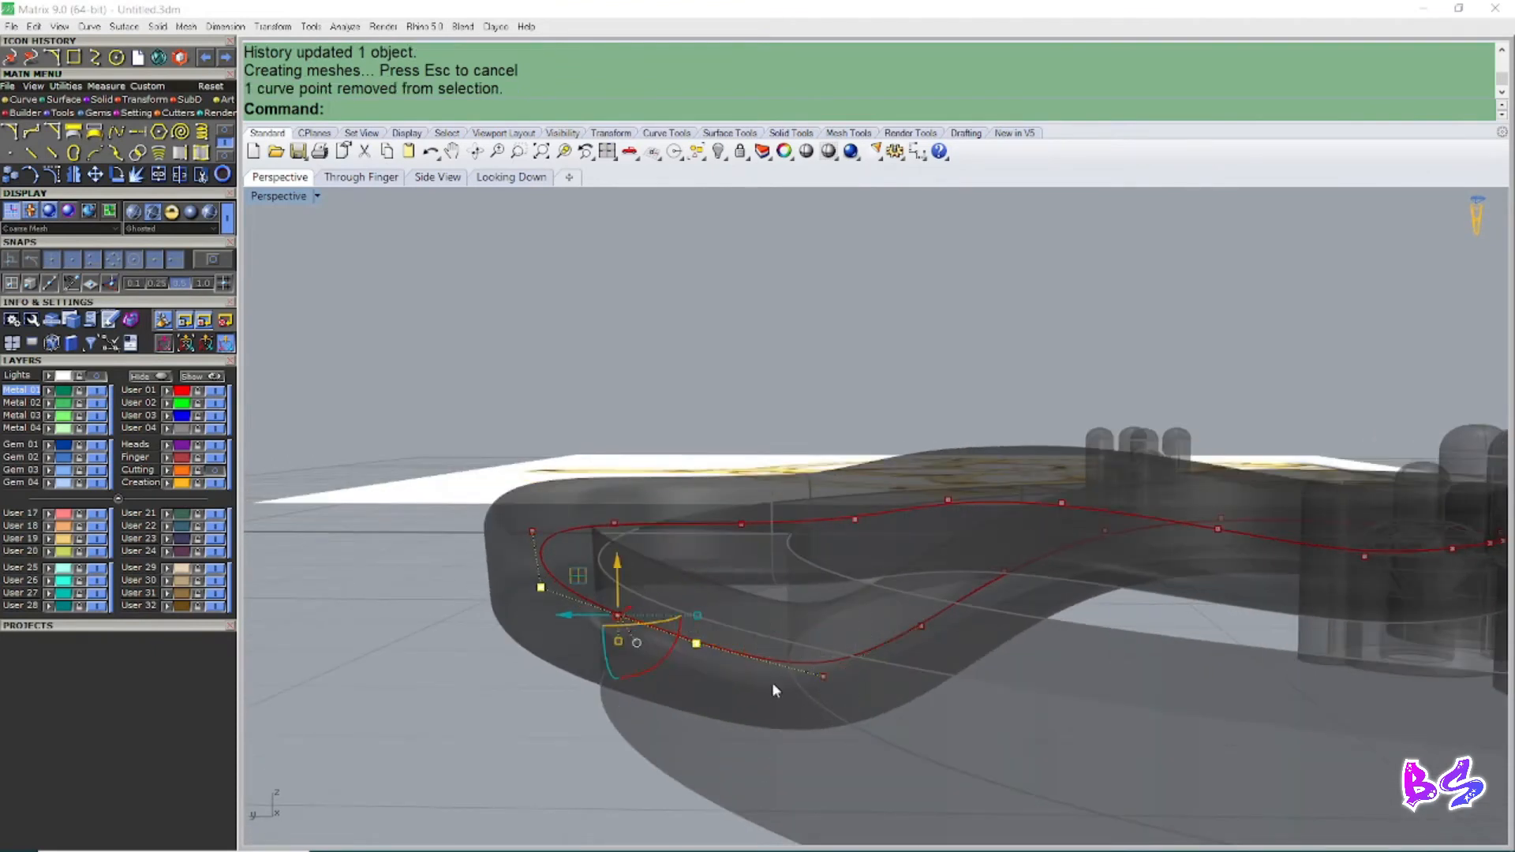
{"action": "left_click_drag", "start_coordinate": [624, 559], "coordinate": [623, 578]}
{"action": "left_click", "coordinate": [824, 677]}
{"action": "left_click_drag", "start_coordinate": [826, 631], "coordinate": [832, 603]}
{"action": "mouse_move", "coordinate": [832, 603]}
{"action": "right_mouse_down"}
{"action": "mouse_move", "coordinate": [769, 647]}
{"action": "mouse_move", "coordinate": [750, 577]}
{"action": "mouse_move", "coordinate": [785, 621]}
{"action": "mouse_move", "coordinate": [880, 660]}
{"action": "right_mouse_up"}
Step: Examine the petal's overlap with the ring in shaded display, from above and in perspective, against the reference image
{"action": "key", "text": "ctrl+alt+s"}
{"action": "scroll", "coordinate": [852, 489], "scroll_direction": "down", "scroll_amount": 6}
{"action": "scroll", "coordinate": [906, 482], "scroll_direction": "up", "scroll_amount": 6}
{"action": "mouse_move", "coordinate": [940, 465]}
{"action": "right_mouse_down"}
{"action": "mouse_move", "coordinate": [902, 409]}
{"action": "mouse_move", "coordinate": [937, 464]}
{"action": "mouse_move", "coordinate": [909, 449]}
{"action": "mouse_move", "coordinate": [1014, 505]}
{"action": "mouse_move", "coordinate": [1037, 574]}
{"action": "mouse_move", "coordinate": [1097, 579]}
{"action": "mouse_move", "coordinate": [967, 545]}
{"action": "right_mouse_up"}
{"action": "scroll", "coordinate": [937, 464], "scroll_direction": "down", "scroll_amount": 3}
{"action": "scroll", "coordinate": [1037, 575], "scroll_direction": "down", "scroll_amount": 5}
{"action": "key", "text": "ctrl+F1"}
{"action": "scroll", "coordinate": [1097, 579], "scroll_direction": "down", "scroll_amount": 4}
{"action": "scroll", "coordinate": [933, 521], "scroll_direction": "up", "scroll_amount": 2}
{"action": "right_click_drag", "start_coordinate": [910, 501], "coordinate": [877, 499]}
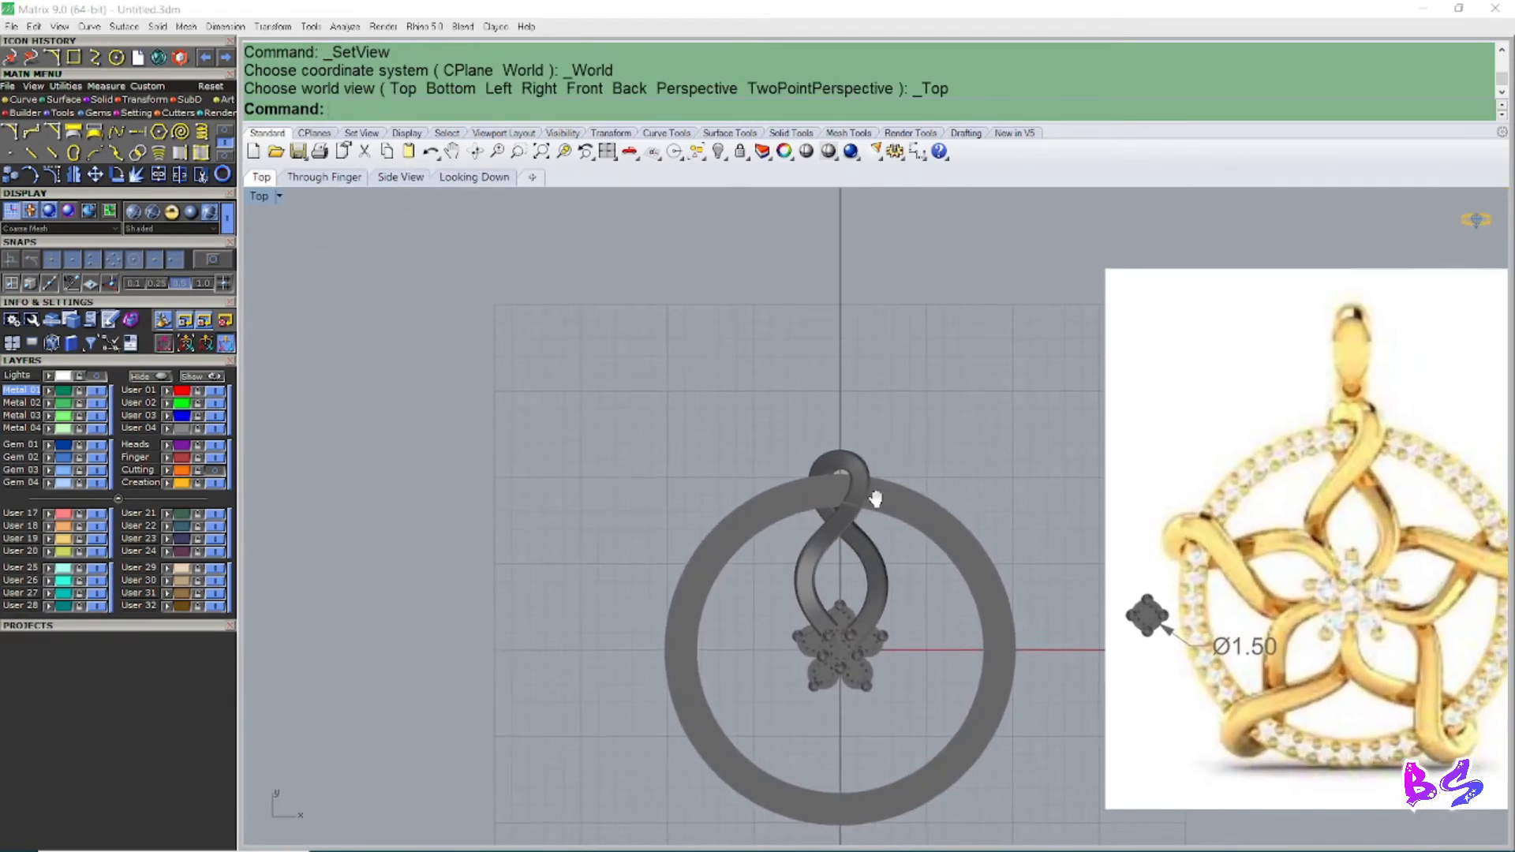
{"action": "scroll", "coordinate": [863, 465], "scroll_direction": "up", "scroll_amount": 2}
{"action": "scroll", "coordinate": [837, 468], "scroll_direction": "down", "scroll_amount": 2}
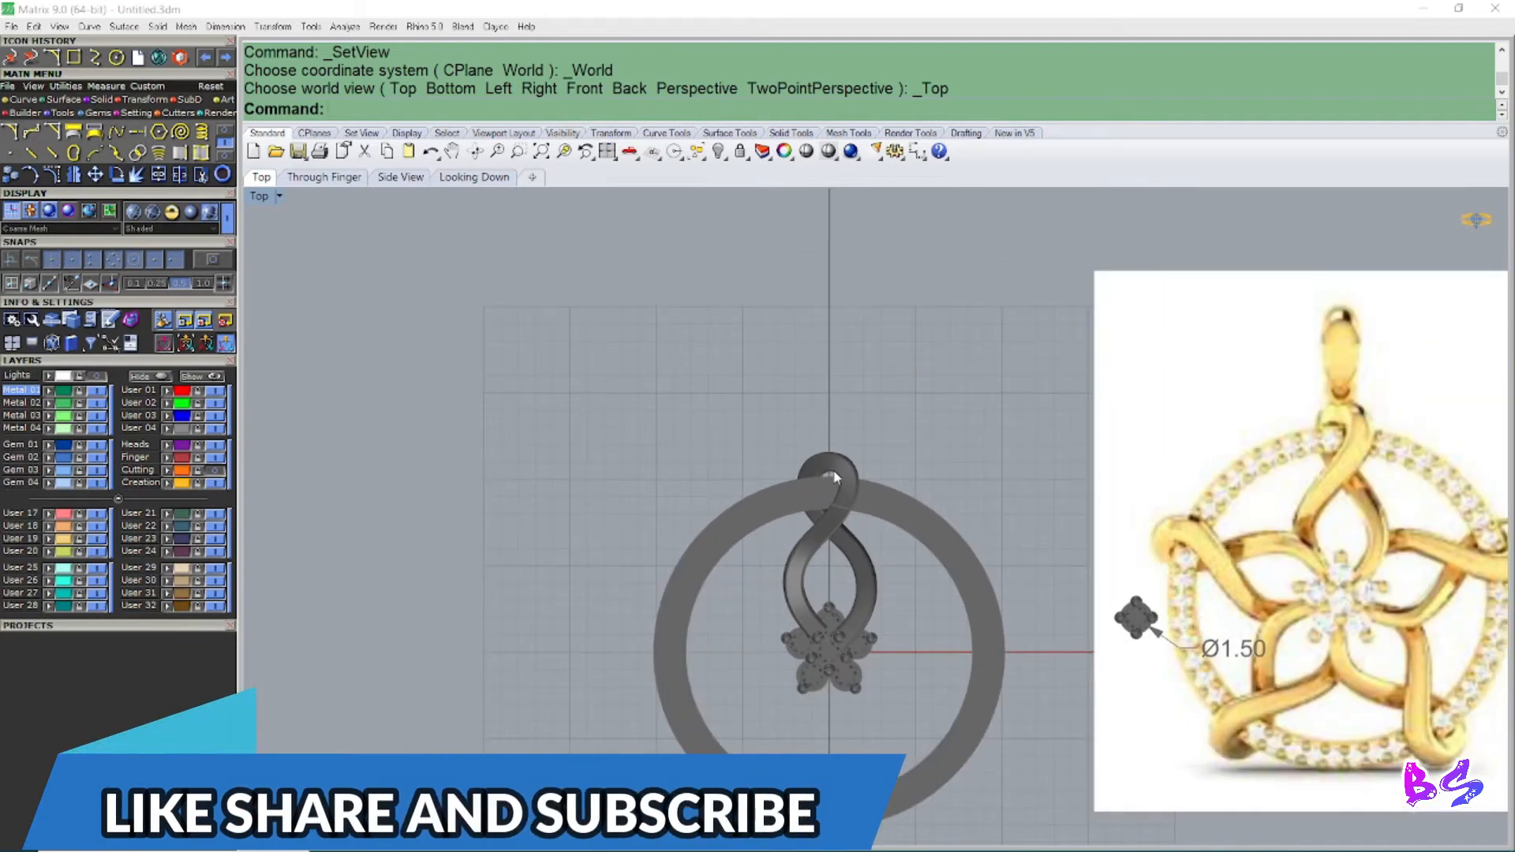
{"action": "scroll", "coordinate": [823, 494], "scroll_direction": "up", "scroll_amount": 1}
{"action": "scroll", "coordinate": [817, 507], "scroll_direction": "down", "scroll_amount": 1}
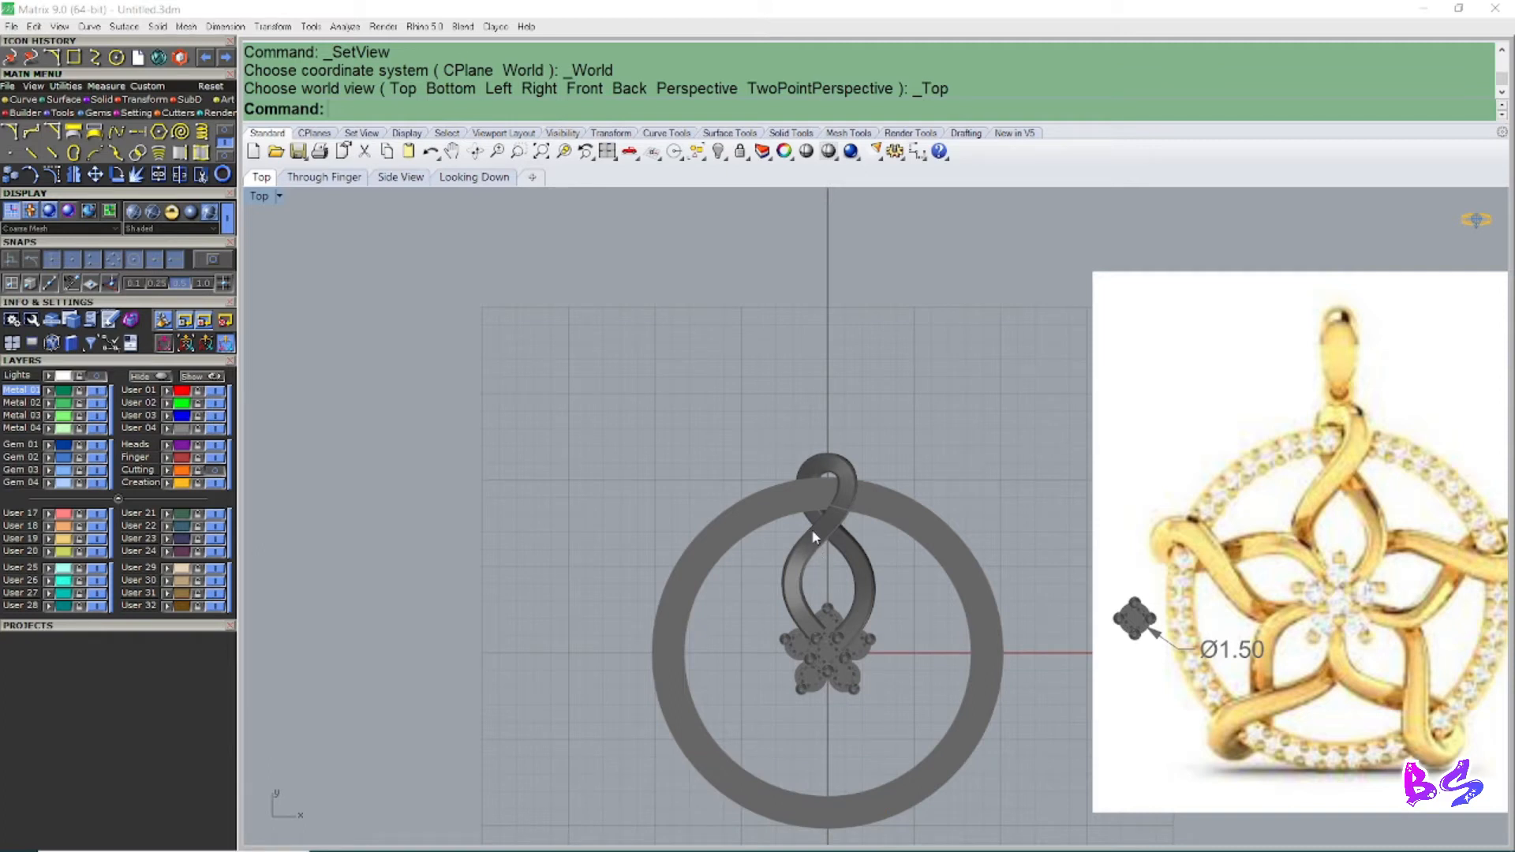
{"action": "key", "text": "ctrl+F4"}
{"action": "scroll", "coordinate": [900, 593], "scroll_direction": "down", "scroll_amount": 3}
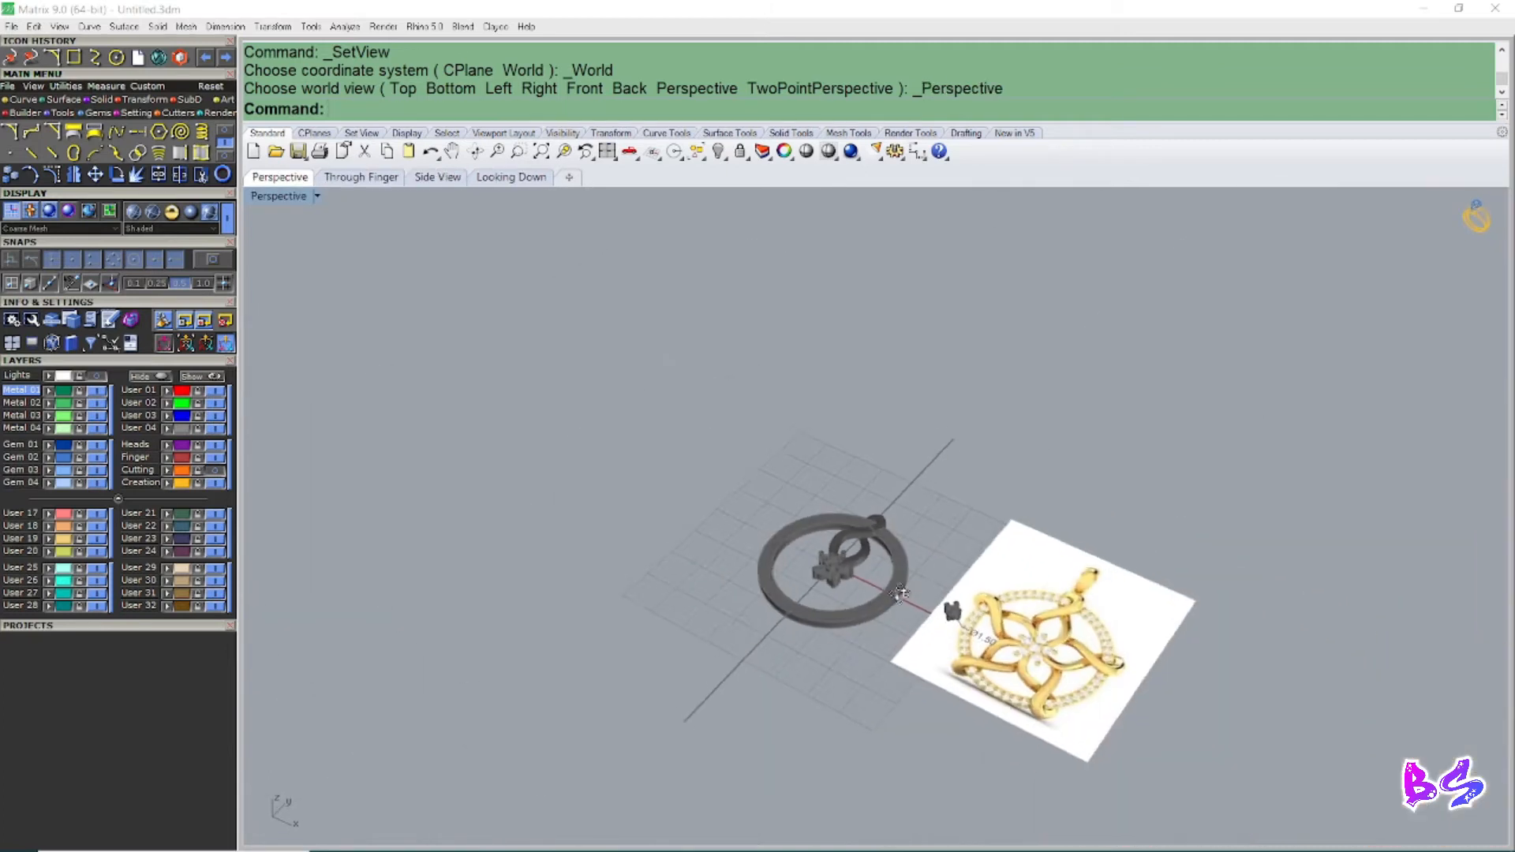
{"action": "scroll", "coordinate": [904, 592], "scroll_direction": "up", "scroll_amount": 10}
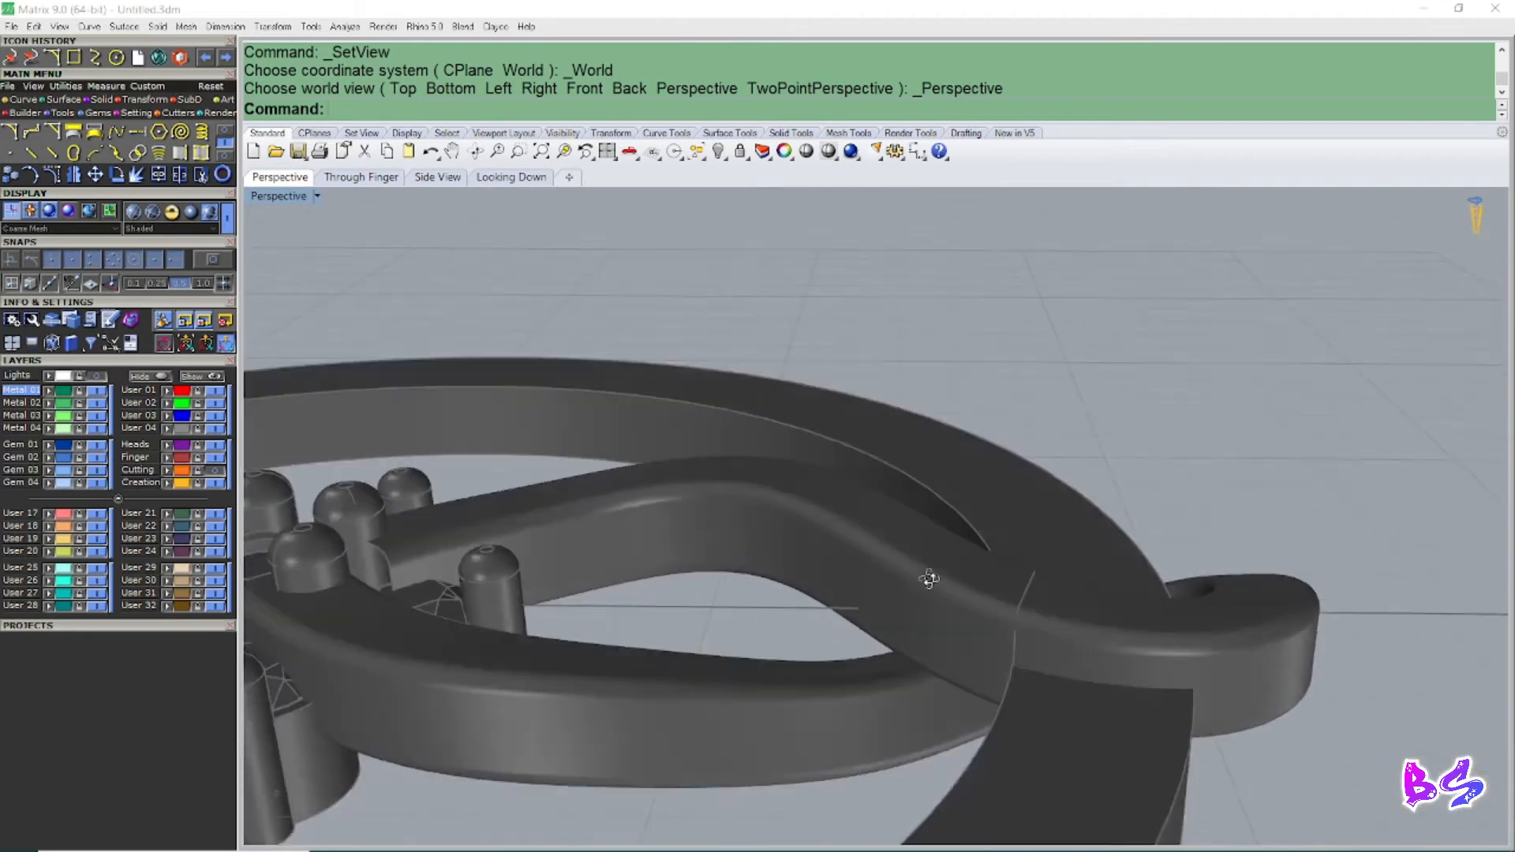
{"action": "scroll", "coordinate": [929, 579], "scroll_direction": "down", "scroll_amount": 6}
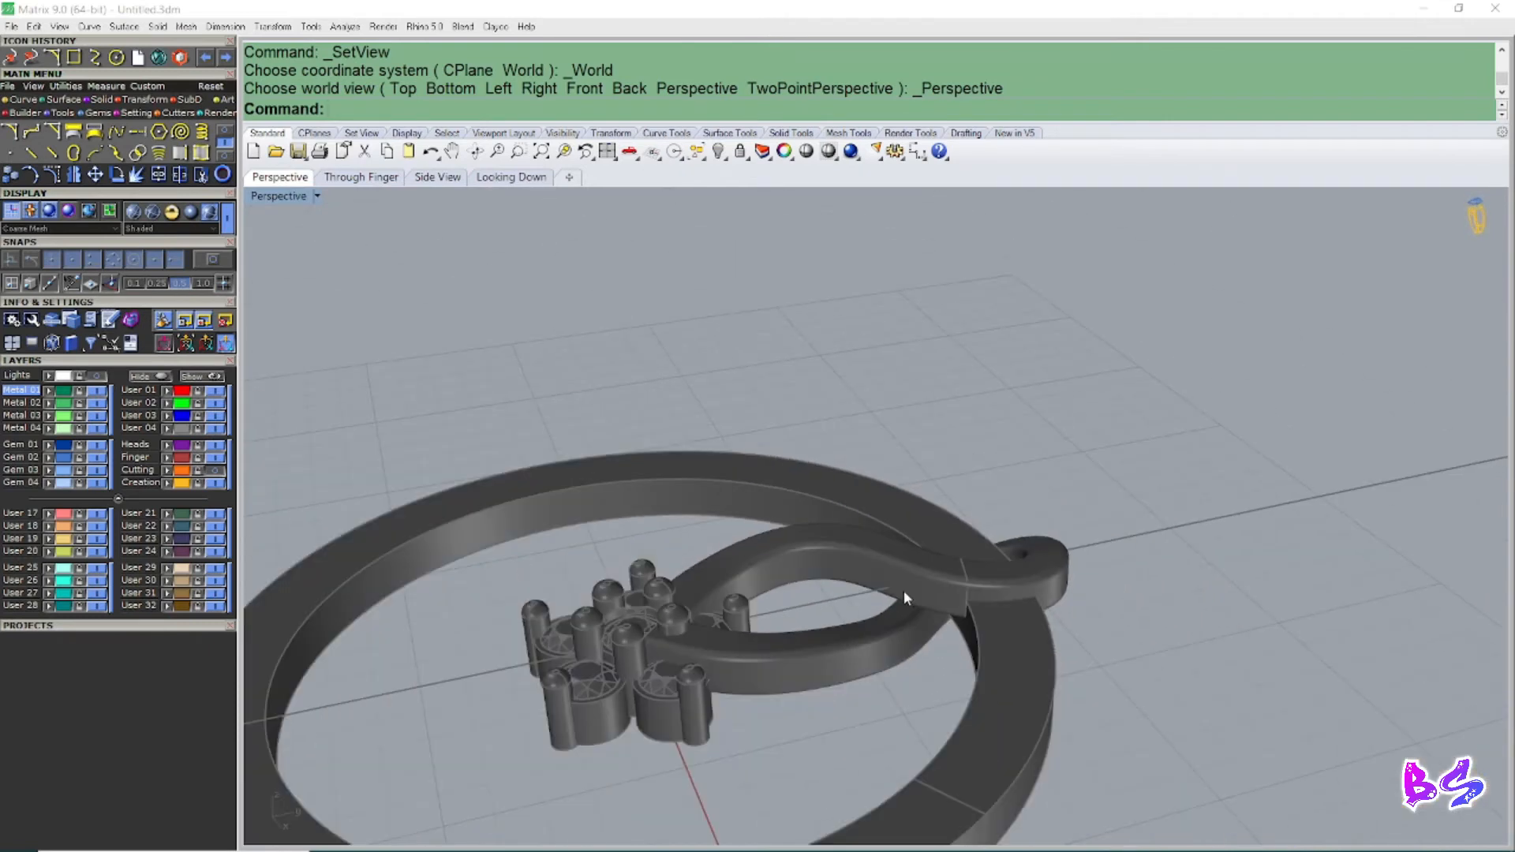
Step: Unlock all pendant parts and switch to ghosted display
{"action": "type", "text": "UL"}
{"action": "key", "text": "Return"}
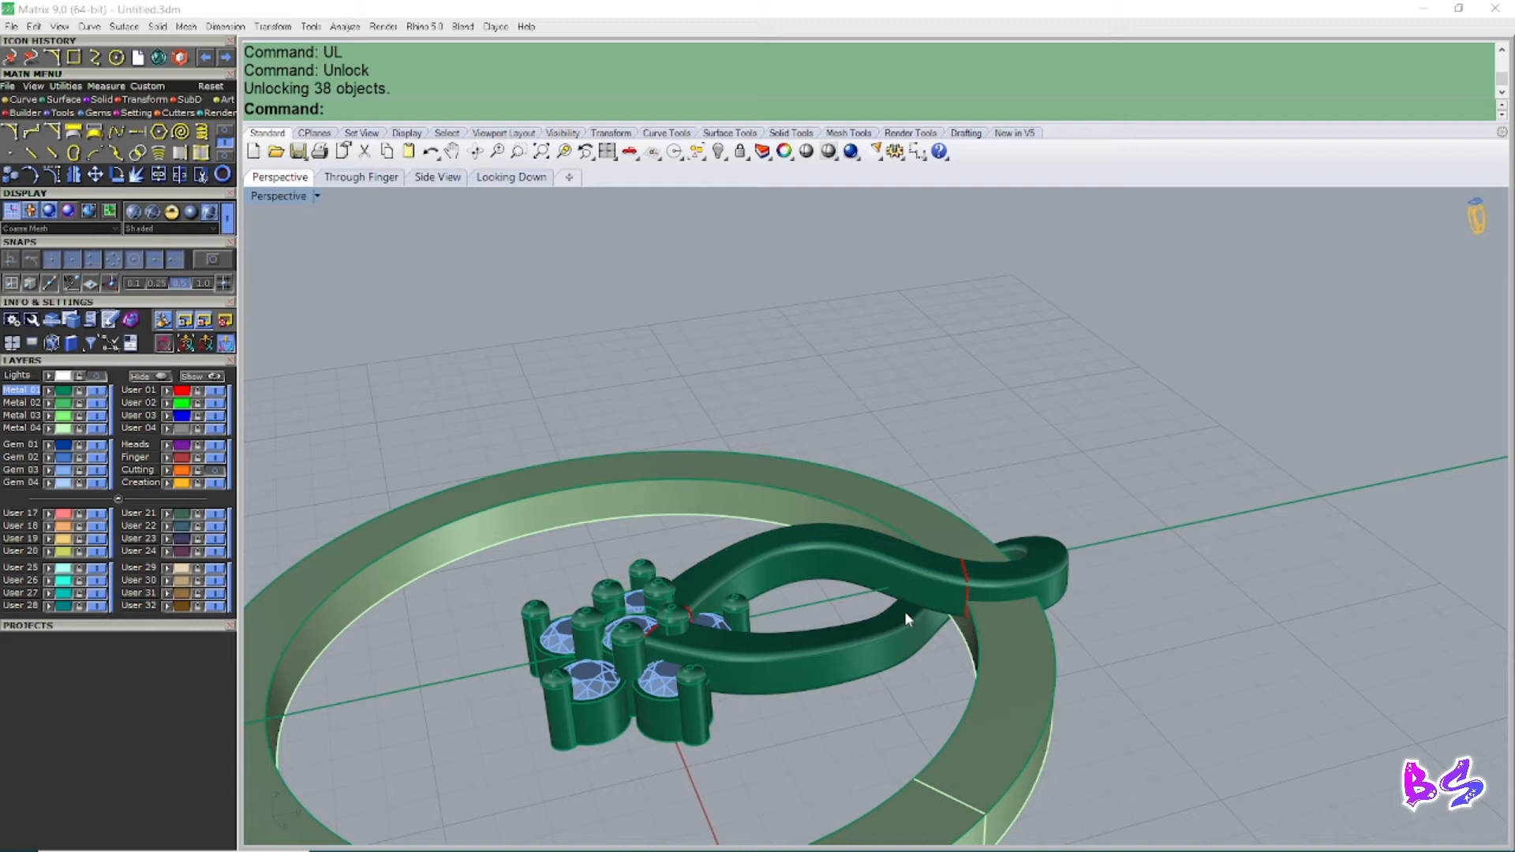
{"action": "key", "text": "ctrl+alt+g"}
{"action": "type", "text": "r"}
{"action": "right_click_drag", "start_coordinate": [903, 609], "coordinate": [939, 644]}
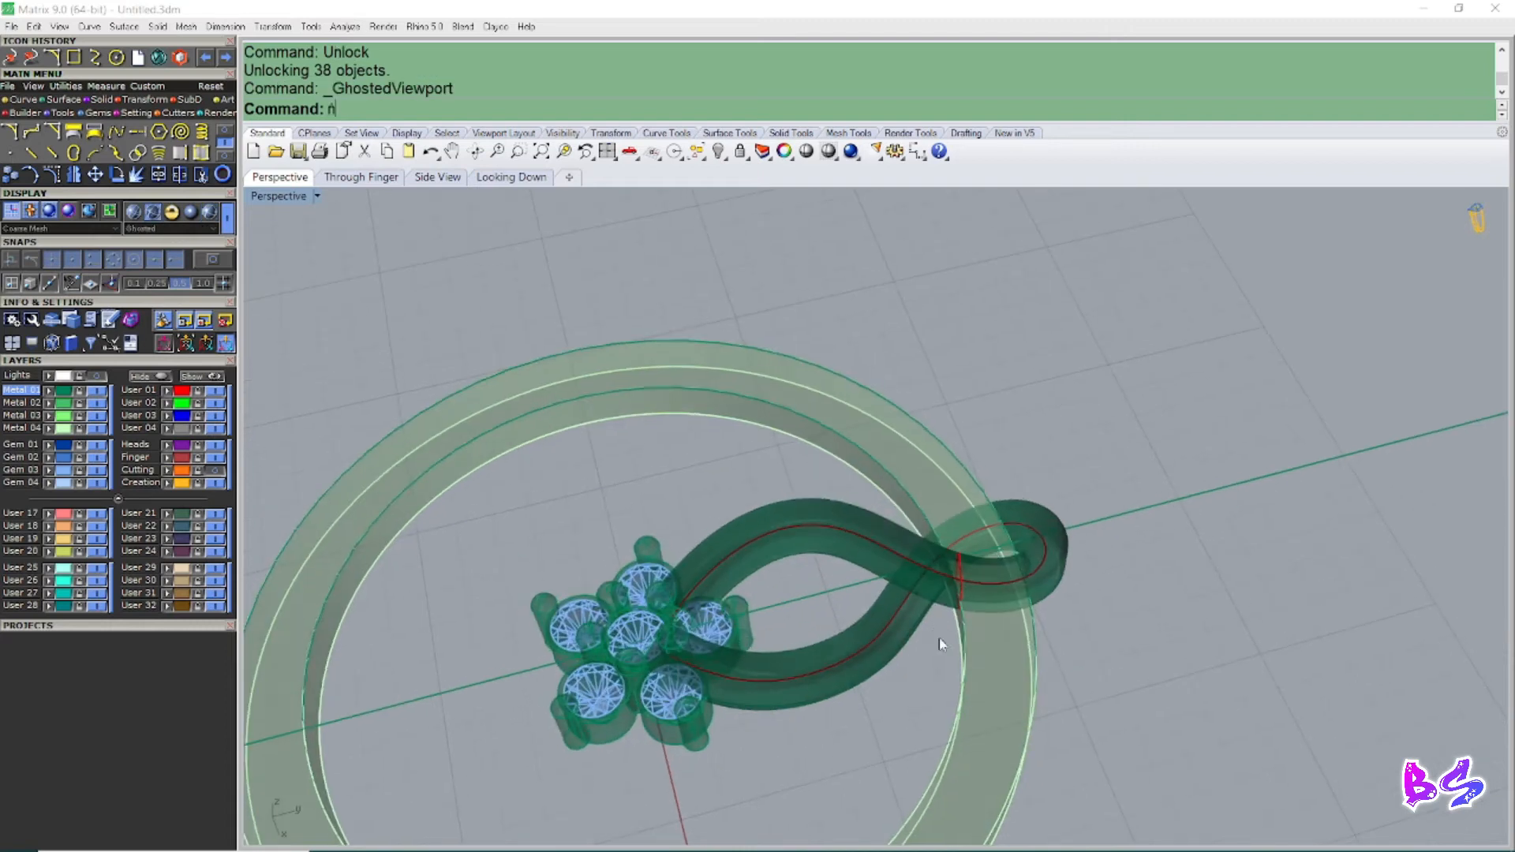
Step: Turn on the petal centre curve's control points and slightly raise those of the lower strand near the ring crossing
{"action": "scroll", "coordinate": [884, 595], "scroll_direction": "up", "scroll_amount": 3}
{"action": "left_click", "coordinate": [907, 604]}
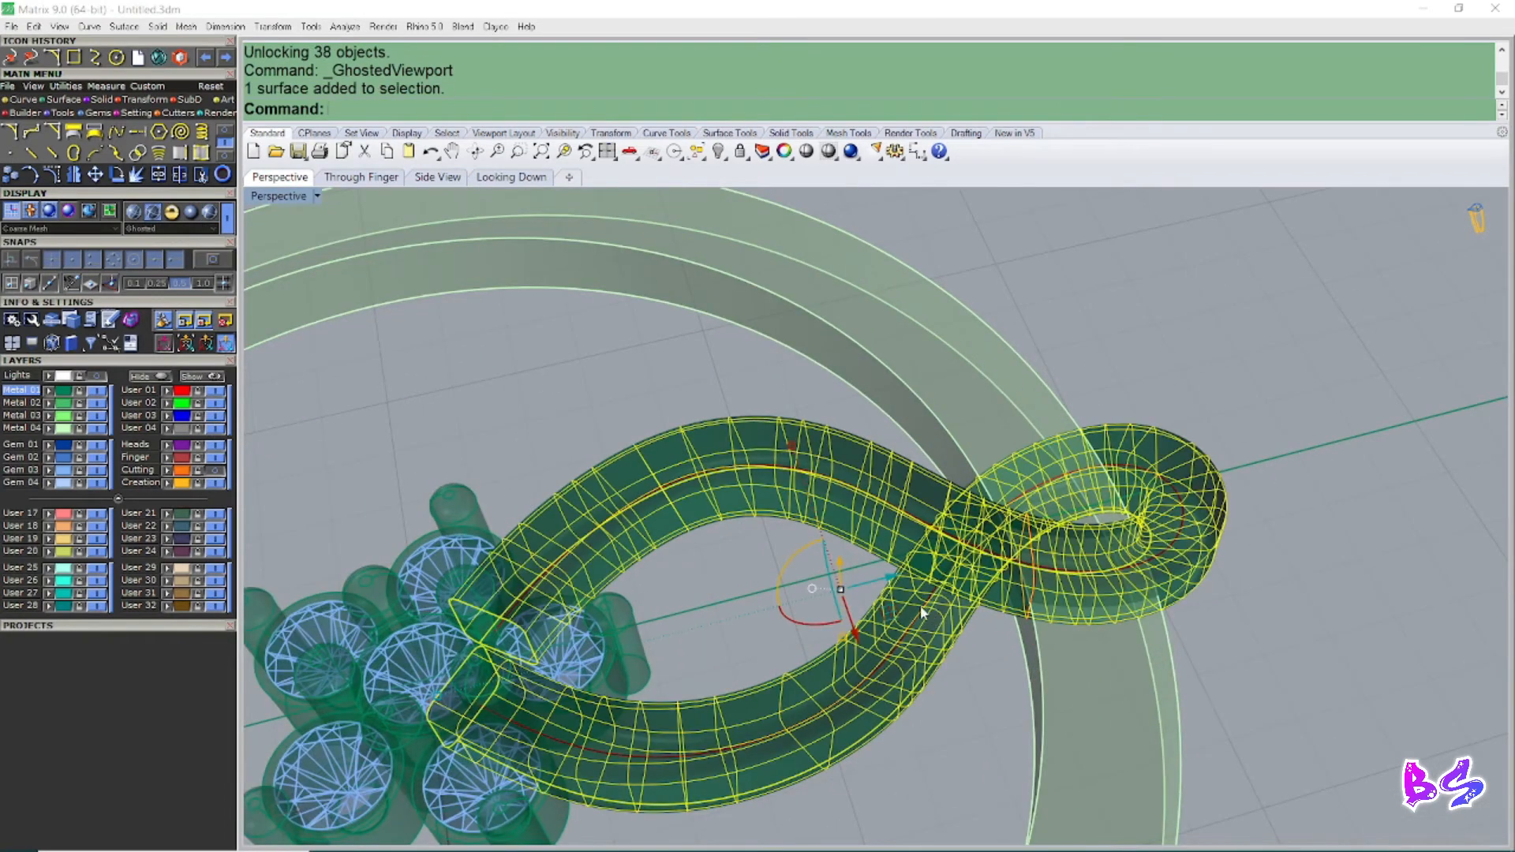
{"action": "key", "text": "Escape"}
{"action": "left_click", "coordinate": [921, 604]}
{"action": "right_click_drag", "start_coordinate": [921, 604], "coordinate": [886, 673]}
{"action": "key", "text": "F10"}
{"action": "scroll", "coordinate": [961, 581], "scroll_direction": "up", "scroll_amount": 3}
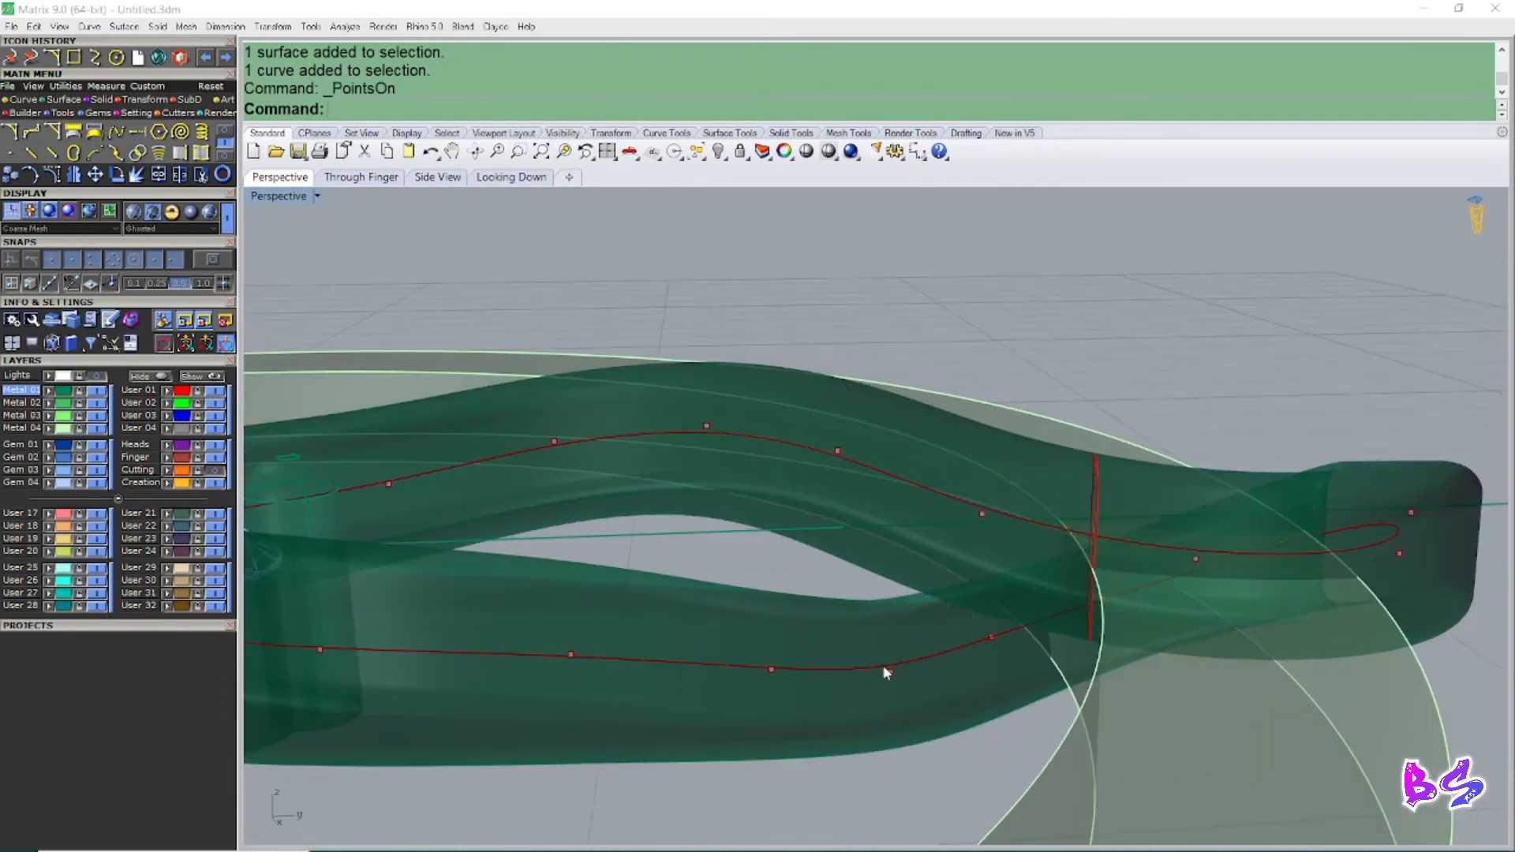
{"action": "left_click_drag", "start_coordinate": [895, 655], "coordinate": [895, 635]}
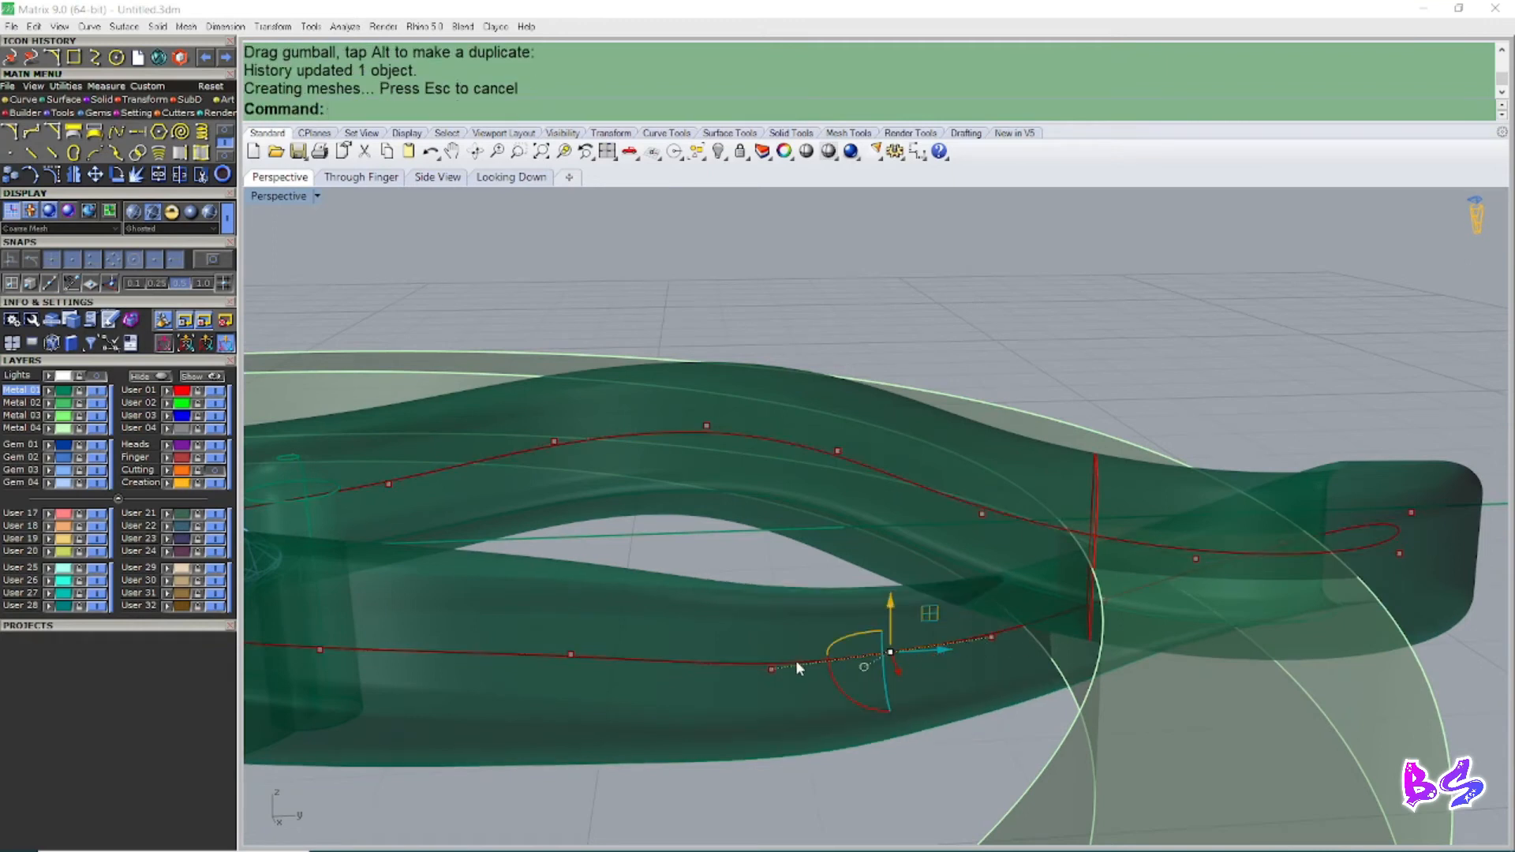
{"action": "left_click_drag", "start_coordinate": [776, 631], "coordinate": [776, 617]}
{"action": "left_click", "coordinate": [992, 635]}
{"action": "left_click_drag", "start_coordinate": [996, 599], "coordinate": [996, 595]}
{"action": "left_click", "coordinate": [890, 652]}
{"action": "left_click_drag", "start_coordinate": [892, 603], "coordinate": [892, 600]}
{"action": "scroll", "coordinate": [950, 551], "scroll_direction": "down", "scroll_amount": 2}
{"action": "key", "text": "Escape"}
{"action": "key", "text": "Escape"}
Step: Inspect the petal's crossing over and under the ring in shaded display
{"action": "mouse_move", "coordinate": [949, 551]}
{"action": "right_mouse_down"}
{"action": "mouse_move", "coordinate": [833, 533]}
{"action": "mouse_move", "coordinate": [924, 501]}
{"action": "mouse_move", "coordinate": [933, 535]}
{"action": "mouse_move", "coordinate": [771, 576]}
{"action": "mouse_move", "coordinate": [830, 540]}
{"action": "mouse_move", "coordinate": [947, 578]}
{"action": "mouse_move", "coordinate": [980, 609]}
{"action": "right_mouse_up"}
{"action": "scroll", "coordinate": [913, 502], "scroll_direction": "up", "scroll_amount": 4}
{"action": "scroll", "coordinate": [947, 579], "scroll_direction": "down", "scroll_amount": 3}
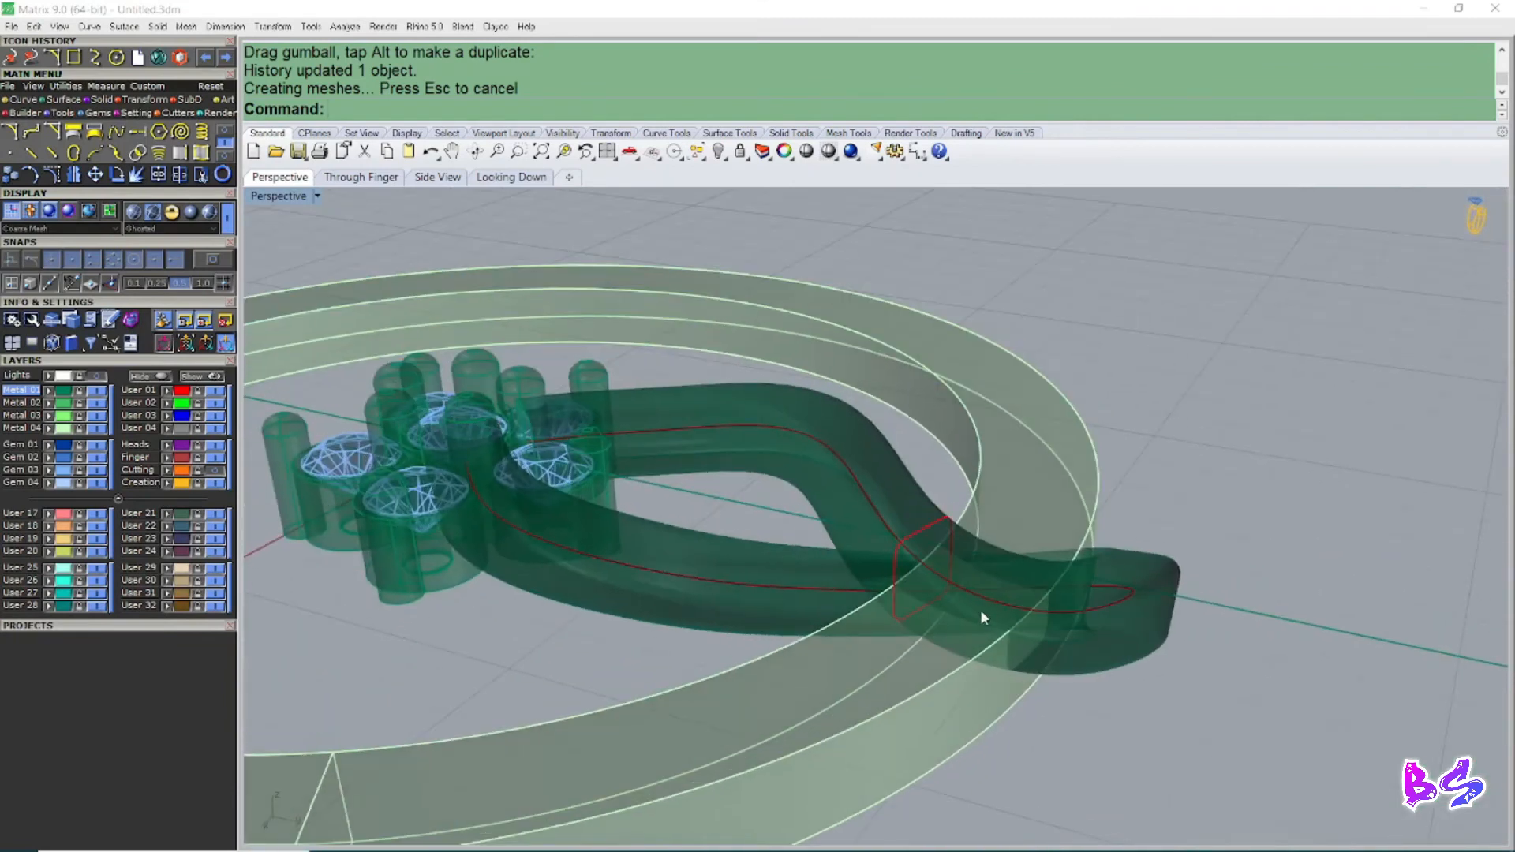
{"action": "type", "text": "s"}
{"action": "key", "text": "Return"}
{"action": "scroll", "coordinate": [954, 519], "scroll_direction": "down", "scroll_amount": 6}
{"action": "type", "text": "s"}
{"action": "mouse_move", "coordinate": [953, 519]}
{"action": "right_mouse_down"}
{"action": "mouse_move", "coordinate": [808, 521]}
{"action": "mouse_move", "coordinate": [892, 537]}
{"action": "right_mouse_up"}
{"action": "scroll", "coordinate": [843, 482], "scroll_direction": "down", "scroll_amount": 6}
{"action": "scroll", "coordinate": [843, 482], "scroll_direction": "up", "scroll_amount": 6}
{"action": "right_click_drag", "start_coordinate": [843, 482], "coordinate": [922, 465]}
{"action": "scroll", "coordinate": [860, 496], "scroll_direction": "up", "scroll_amount": 2}
{"action": "scroll", "coordinate": [841, 505], "scroll_direction": "down", "scroll_amount": 6}
{"action": "scroll", "coordinate": [846, 517], "scroll_direction": "up", "scroll_amount": 6}
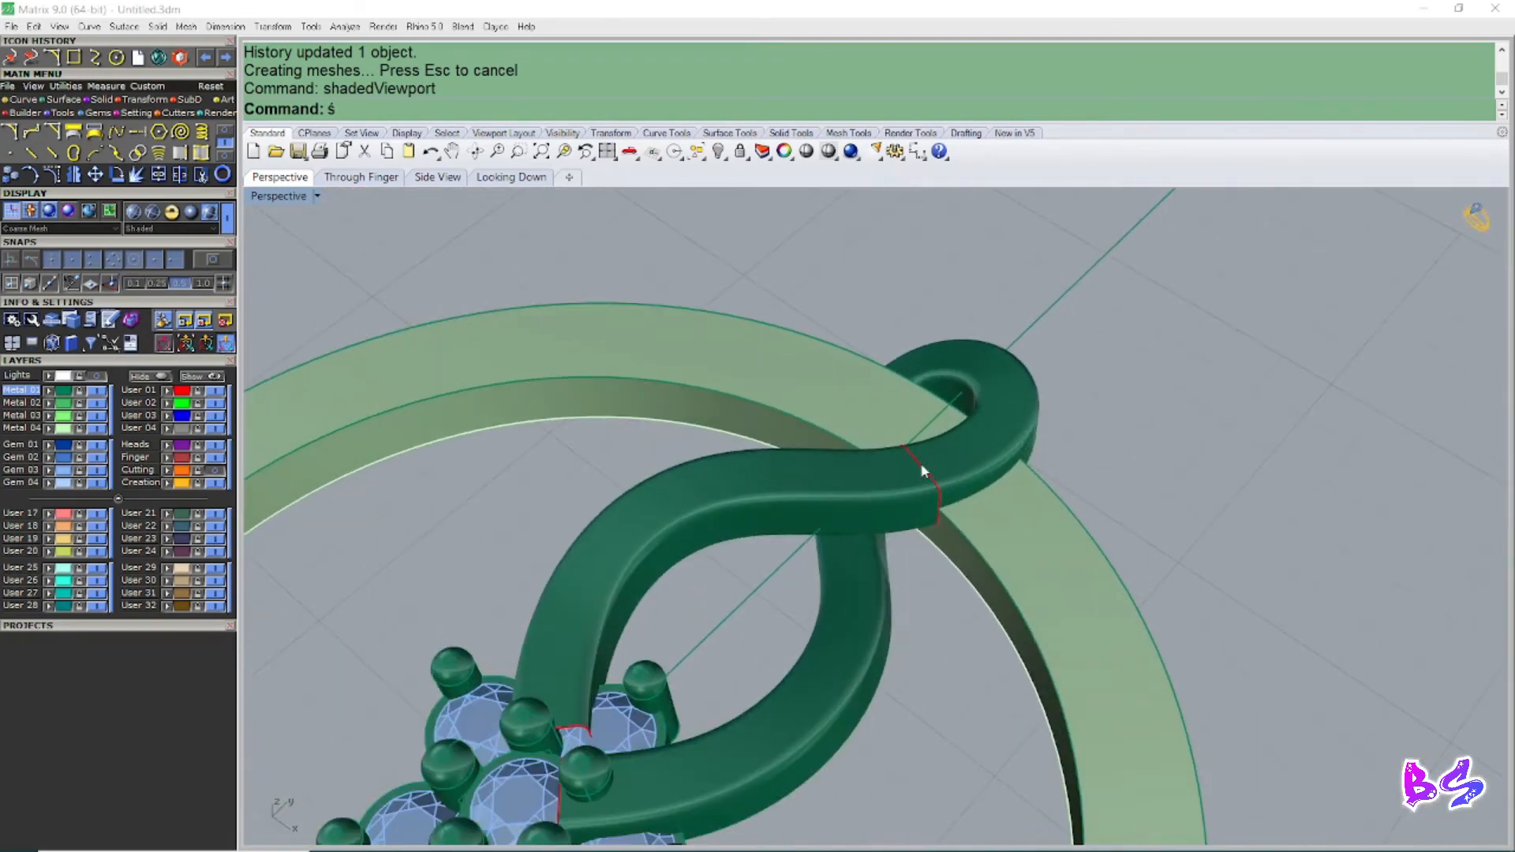
Step: Rotate the petal's profile curve at the ring crossing slightly in the top view and scale its width
{"action": "left_click", "coordinate": [920, 474]}
{"action": "key", "text": "Escape"}
{"action": "left_click", "coordinate": [922, 467]}
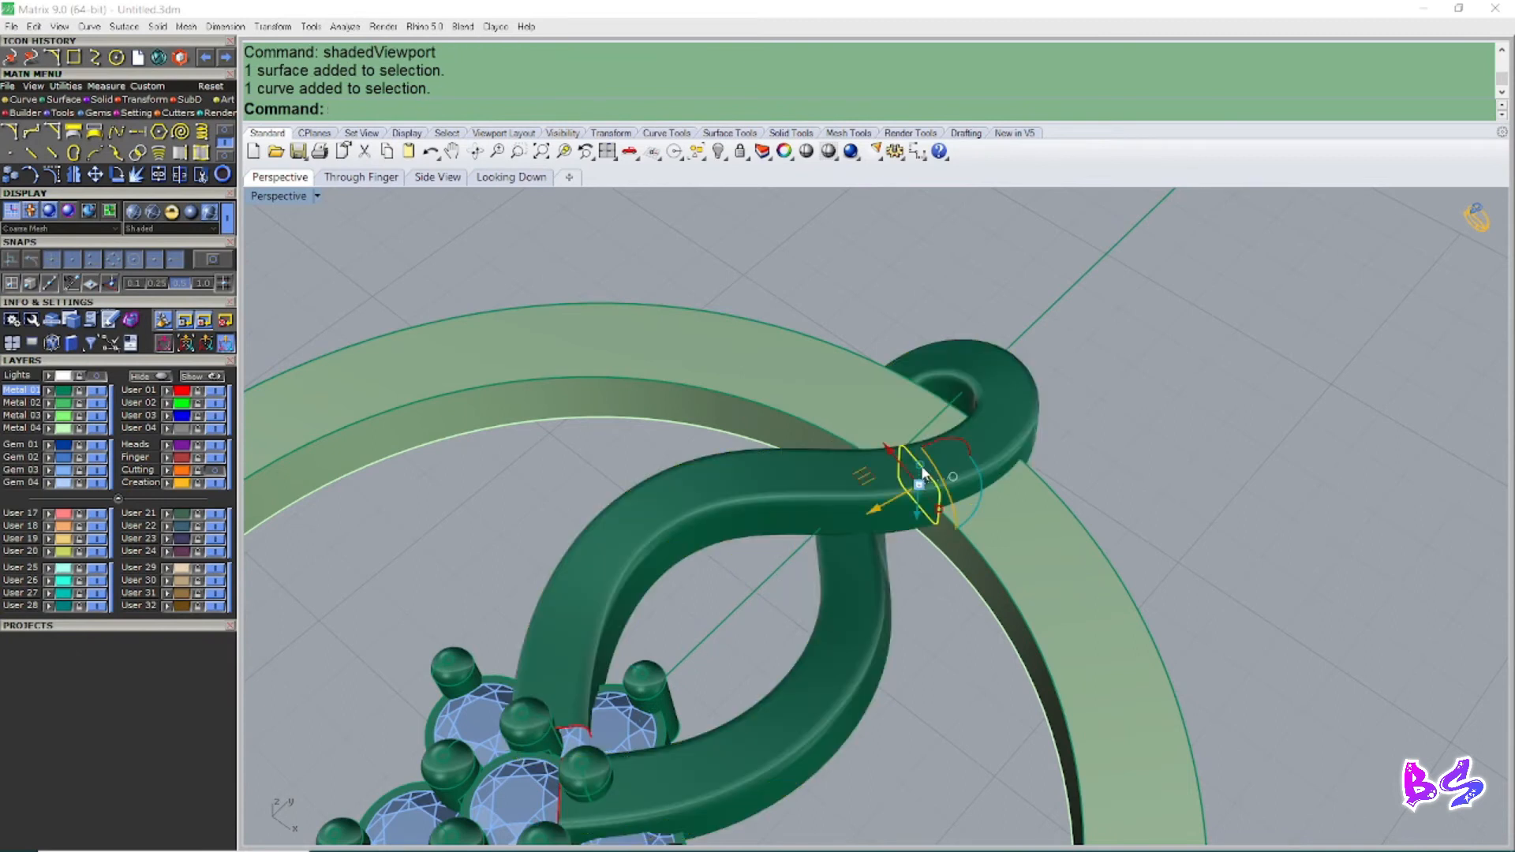
{"action": "key", "text": "ctrl+F1"}
{"action": "scroll", "coordinate": [923, 470], "scroll_direction": "down", "scroll_amount": 4}
{"action": "right_click_drag", "start_coordinate": [962, 500], "coordinate": [882, 479]}
{"action": "scroll", "coordinate": [796, 456], "scroll_direction": "down", "scroll_amount": 2}
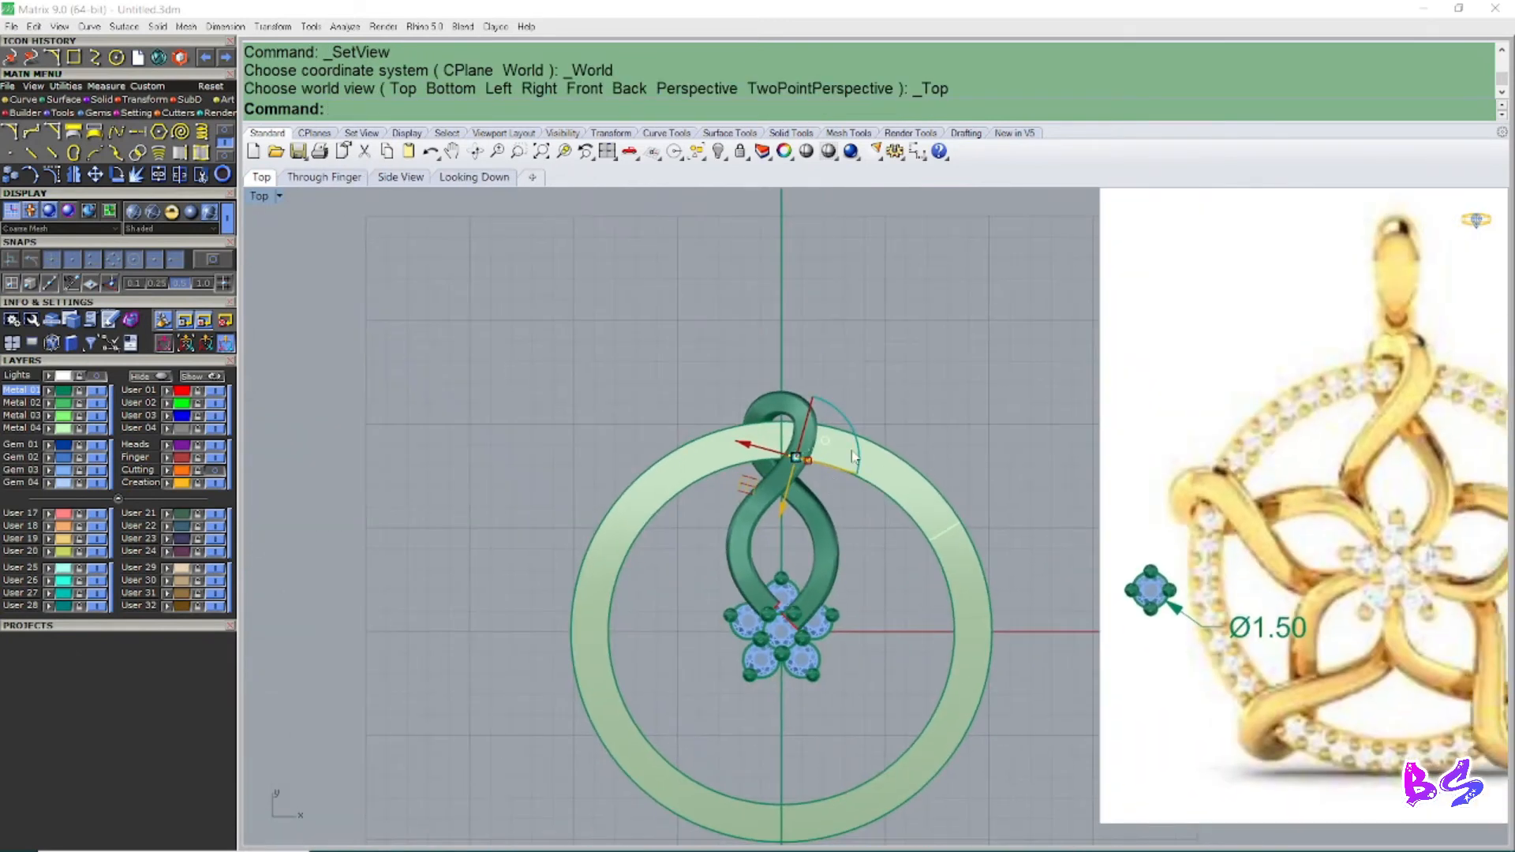
{"action": "scroll", "coordinate": [856, 456], "scroll_direction": "up", "scroll_amount": 6}
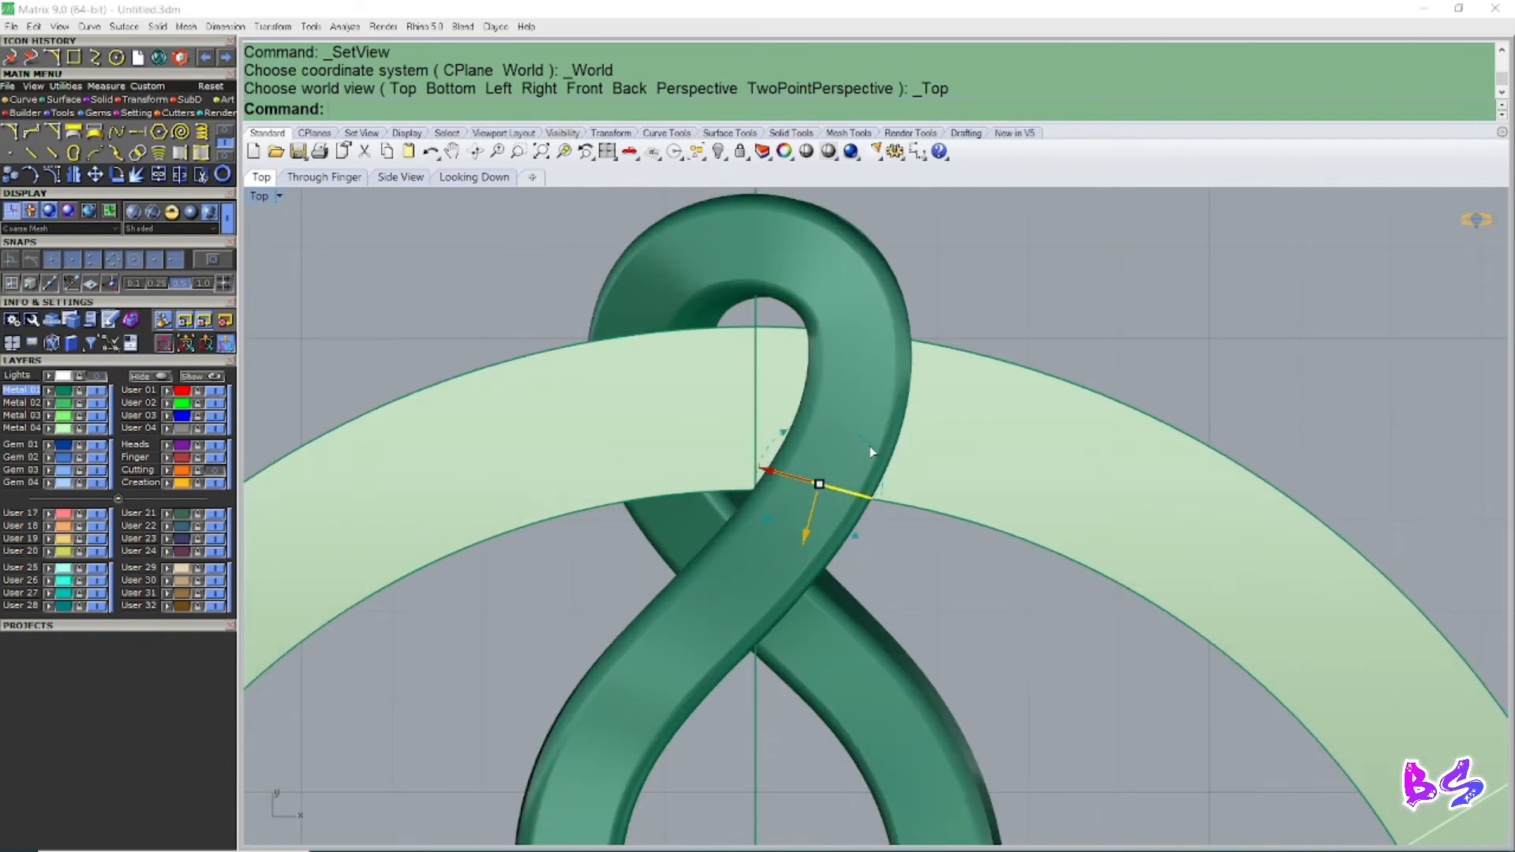
{"action": "left_click_drag", "start_coordinate": [875, 457], "coordinate": [873, 459]}
{"action": "scroll", "coordinate": [821, 466], "scroll_direction": "down", "scroll_amount": 3}
{"action": "scroll", "coordinate": [826, 472], "scroll_direction": "up", "scroll_amount": 3}
{"action": "scroll", "coordinate": [825, 472], "scroll_direction": "up", "scroll_amount": 2}
{"action": "left_click_drag", "start_coordinate": [862, 496], "coordinate": [870, 503]}
{"action": "scroll", "coordinate": [798, 465], "scroll_direction": "down", "scroll_amount": 10}
{"action": "scroll", "coordinate": [764, 589], "scroll_direction": "up", "scroll_amount": 3}
{"action": "scroll", "coordinate": [764, 537], "scroll_direction": "down", "scroll_amount": 3}
{"action": "right_click_drag", "start_coordinate": [786, 501], "coordinate": [777, 519]}
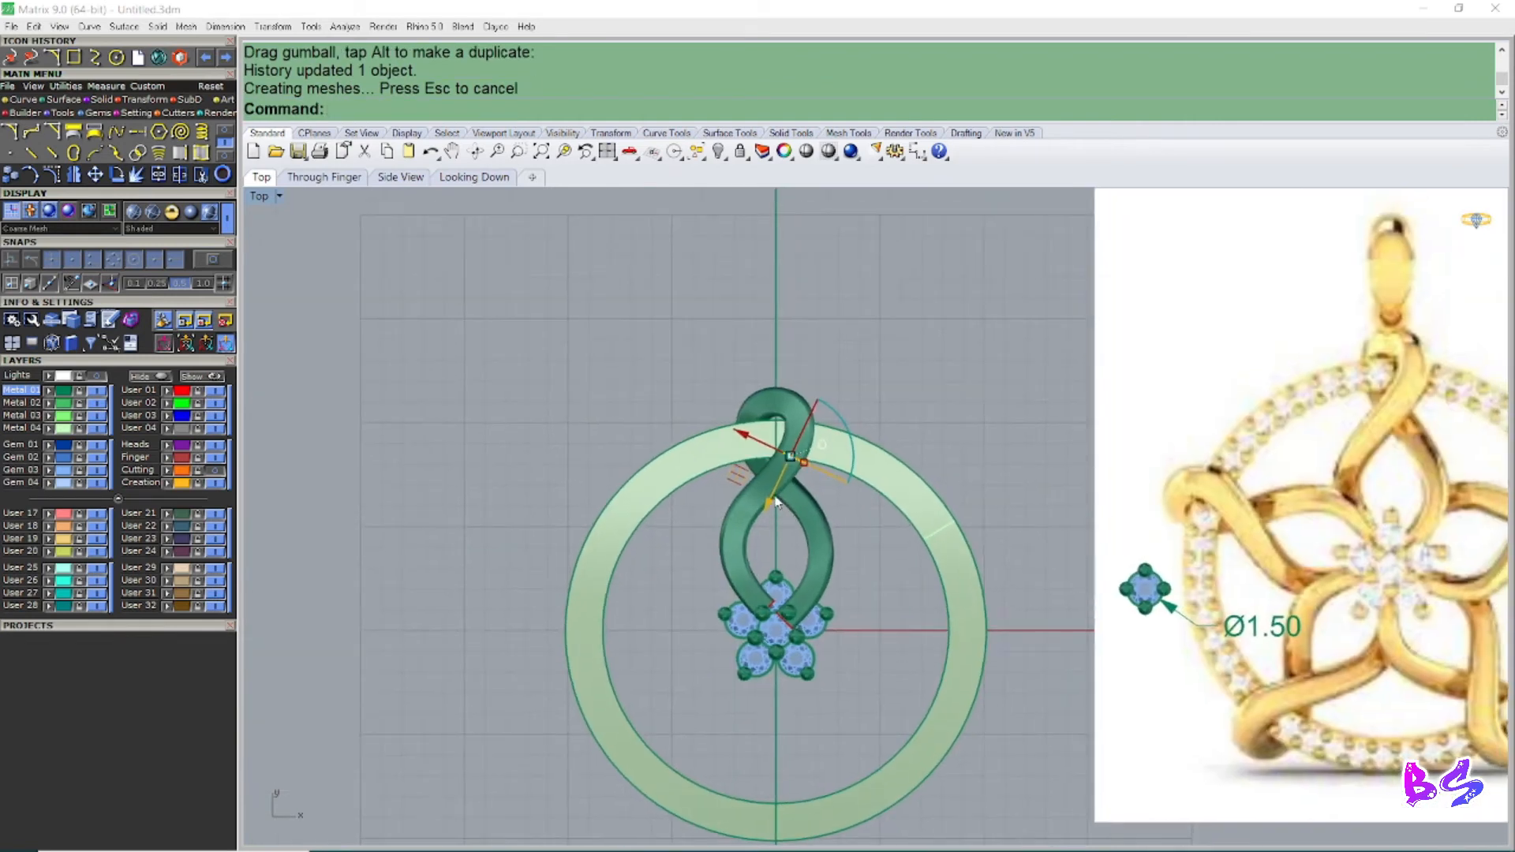
Step: Reduce the height of the profile curve at the ring crossing slightly in the perspective view
{"action": "scroll", "coordinate": [784, 476], "scroll_direction": "up", "scroll_amount": 4}
{"action": "key", "text": "ctrl+F4"}
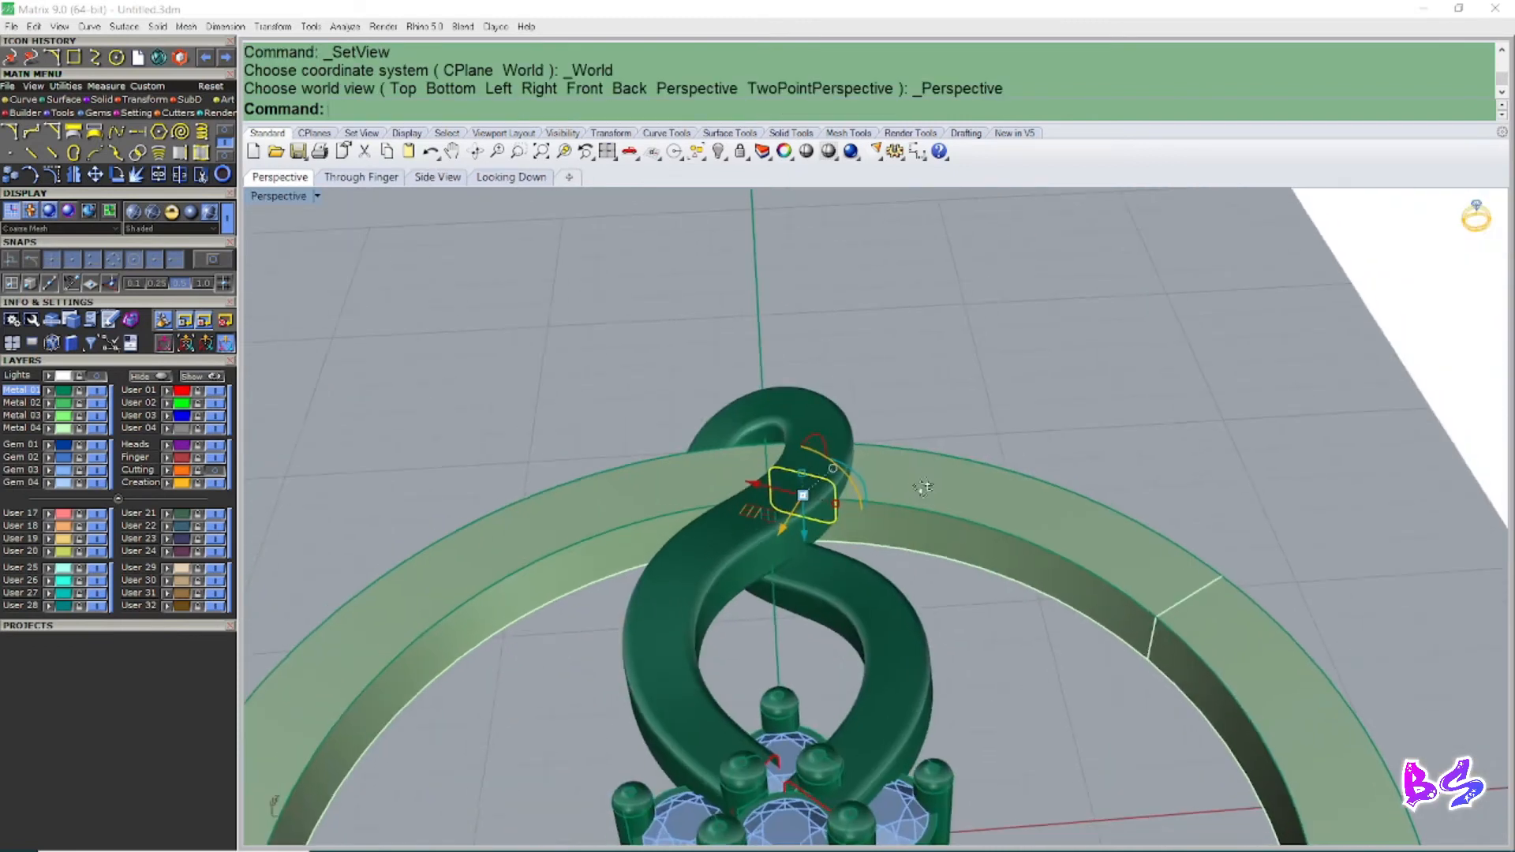
{"action": "scroll", "coordinate": [818, 509], "scroll_direction": "up", "scroll_amount": 5}
{"action": "scroll", "coordinate": [800, 447], "scroll_direction": "up", "scroll_amount": 3}
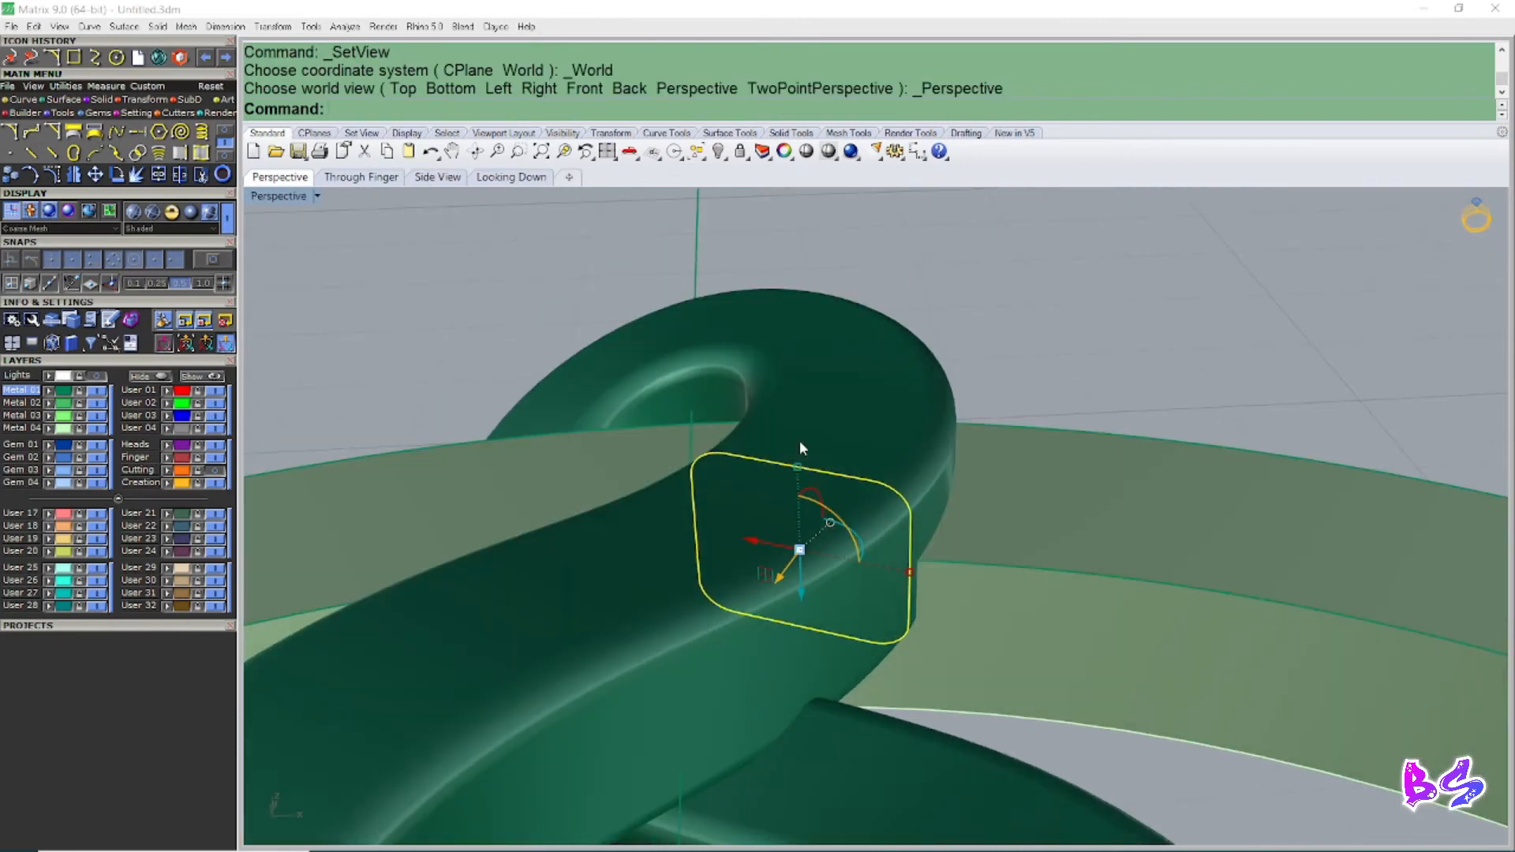
{"action": "left_click_drag", "start_coordinate": [800, 470], "coordinate": [800, 476]}
{"action": "right_click_drag", "start_coordinate": [917, 574], "coordinate": [1062, 673]}
{"action": "left_click", "coordinate": [855, 534]}
Step: Select the profile curve at the petal's left inner end in the top view and narrow it slightly
{"action": "scroll", "coordinate": [1063, 674], "scroll_direction": "down", "scroll_amount": 5}
{"action": "key", "text": "ctrl+F1"}
{"action": "scroll", "coordinate": [857, 517], "scroll_direction": "down", "scroll_amount": 6}
{"action": "scroll", "coordinate": [821, 616], "scroll_direction": "up", "scroll_amount": 6}
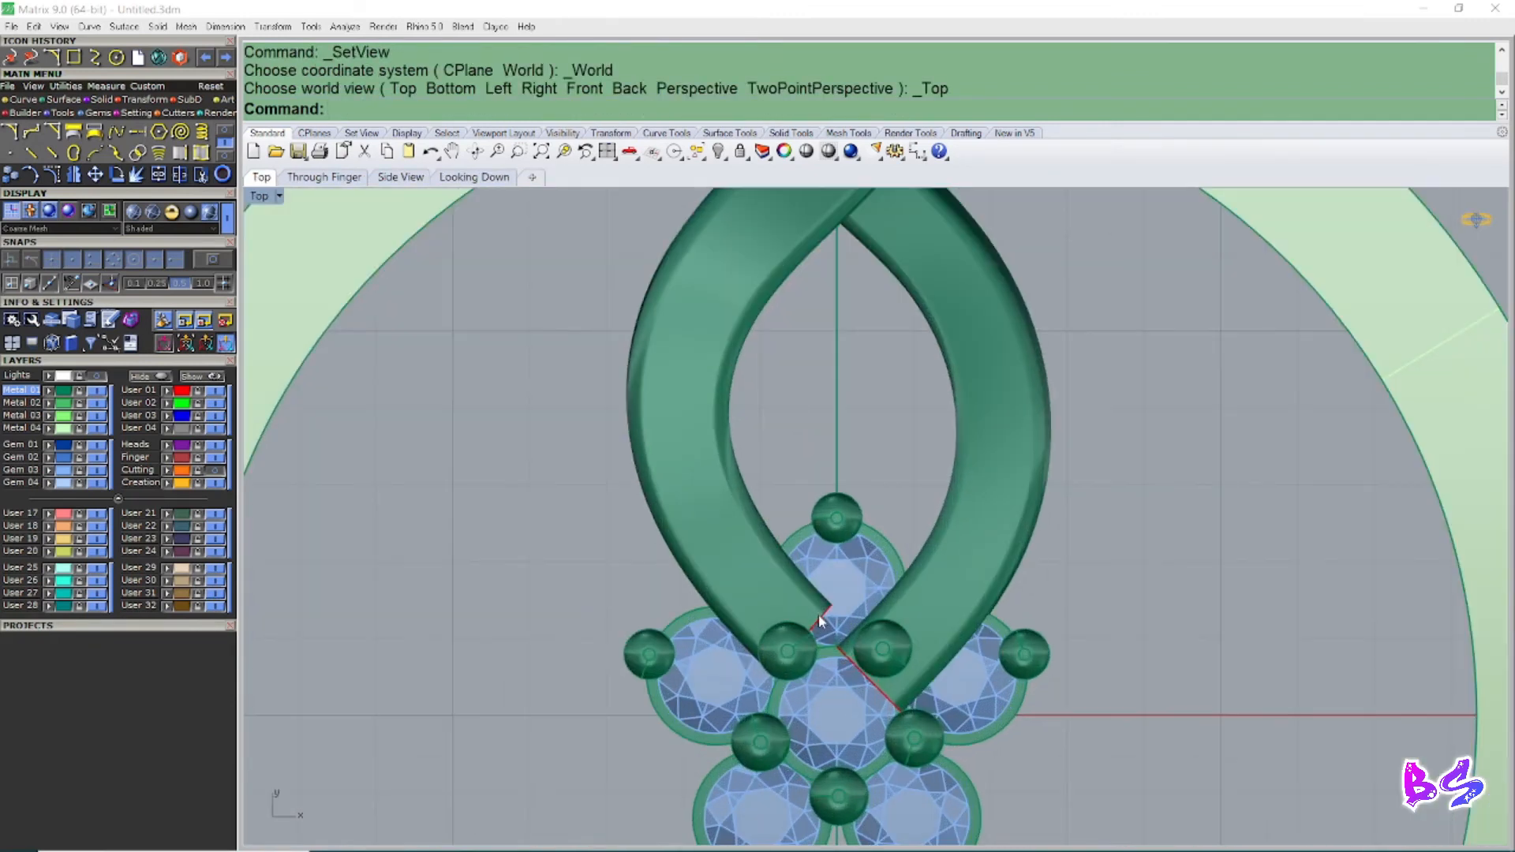
{"action": "left_click", "coordinate": [821, 621]}
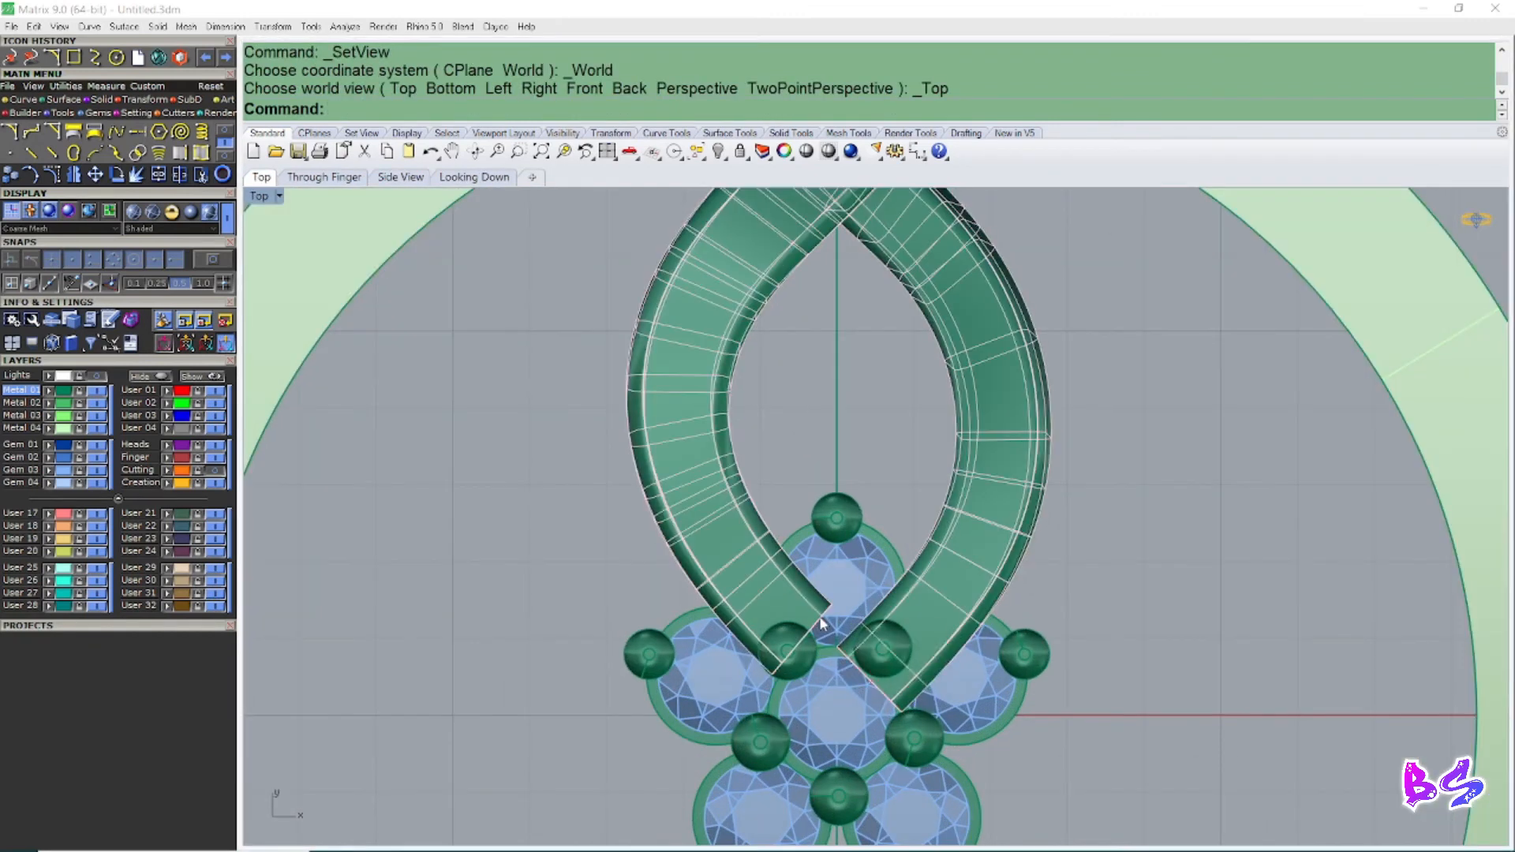
{"action": "left_click", "coordinate": [860, 673]}
{"action": "scroll", "coordinate": [798, 635], "scroll_direction": "up", "scroll_amount": 4}
{"action": "scroll", "coordinate": [757, 677], "scroll_direction": "up", "scroll_amount": 2}
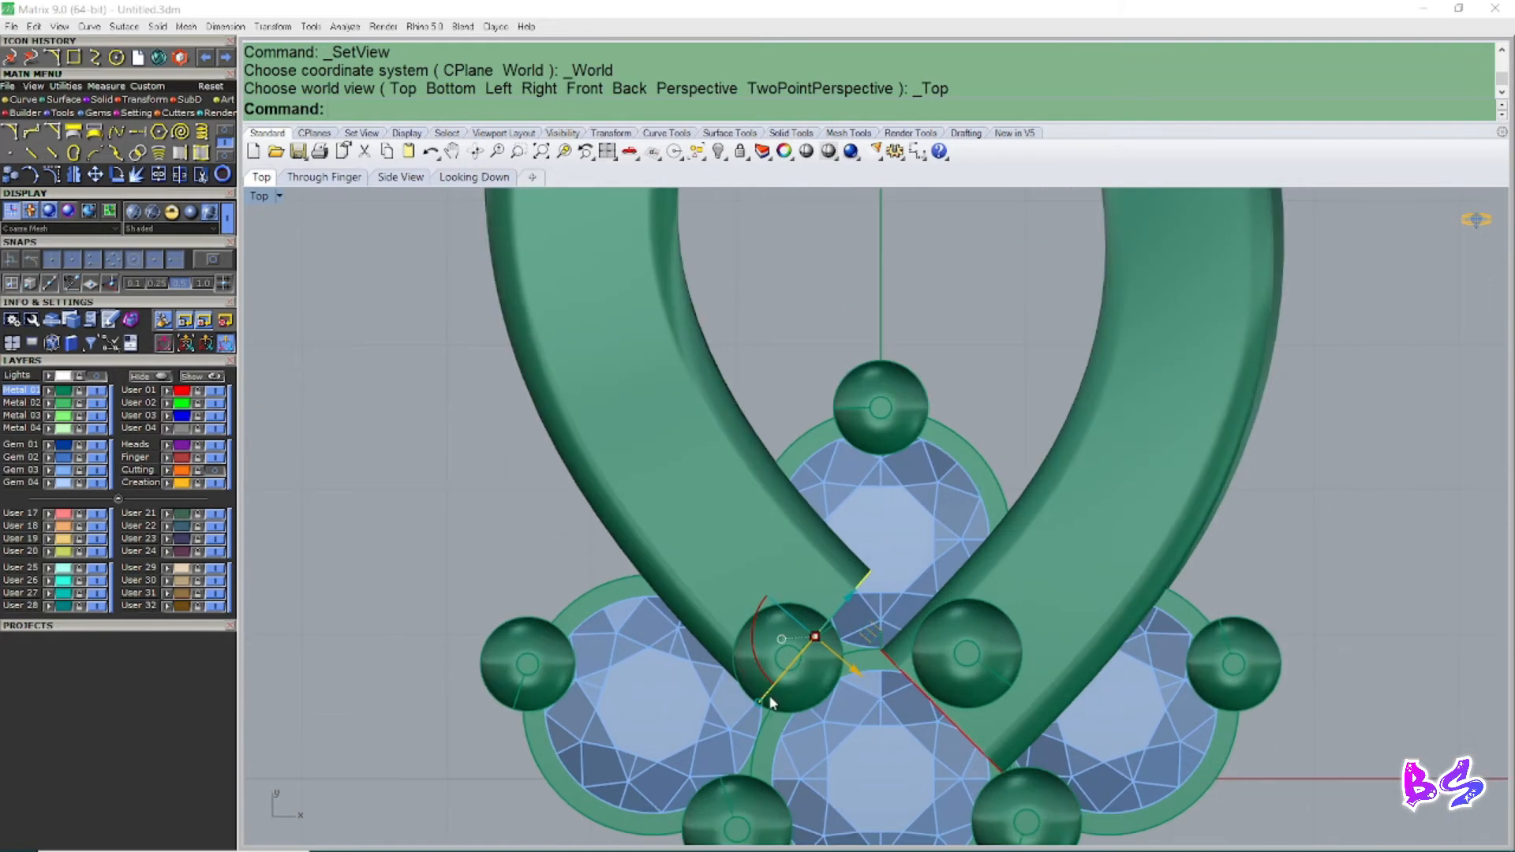
{"action": "left_click_drag", "start_coordinate": [763, 705], "coordinate": [772, 698]}
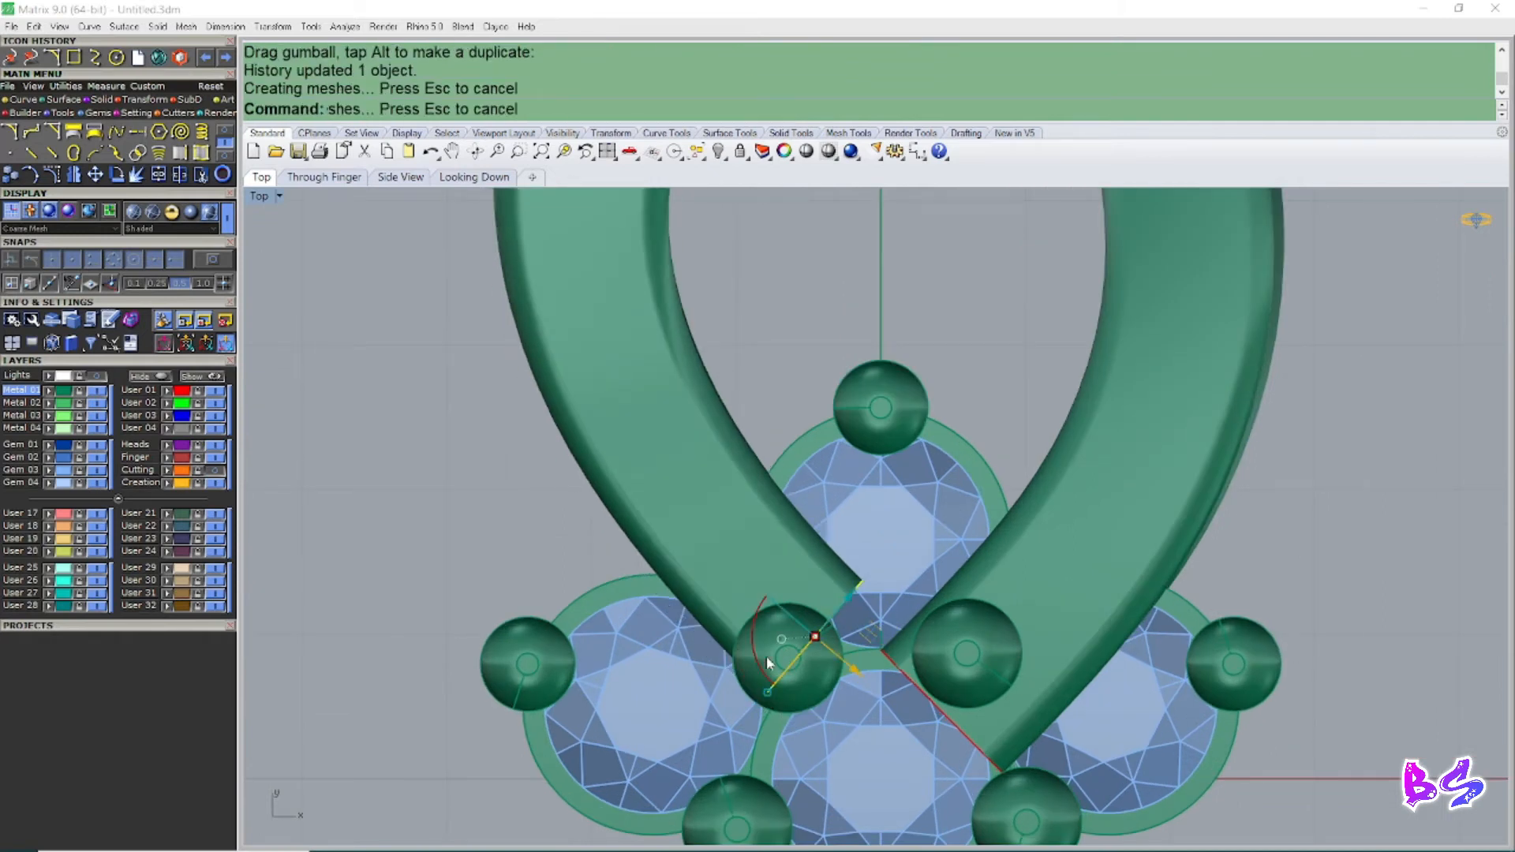
Step: Select the profile curve at the petal's right inner end in the top view and scale its width slightly
{"action": "scroll", "coordinate": [782, 663], "scroll_direction": "down", "scroll_amount": 5}
{"action": "scroll", "coordinate": [831, 651], "scroll_direction": "up", "scroll_amount": 5}
{"action": "scroll", "coordinate": [831, 649], "scroll_direction": "up", "scroll_amount": 2}
{"action": "left_click", "coordinate": [829, 649]}
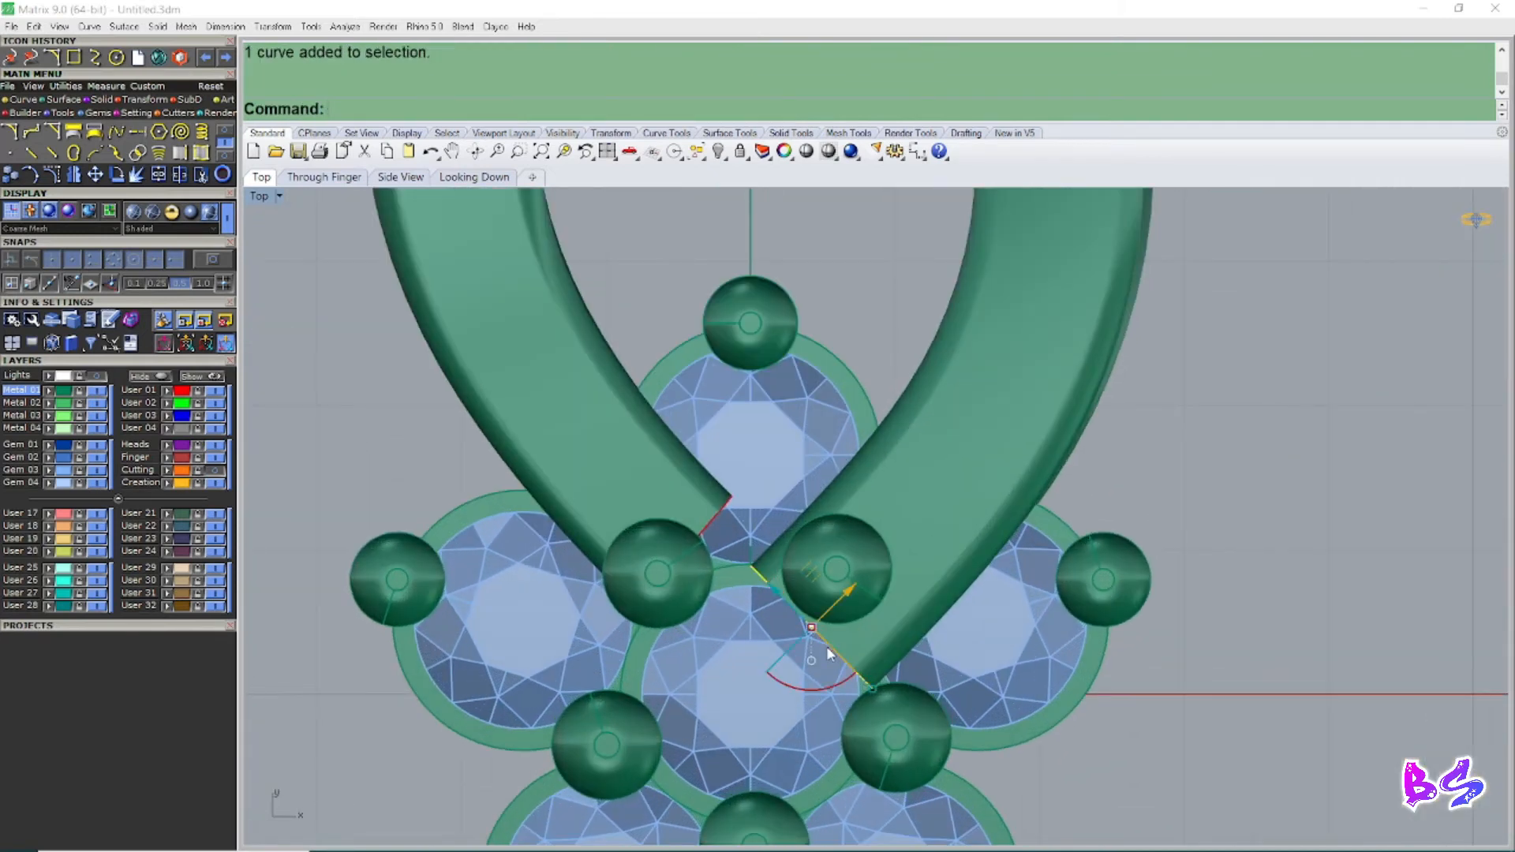
{"action": "scroll", "coordinate": [809, 655], "scroll_direction": "up", "scroll_amount": 2}
{"action": "left_click_drag", "start_coordinate": [910, 716], "coordinate": [906, 701]}
{"action": "scroll", "coordinate": [872, 592], "scroll_direction": "down", "scroll_amount": 8}
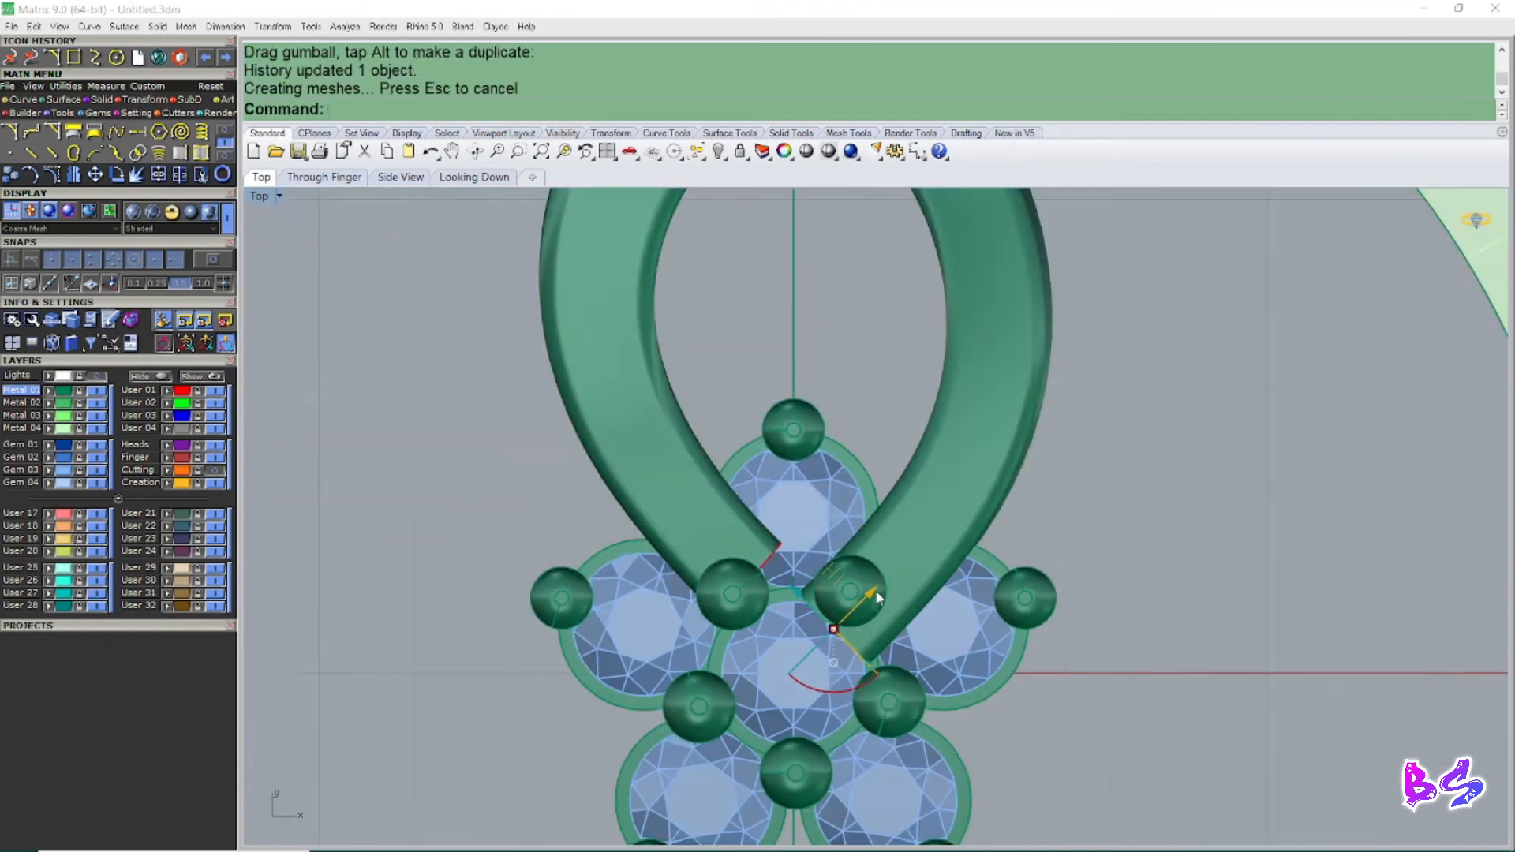
Step: Adjust the height of the profile curve at the petal's inner end slightly in the perspective view and clear the selection
{"action": "key", "text": "ctrl+F4"}
{"action": "scroll", "coordinate": [838, 584], "scroll_direction": "down", "scroll_amount": 7}
{"action": "right_click_drag", "start_coordinate": [834, 576], "coordinate": [849, 576]}
{"action": "scroll", "coordinate": [809, 557], "scroll_direction": "up", "scroll_amount": 10}
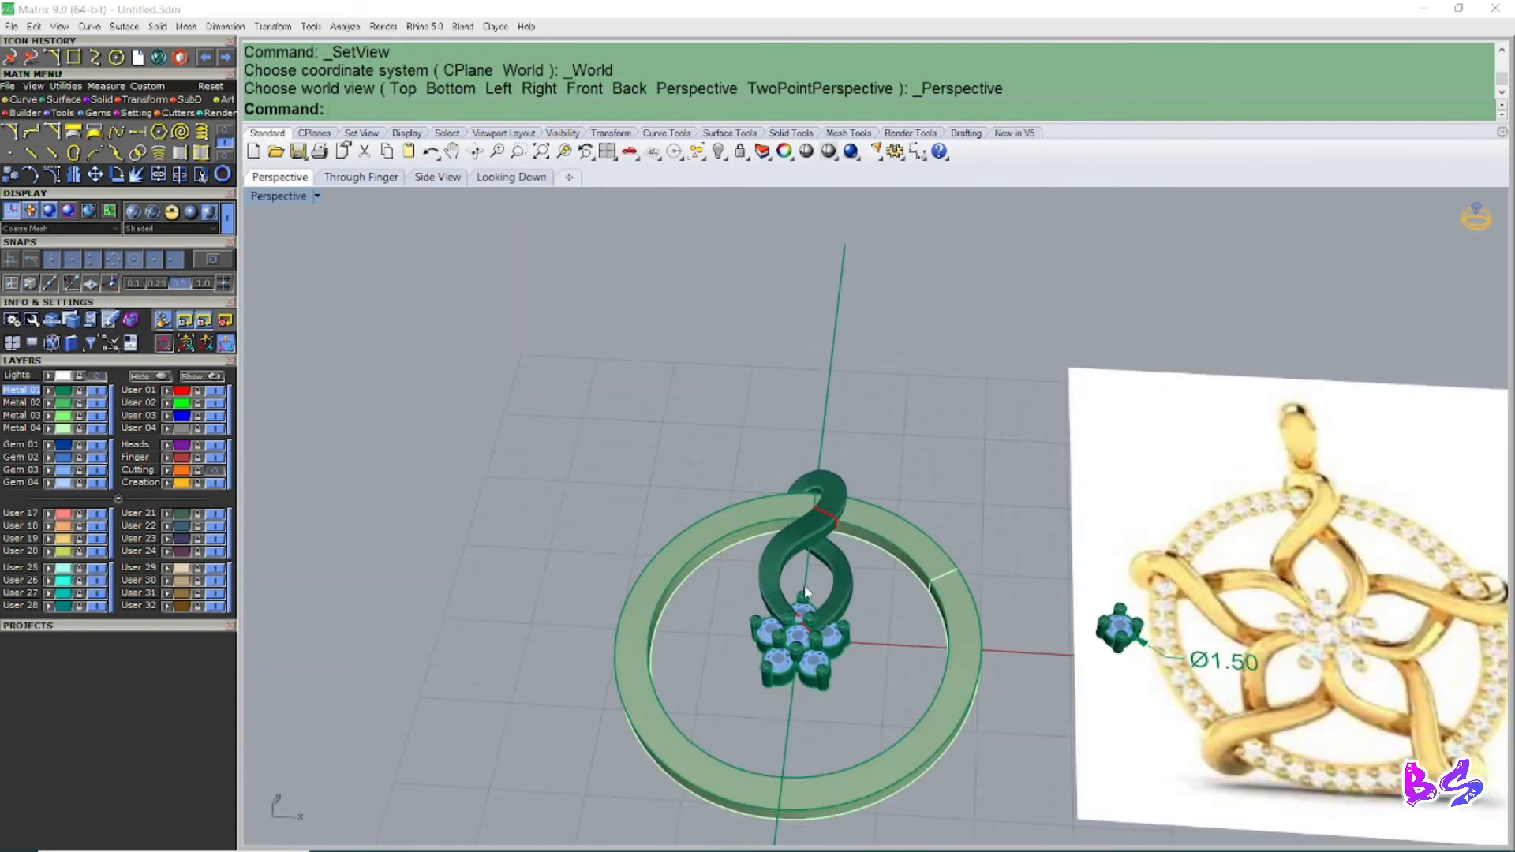
{"action": "left_click", "coordinate": [734, 608]}
{"action": "left_click_drag", "start_coordinate": [762, 533], "coordinate": [763, 493]}
{"action": "key", "text": "Escape"}
{"action": "scroll", "coordinate": [805, 521], "scroll_direction": "down", "scroll_amount": 6}
{"action": "right_click_drag", "start_coordinate": [825, 545], "coordinate": [882, 649]}
Step: Inspect the finished petal against the ring and the reference image in the top and perspective views
{"action": "key", "text": "ctrl+F1"}
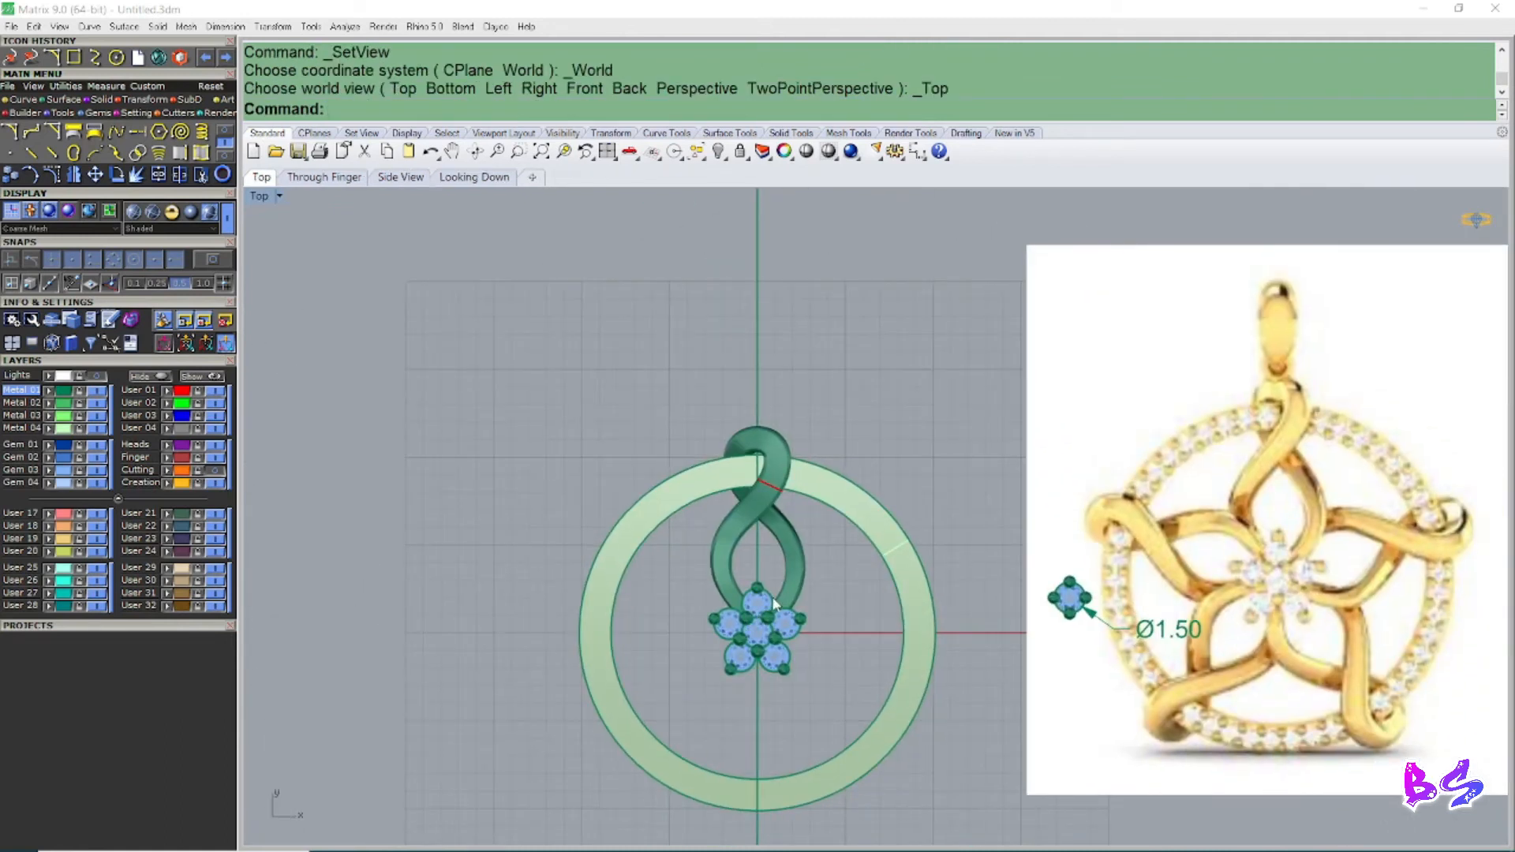
{"action": "scroll", "coordinate": [770, 600], "scroll_direction": "up", "scroll_amount": 10}
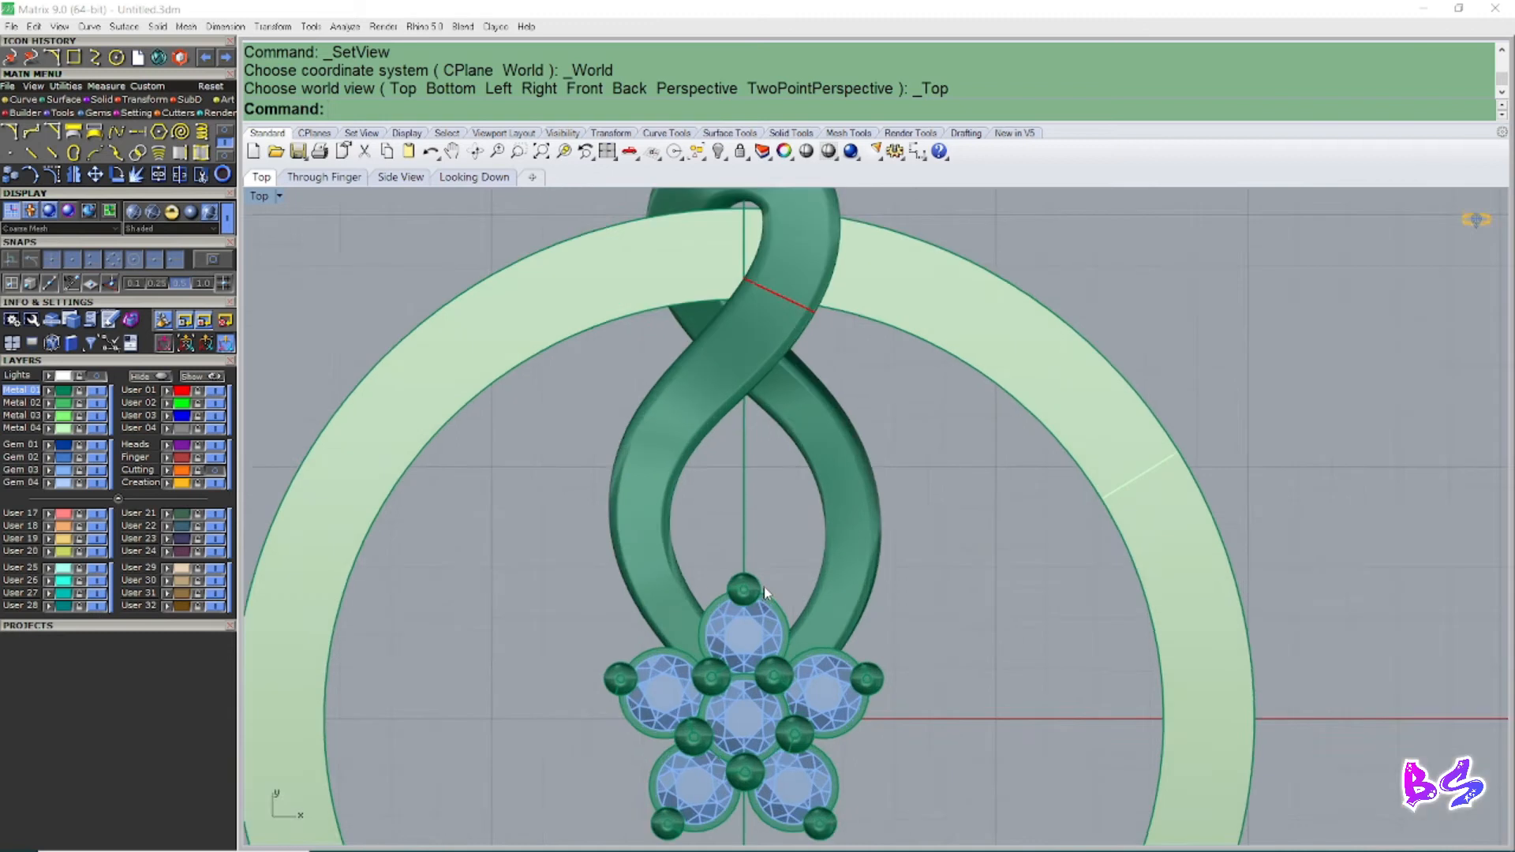
{"action": "key", "text": "ctrl+F4"}
{"action": "scroll", "coordinate": [751, 561], "scroll_direction": "up", "scroll_amount": 6}
{"action": "right_click_drag", "start_coordinate": [751, 561], "coordinate": [856, 534]}
{"action": "scroll", "coordinate": [851, 552], "scroll_direction": "down", "scroll_amount": 6}
{"action": "scroll", "coordinate": [851, 553], "scroll_direction": "down", "scroll_amount": 5}
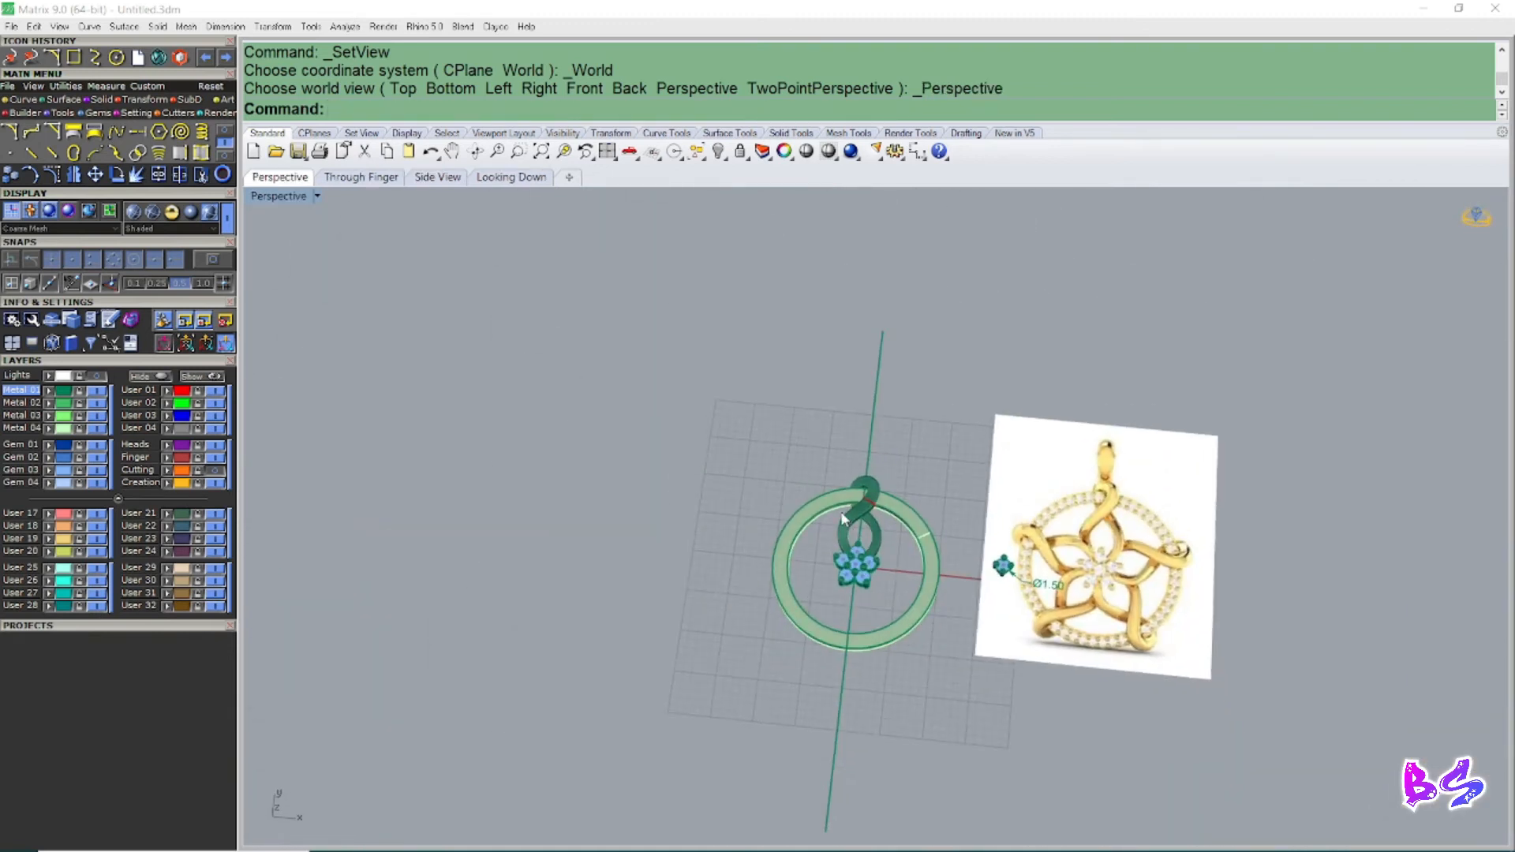
{"action": "scroll", "coordinate": [841, 521], "scroll_direction": "up", "scroll_amount": 8}
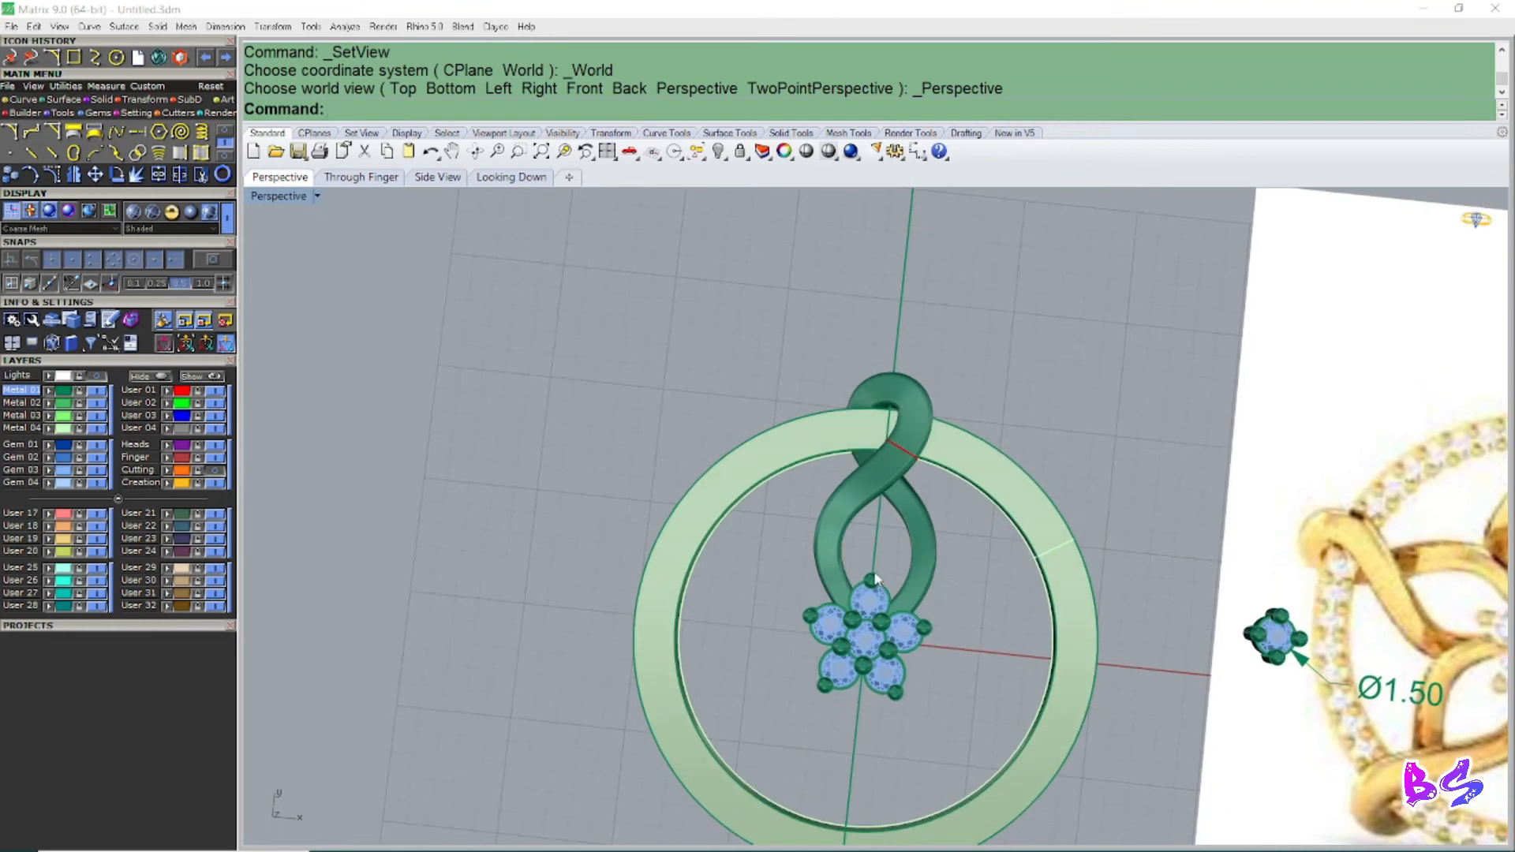
Step: Polar array the petal surface around the origin in the top view with 5 items over 360 degrees
{"action": "key", "text": "ctrl+F1"}
{"action": "scroll", "coordinate": [853, 560], "scroll_direction": "up", "scroll_amount": 3}
{"action": "left_click", "coordinate": [821, 513]}
{"action": "scroll", "coordinate": [827, 511], "scroll_direction": "up", "scroll_amount": 1}
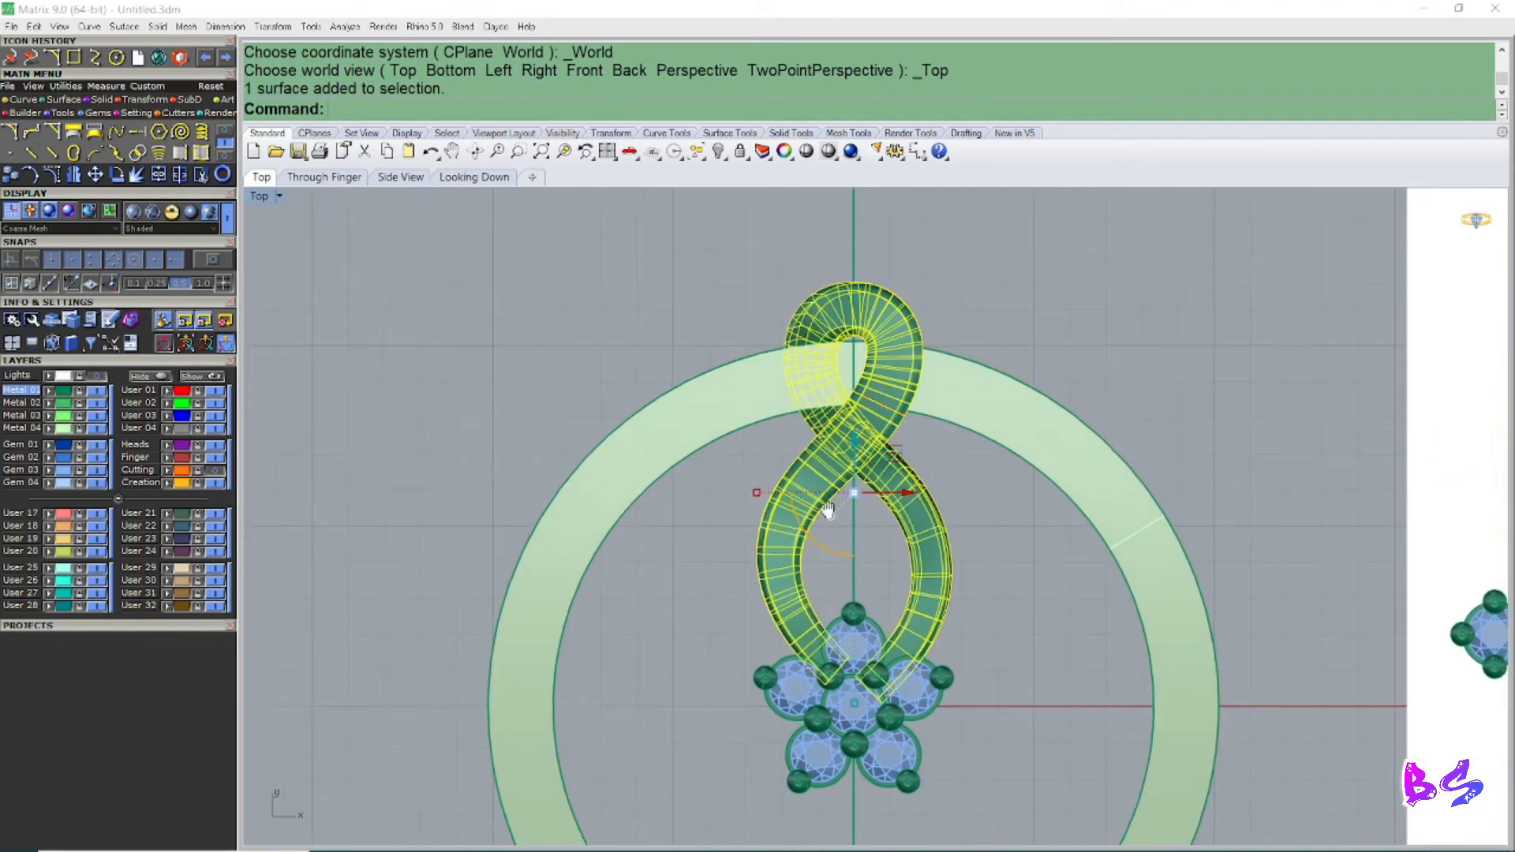
{"action": "type", "text": "A"}
{"action": "key", "text": "Return"}
{"action": "type", "text": "0"}
{"action": "key", "text": "Return"}
{"action": "scroll", "coordinate": [816, 517], "scroll_direction": "down", "scroll_amount": 5}
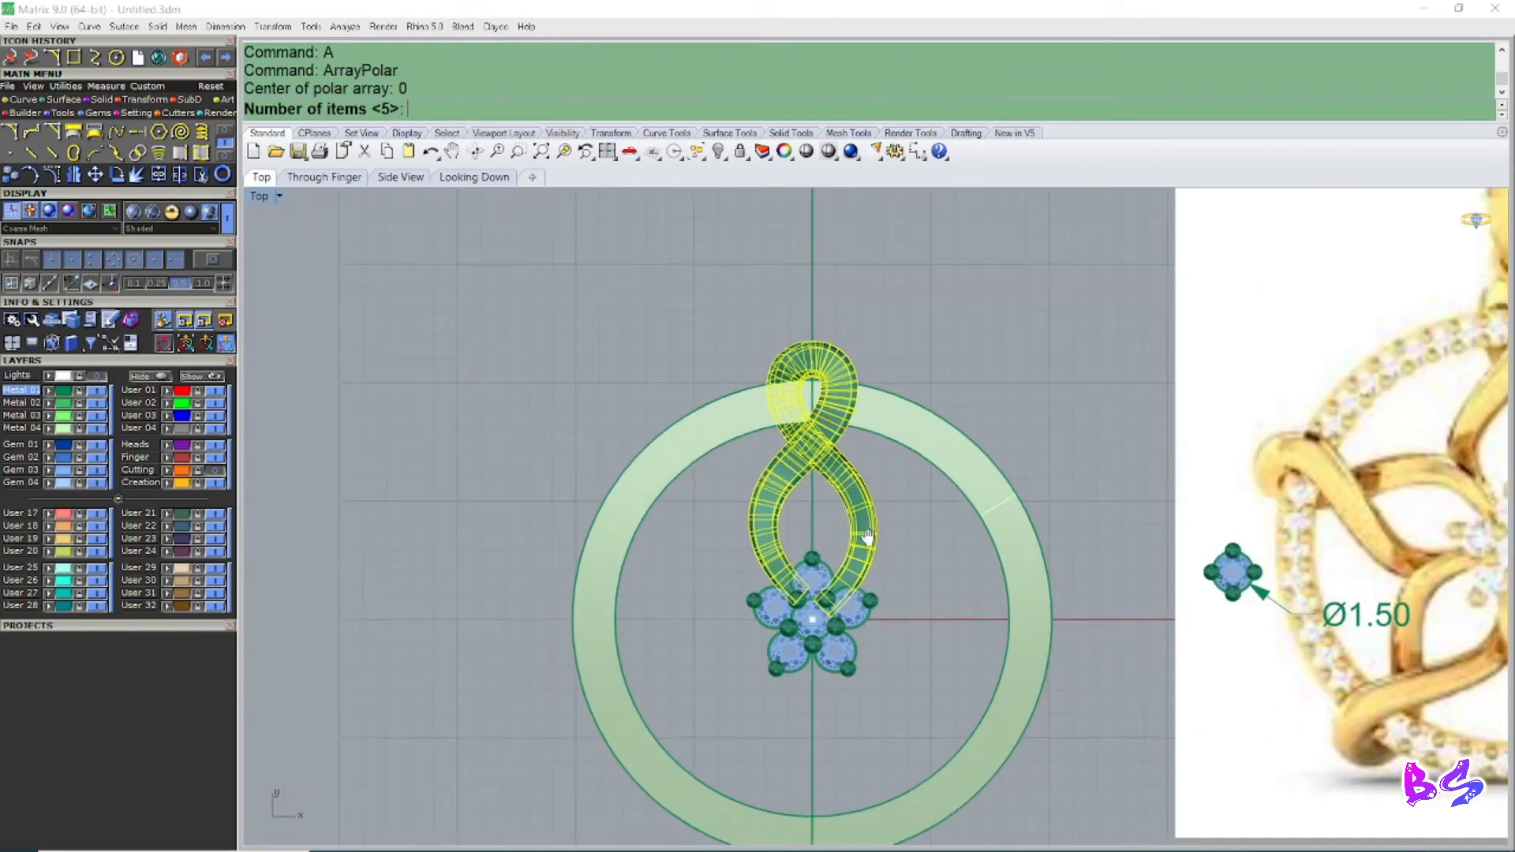
{"action": "key", "text": "Return"}
{"action": "key", "text": "Return"}
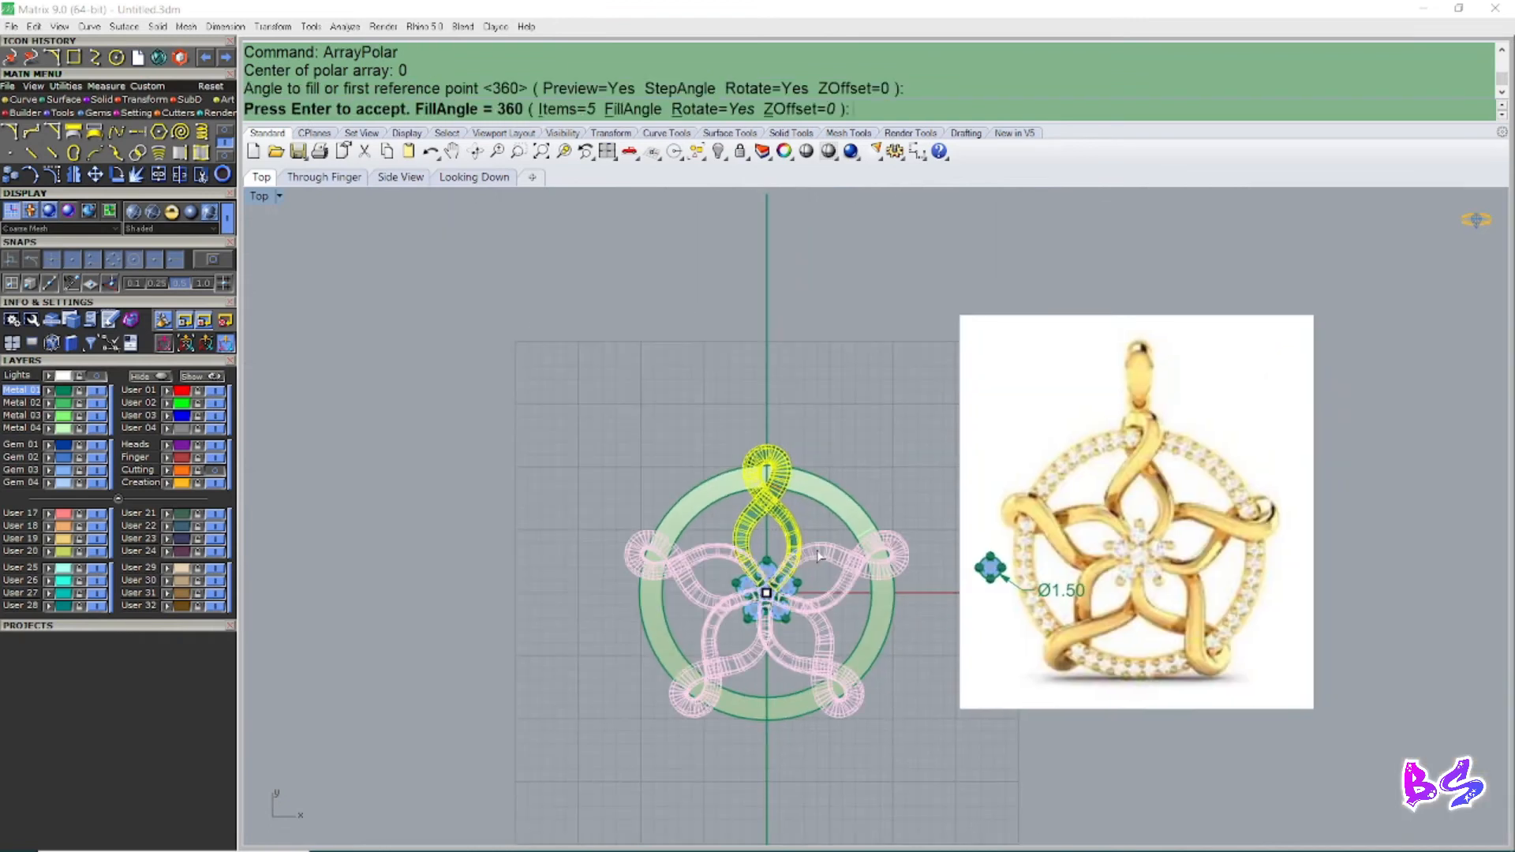
{"action": "key", "text": "Return"}
{"action": "scroll", "coordinate": [802, 548], "scroll_direction": "up", "scroll_amount": 3}
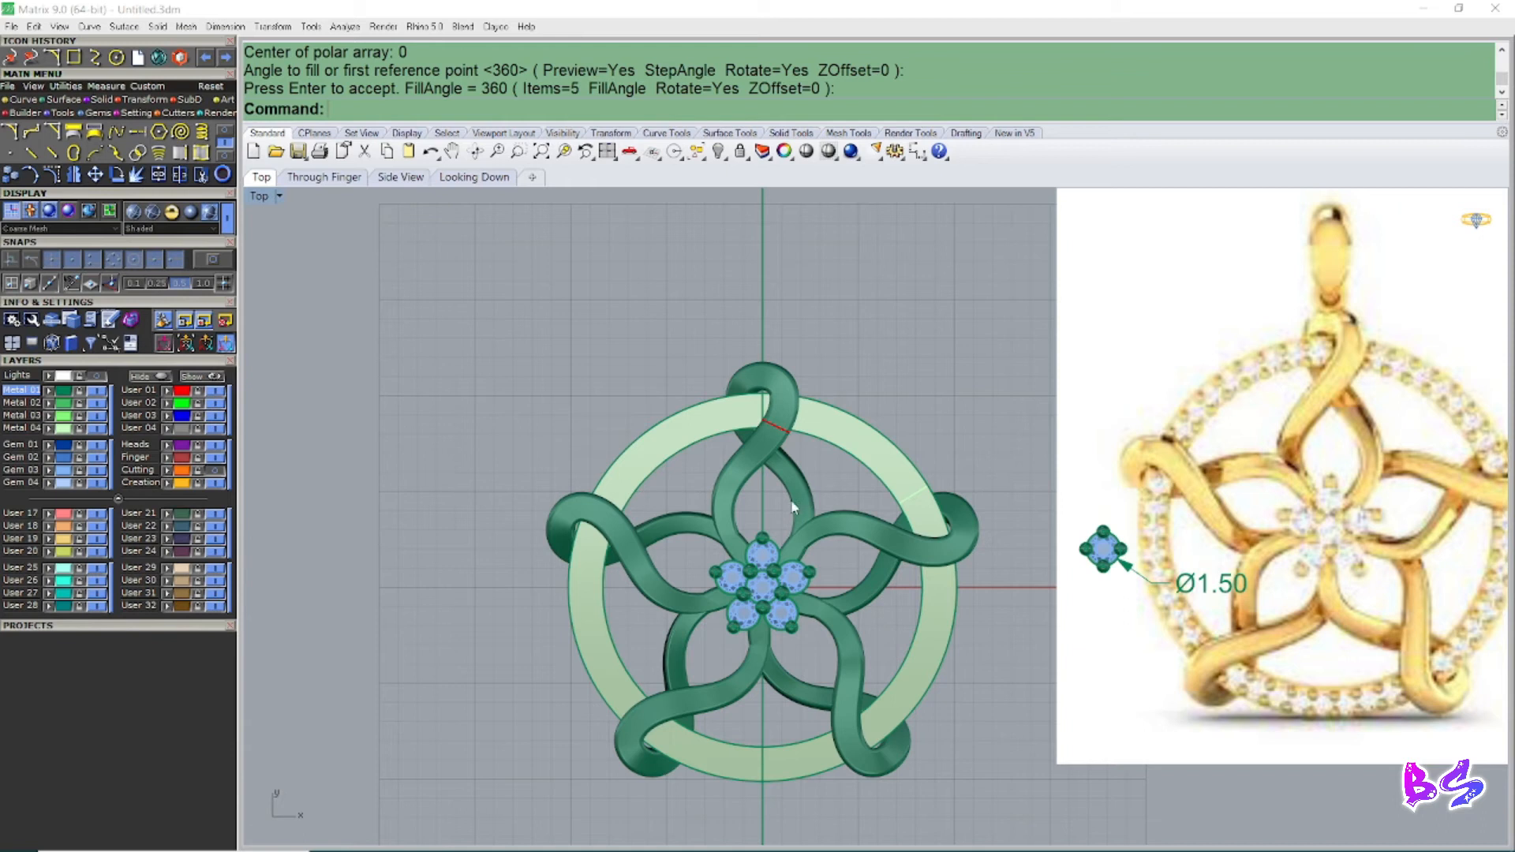
Step: Assign the four arrayed petal copies to the Metal 04 layer, leaving the original petal on its own layer
{"action": "key", "text": "ctrl+F4"}
{"action": "right_click_drag", "start_coordinate": [835, 507], "coordinate": [765, 533]}
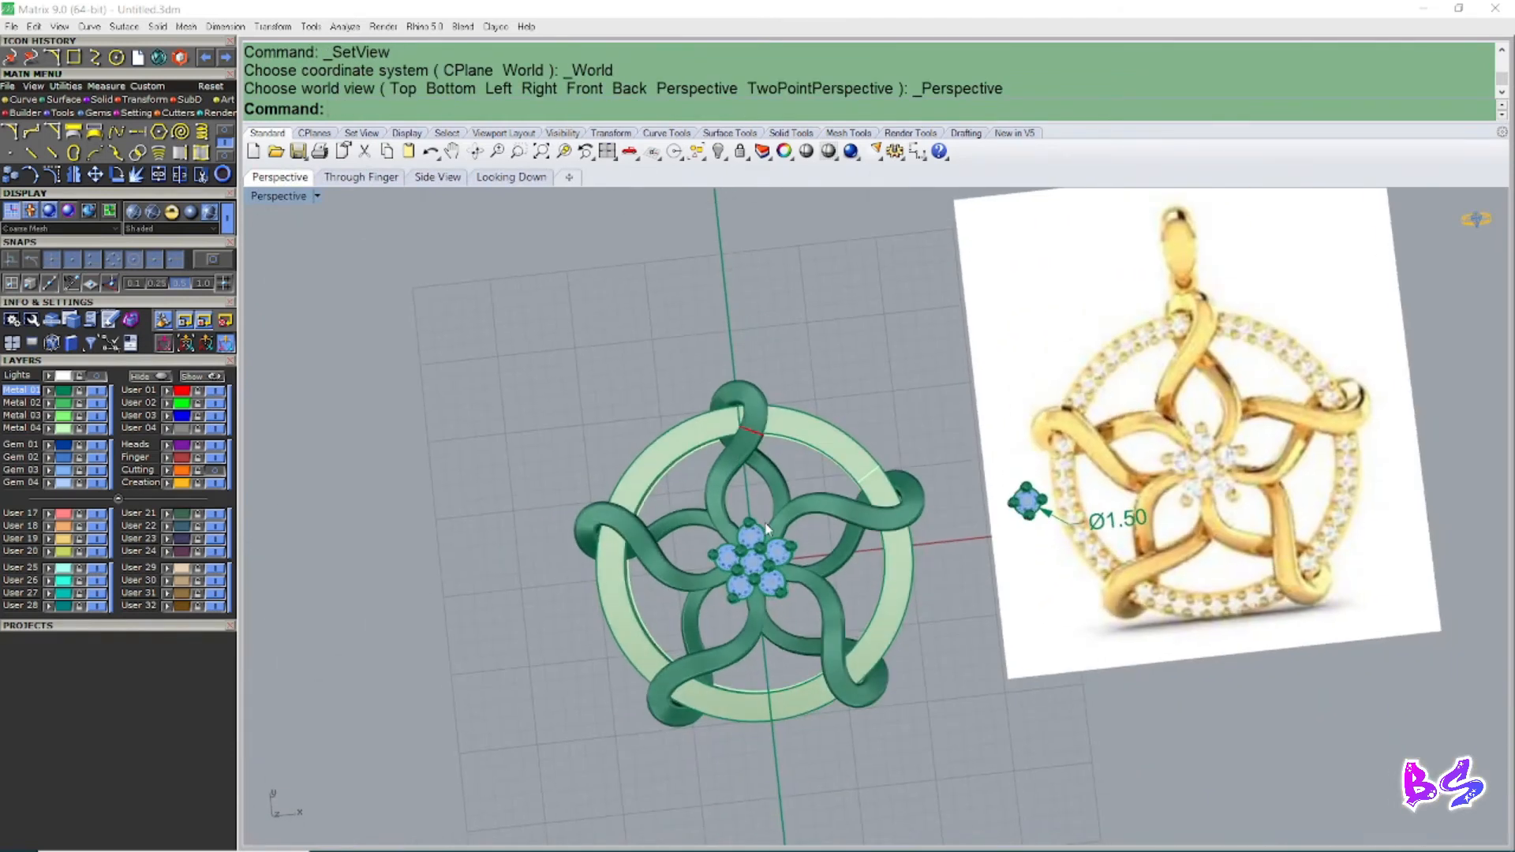
{"action": "scroll", "coordinate": [793, 519], "scroll_direction": "up", "scroll_amount": 6}
{"action": "left_click", "coordinate": [795, 455]}
{"action": "scroll", "coordinate": [796, 455], "scroll_direction": "down", "scroll_amount": 3}
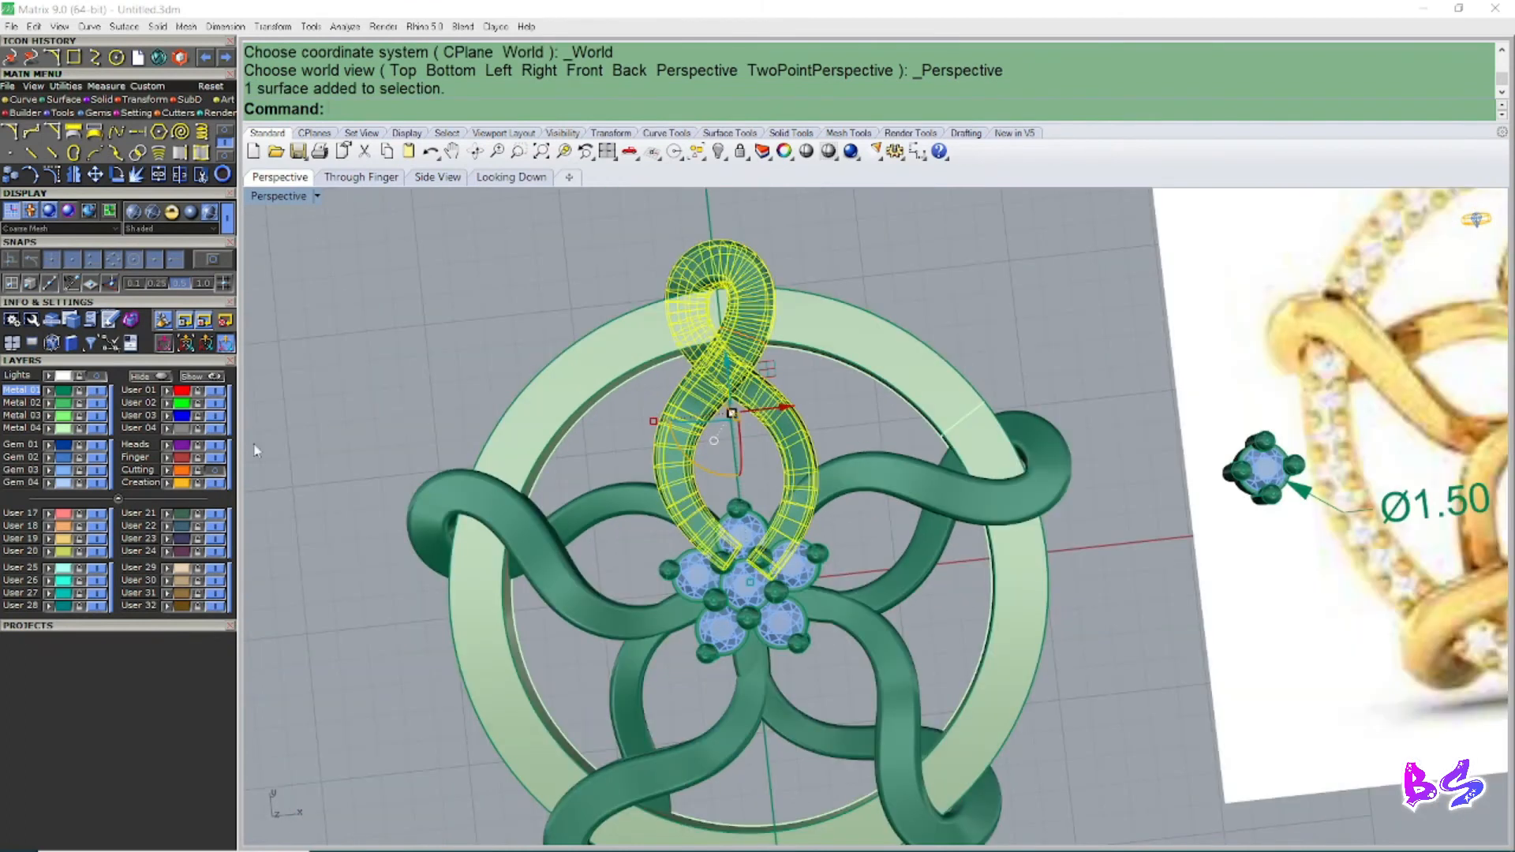
{"action": "left_click", "coordinate": [374, 474]}
{"action": "left_click", "coordinate": [602, 562]}
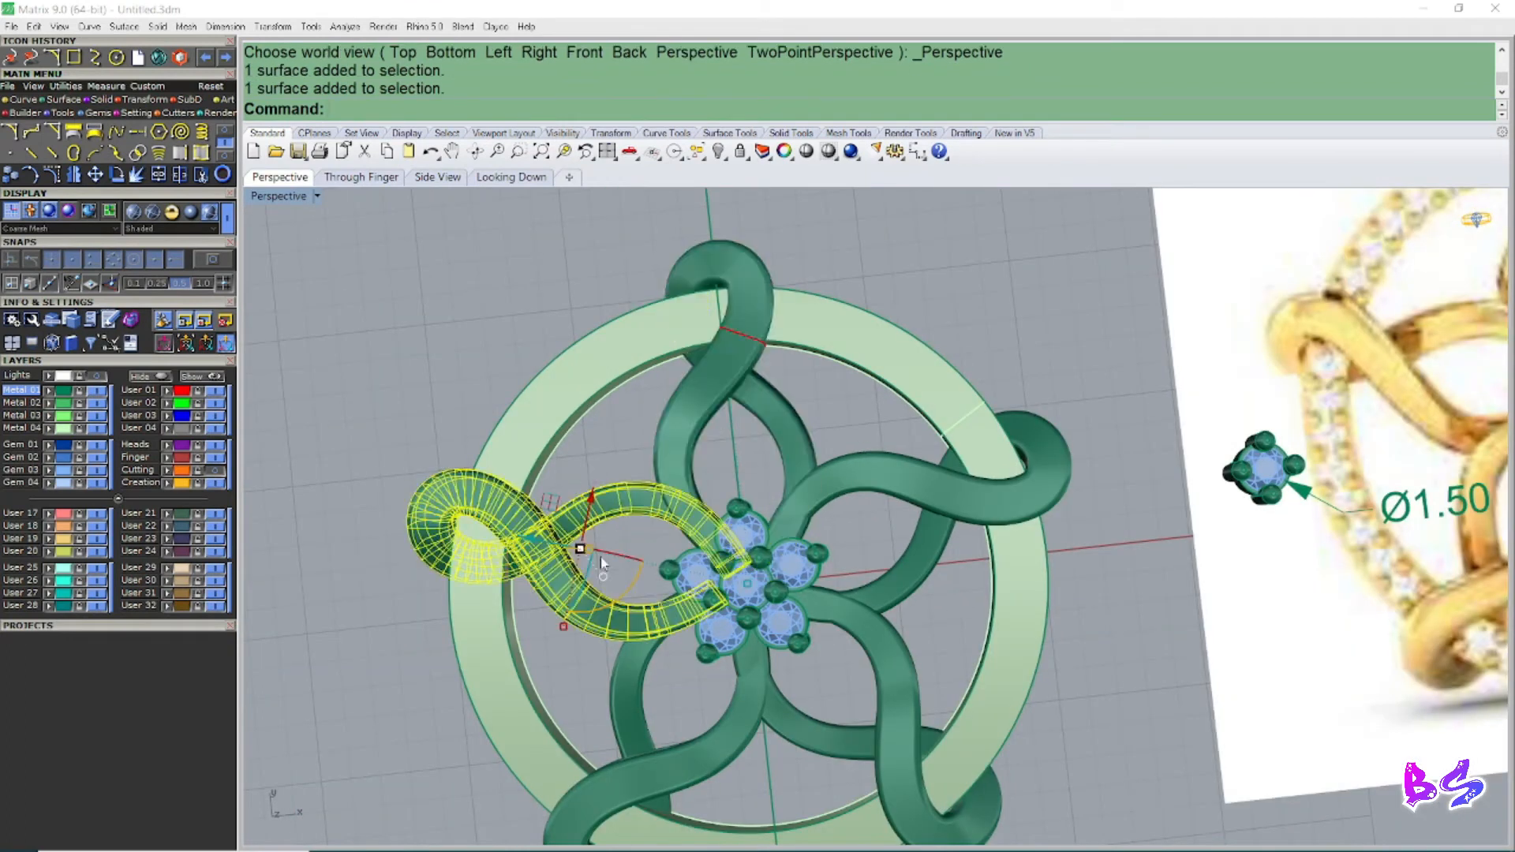
{"action": "left_click", "coordinate": [735, 712], "text": "shift"}
{"action": "left_click", "coordinate": [906, 669], "text": "shift"}
{"action": "left_click", "coordinate": [921, 566], "text": "shift"}
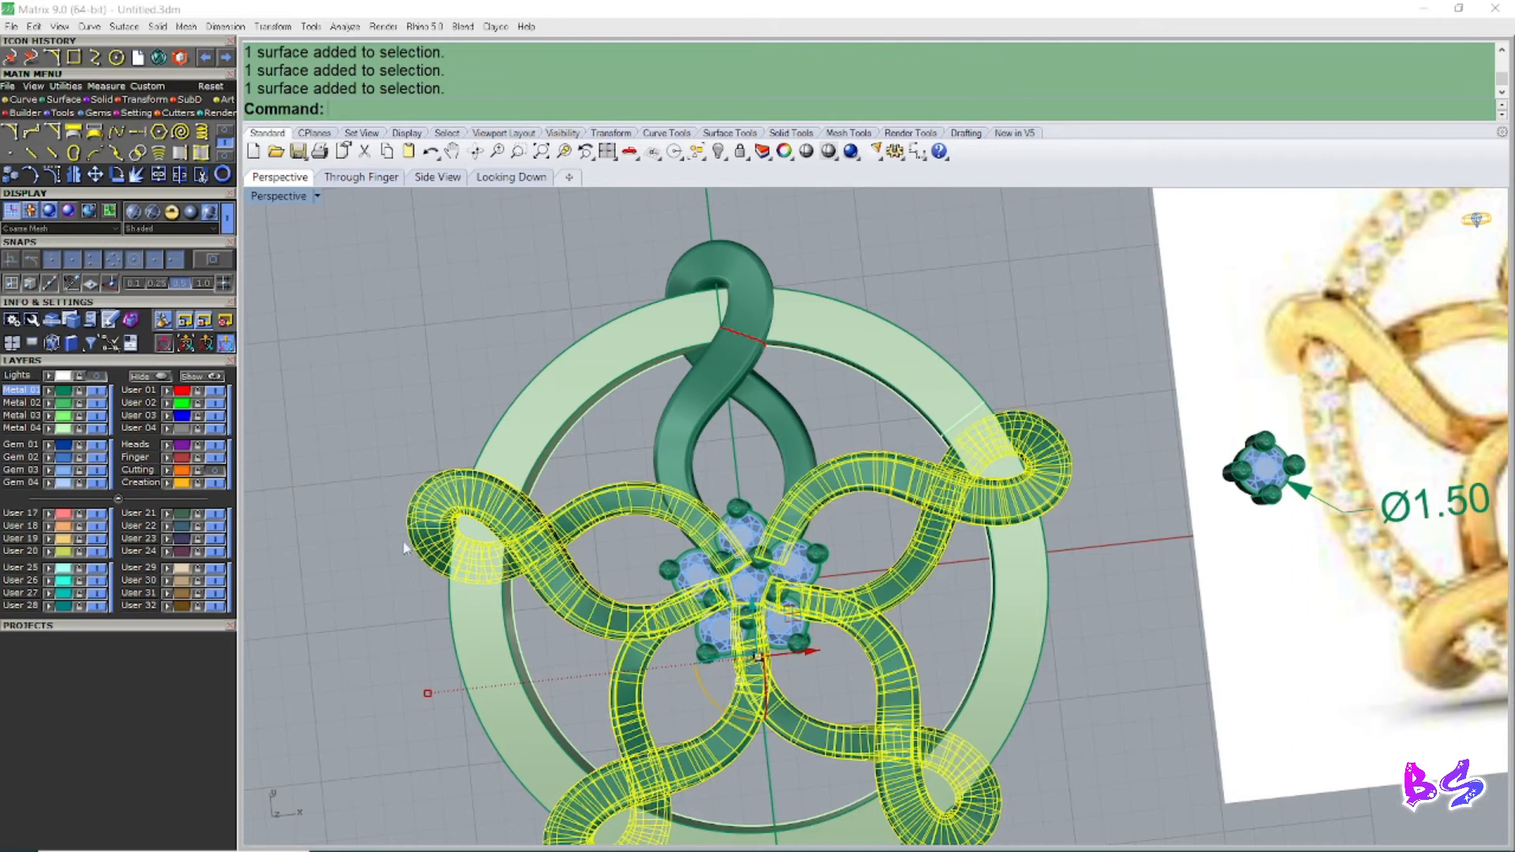
{"action": "left_click", "coordinate": [49, 430]}
{"action": "right_click_drag", "start_coordinate": [829, 506], "coordinate": [755, 527]}
{"action": "key", "text": "Escape"}
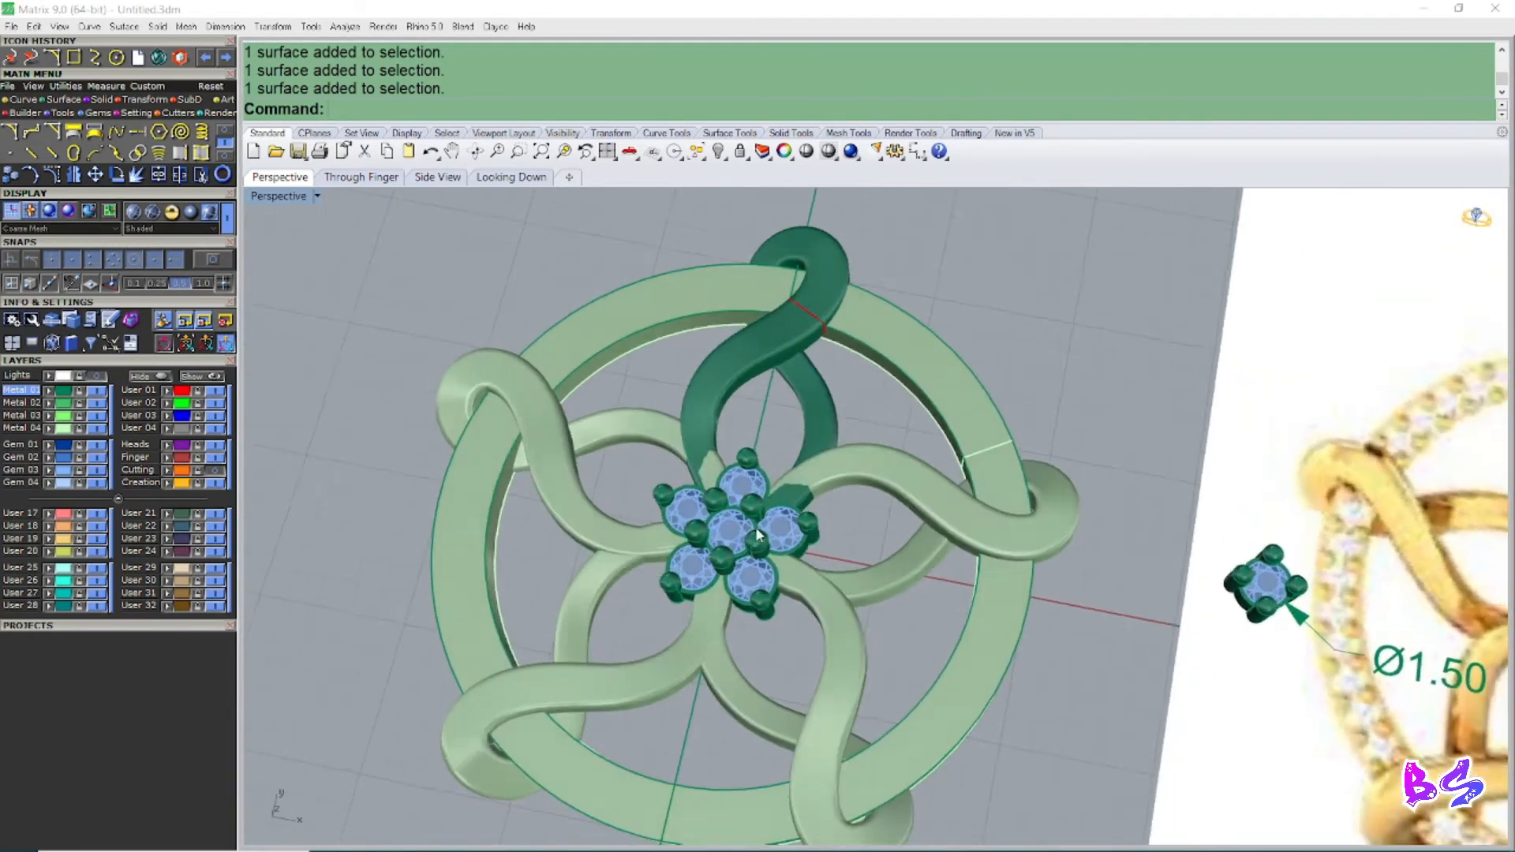
Step: Hide the central gem cluster with its prongs to expose the petals' inner ends
{"action": "scroll", "coordinate": [756, 527], "scroll_direction": "down", "scroll_amount": 5}
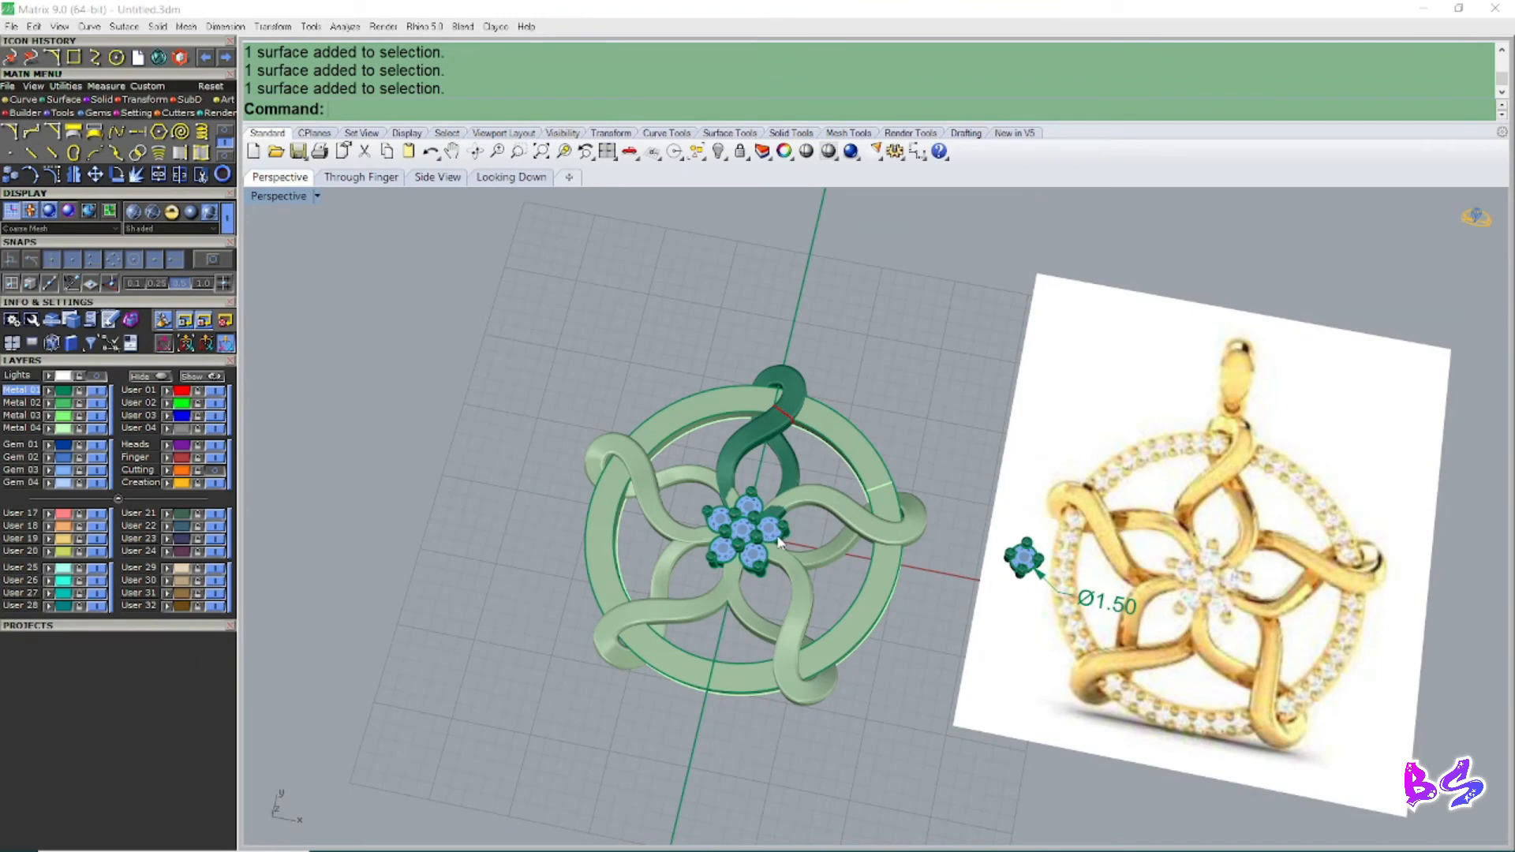
{"action": "scroll", "coordinate": [786, 506], "scroll_direction": "up", "scroll_amount": 5}
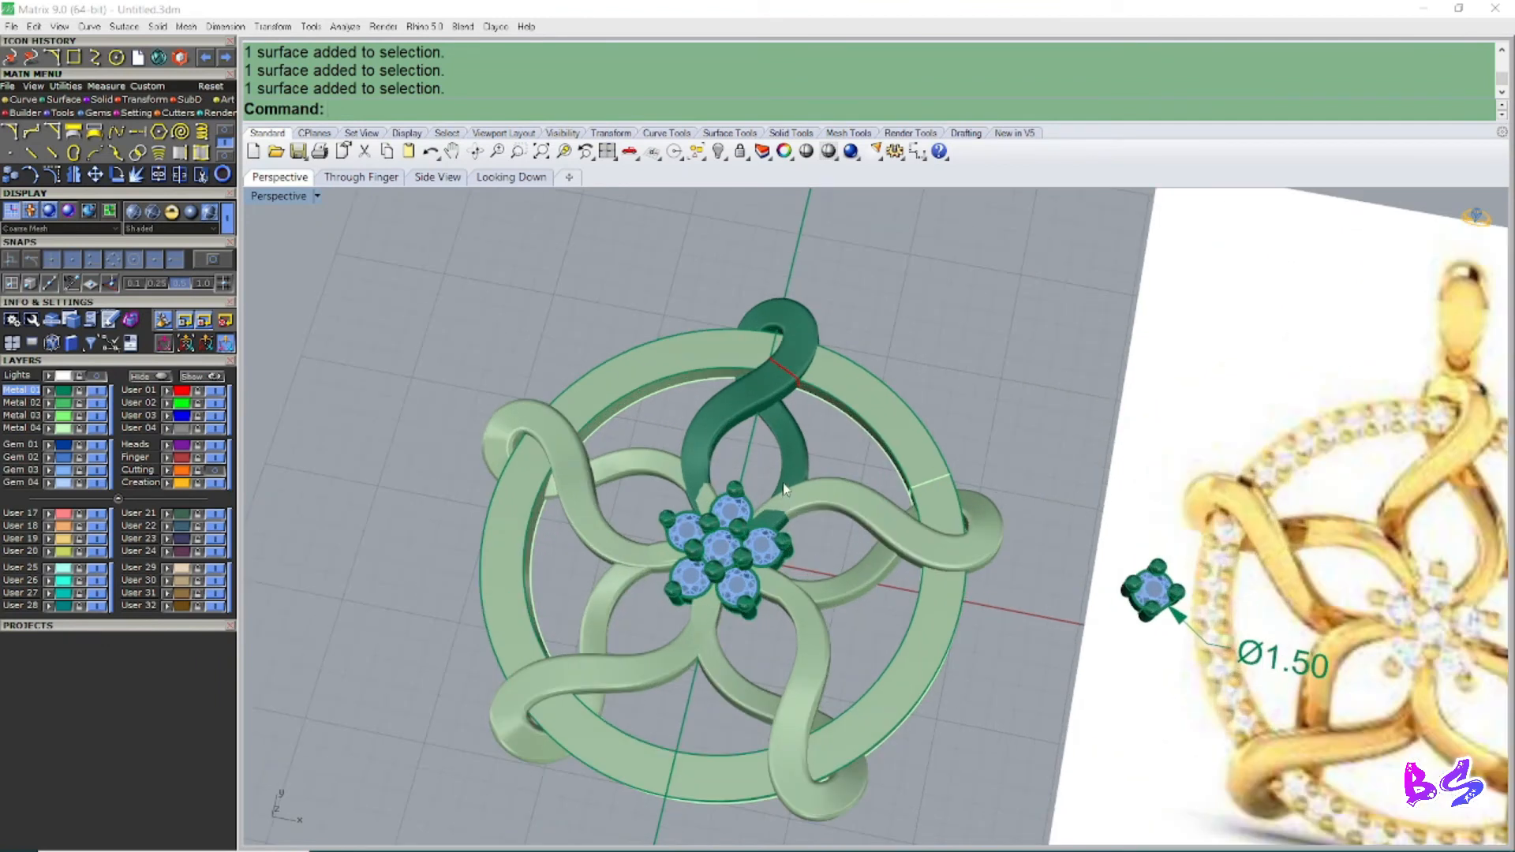
{"action": "left_click", "coordinate": [734, 554]}
{"action": "type", "text": "h"}
{"action": "key", "text": "Return"}
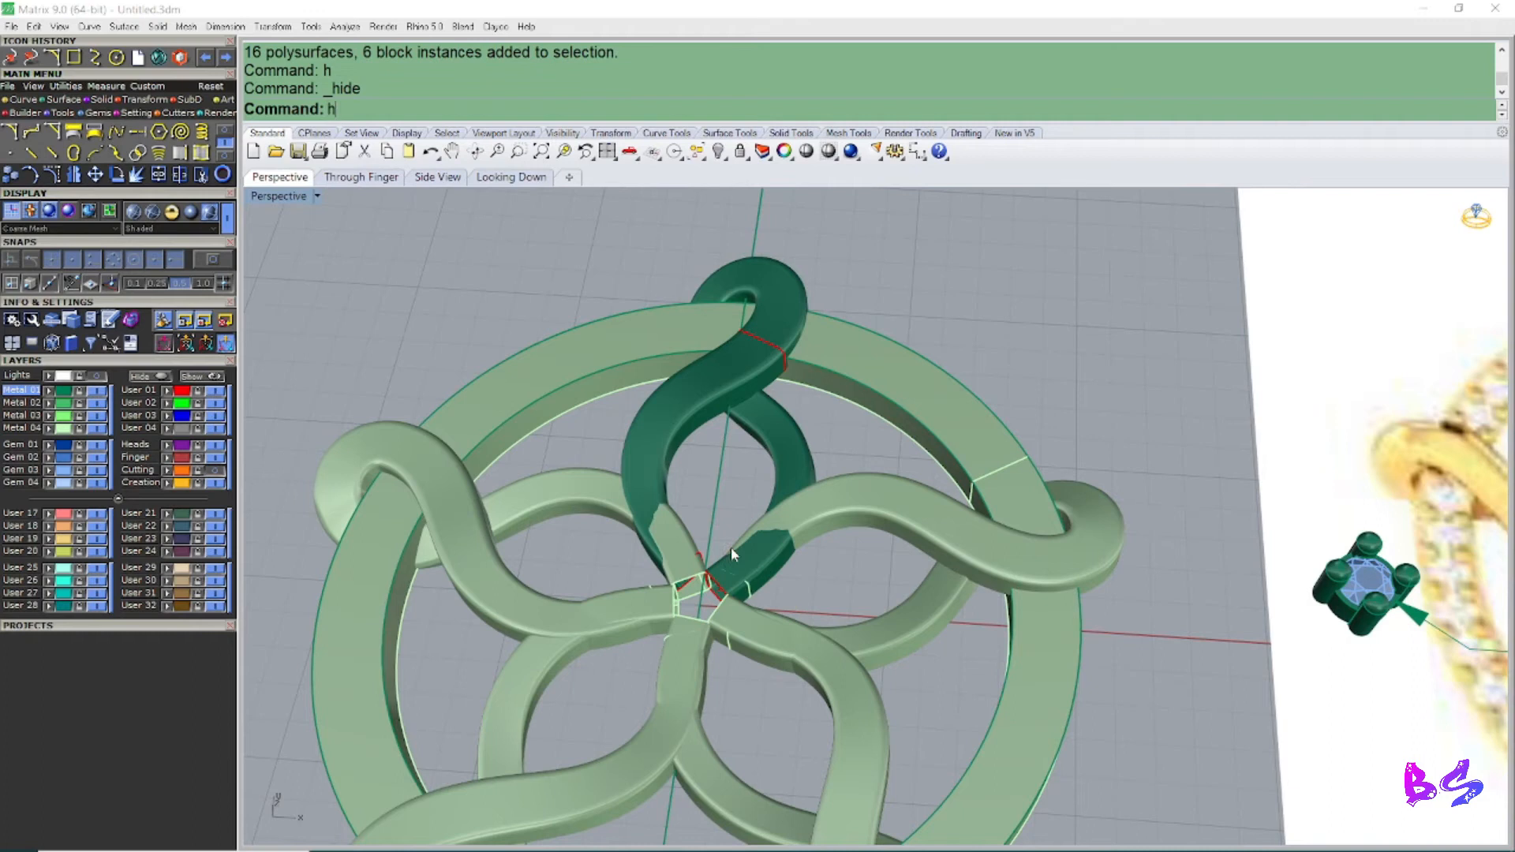
{"action": "scroll", "coordinate": [731, 547], "scroll_direction": "up", "scroll_amount": 5}
{"action": "scroll", "coordinate": [778, 588], "scroll_direction": "down", "scroll_amount": 5}
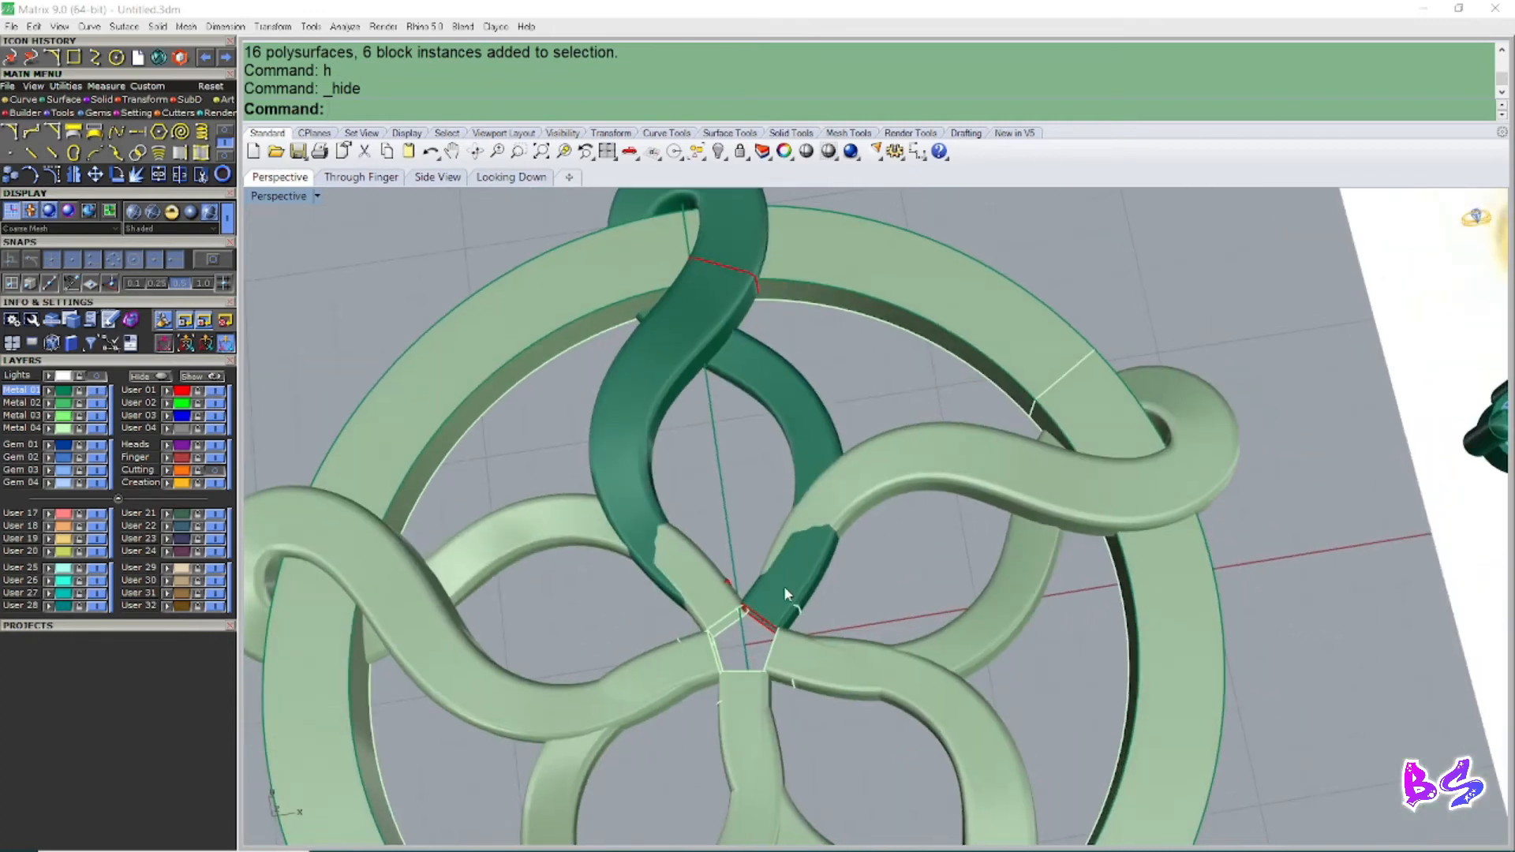
Step: Select the profile curve at the original petal's right inner end and adjust its height in the perspective view
{"action": "scroll", "coordinate": [783, 580], "scroll_direction": "up", "scroll_amount": 6}
{"action": "key", "text": "Escape"}
{"action": "scroll", "coordinate": [766, 608], "scroll_direction": "up", "scroll_amount": 2}
{"action": "left_click", "coordinate": [752, 634]}
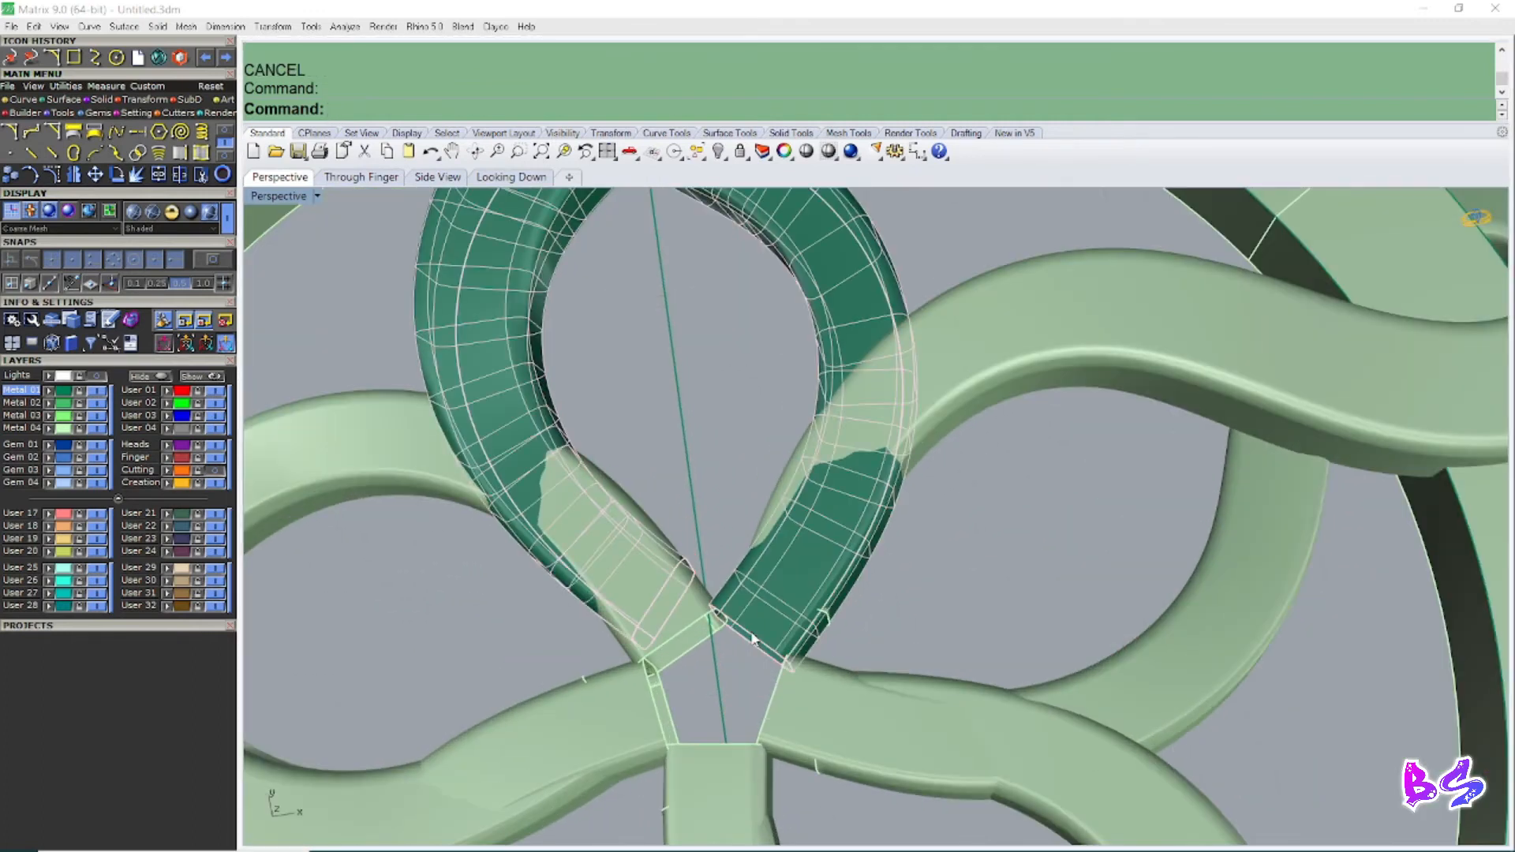
{"action": "key", "text": "Escape"}
{"action": "right_click_drag", "start_coordinate": [738, 645], "coordinate": [756, 549]}
{"action": "left_click", "coordinate": [791, 478]}
{"action": "left_click", "coordinate": [854, 530]}
{"action": "left_click_drag", "start_coordinate": [754, 560], "coordinate": [753, 541]}
{"action": "scroll", "coordinate": [755, 544], "scroll_direction": "down", "scroll_amount": 5}
{"action": "scroll", "coordinate": [740, 552], "scroll_direction": "up", "scroll_amount": 2}
{"action": "mouse_move", "coordinate": [767, 515]}
{"action": "right_mouse_down"}
{"action": "mouse_move", "coordinate": [740, 553]}
{"action": "mouse_move", "coordinate": [773, 535]}
{"action": "right_mouse_up"}
{"action": "scroll", "coordinate": [774, 534], "scroll_direction": "up", "scroll_amount": 2}
{"action": "left_click_drag", "start_coordinate": [774, 527], "coordinate": [776, 524]}
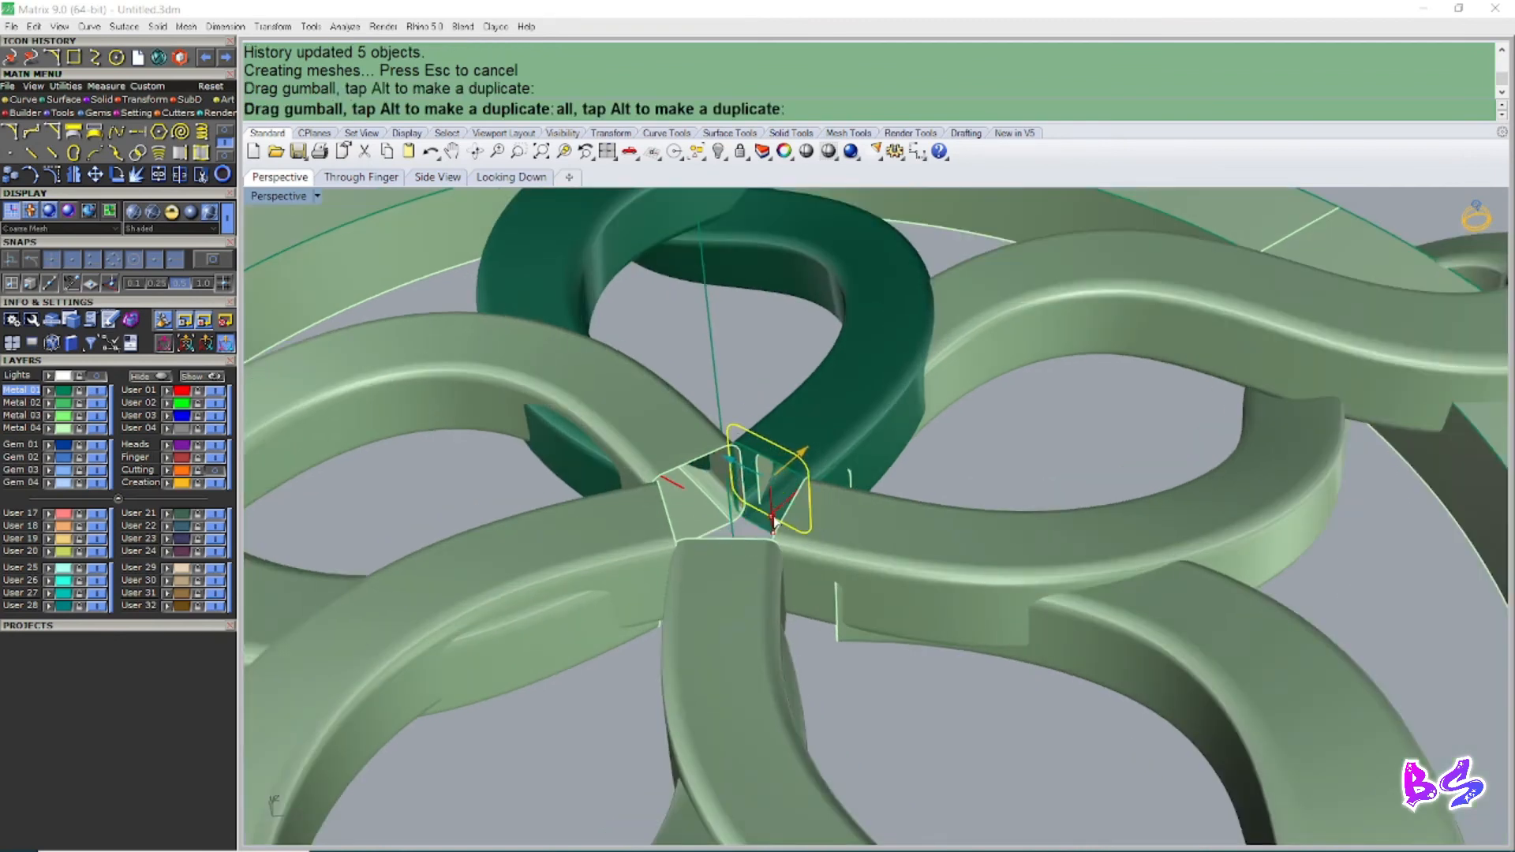
Step: Fine-tune the height of the right inner profile curve and compare the petal junction with the reference image
{"action": "scroll", "coordinate": [774, 521], "scroll_direction": "down", "scroll_amount": 10}
{"action": "right_click_drag", "start_coordinate": [767, 504], "coordinate": [697, 576]}
{"action": "scroll", "coordinate": [770, 498], "scroll_direction": "down", "scroll_amount": 6}
{"action": "scroll", "coordinate": [779, 482], "scroll_direction": "up", "scroll_amount": 13}
{"action": "left_click_drag", "start_coordinate": [696, 581], "coordinate": [695, 561]}
{"action": "scroll", "coordinate": [825, 500], "scroll_direction": "down", "scroll_amount": 11}
{"action": "right_click_drag", "start_coordinate": [835, 499], "coordinate": [781, 442]}
{"action": "scroll", "coordinate": [802, 527], "scroll_direction": "down", "scroll_amount": 2}
{"action": "scroll", "coordinate": [750, 505], "scroll_direction": "up", "scroll_amount": 10}
{"action": "scroll", "coordinate": [728, 511], "scroll_direction": "down", "scroll_amount": 11}
{"action": "scroll", "coordinate": [1282, 443], "scroll_direction": "up", "scroll_amount": 5}
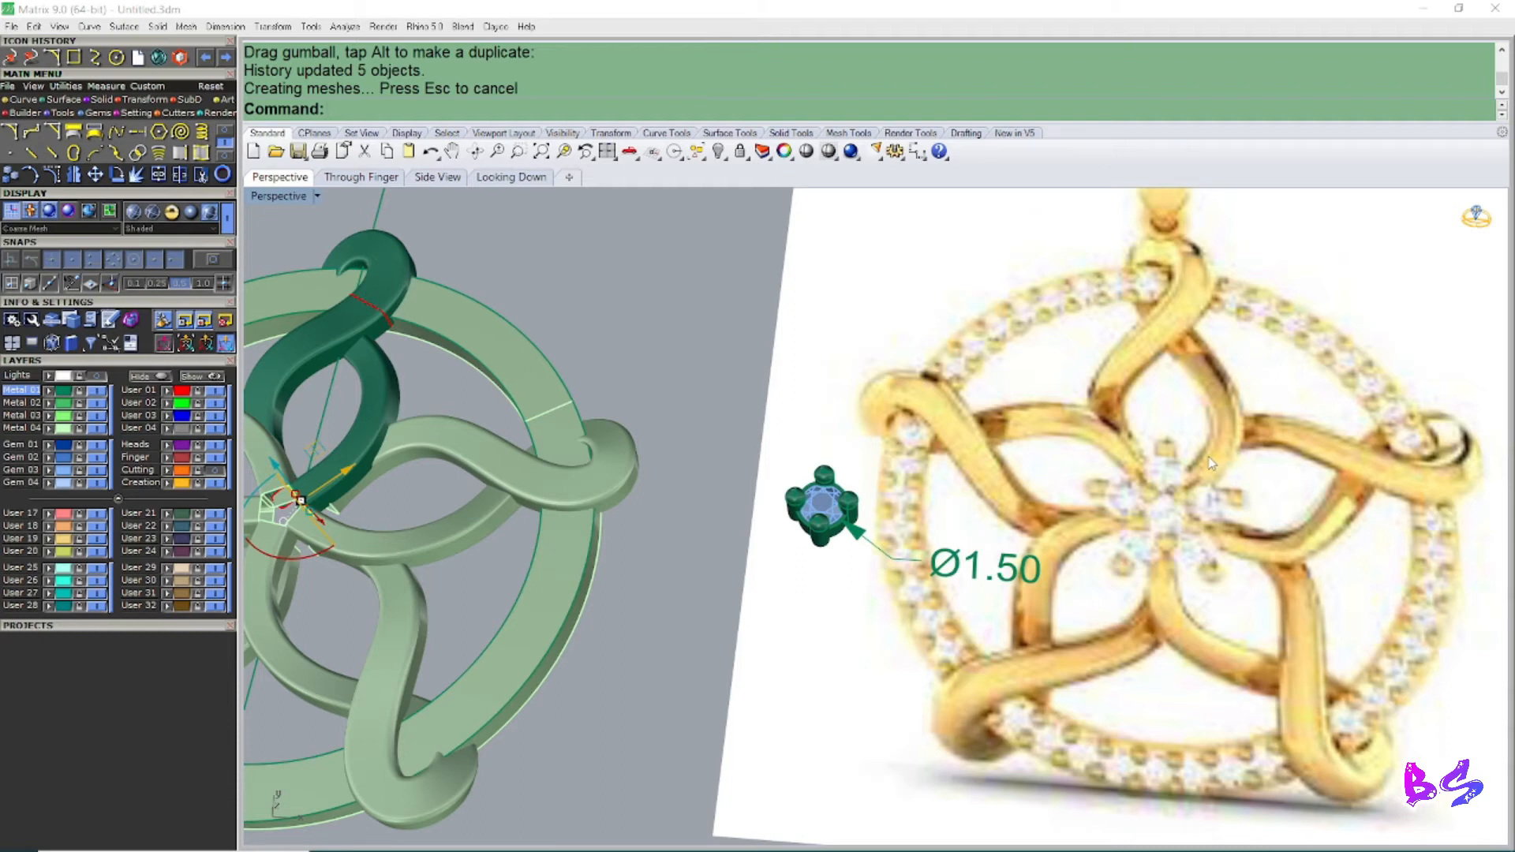
Step: Reposition the right inner profile curve slightly in the perspective view and scale its width
{"action": "scroll", "coordinate": [1245, 450], "scroll_direction": "down", "scroll_amount": 2}
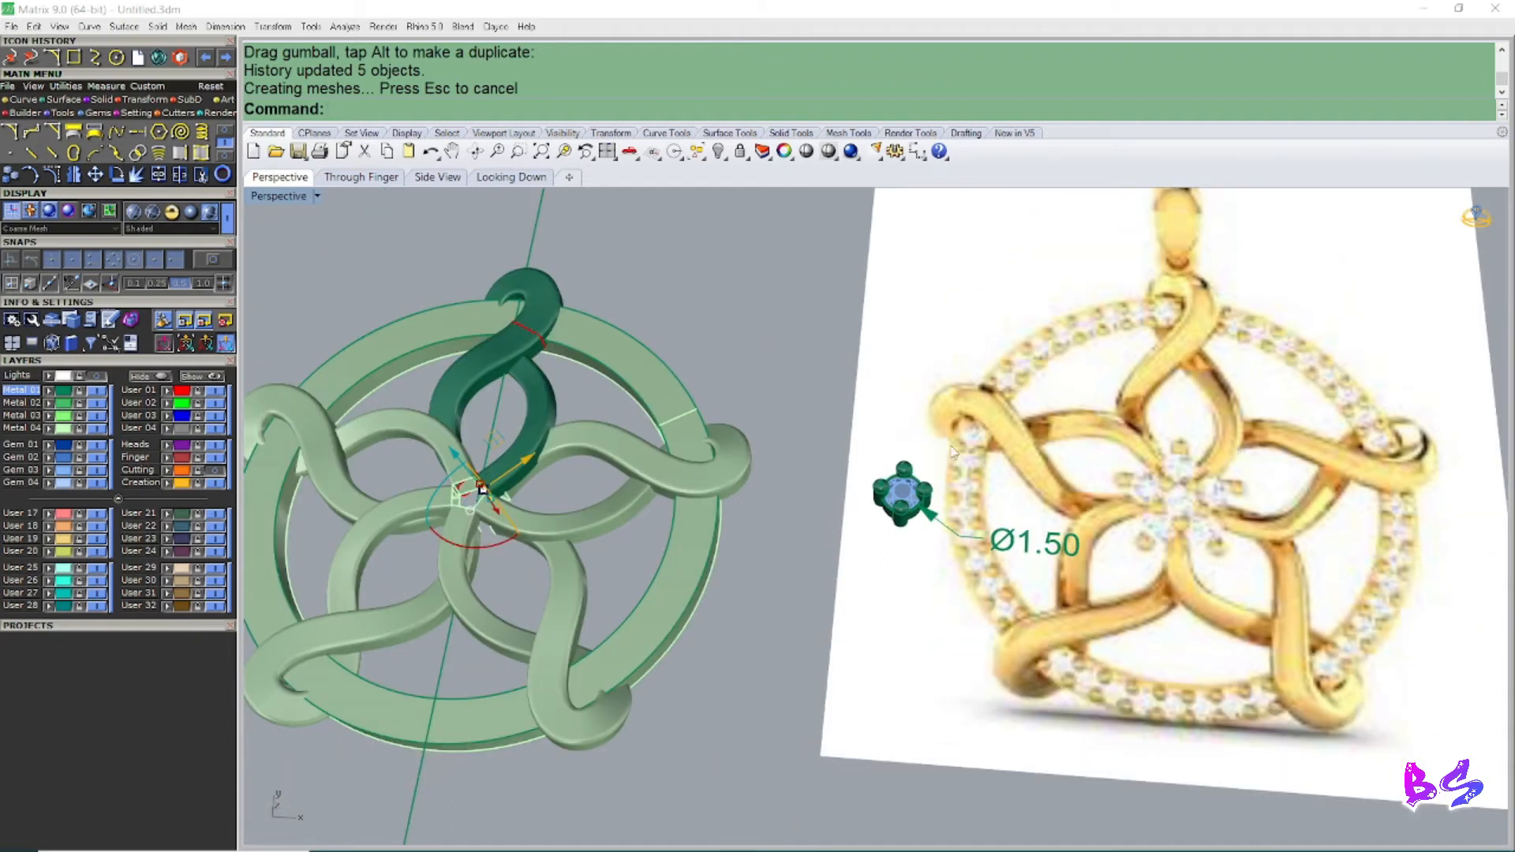
{"action": "scroll", "coordinate": [952, 451], "scroll_direction": "down", "scroll_amount": 2}
{"action": "scroll", "coordinate": [645, 543], "scroll_direction": "up", "scroll_amount": 10}
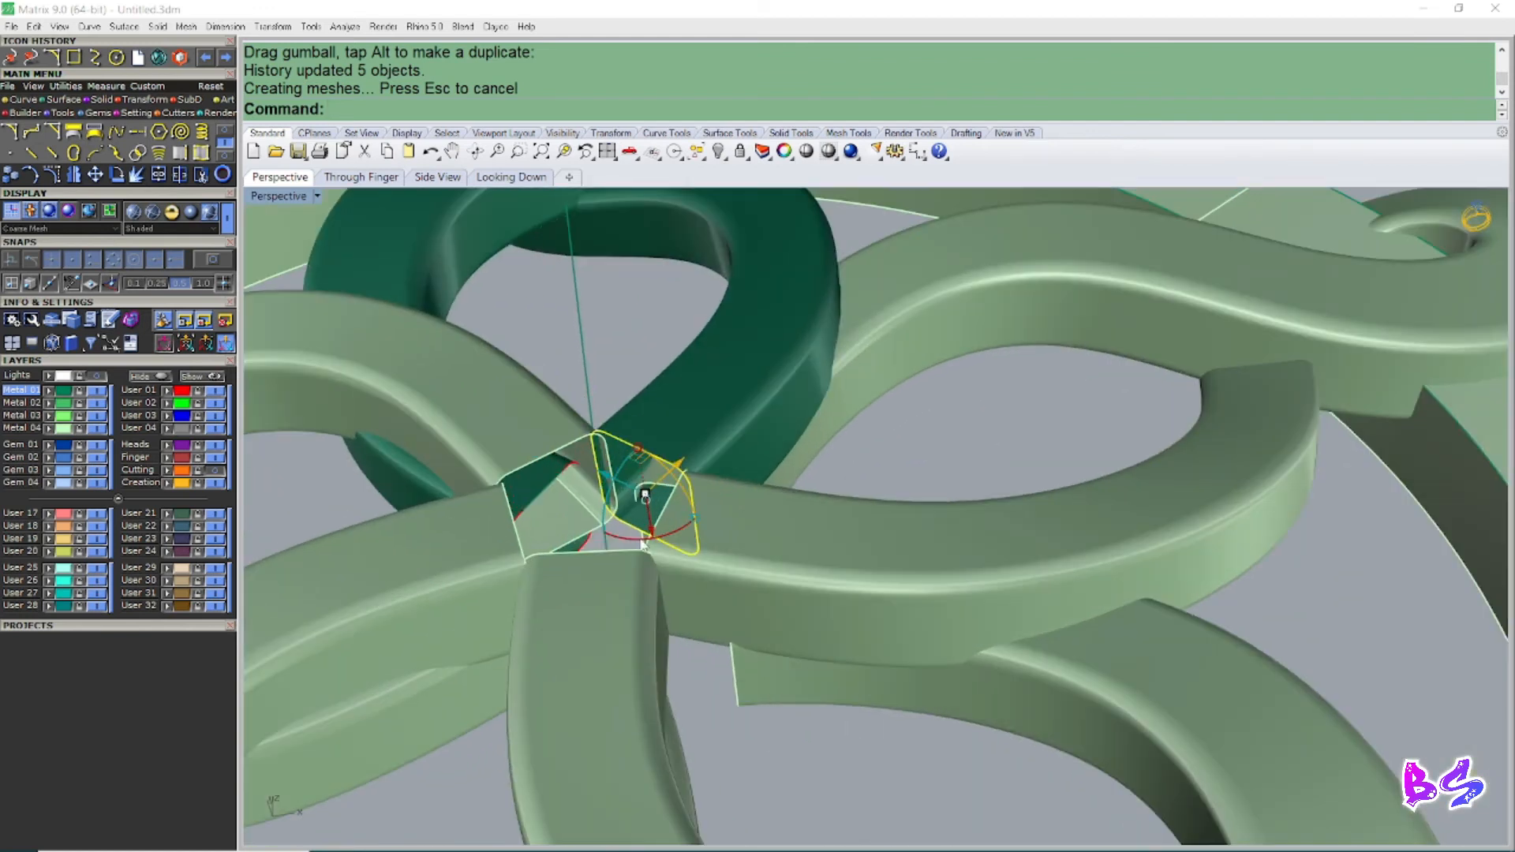
{"action": "left_click_drag", "start_coordinate": [650, 533], "coordinate": [708, 514]}
{"action": "scroll", "coordinate": [708, 514], "scroll_direction": "down", "scroll_amount": 6}
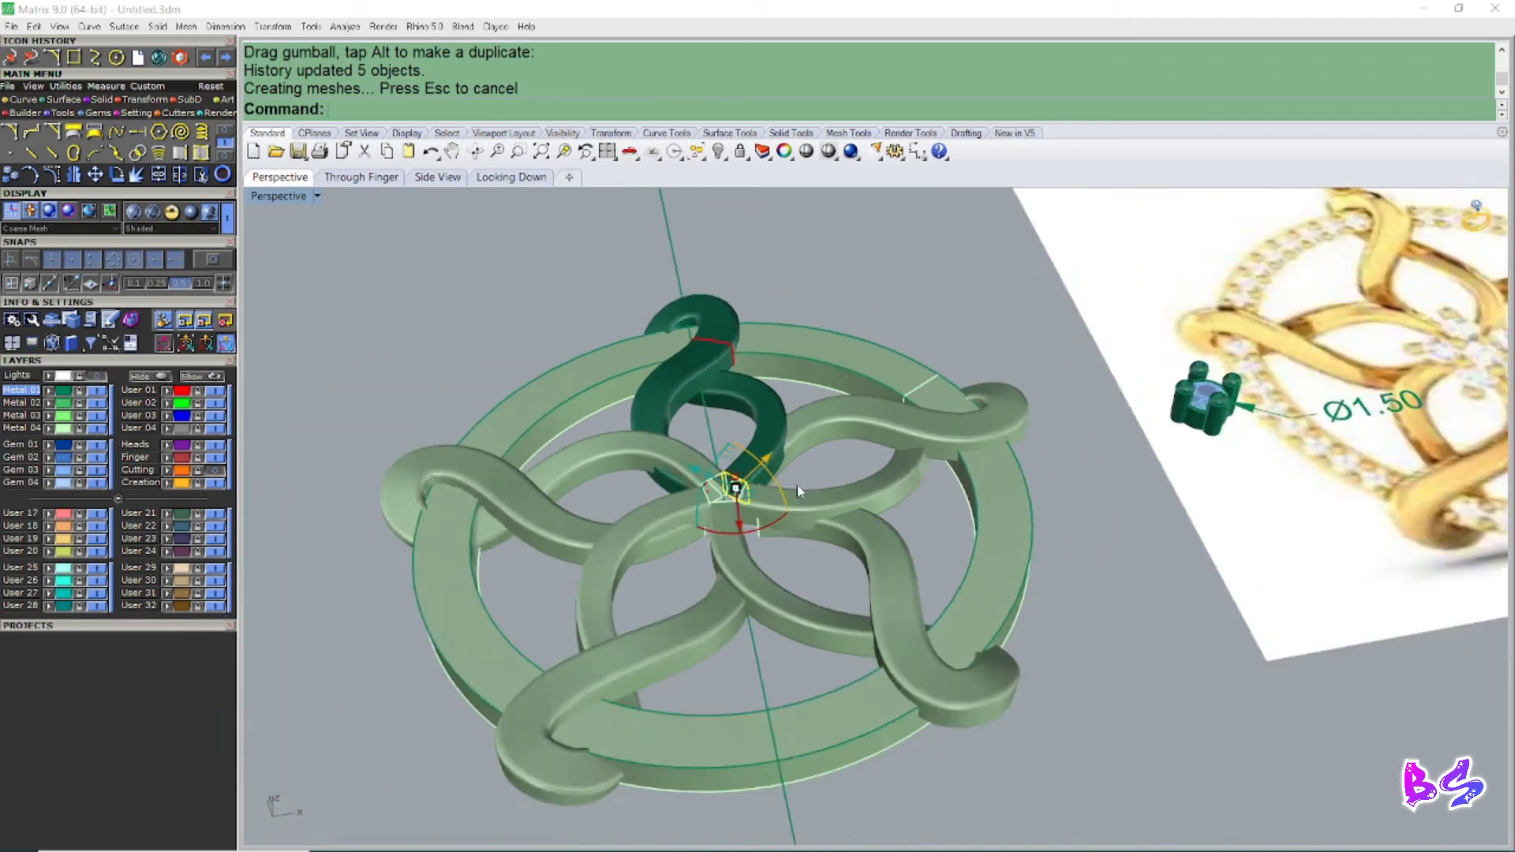
{"action": "scroll", "coordinate": [742, 496], "scroll_direction": "up", "scroll_amount": 8}
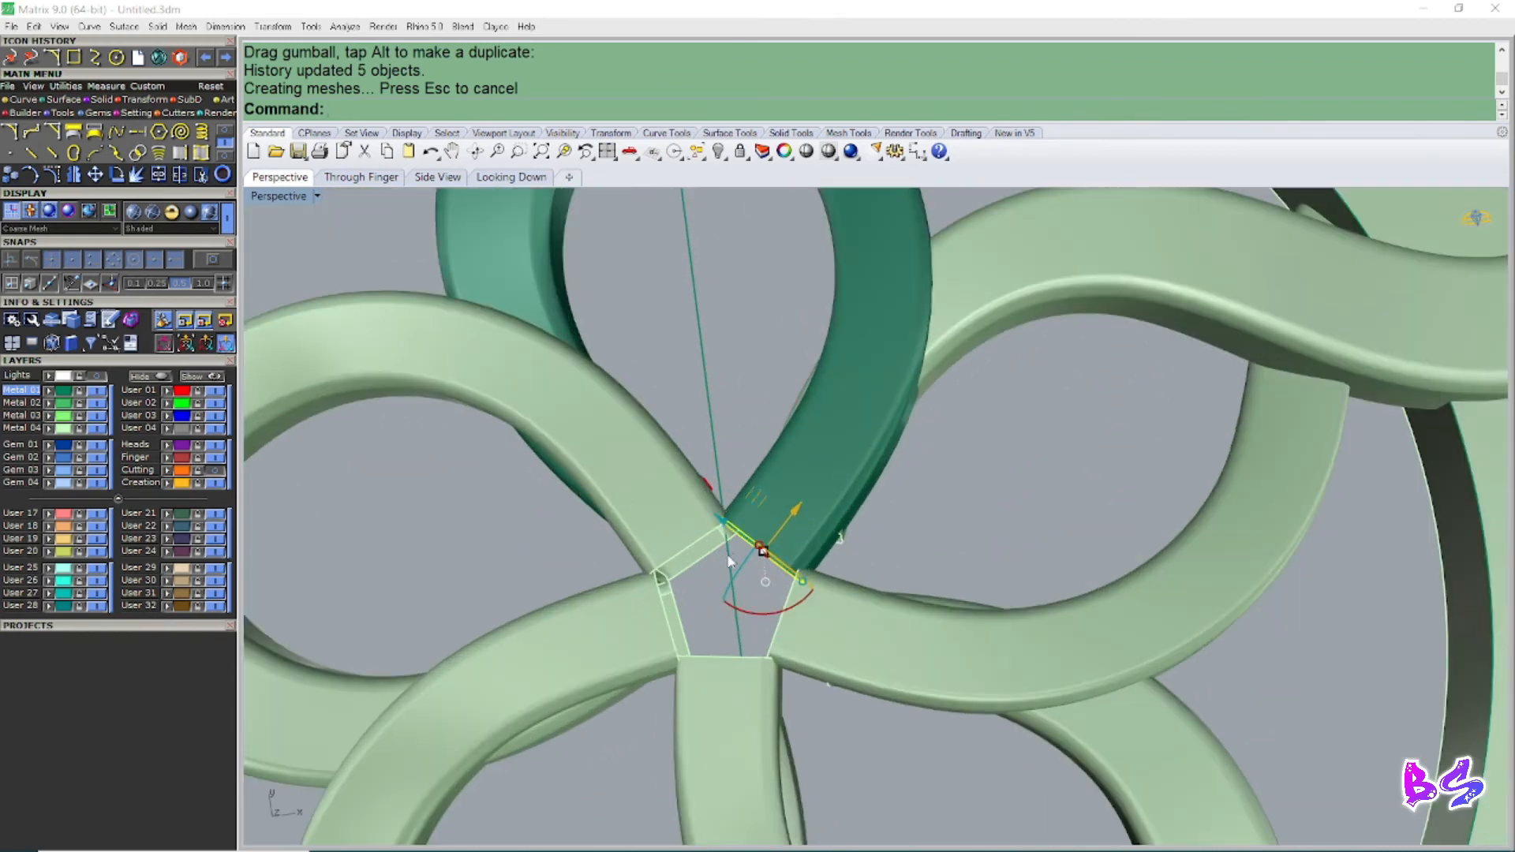
{"action": "scroll", "coordinate": [837, 608], "scroll_direction": "up", "scroll_amount": 2}
{"action": "left_click_drag", "start_coordinate": [853, 600], "coordinate": [873, 609]}
{"action": "scroll", "coordinate": [796, 540], "scroll_direction": "down", "scroll_amount": 5}
{"action": "scroll", "coordinate": [796, 541], "scroll_direction": "down", "scroll_amount": 11}
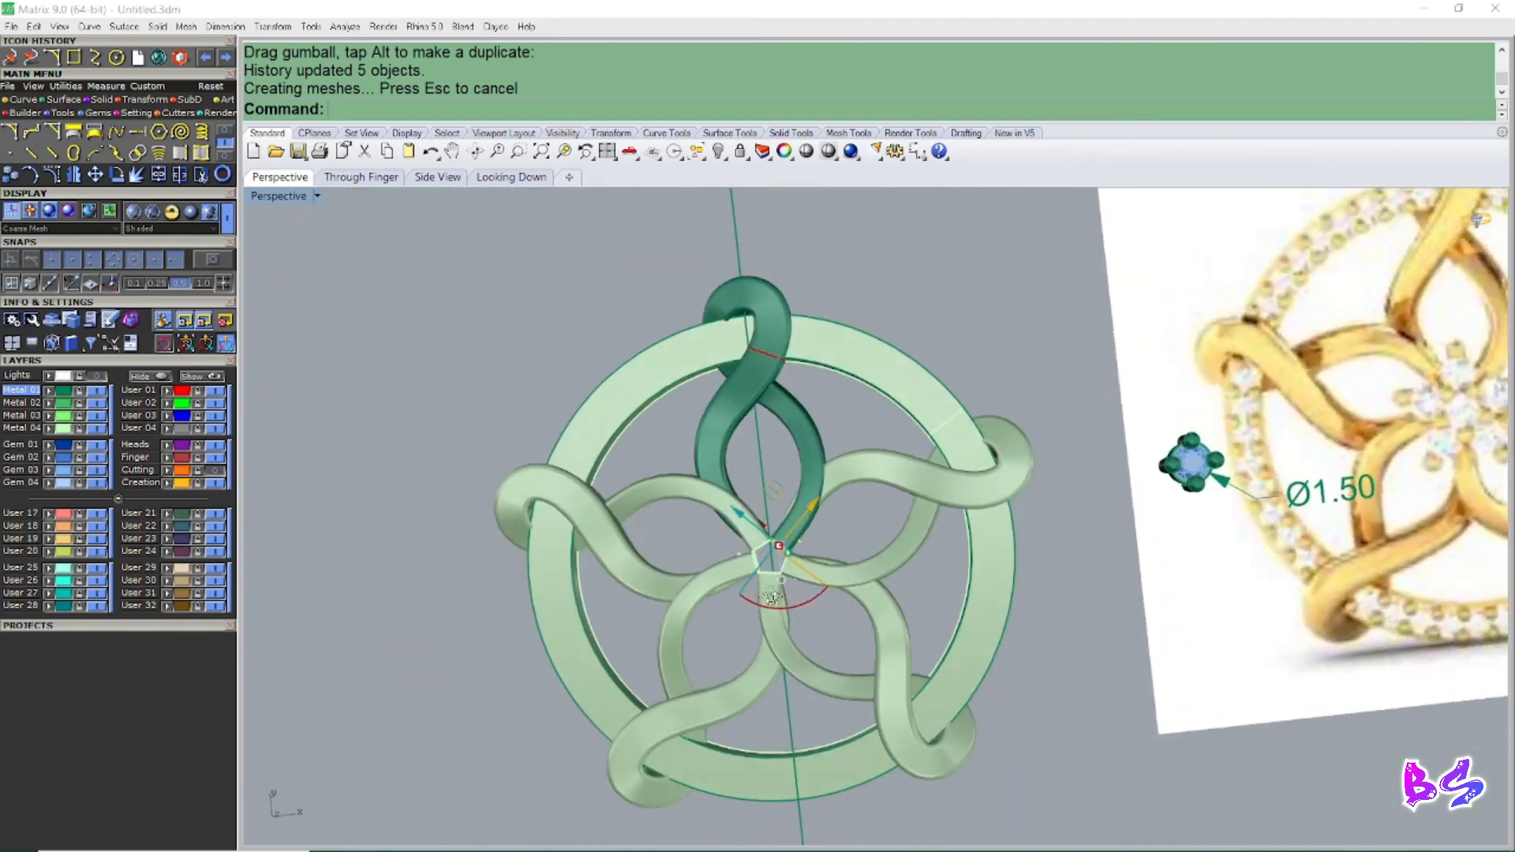
Step: Adjust the right inner profile curve slightly in the top view so the petal ends meet neatly around the centre
{"action": "key", "text": "ctrl+F1"}
{"action": "scroll", "coordinate": [719, 518], "scroll_direction": "up", "scroll_amount": 6}
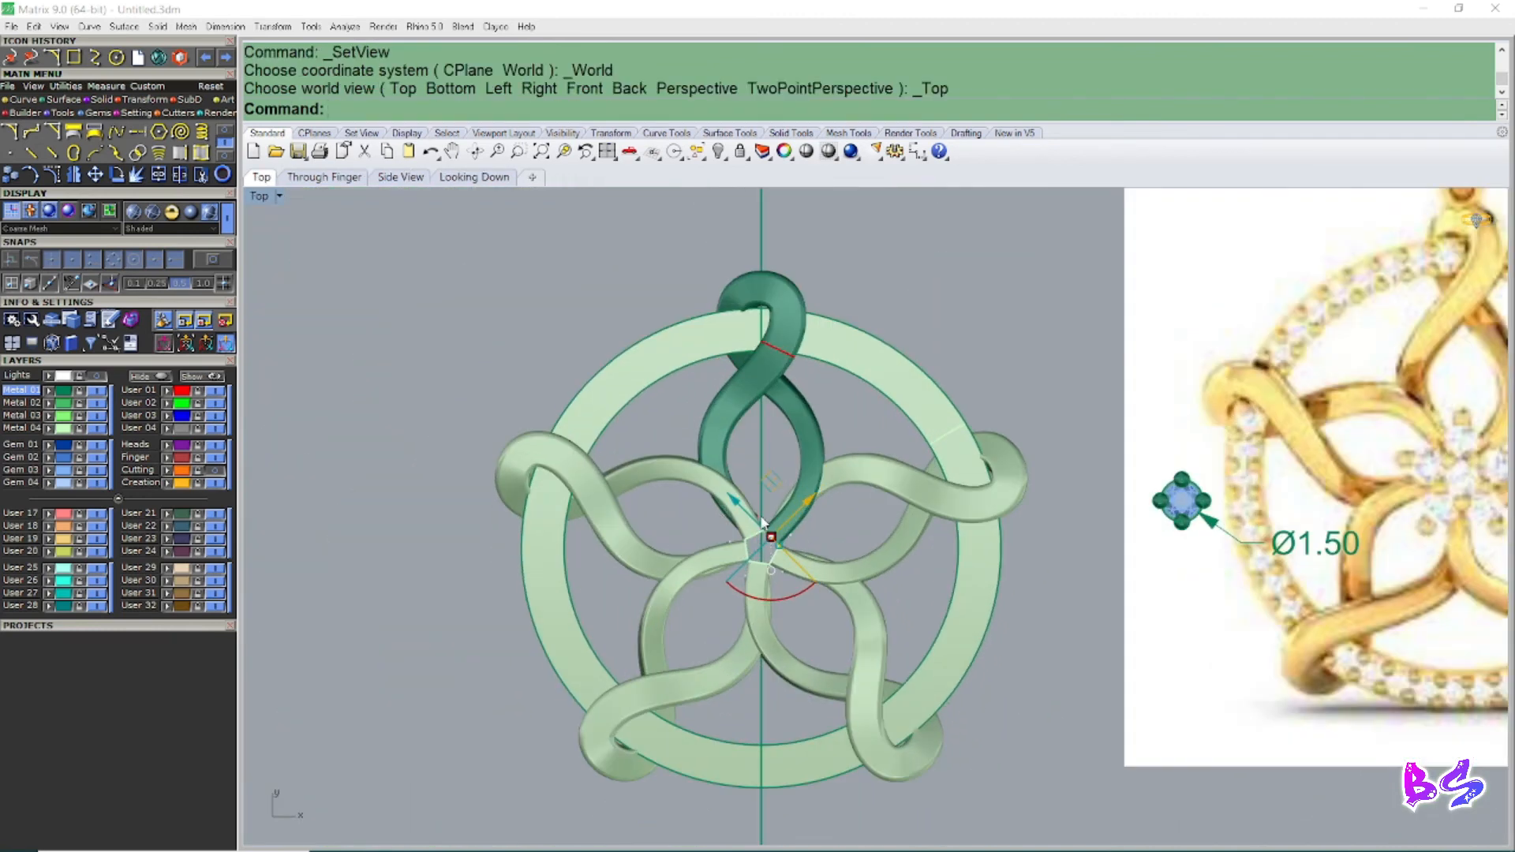
{"action": "scroll", "coordinate": [718, 510], "scroll_direction": "up", "scroll_amount": 3}
{"action": "scroll", "coordinate": [734, 540], "scroll_direction": "down", "scroll_amount": 2}
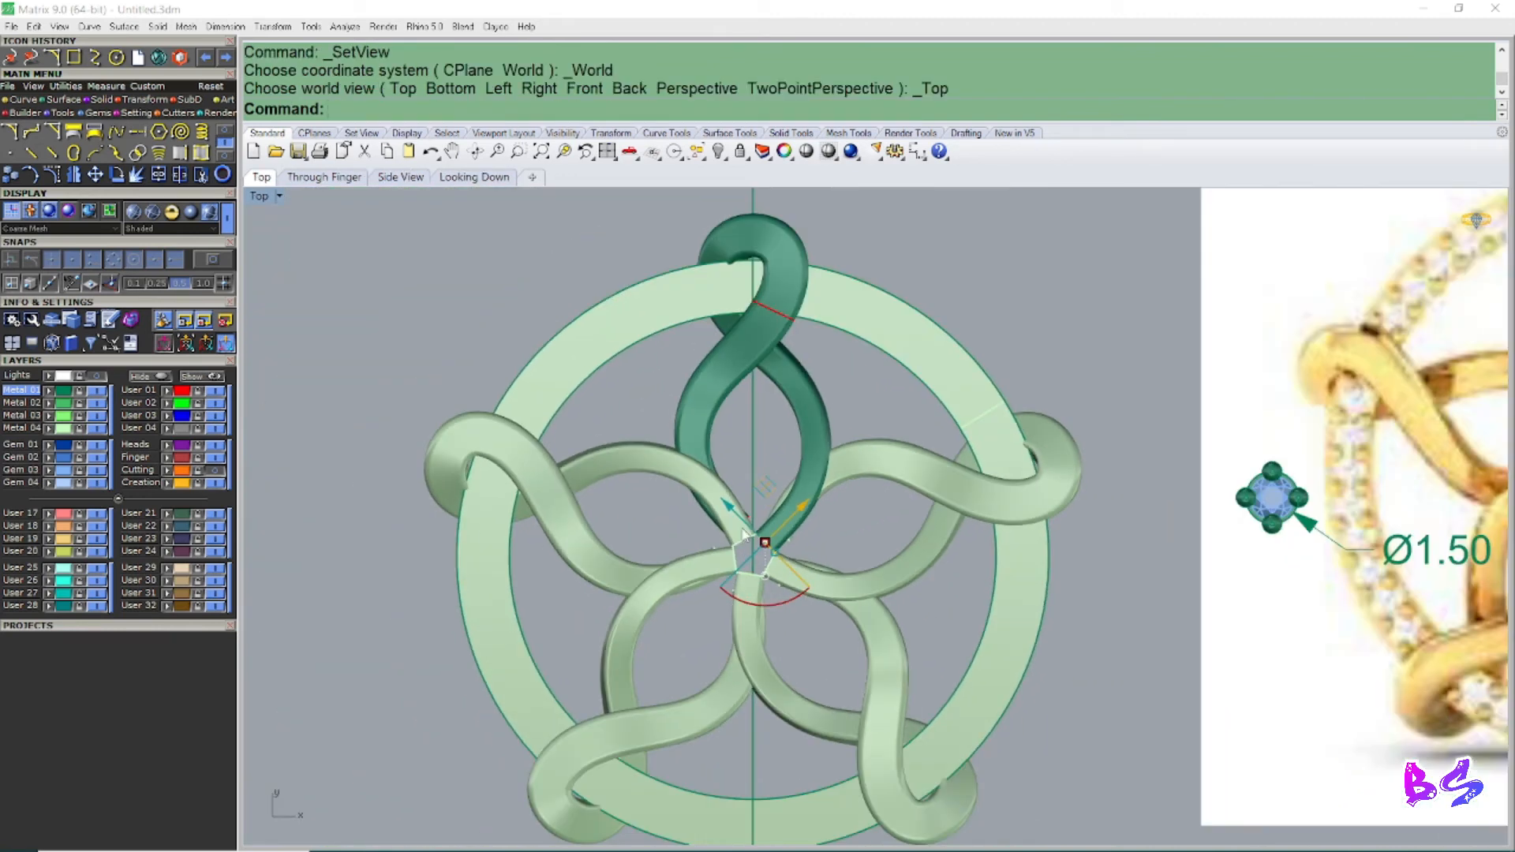
{"action": "scroll", "coordinate": [743, 533], "scroll_direction": "down", "scroll_amount": 2}
{"action": "scroll", "coordinate": [746, 529], "scroll_direction": "up", "scroll_amount": 5}
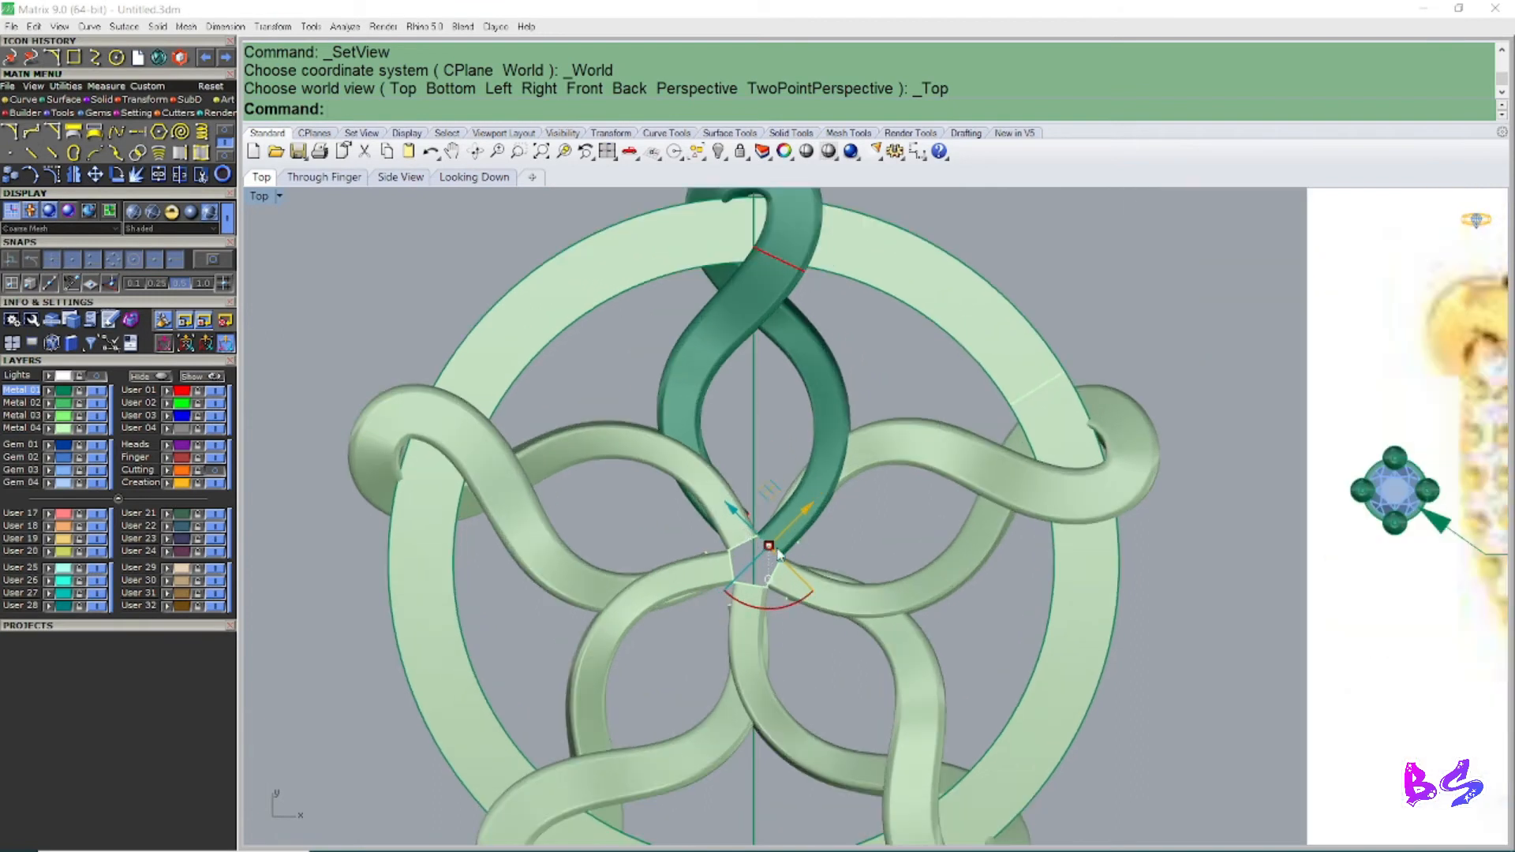
{"action": "left_click_drag", "start_coordinate": [757, 559], "coordinate": [779, 570]}
{"action": "scroll", "coordinate": [730, 510], "scroll_direction": "down", "scroll_amount": 5}
{"action": "scroll", "coordinate": [725, 510], "scroll_direction": "down", "scroll_amount": 2}
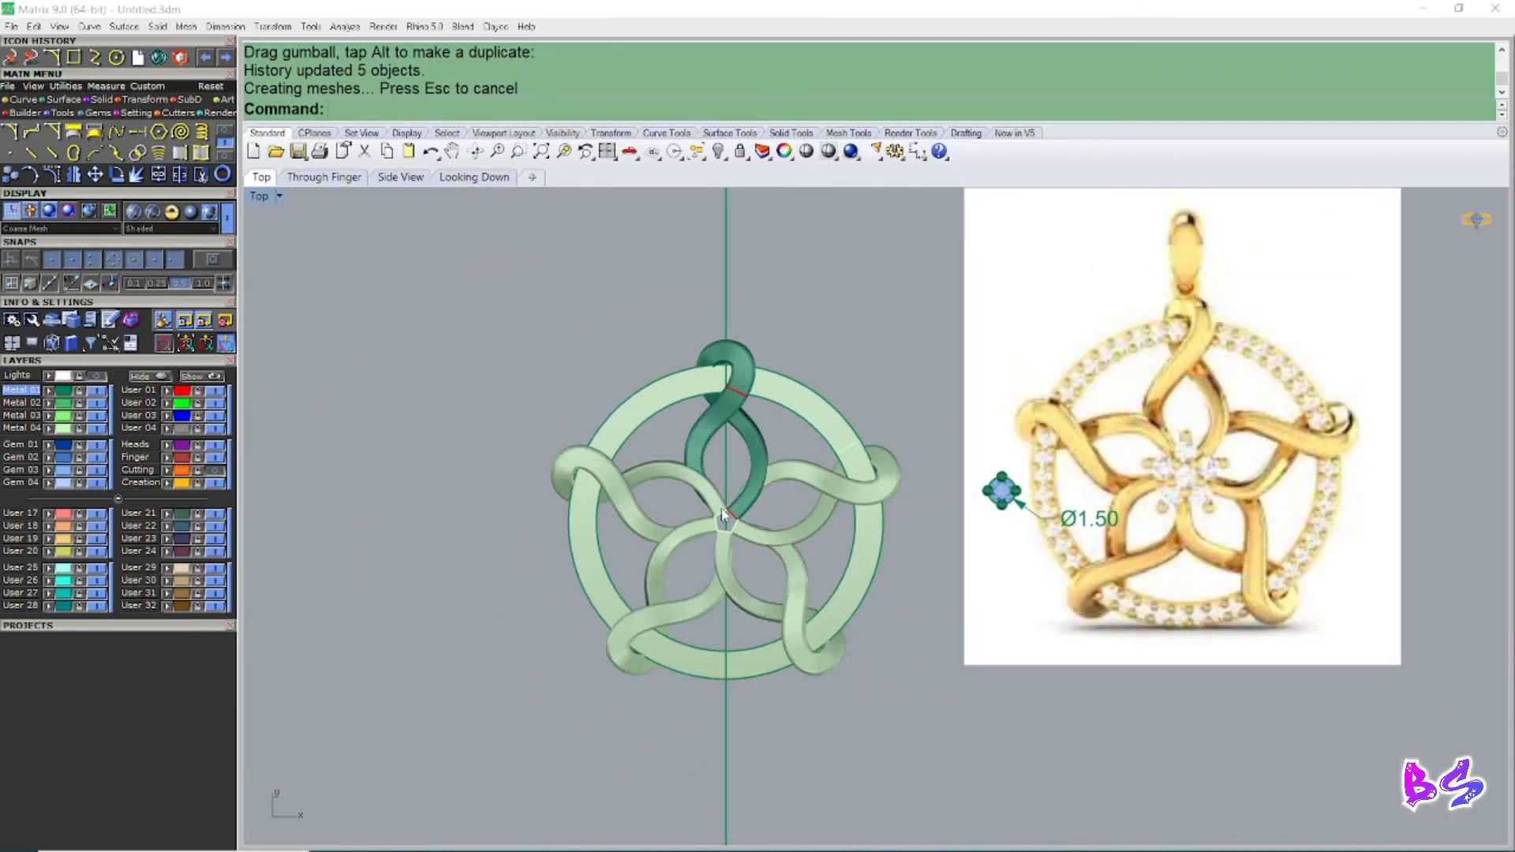
{"action": "scroll", "coordinate": [723, 515], "scroll_direction": "up", "scroll_amount": 3}
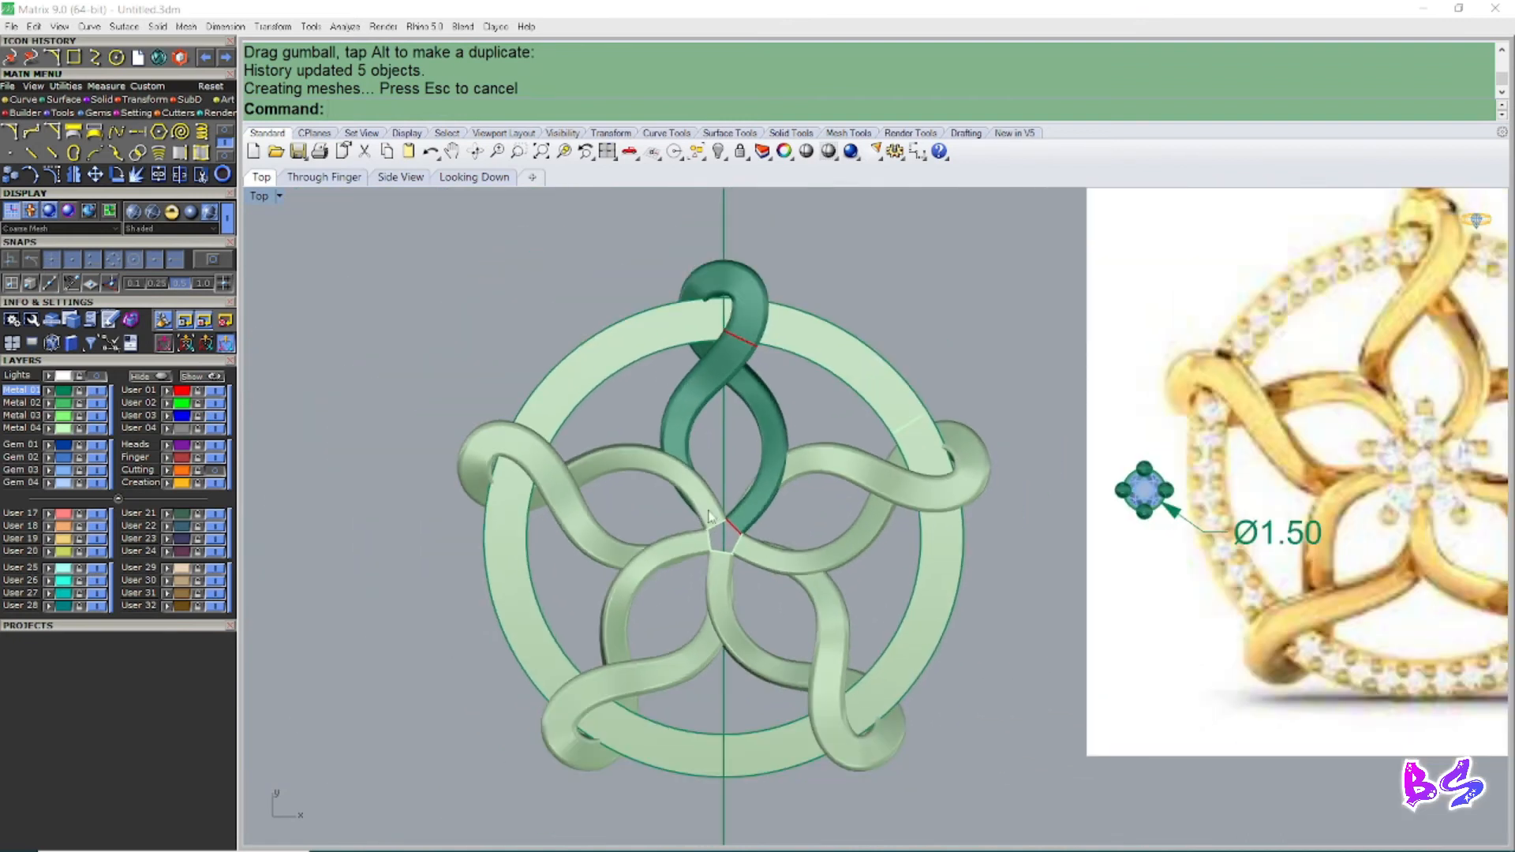
Step: Select the profile curve at the original petal's left inner end and adjust it slightly in the top view
{"action": "right_click_drag", "start_coordinate": [721, 509], "coordinate": [827, 485]}
{"action": "key", "text": "ctrl+F4"}
{"action": "scroll", "coordinate": [763, 509], "scroll_direction": "up", "scroll_amount": 6}
{"action": "scroll", "coordinate": [763, 524], "scroll_direction": "up", "scroll_amount": 3}
{"action": "scroll", "coordinate": [764, 523], "scroll_direction": "up", "scroll_amount": 3}
{"action": "scroll", "coordinate": [826, 484], "scroll_direction": "up", "scroll_amount": 4}
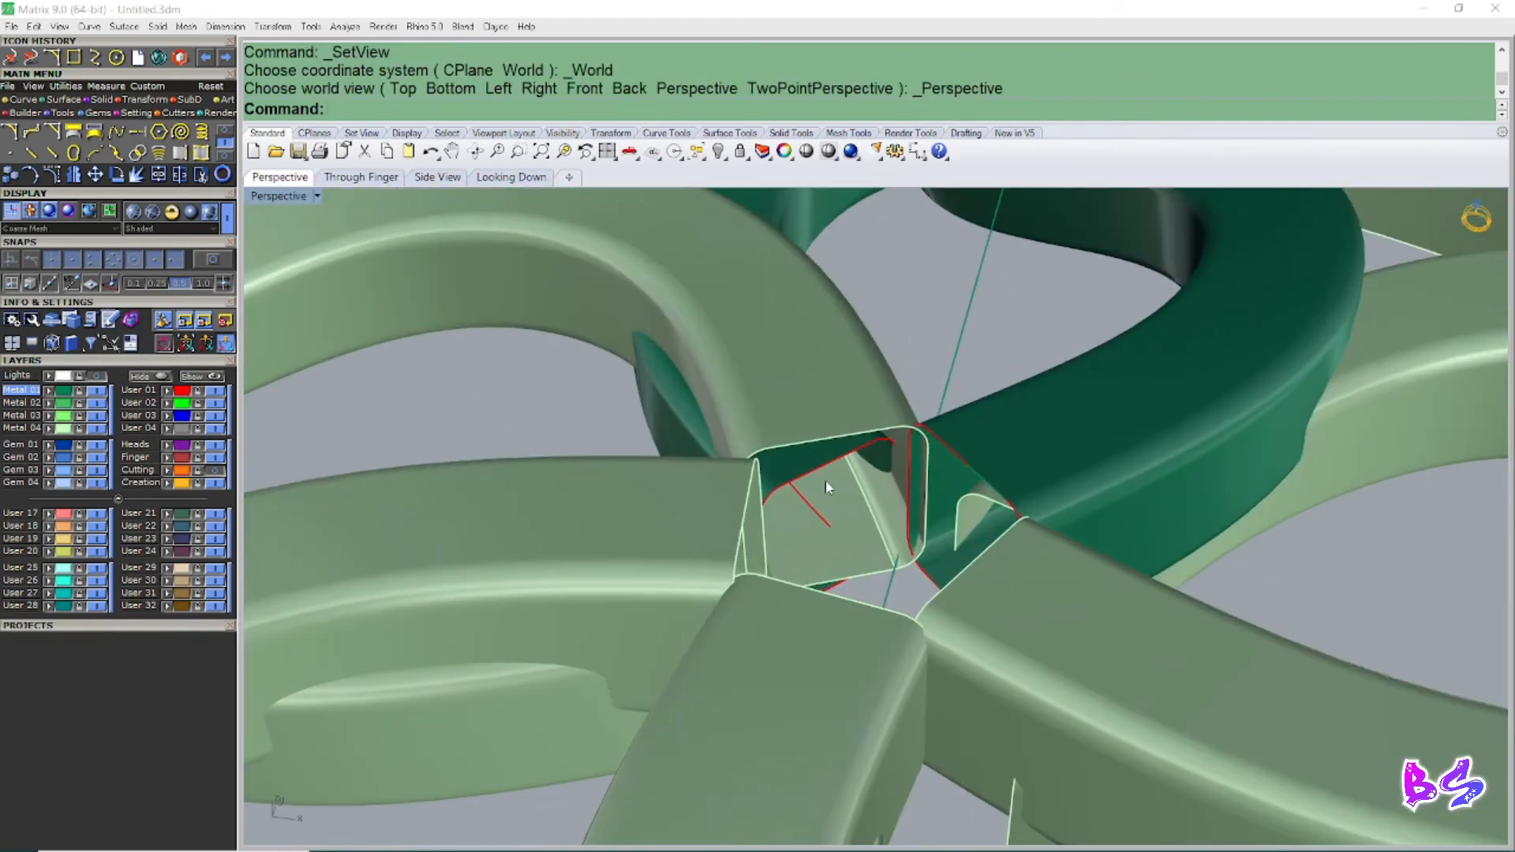
{"action": "left_click", "coordinate": [824, 471]}
{"action": "key", "text": "ctrl+F1"}
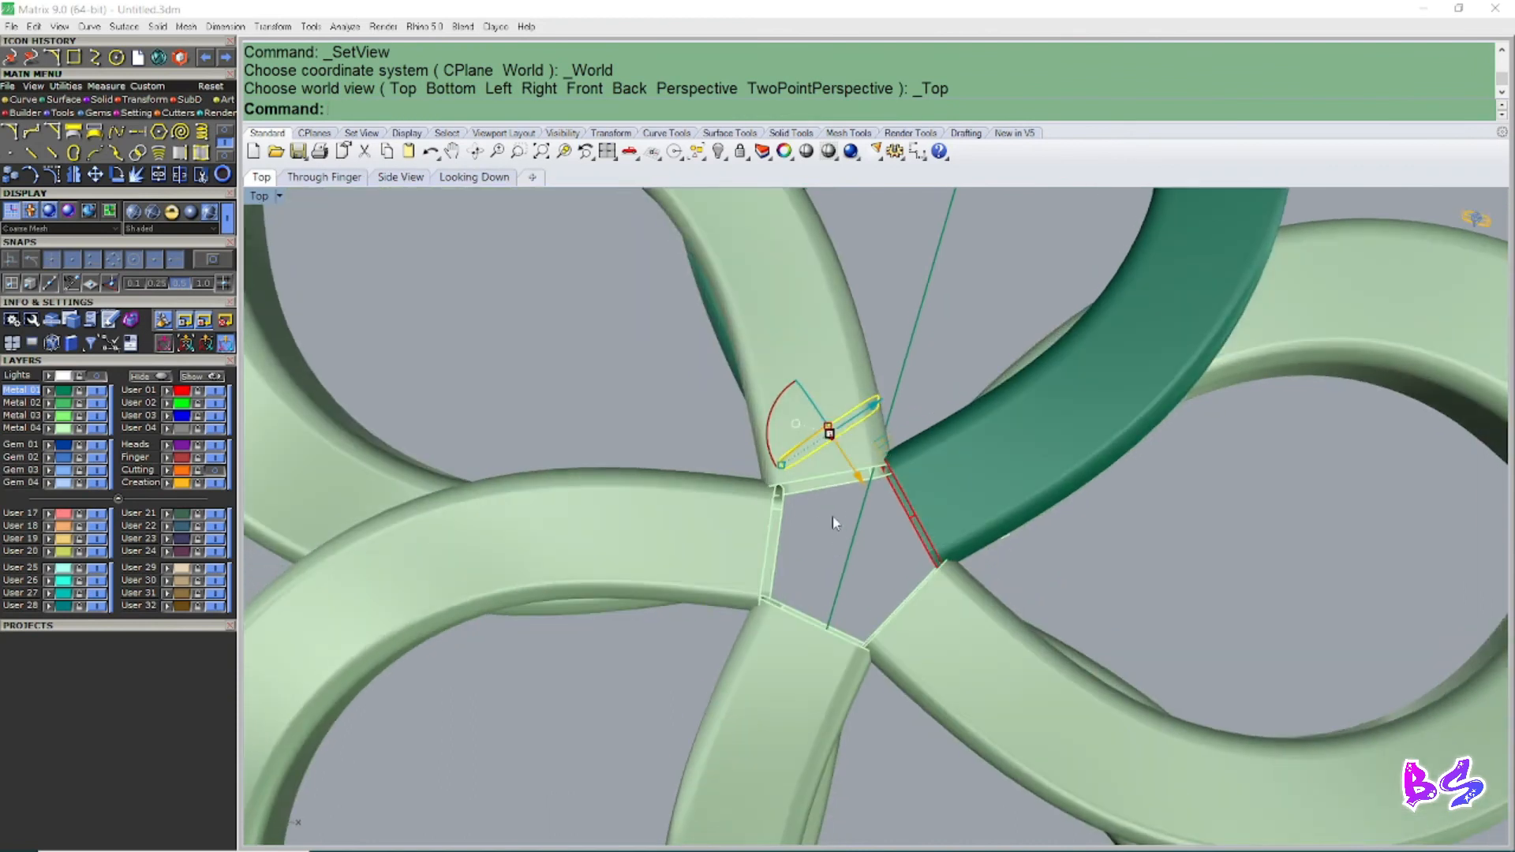
{"action": "scroll", "coordinate": [824, 517], "scroll_direction": "up", "scroll_amount": 5}
{"action": "scroll", "coordinate": [833, 542], "scroll_direction": "up", "scroll_amount": 2}
{"action": "left_click_drag", "start_coordinate": [842, 543], "coordinate": [843, 545]}
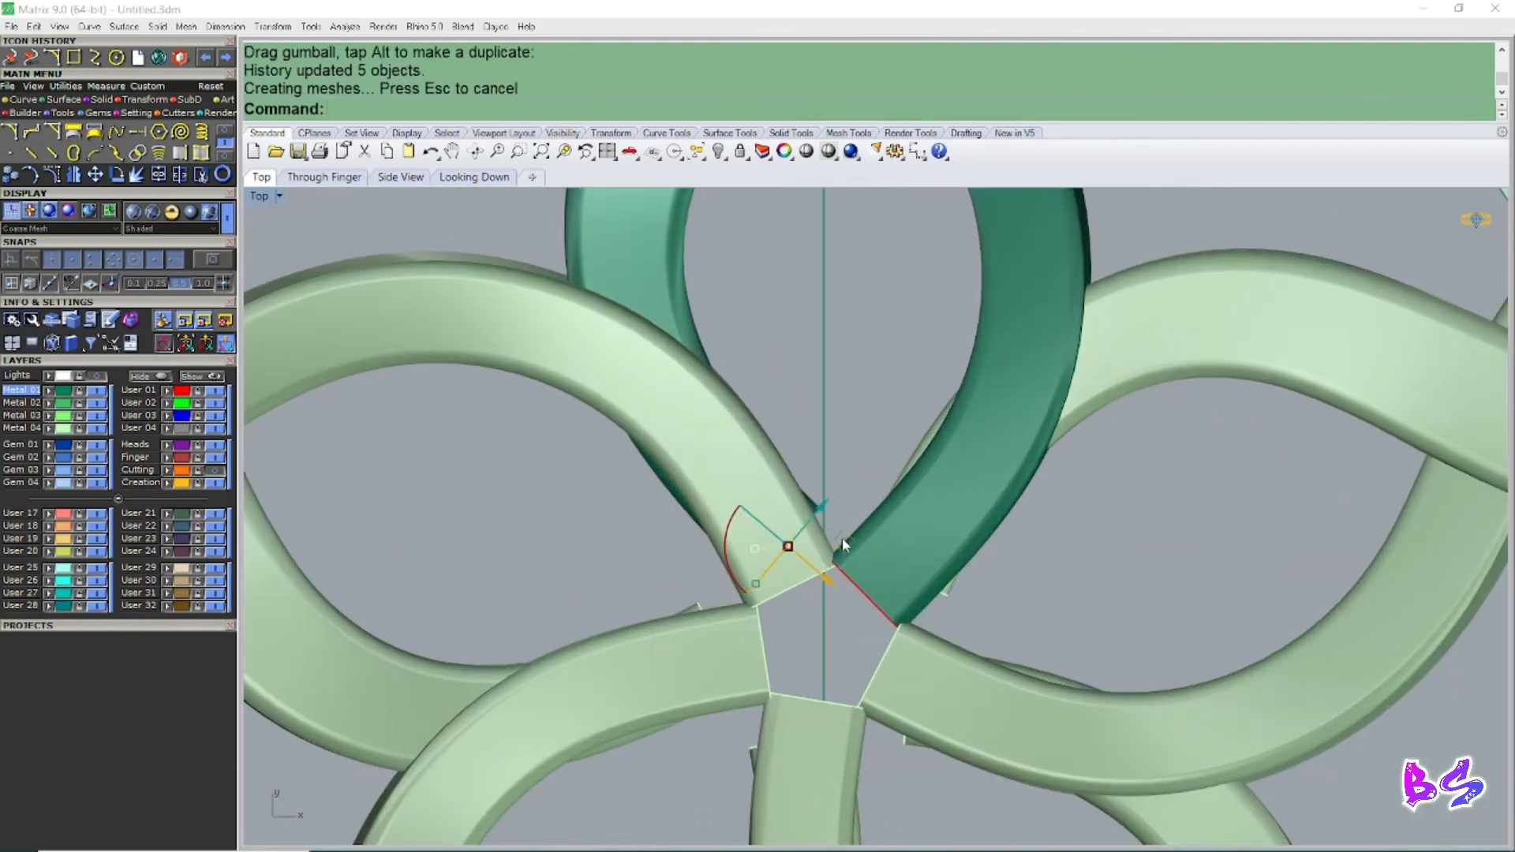
{"action": "key", "text": "ctrl+z"}
{"action": "scroll", "coordinate": [841, 541], "scroll_direction": "up", "scroll_amount": 1}
{"action": "left_click_drag", "start_coordinate": [736, 593], "coordinate": [739, 589]}
{"action": "scroll", "coordinate": [765, 541], "scroll_direction": "down", "scroll_amount": 5}
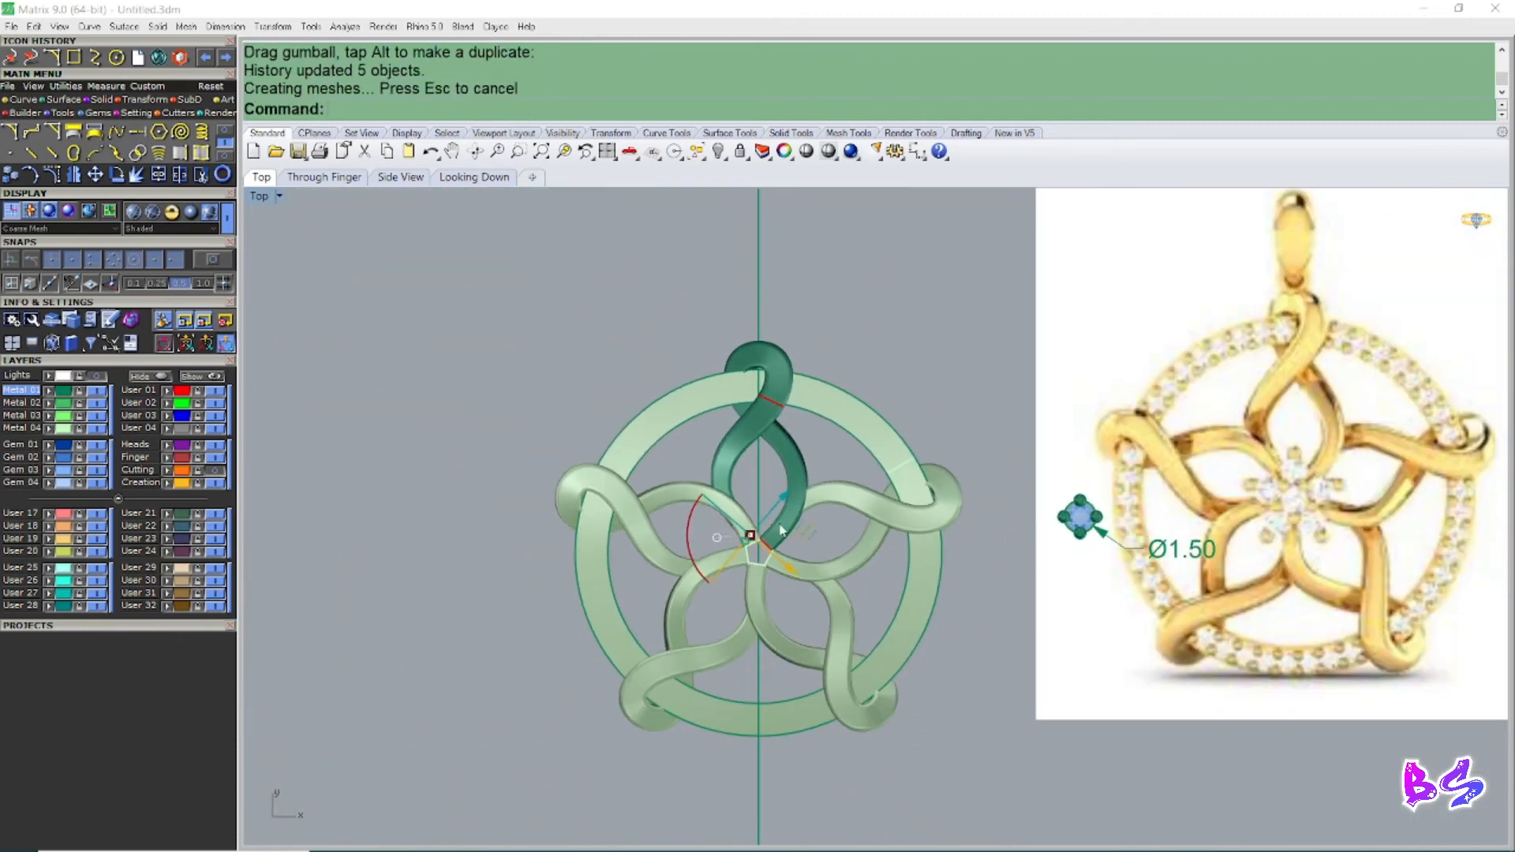
{"action": "scroll", "coordinate": [758, 521], "scroll_direction": "down", "scroll_amount": 5}
Step: Show the hidden objects and raise the central gem and prong cluster slightly above the petals in the perspective view
{"action": "key", "text": "Return"}
{"action": "scroll", "coordinate": [749, 520], "scroll_direction": "up", "scroll_amount": 11}
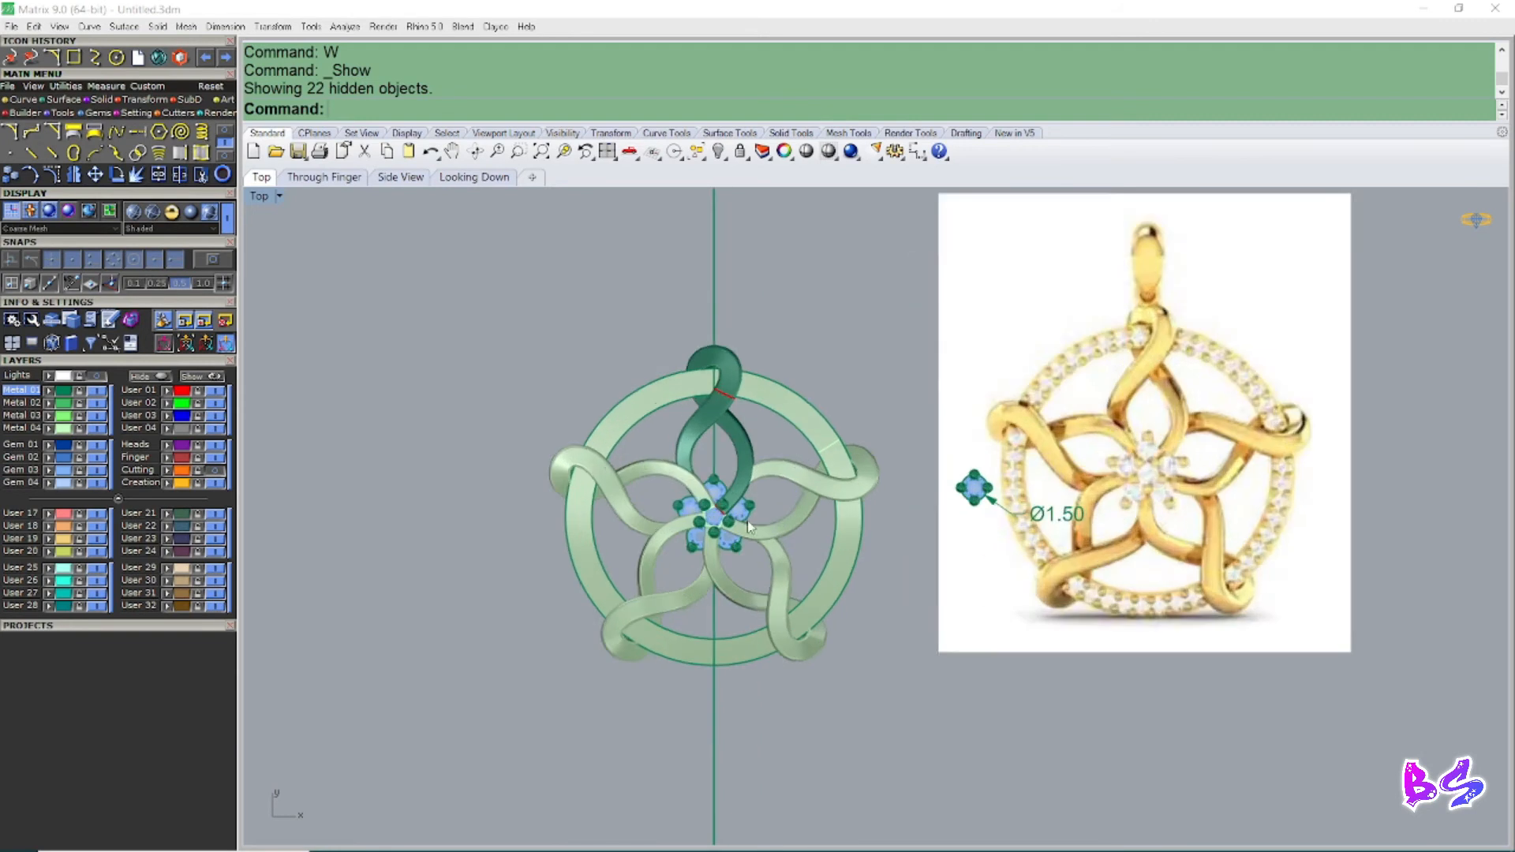
{"action": "key", "text": "F4"}
{"action": "right_click_drag", "start_coordinate": [720, 507], "coordinate": [730, 513]}
{"action": "left_click", "coordinate": [694, 485]}
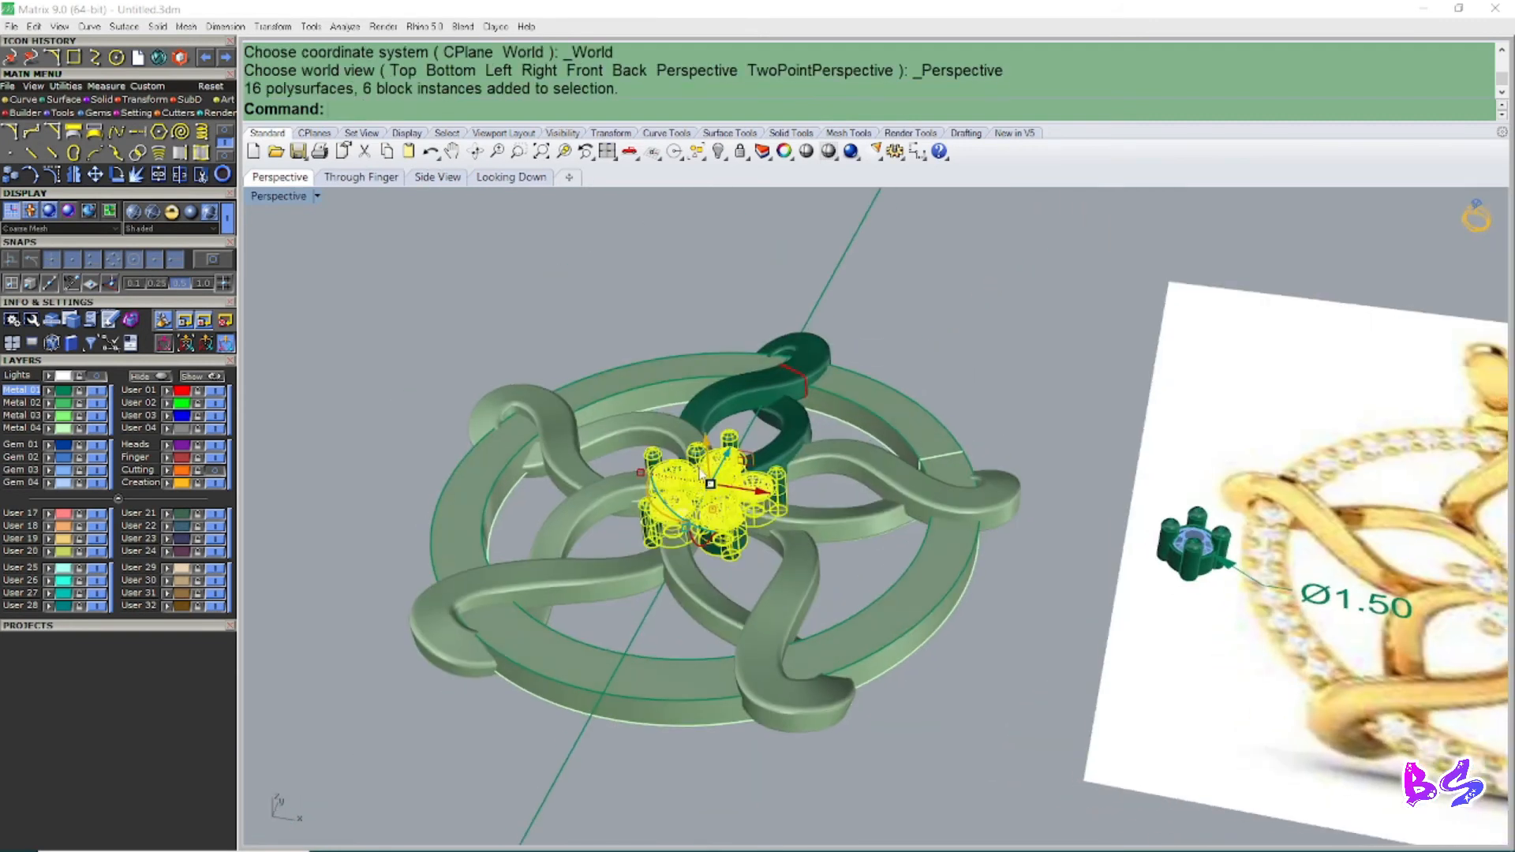
{"action": "scroll", "coordinate": [696, 480], "scroll_direction": "up", "scroll_amount": 2}
{"action": "left_click_drag", "start_coordinate": [705, 456], "coordinate": [716, 431]}
{"action": "left_click", "coordinate": [778, 441]}
Step: Check the raised gem cluster in the perspective and top views, and hide all curves in the model
{"action": "key", "text": "F1"}
{"action": "right_click_drag", "start_coordinate": [781, 519], "coordinate": [697, 455]}
{"action": "key", "text": "F4"}
{"action": "scroll", "coordinate": [831, 513], "scroll_direction": "up", "scroll_amount": 5}
{"action": "key", "text": "F1"}
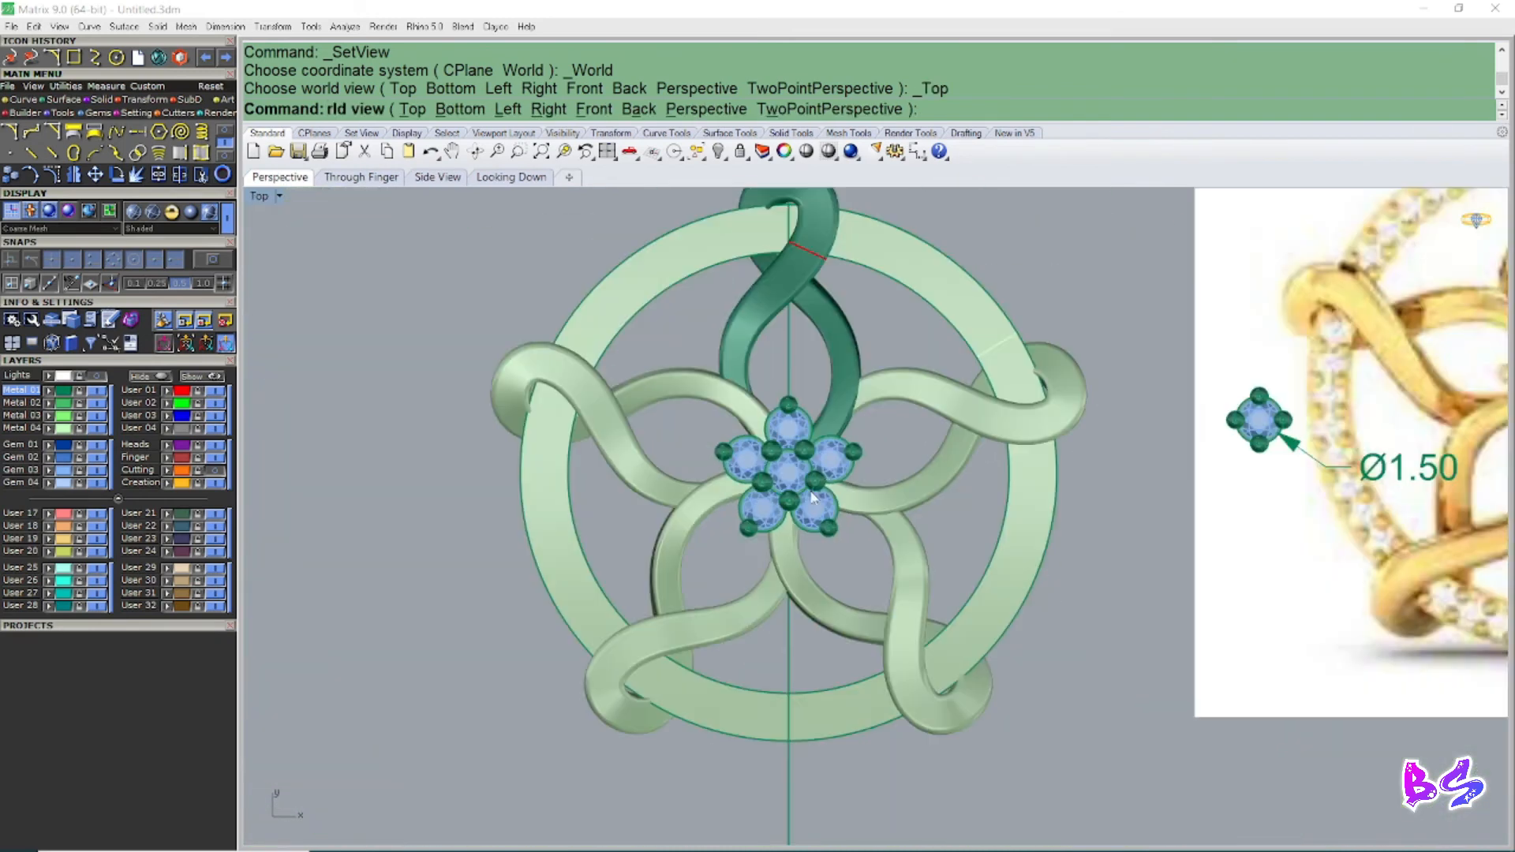
{"action": "scroll", "coordinate": [813, 529], "scroll_direction": "down", "scroll_amount": 6}
{"action": "right_click_drag", "start_coordinate": [818, 502], "coordinate": [773, 505]}
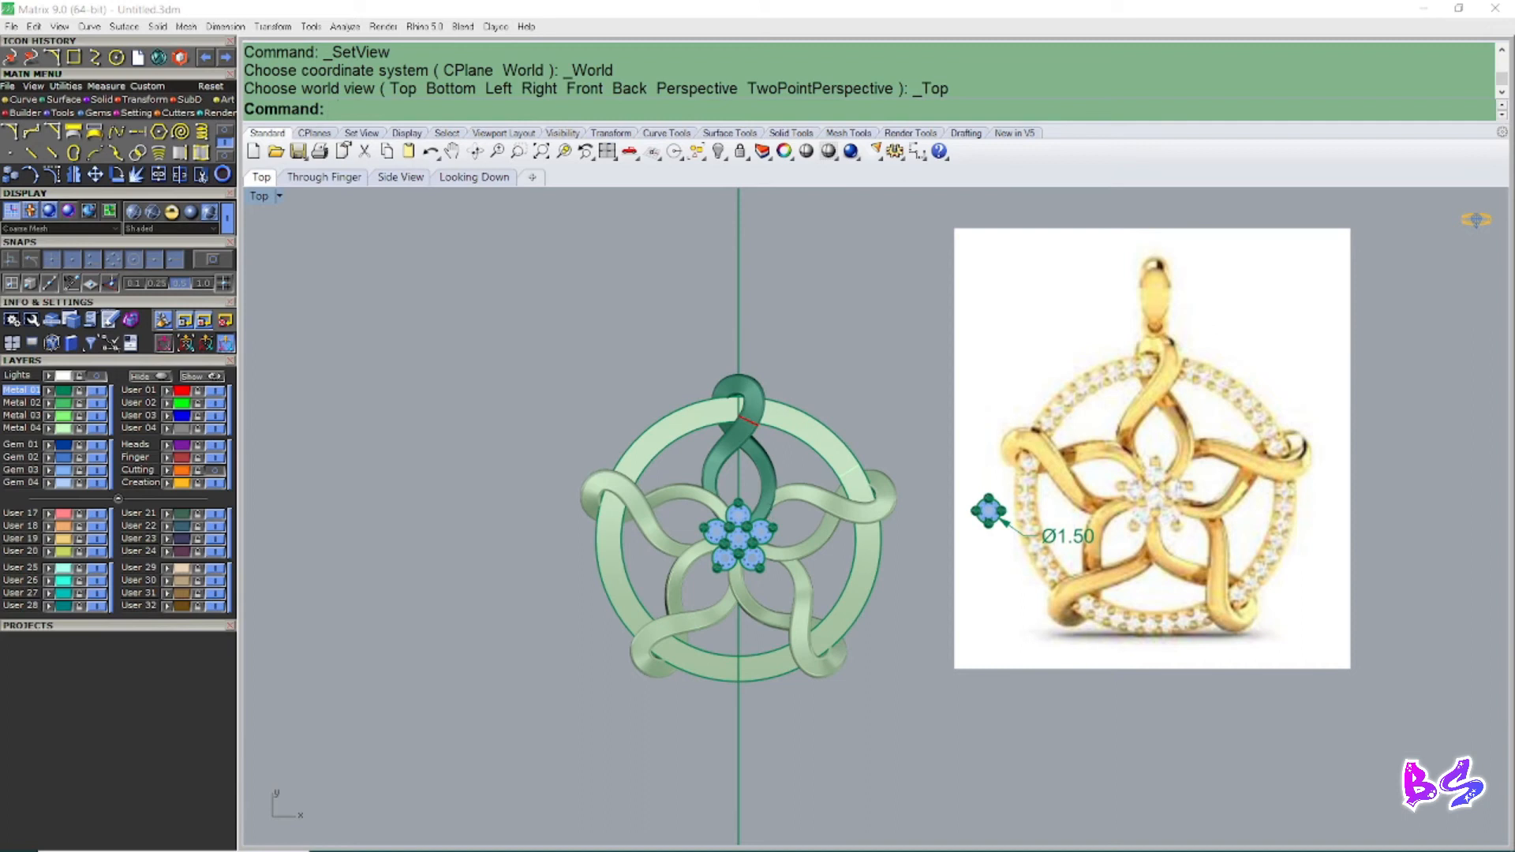
{"action": "type", "text": "SC"}
{"action": "key", "text": "Return"}
{"action": "scroll", "coordinate": [769, 512], "scroll_direction": "down", "scroll_amount": 3}
{"action": "type", "text": "h"}
{"action": "key", "text": "Return"}
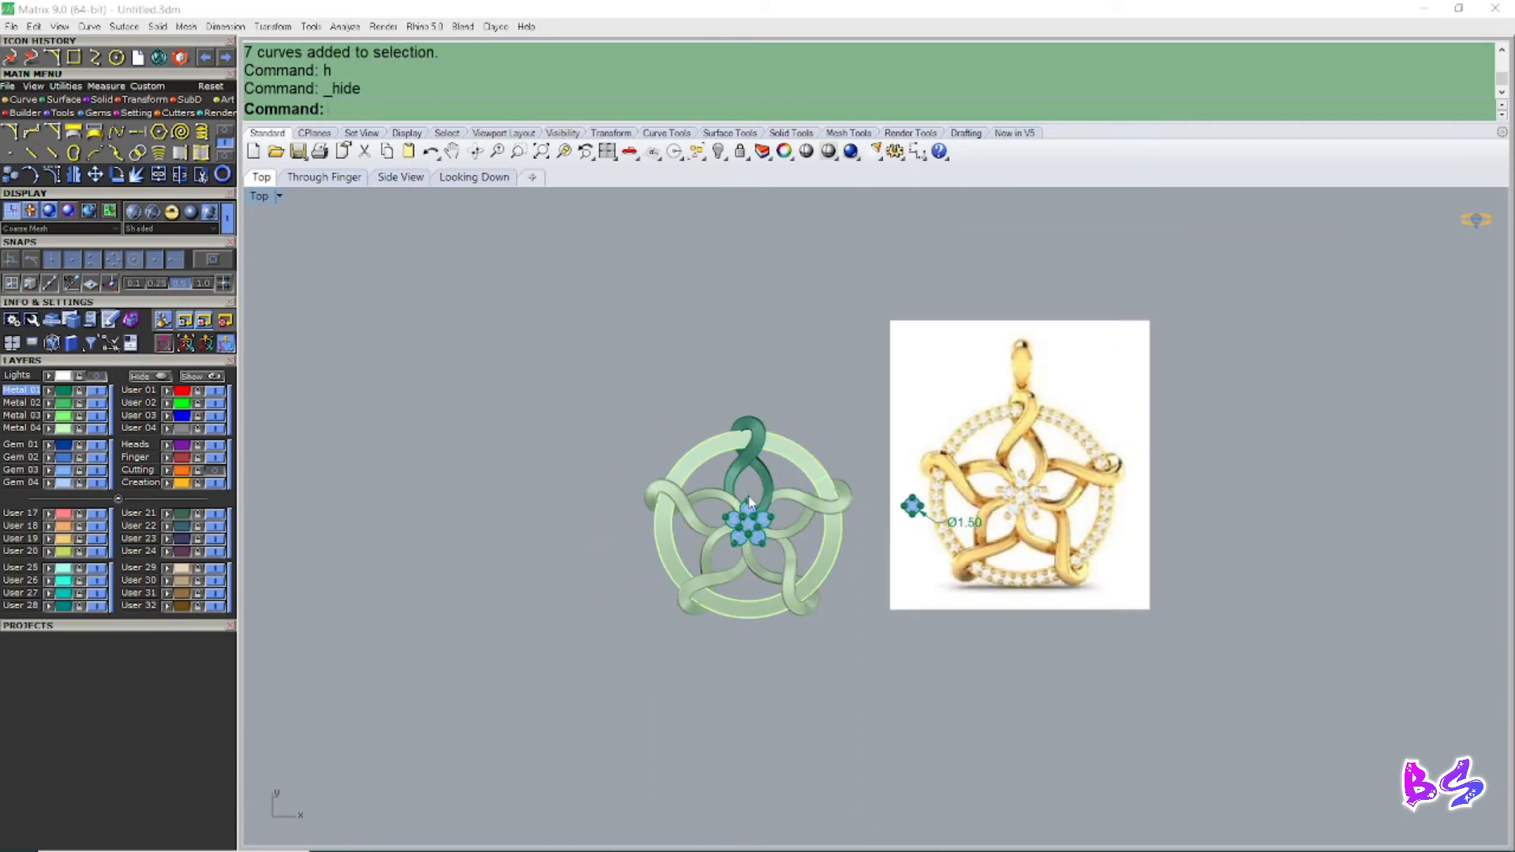
Step: Group the five looped petal surfaces and put them on one common metal layer
{"action": "scroll", "coordinate": [749, 505], "scroll_direction": "up", "scroll_amount": 2}
{"action": "left_click", "coordinate": [692, 605]}
{"action": "left_click", "coordinate": [661, 523], "text": "shift"}
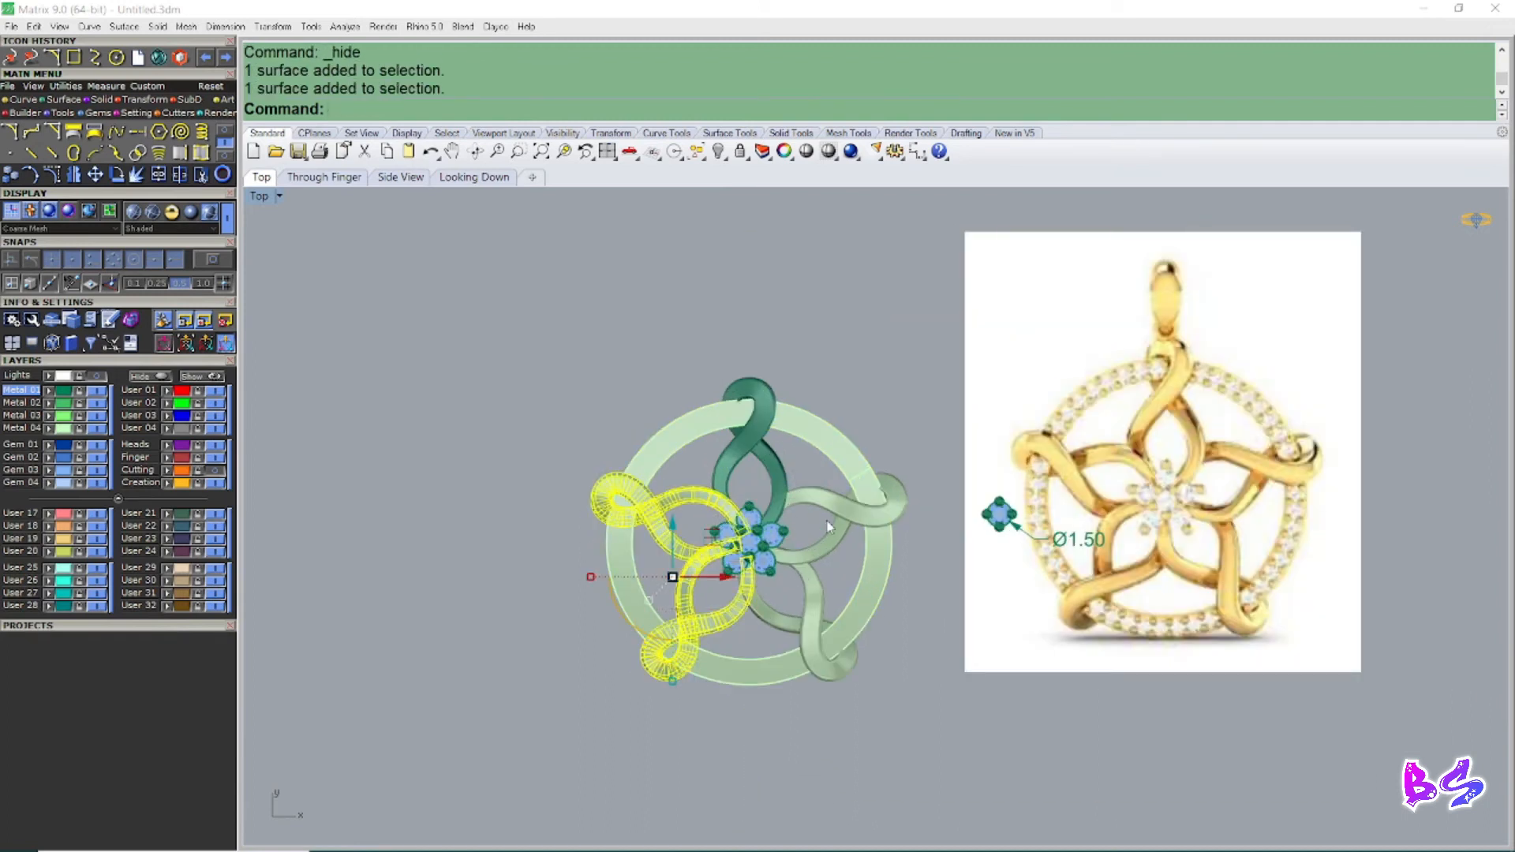
{"action": "left_click", "coordinate": [823, 545], "text": "shift"}
{"action": "left_click", "coordinate": [812, 588], "text": "shift"}
{"action": "left_click", "coordinate": [777, 472], "text": "shift"}
{"action": "type", "text": "g"}
{"action": "key", "text": "Return"}
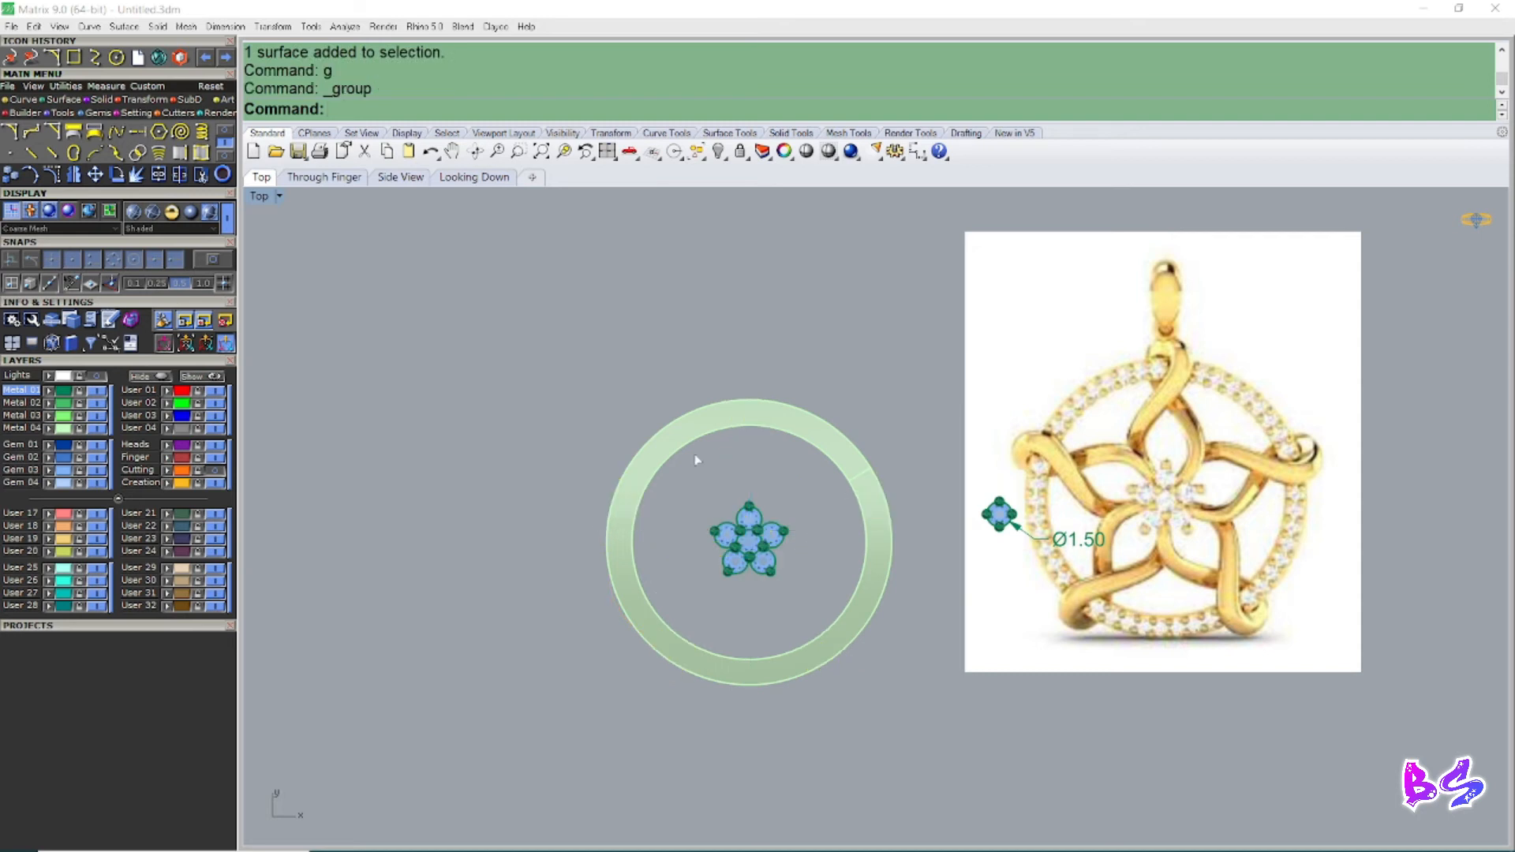
{"action": "key", "text": "Escape"}
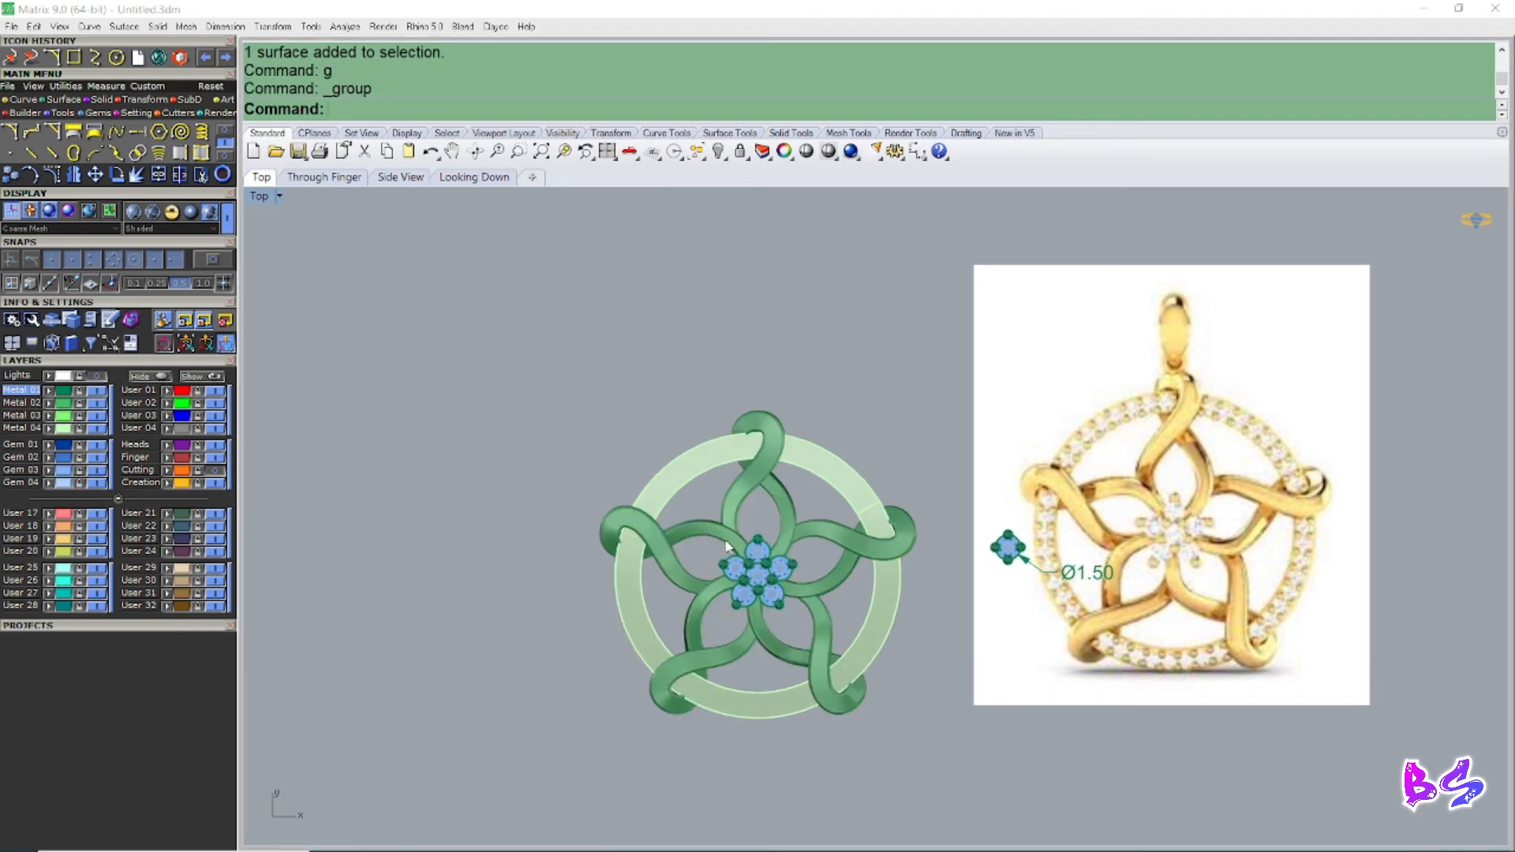
{"action": "scroll", "coordinate": [794, 444], "scroll_direction": "up", "scroll_amount": 2}
{"action": "left_click", "coordinate": [793, 440]}
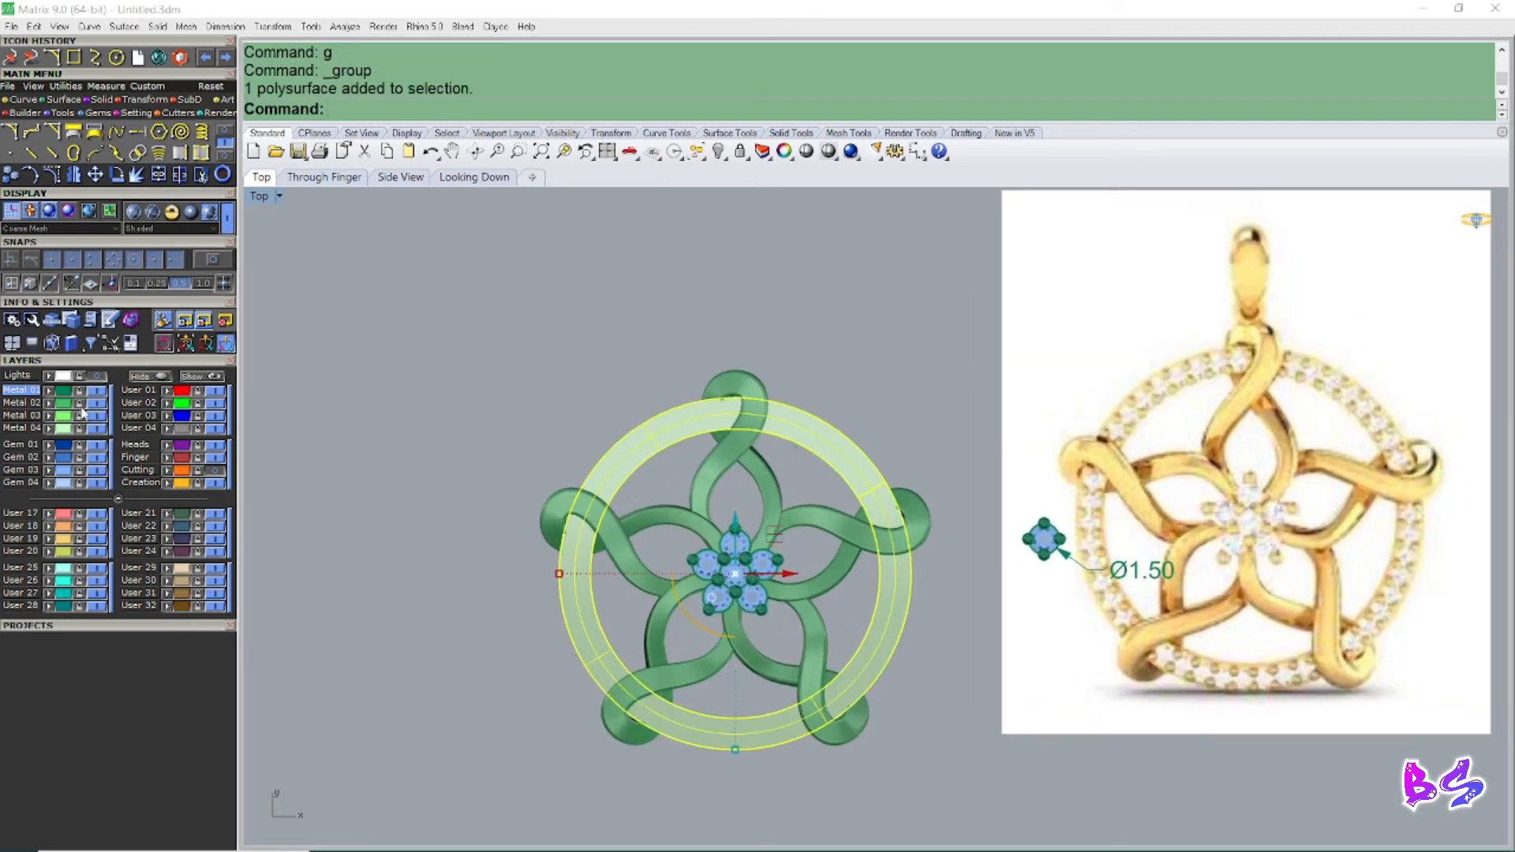
{"action": "left_click", "coordinate": [813, 464]}
{"action": "right_click_drag", "start_coordinate": [826, 462], "coordinate": [819, 483]}
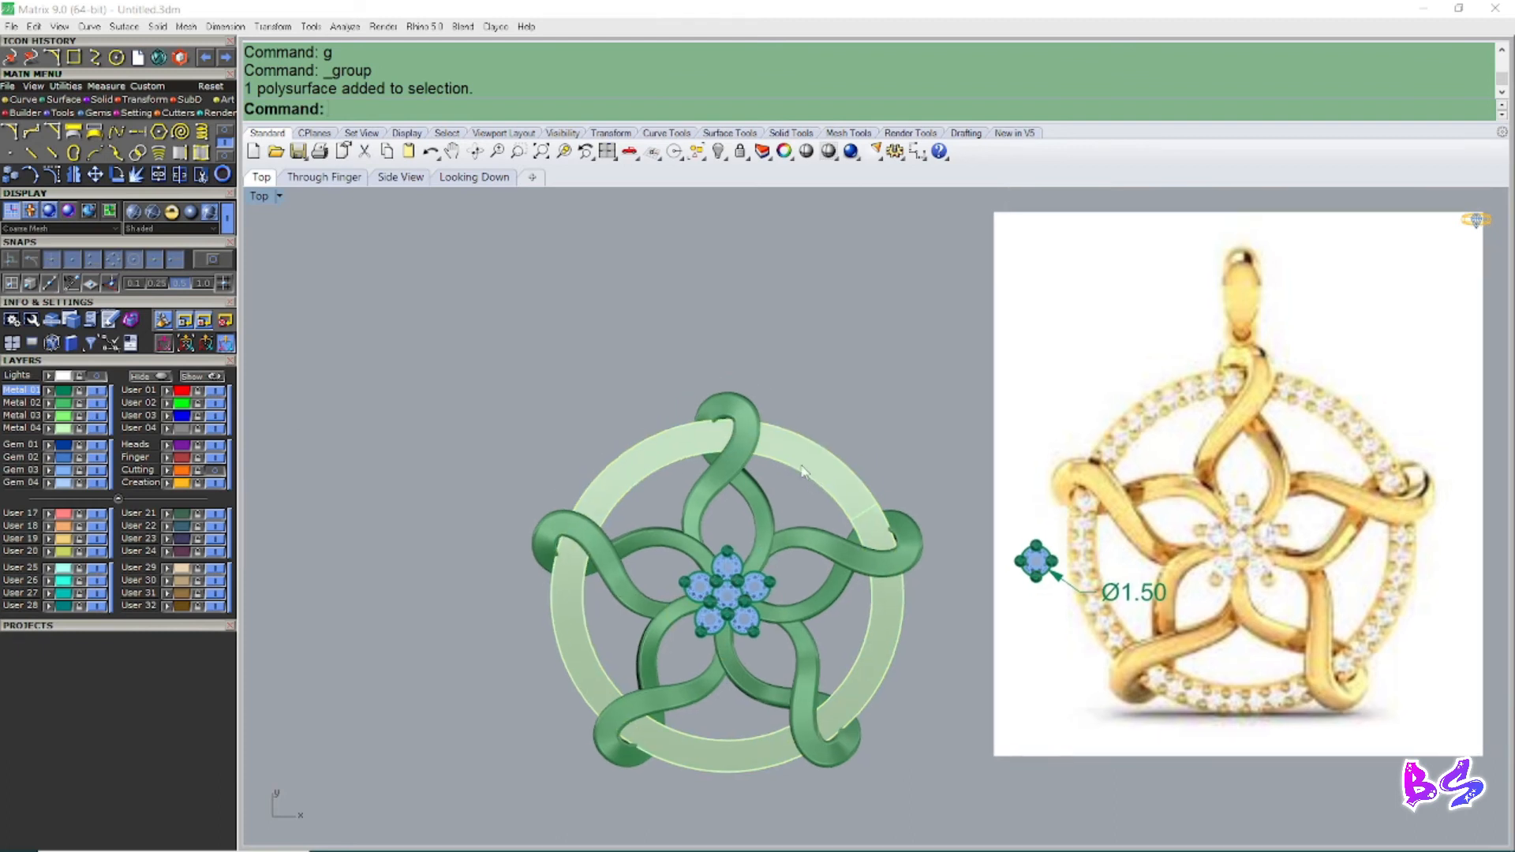
Step: Create a mean curve between the outer and inner edges of the flat ring
{"action": "type", "text": "mm"}
{"action": "key", "text": "Return"}
{"action": "scroll", "coordinate": [805, 478], "scroll_direction": "up", "scroll_amount": 2}
{"action": "left_click", "coordinate": [810, 485]}
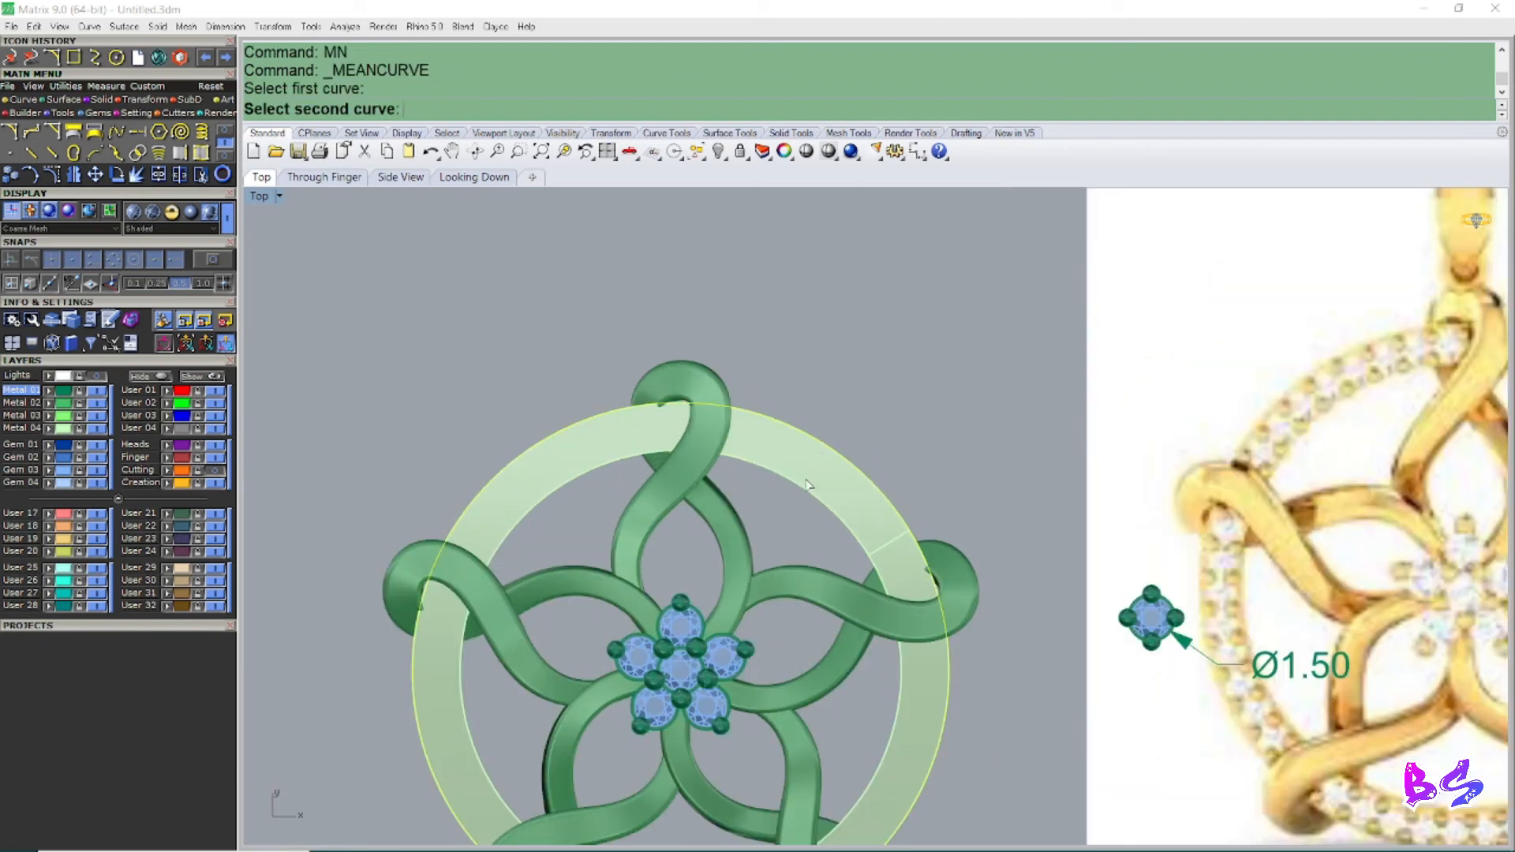
{"action": "left_click", "coordinate": [809, 467]}
{"action": "scroll", "coordinate": [809, 468], "scroll_direction": "down", "scroll_amount": 3}
{"action": "key", "text": "Return"}
{"action": "left_click", "coordinate": [814, 430]}
{"action": "right_click_drag", "start_coordinate": [812, 429], "coordinate": [801, 457]}
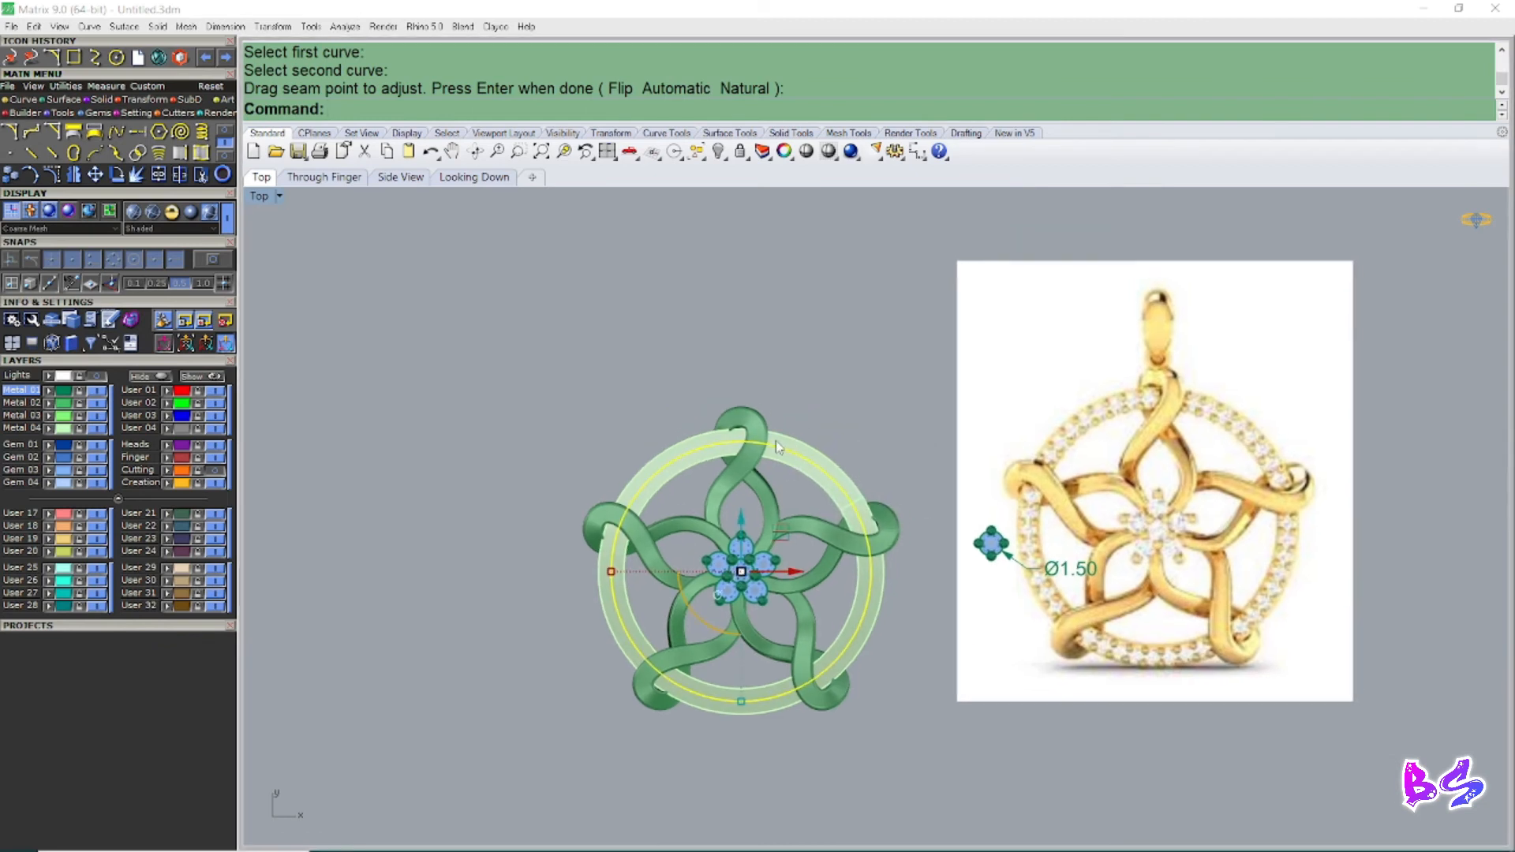
{"action": "key", "text": "F6"}
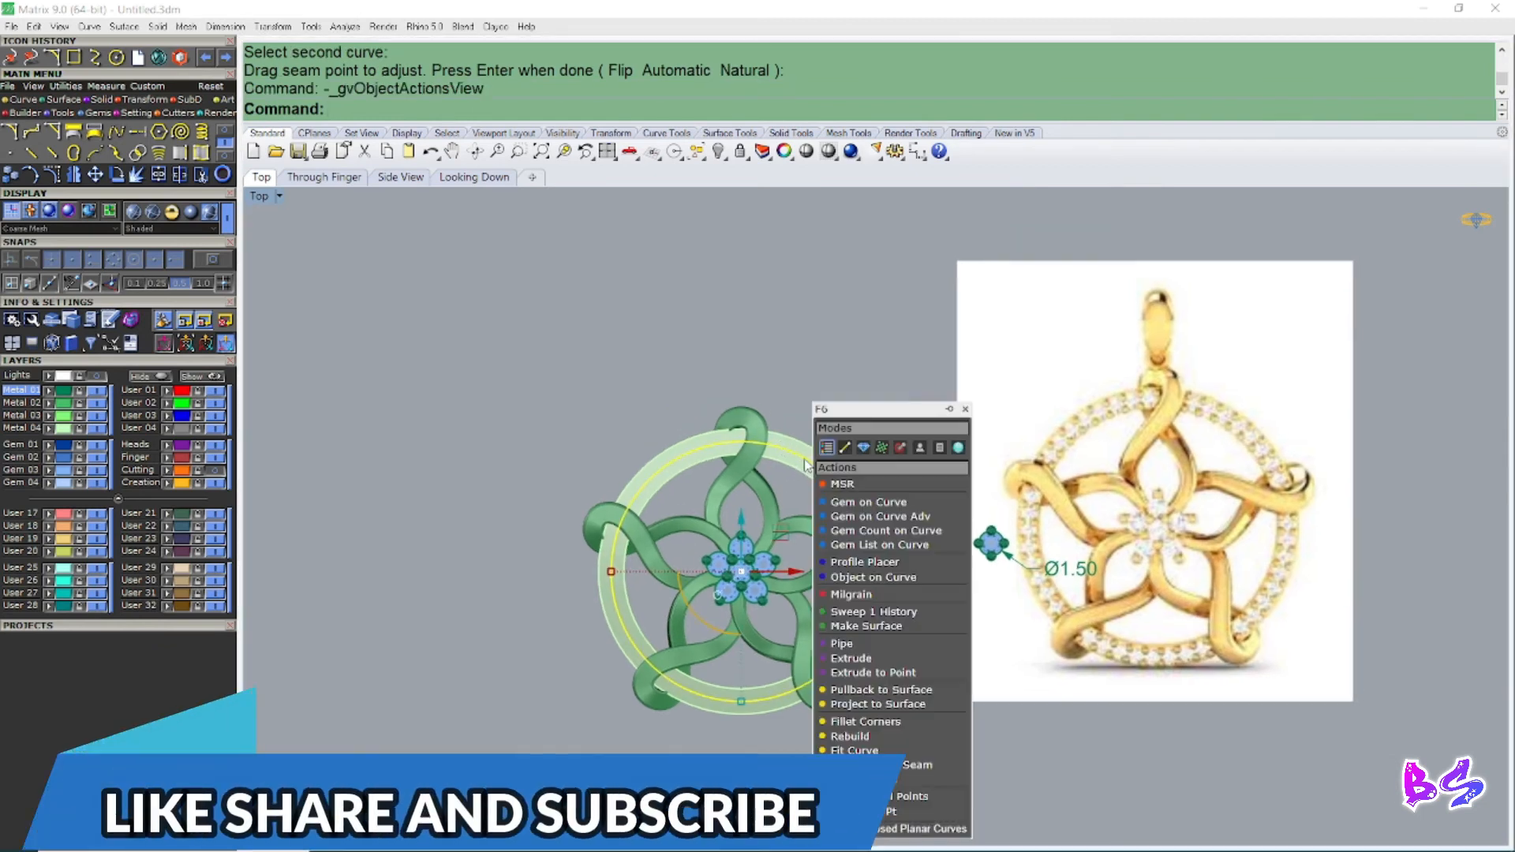
{"action": "left_click", "coordinate": [874, 518]}
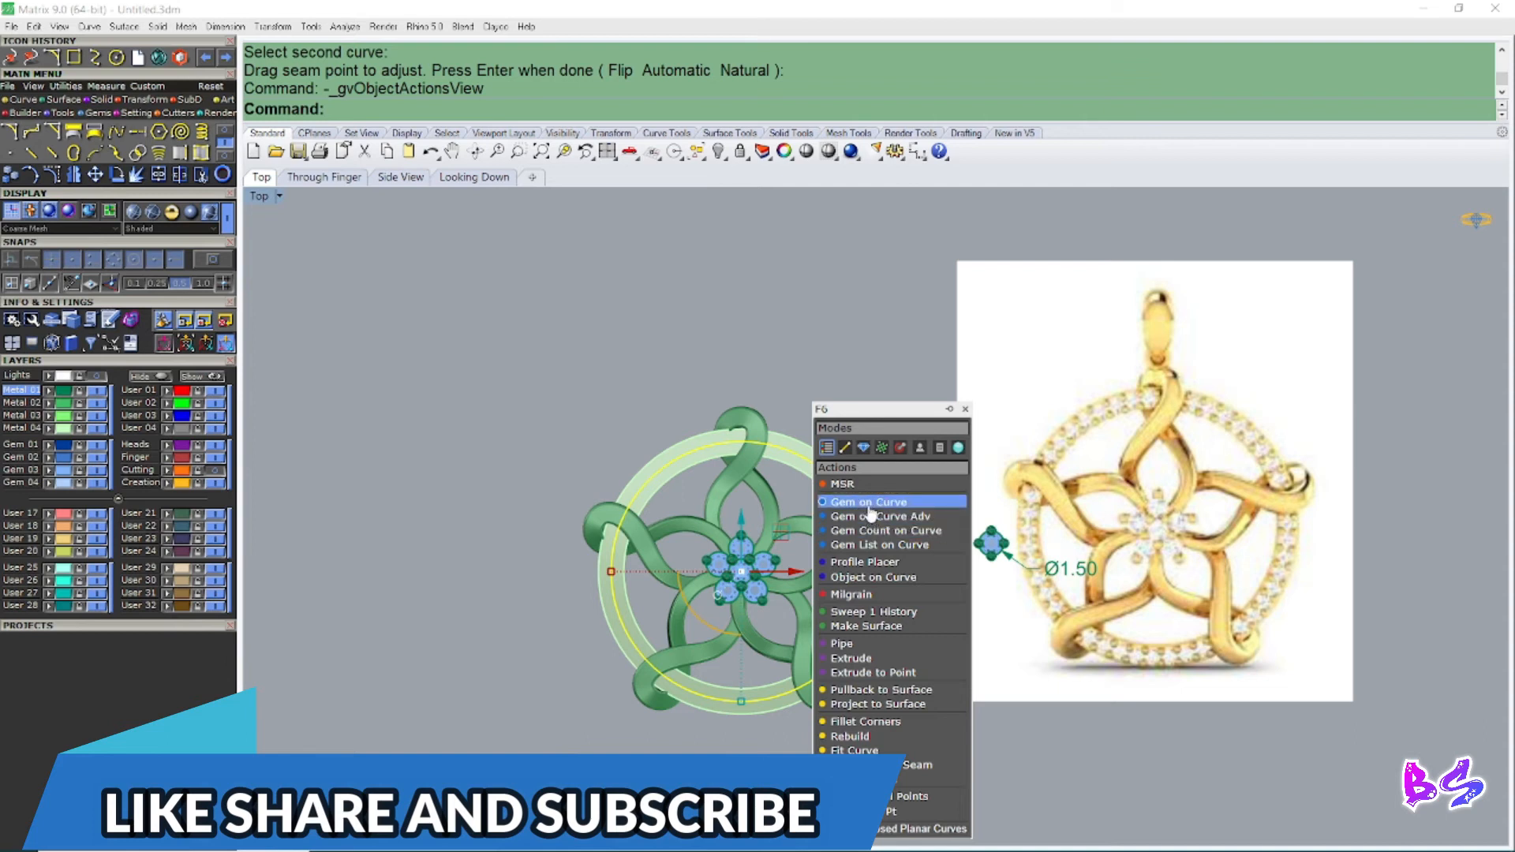
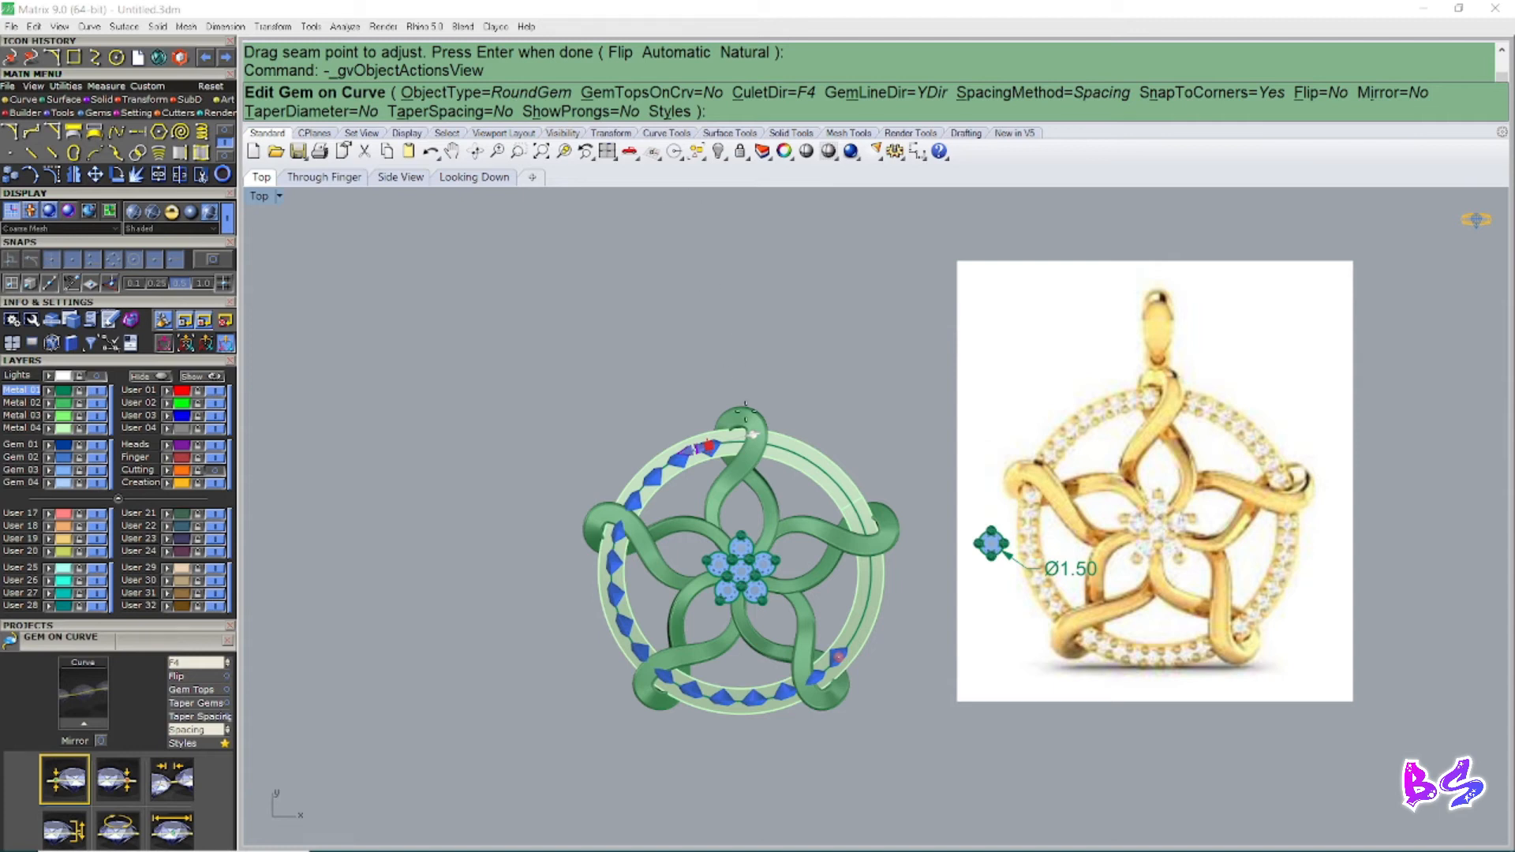
{"action": "key", "text": "Return"}
Step: Start Gem on Surface on the ring and use its middle curve as the placement guide
{"action": "scroll", "coordinate": [678, 510], "scroll_direction": "up", "scroll_amount": 5}
{"action": "left_click", "coordinate": [629, 448]}
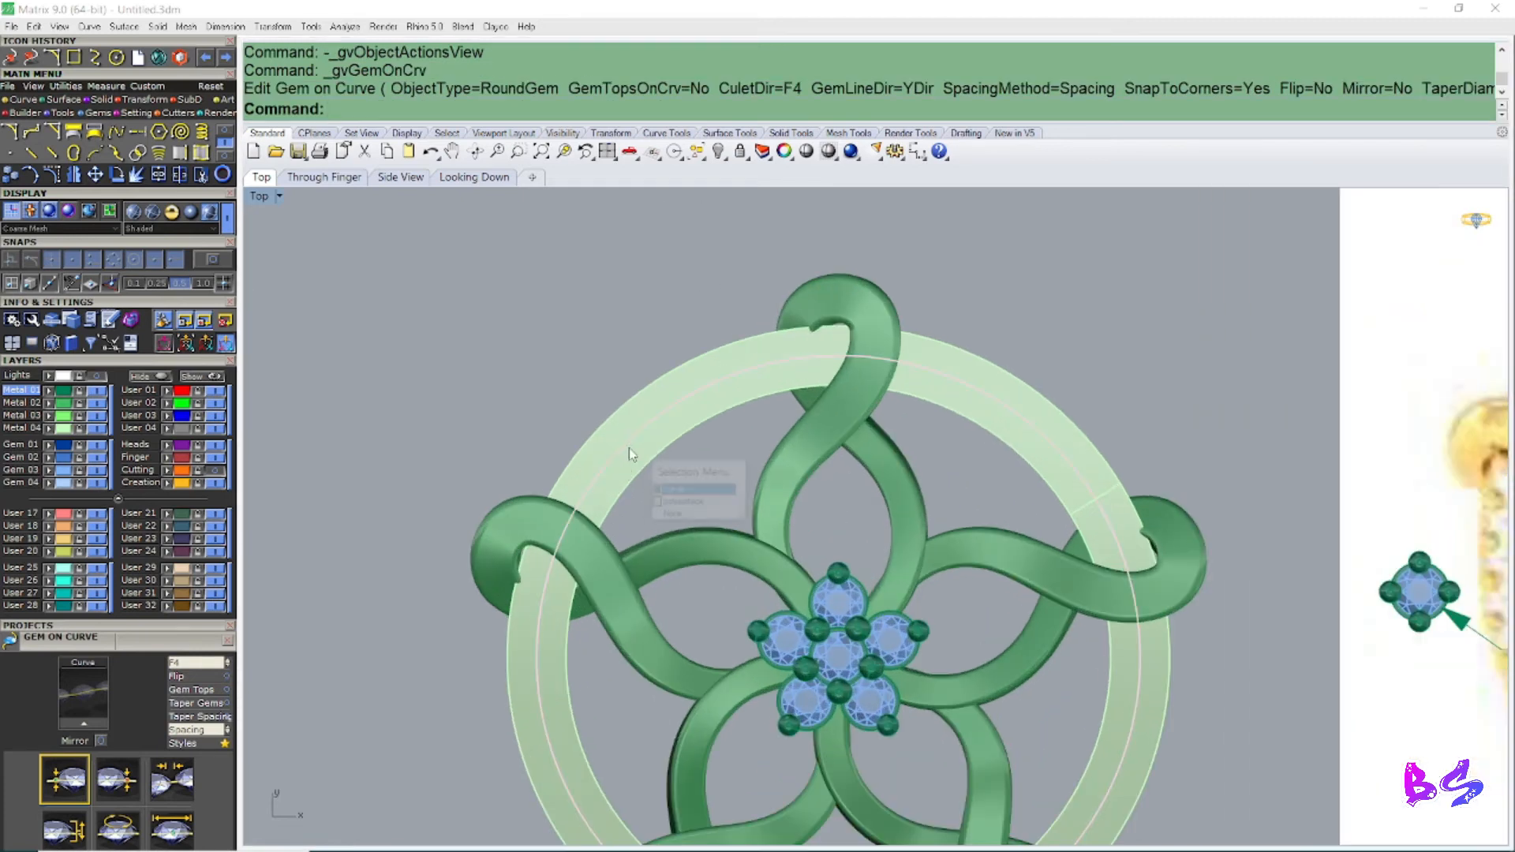
{"action": "left_click", "coordinate": [684, 502]}
{"action": "key", "text": "F6"}
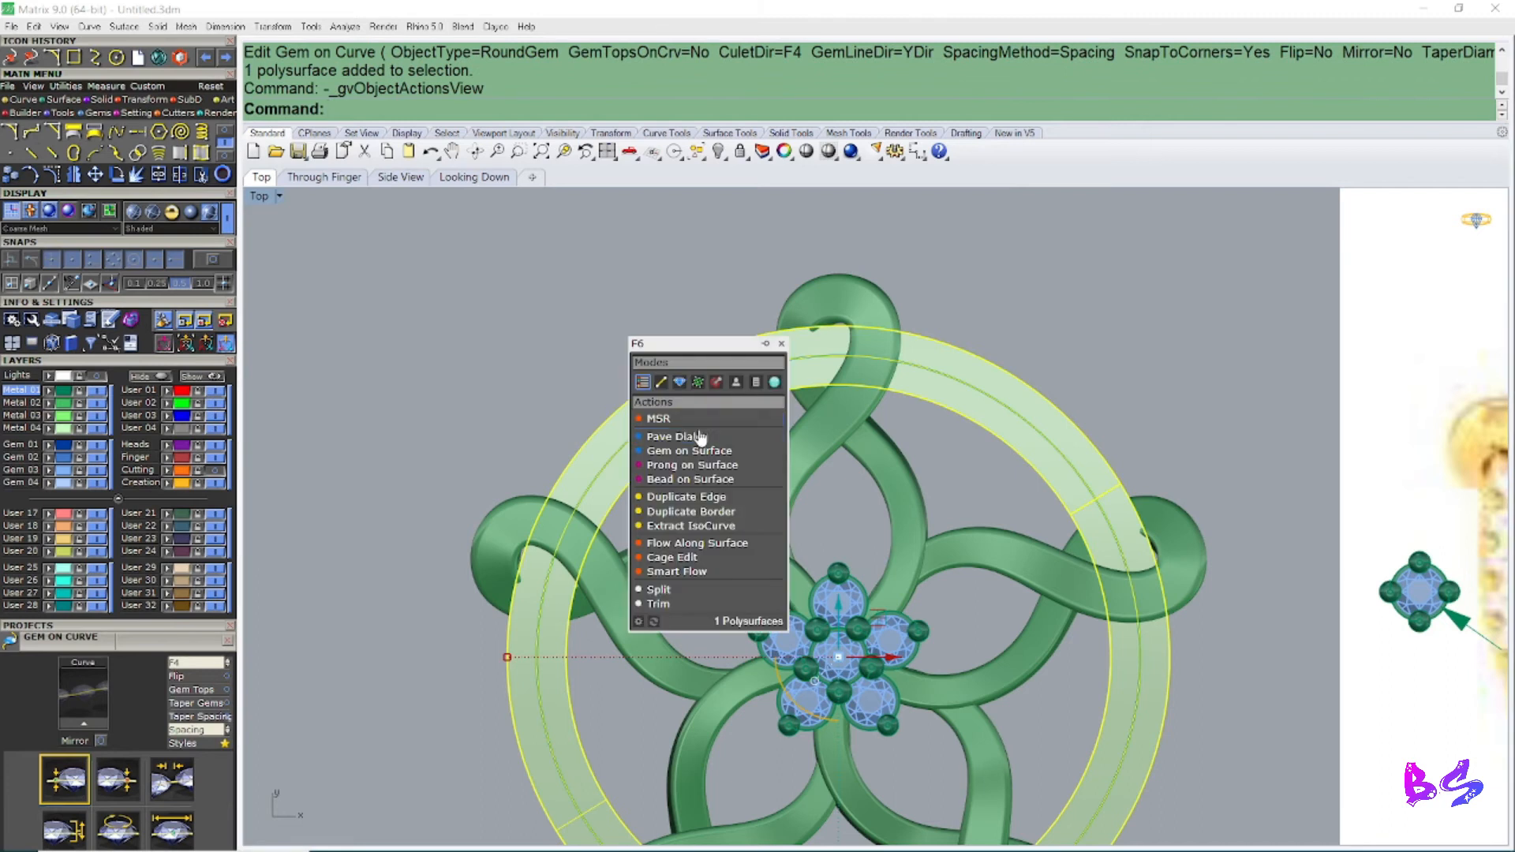
{"action": "left_click", "coordinate": [689, 451]}
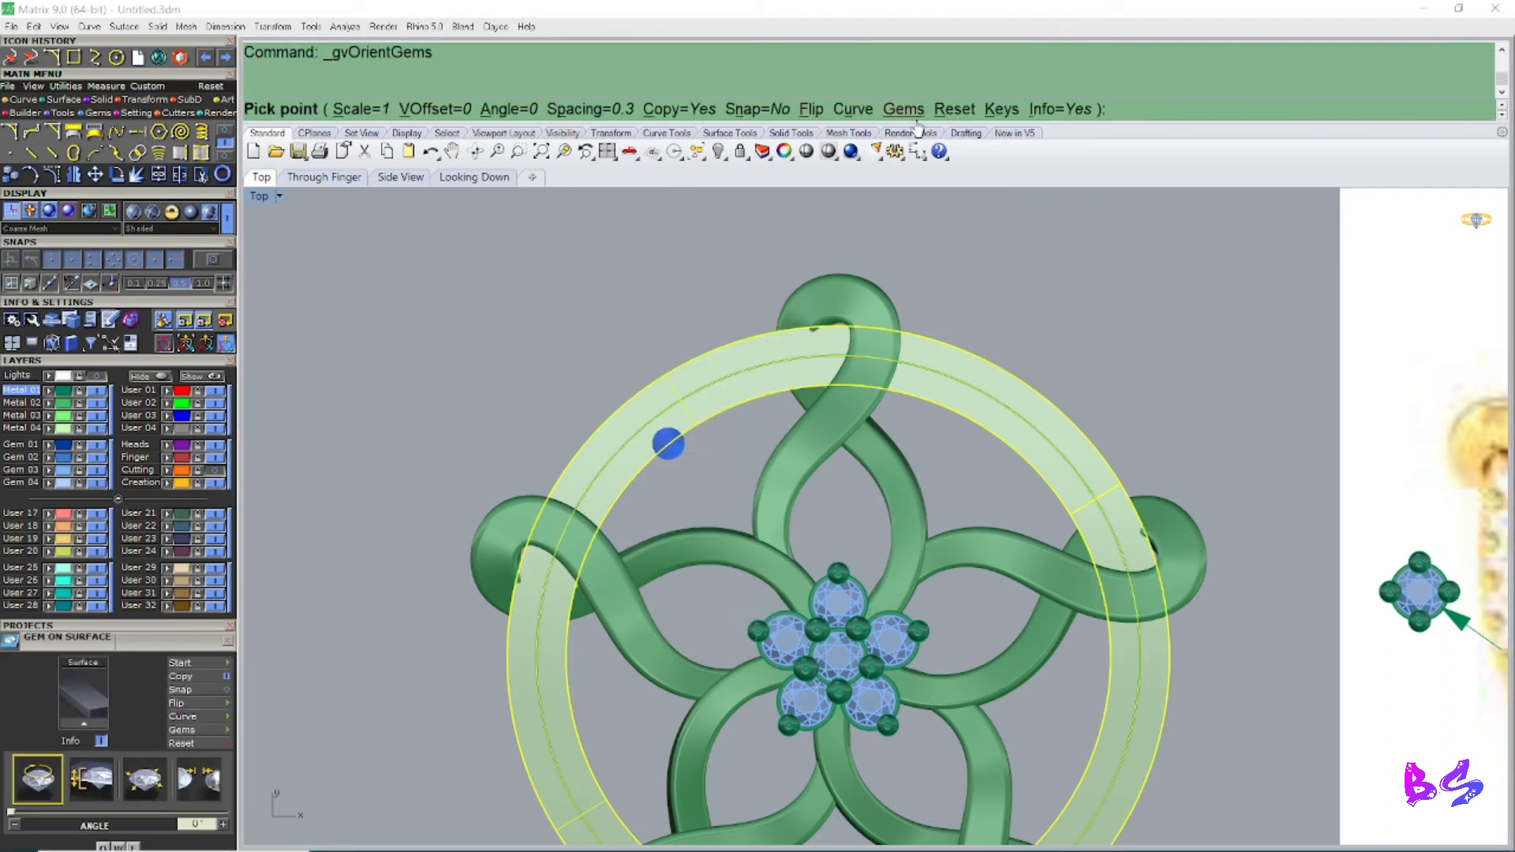
{"action": "left_click", "coordinate": [864, 116]}
{"action": "left_click", "coordinate": [680, 405]}
Step: Scale the round gem to 1.5 mm and place the first one on the ring beside the upper-left petal
{"action": "scroll", "coordinate": [626, 447], "scroll_direction": "up", "scroll_amount": 3}
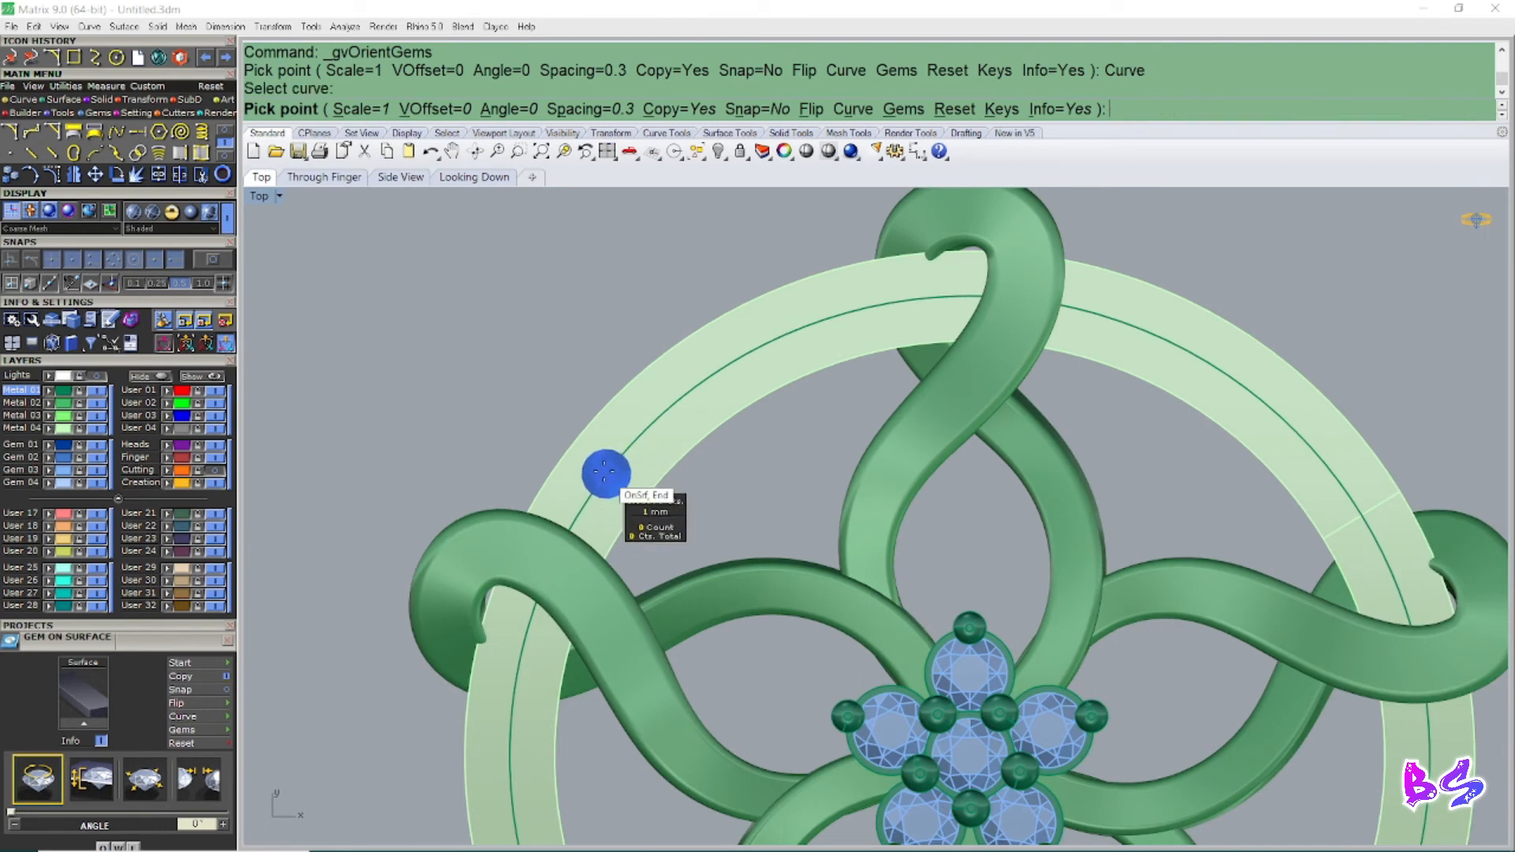
{"action": "scroll", "coordinate": [604, 472], "scroll_direction": "up", "scroll_amount": 6, "text": "ctrl"}
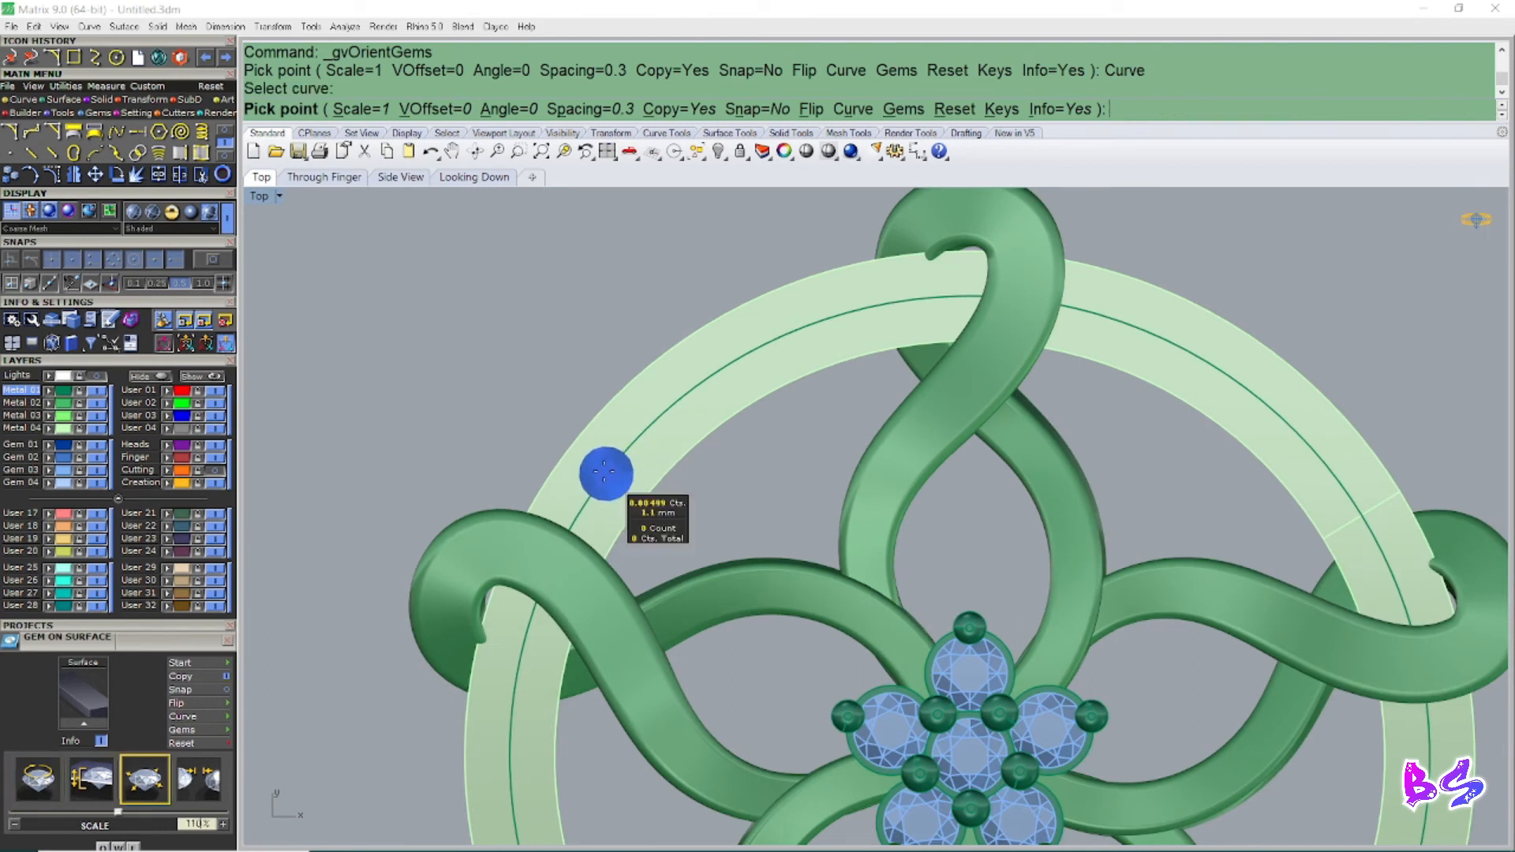
{"action": "scroll", "coordinate": [604, 472], "scroll_direction": "down", "scroll_amount": 1, "text": "ctrl"}
{"action": "scroll", "coordinate": [598, 477], "scroll_direction": "up", "scroll_amount": 2}
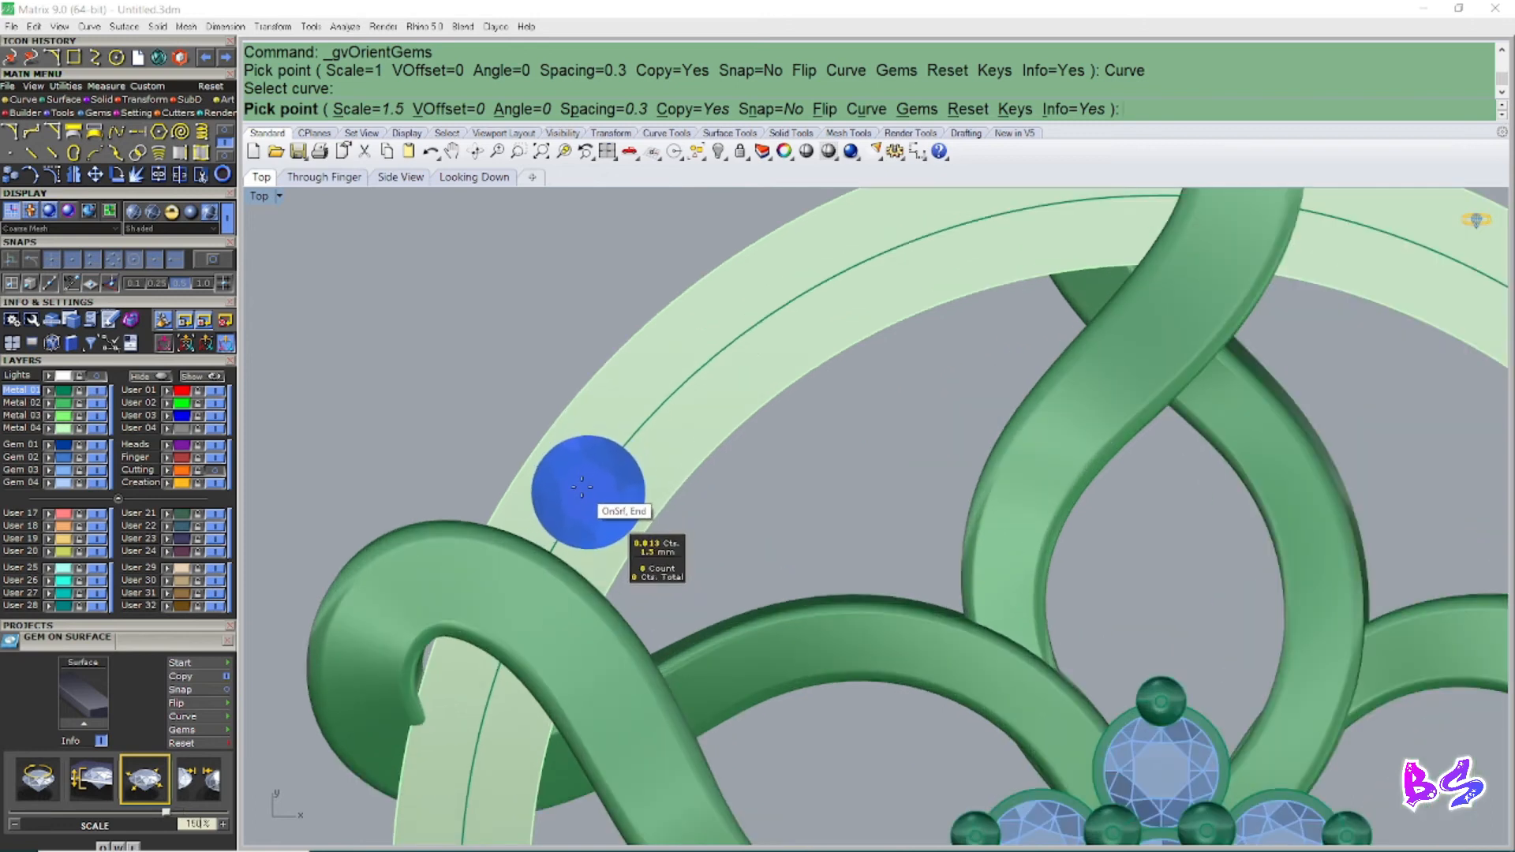
{"action": "left_click", "coordinate": [581, 488]}
Step: Set the ideal stone spacing to 0.15 and turn Snap on for the gem placement
{"action": "left_click", "coordinate": [588, 110]}
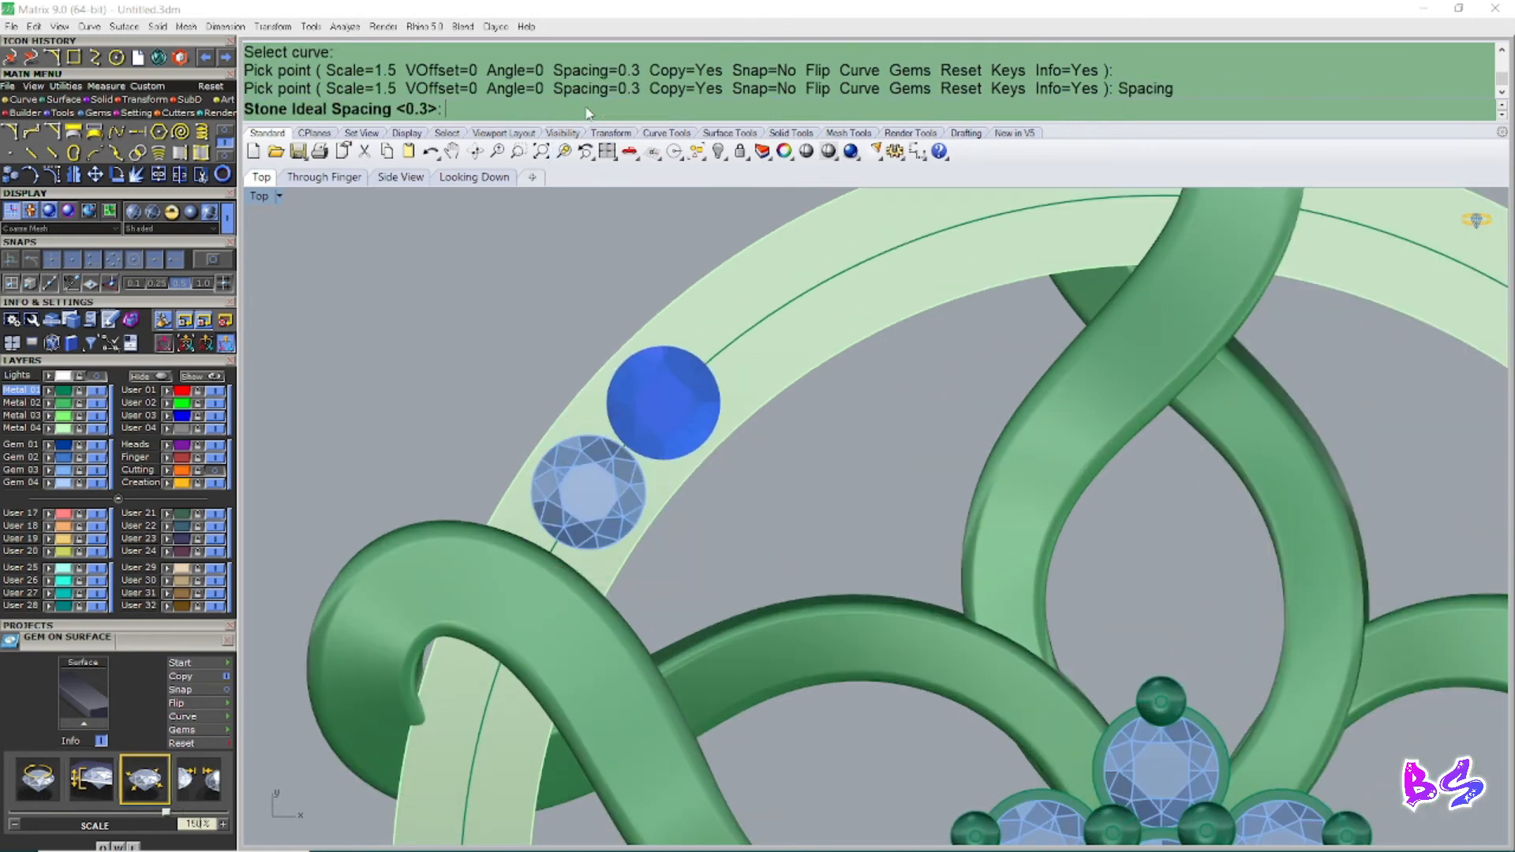
{"action": "type", "text": ".15"}
{"action": "key", "text": "Return"}
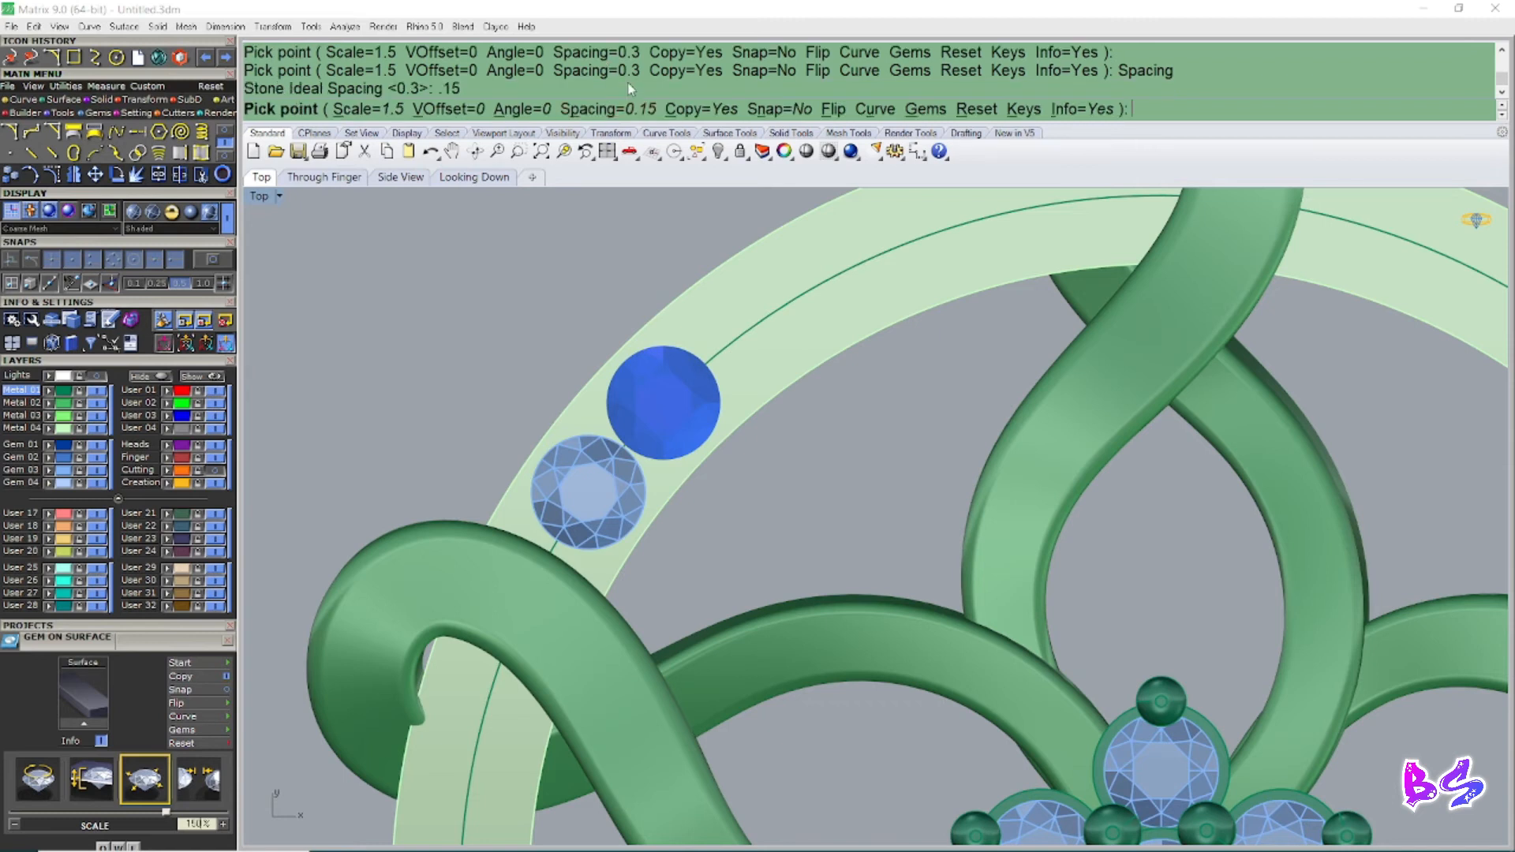
{"action": "left_click", "coordinate": [778, 110]}
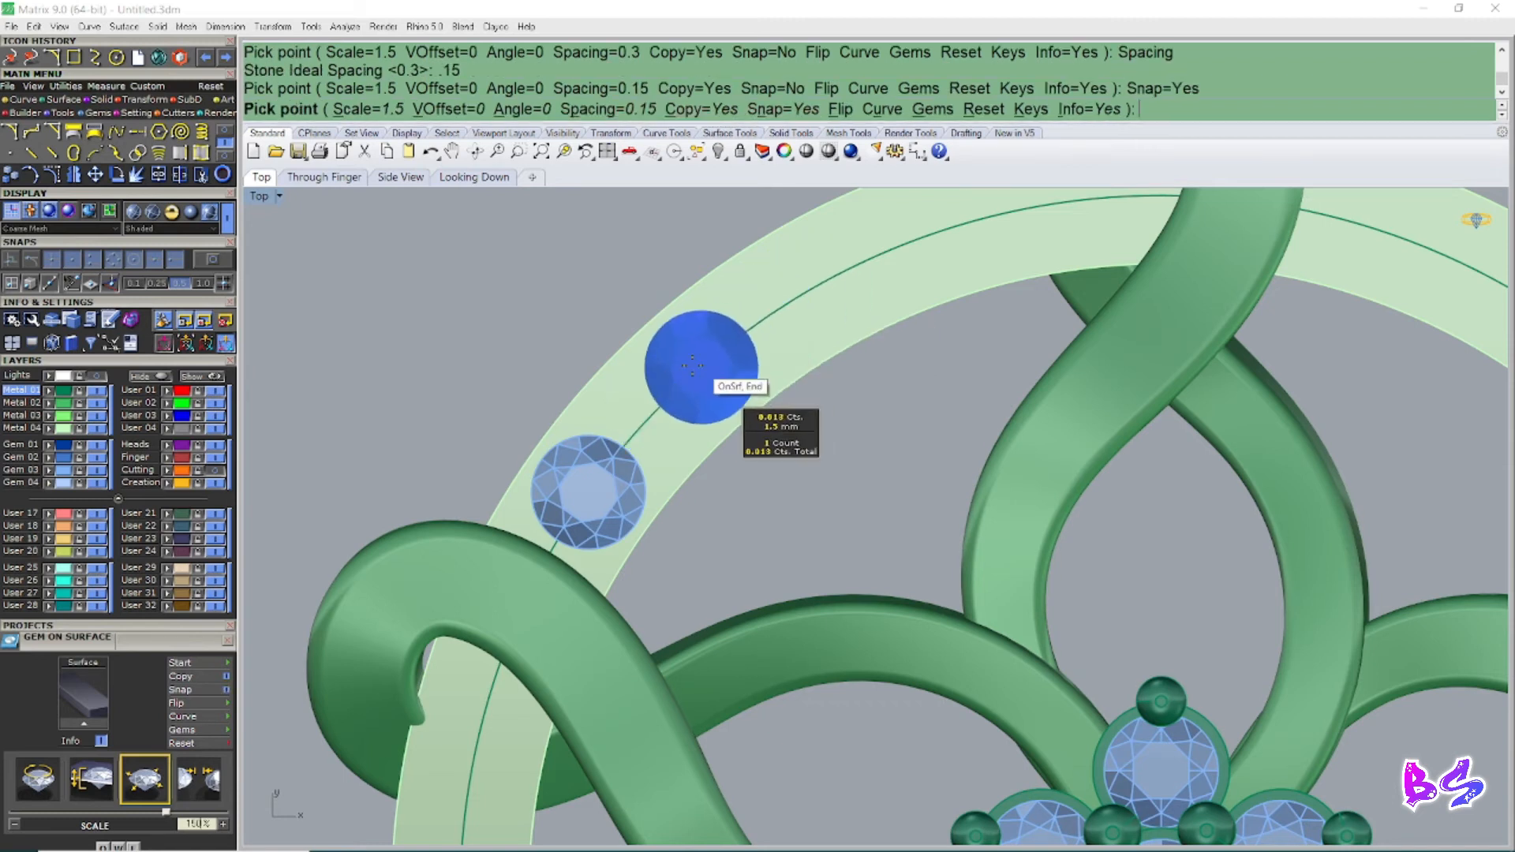
Step: Place five more 1.5 mm gems along the ring's middle curve, filling the stretch from the first gem to the top petal
{"action": "left_click", "coordinate": [670, 394]}
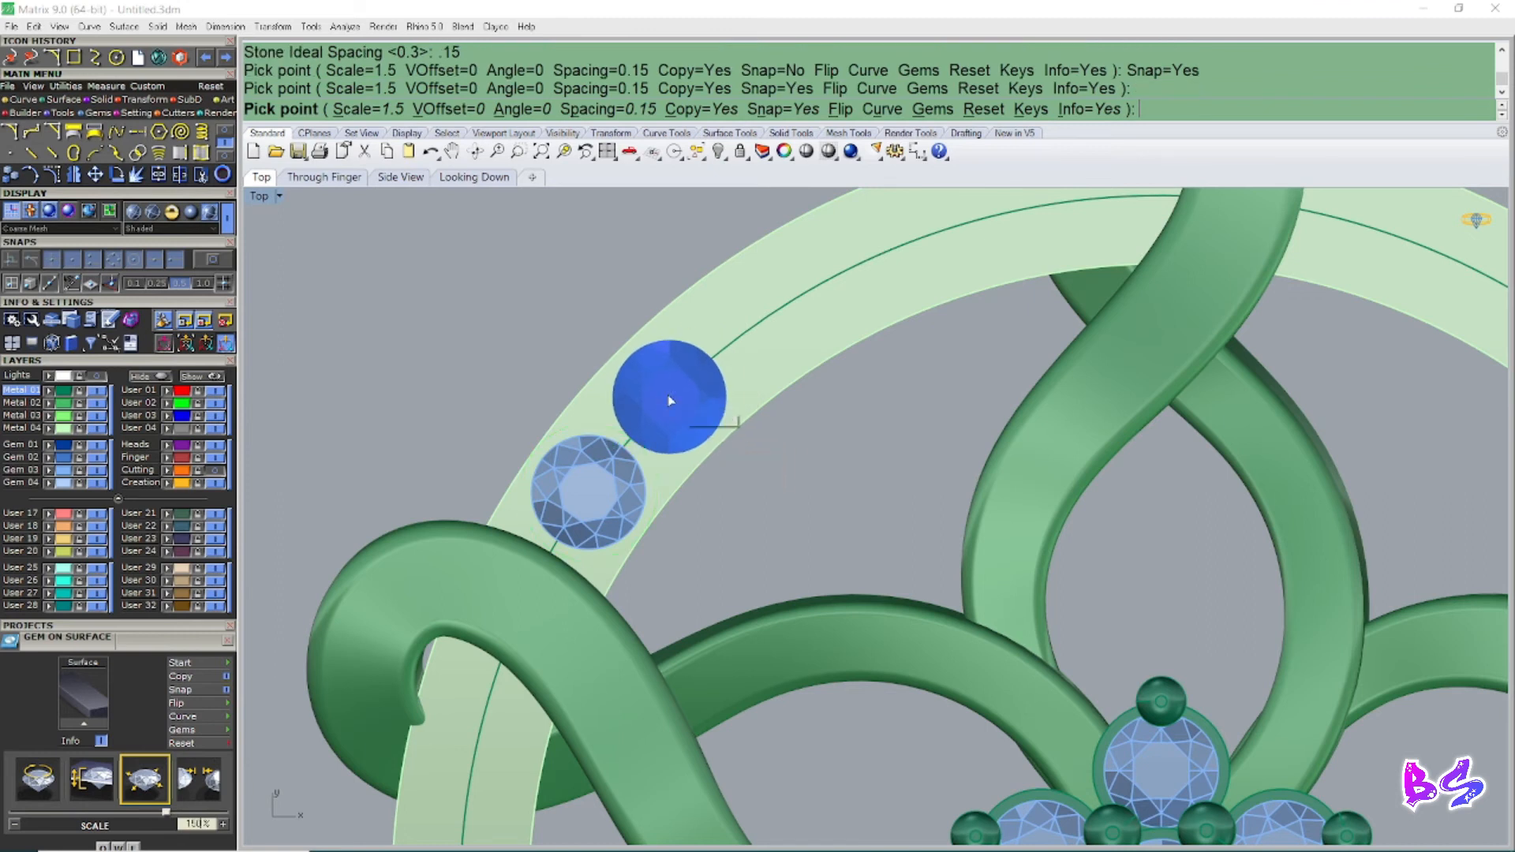
{"action": "left_click", "coordinate": [763, 308]}
{"action": "left_click", "coordinate": [873, 257]}
{"action": "scroll", "coordinate": [817, 283], "scroll_direction": "down", "scroll_amount": 2}
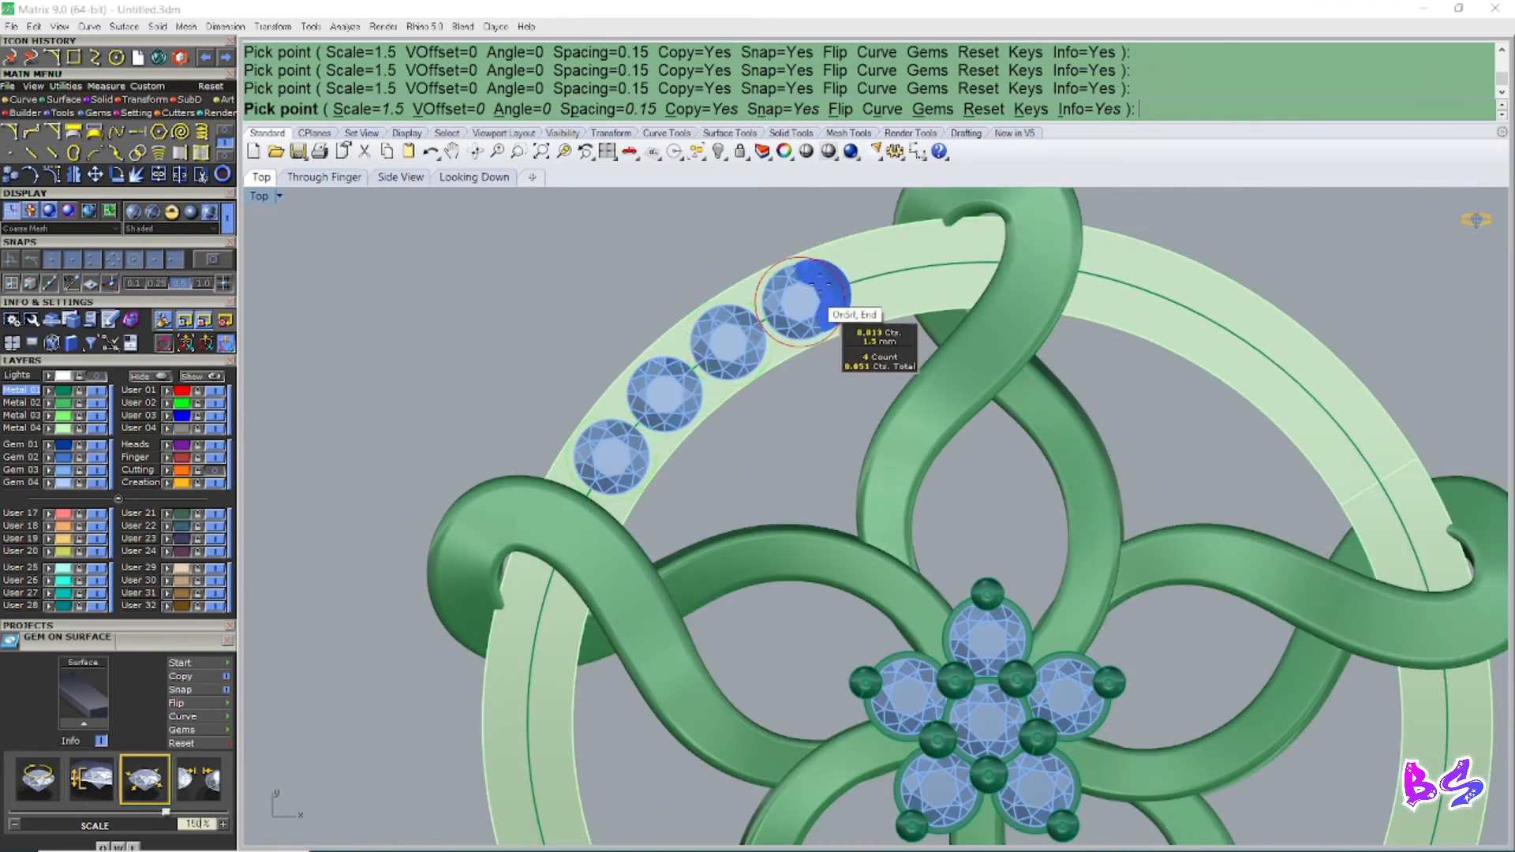
{"action": "scroll", "coordinate": [819, 285], "scroll_direction": "up", "scroll_amount": 2}
{"action": "left_click", "coordinate": [912, 269]}
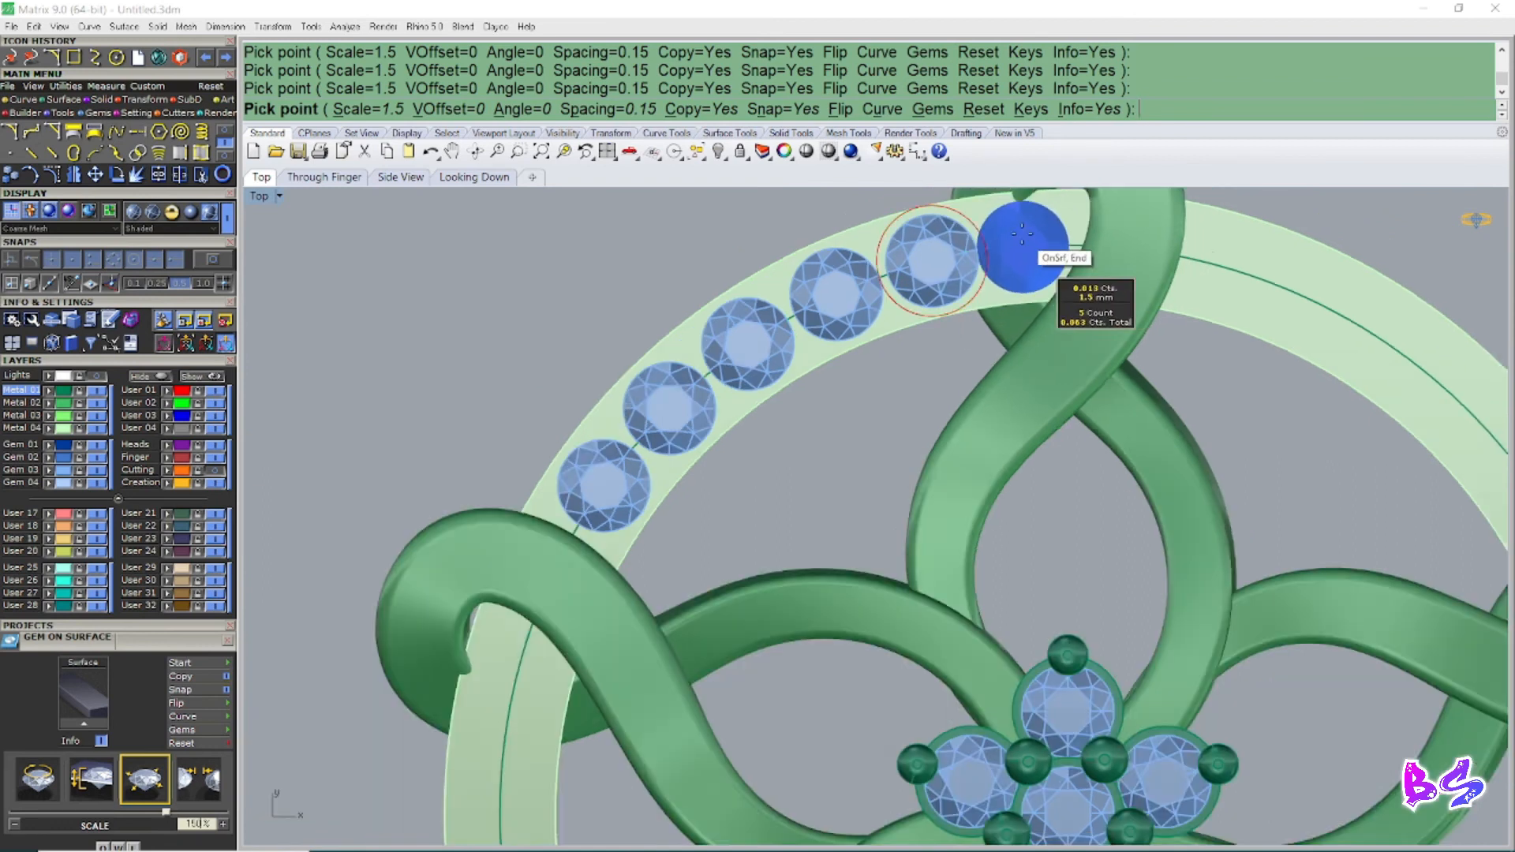
{"action": "scroll", "coordinate": [1023, 240], "scroll_direction": "down", "scroll_amount": 2}
{"action": "scroll", "coordinate": [743, 359], "scroll_direction": "down", "scroll_amount": 3}
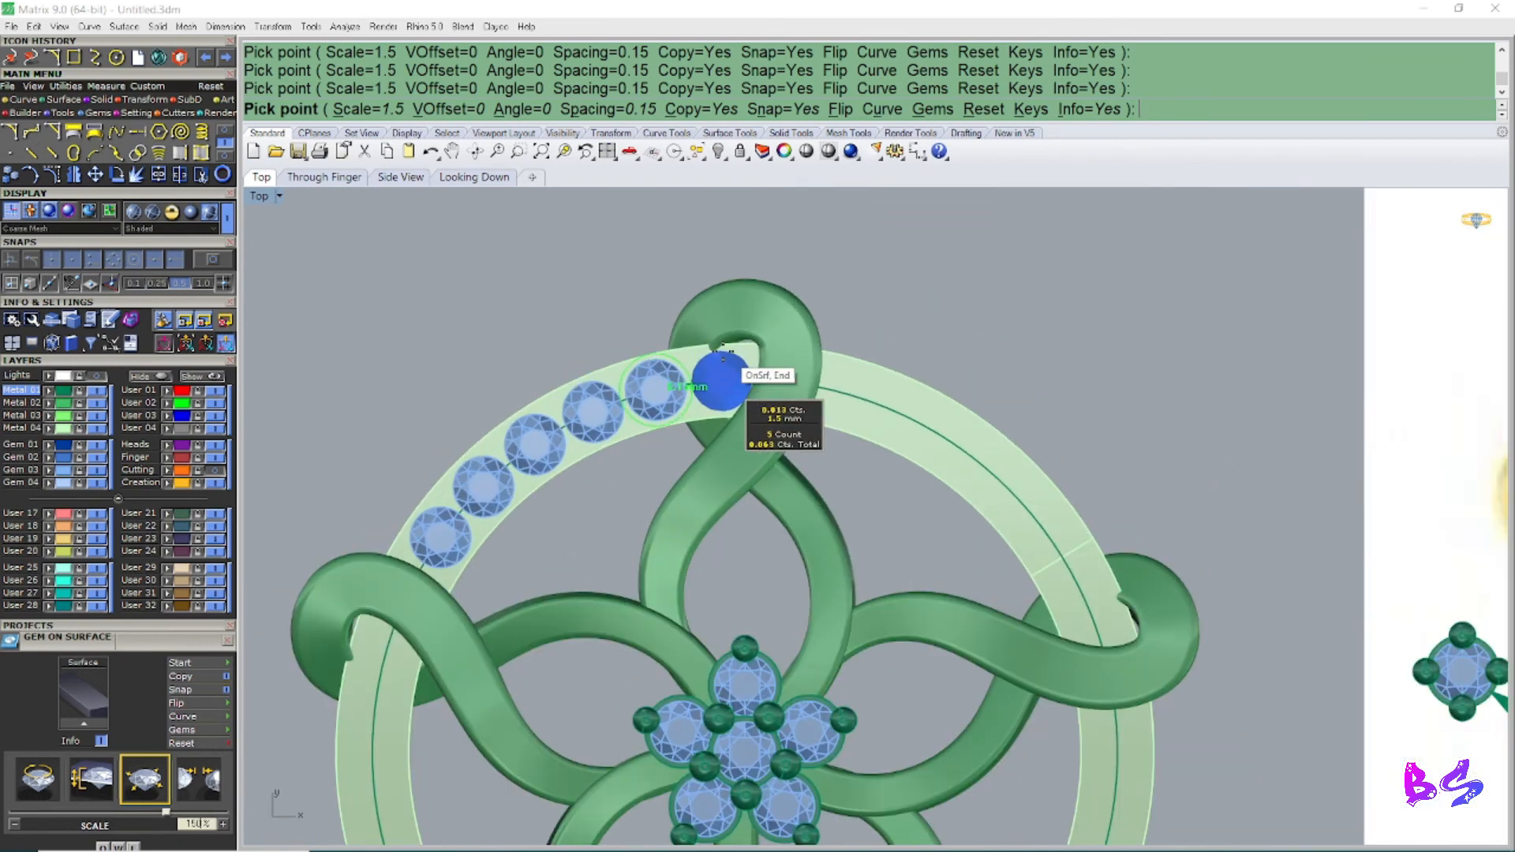
{"action": "scroll", "coordinate": [720, 360], "scroll_direction": "up", "scroll_amount": 2}
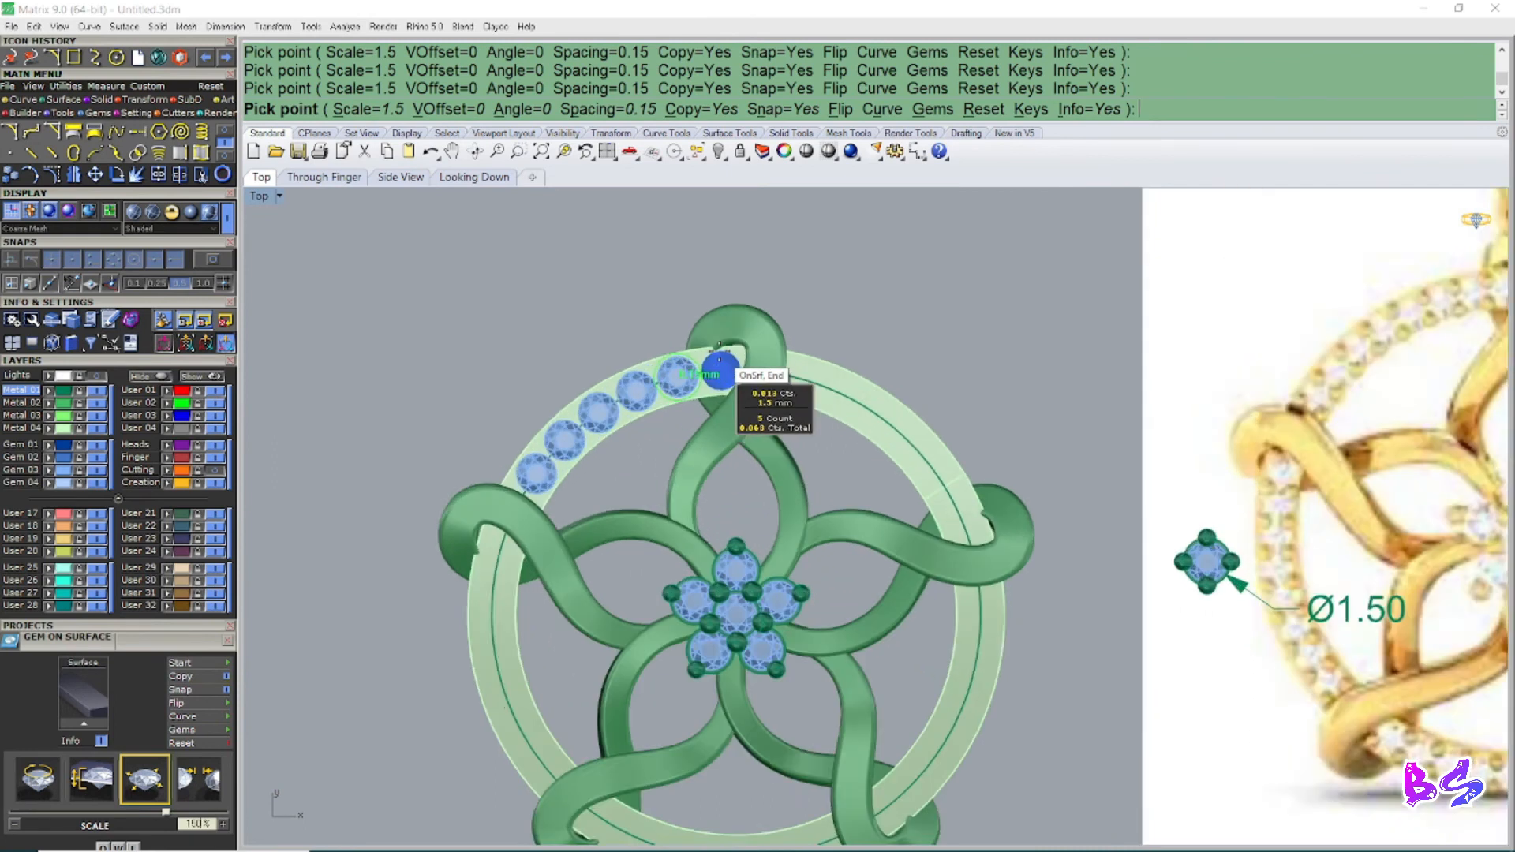
{"action": "scroll", "coordinate": [719, 353], "scroll_direction": "up", "scroll_amount": 4}
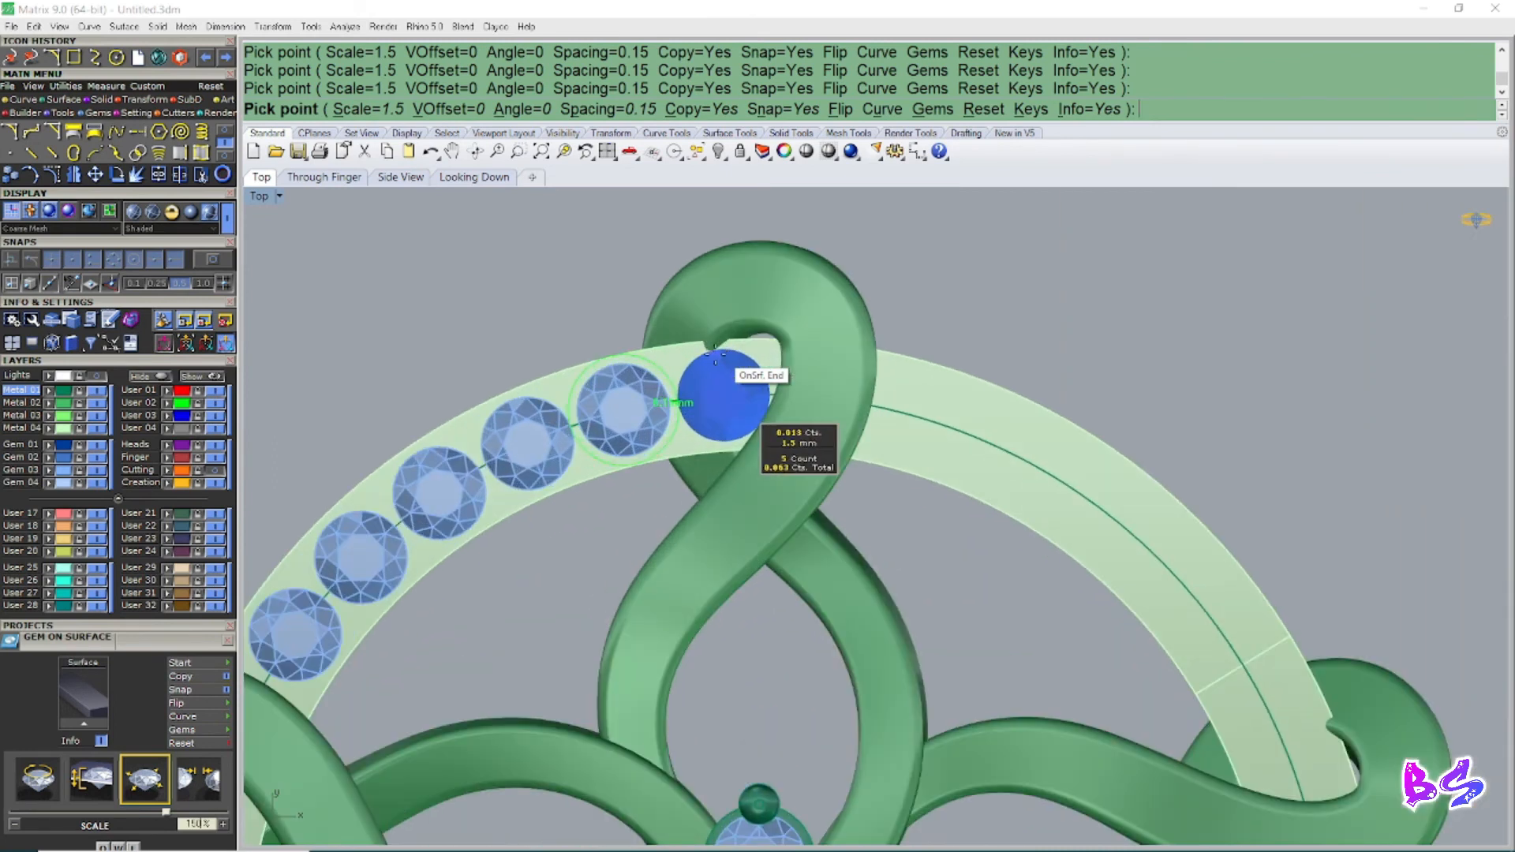
{"action": "scroll", "coordinate": [724, 357], "scroll_direction": "up", "scroll_amount": 2}
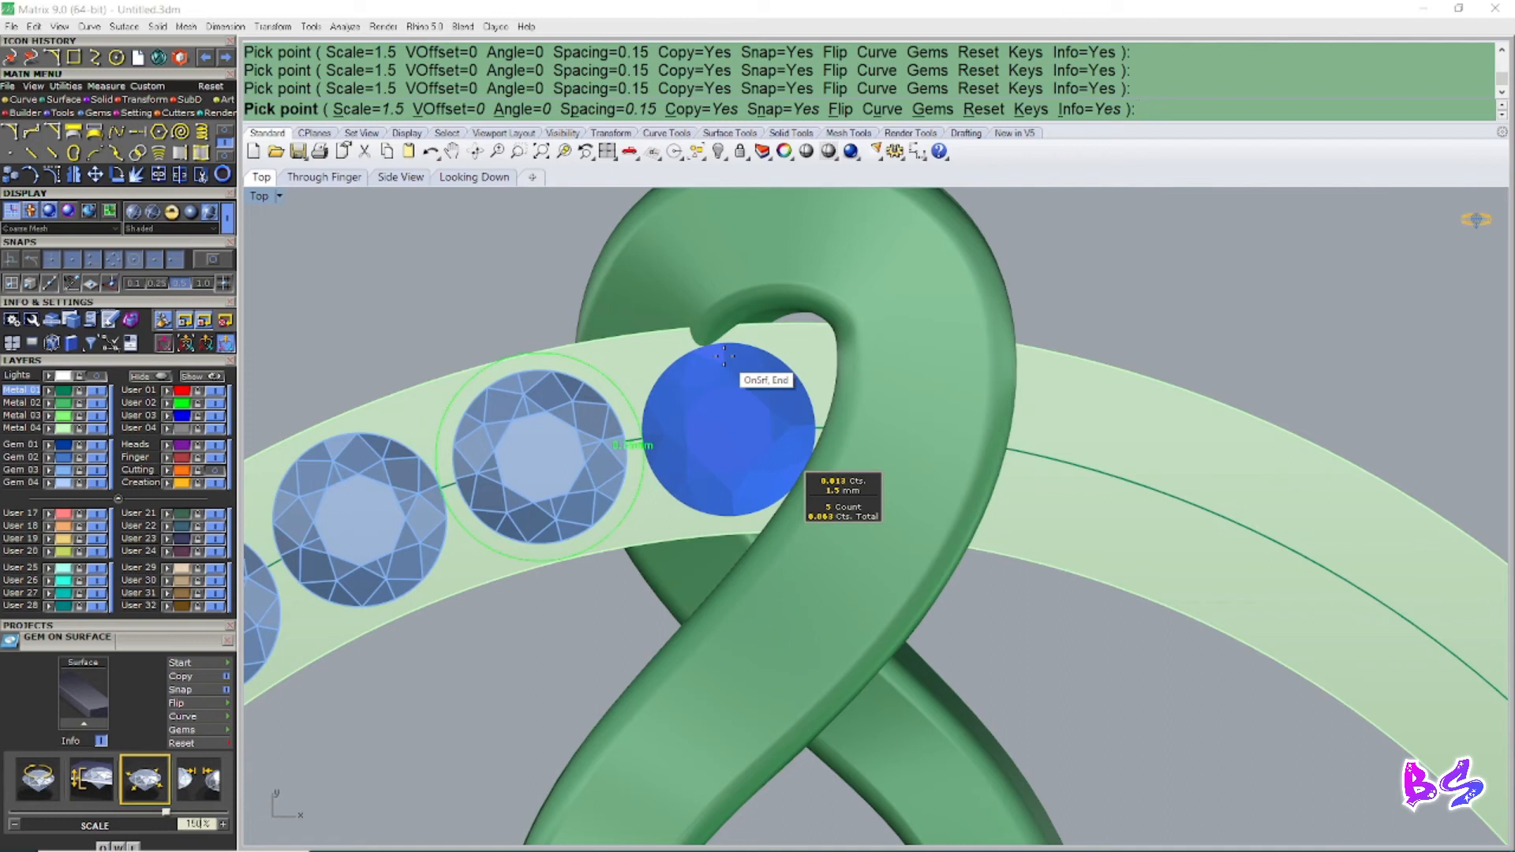
{"action": "left_click", "coordinate": [724, 357]}
{"action": "right_click", "coordinate": [724, 357]}
{"action": "scroll", "coordinate": [770, 347], "scroll_direction": "down", "scroll_amount": 8}
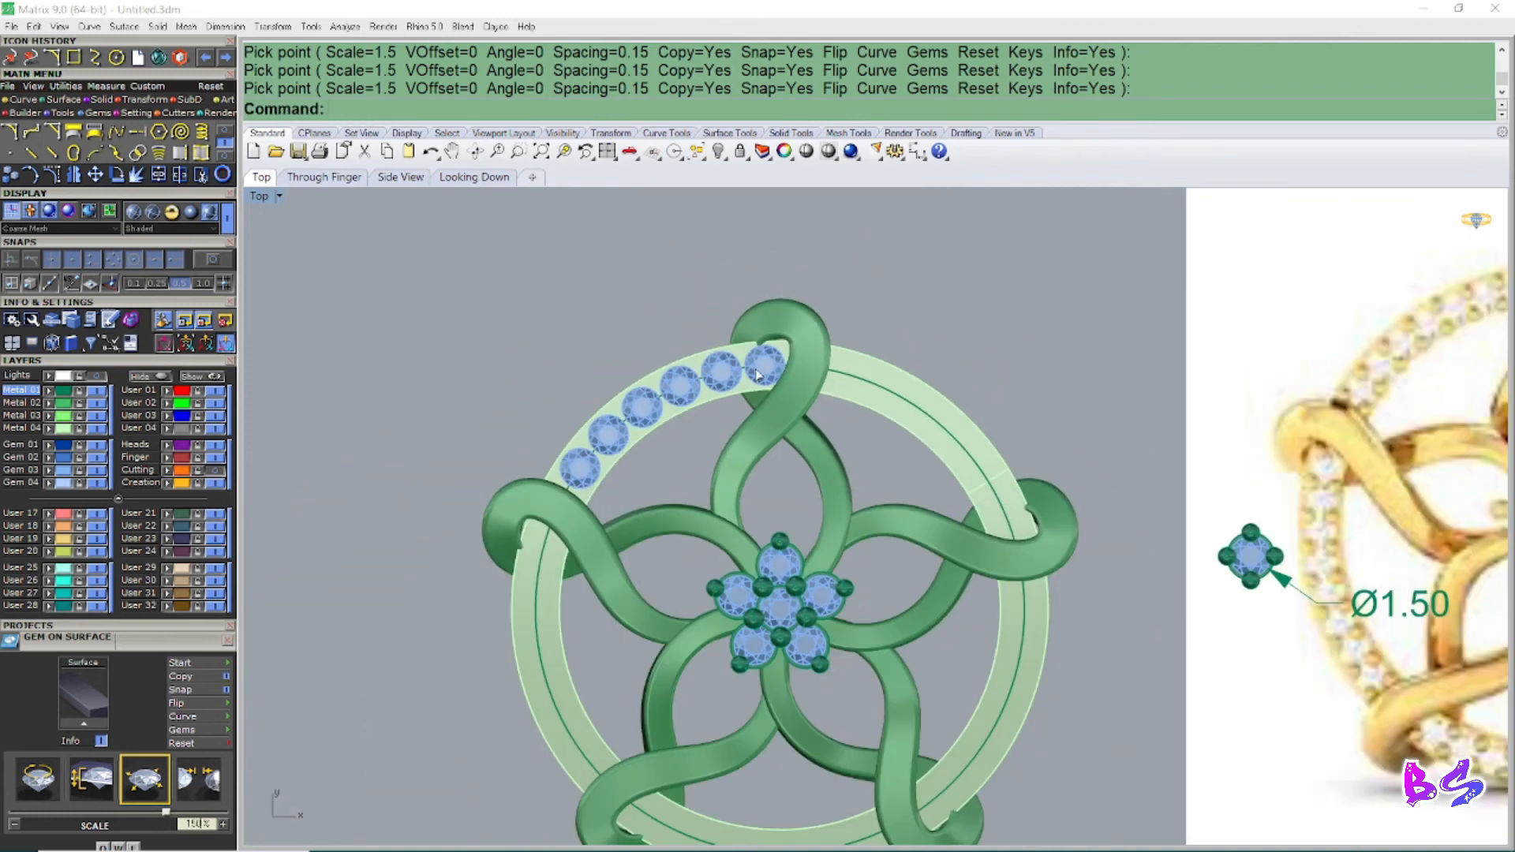
Step: Select the six newly placed ring gems with SelLast and group them
{"action": "left_click", "coordinate": [763, 373]}
{"action": "key", "text": "Escape"}
{"action": "type", "text": "SL"}
{"action": "key", "text": "Return"}
{"action": "scroll", "coordinate": [706, 385], "scroll_direction": "up", "scroll_amount": 2}
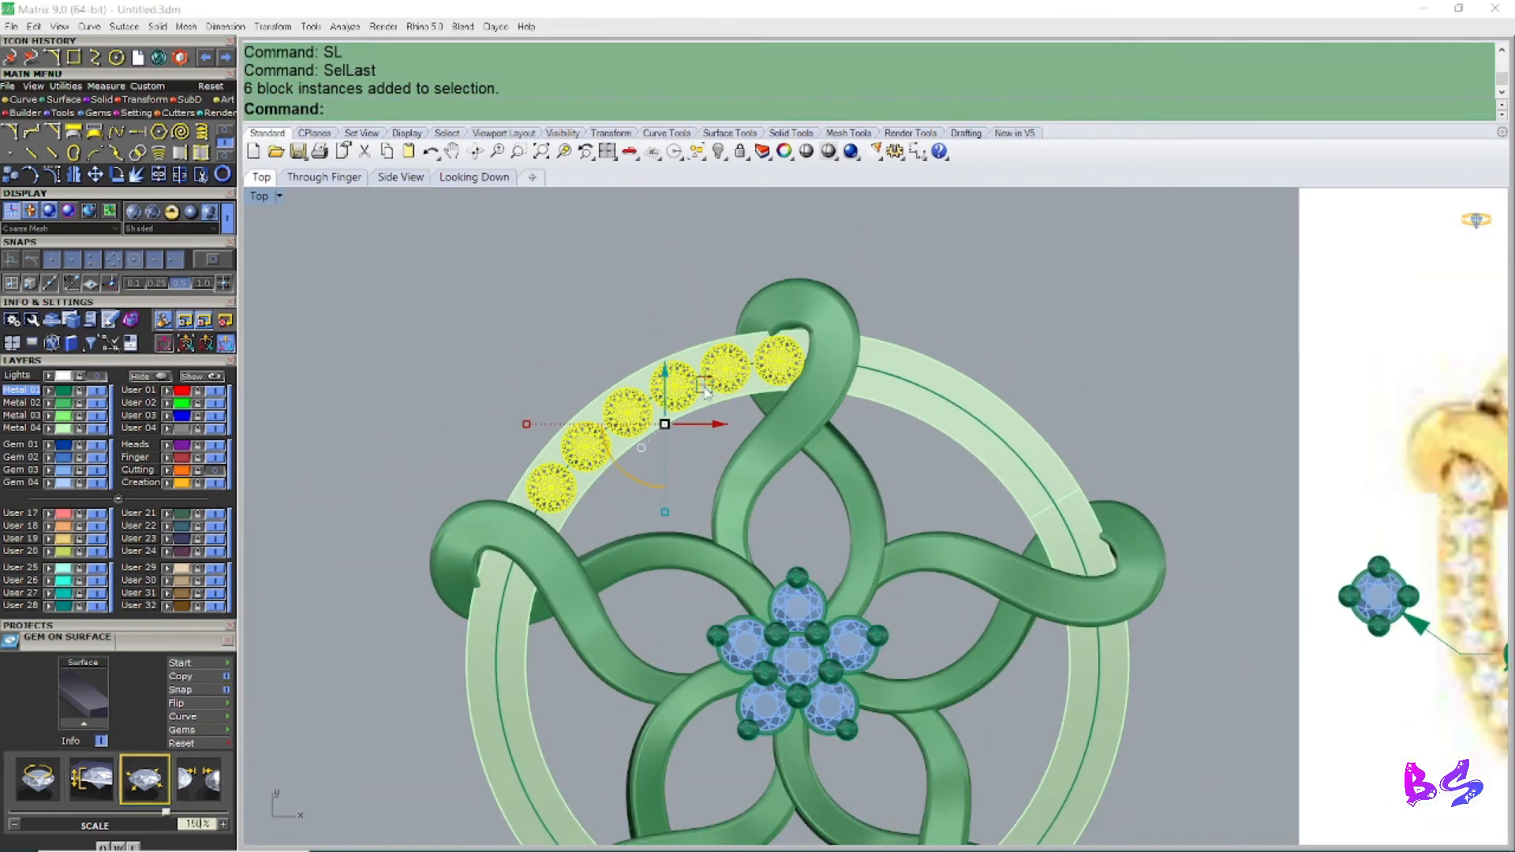
{"action": "type", "text": "g"}
{"action": "key", "text": "Return"}
Step: Start the Prong Adder on the grouped ring gems and set the large and small prong diameters to 0.7
{"action": "scroll", "coordinate": [694, 401], "scroll_direction": "down", "scroll_amount": 6}
{"action": "scroll", "coordinate": [649, 411], "scroll_direction": "up", "scroll_amount": 4}
{"action": "right_click", "coordinate": [641, 417]}
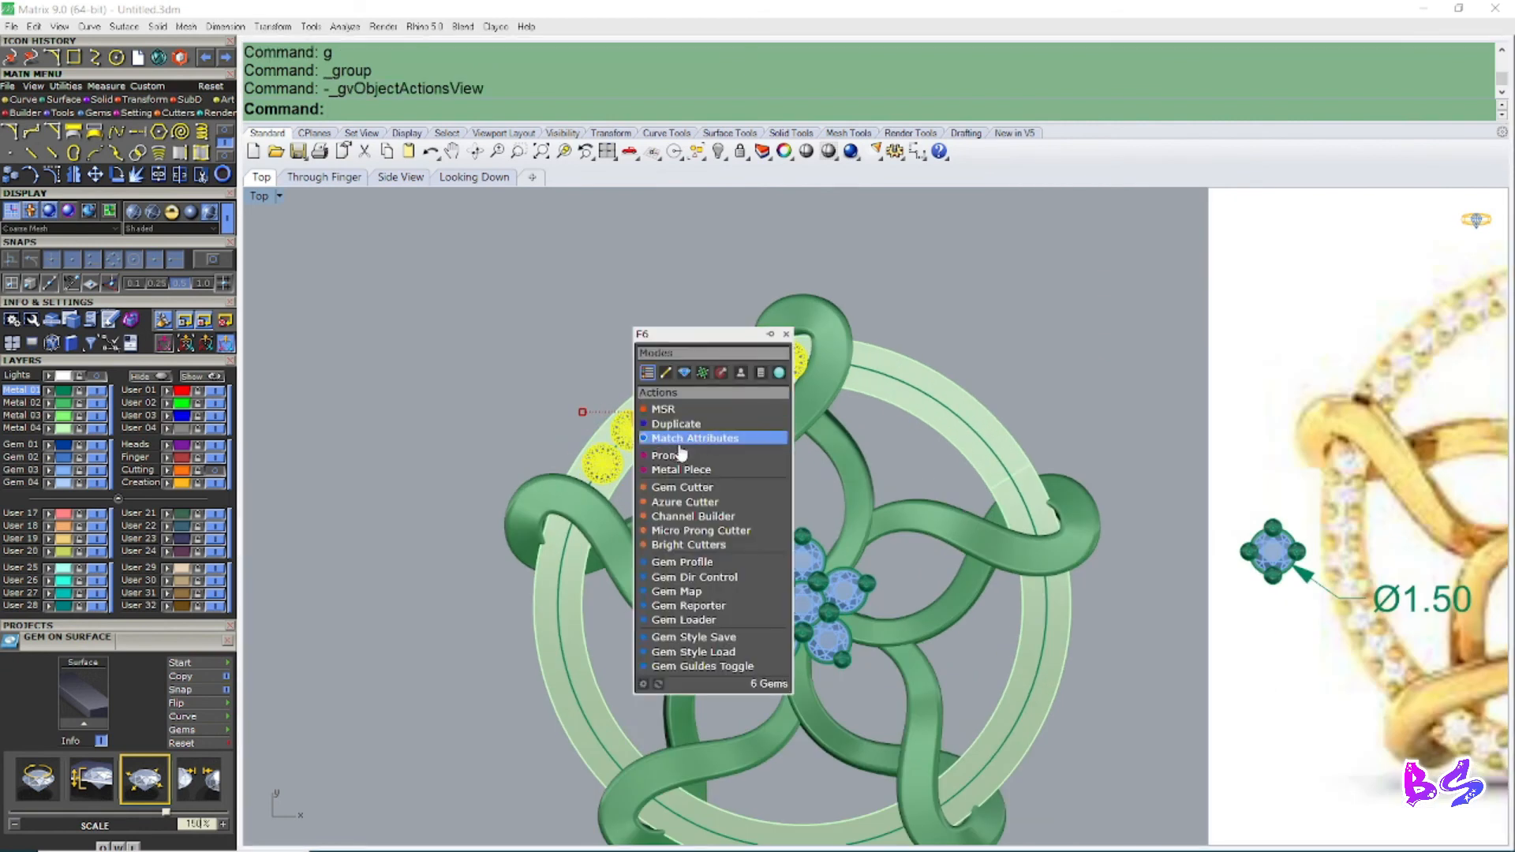
{"action": "left_click", "coordinate": [684, 447]}
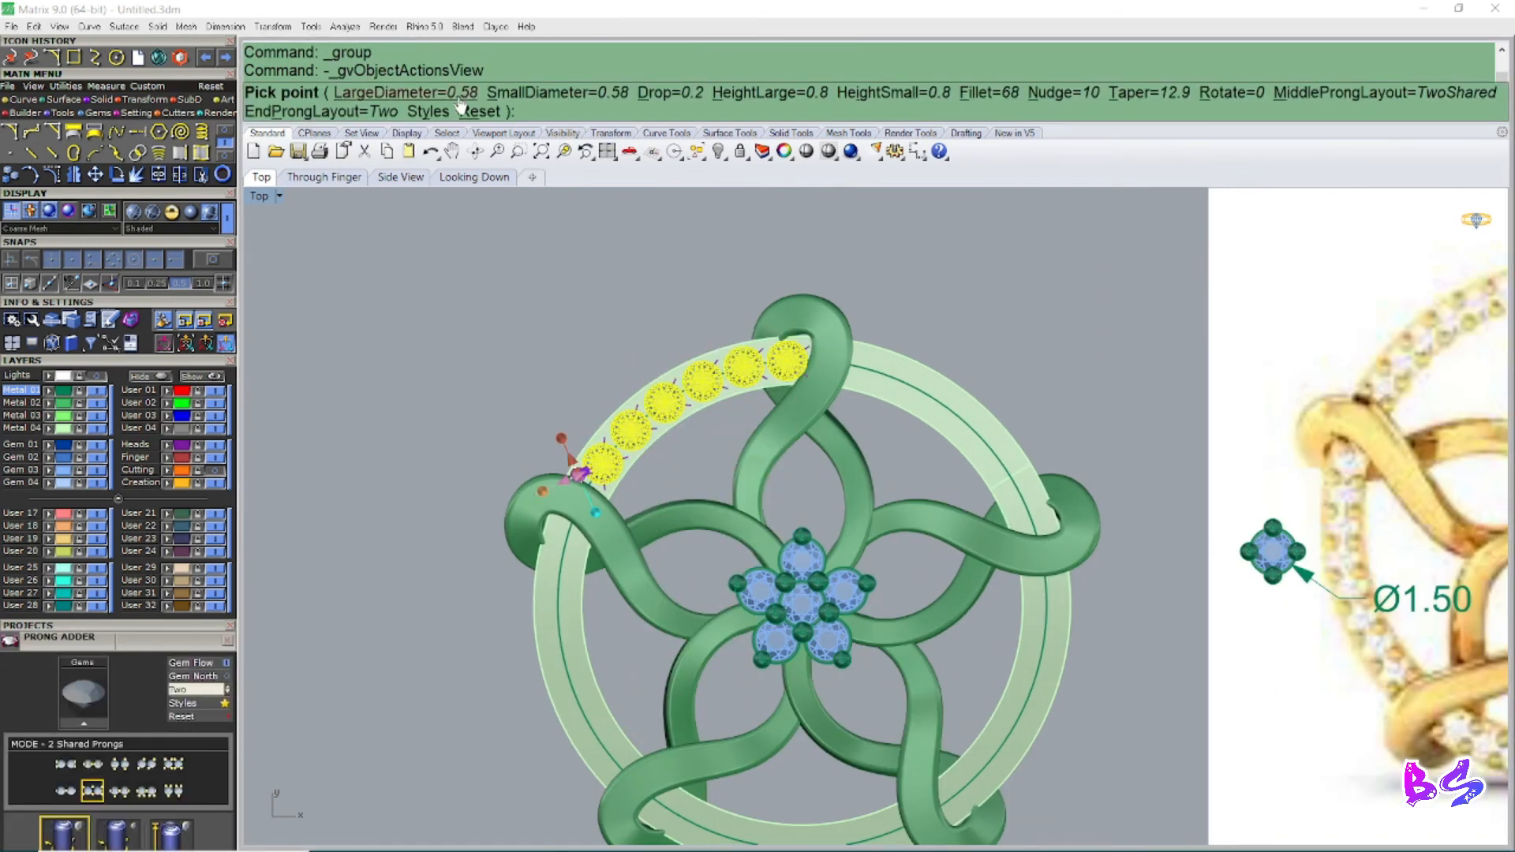
{"action": "left_click", "coordinate": [458, 97]}
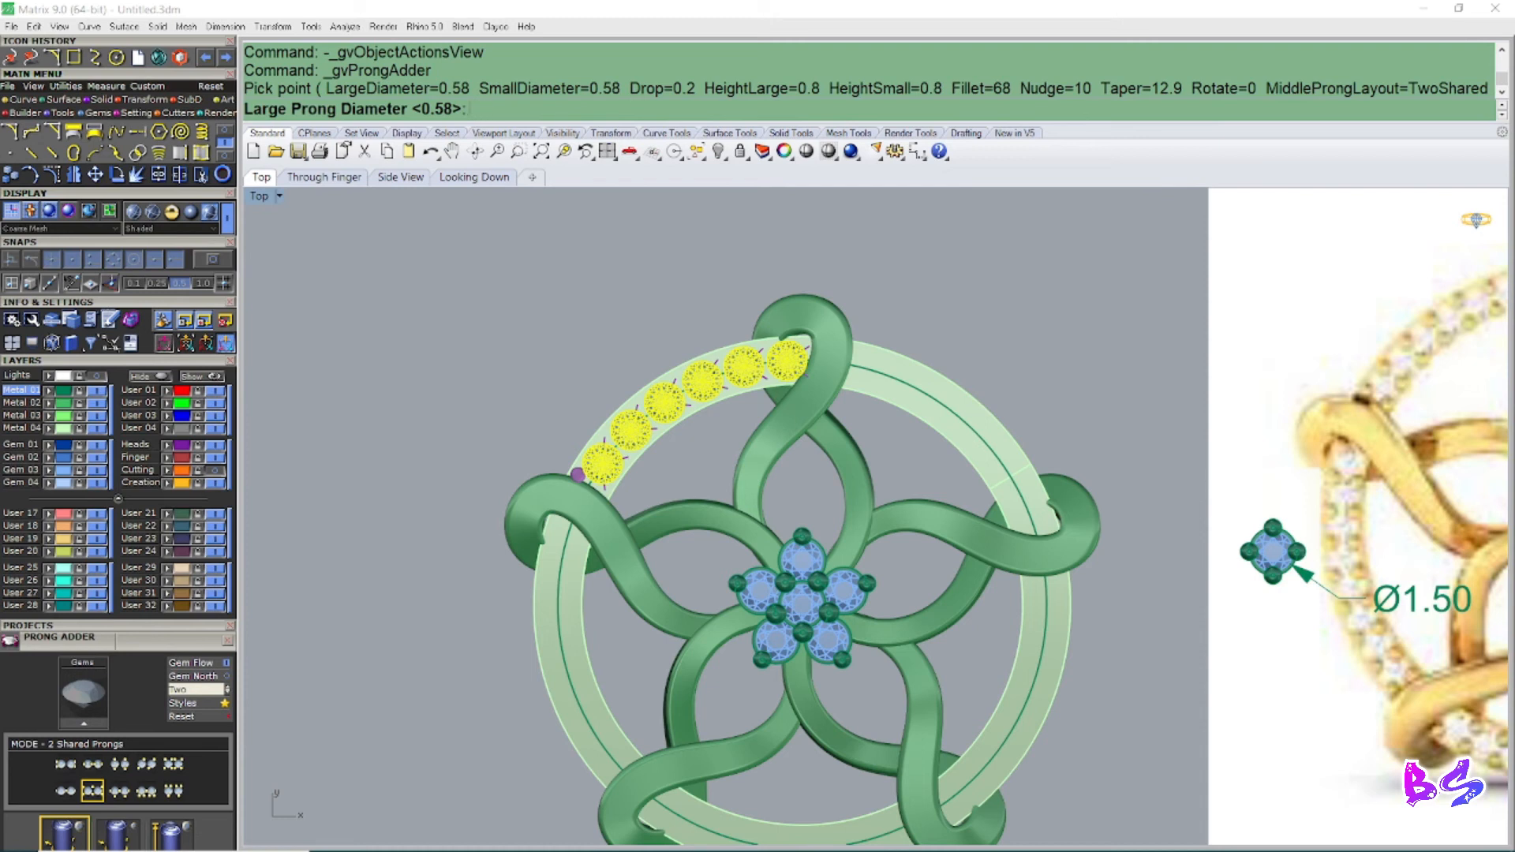
{"action": "type", "text": "0.7"}
{"action": "key", "text": "Return"}
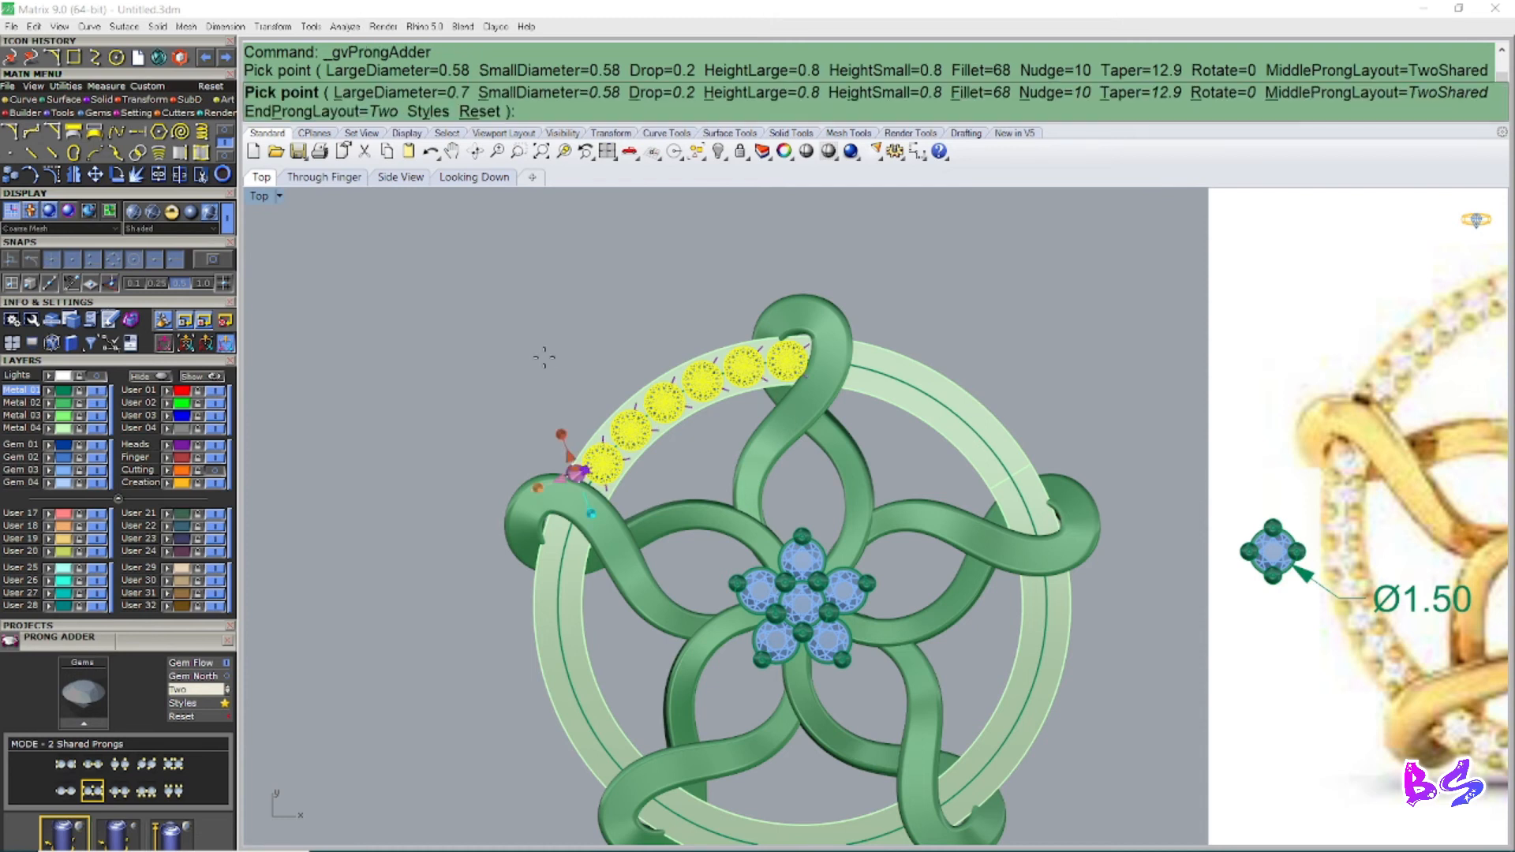
{"action": "left_click", "coordinate": [584, 92]}
{"action": "type", "text": ".7"}
{"action": "key", "text": "Return"}
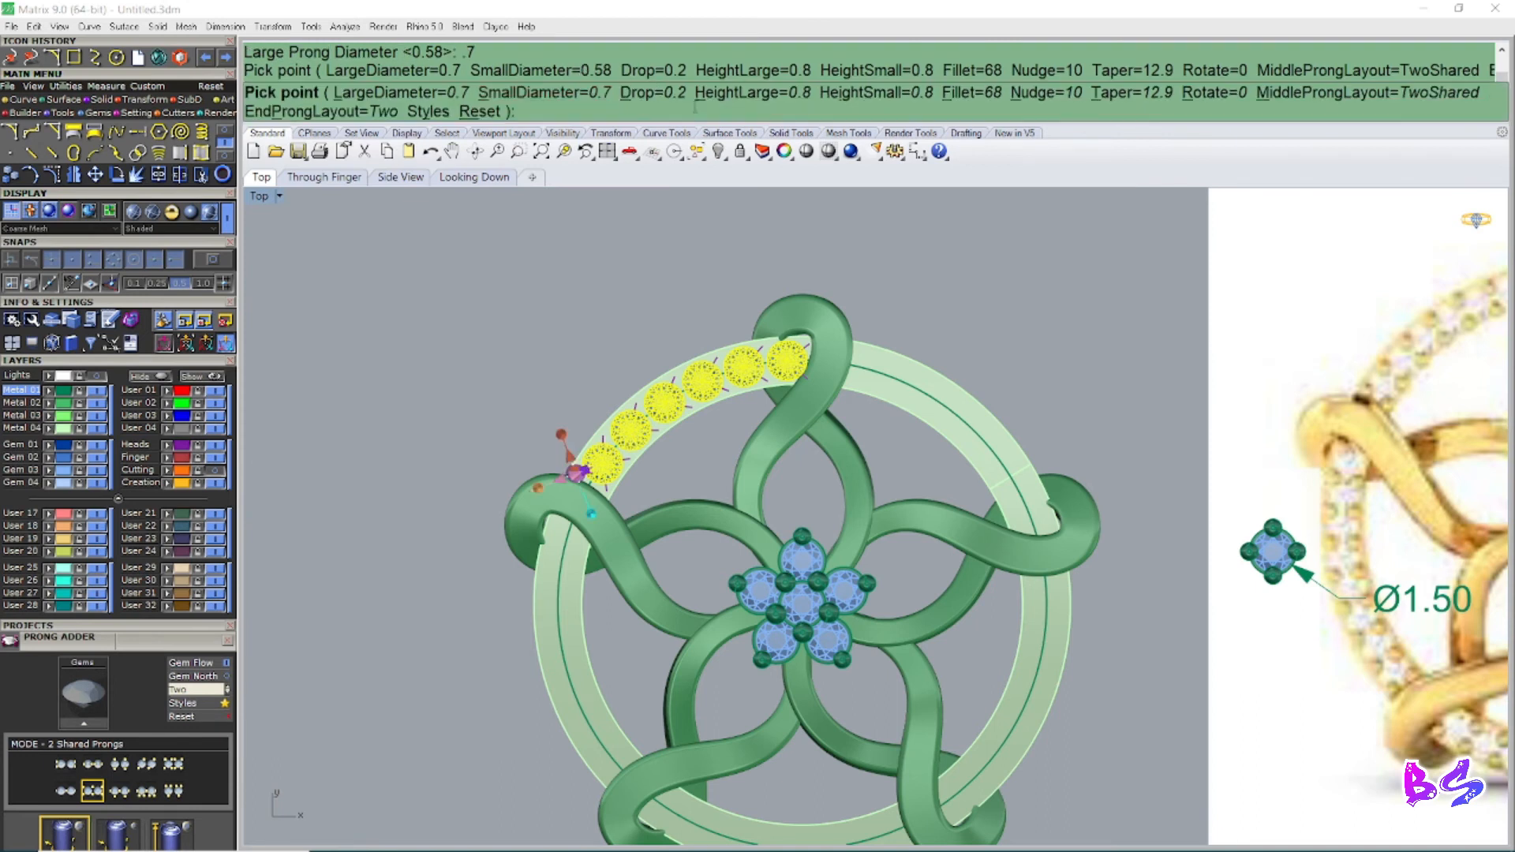
Step: Set both the large and the small prong height to 0.7
{"action": "left_click", "coordinate": [744, 92]}
{"action": "key", "text": "Return"}
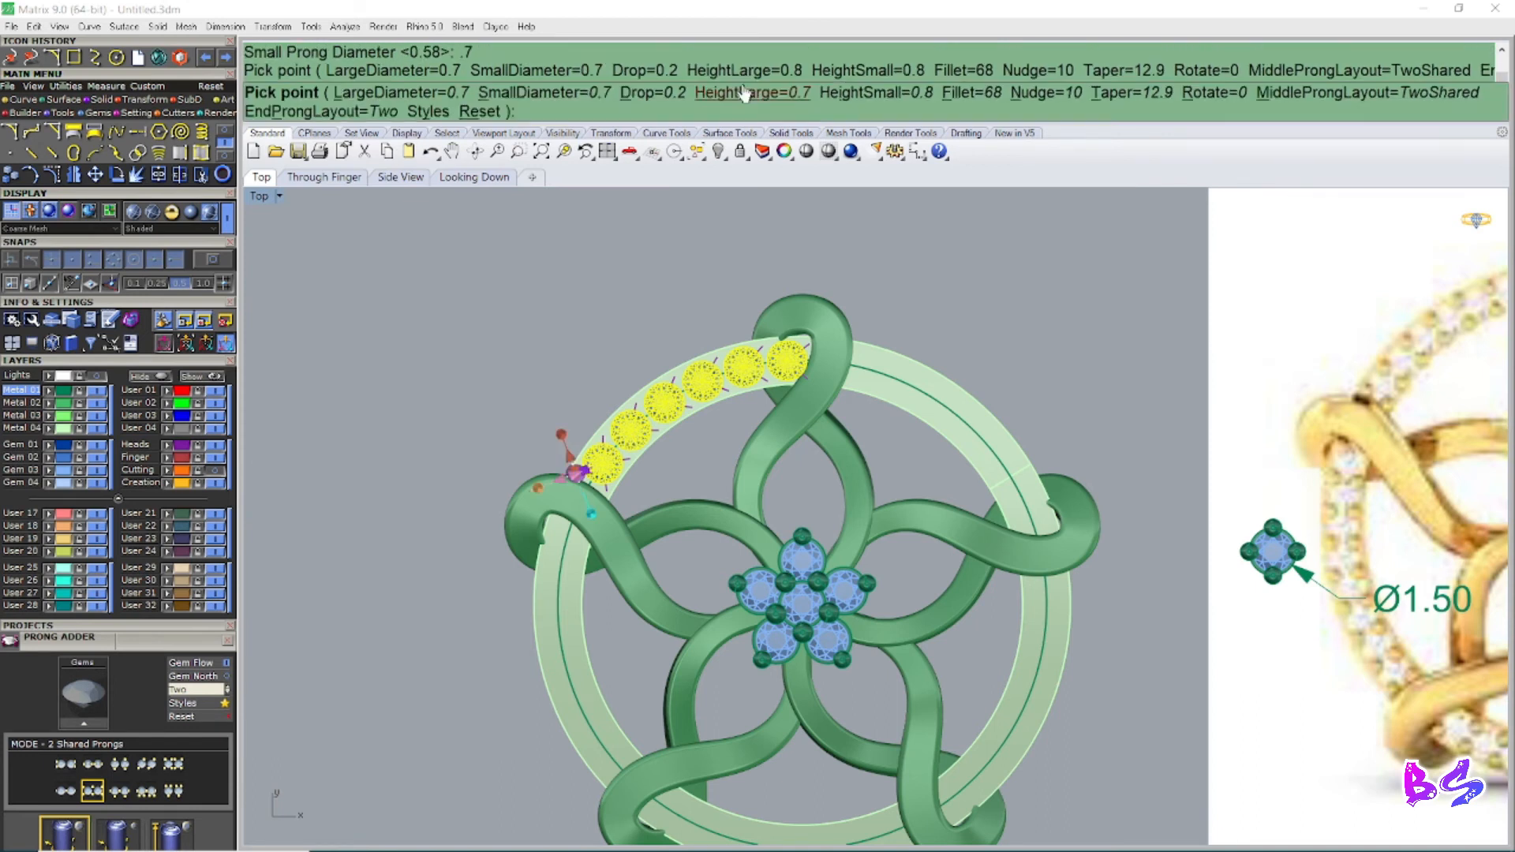
{"action": "left_click", "coordinate": [861, 94]}
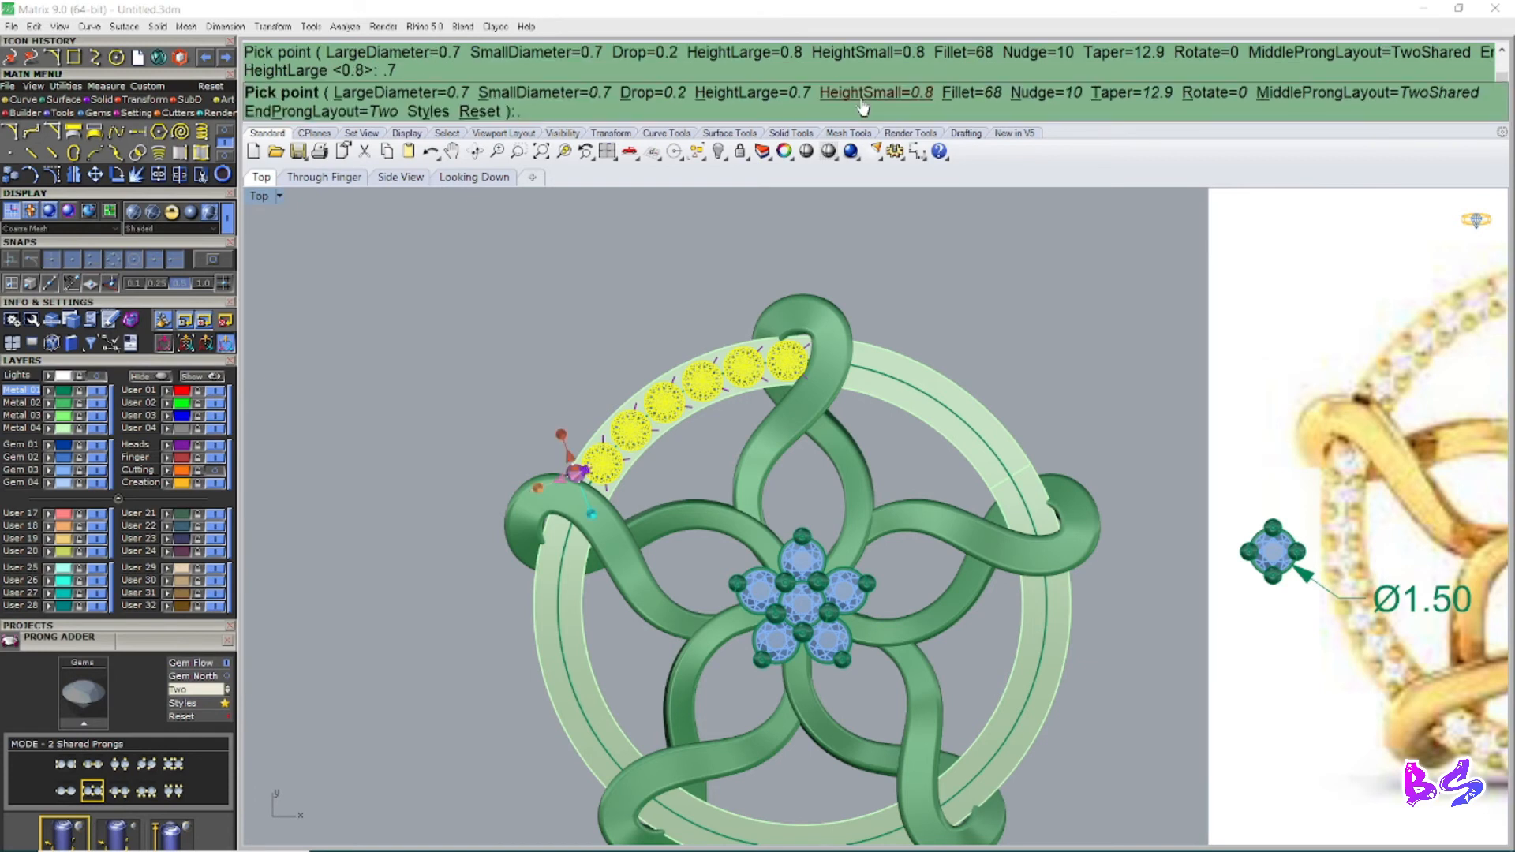
{"action": "left_click", "coordinate": [862, 105]}
{"action": "type", "text": ".7"}
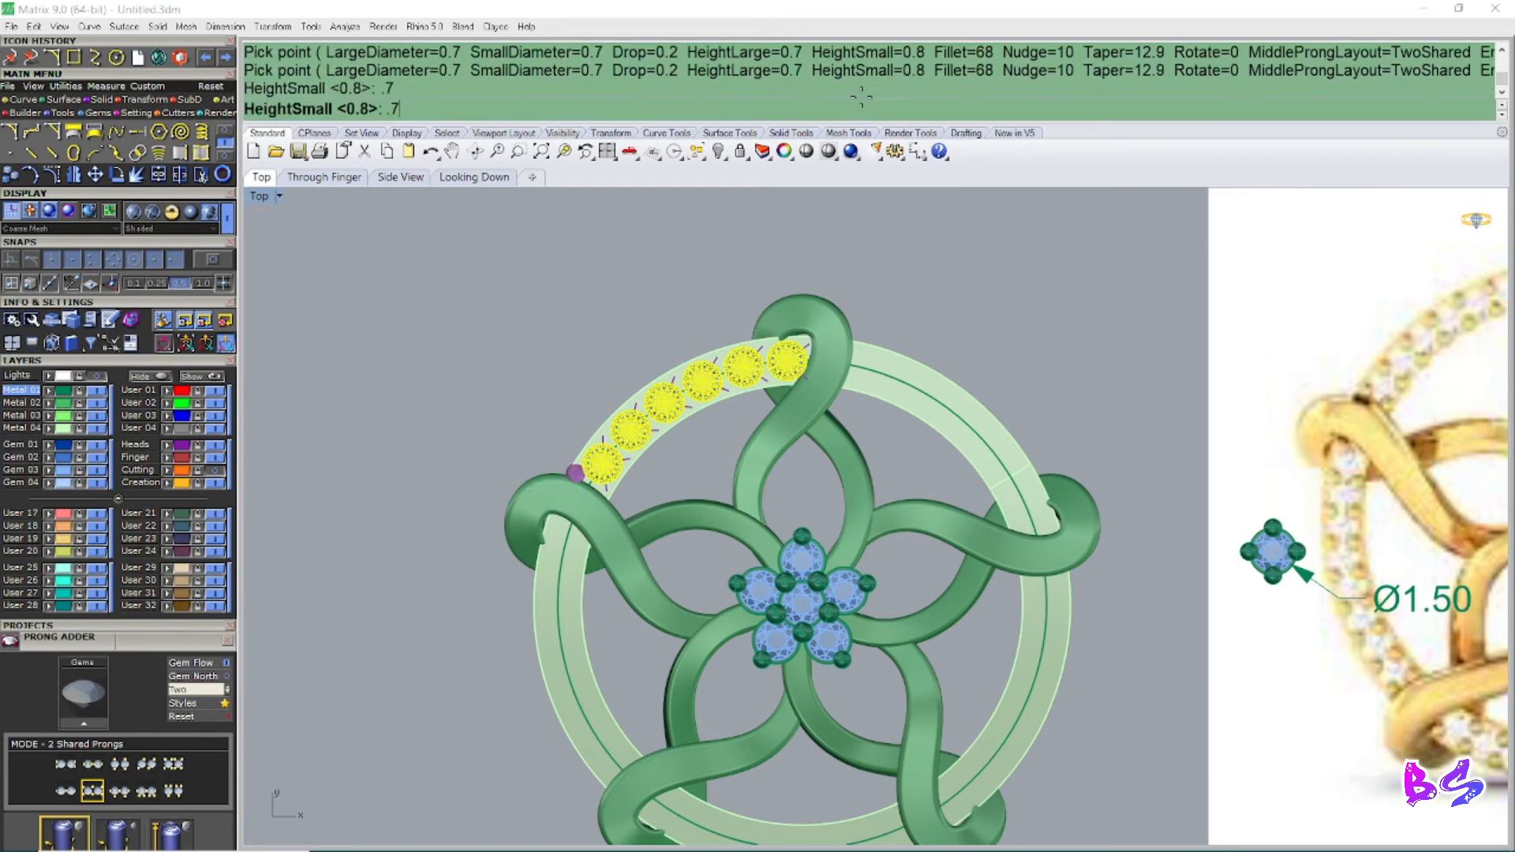
{"action": "key", "text": "Return"}
Step: Set the prong fillet to 70, nudge to 40 and taper to 0, and generate the prongs around the ring gems
{"action": "left_click", "coordinate": [980, 95]}
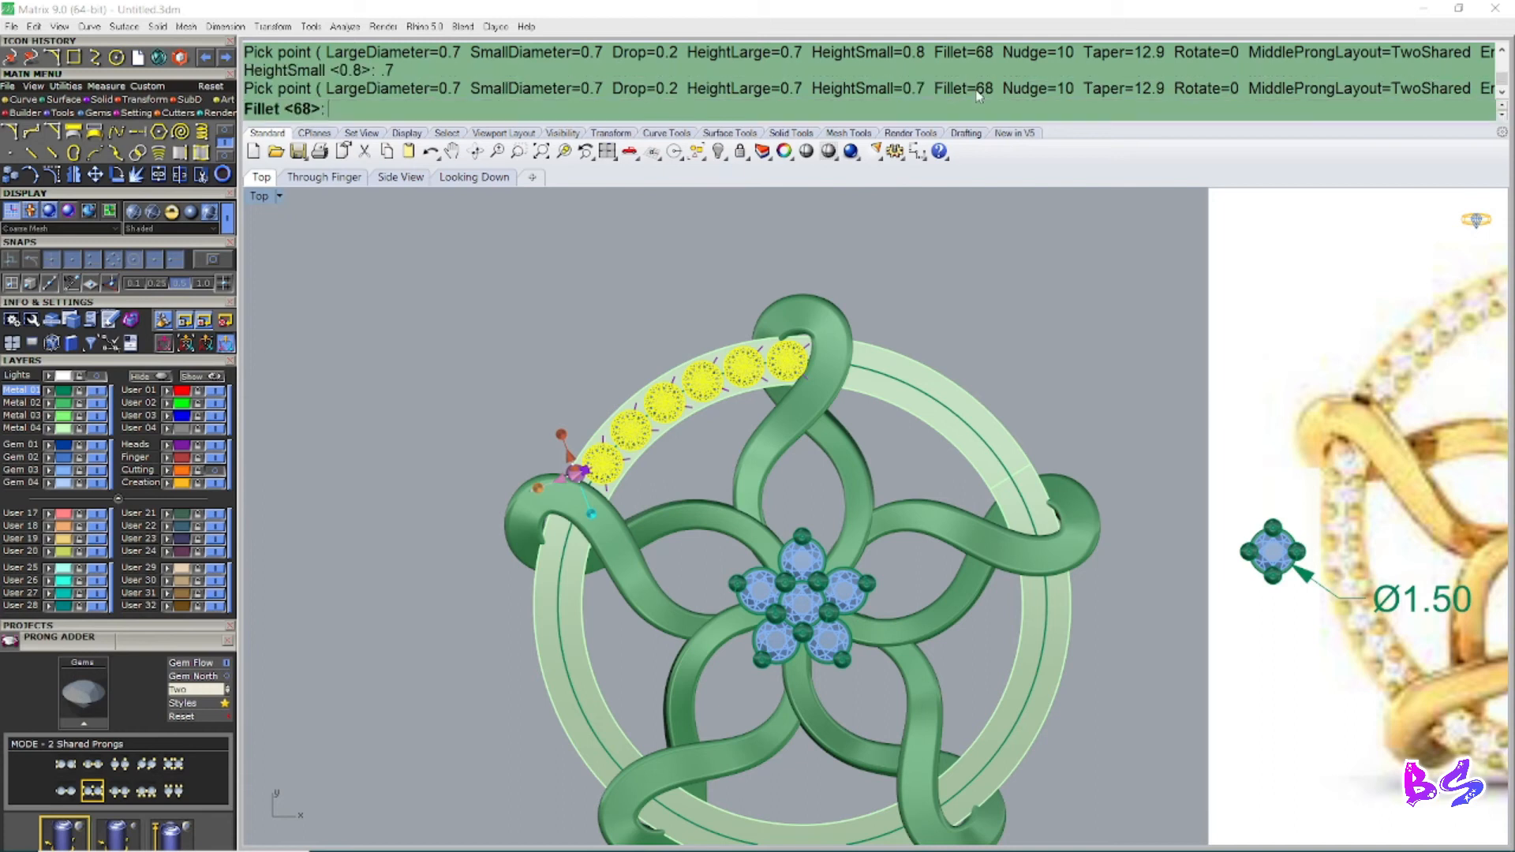
{"action": "type", "text": "70"}
{"action": "key", "text": "Return"}
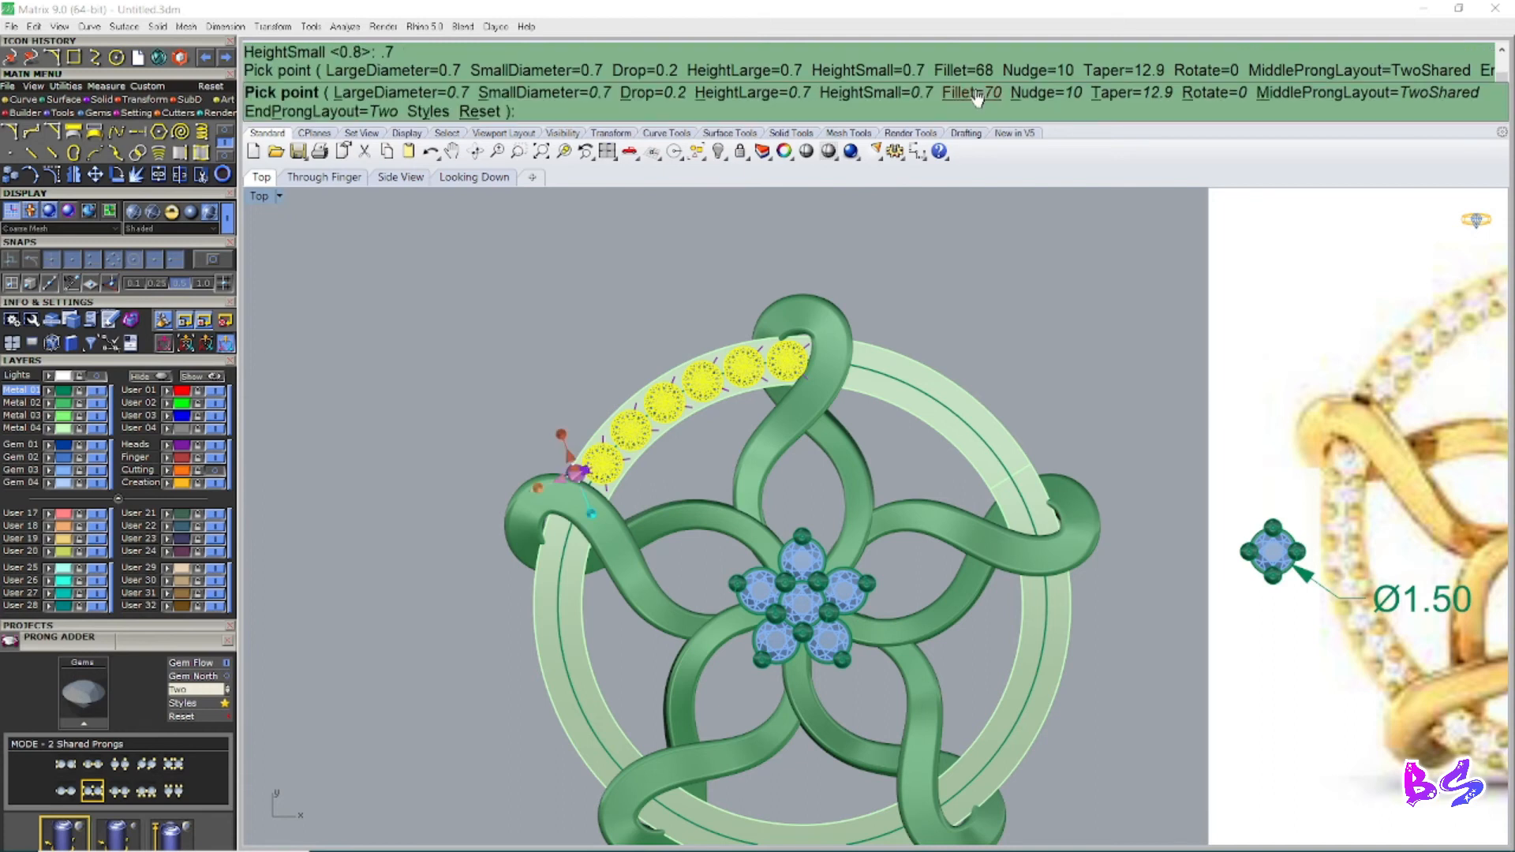
{"action": "left_click", "coordinate": [1047, 95]}
{"action": "type", "text": "40"}
{"action": "key", "text": "Return"}
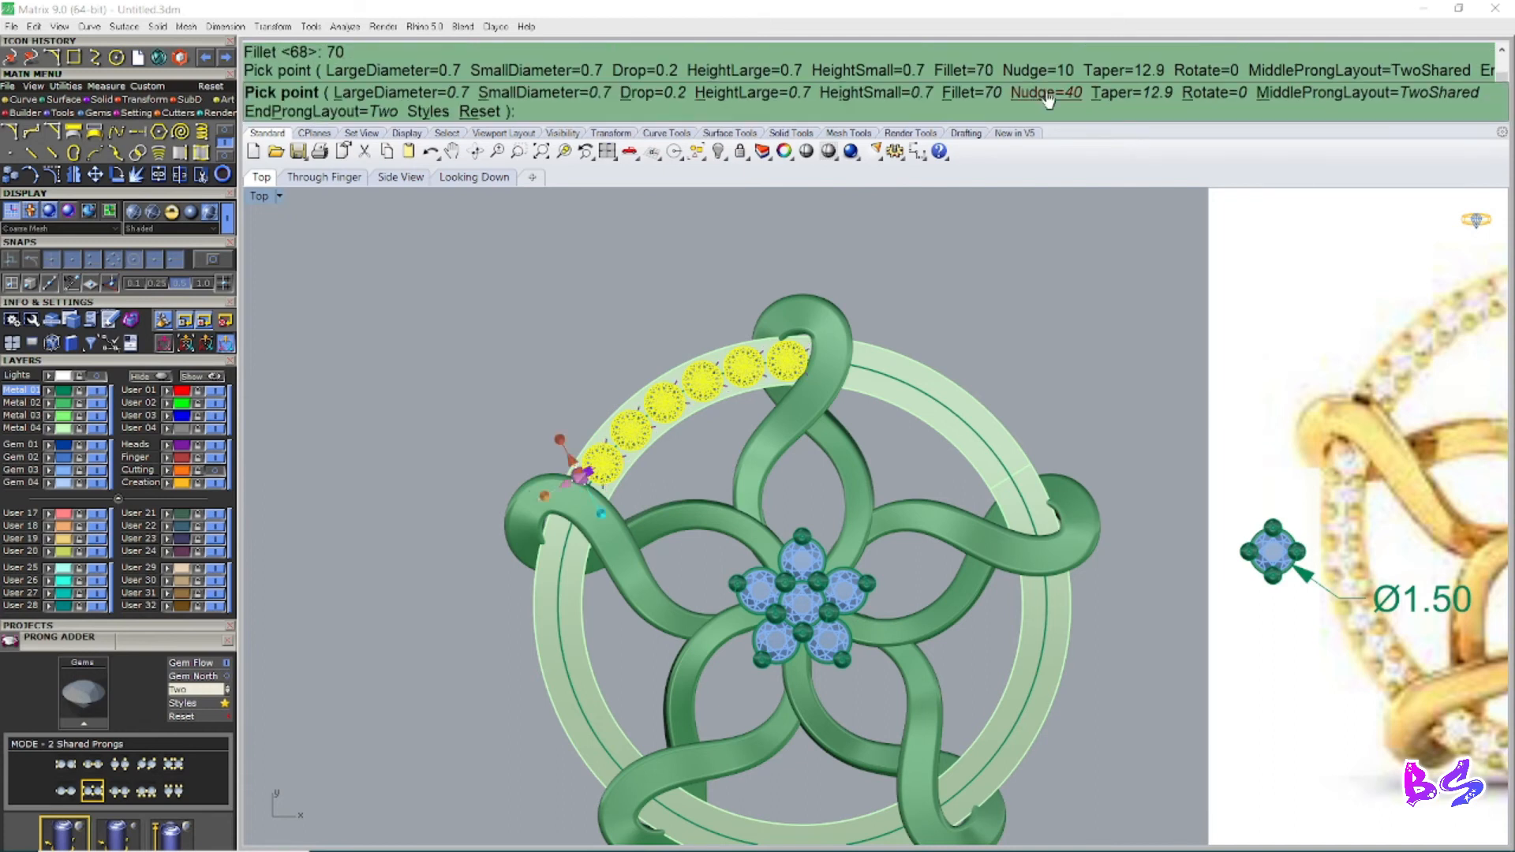
{"action": "left_click", "coordinate": [1115, 92]}
{"action": "key", "text": "Return"}
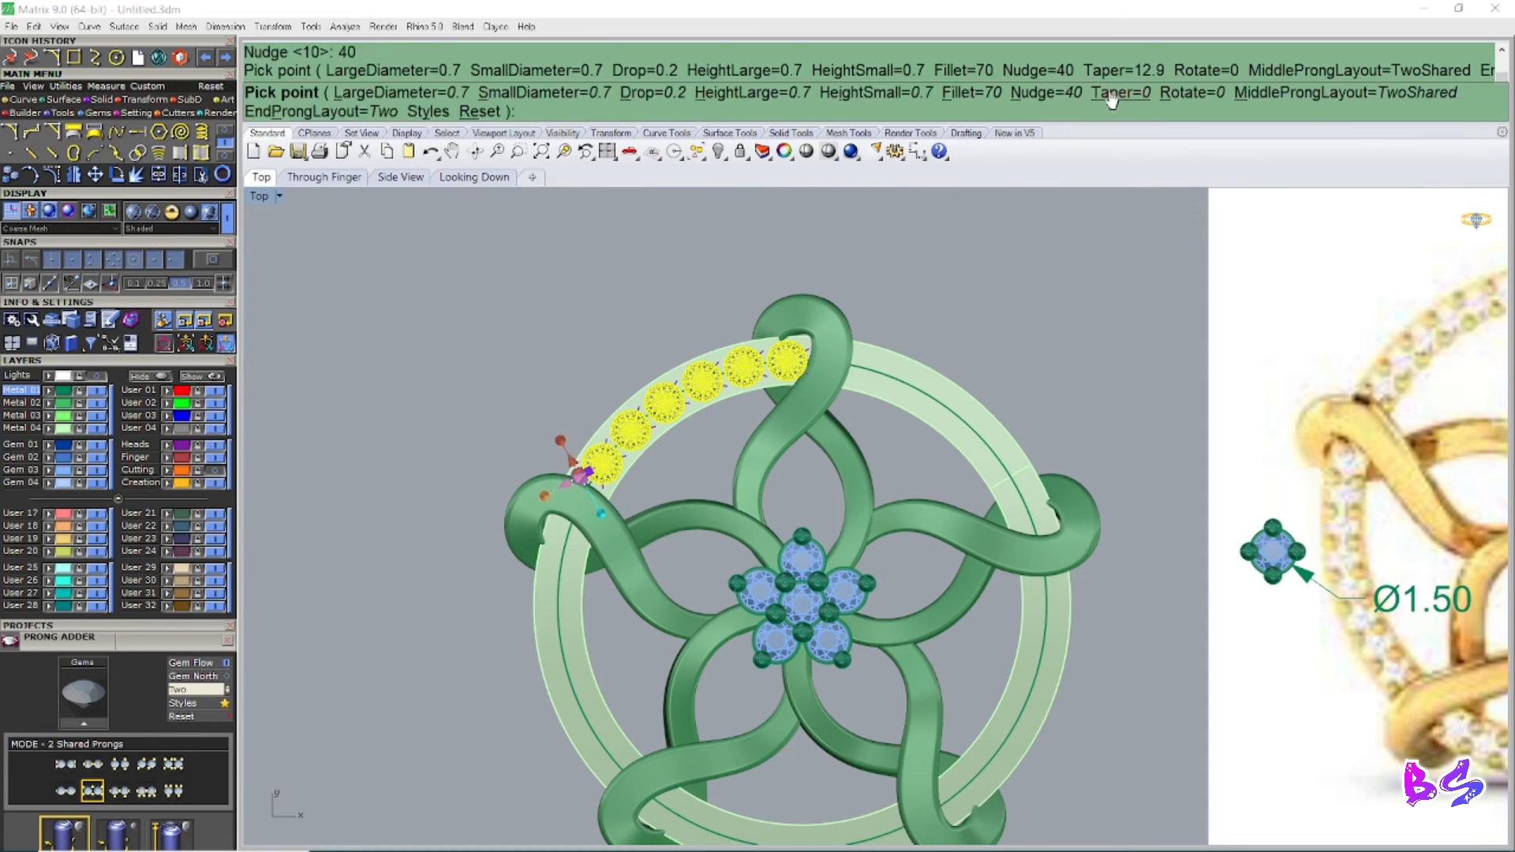
{"action": "scroll", "coordinate": [837, 268], "scroll_direction": "down", "scroll_amount": 3}
{"action": "scroll", "coordinate": [757, 296], "scroll_direction": "up", "scroll_amount": 3}
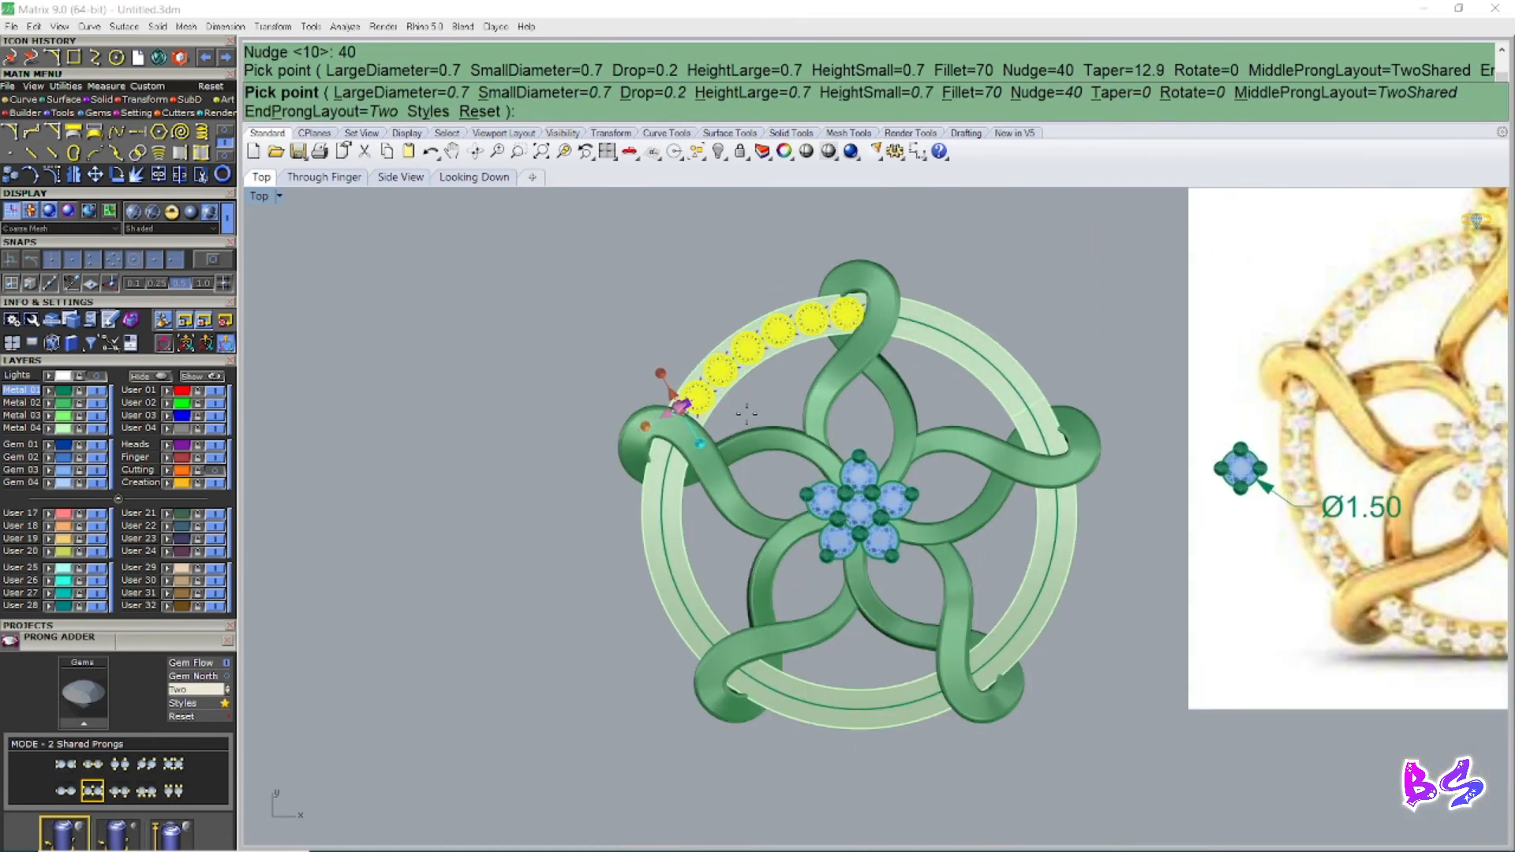
{"action": "key", "text": "Return"}
{"action": "scroll", "coordinate": [779, 376], "scroll_direction": "up", "scroll_amount": 4}
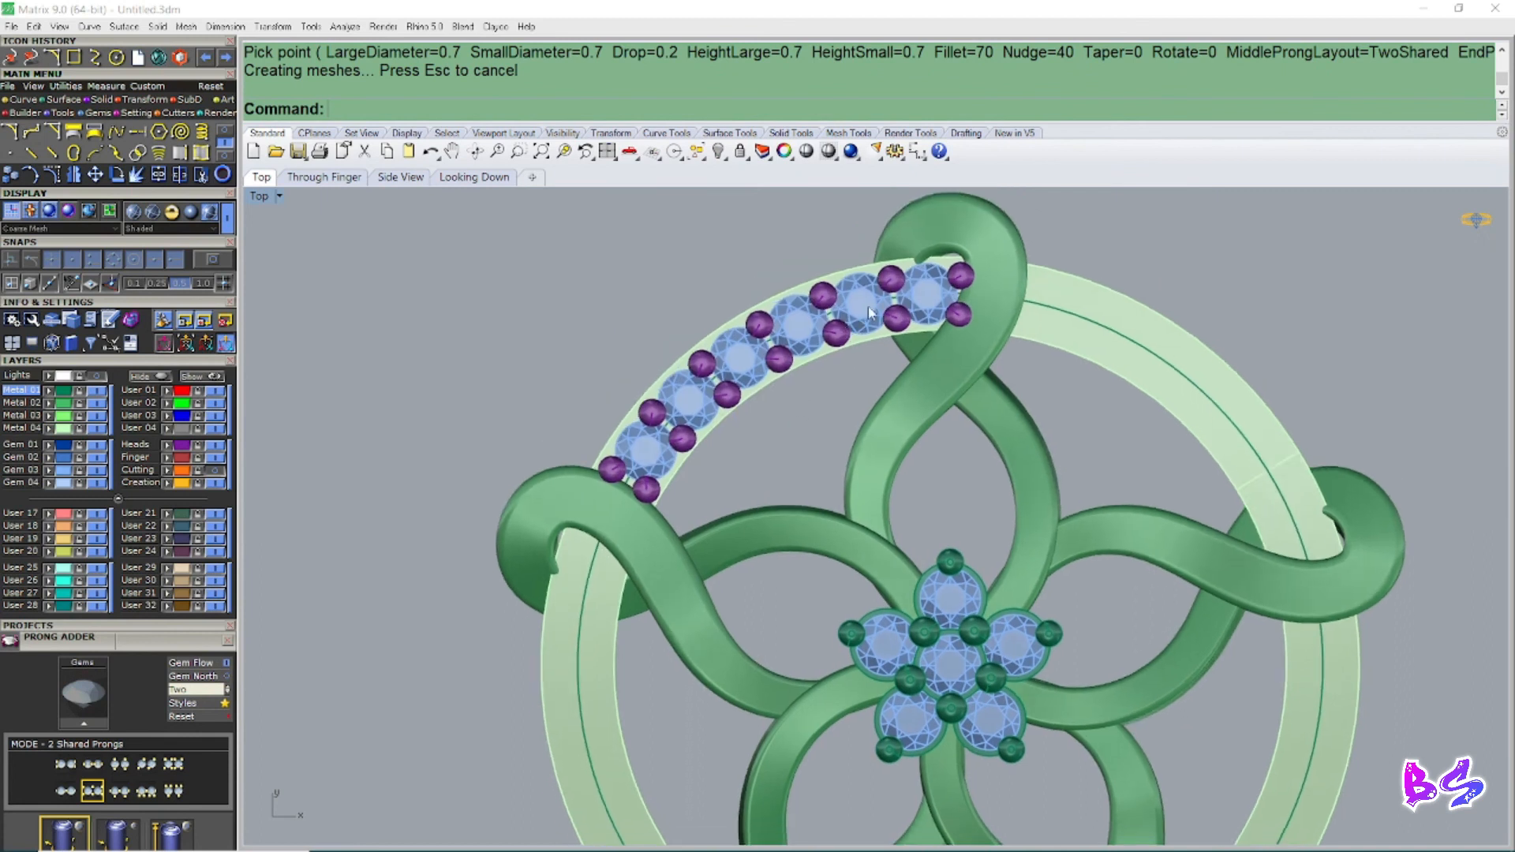
Step: Remove the inner end prong overlapping the top petal from its group and delete it
{"action": "type", "text": "RFG"}
{"action": "key", "text": "Return"}
{"action": "scroll", "coordinate": [991, 391], "scroll_direction": "up", "scroll_amount": 2}
{"action": "left_click", "coordinate": [907, 372]}
{"action": "key", "text": "Return"}
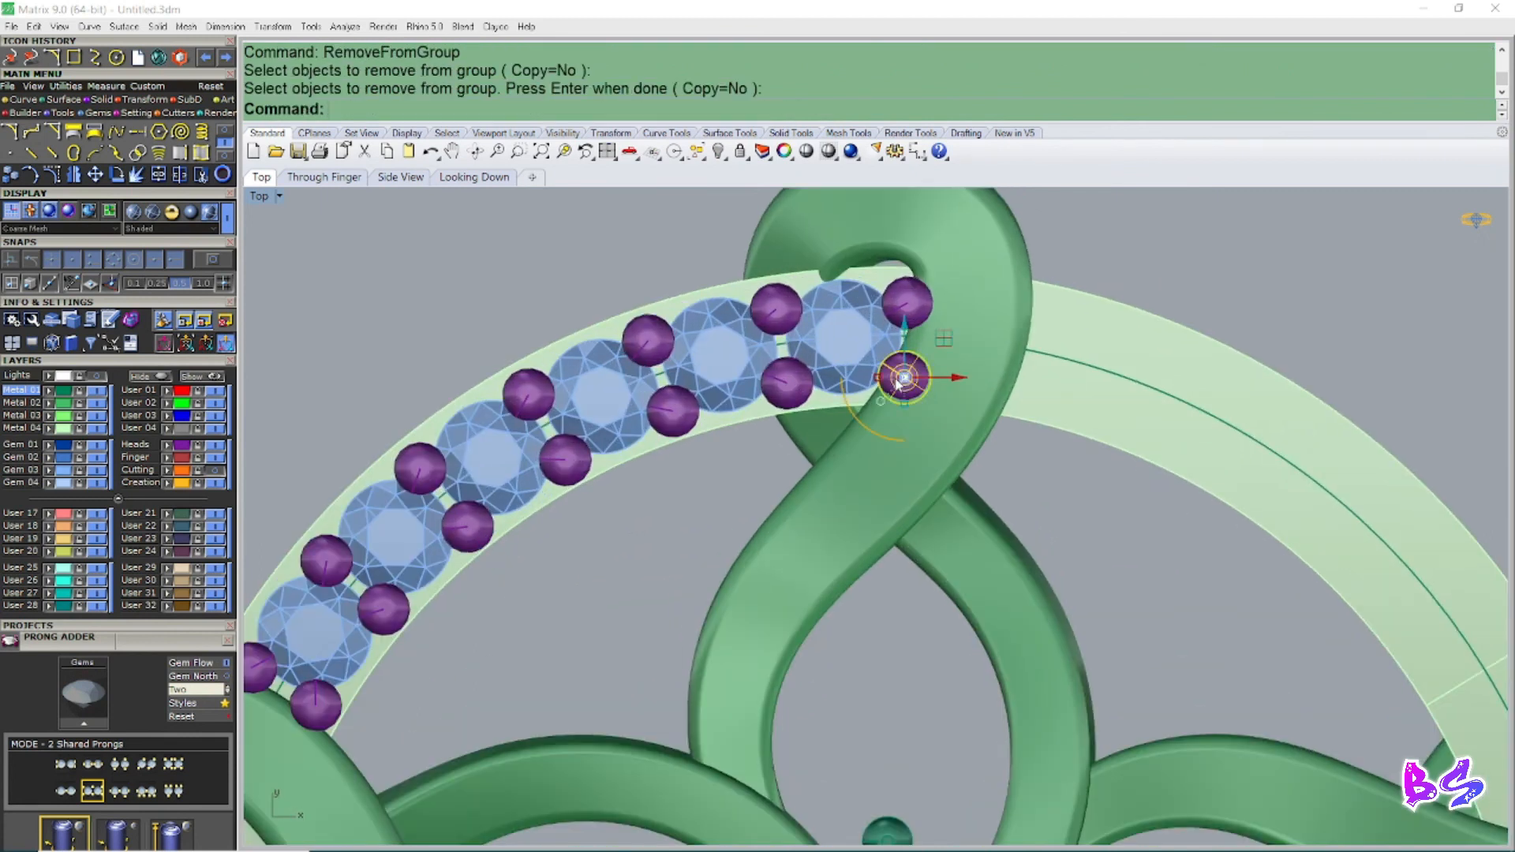
{"action": "key", "text": "Delete"}
Step: Use Gem Positioner to move the remaining end prong beside the top petal slightly closer to its gem
{"action": "scroll", "coordinate": [916, 356], "scroll_direction": "up", "scroll_amount": 4}
{"action": "type", "text": "G"}
{"action": "key", "text": "Return"}
{"action": "scroll", "coordinate": [913, 366], "scroll_direction": "down", "scroll_amount": 5}
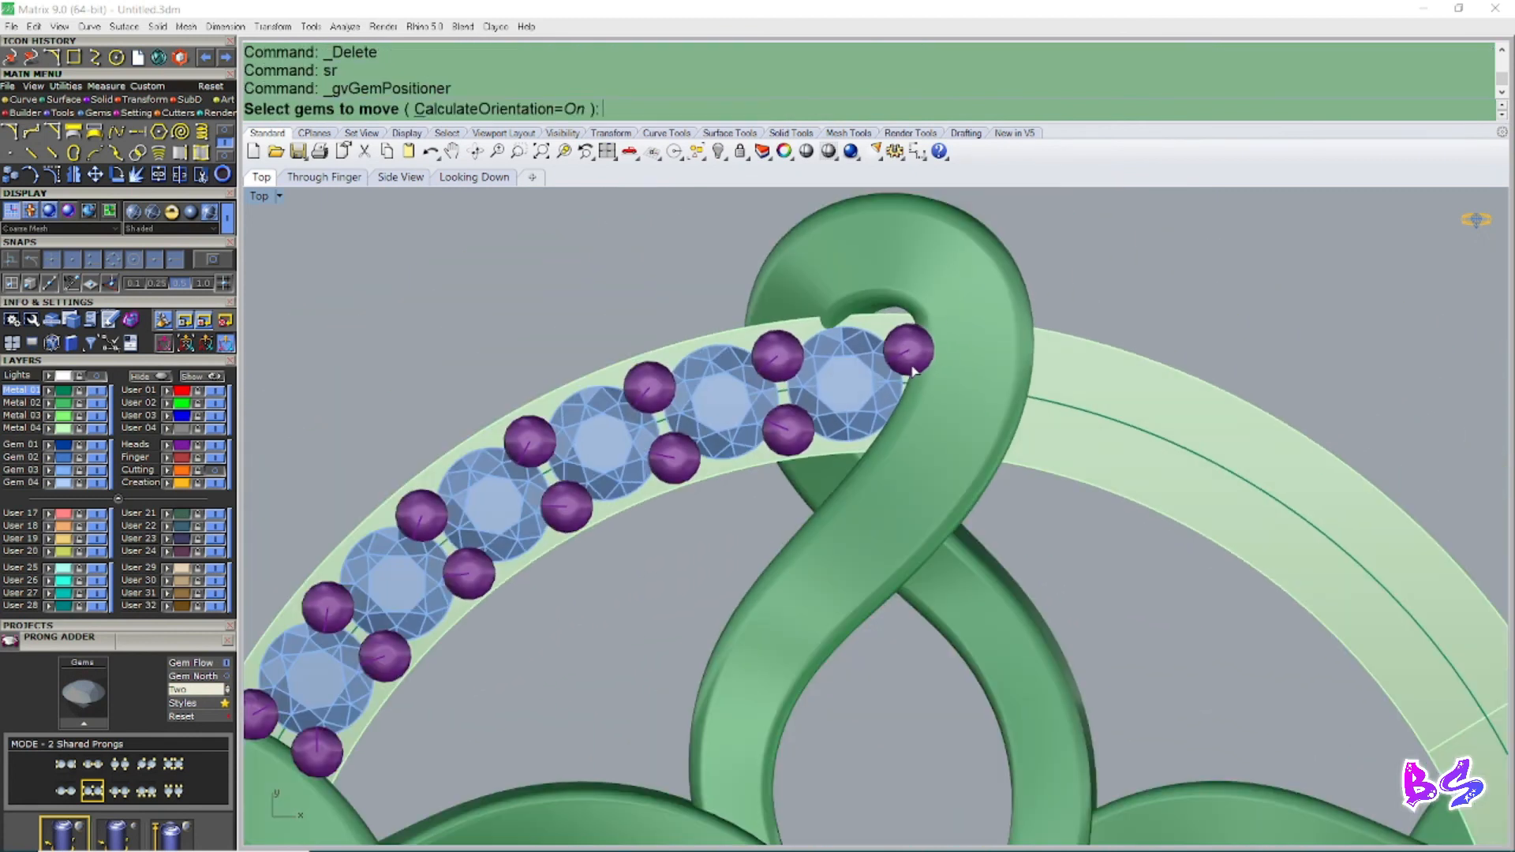
{"action": "left_click", "coordinate": [910, 366]}
{"action": "key", "text": "Return"}
{"action": "key", "text": "Return"}
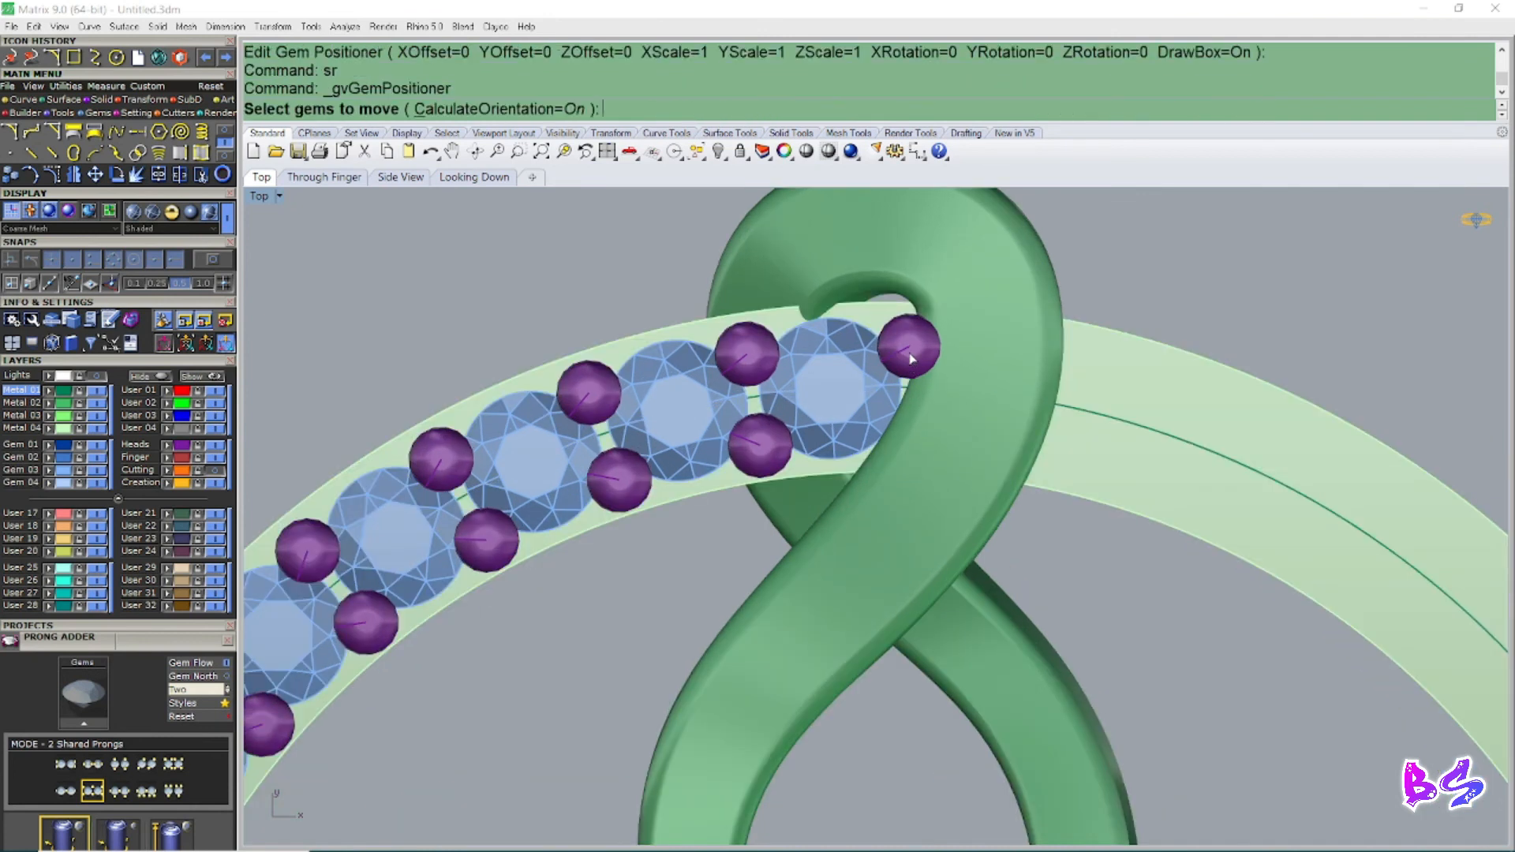
{"action": "scroll", "coordinate": [908, 355], "scroll_direction": "up", "scroll_amount": 3}
{"action": "left_click", "coordinate": [884, 368]}
{"action": "key", "text": "Return"}
{"action": "scroll", "coordinate": [892, 363], "scroll_direction": "down", "scroll_amount": 4}
{"action": "scroll", "coordinate": [899, 411], "scroll_direction": "up", "scroll_amount": 4}
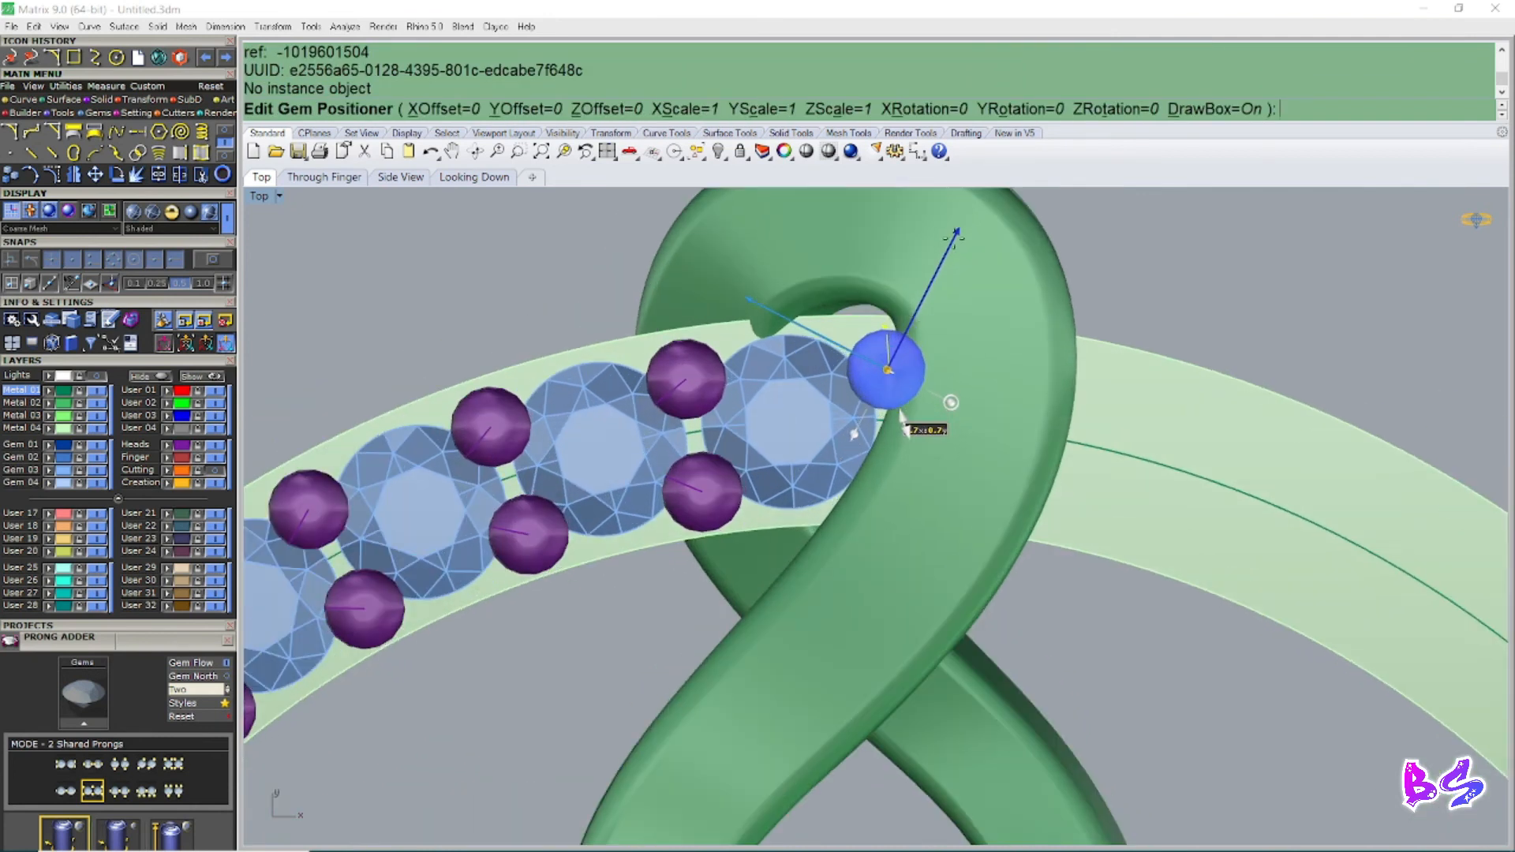
{"action": "left_click_drag", "start_coordinate": [961, 231], "coordinate": [955, 240]}
{"action": "scroll", "coordinate": [821, 329], "scroll_direction": "up", "scroll_amount": 4}
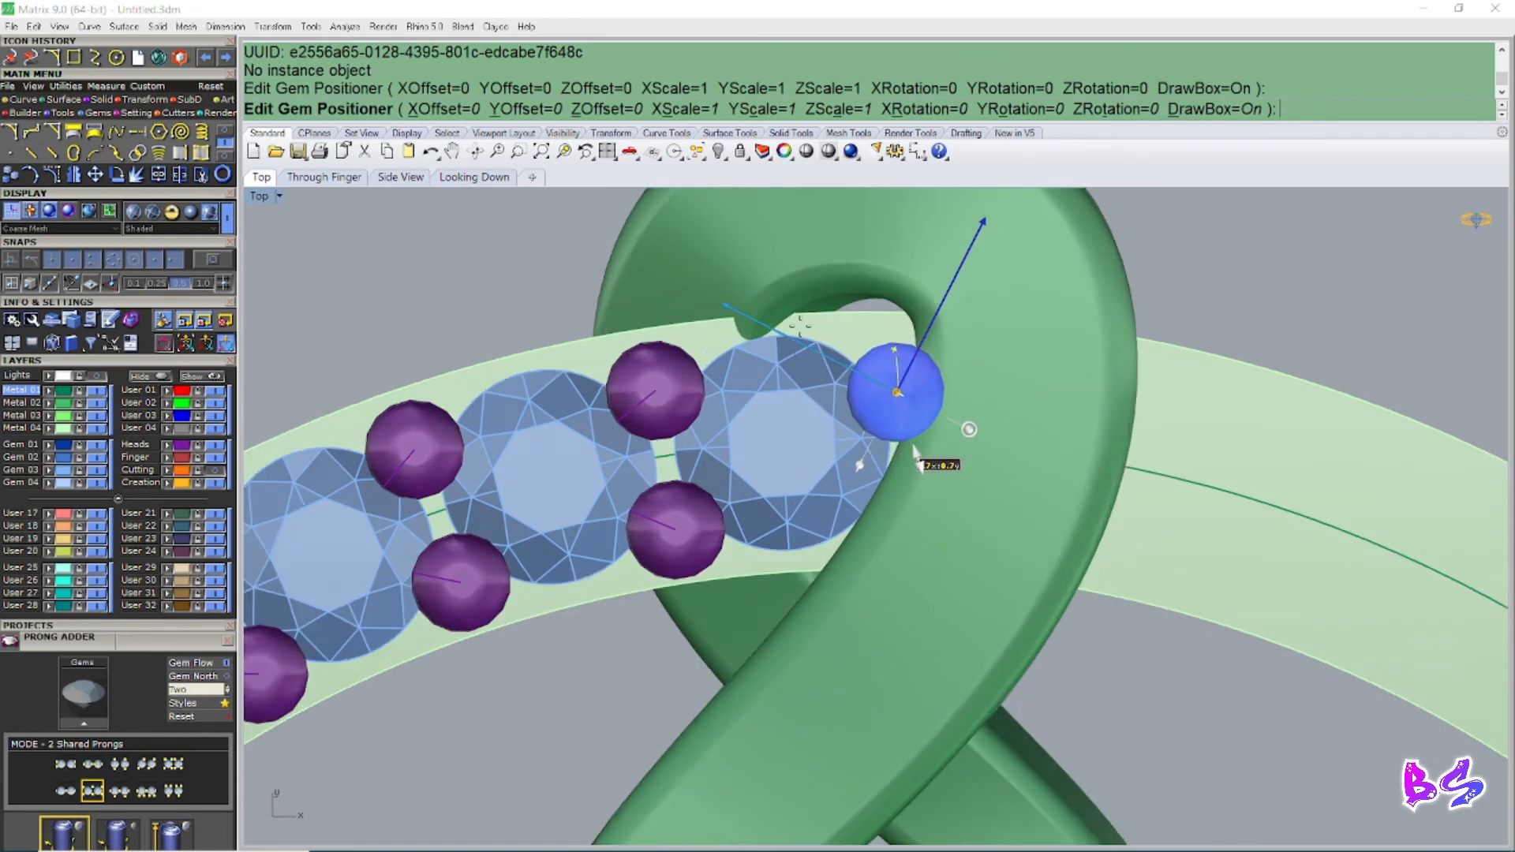
{"action": "key", "text": "Return"}
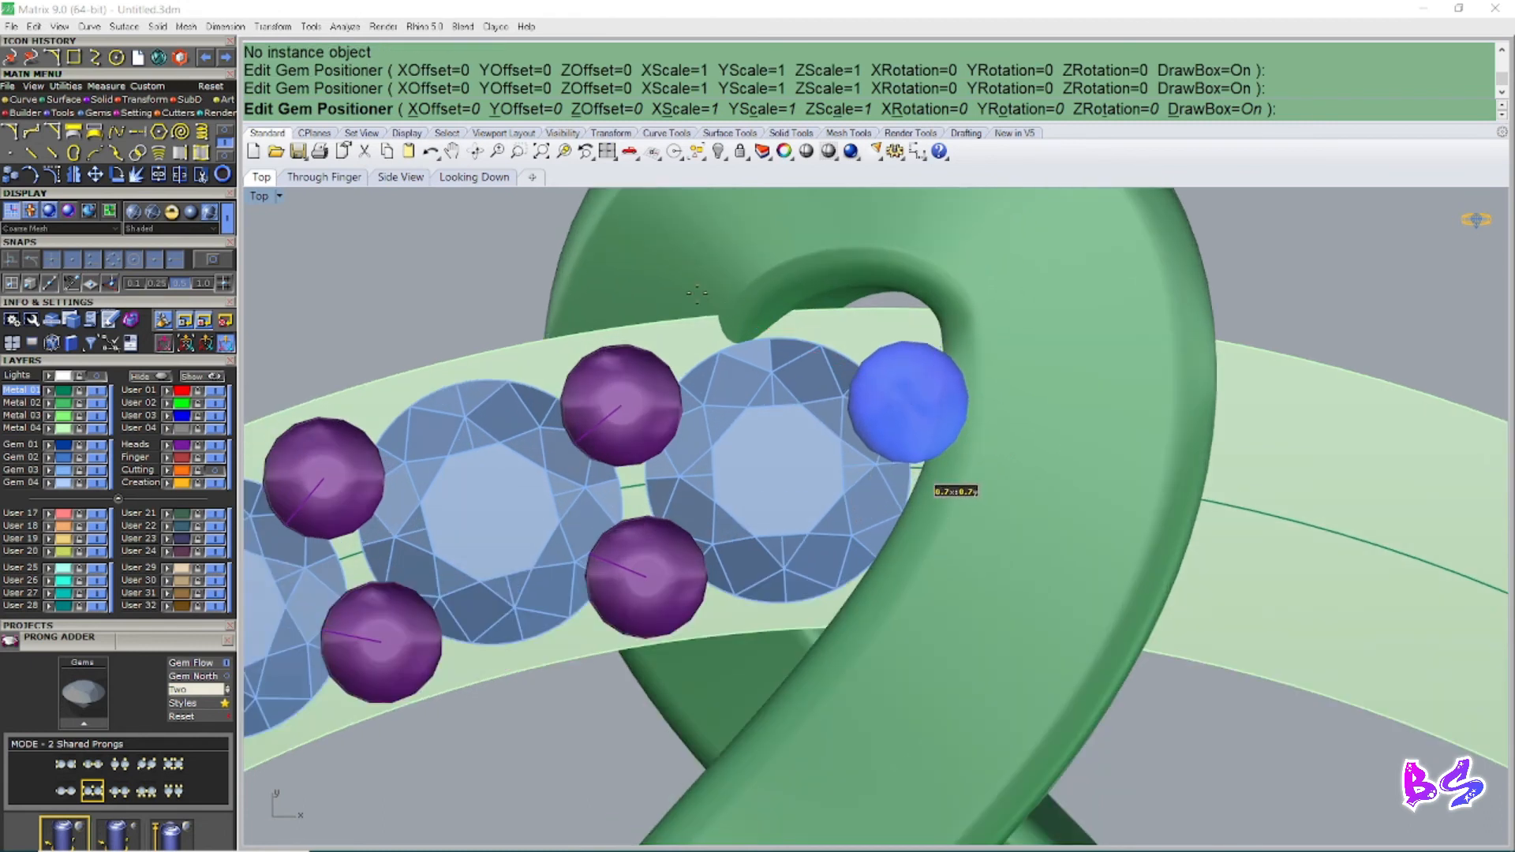
Step: Group the ring prongs together with their six gems
{"action": "scroll", "coordinate": [907, 426], "scroll_direction": "down", "scroll_amount": 5}
{"action": "scroll", "coordinate": [641, 486], "scroll_direction": "up", "scroll_amount": 2}
{"action": "left_click", "coordinate": [645, 471]}
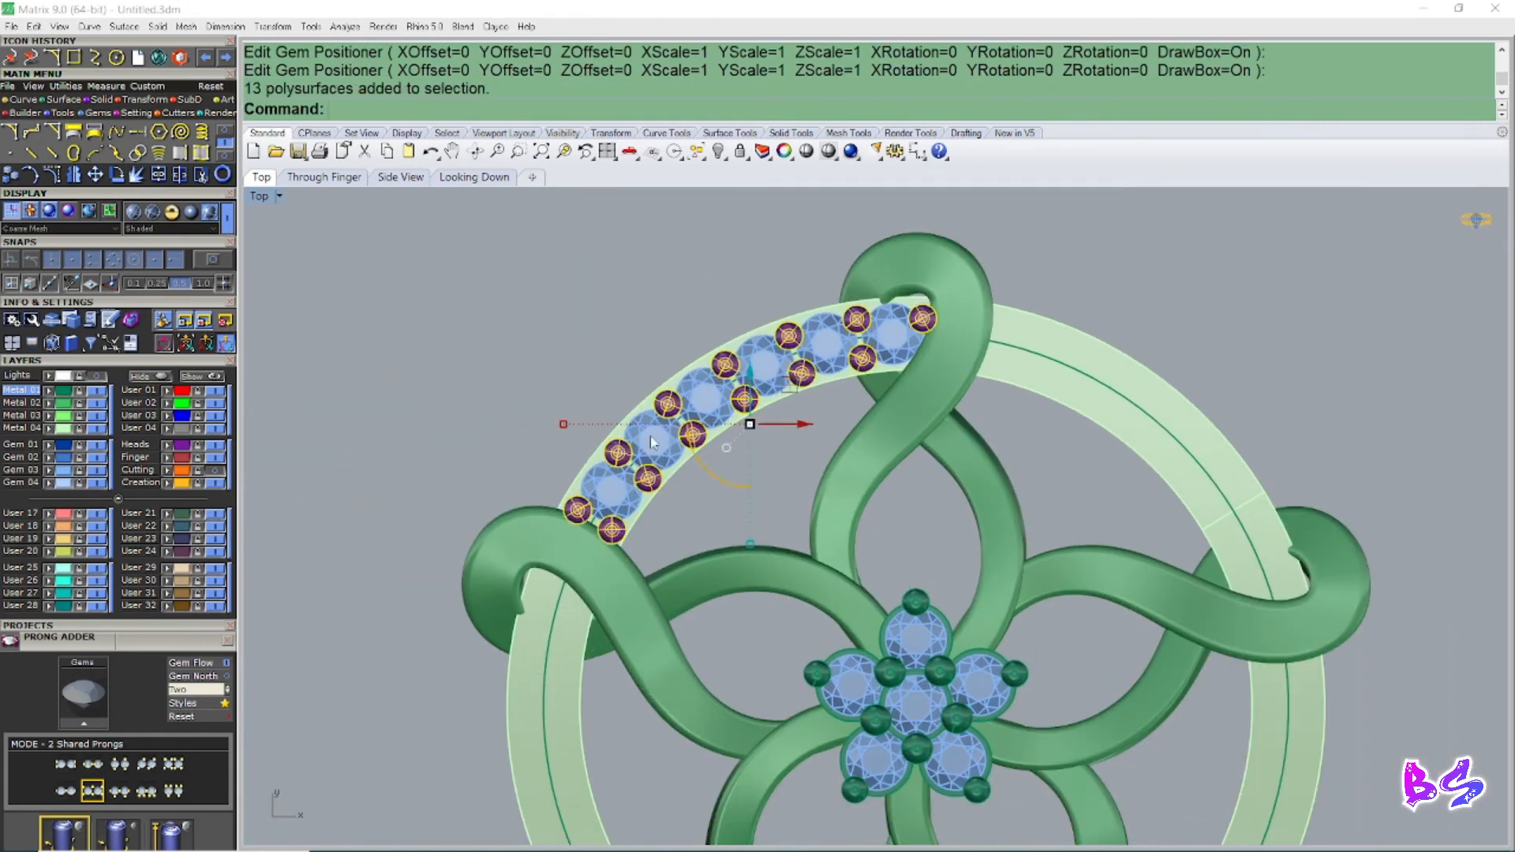
{"action": "scroll", "coordinate": [654, 438], "scroll_direction": "up", "scroll_amount": 2}
{"action": "left_click", "coordinate": [656, 435], "text": "shift"}
{"action": "scroll", "coordinate": [677, 421], "scroll_direction": "down", "scroll_amount": 6}
{"action": "type", "text": "g"}
{"action": "key", "text": "Return"}
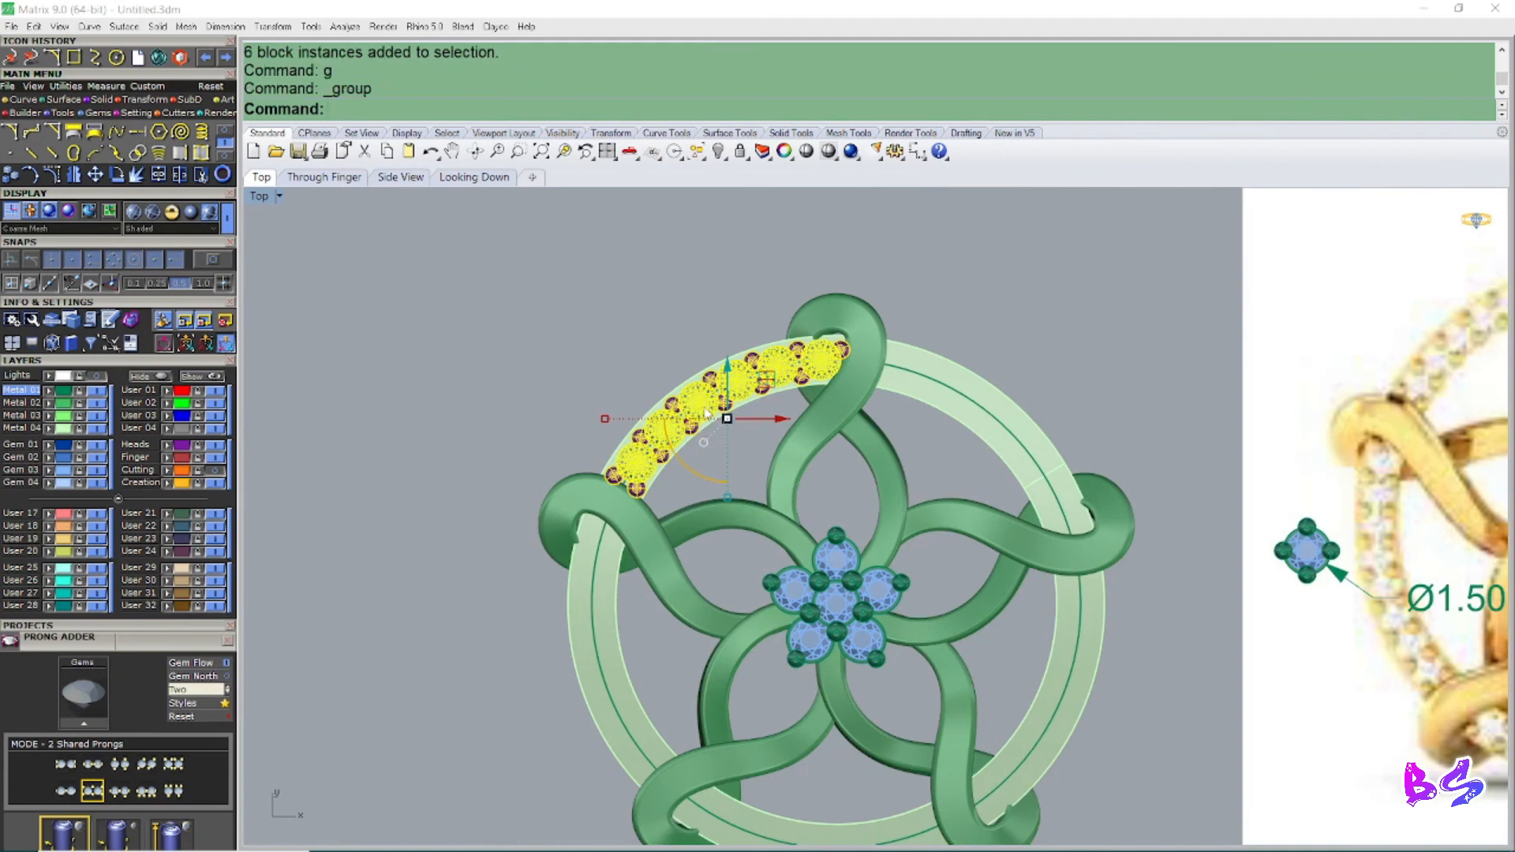
Step: Polar array the gem and prong group around the origin with 5 items over 360 degrees
{"action": "type", "text": "a"}
{"action": "key", "text": "Return"}
{"action": "type", "text": "0"}
{"action": "key", "text": "Return"}
{"action": "scroll", "coordinate": [823, 403], "scroll_direction": "down", "scroll_amount": 5}
{"action": "type", "text": "5"}
{"action": "key", "text": "Return"}
{"action": "key", "text": "Return"}
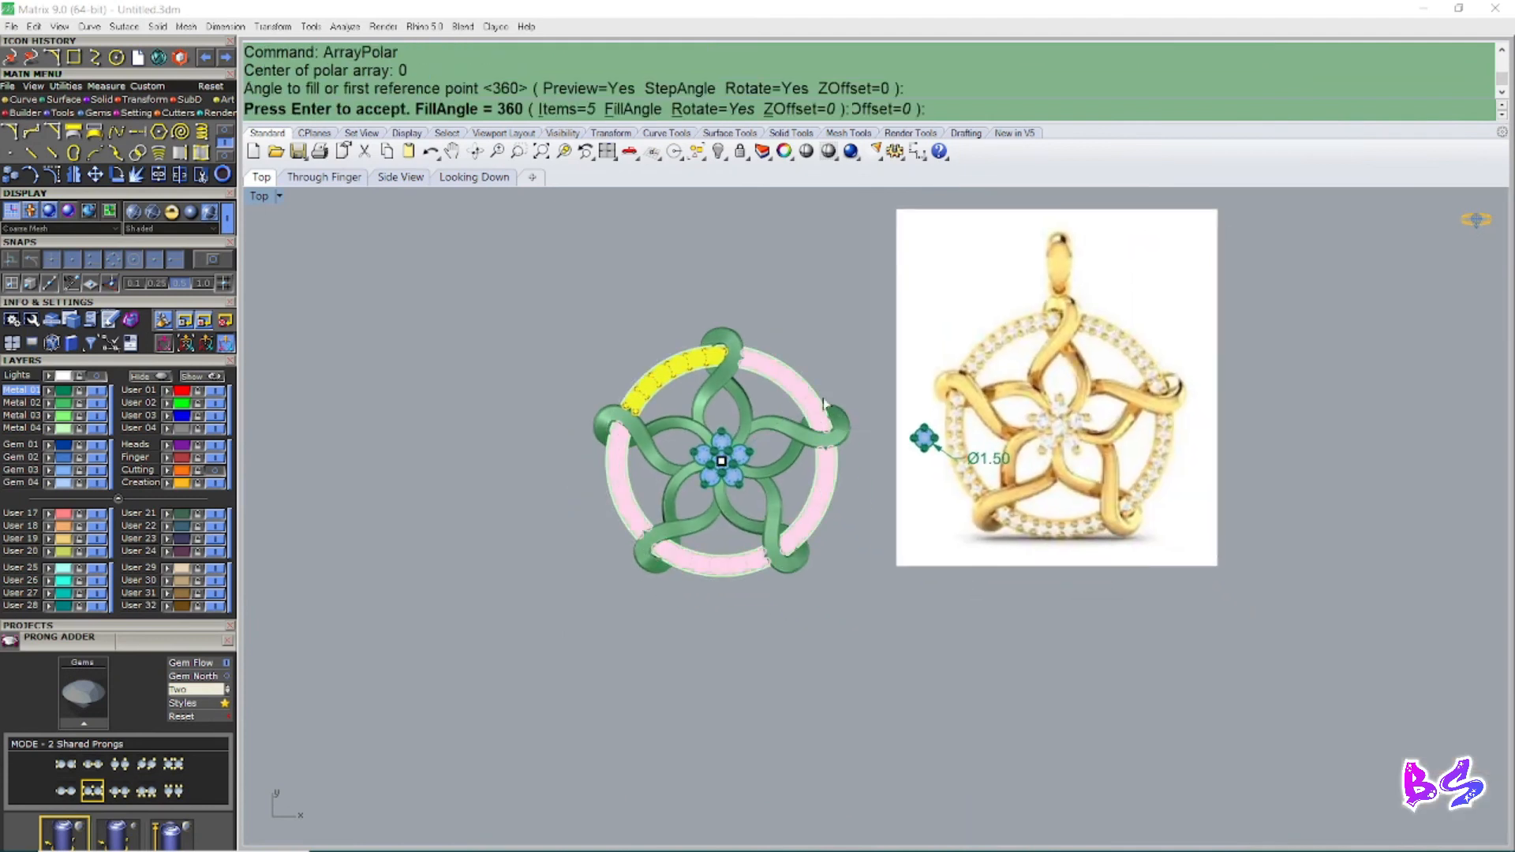
{"action": "key", "text": "Return"}
{"action": "scroll", "coordinate": [754, 456], "scroll_direction": "up", "scroll_amount": 2}
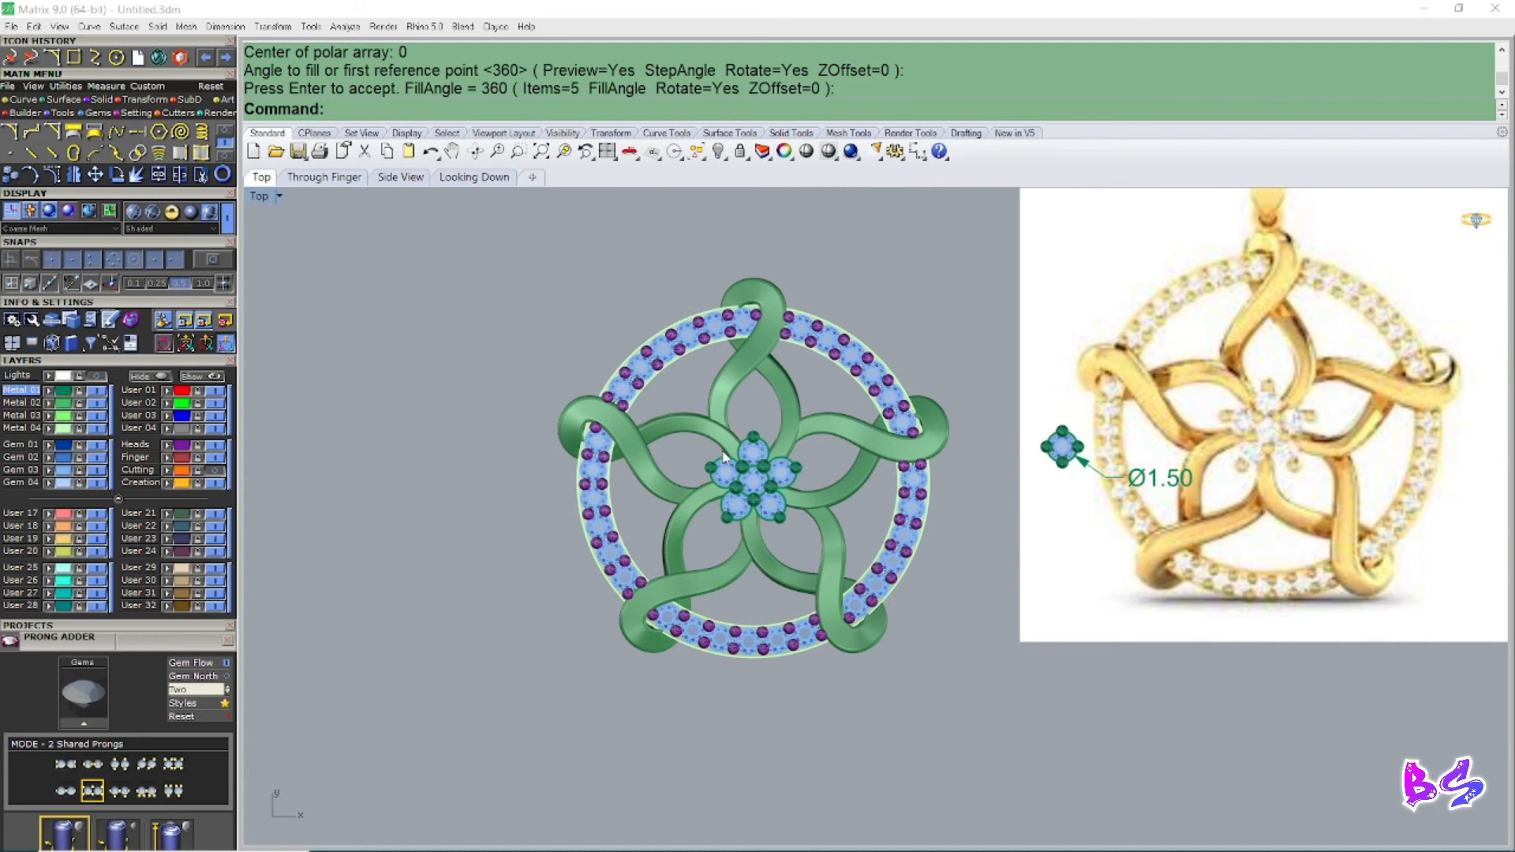
Step: Inspect the gem-set ring in the perspective view and close the Prong Adder
{"action": "scroll", "coordinate": [724, 456], "scroll_direction": "down", "scroll_amount": 2}
{"action": "key", "text": "F4"}
{"action": "right_click_drag", "start_coordinate": [813, 473], "coordinate": [574, 543]}
{"action": "scroll", "coordinate": [820, 506], "scroll_direction": "up", "scroll_amount": 6}
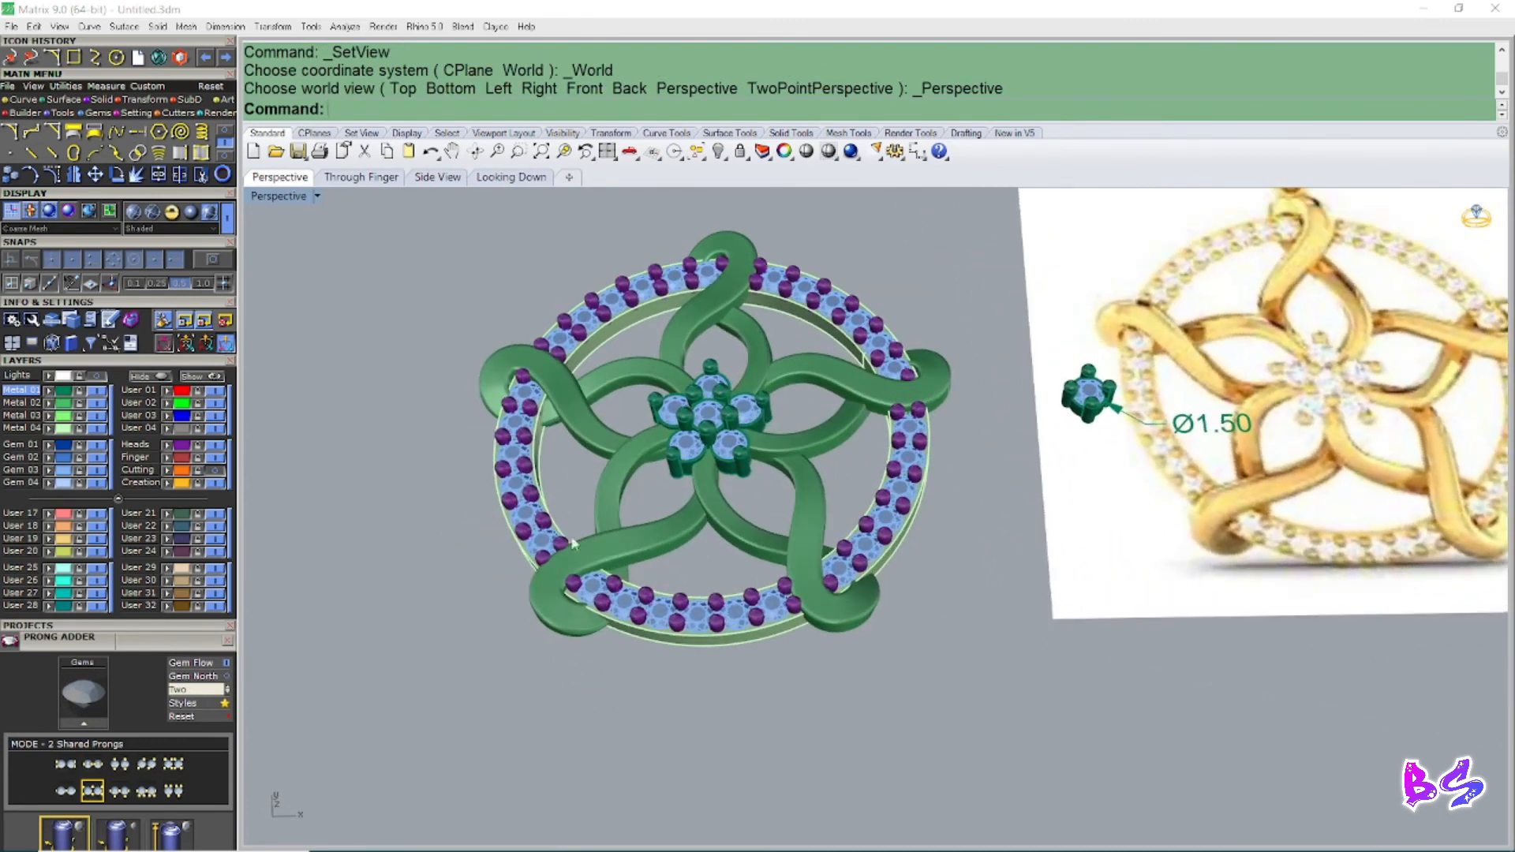
{"action": "left_click", "coordinate": [227, 642]}
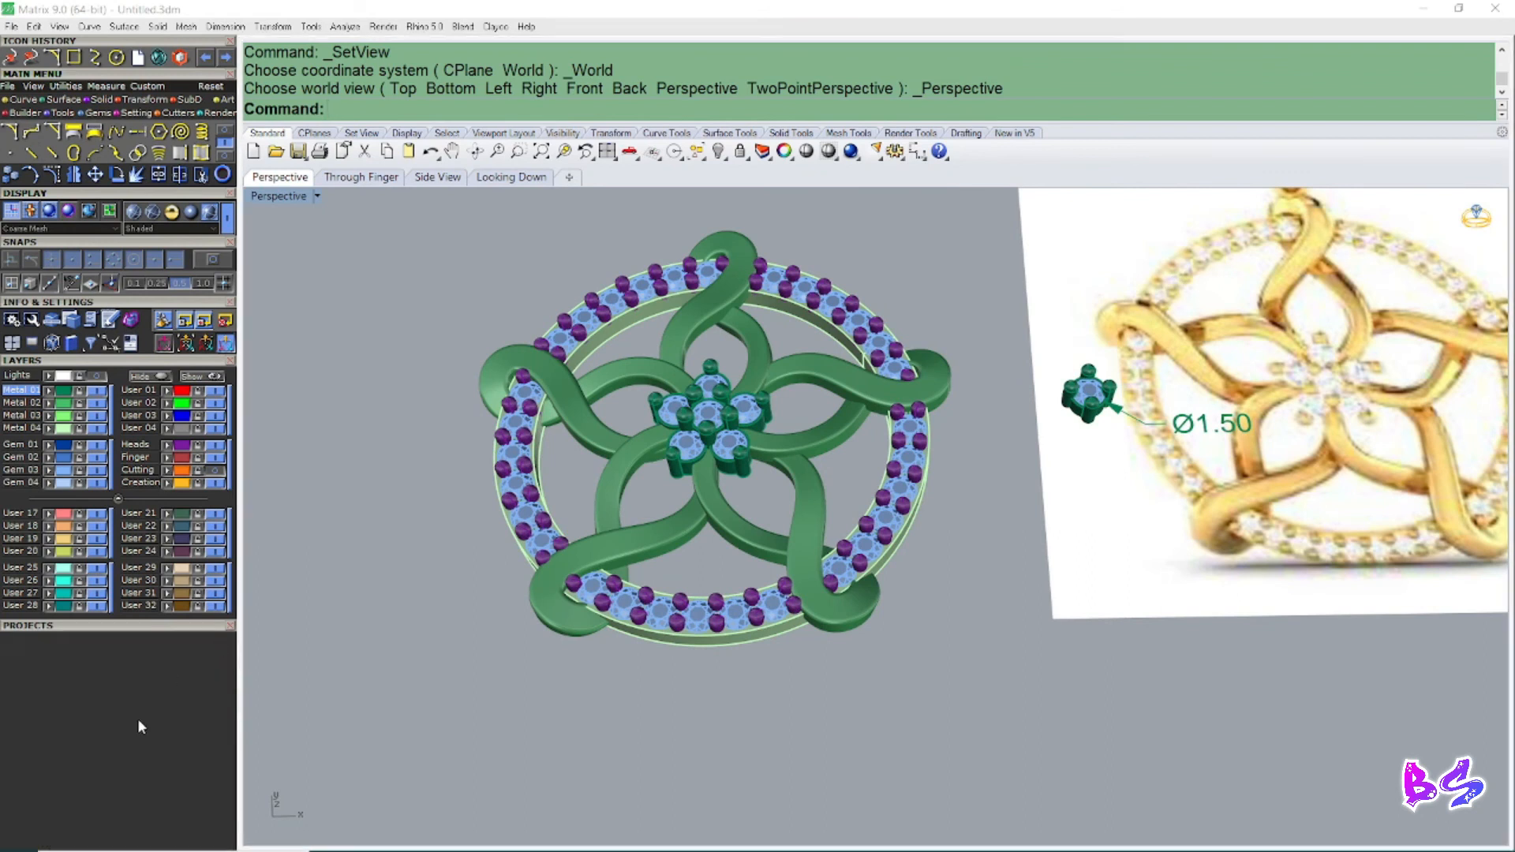
Step: Insert the saved bail model from the project library and switch to the top view
{"action": "left_click", "coordinate": [120, 626]}
{"action": "left_click", "coordinate": [235, 644]}
{"action": "key", "text": "ctrl+F1"}
{"action": "key", "text": "Escape"}
{"action": "right_click_drag", "start_coordinate": [765, 348], "coordinate": [762, 379]}
{"action": "scroll", "coordinate": [762, 378], "scroll_direction": "up", "scroll_amount": 6}
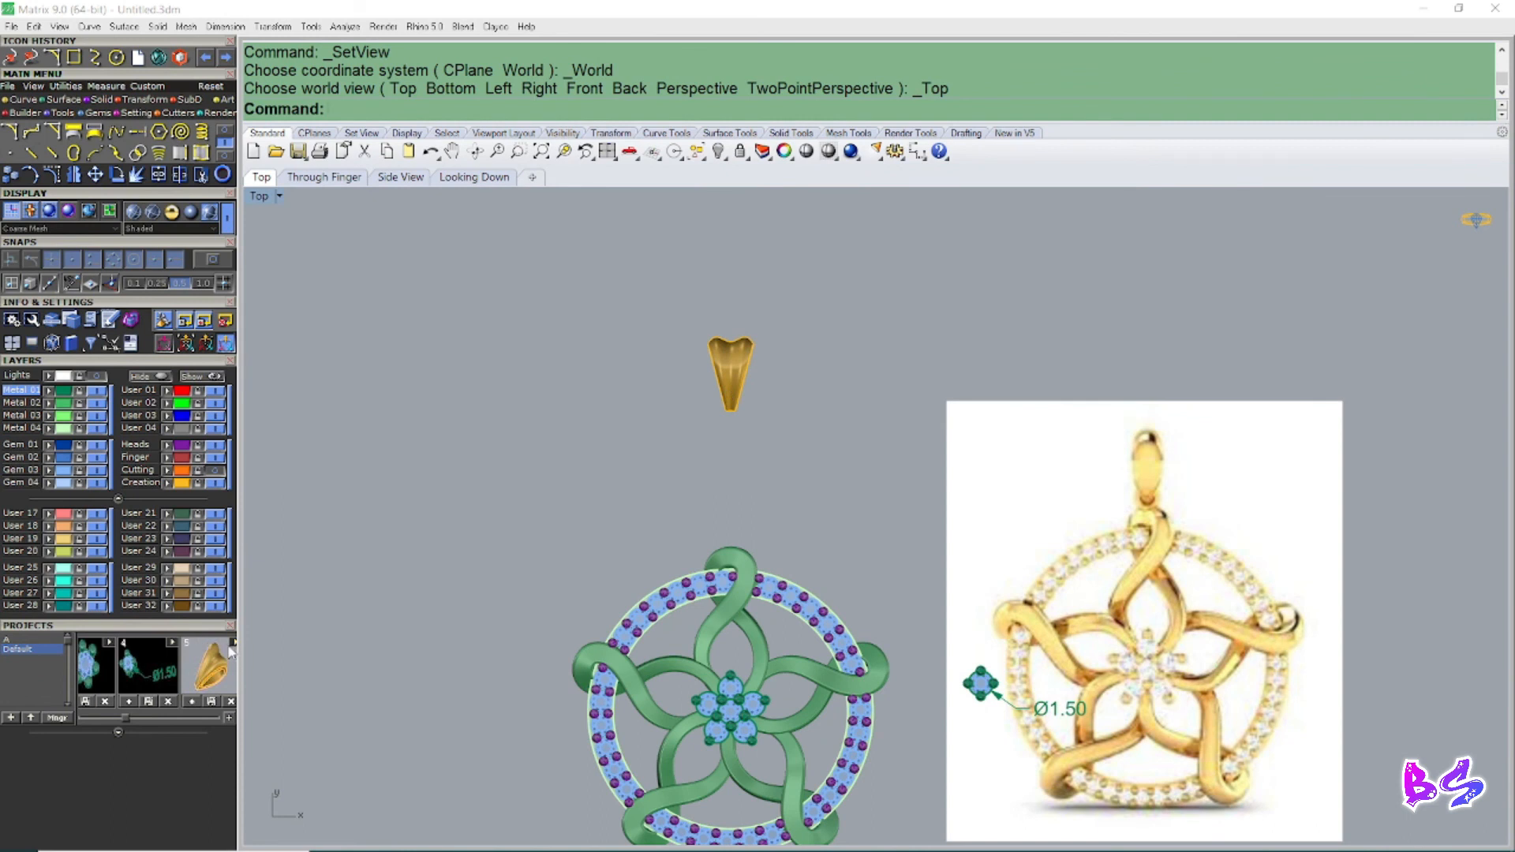
Step: Delete the gold version of the bail and turn on the Cutting layer to show the plain bail
{"action": "left_click", "coordinate": [745, 357]}
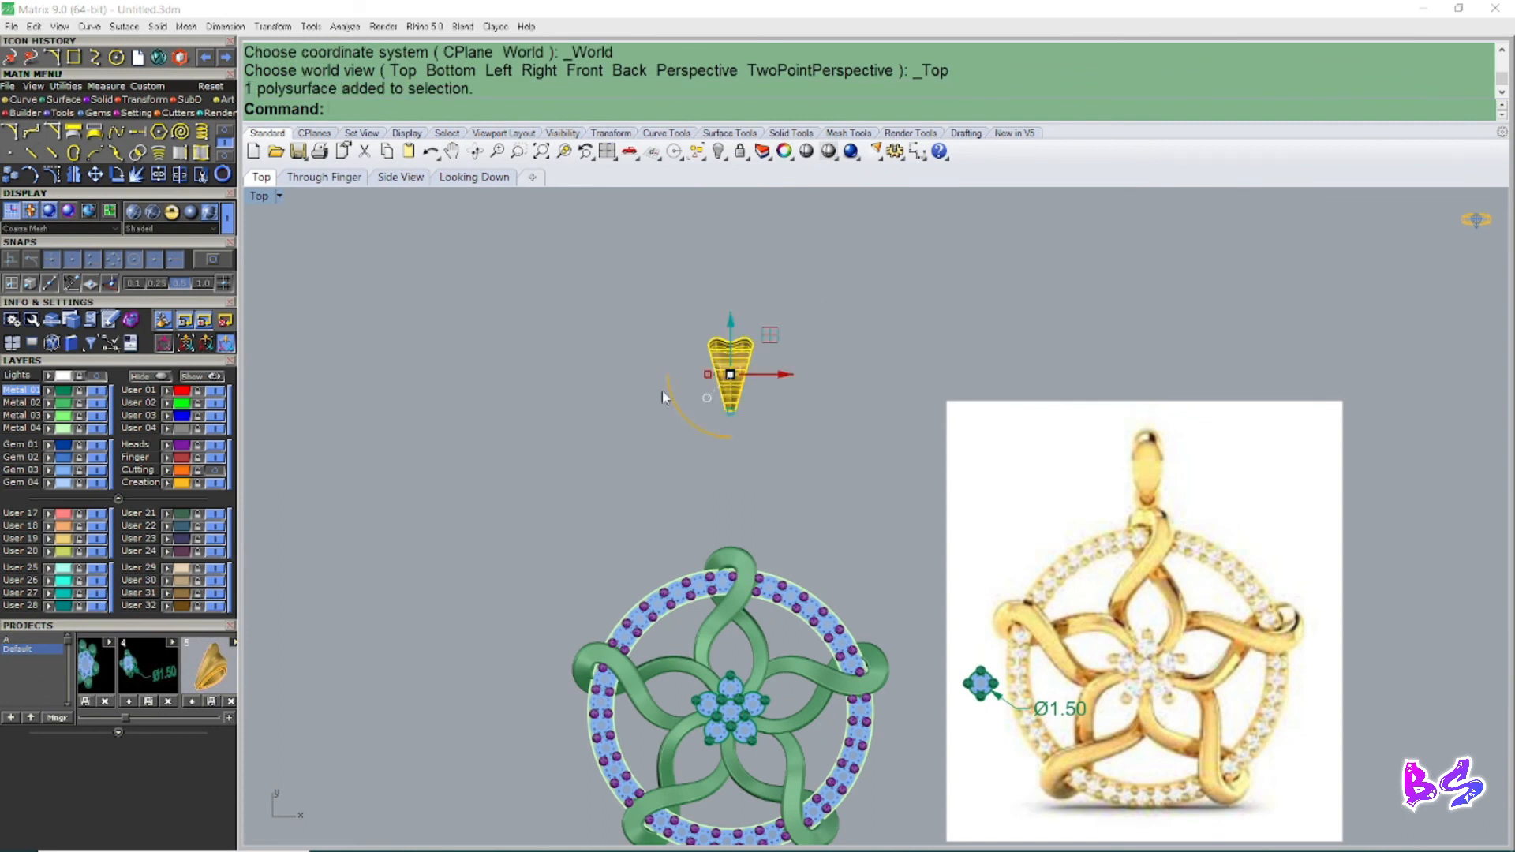
{"action": "key", "text": "Delete"}
{"action": "left_click", "coordinate": [221, 471]}
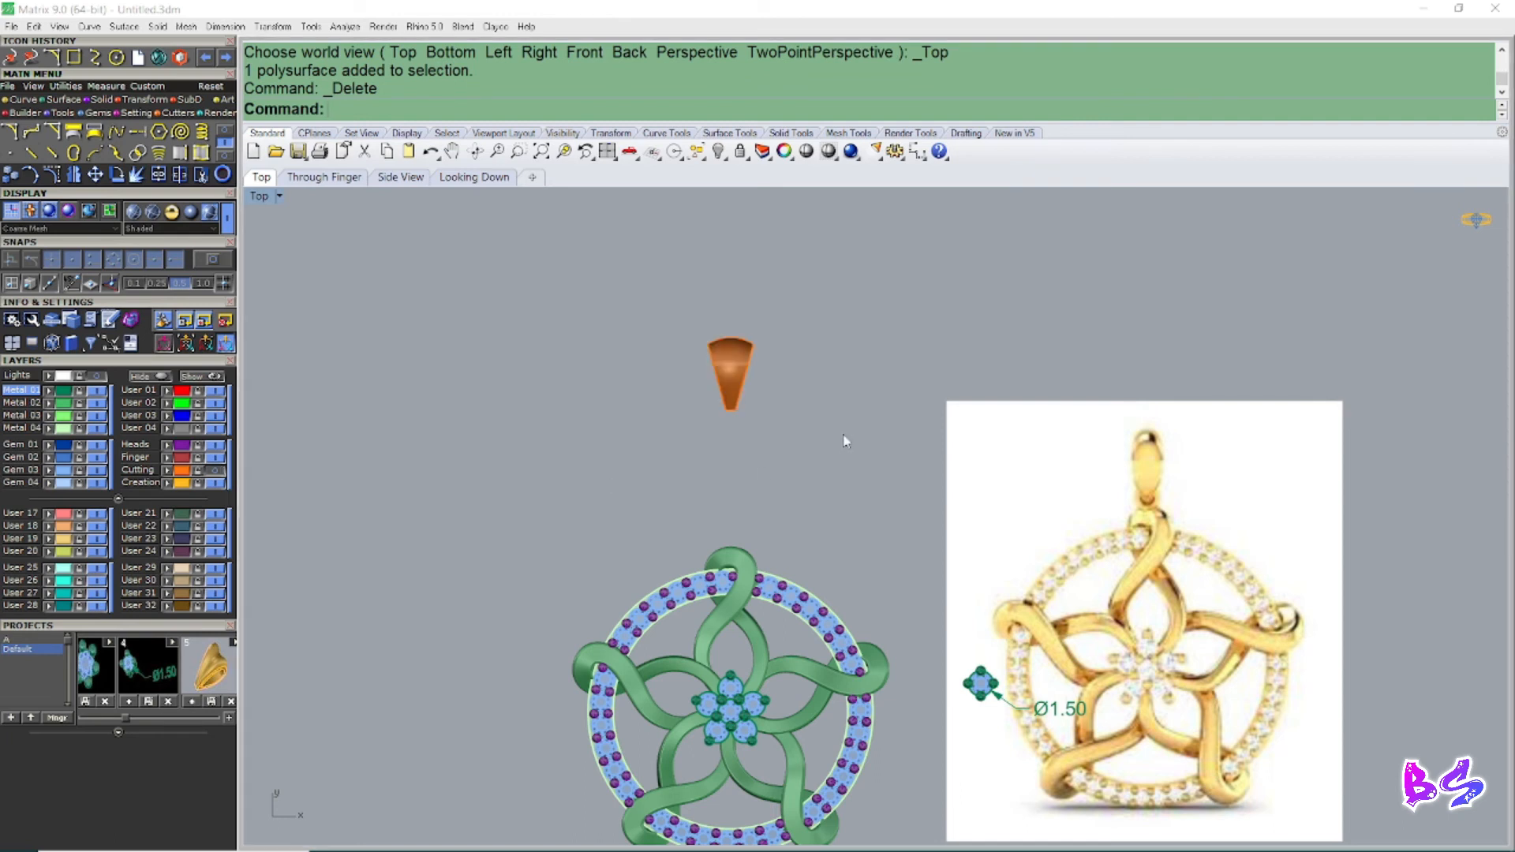
Step: Move the plain bail straight down toward the top petal of the pendant
{"action": "right_click_drag", "start_coordinate": [846, 439], "coordinate": [848, 463]}
{"action": "left_click_drag", "start_coordinate": [784, 292], "coordinate": [701, 428]}
{"action": "scroll", "coordinate": [740, 377], "scroll_direction": "up", "scroll_amount": 2}
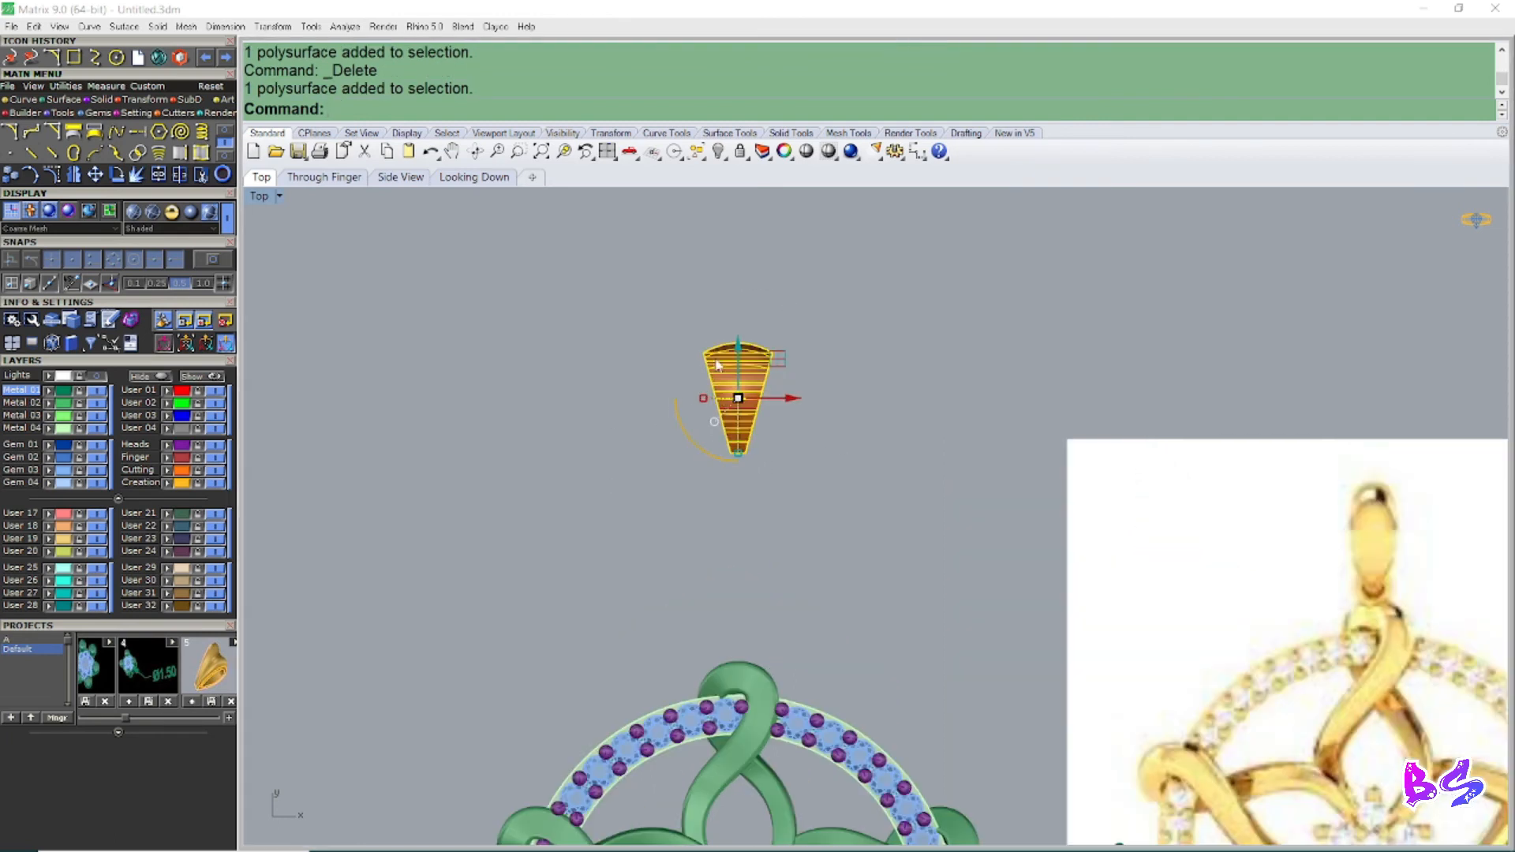
{"action": "left_click_drag", "start_coordinate": [739, 348], "coordinate": [739, 481]}
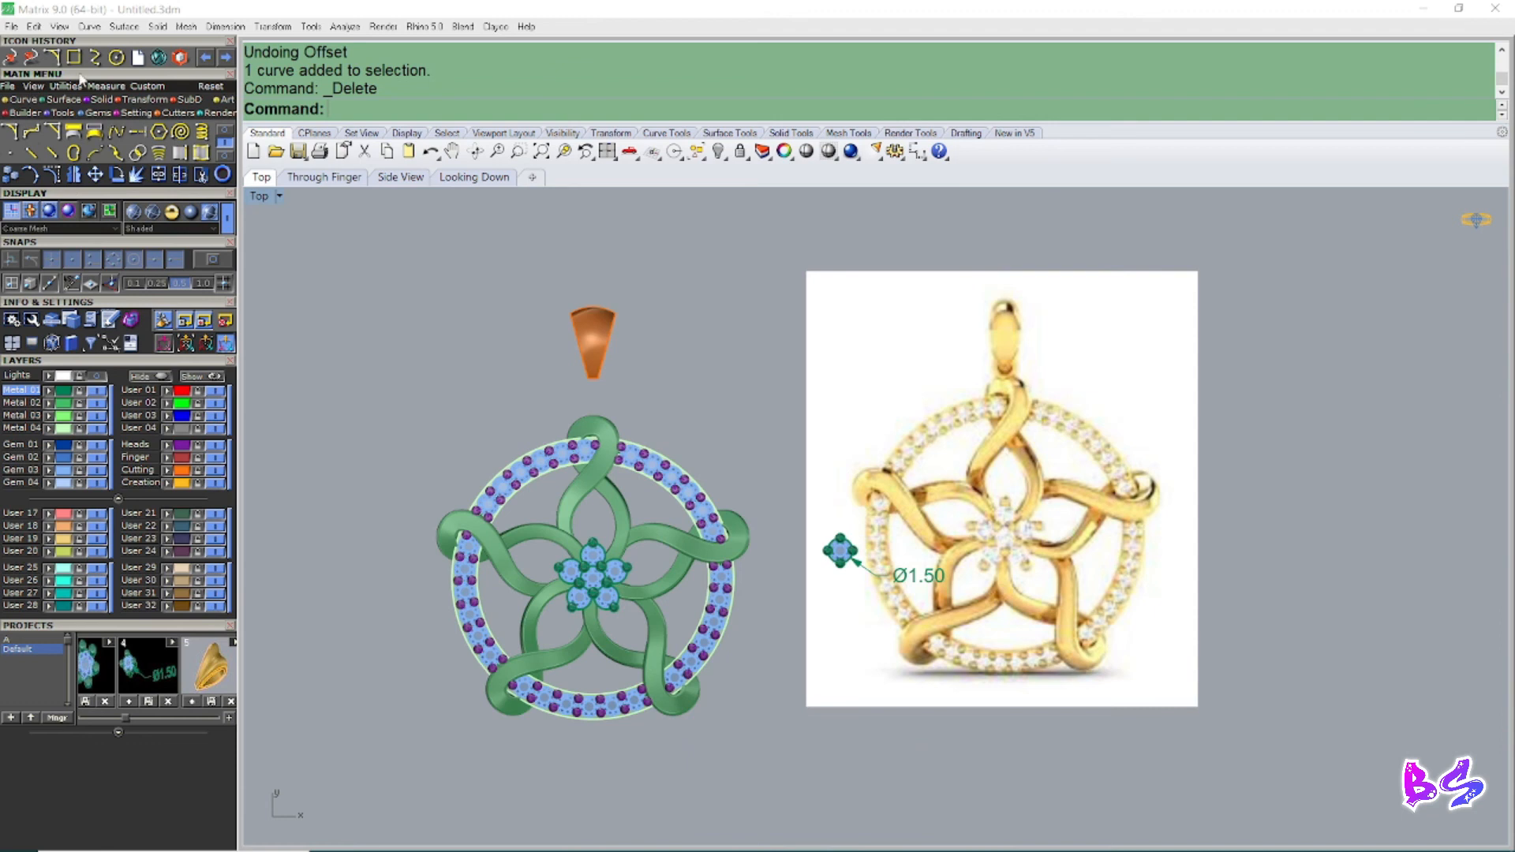
Step: Draw a 1.5 mm diameter circle beside the bail and offset it 1 mm outward
{"action": "left_click", "coordinate": [116, 57]}
{"action": "scroll", "coordinate": [629, 422], "scroll_direction": "up", "scroll_amount": 5}
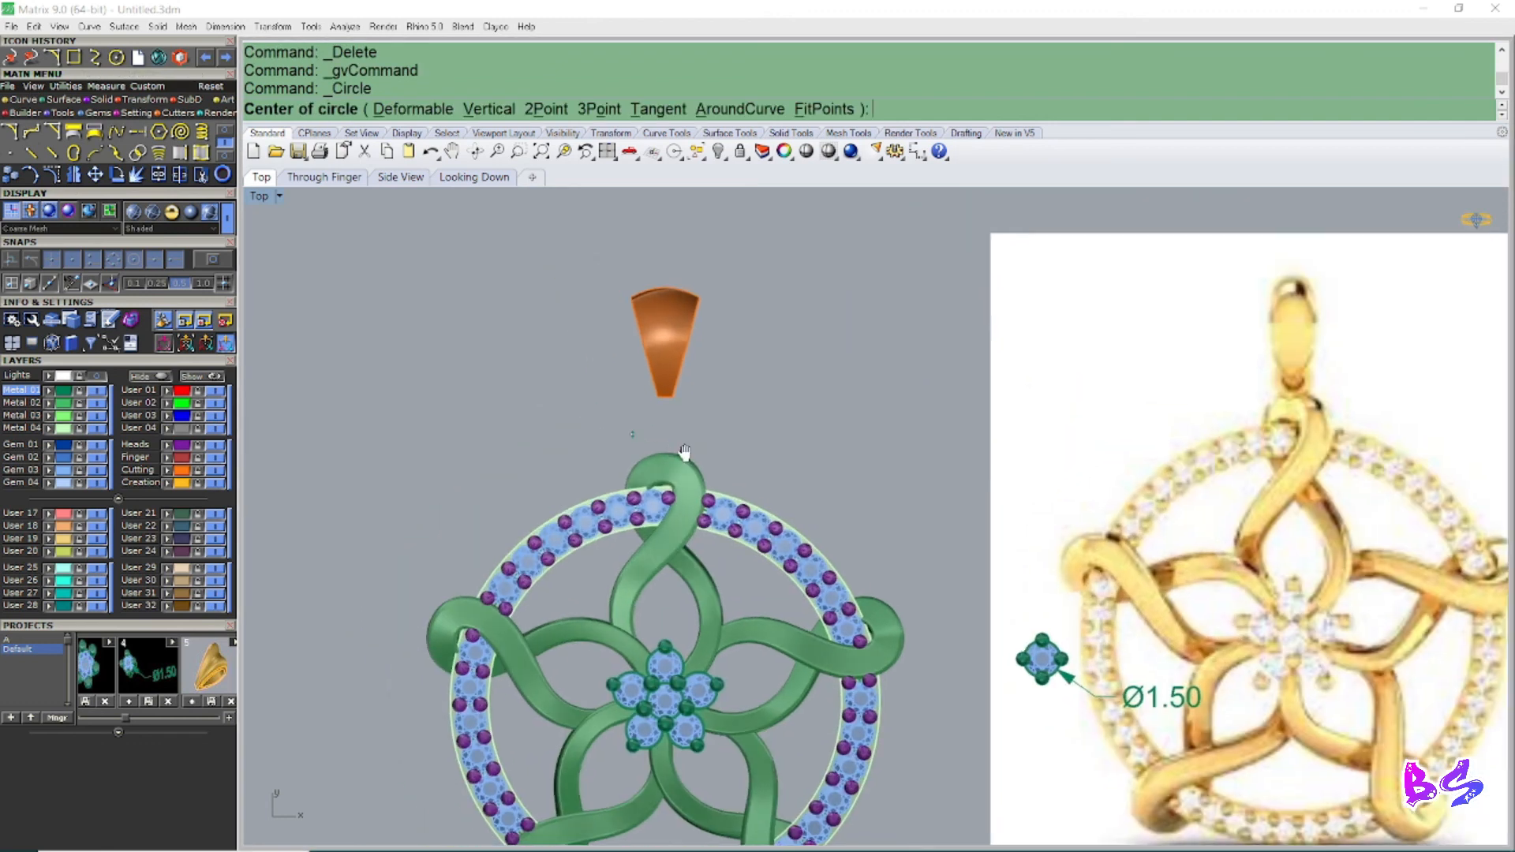
{"action": "scroll", "coordinate": [627, 421], "scroll_direction": "up", "scroll_amount": 1}
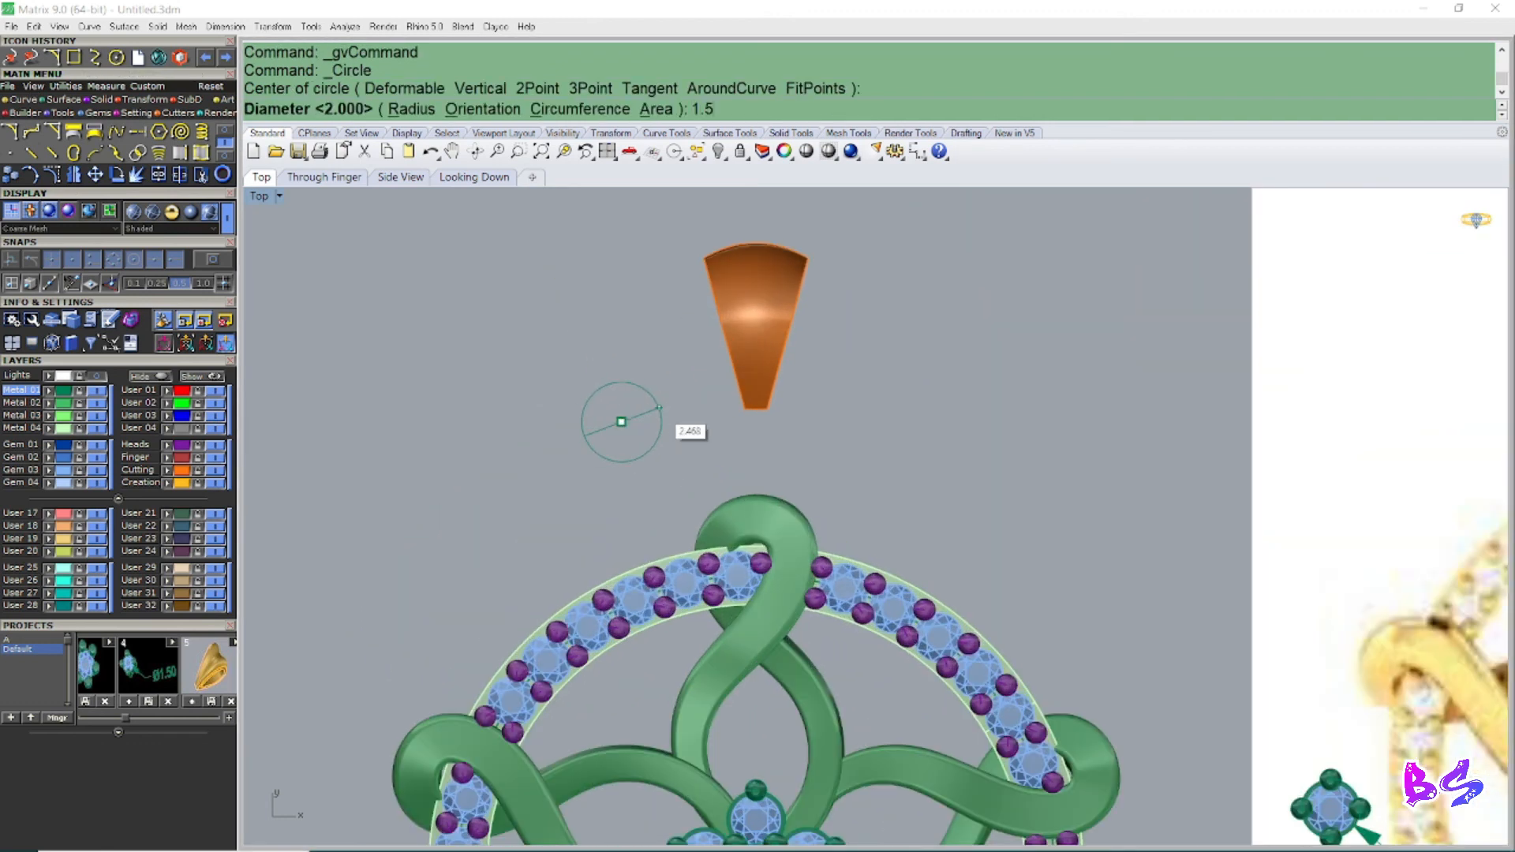
{"action": "key", "text": "Return"}
{"action": "scroll", "coordinate": [768, 335], "scroll_direction": "up", "scroll_amount": 2}
{"action": "left_click", "coordinate": [671, 452]}
{"action": "scroll", "coordinate": [667, 473], "scroll_direction": "up", "scroll_amount": 2}
{"action": "type", "text": "o"}
{"action": "key", "text": "Return"}
{"action": "left_click", "coordinate": [791, 450]}
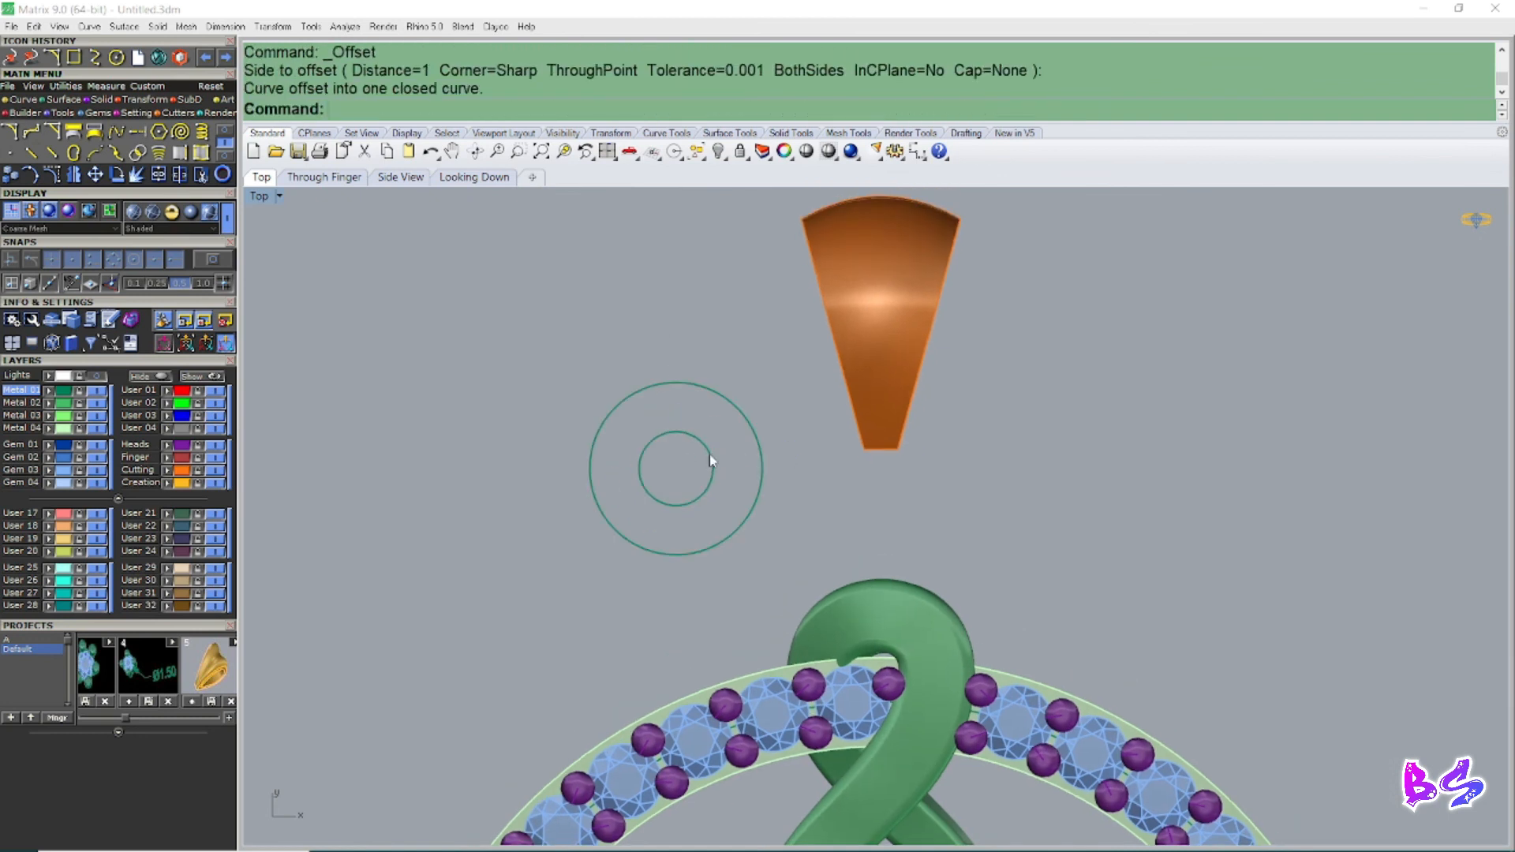
Step: Create a mean curve midway between the two concentric circles
{"action": "type", "text": "MN"}
{"action": "scroll", "coordinate": [704, 458], "scroll_direction": "up", "scroll_amount": 2}
{"action": "key", "text": "Return"}
{"action": "left_click", "coordinate": [705, 463]}
{"action": "left_click", "coordinate": [789, 467]}
{"action": "key", "text": "Return"}
{"action": "scroll", "coordinate": [758, 434], "scroll_direction": "down", "scroll_amount": 1}
{"action": "scroll", "coordinate": [741, 452], "scroll_direction": "down", "scroll_amount": 2}
Step: Pipe the middle circle with a 1 mm diameter to form the jump ring
{"action": "type", "text": "P"}
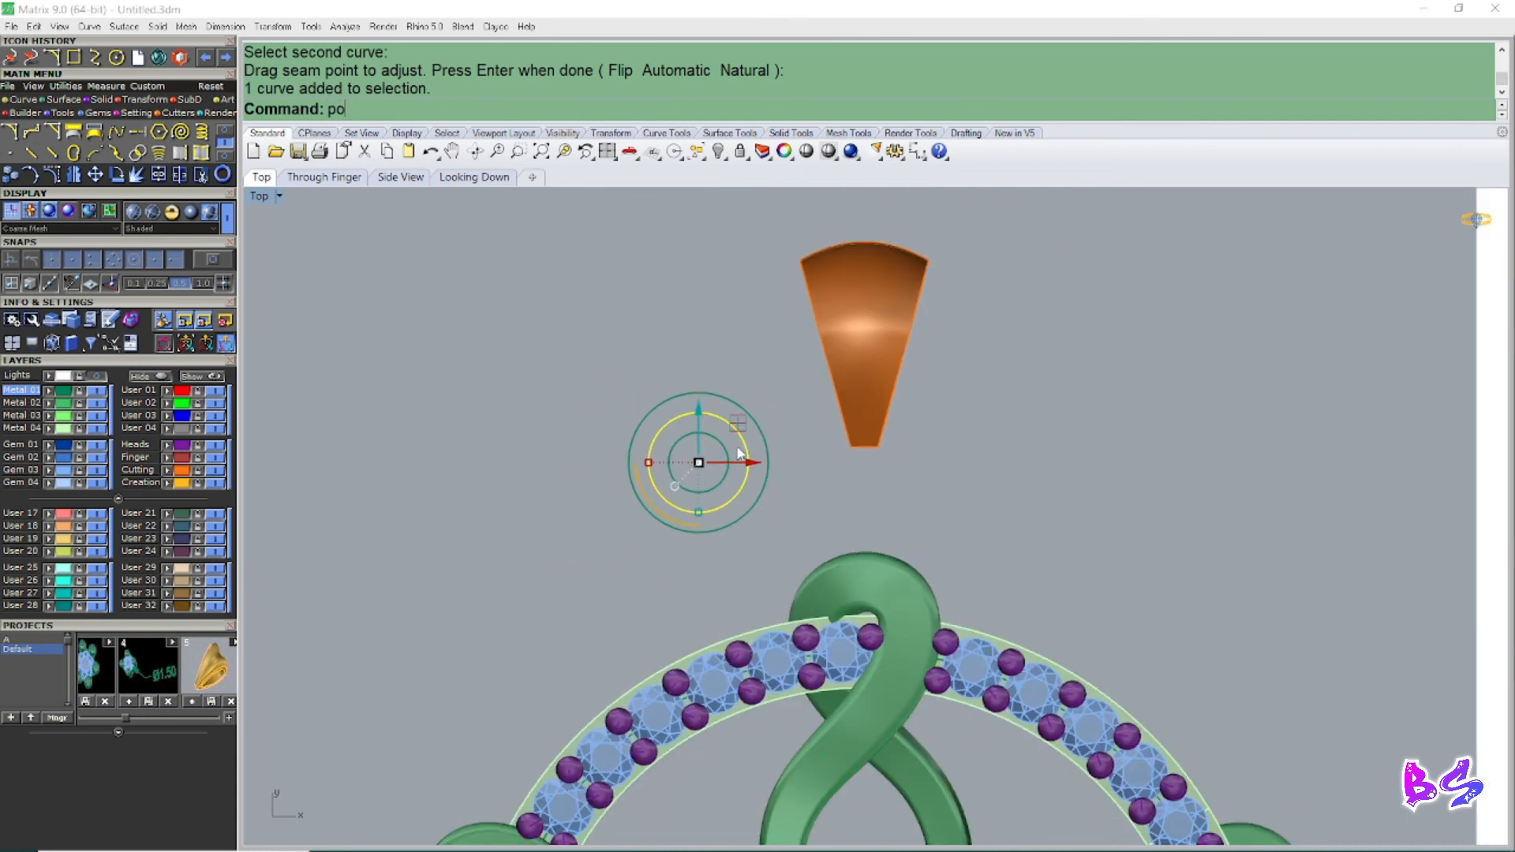
{"action": "type", "text": "ipe"}
{"action": "key", "text": "Return"}
{"action": "key", "text": "Return"}
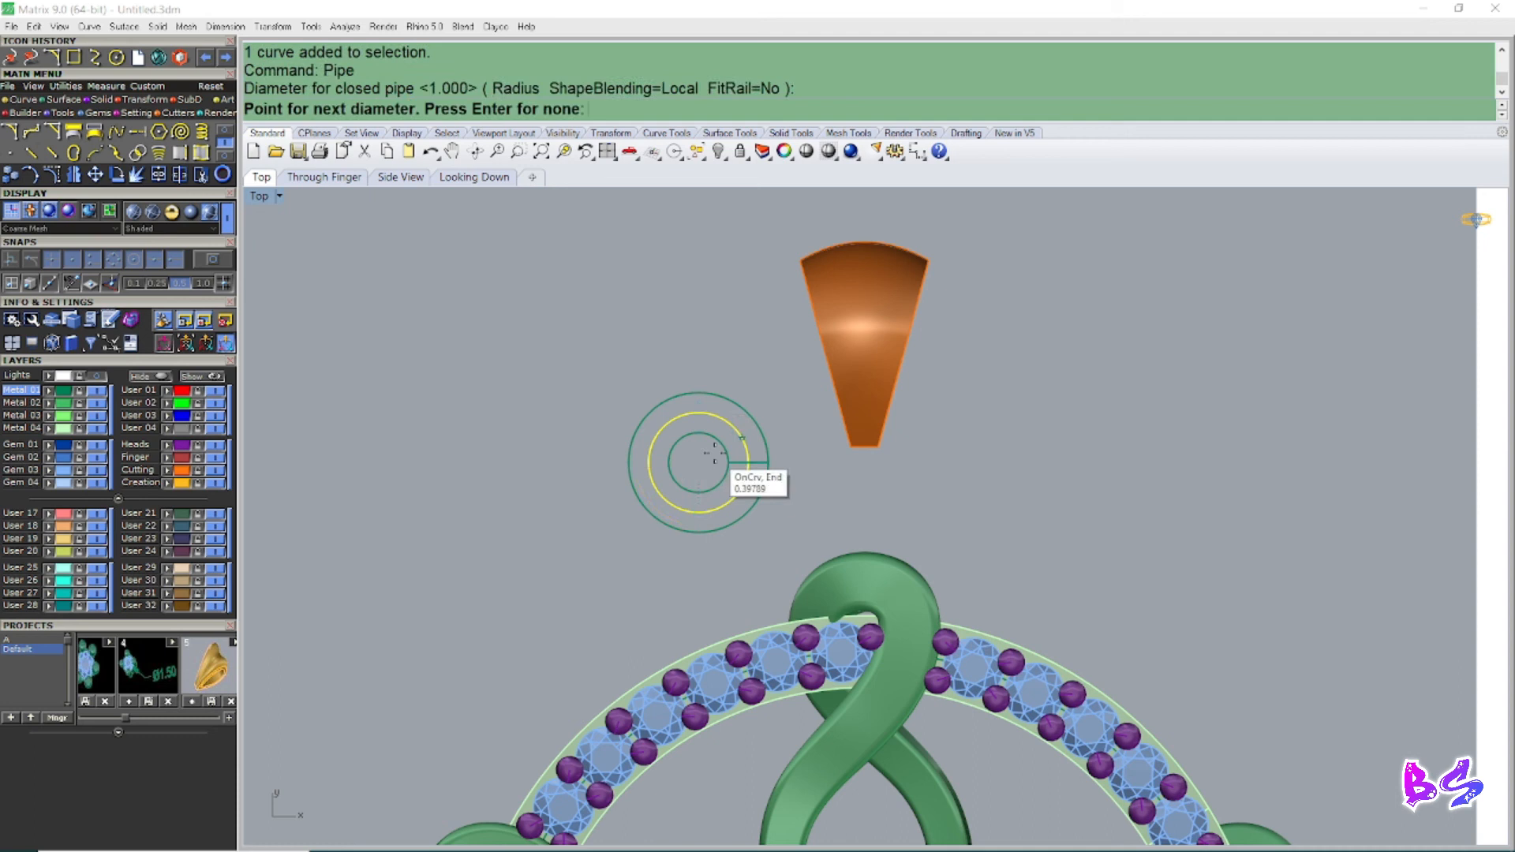
{"action": "key", "text": "Return"}
{"action": "key", "text": "Escape"}
Step: Center the jump ring on the pendant's vertical axis and move it up between the top petal and the bail
{"action": "left_click", "coordinate": [742, 437]}
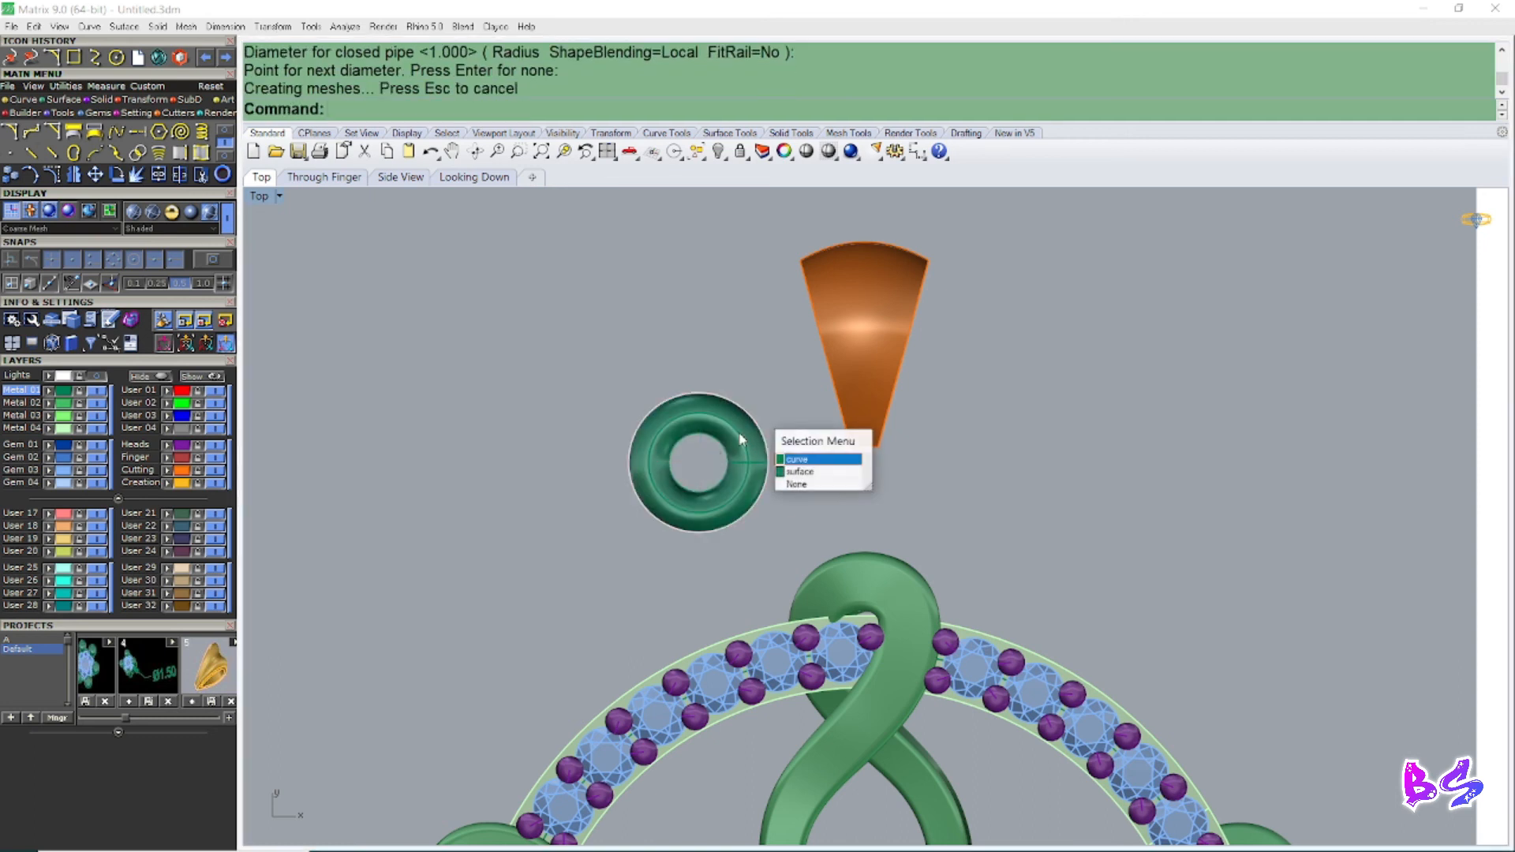
{"action": "key", "text": "Escape"}
{"action": "scroll", "coordinate": [716, 430], "scroll_direction": "up", "scroll_amount": 4}
{"action": "left_click", "coordinate": [715, 427]}
{"action": "scroll", "coordinate": [714, 446], "scroll_direction": "down", "scroll_amount": 2}
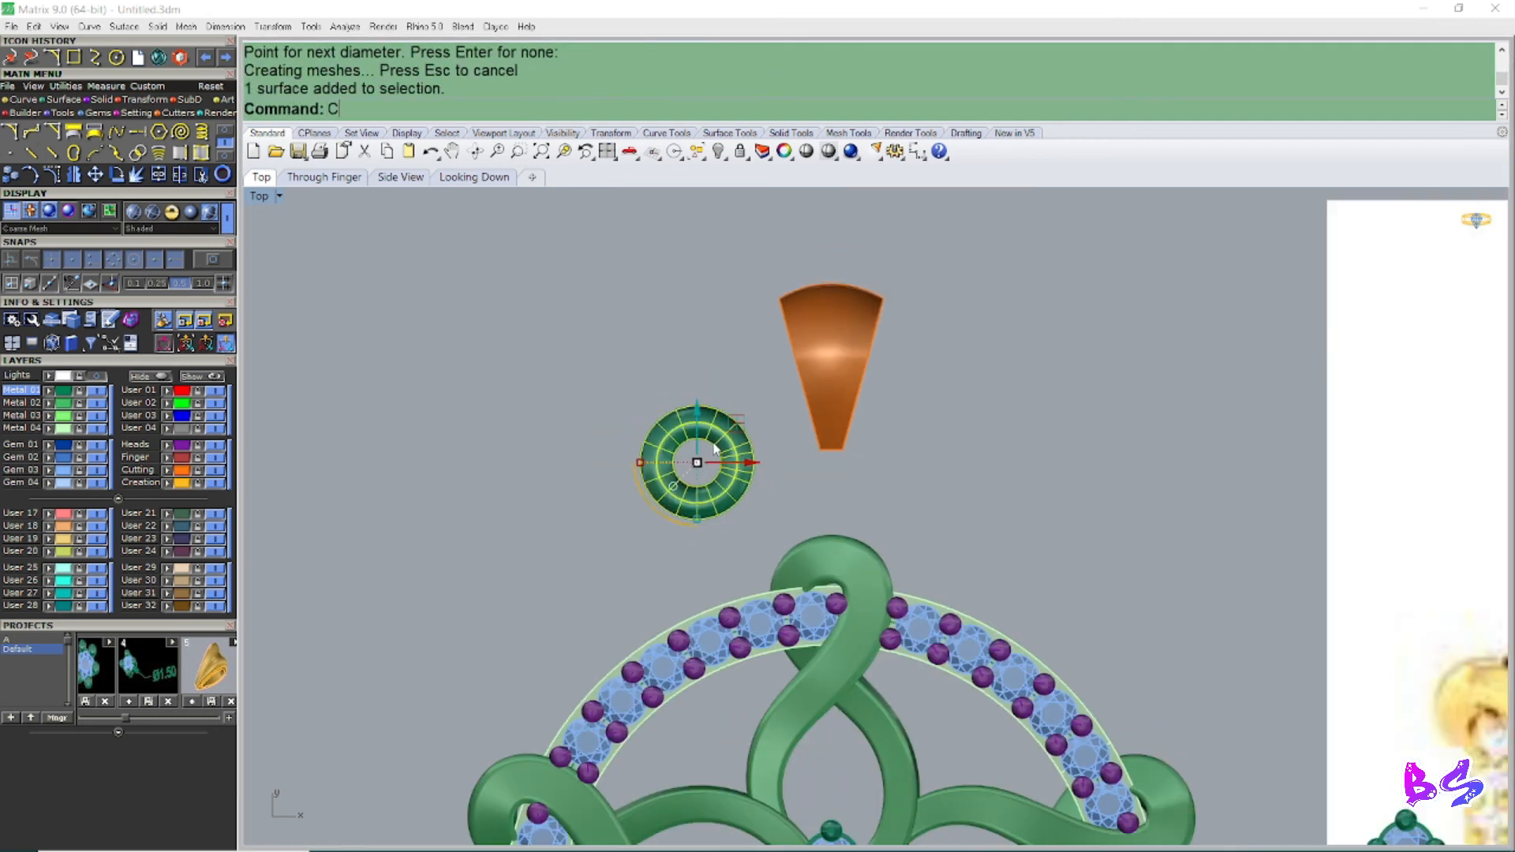
{"action": "key", "text": "Return"}
{"action": "scroll", "coordinate": [770, 484], "scroll_direction": "down", "scroll_amount": 8}
{"action": "left_click_drag", "start_coordinate": [811, 578], "coordinate": [824, 462]}
{"action": "scroll", "coordinate": [722, 509], "scroll_direction": "up", "scroll_amount": 2}
Step: Delete the leftover construction circles beside the jump ring
{"action": "left_click", "coordinate": [722, 499]}
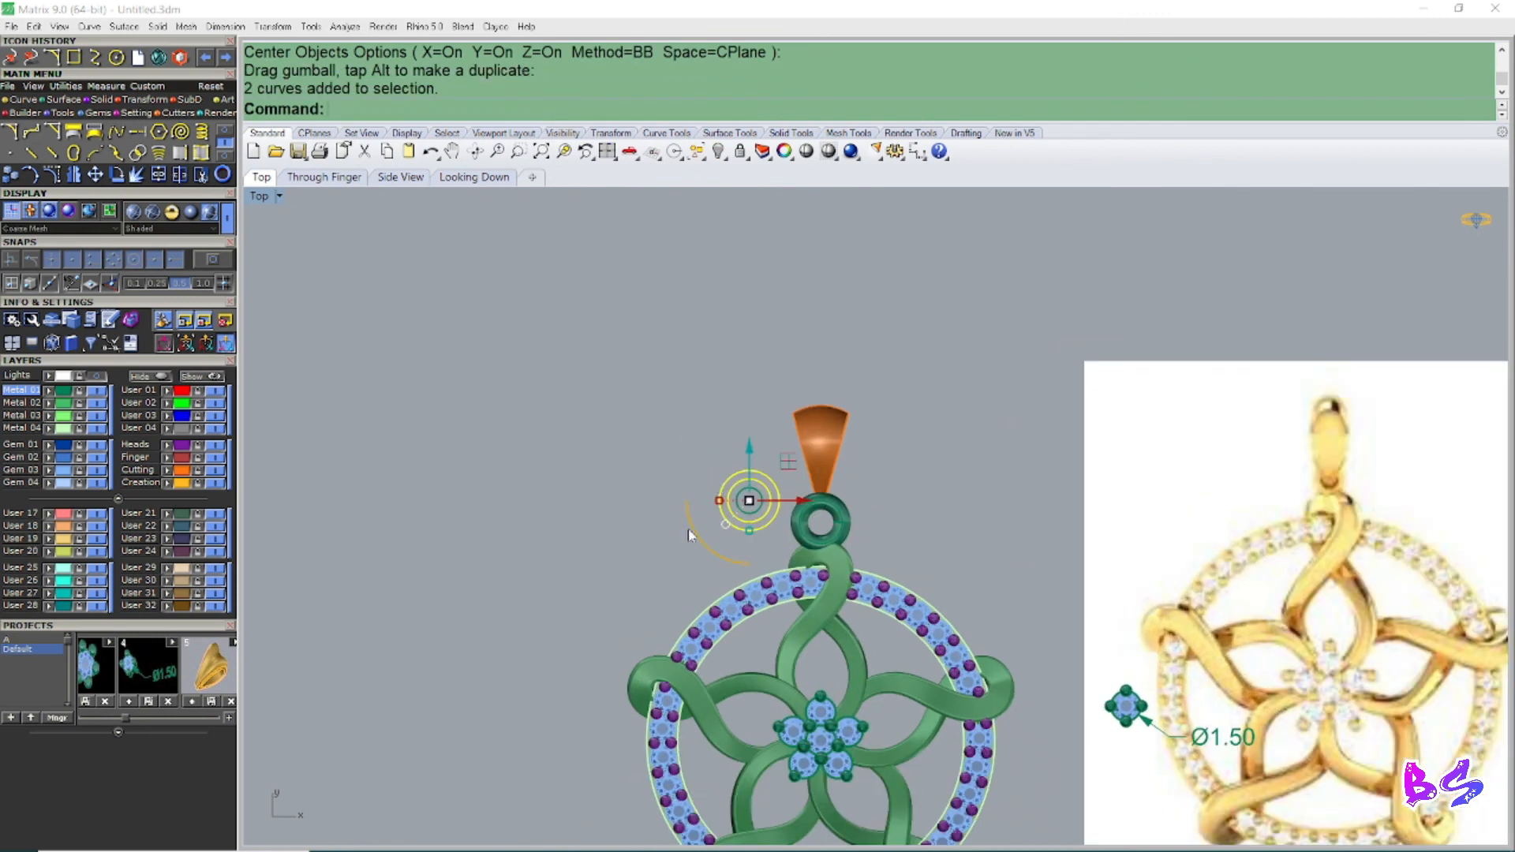
{"action": "key", "text": "Delete"}
{"action": "scroll", "coordinate": [754, 471], "scroll_direction": "up", "scroll_amount": 3}
{"action": "left_click", "coordinate": [703, 531]}
{"action": "key", "text": "Delete"}
Step: Shift the jump ring slightly in the perspective view to line it up with the top petal's loop
{"action": "scroll", "coordinate": [718, 517], "scroll_direction": "up", "scroll_amount": 2}
{"action": "key", "text": "F4"}
{"action": "right_click_drag", "start_coordinate": [883, 554], "coordinate": [774, 482]}
{"action": "left_click", "coordinate": [854, 524]}
{"action": "left_click_drag", "start_coordinate": [784, 469], "coordinate": [788, 498]}
{"action": "left_click", "coordinate": [803, 452]}
{"action": "right_click_drag", "start_coordinate": [804, 451], "coordinate": [826, 570]}
Step: Move the bail down in the top view so its narrow end sits inside the jump ring
{"action": "key", "text": "F1"}
{"action": "left_click", "coordinate": [838, 447]}
{"action": "left_click_drag", "start_coordinate": [833, 347], "coordinate": [818, 437]}
{"action": "scroll", "coordinate": [818, 438], "scroll_direction": "down", "scroll_amount": 6}
{"action": "left_click", "coordinate": [958, 430]}
{"action": "left_click_drag", "start_coordinate": [959, 423], "coordinate": [820, 472]}
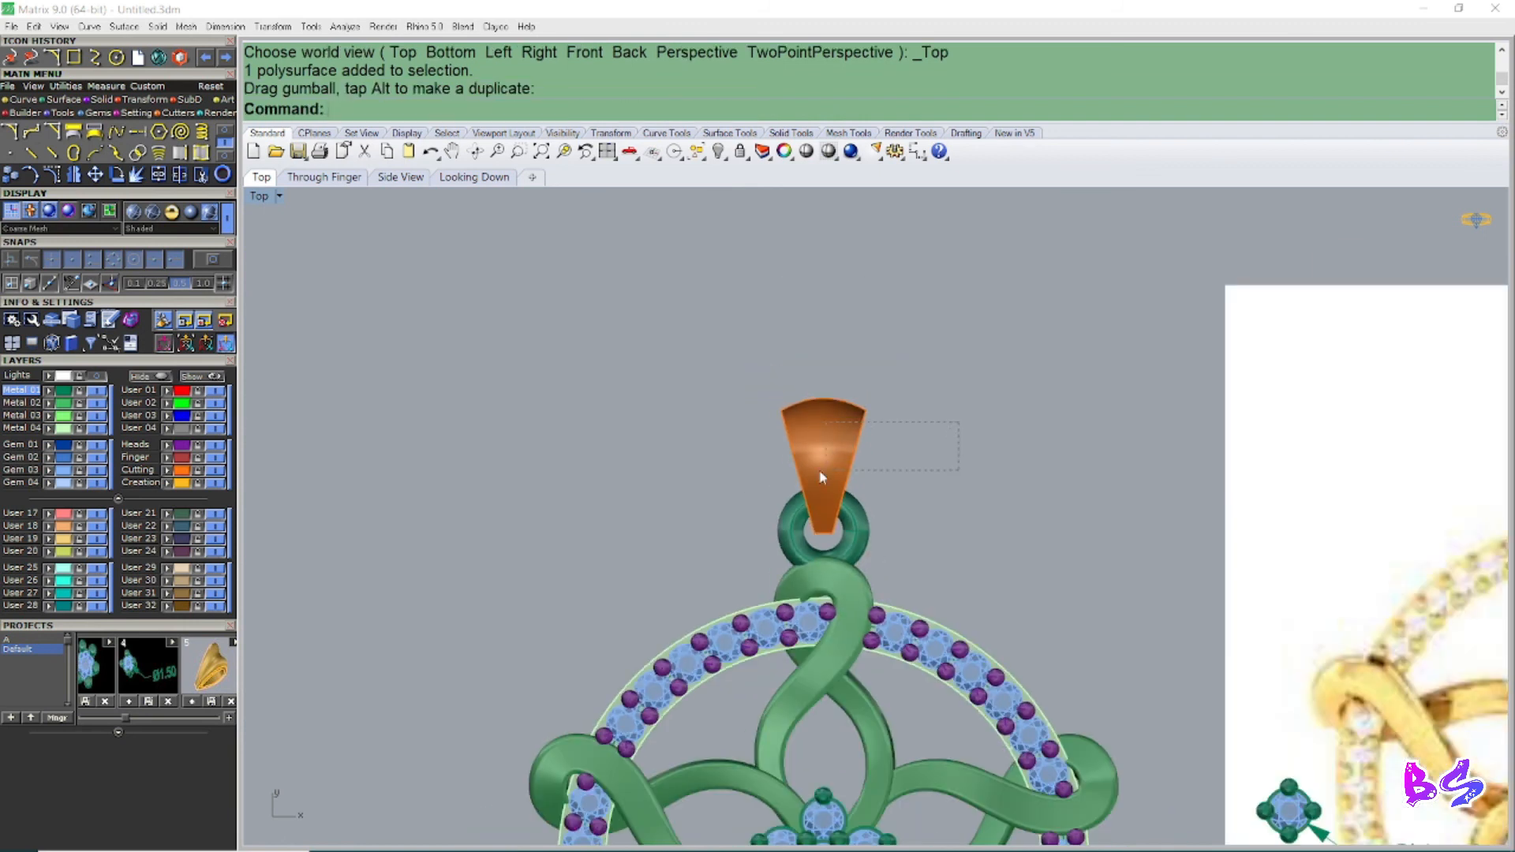
{"action": "scroll", "coordinate": [974, 371], "scroll_direction": "down", "scroll_amount": 6}
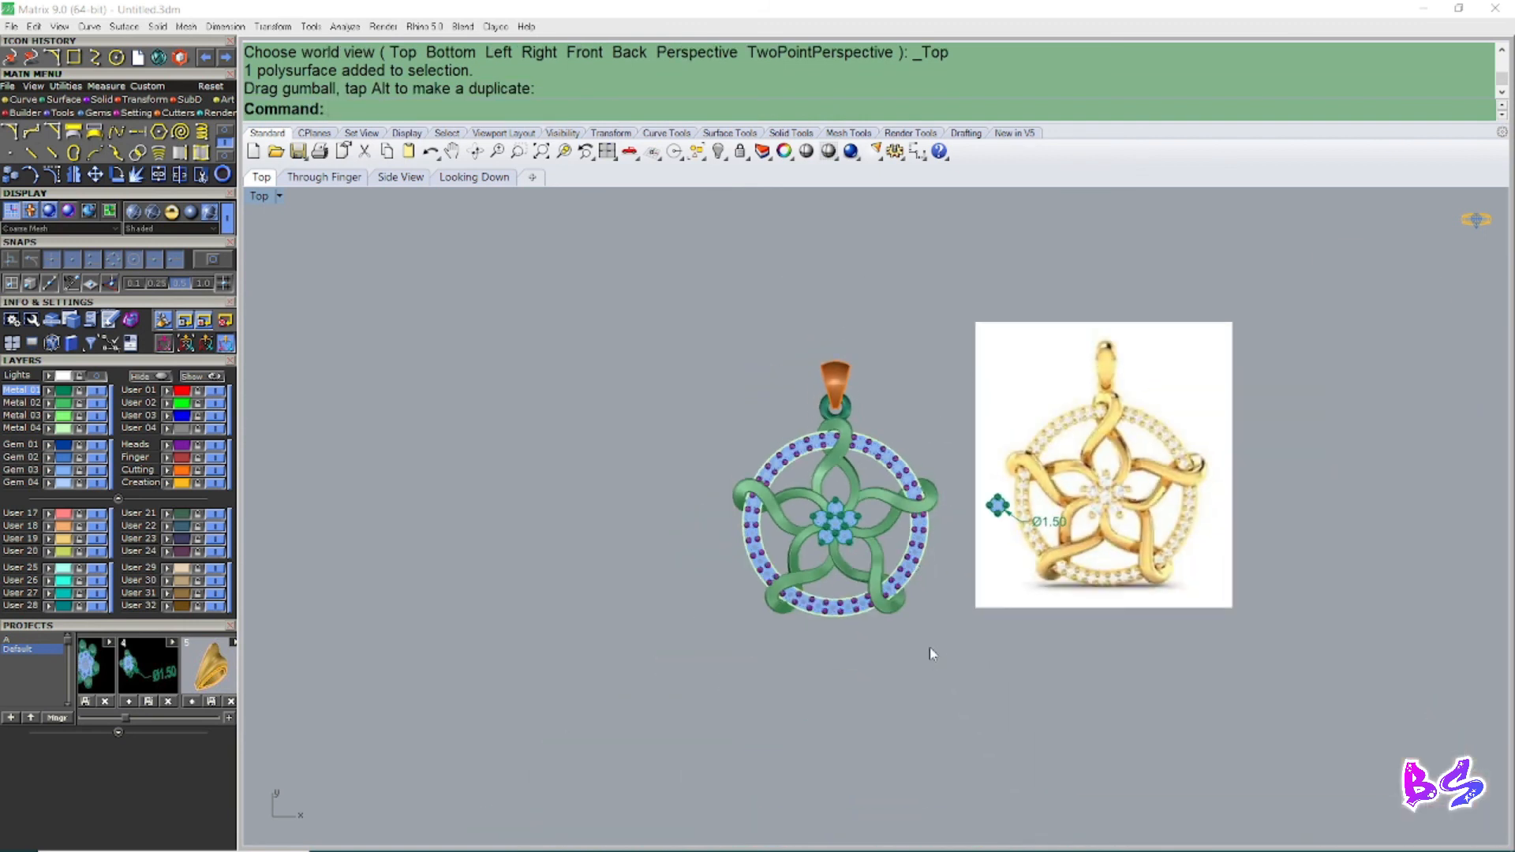
Step: Hide the reference image by turning off the User 04 layer
{"action": "scroll", "coordinate": [847, 428], "scroll_direction": "up", "scroll_amount": 4}
{"action": "key", "text": "F4"}
{"action": "right_click_drag", "start_coordinate": [855, 416], "coordinate": [478, 388]}
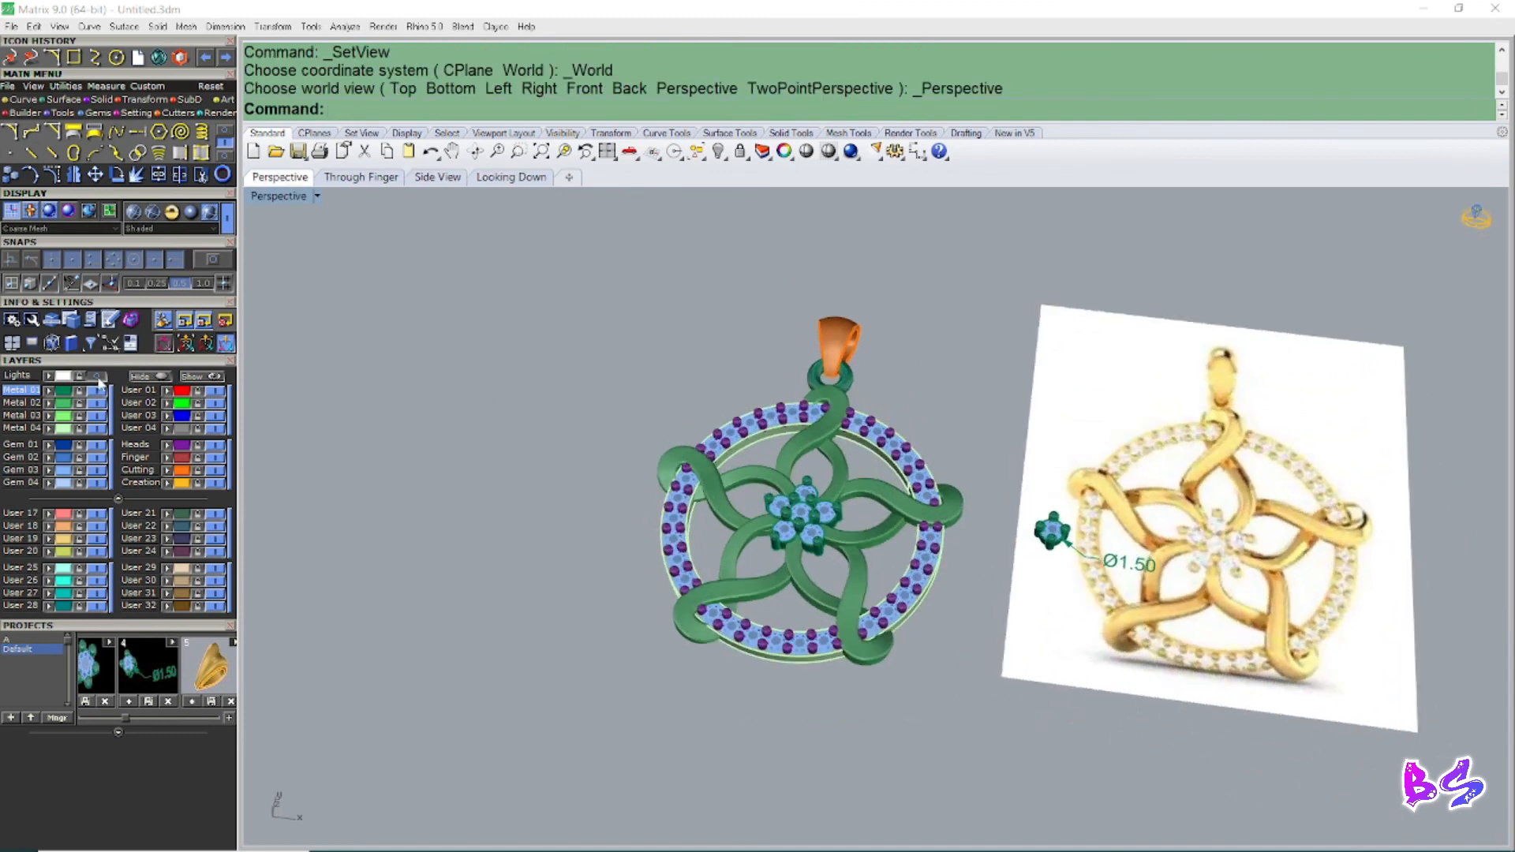
{"action": "left_click", "coordinate": [1137, 500]}
{"action": "left_click", "coordinate": [214, 430]}
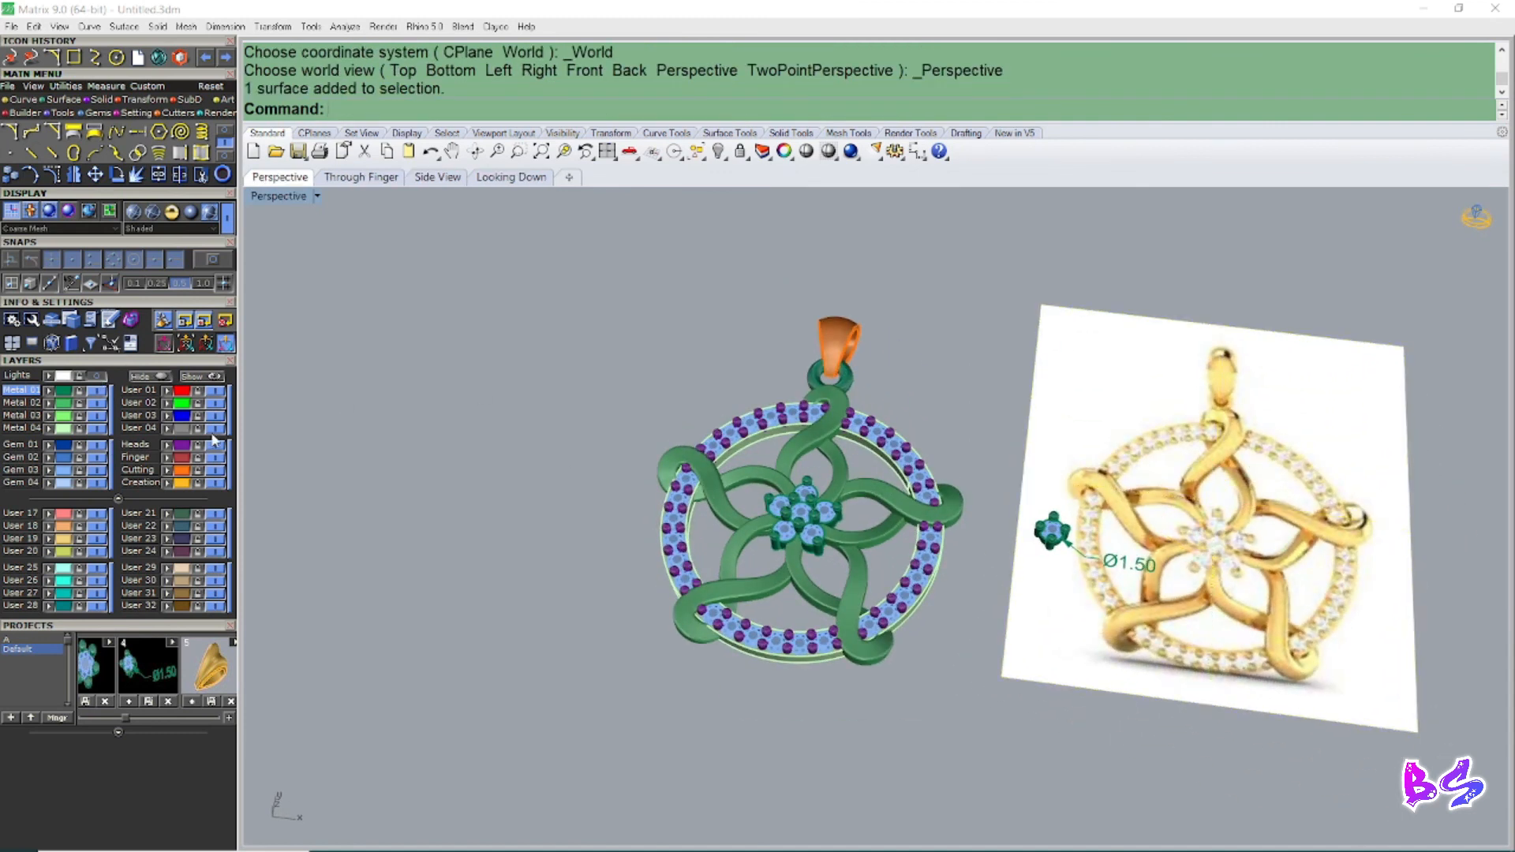
Step: Hide the spare prong-set gem and its diameter dimension beside the pendant
{"action": "scroll", "coordinate": [908, 502], "scroll_direction": "down", "scroll_amount": 6}
{"action": "right_click_drag", "start_coordinate": [960, 505], "coordinate": [1093, 474]}
{"action": "left_click_drag", "start_coordinate": [1096, 451], "coordinate": [963, 568]}
{"action": "type", "text": "h"}
{"action": "key", "text": "Return"}
Step: Inspect the pendant in perspective with the Rendered display and return to the Shaded display
{"action": "right_click_drag", "start_coordinate": [795, 517], "coordinate": [837, 512]}
{"action": "scroll", "coordinate": [827, 509], "scroll_direction": "up", "scroll_amount": 3}
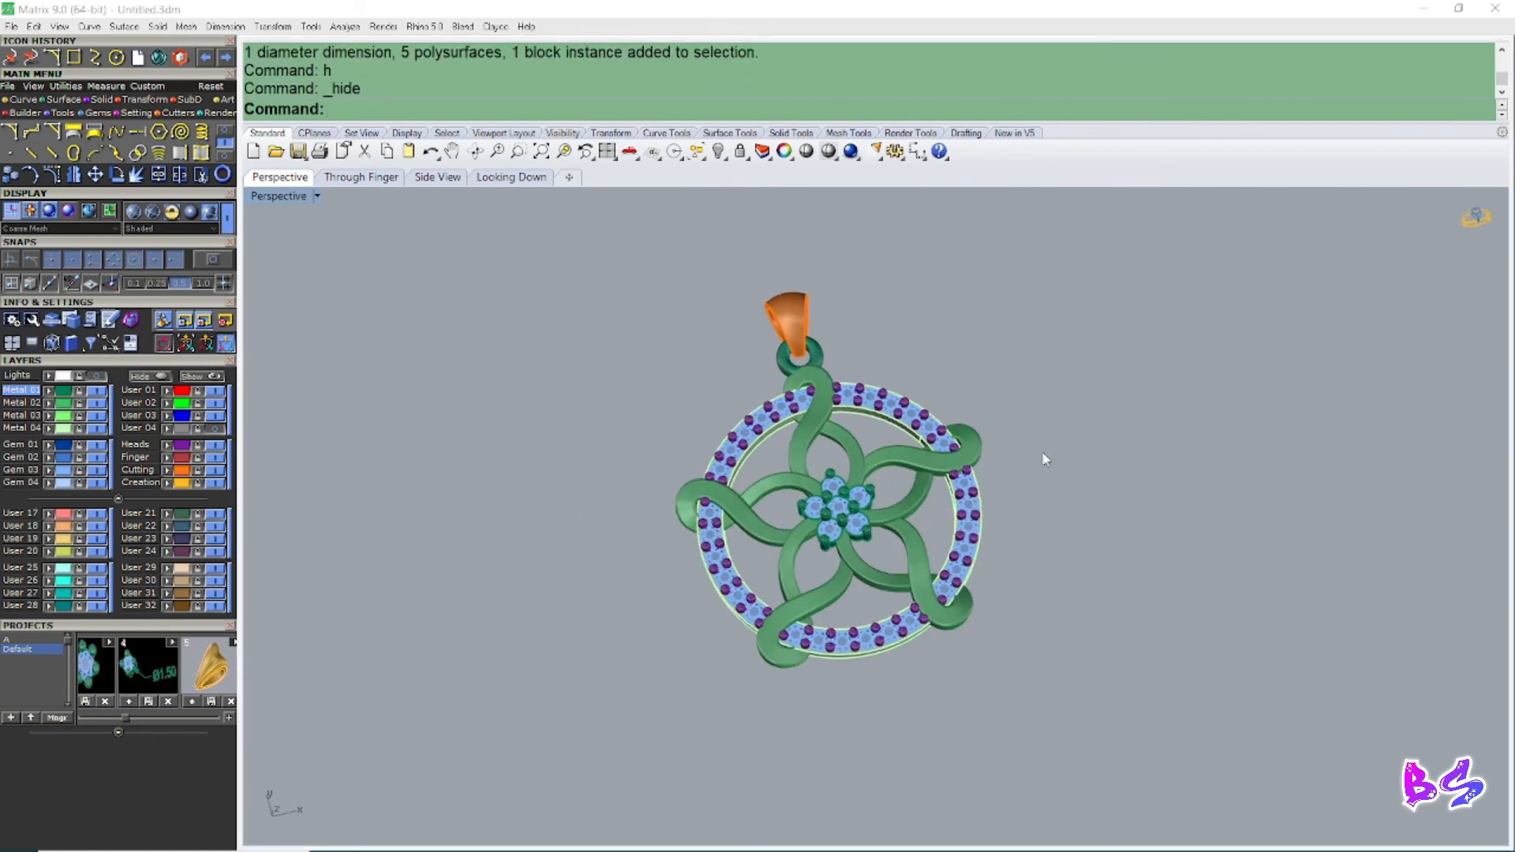
{"action": "mouse_move", "coordinate": [852, 496]}
{"action": "right_mouse_down"}
{"action": "mouse_move", "coordinate": [858, 442]}
{"action": "mouse_move", "coordinate": [870, 524]}
{"action": "mouse_move", "coordinate": [813, 513]}
{"action": "mouse_move", "coordinate": [835, 503]}
{"action": "right_mouse_up"}
{"action": "scroll", "coordinate": [870, 524], "scroll_direction": "up", "scroll_amount": 4}
{"action": "scroll", "coordinate": [813, 513], "scroll_direction": "down", "scroll_amount": 2}
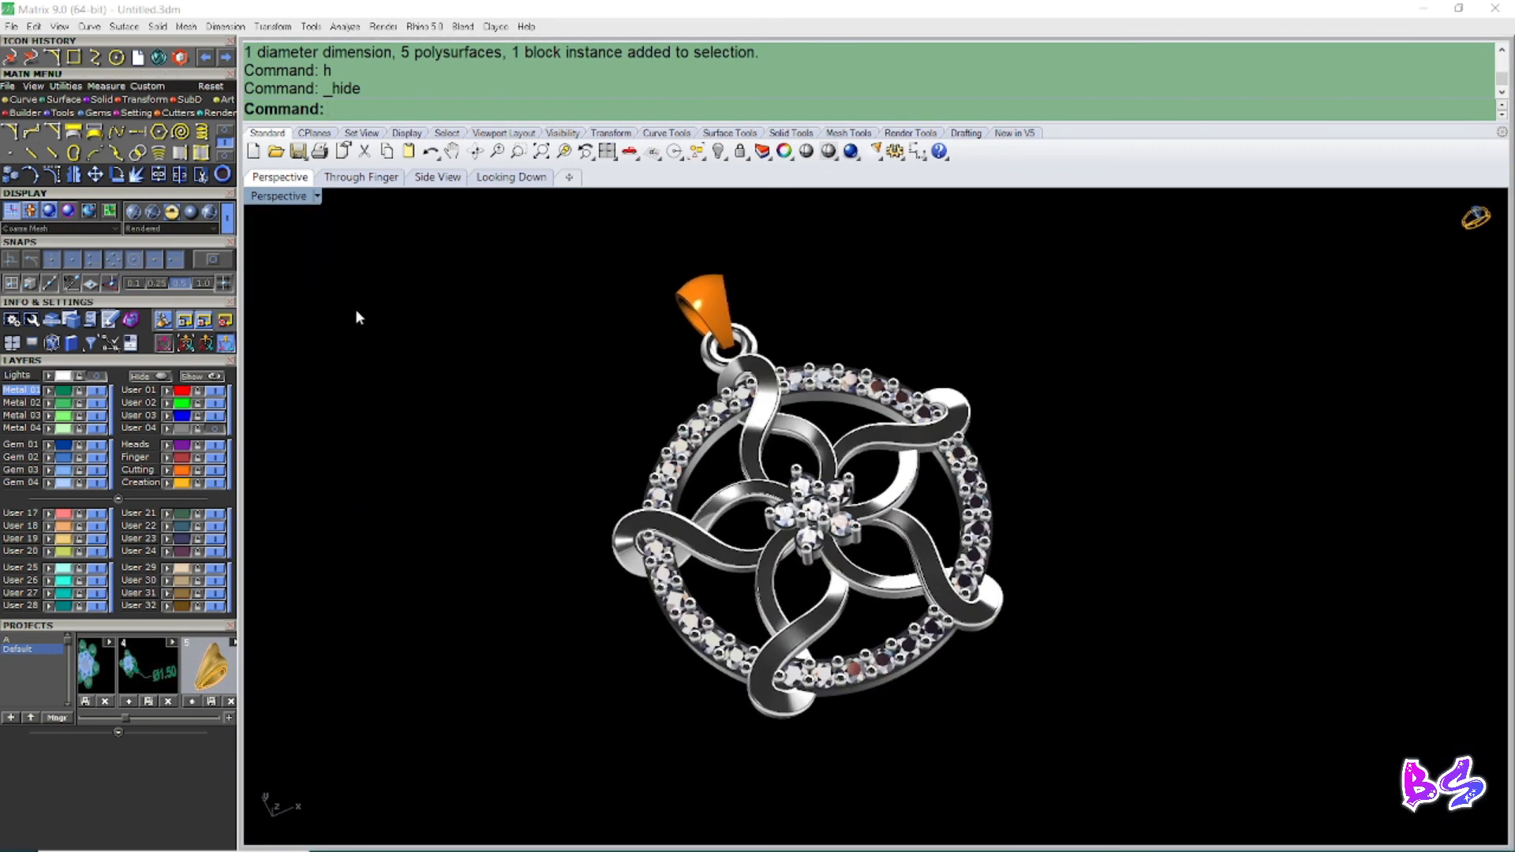
{"action": "key", "text": "ctrl+alt+s"}
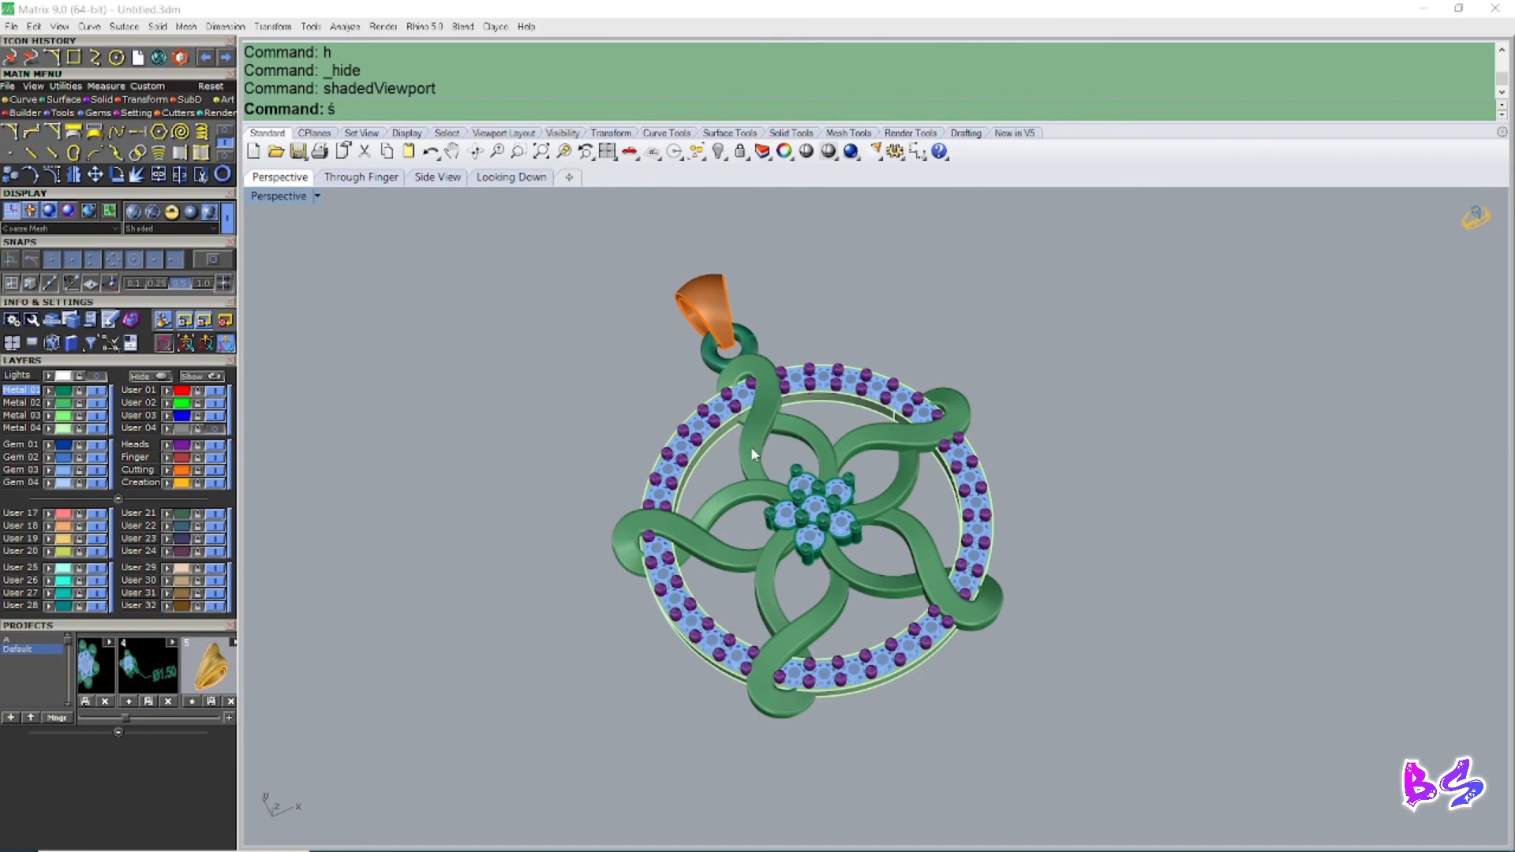
Step: Switch the viewport to the Machine display mode and examine the whole pendant
{"action": "right_click_drag", "start_coordinate": [750, 447], "coordinate": [764, 454]}
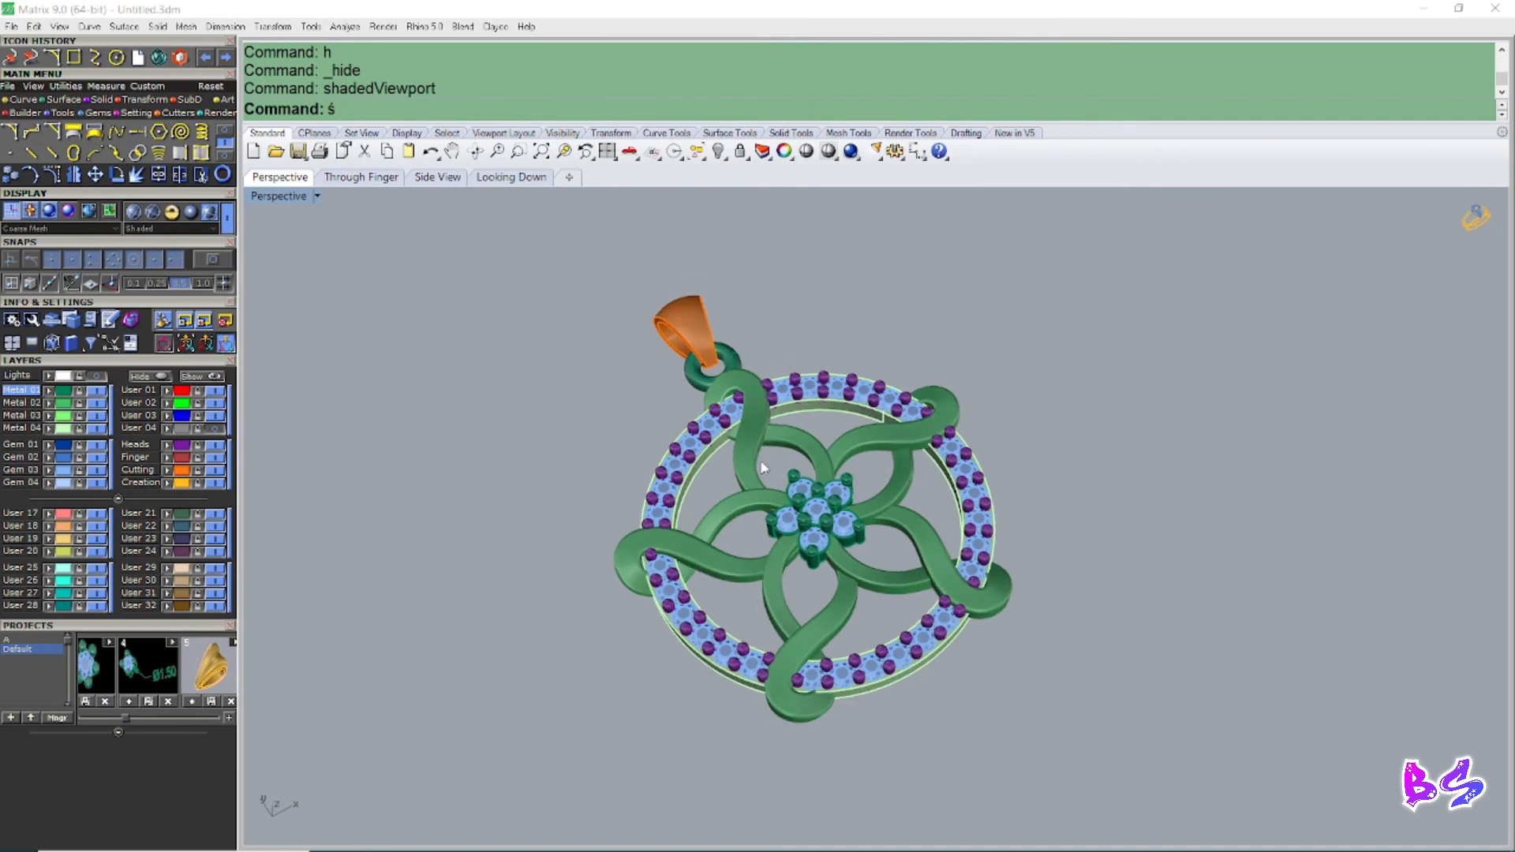
{"action": "right_click_drag", "start_coordinate": [758, 456], "coordinate": [756, 465]}
{"action": "left_click", "coordinate": [190, 212]}
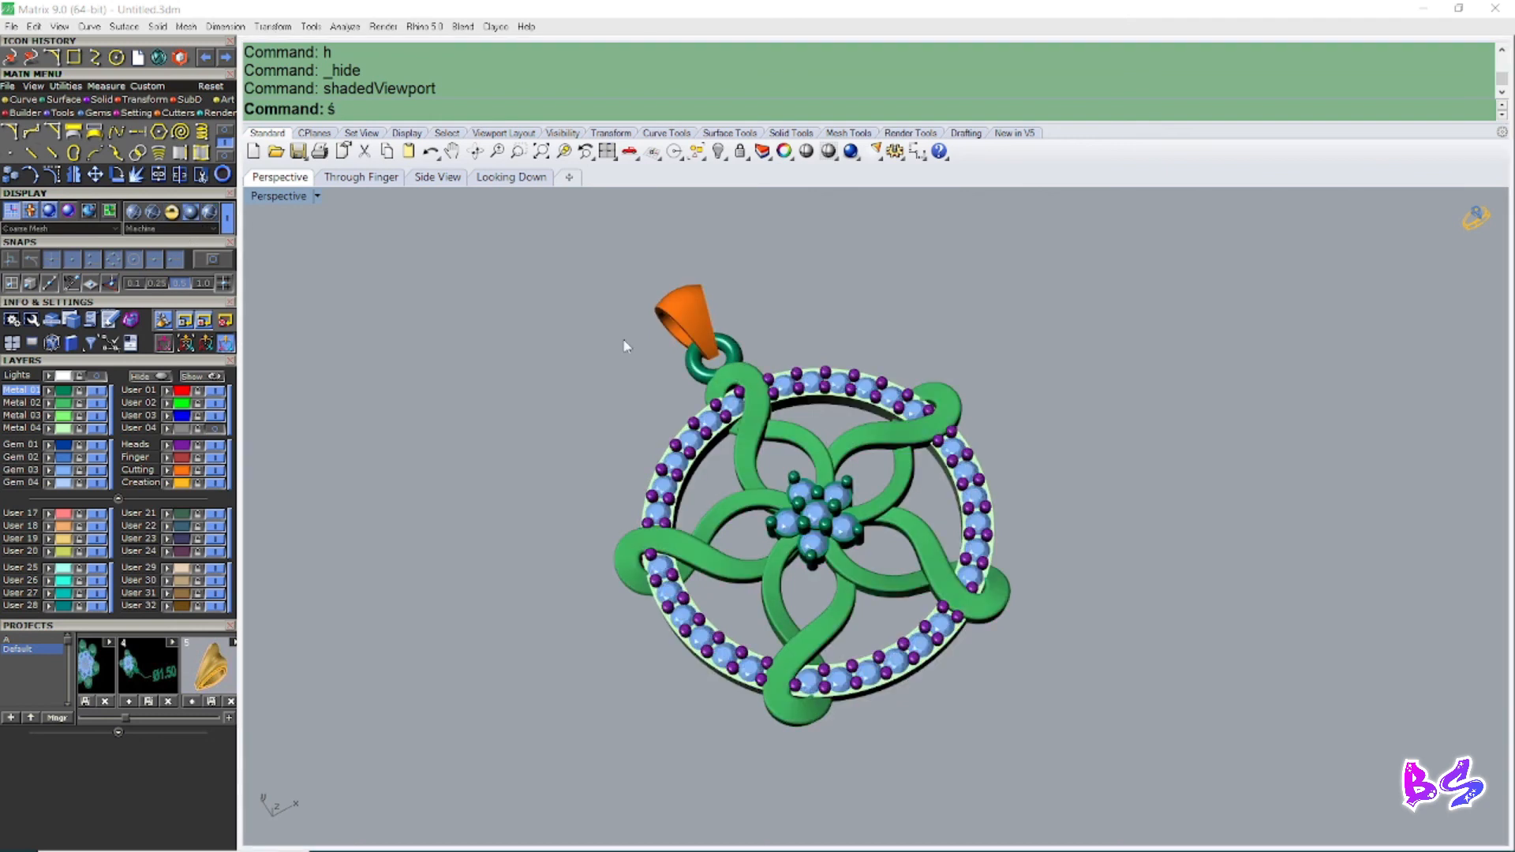
{"action": "scroll", "coordinate": [921, 477], "scroll_direction": "up", "scroll_amount": 3}
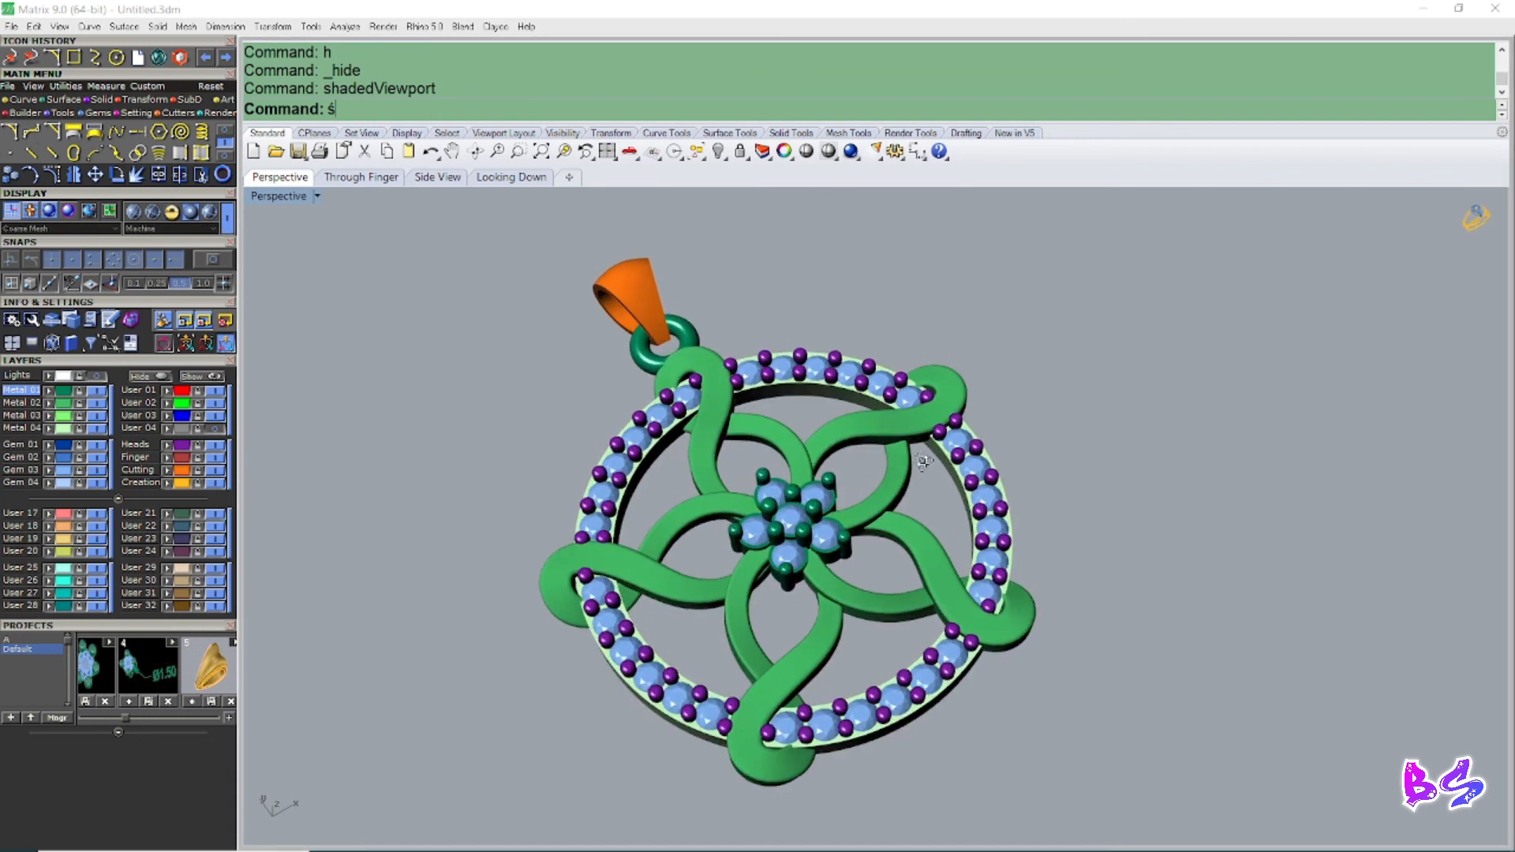
{"action": "scroll", "coordinate": [733, 466], "scroll_direction": "down", "scroll_amount": 2}
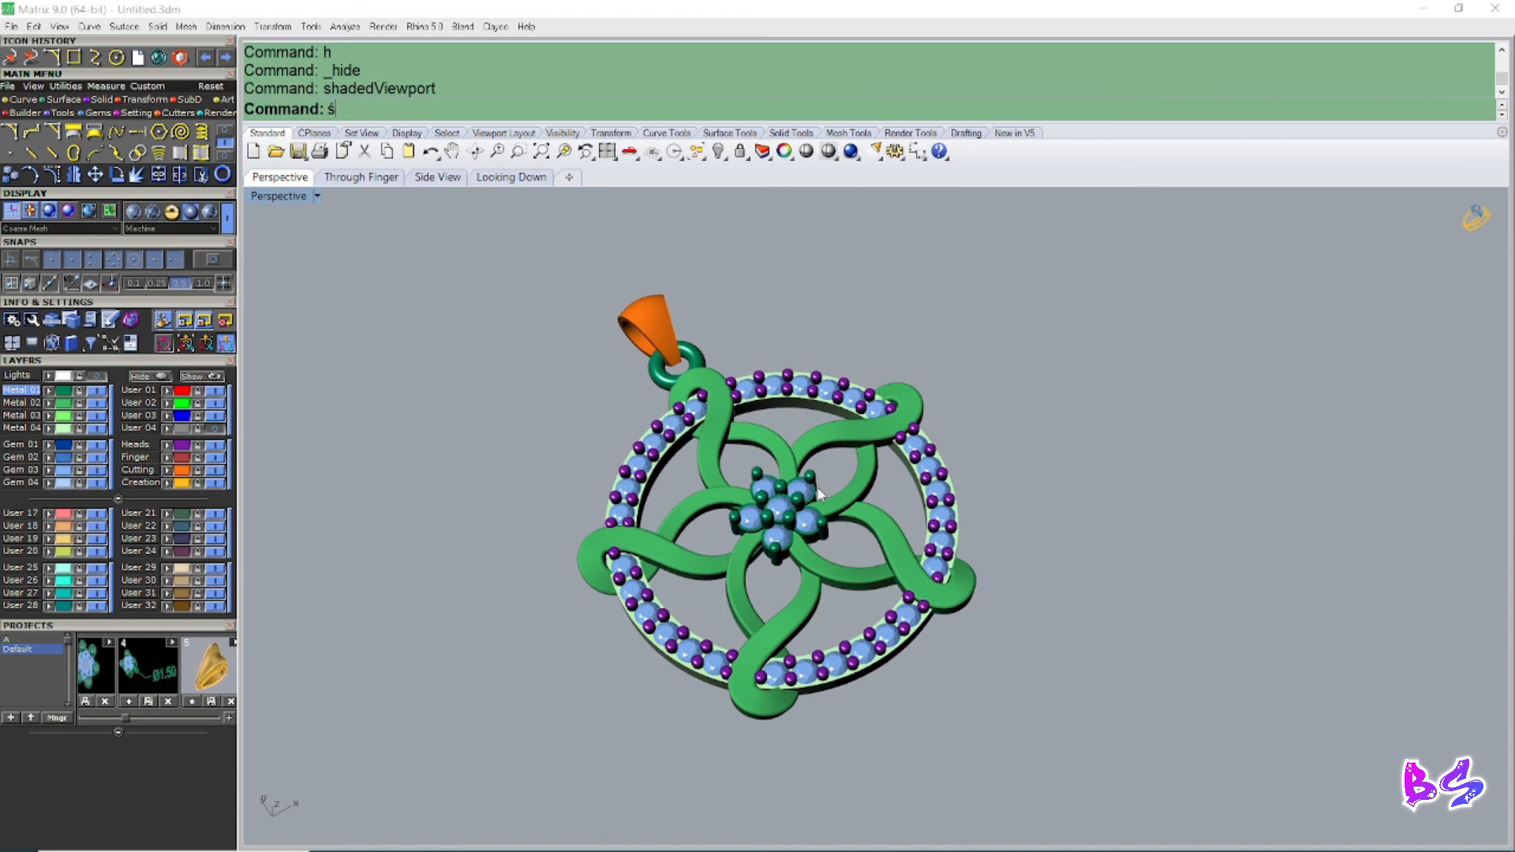
{"action": "scroll", "coordinate": [821, 496], "scroll_direction": "down", "scroll_amount": 2}
{"action": "scroll", "coordinate": [872, 491], "scroll_direction": "up", "scroll_amount": 2}
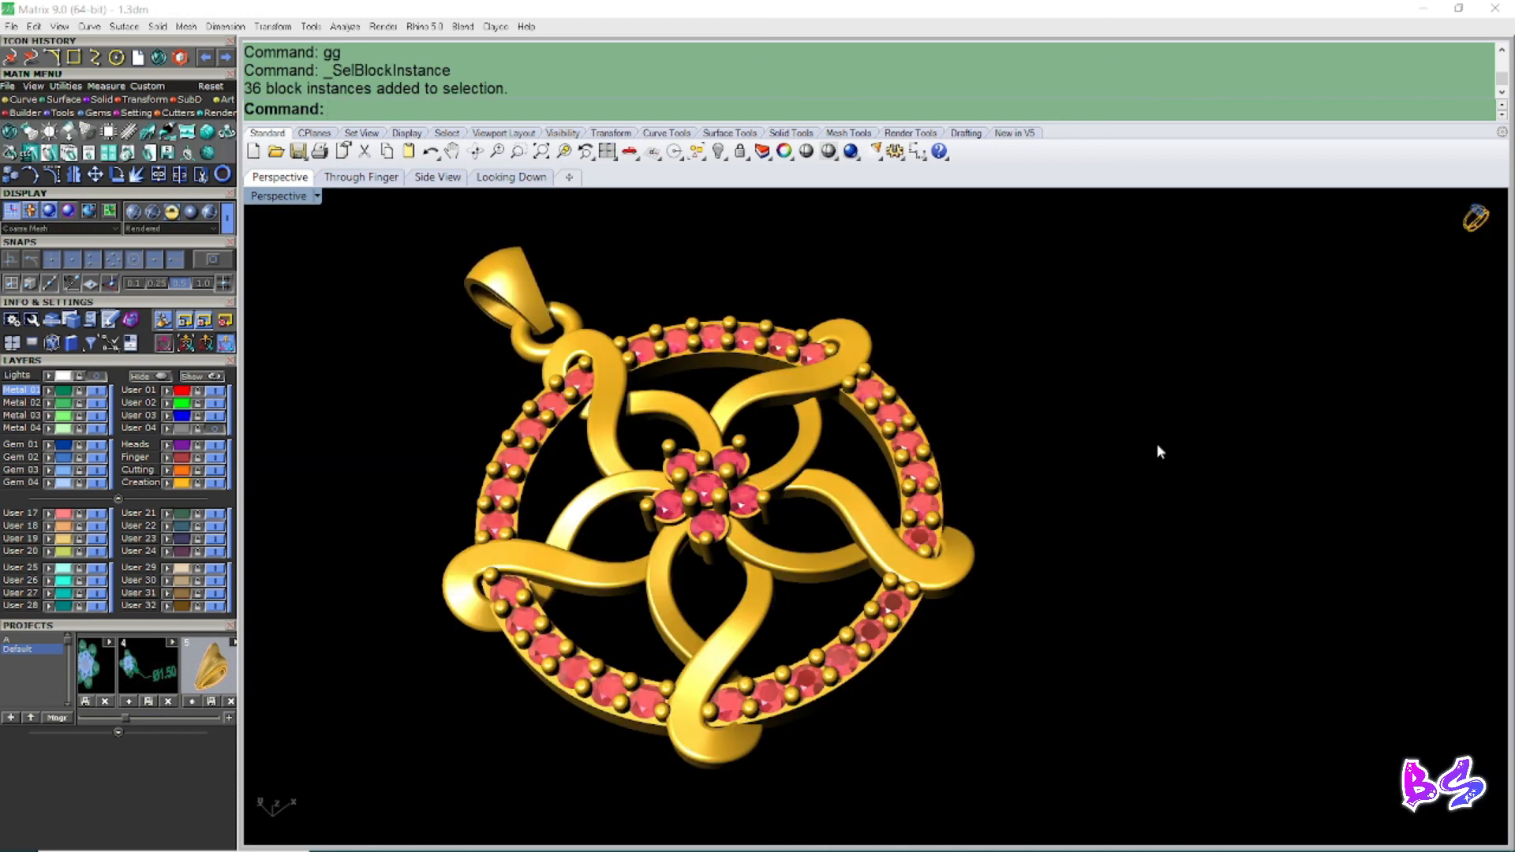
Step: Examine the rendered gold pendant up close, checking the central gem cluster, petals and prongs
{"action": "scroll", "coordinate": [1168, 510], "scroll_direction": "up", "scroll_amount": 2}
{"action": "right_click_drag", "start_coordinate": [1168, 509], "coordinate": [797, 557]}
{"action": "scroll", "coordinate": [928, 400], "scroll_direction": "up", "scroll_amount": 4}
{"action": "scroll", "coordinate": [792, 577], "scroll_direction": "down", "scroll_amount": 8}
{"action": "scroll", "coordinate": [737, 386], "scroll_direction": "up", "scroll_amount": 5}
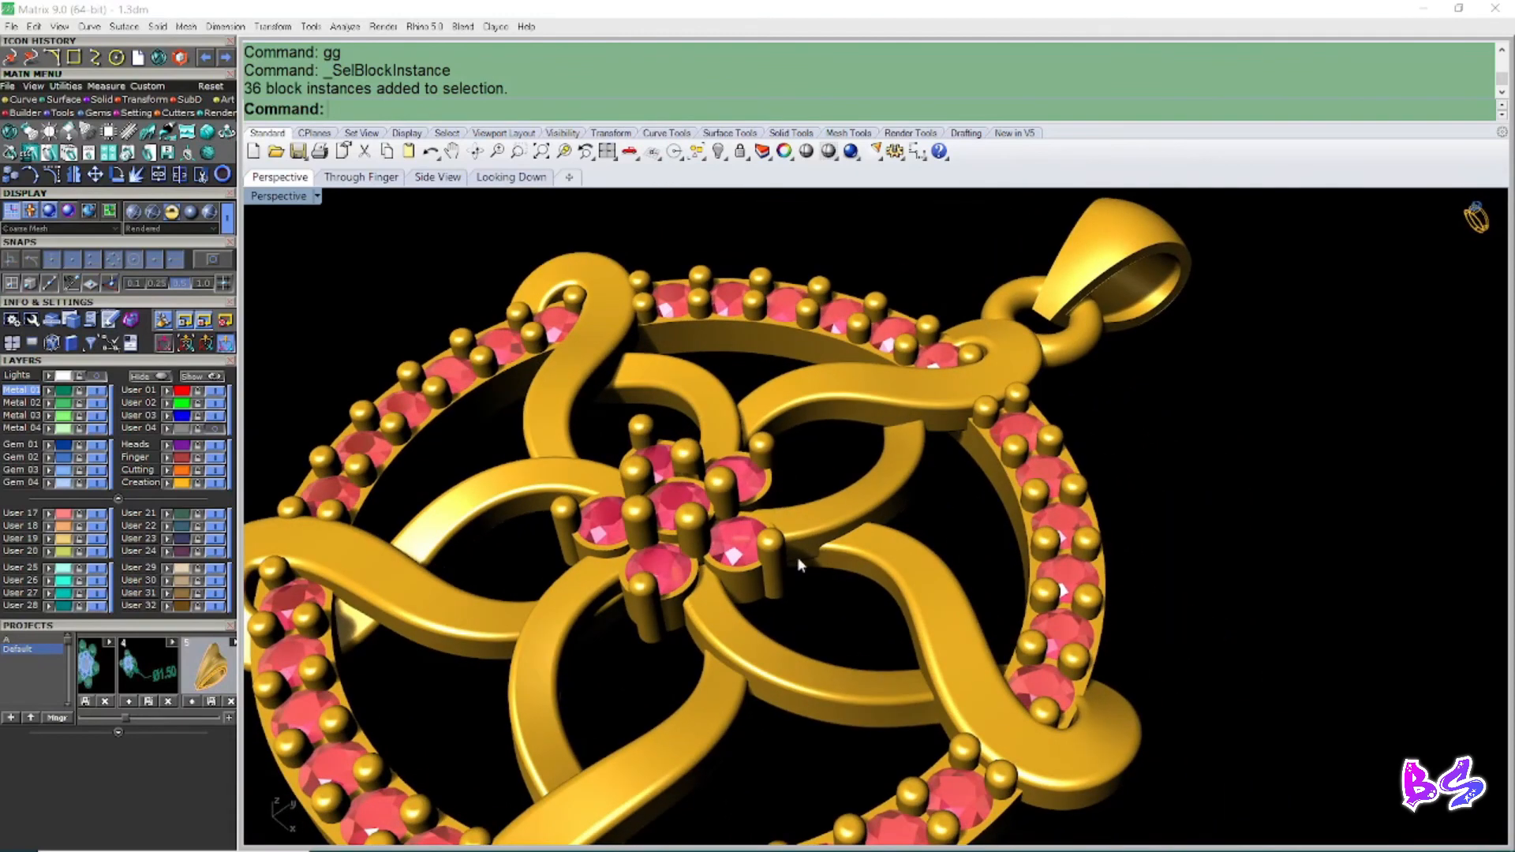
{"action": "right_click_drag", "start_coordinate": [810, 418], "coordinate": [765, 363]}
{"action": "scroll", "coordinate": [766, 363], "scroll_direction": "down", "scroll_amount": 4}
{"action": "scroll", "coordinate": [765, 363], "scroll_direction": "up", "scroll_amount": 5}
{"action": "left_click", "coordinate": [875, 418]}
{"action": "right_click_drag", "start_coordinate": [837, 553], "coordinate": [783, 501]}
{"action": "left_click", "coordinate": [951, 624]}
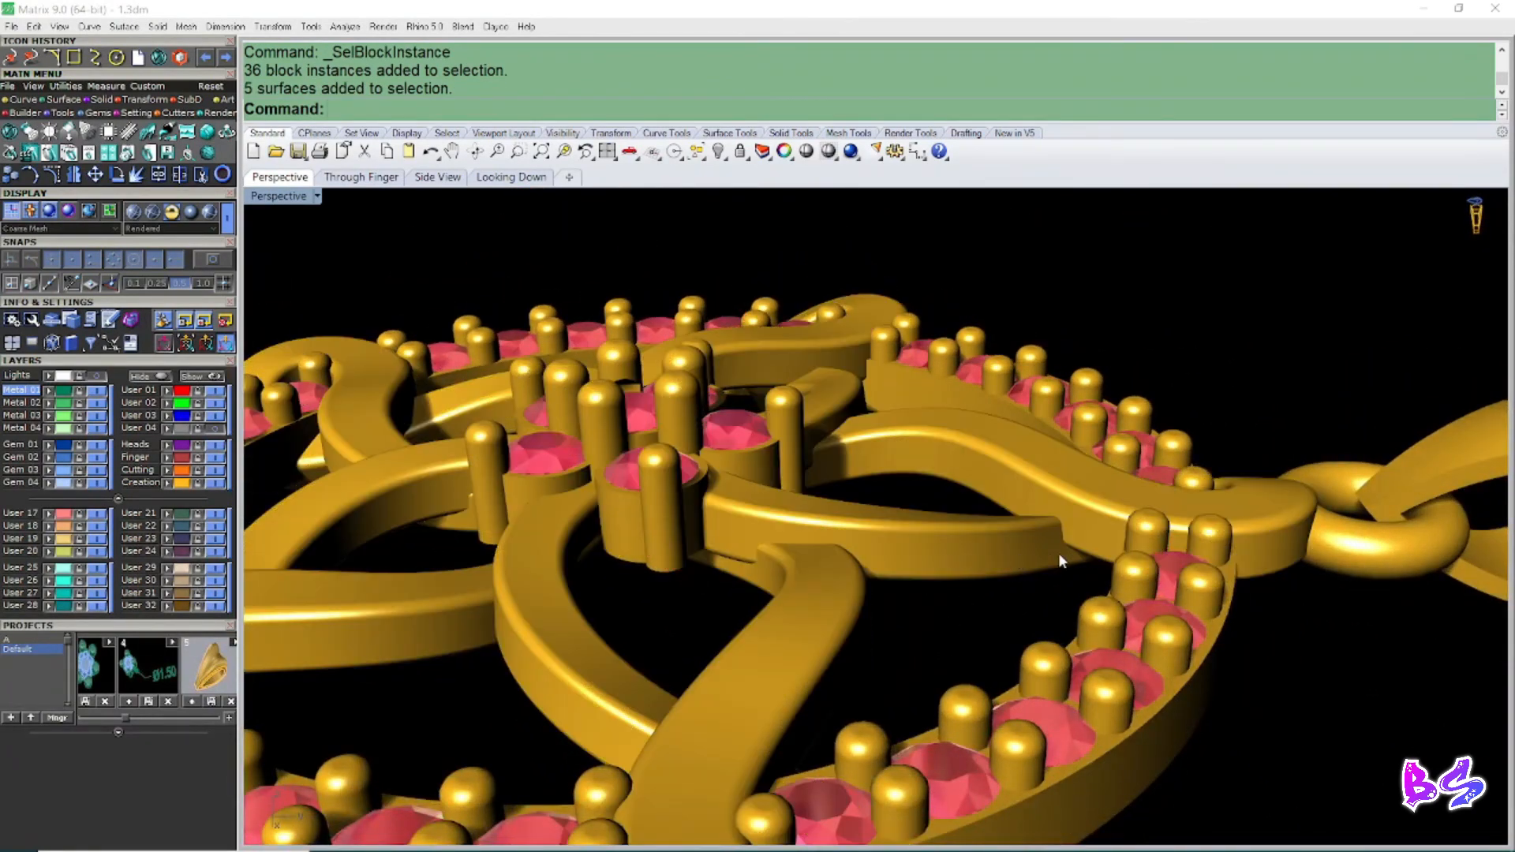
Step: Review the finished rendered pendant from several angles, from low side views to the full front
{"action": "right_click_drag", "start_coordinate": [702, 592], "coordinate": [710, 757]}
{"action": "scroll", "coordinate": [845, 552], "scroll_direction": "down", "scroll_amount": 3}
{"action": "right_click_drag", "start_coordinate": [845, 529], "coordinate": [900, 512]}
{"action": "scroll", "coordinate": [900, 512], "scroll_direction": "down", "scroll_amount": 3}
{"action": "right_click_drag", "start_coordinate": [742, 565], "coordinate": [809, 584]}
{"action": "right_click_drag", "start_coordinate": [666, 581], "coordinate": [696, 468]}
{"action": "scroll", "coordinate": [803, 304], "scroll_direction": "down", "scroll_amount": 4}
{"action": "right_click_drag", "start_coordinate": [804, 304], "coordinate": [1042, 565]}
{"action": "scroll", "coordinate": [1035, 567], "scroll_direction": "up", "scroll_amount": 4}
{"action": "scroll", "coordinate": [955, 525], "scroll_direction": "down", "scroll_amount": 3}
{"action": "right_click_drag", "start_coordinate": [852, 466], "coordinate": [897, 453]}
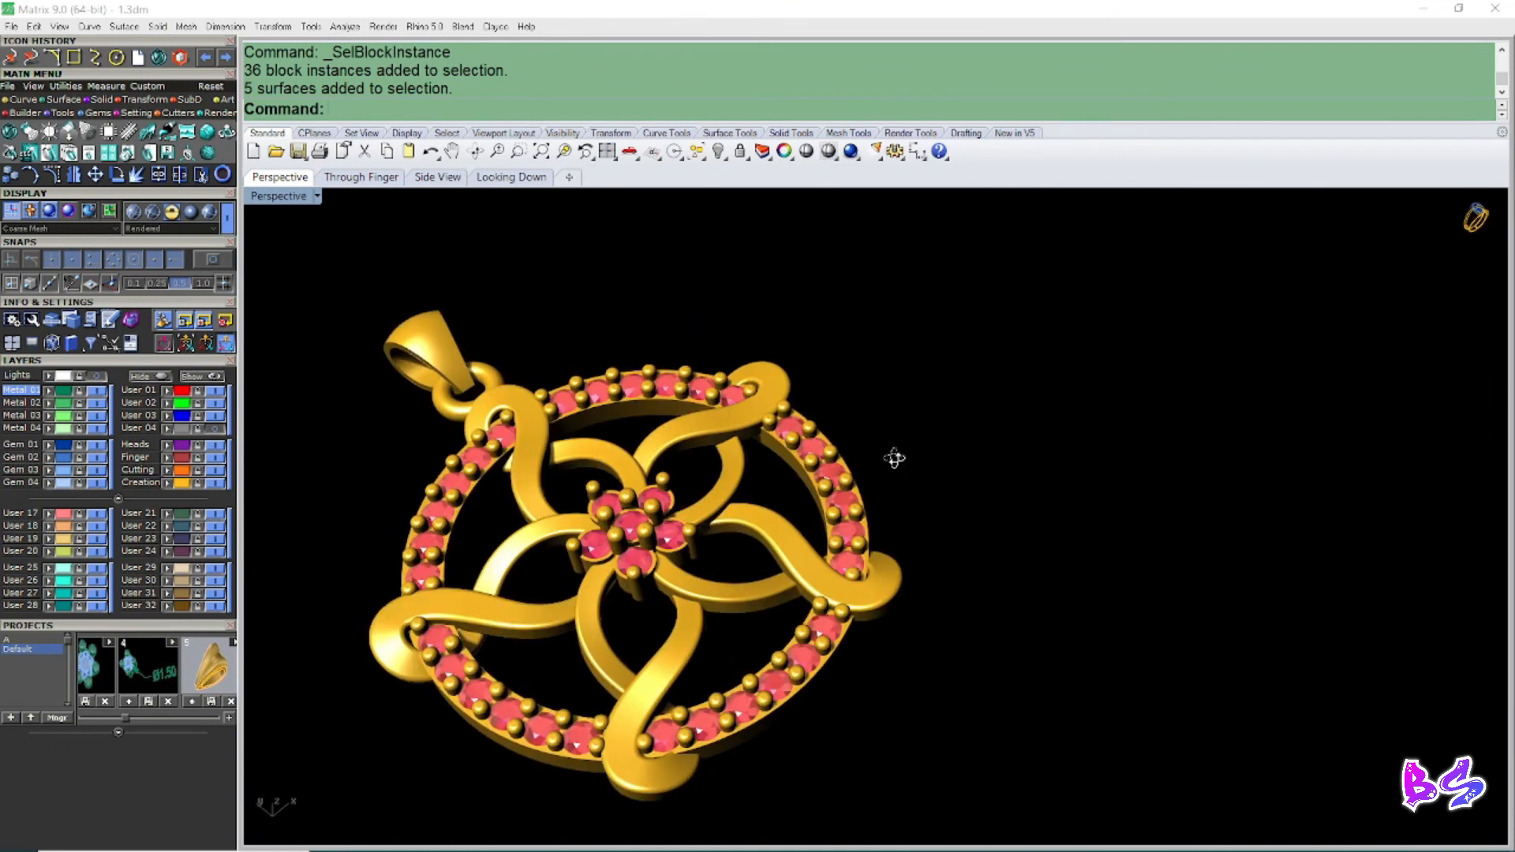